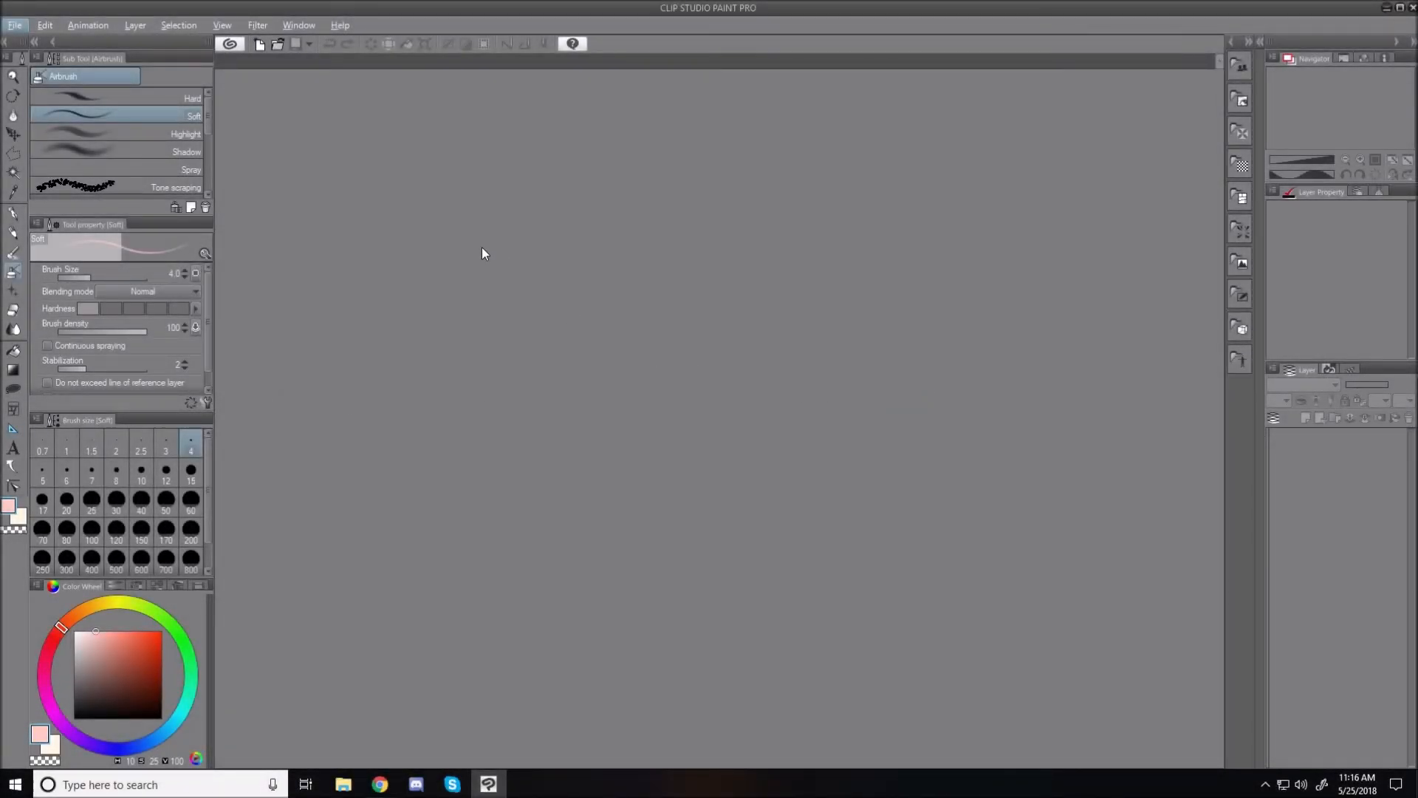
Step: Create a new 2423 × 3500 px illustration canvas at 100 dpi with a light grey paper color
left_click(15, 27)
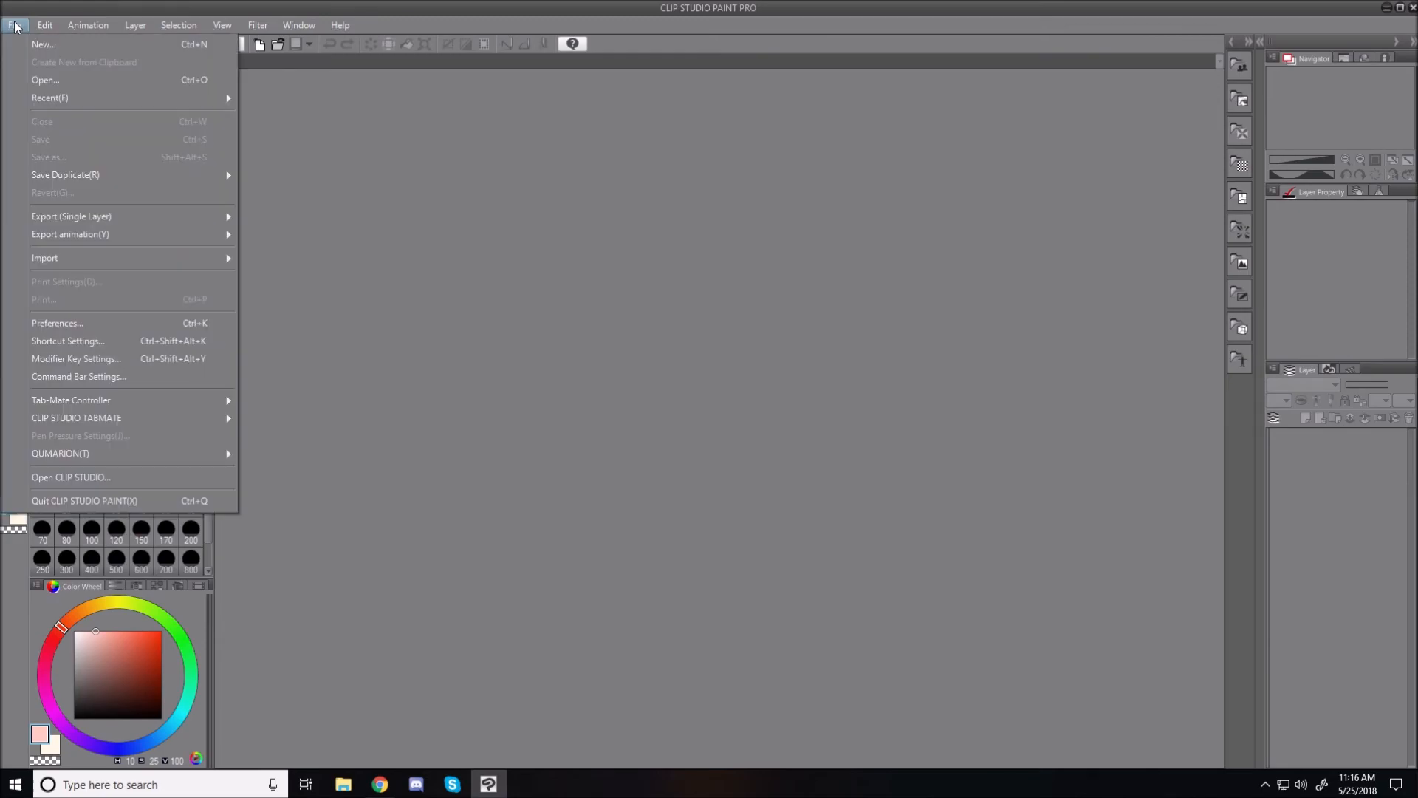
left_click(46, 45)
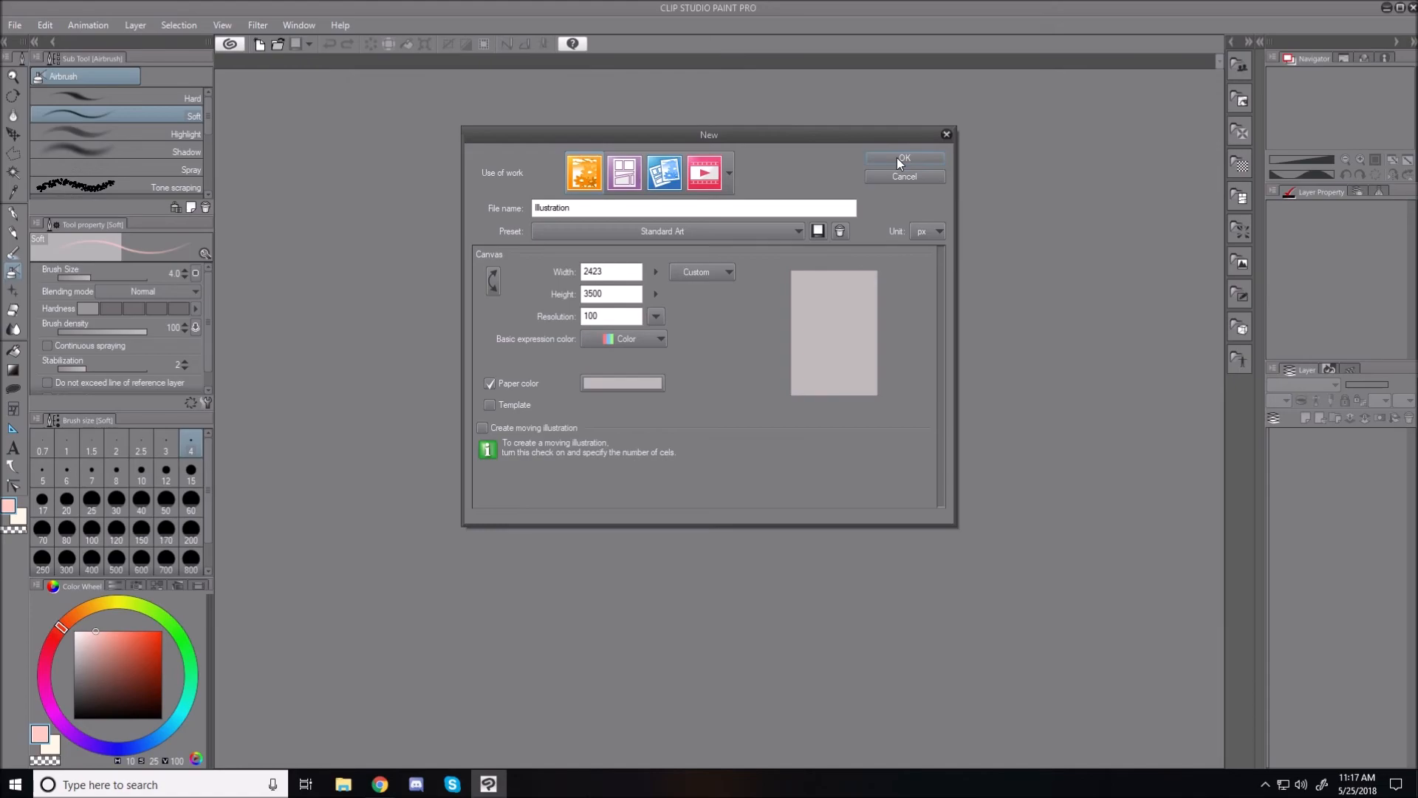
left_click(626, 387)
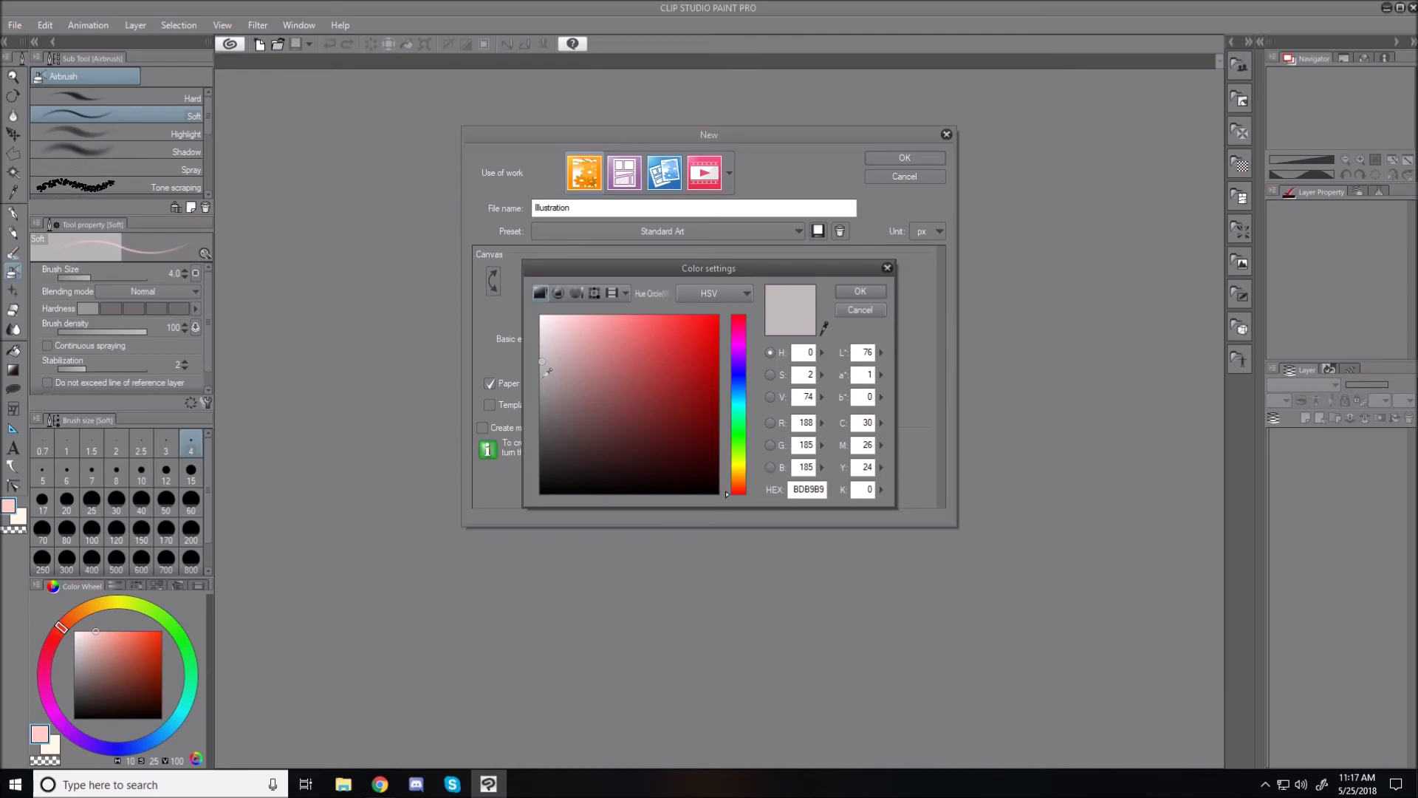
left_click(857, 296)
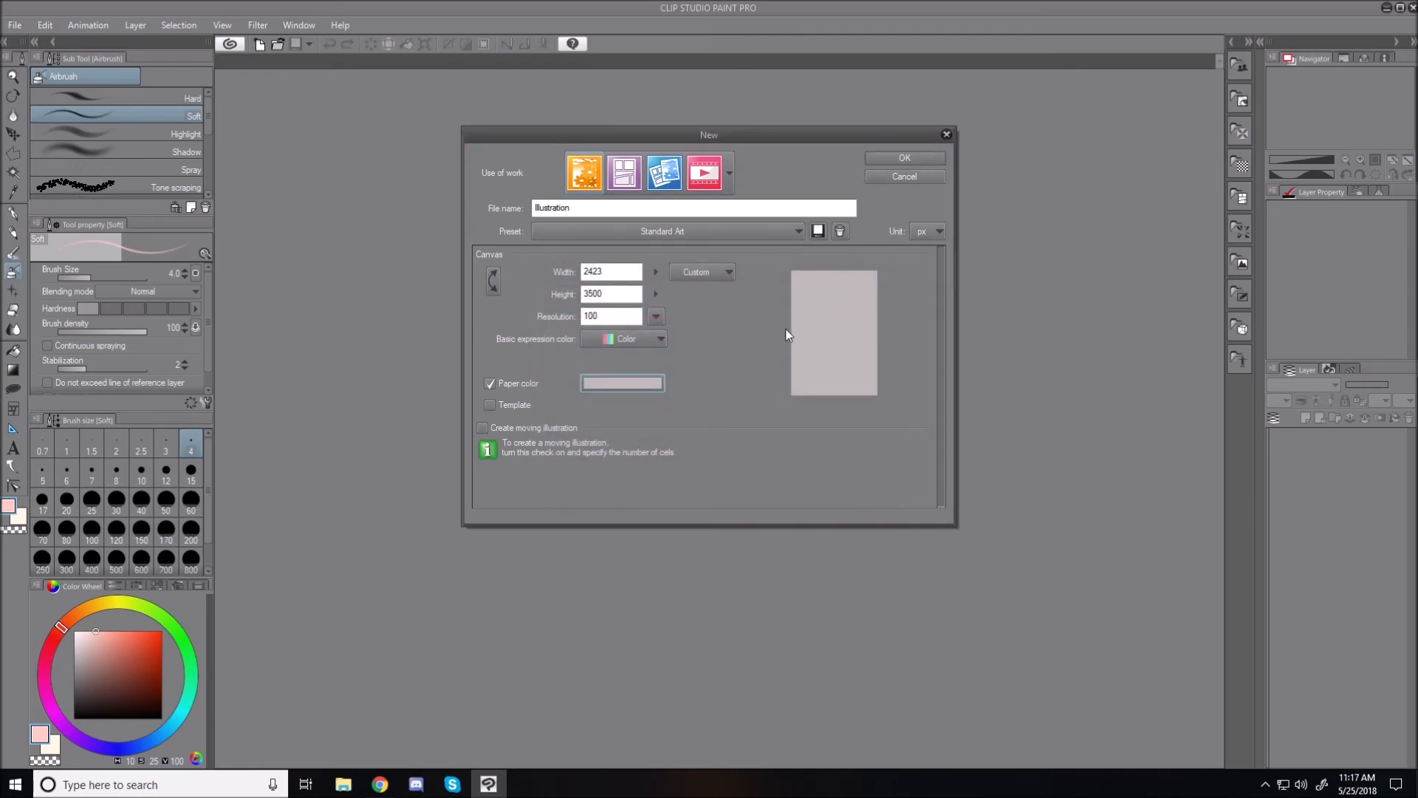
left_click(915, 158)
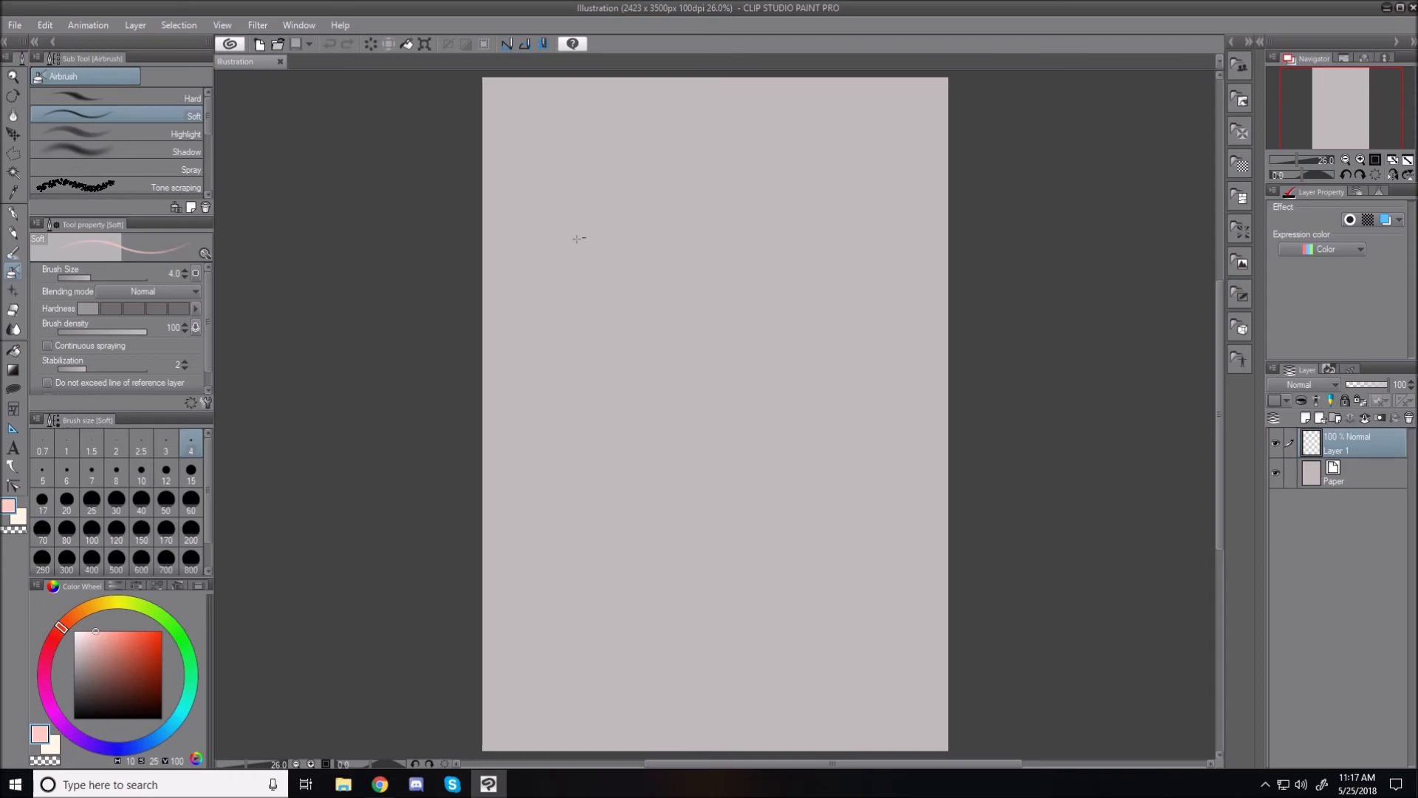
Step: Pick the mid-grey swatch from the standard color set as the drawing color, and make Layer 1 the active layer
left_click(1367, 471)
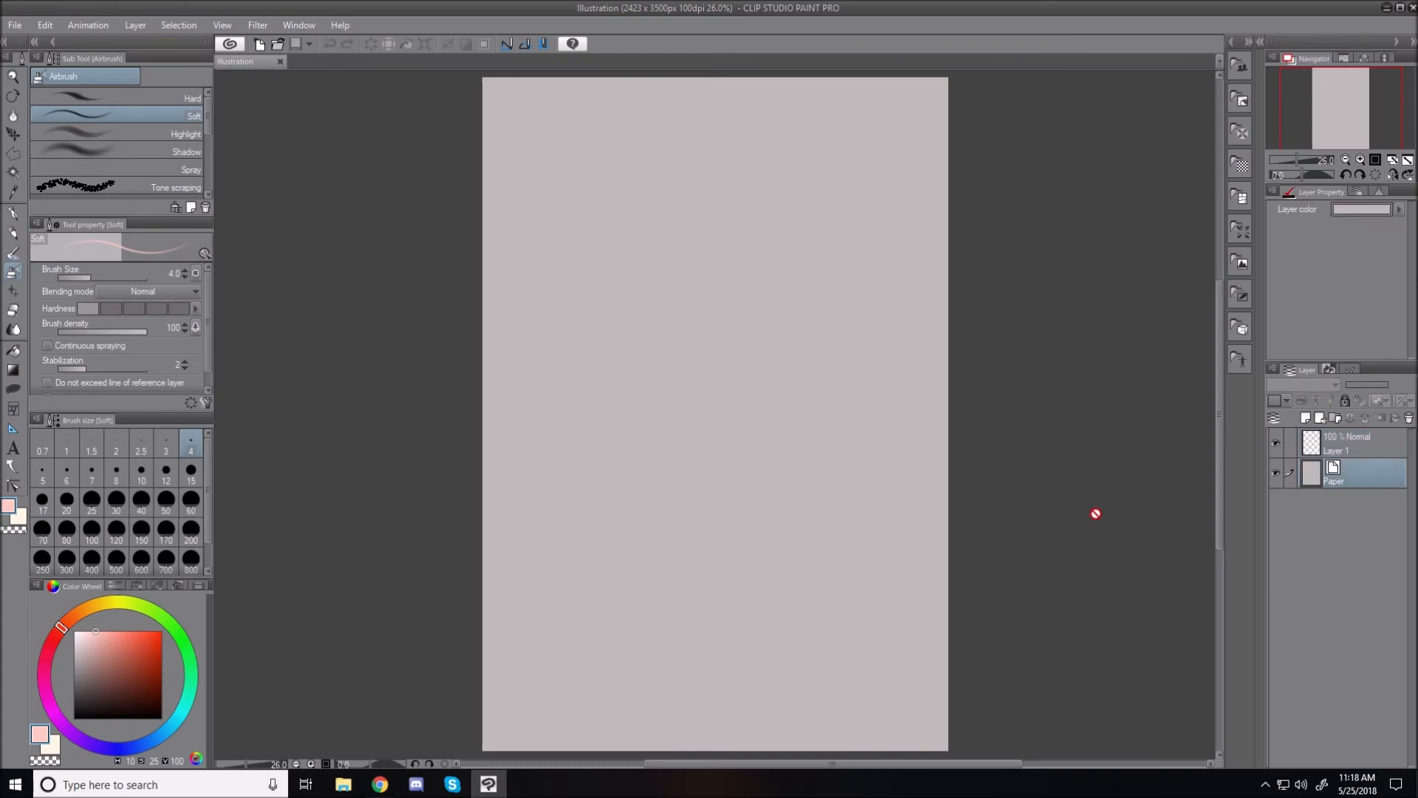
left_click(138, 589)
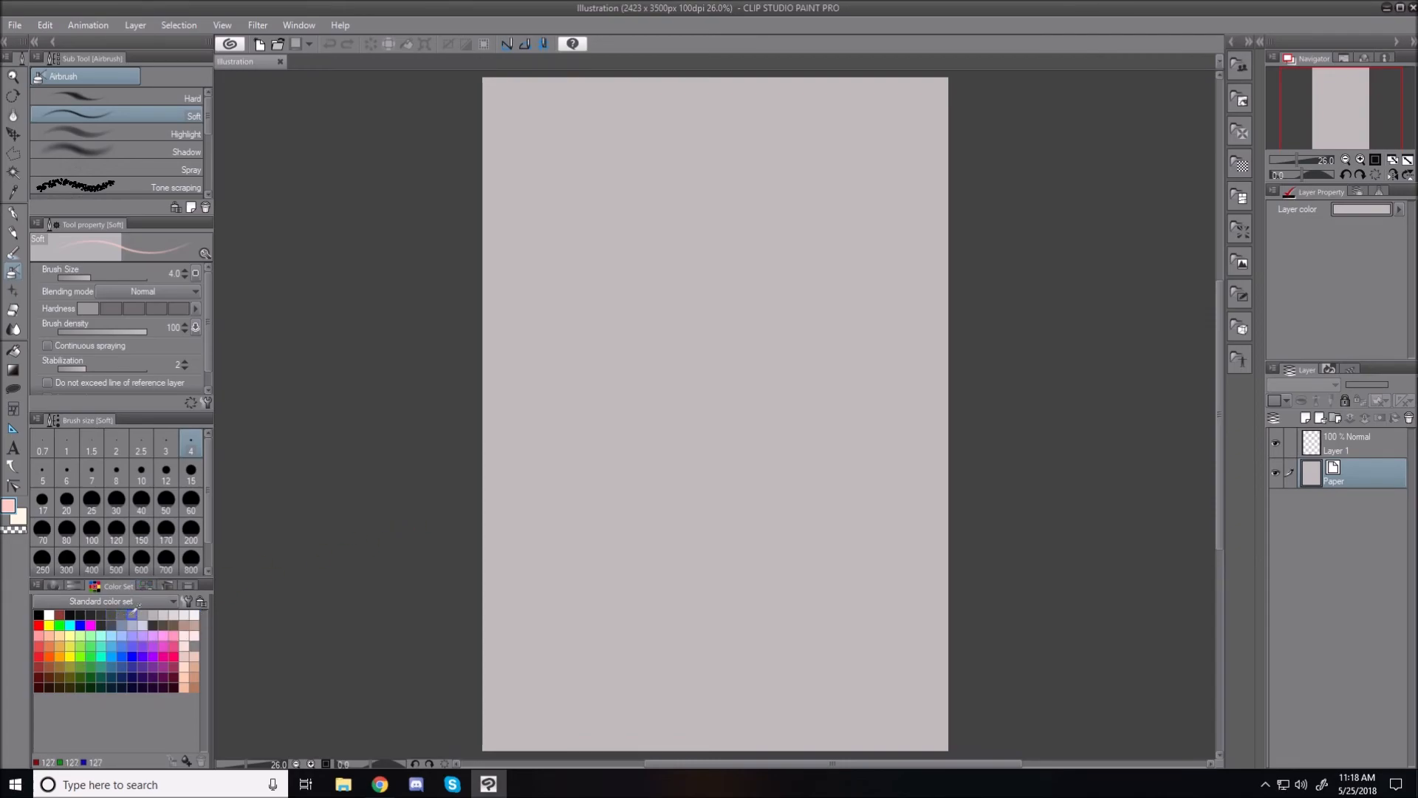
left_click(132, 615)
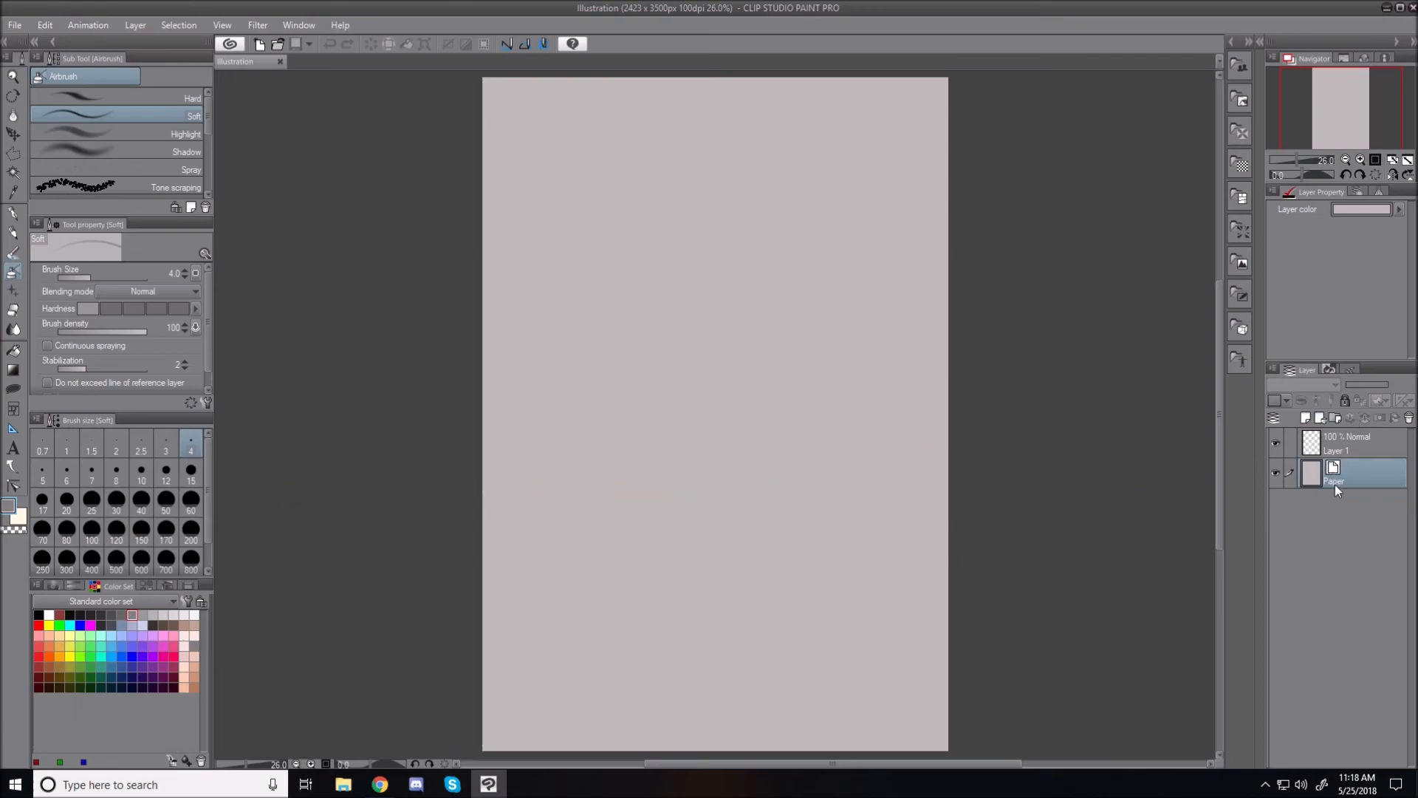
left_click(52, 586)
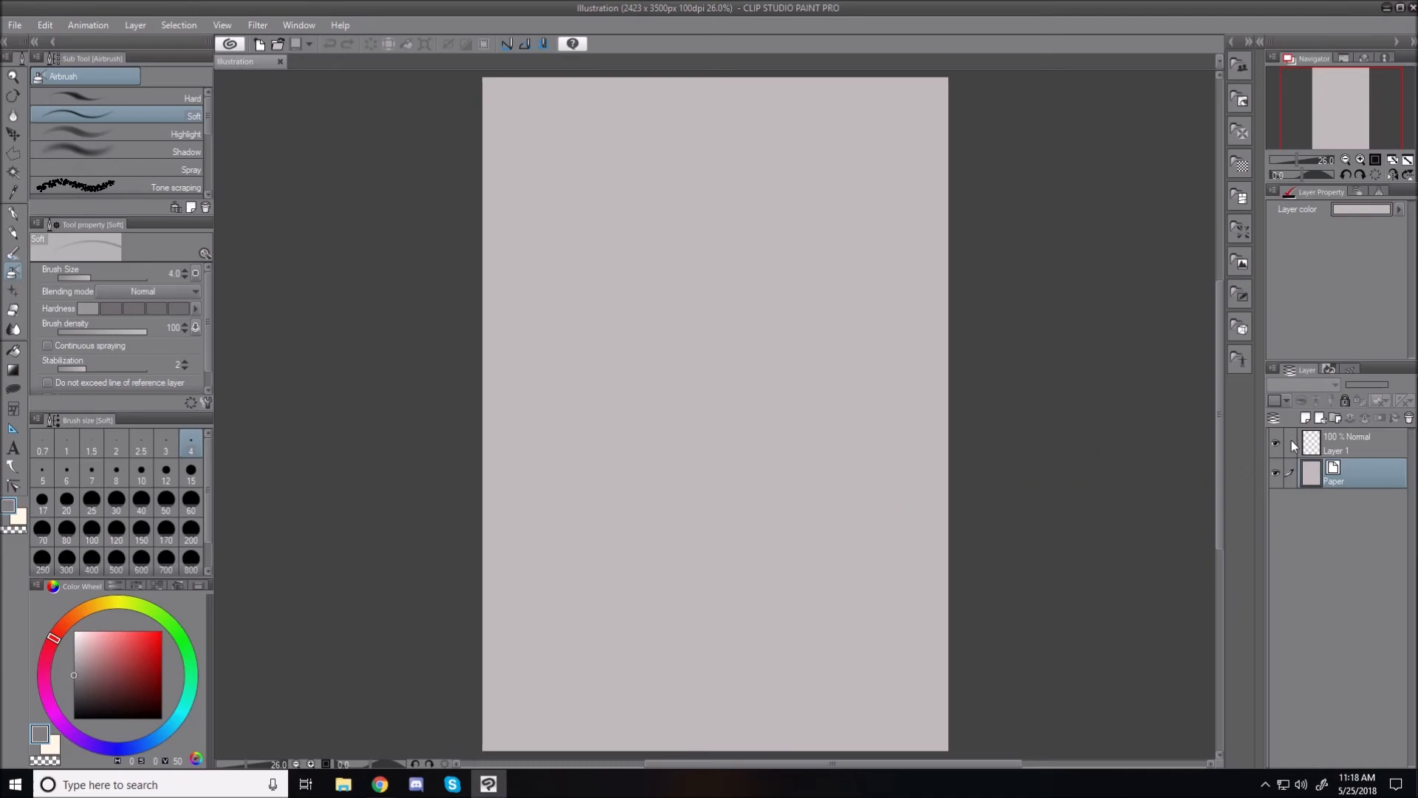
left_click(1345, 435)
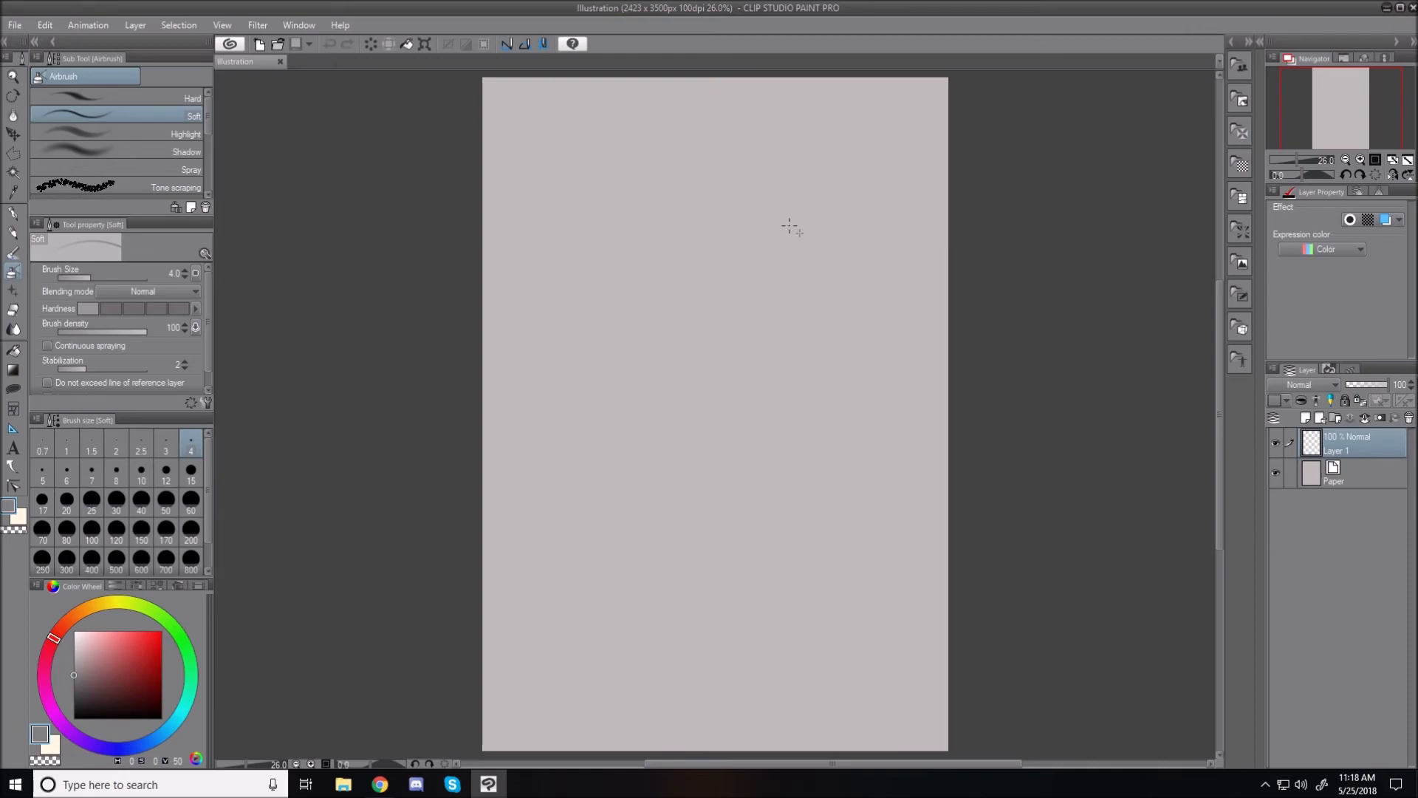
Step: Look through the images in the Reference material folder and its Dandonfuga subfolder for a suitable reference
left_click(17, 25)
left_click(38, 78)
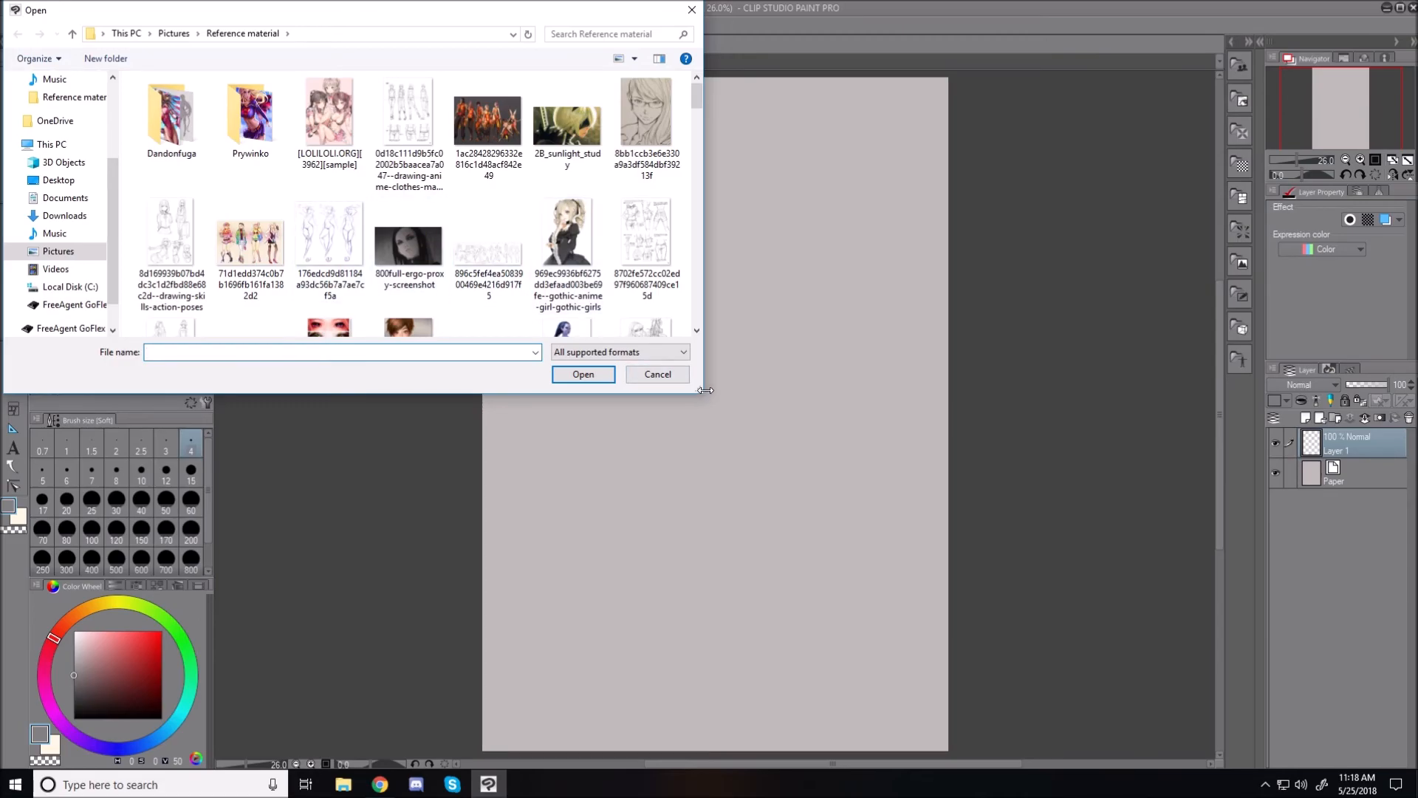
left_click_drag(703, 392, 778, 695)
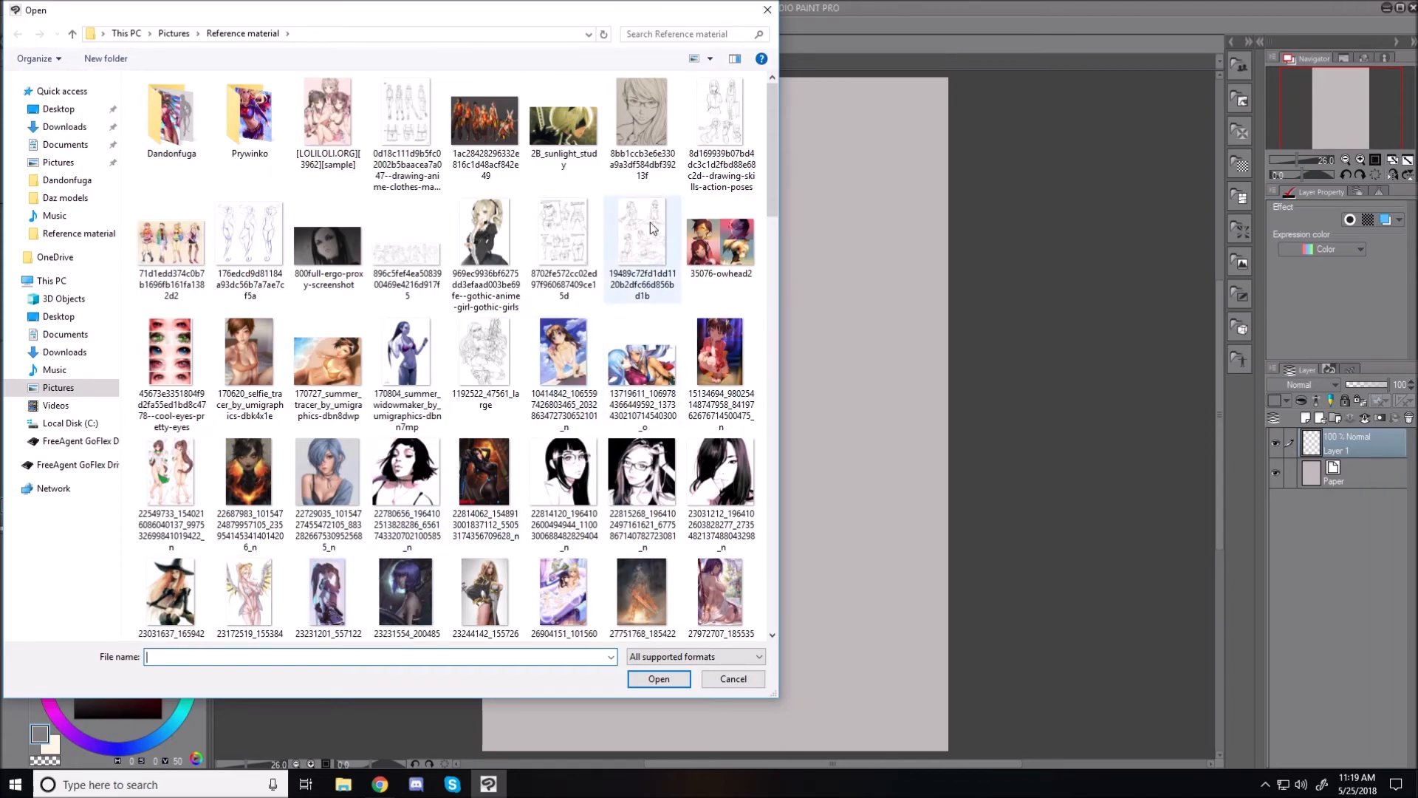
scroll(646, 265, "down", 3)
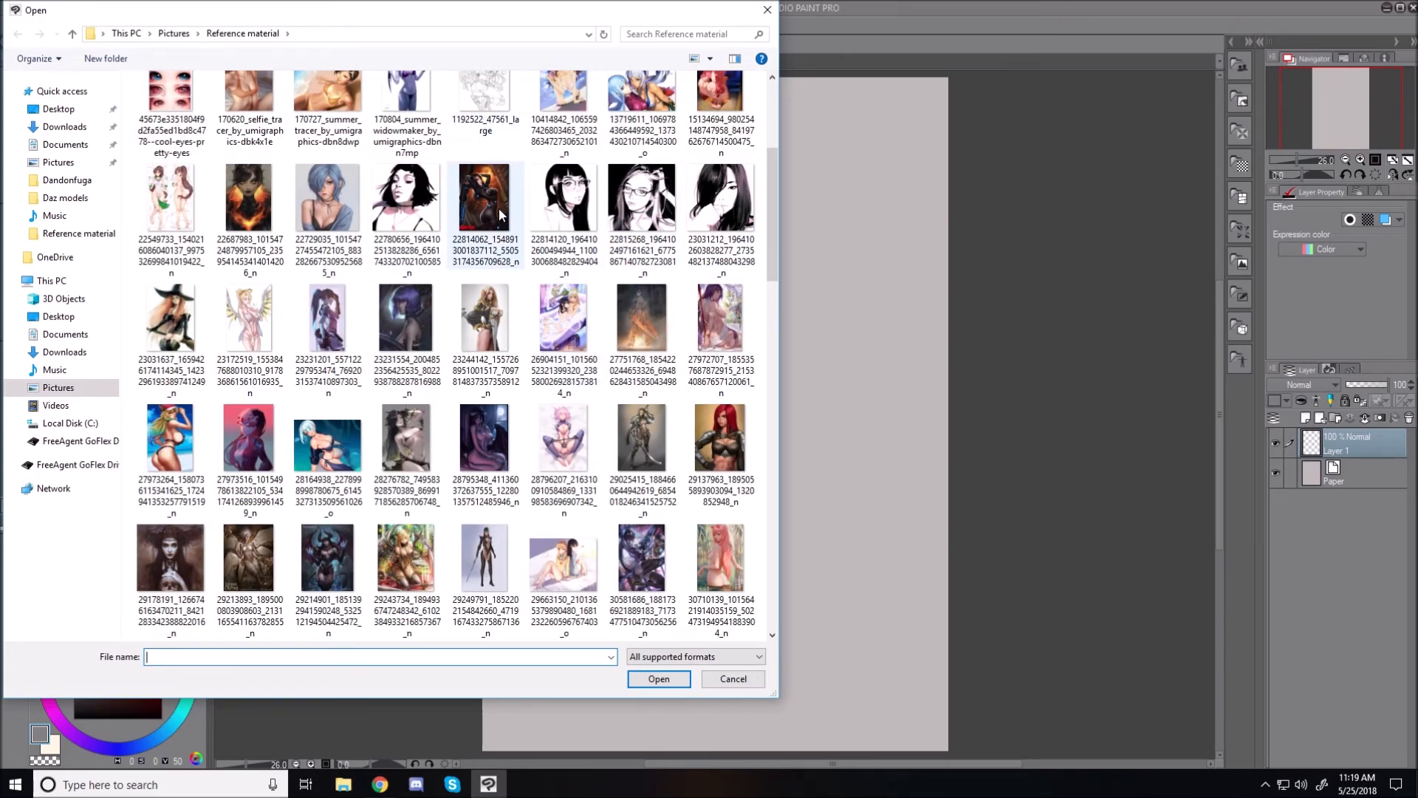
scroll(629, 484, "down", 3)
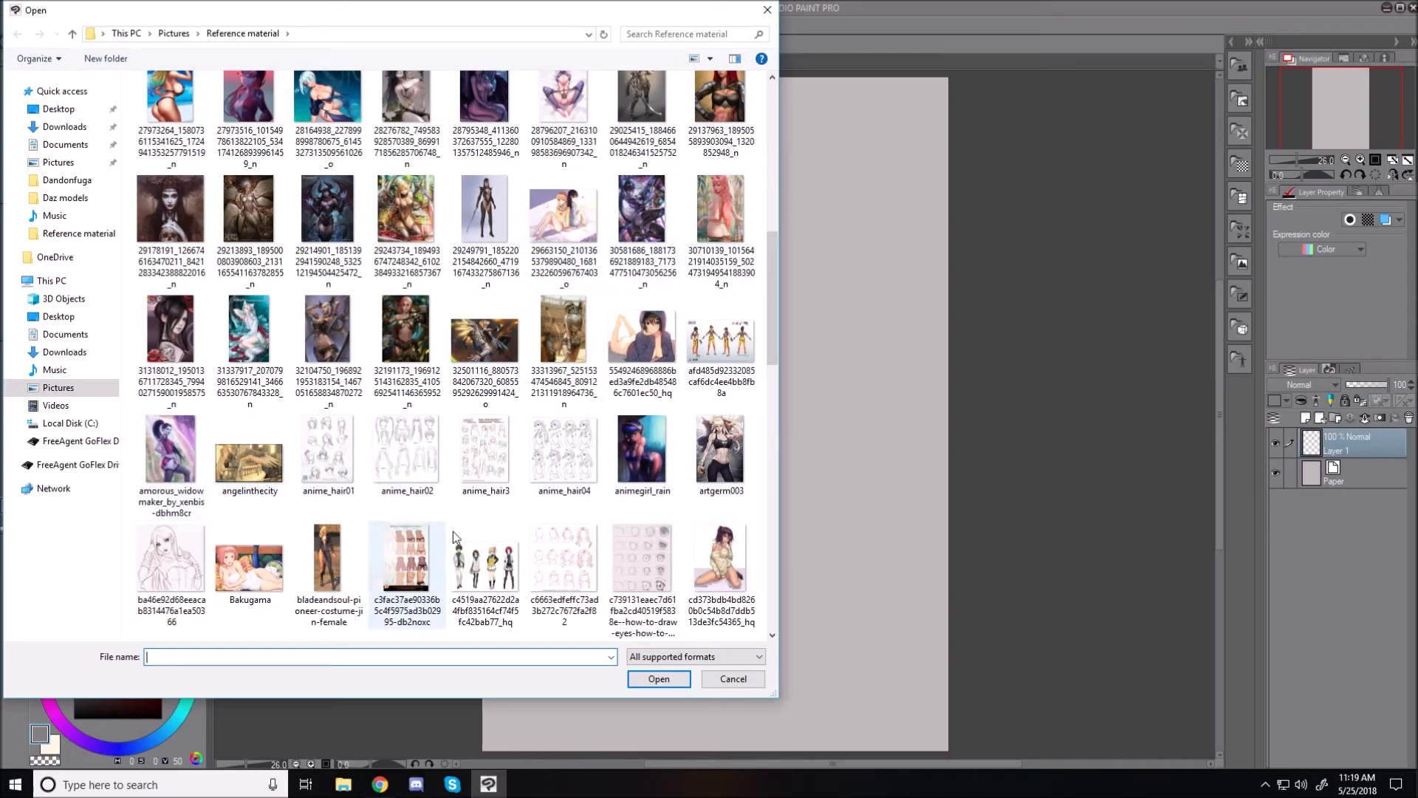
scroll(414, 547, "down", 3)
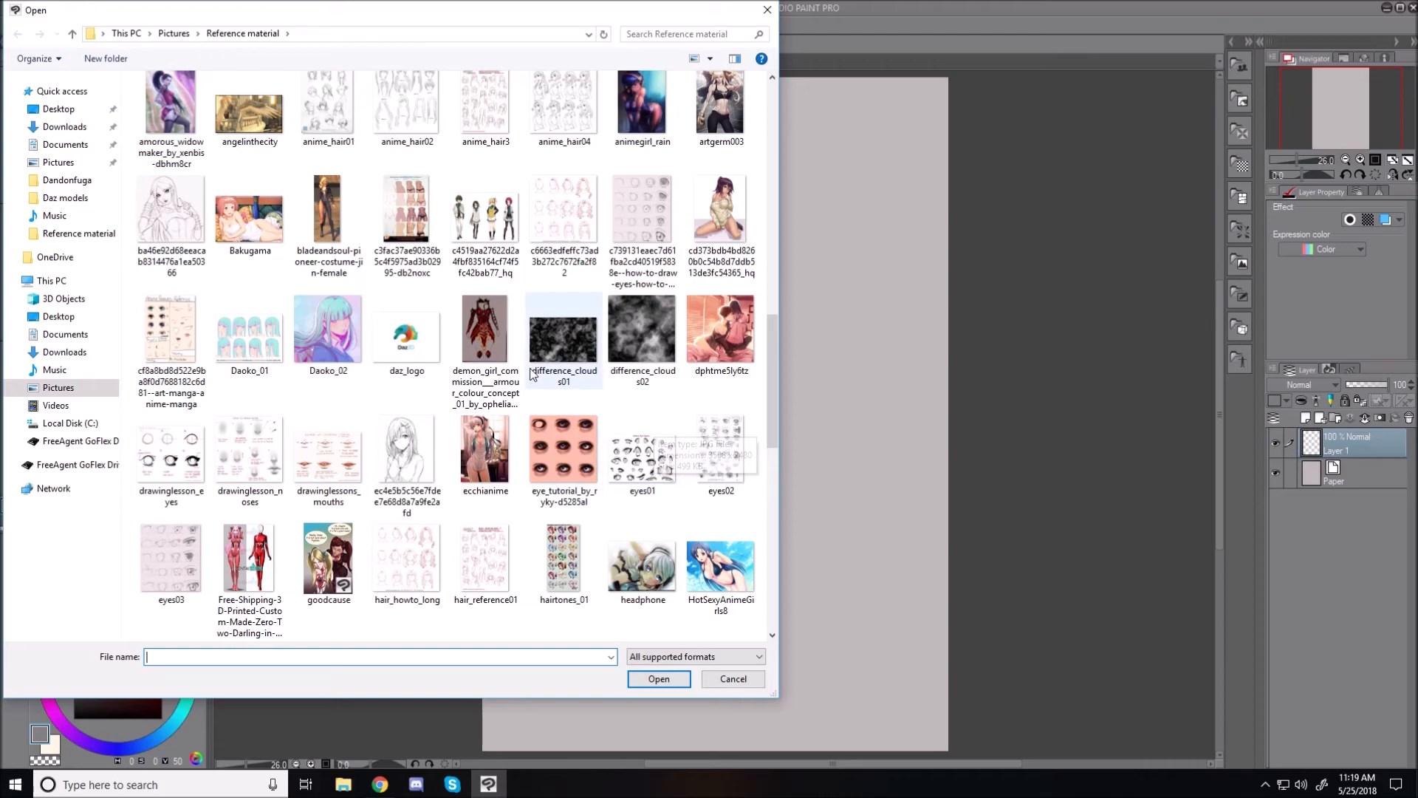
scroll(531, 373, "down", 10)
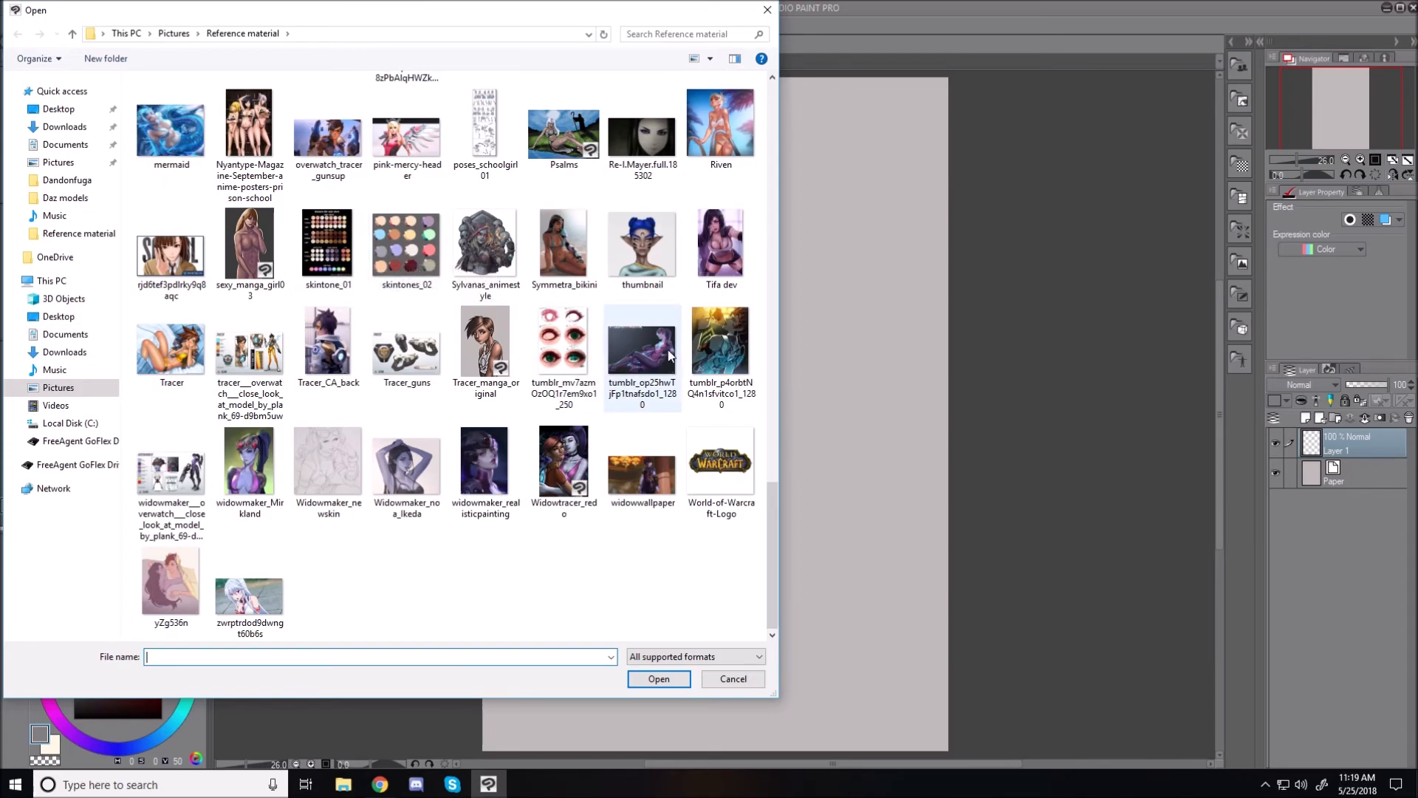
scroll(640, 377, "up", 4)
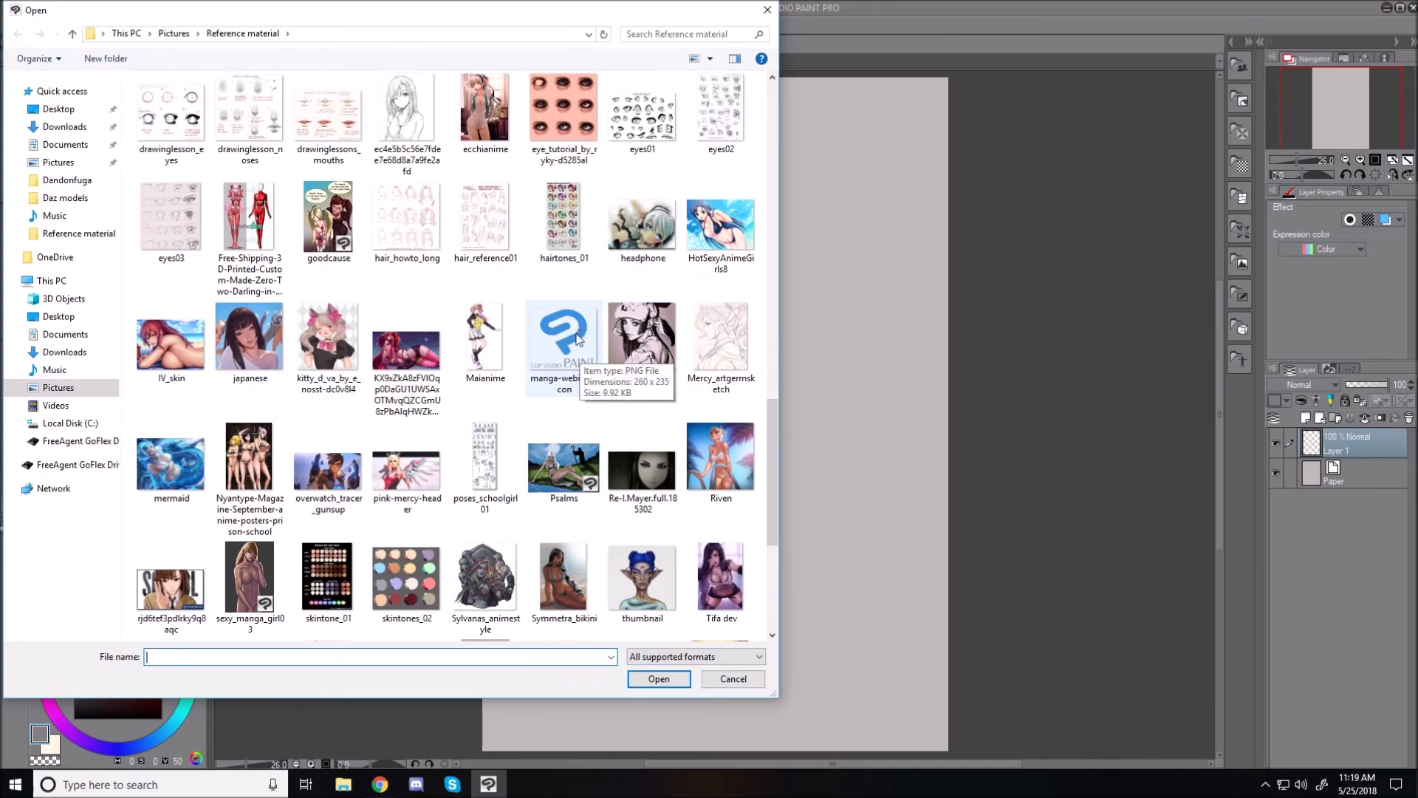
scroll(609, 325, "up", 3)
scroll(609, 325, "up", 3)
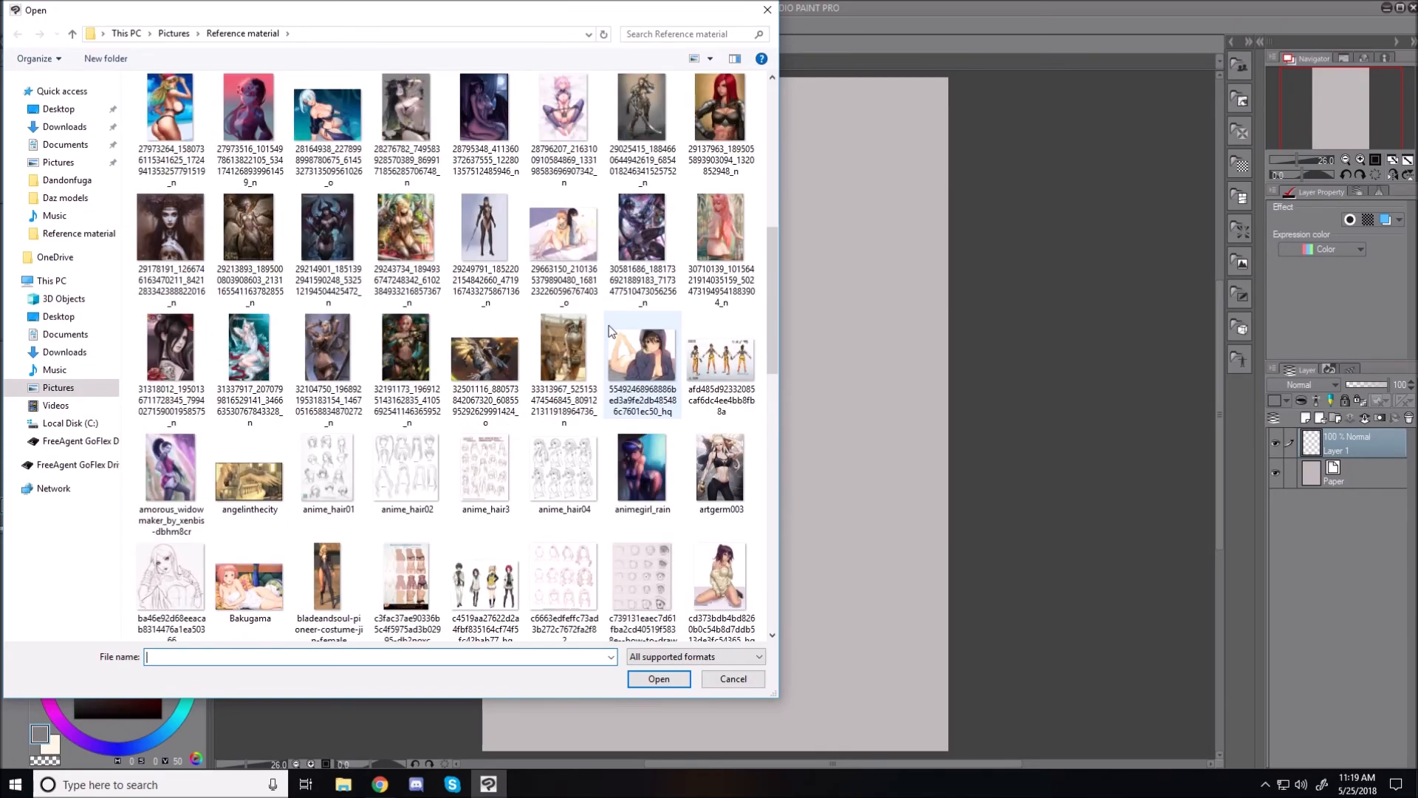
scroll(626, 331, "down", 2)
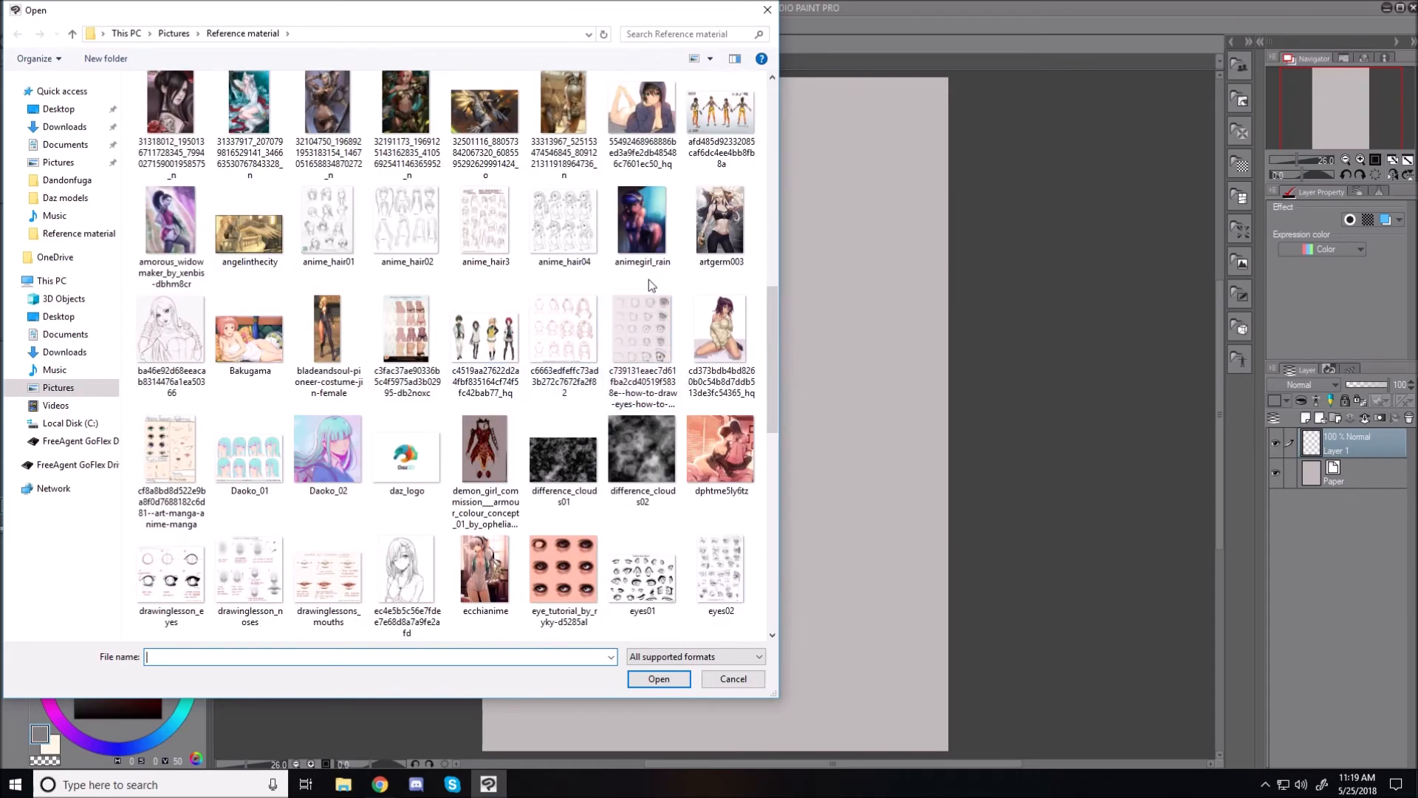
scroll(648, 281, "up", 2)
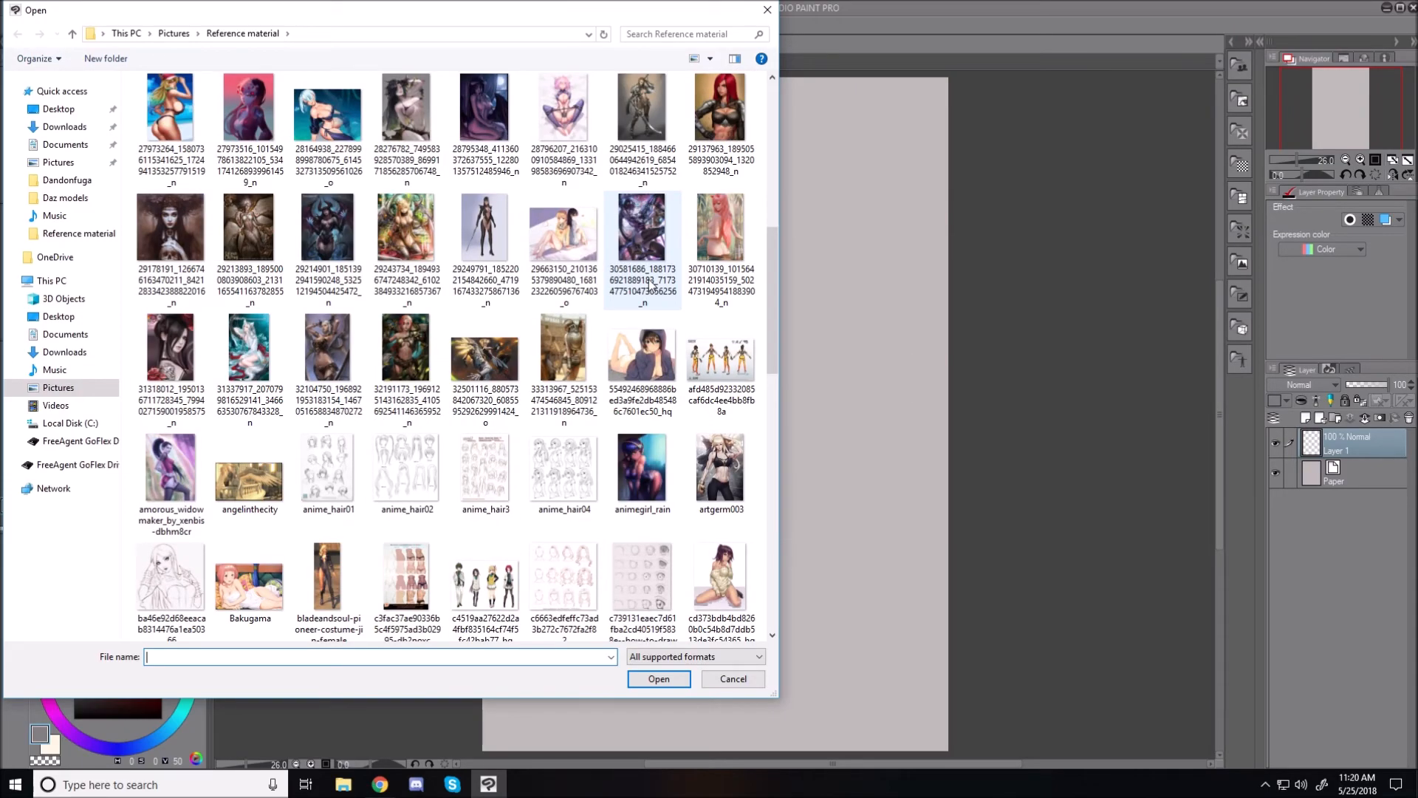
scroll(649, 282, "up", 3)
scroll(648, 285, "up", 2)
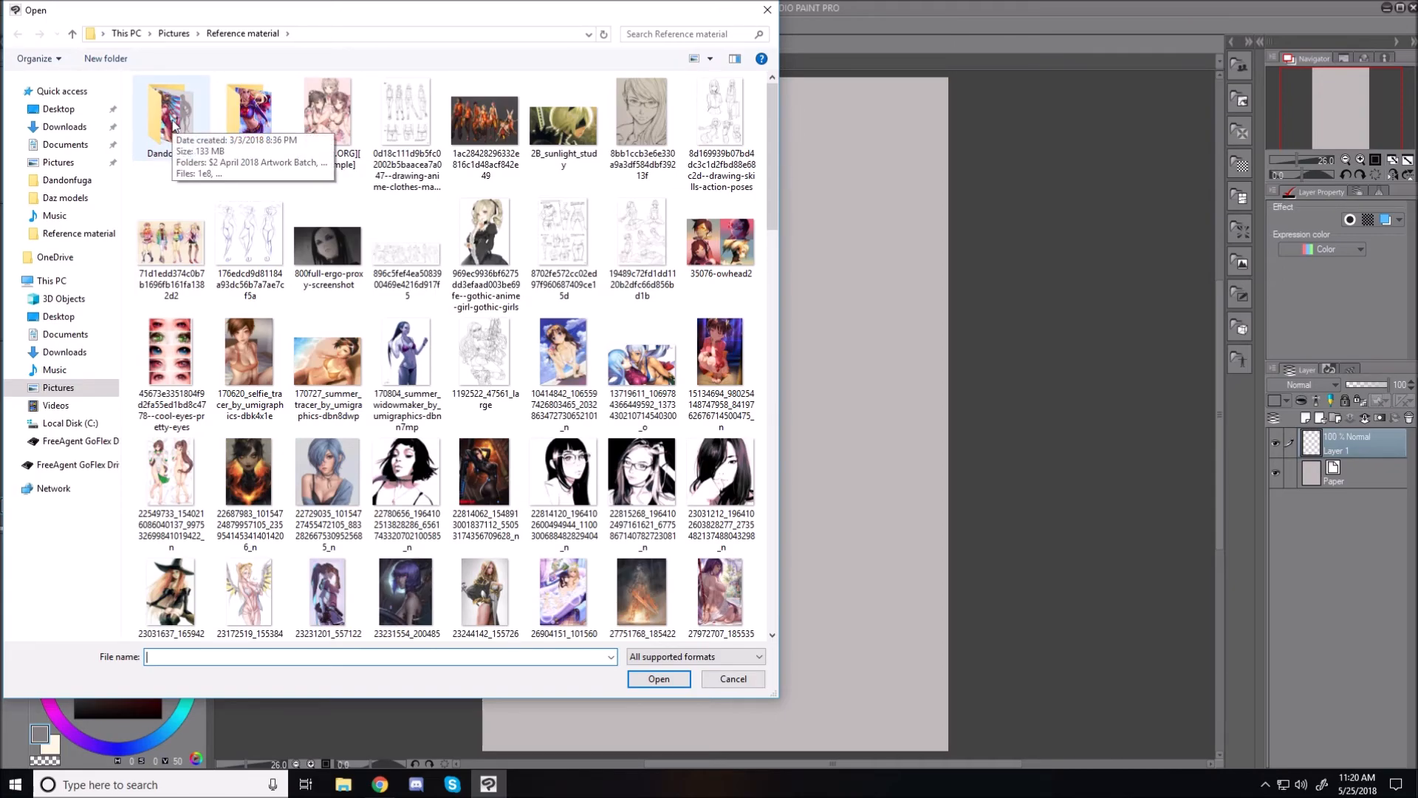
double_click(193, 134)
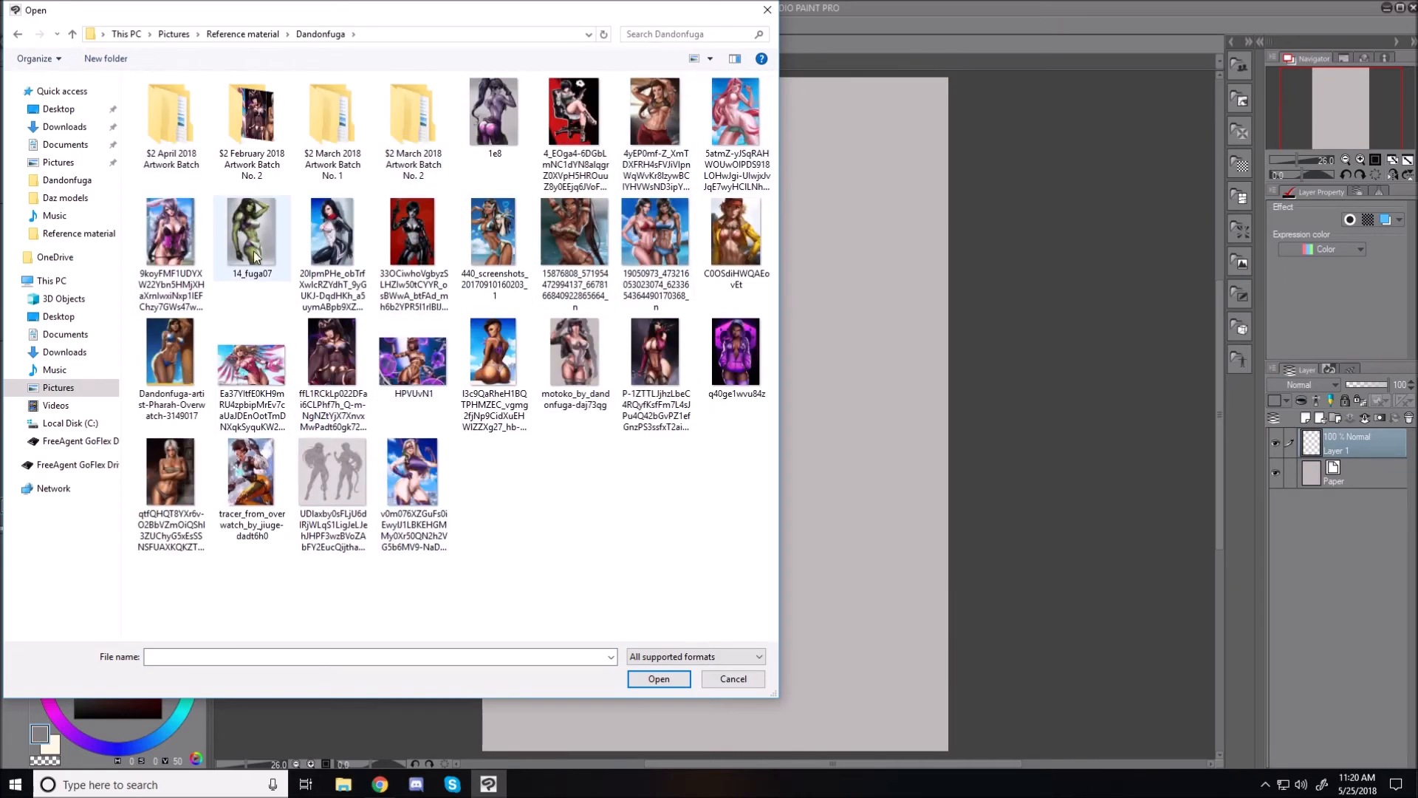
left_click(73, 35)
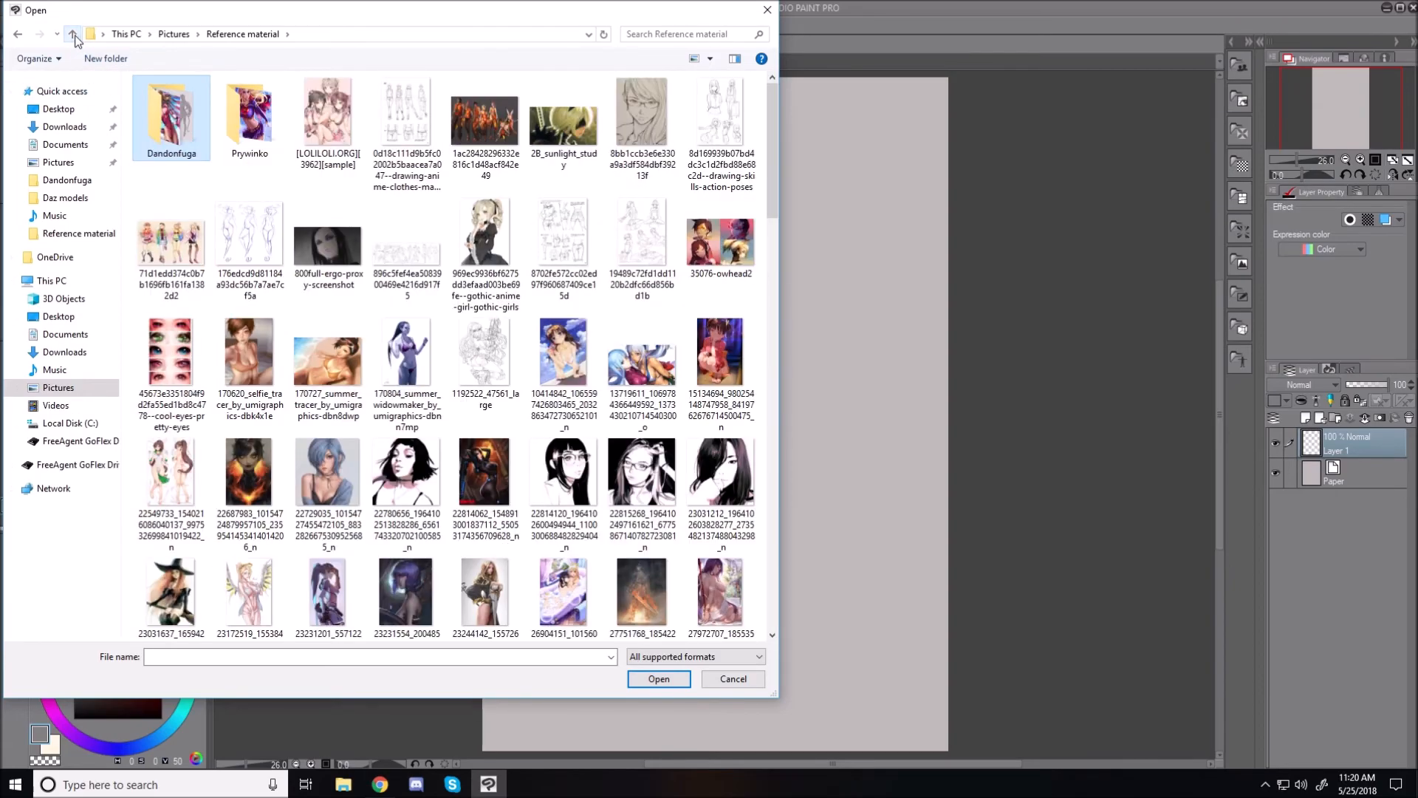
Step: Open the pose reference image sexy_recline2 from the Daz models folder in Pictures
left_click(73, 35)
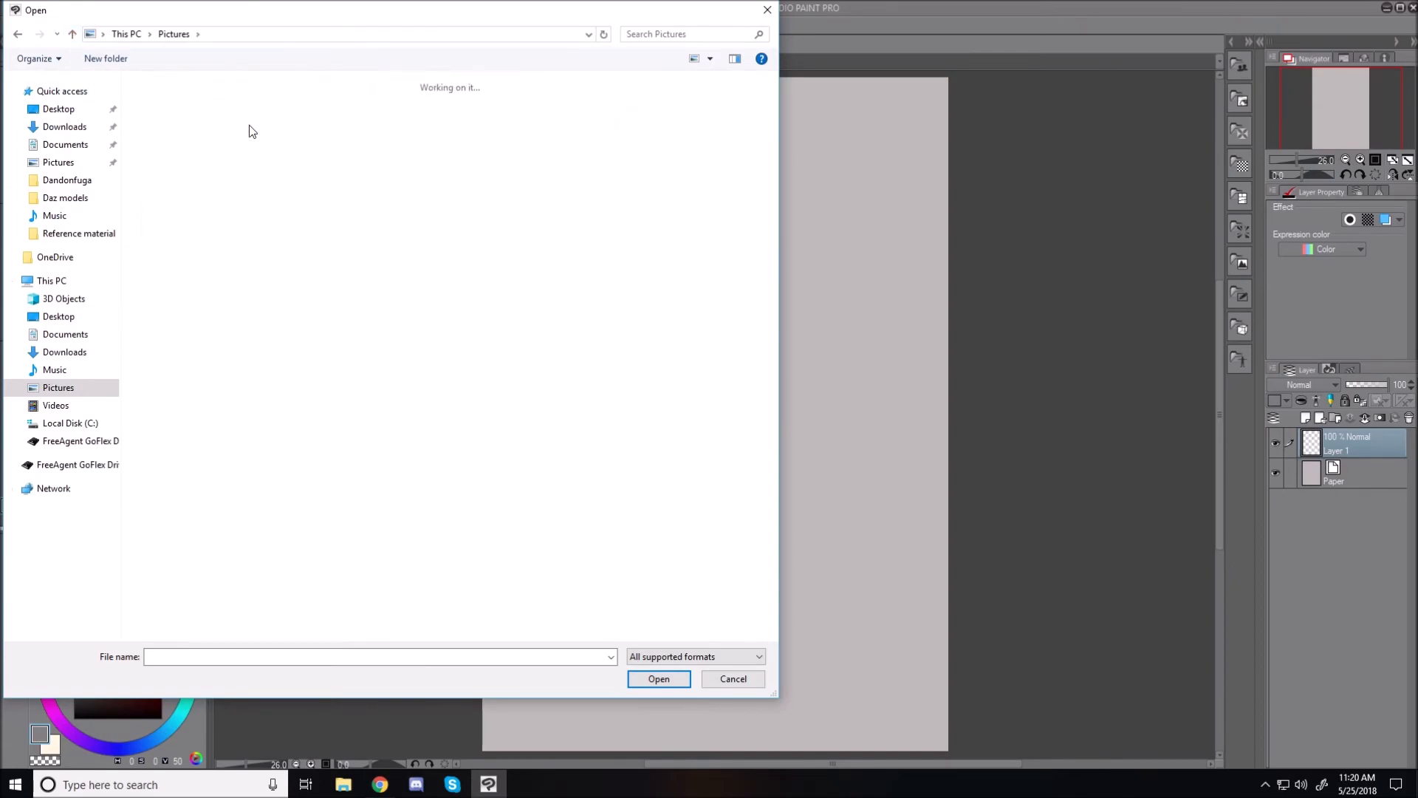
double_click(250, 132)
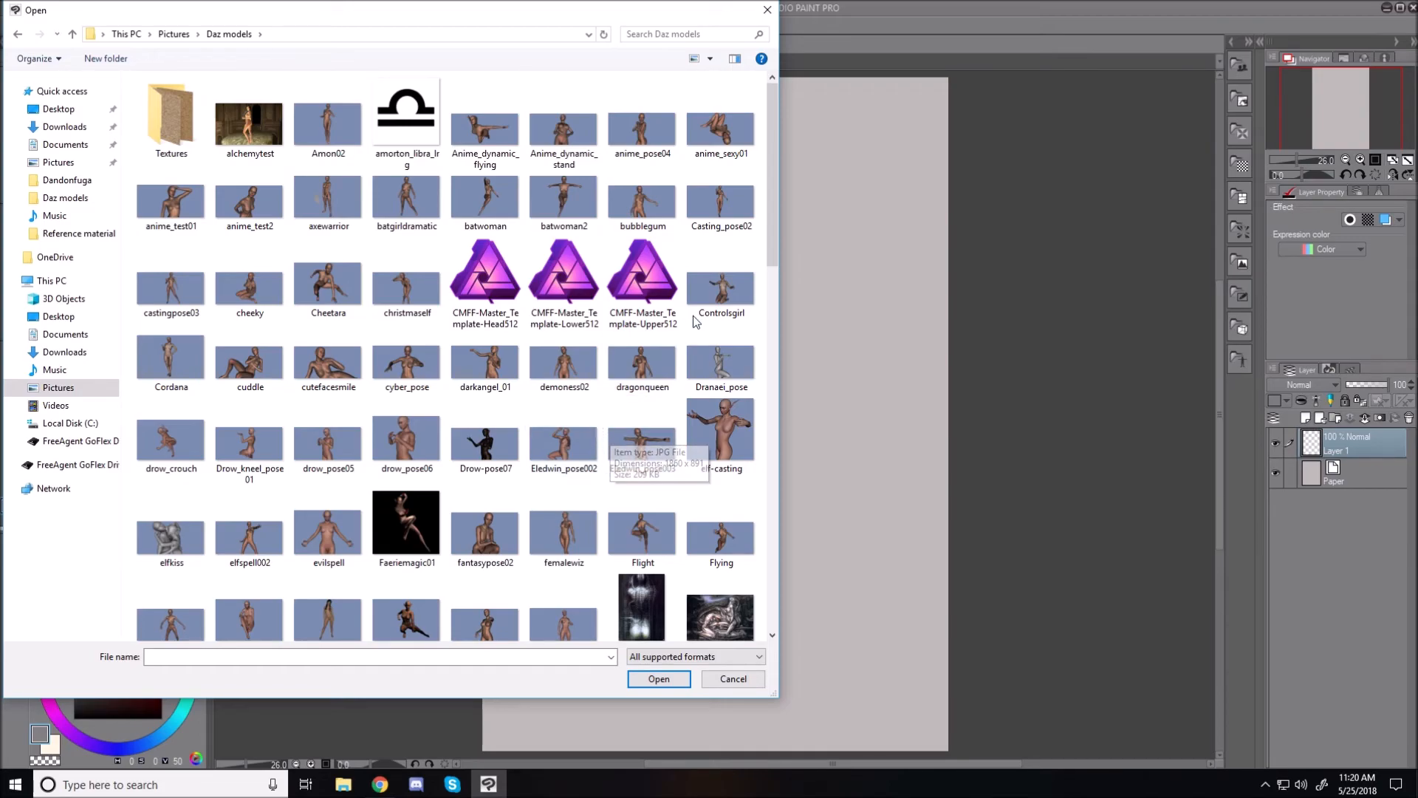
scroll(688, 322, "down", 15)
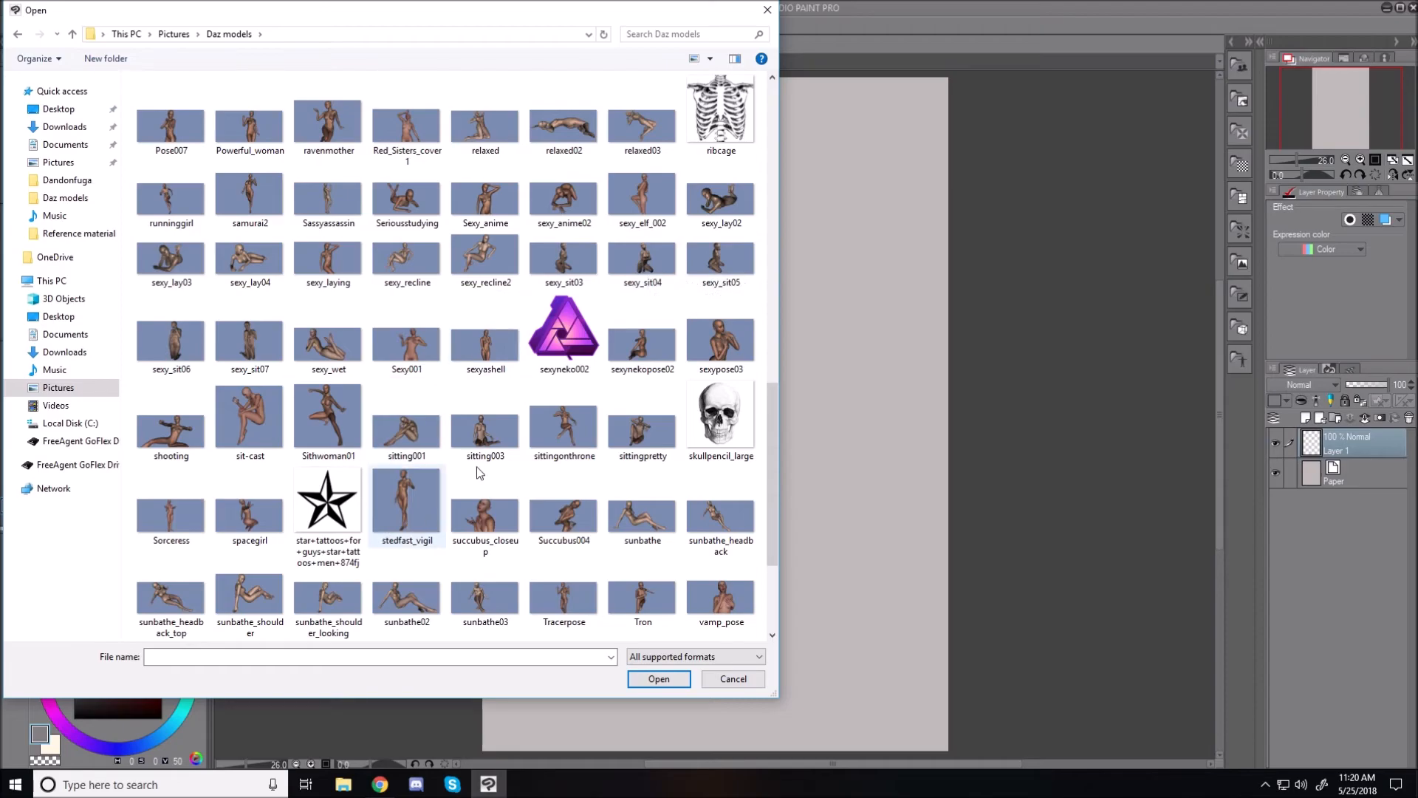
scroll(499, 433, "down", 2)
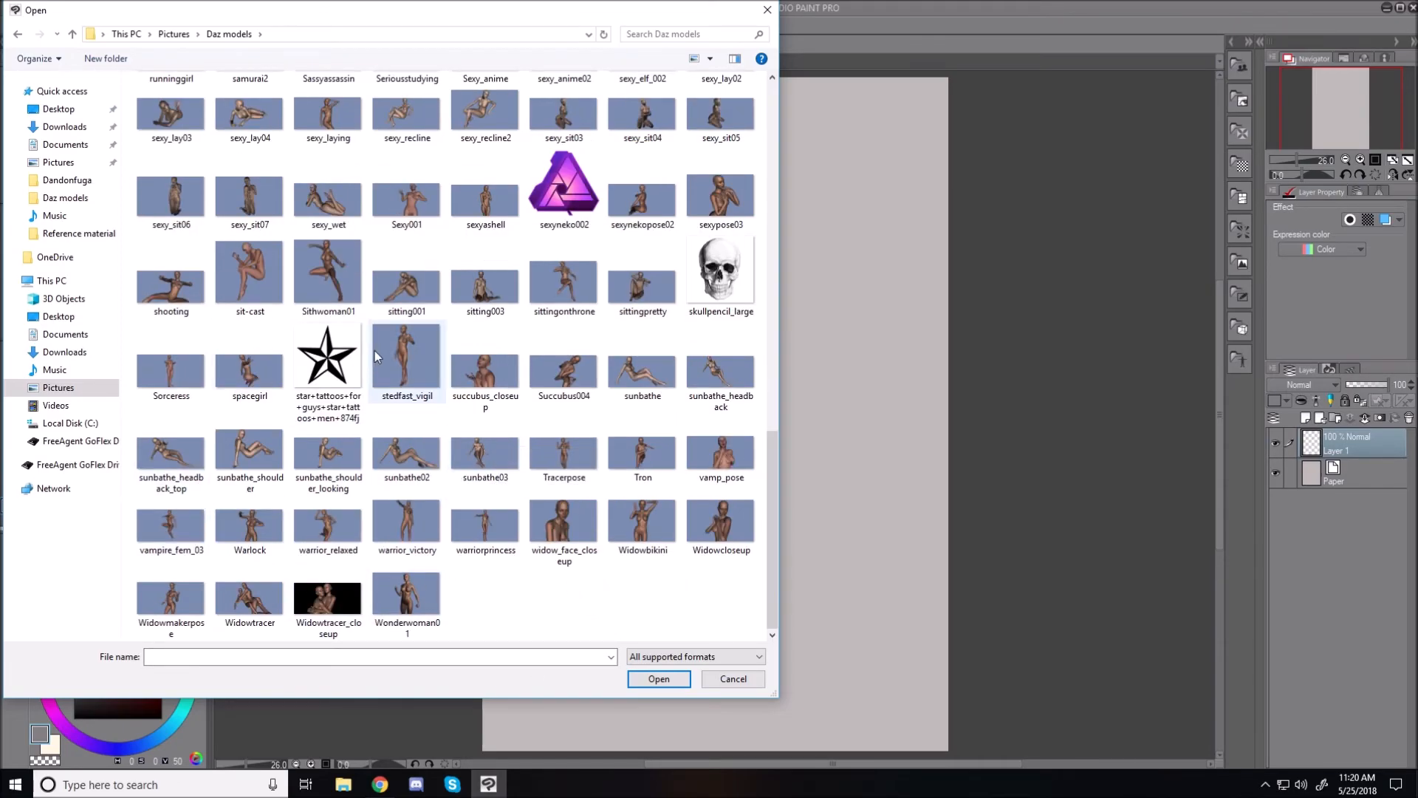
scroll(374, 350, "up", 3)
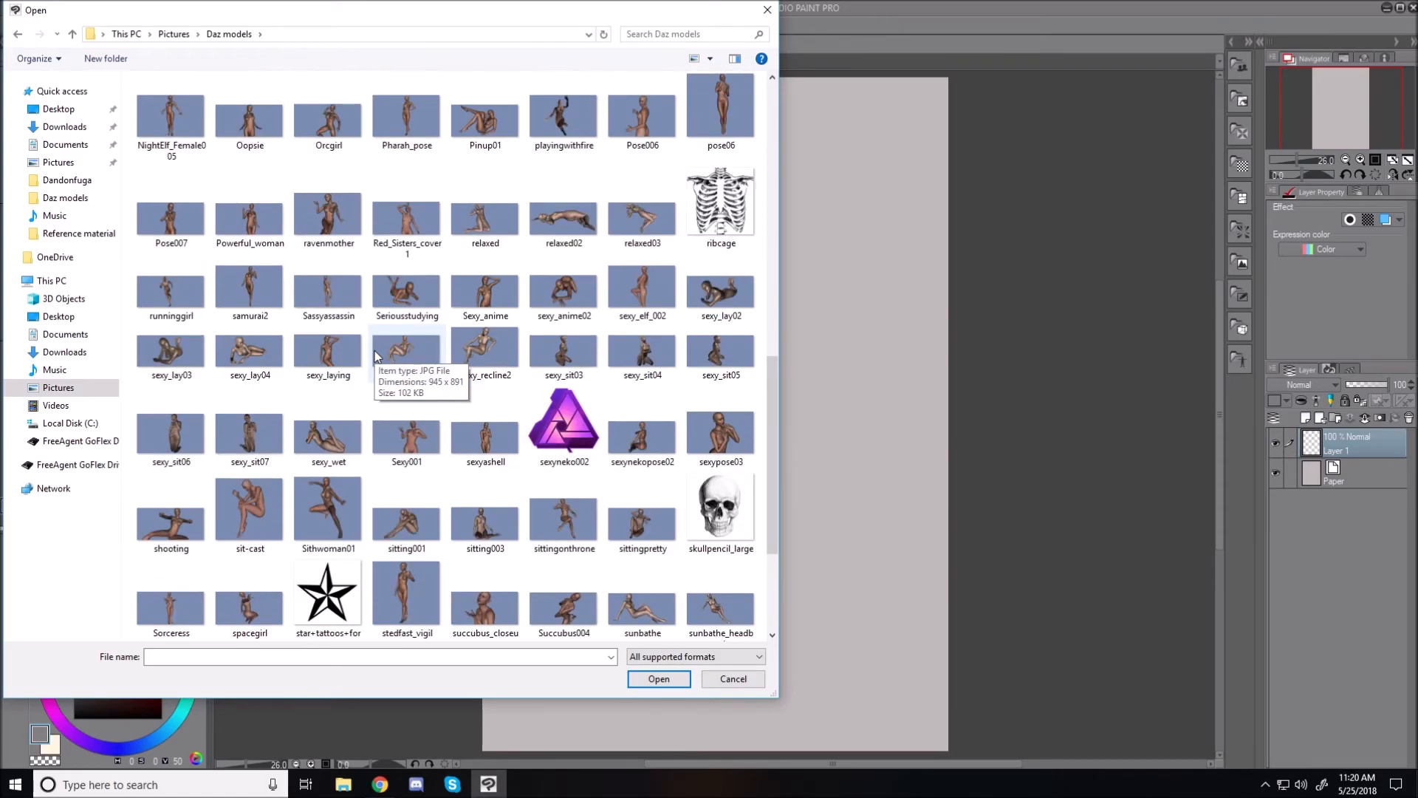
scroll(375, 356, "down", 2)
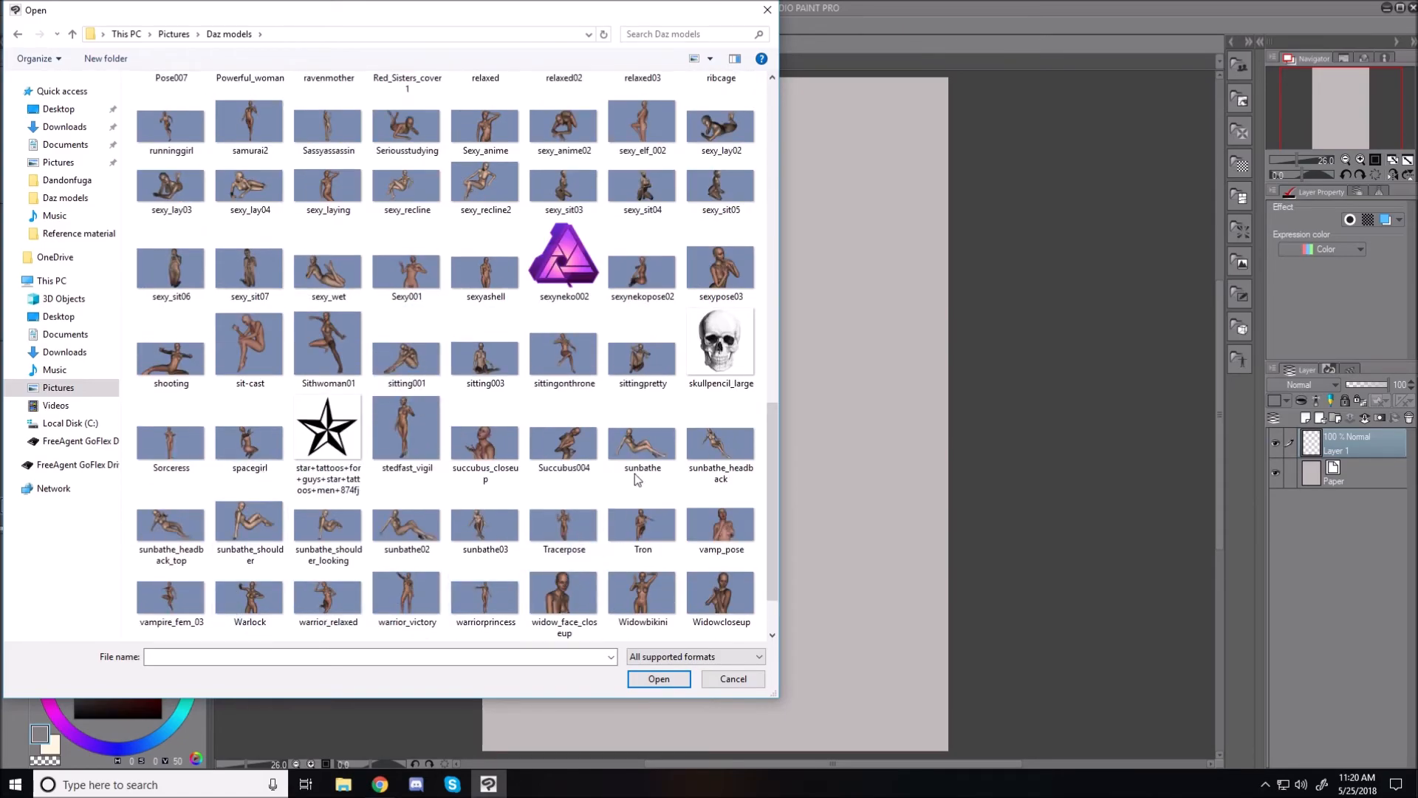
scroll(436, 535, "down", 1)
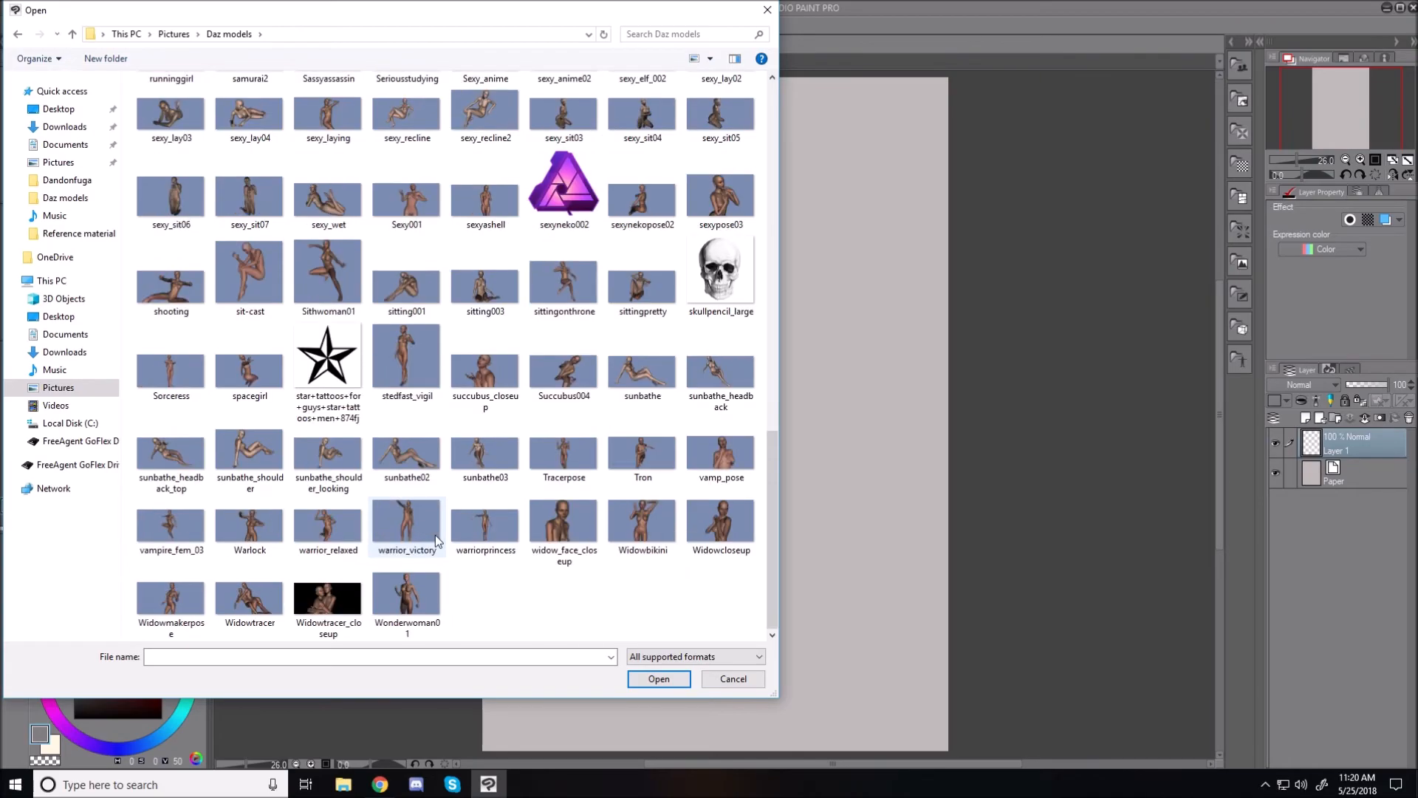
scroll(545, 498, "up", 3)
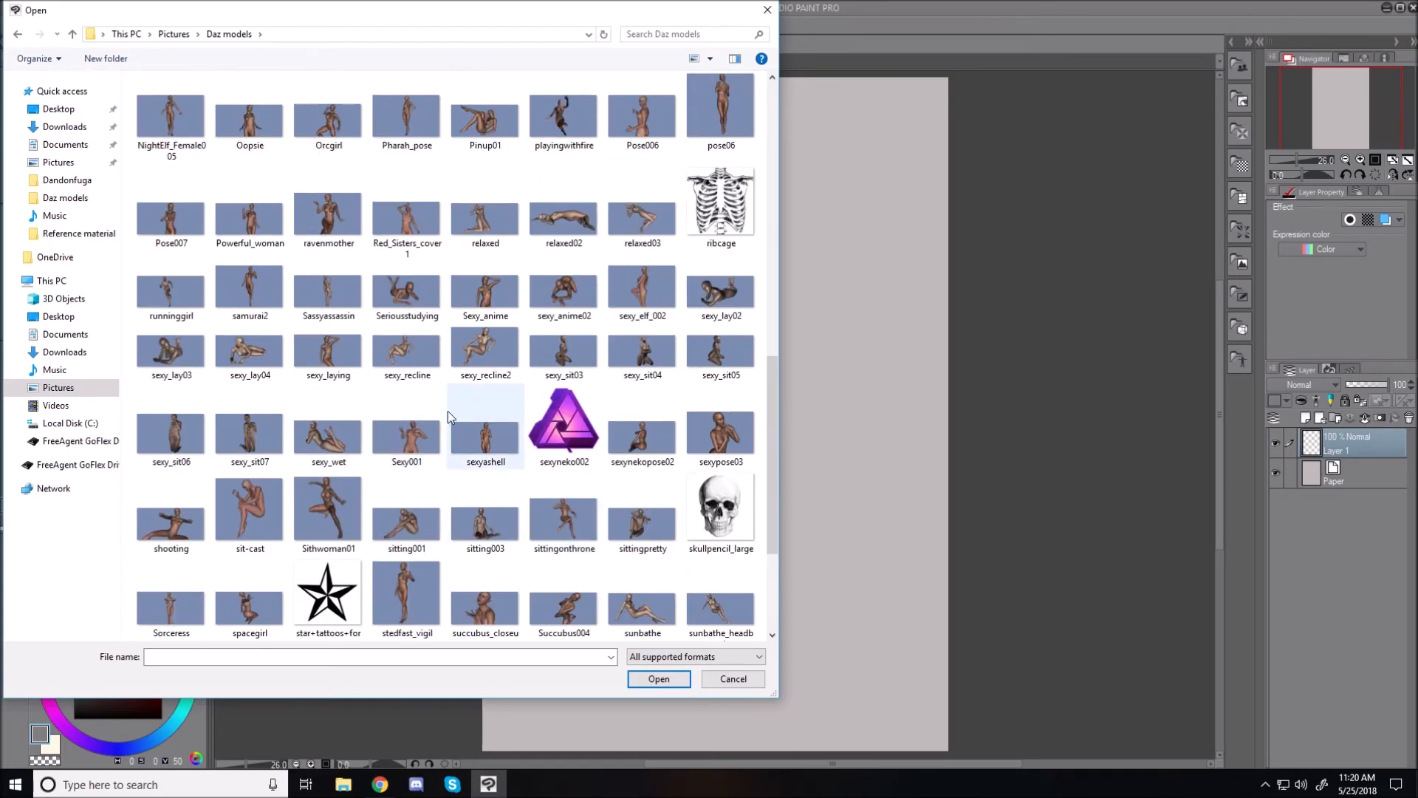
double_click(497, 353)
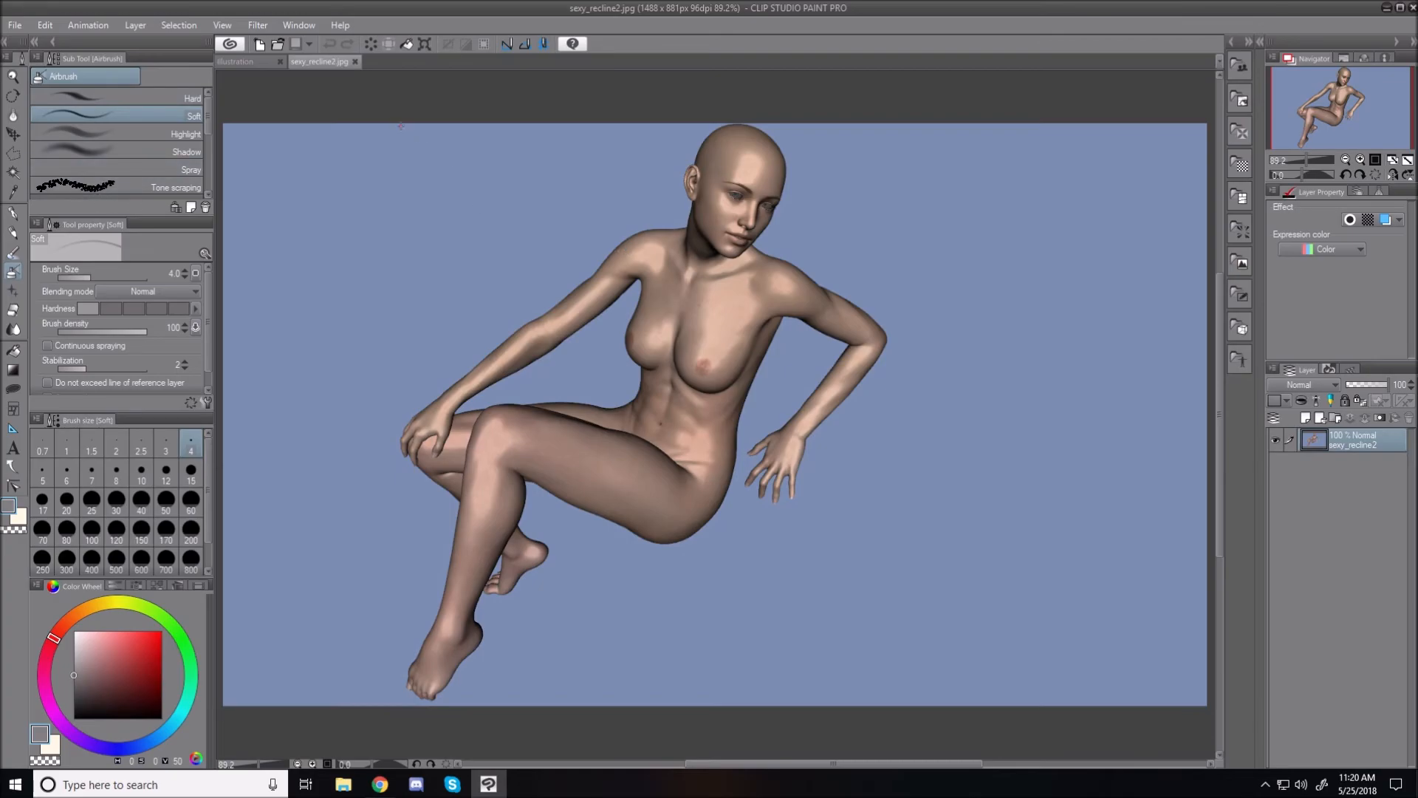
Step: Make a rectangular marquee selection around the whole seated figure, spanning the full height of the image
key("m")
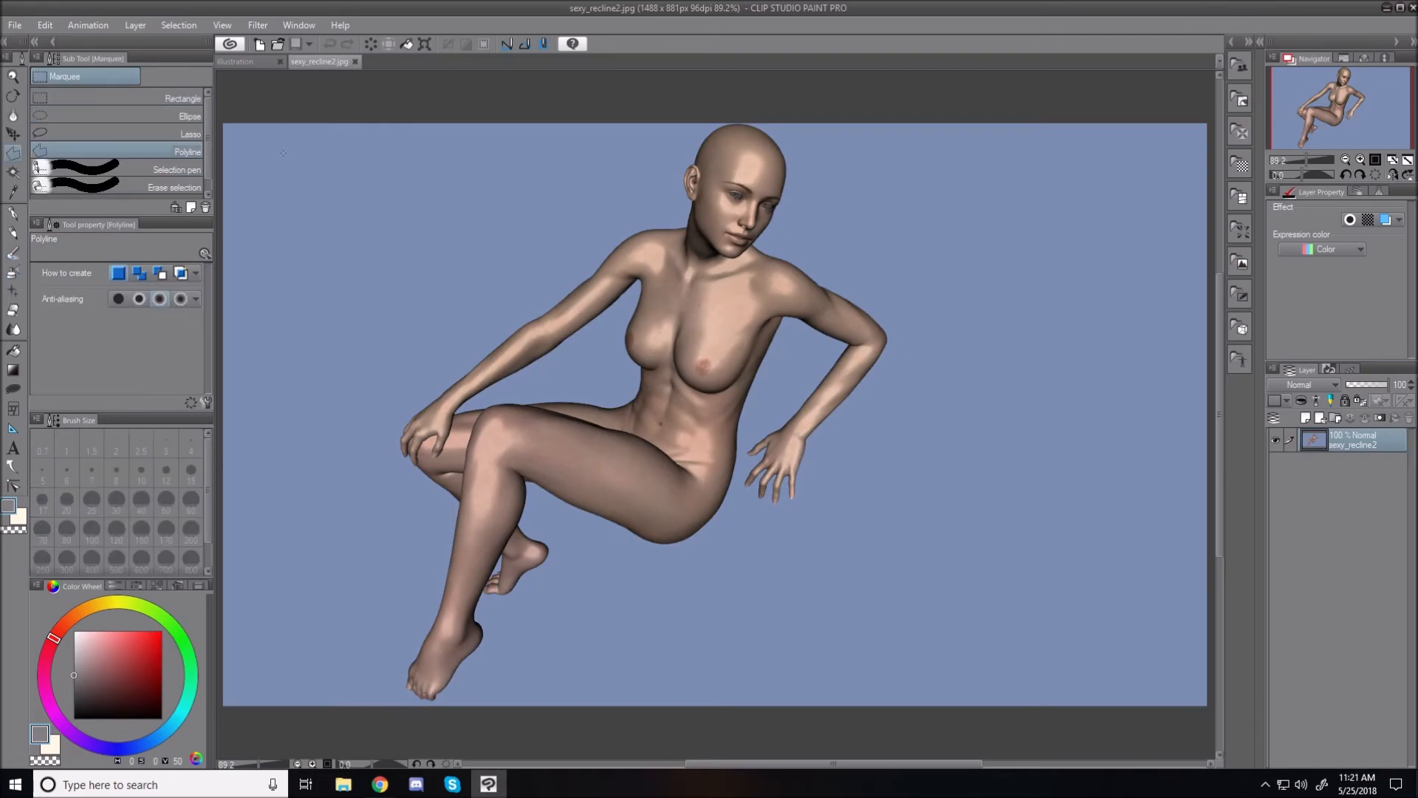
left_click(99, 98)
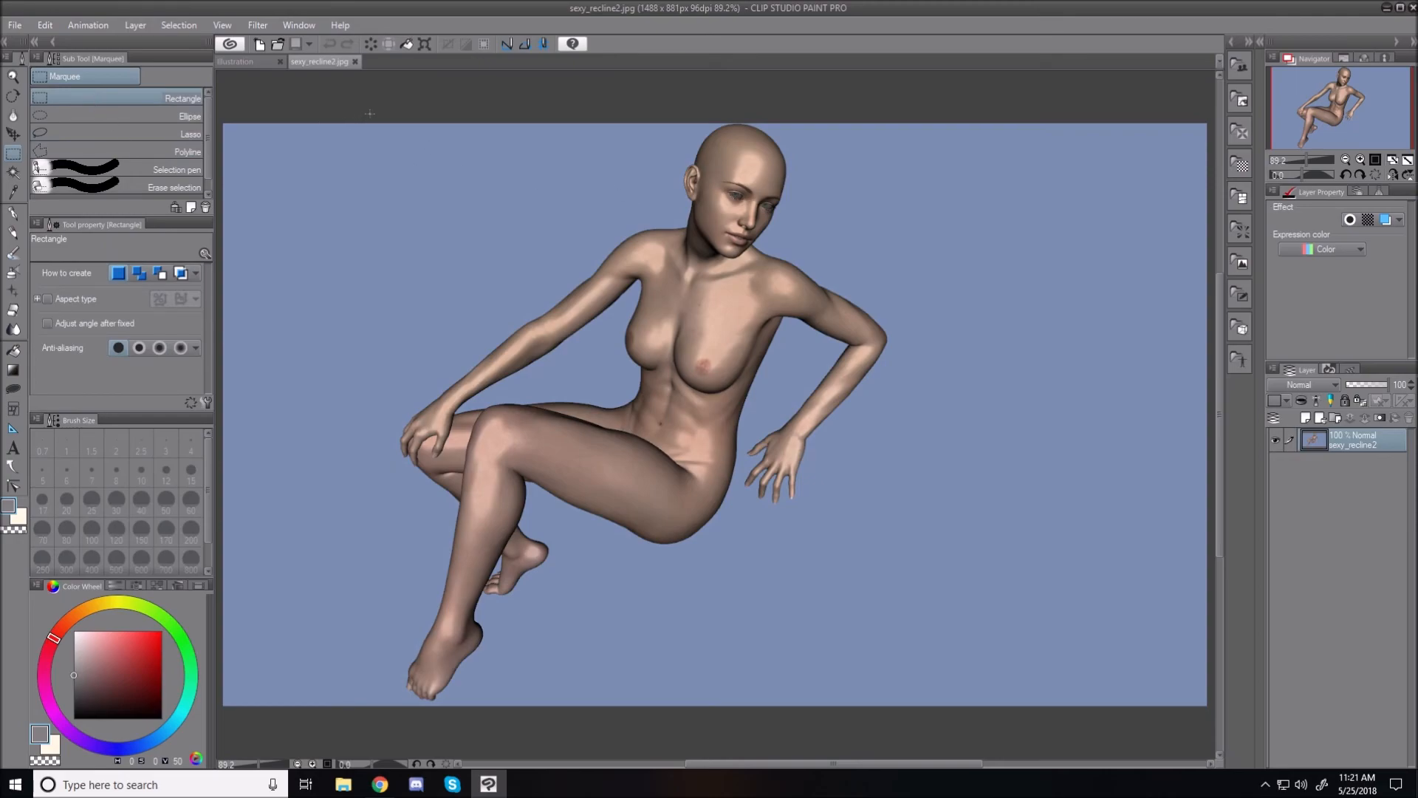
left_click_drag(375, 113, 896, 710)
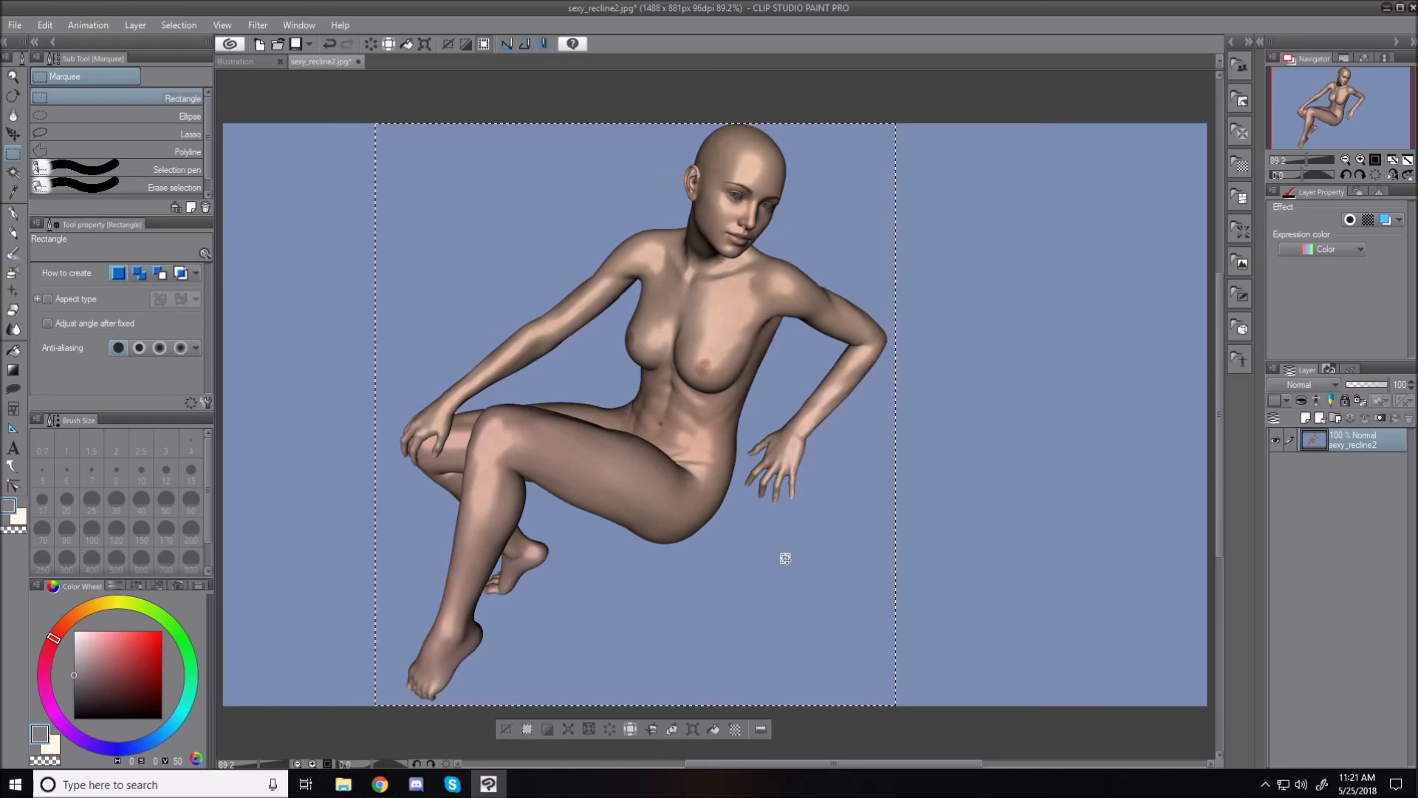
Step: Paste the selected figure into the Illustration canvas and enlarge it to about 486% so it covers the page
left_click(250, 64)
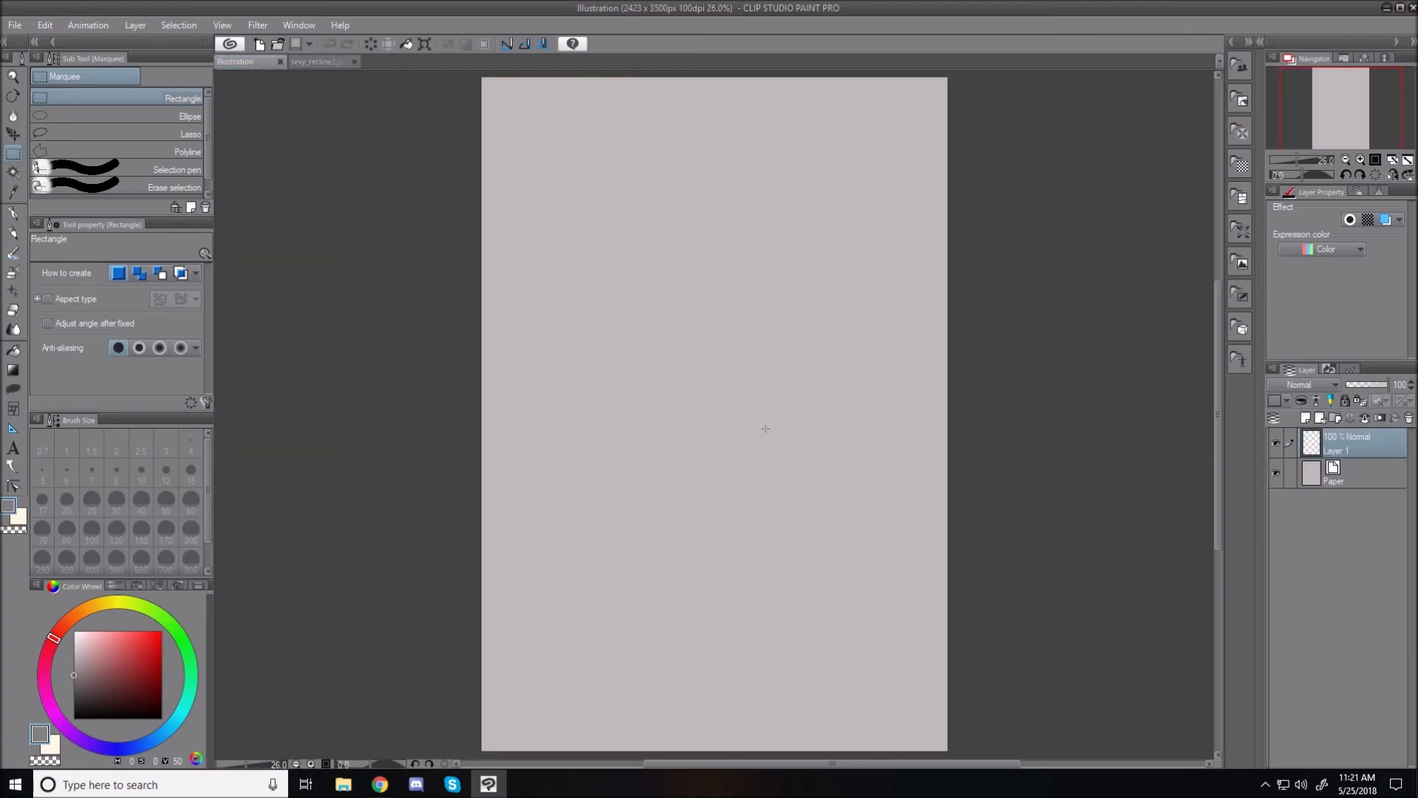
key("ctrl+v")
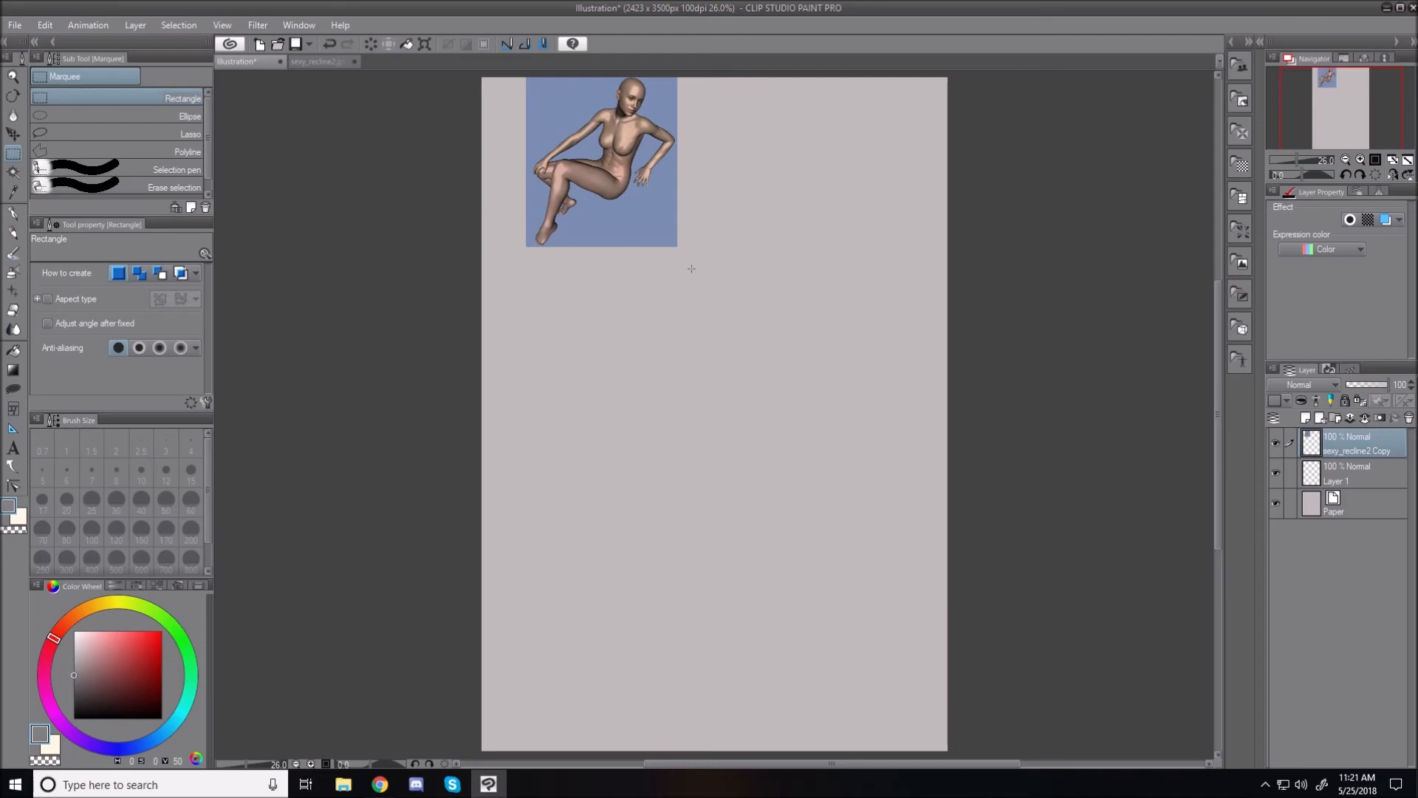
key("ctrl+t")
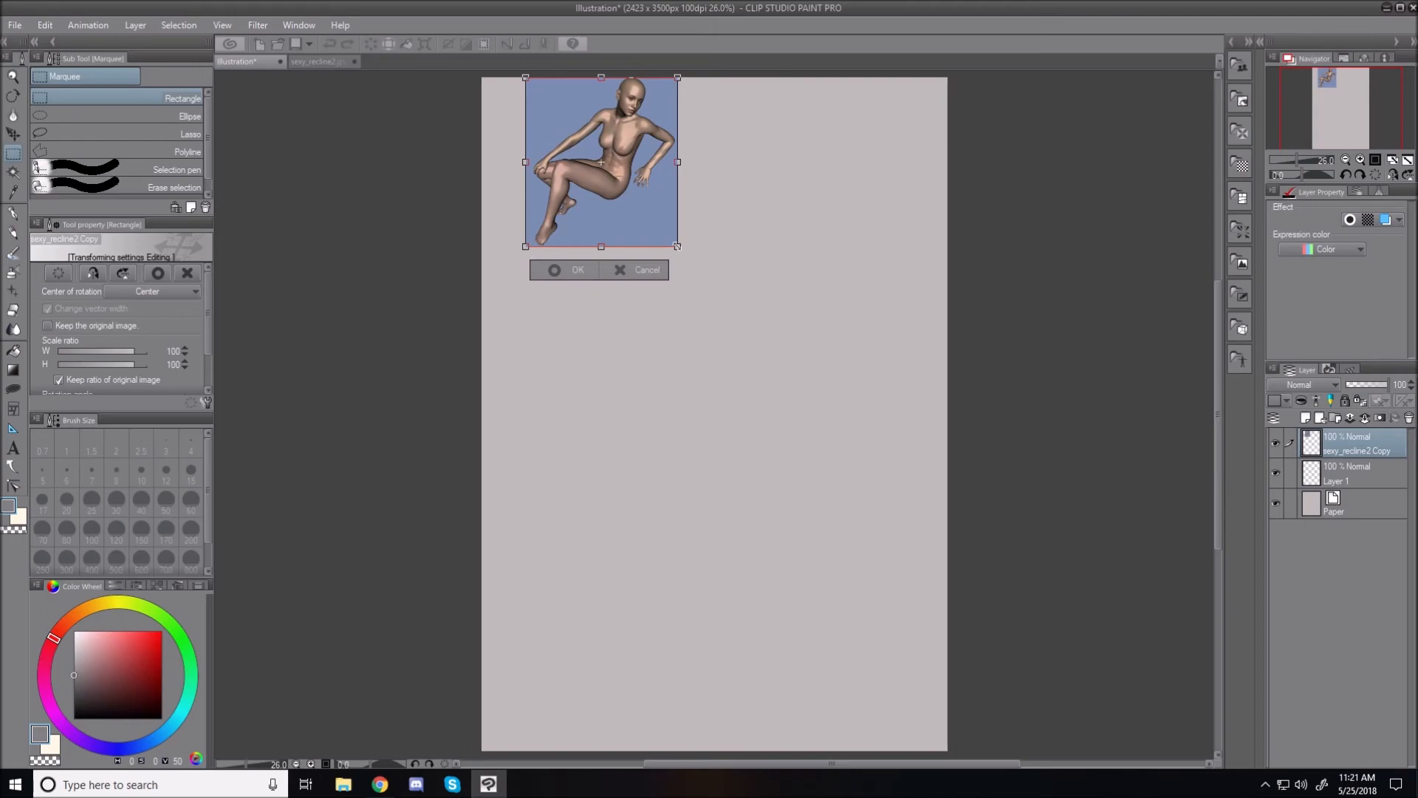
left_click_drag(677, 246, 1157, 794)
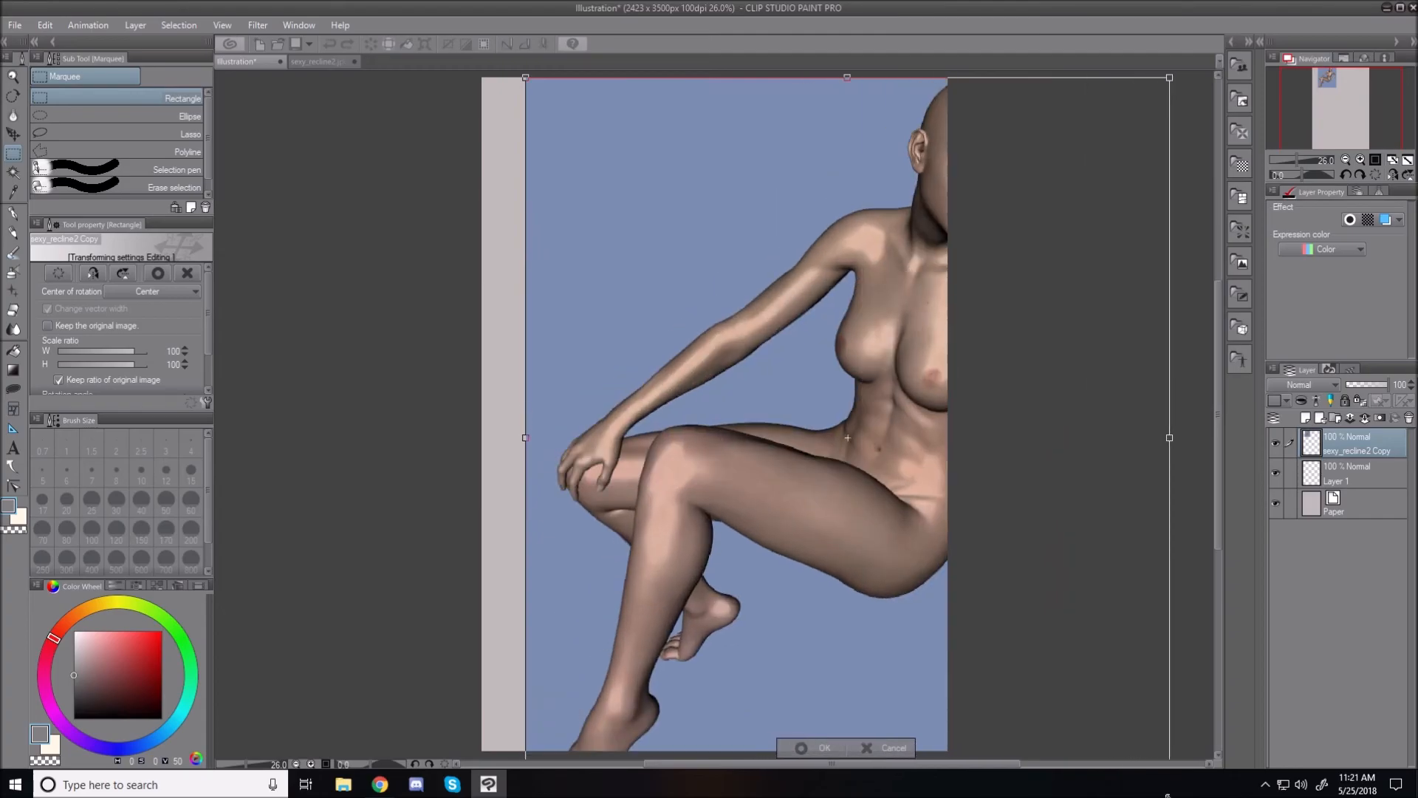
left_click_drag(1055, 531, 833, 613)
left_click_drag(307, 160, 142, 57)
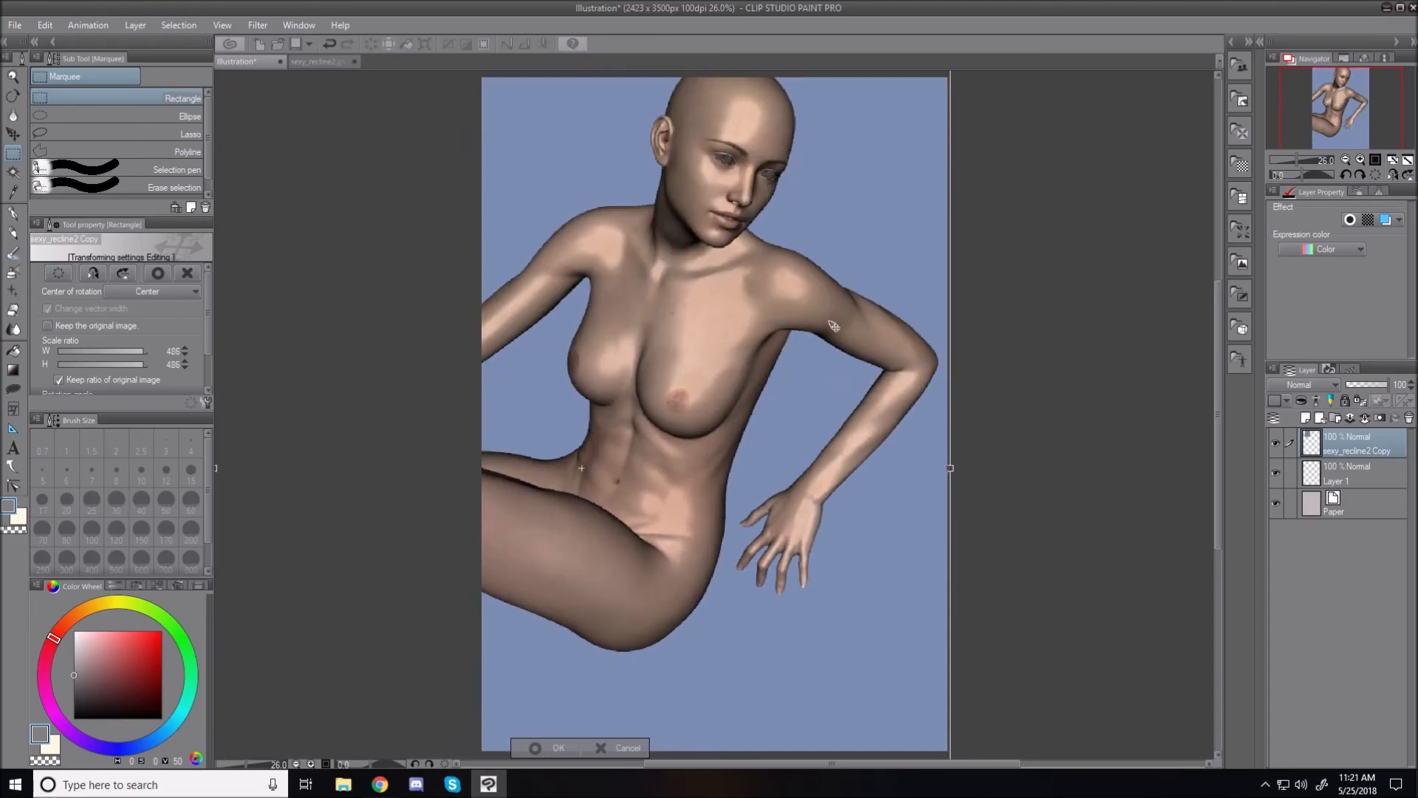
Step: Rescale the pasted figure to about 565%, position it so the head through the hips fill the page, and apply the transformation
scroll(833, 326, "down", 2)
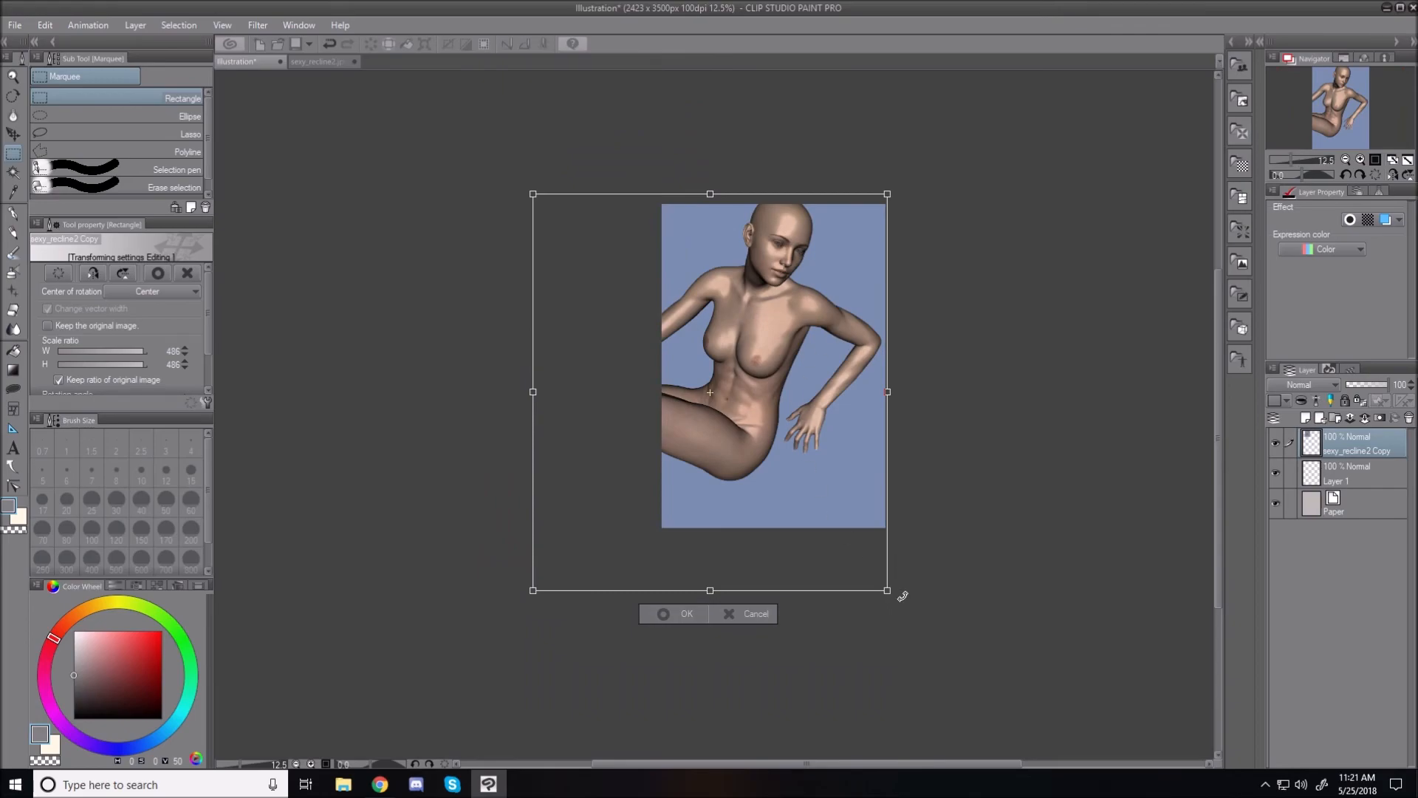
left_click_drag(887, 590, 964, 677)
left_click_drag(884, 546, 839, 548)
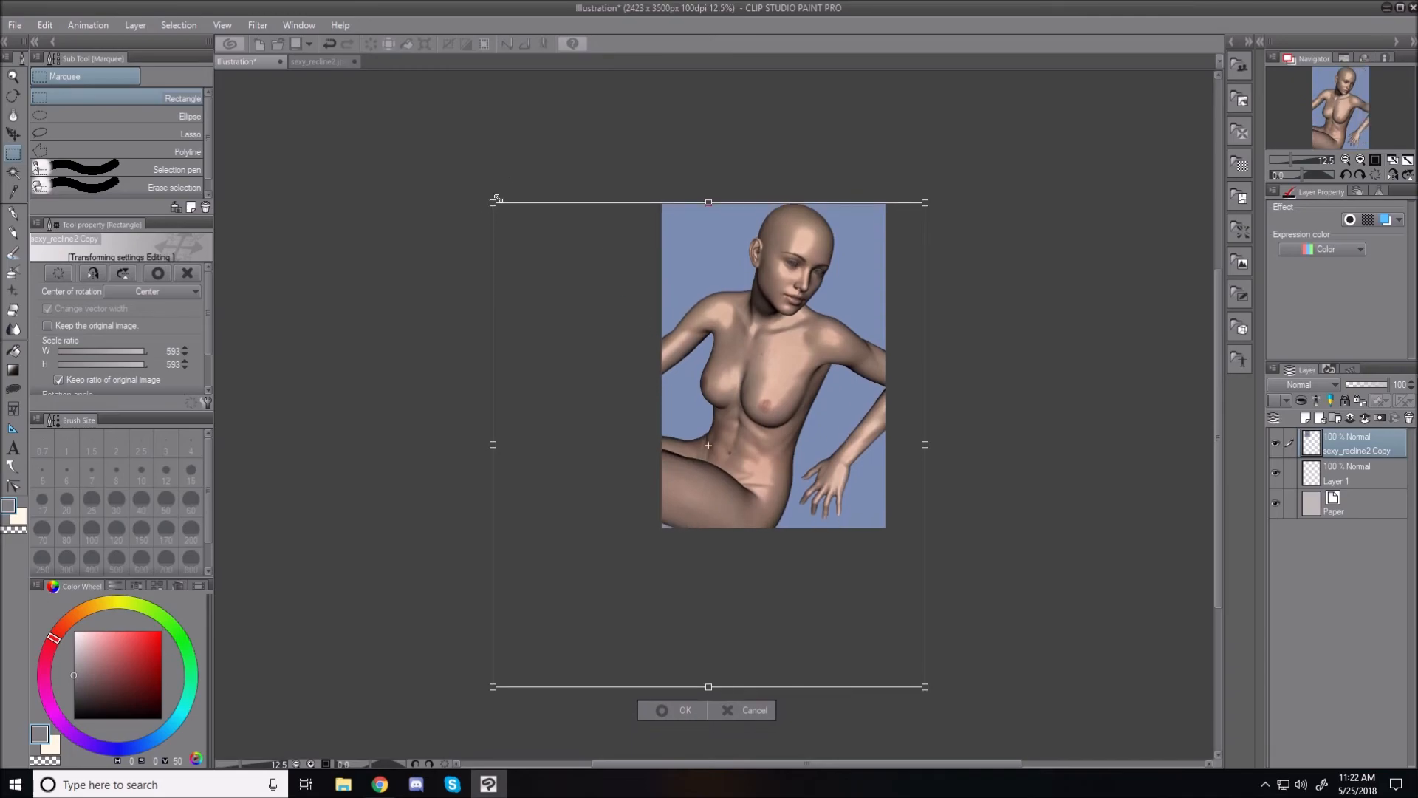
left_click_drag(497, 198, 517, 219)
left_click_drag(849, 384, 829, 365)
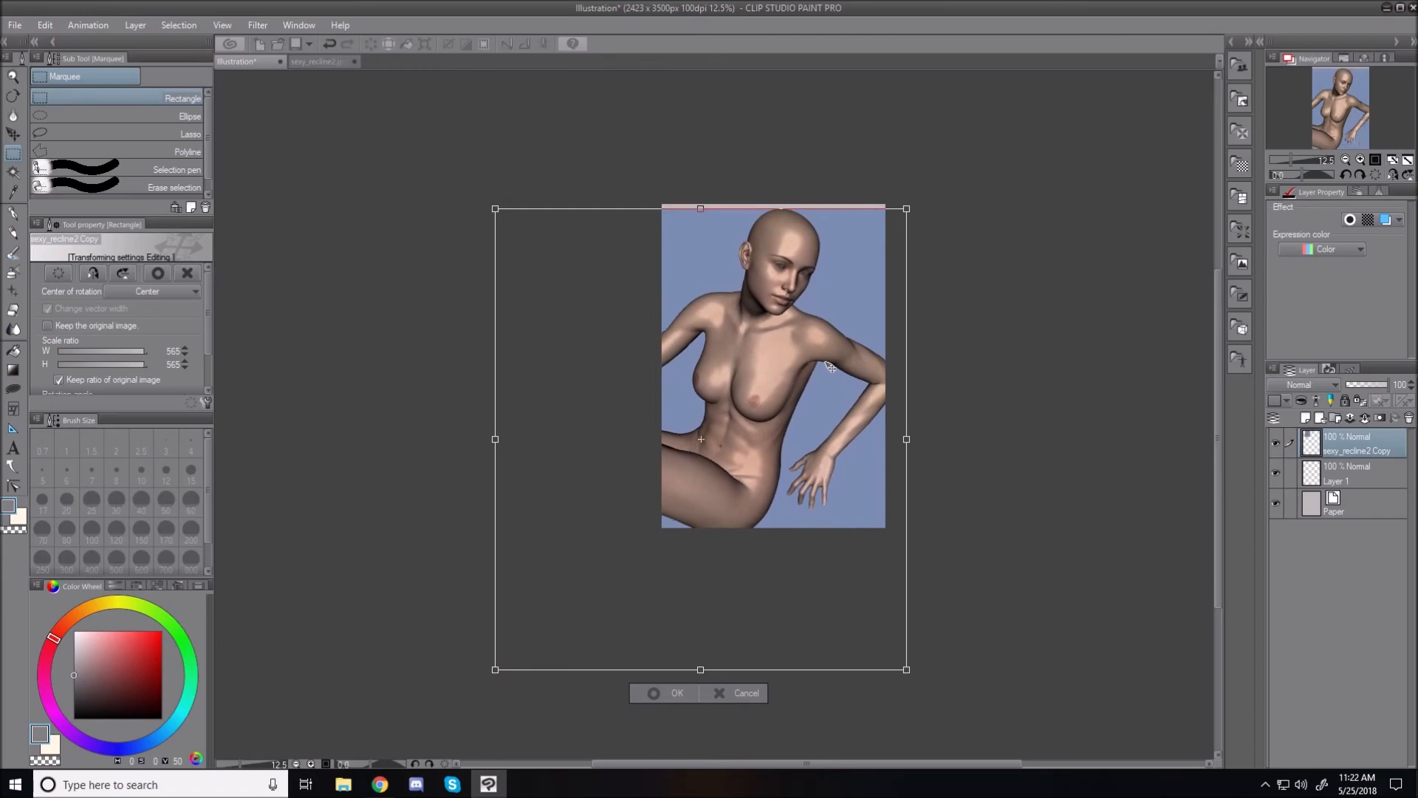
key("Return")
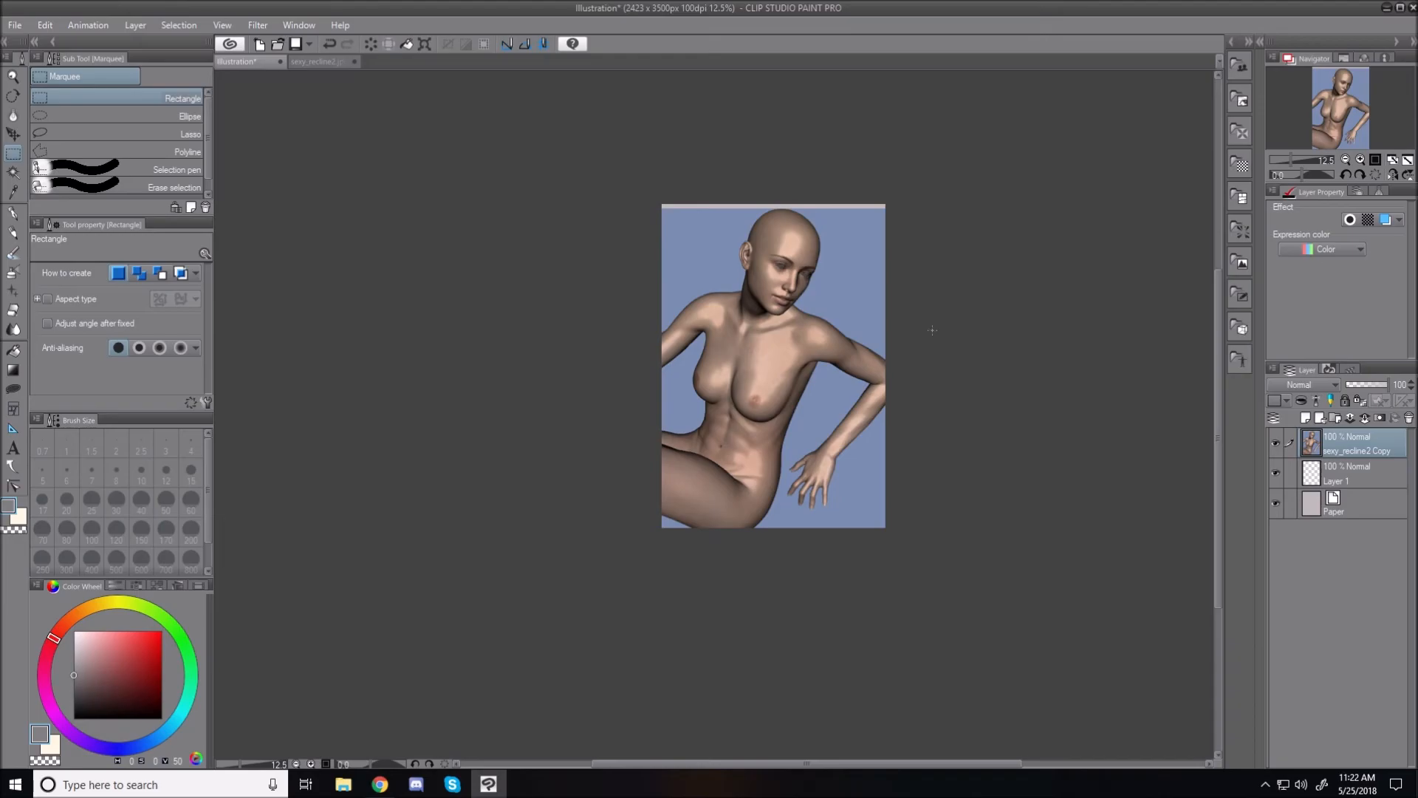
key("ctrl+0")
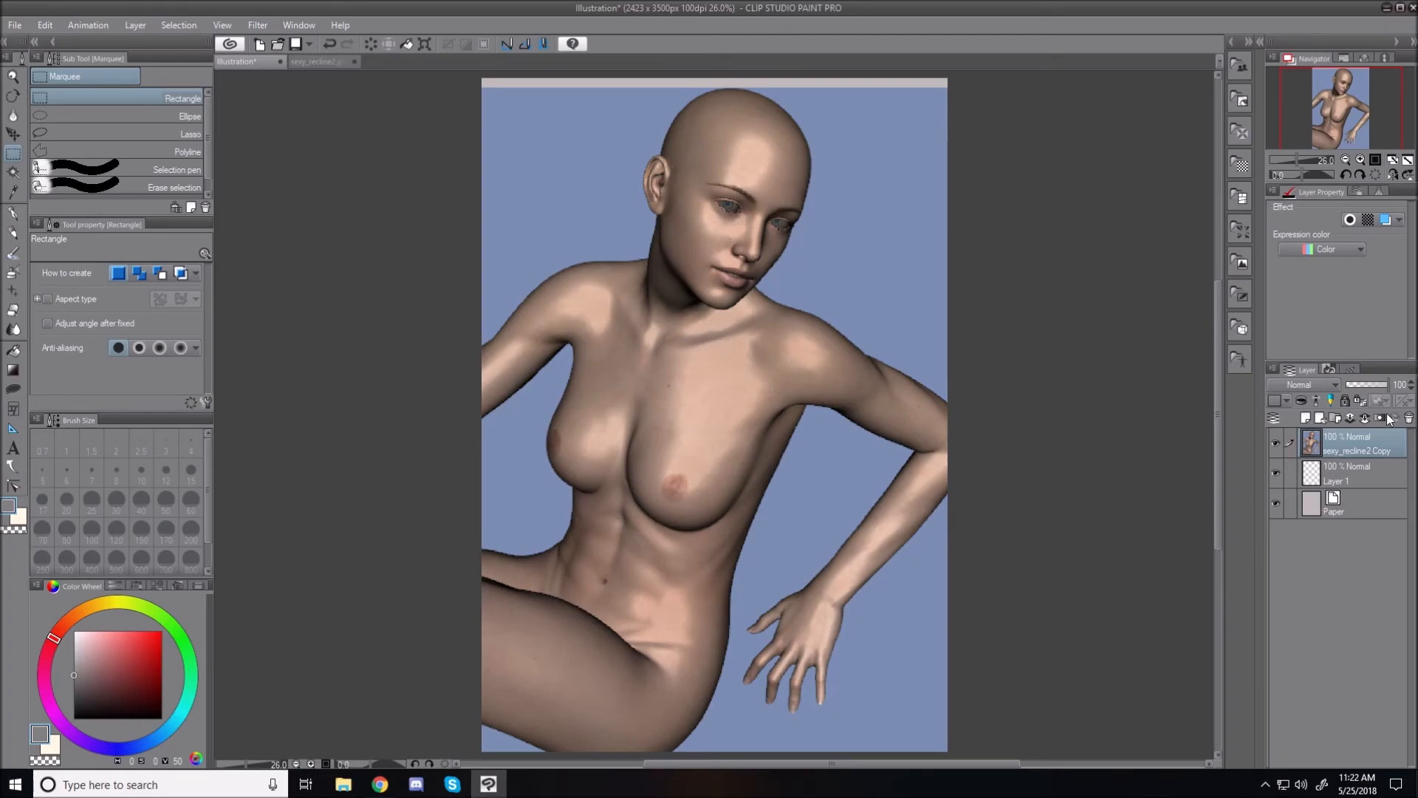
Step: Lower the reference layer's opacity to 36% and add a new raster layer above it for the line work
left_click_drag(1386, 385, 1362, 387)
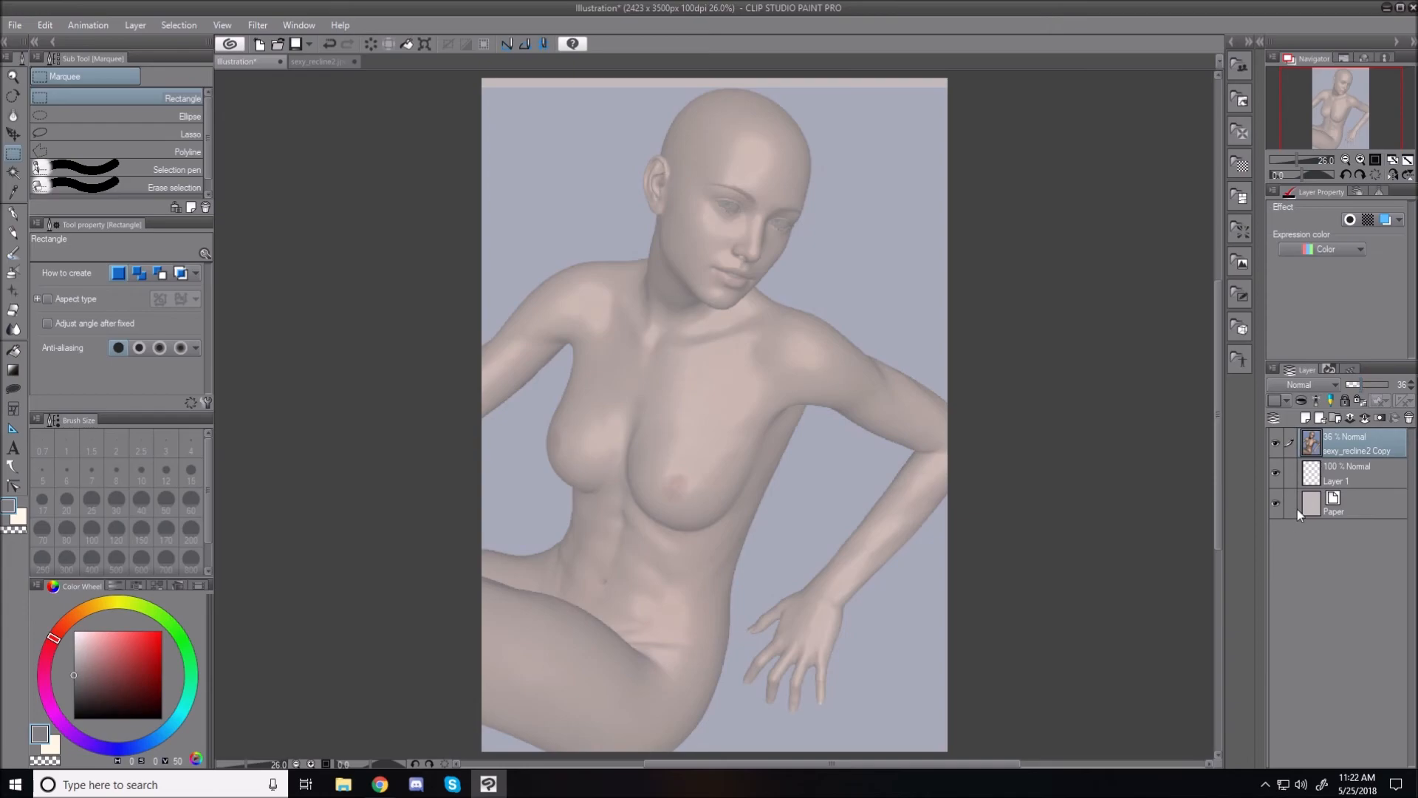
left_click(1306, 418)
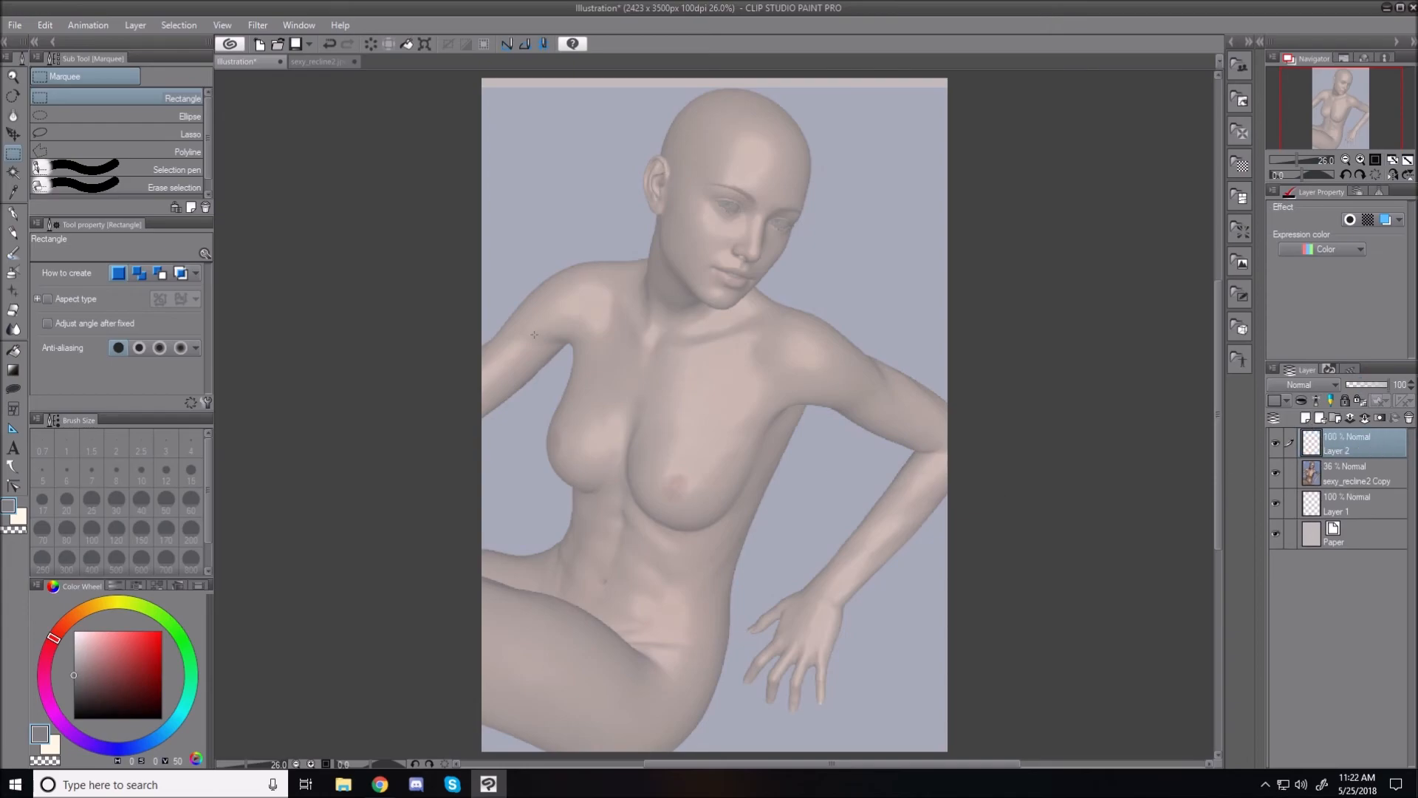
Step: Set up the Darker pencil with a dark red drawing color and a brush size of 8
scroll(624, 226, "up", 2)
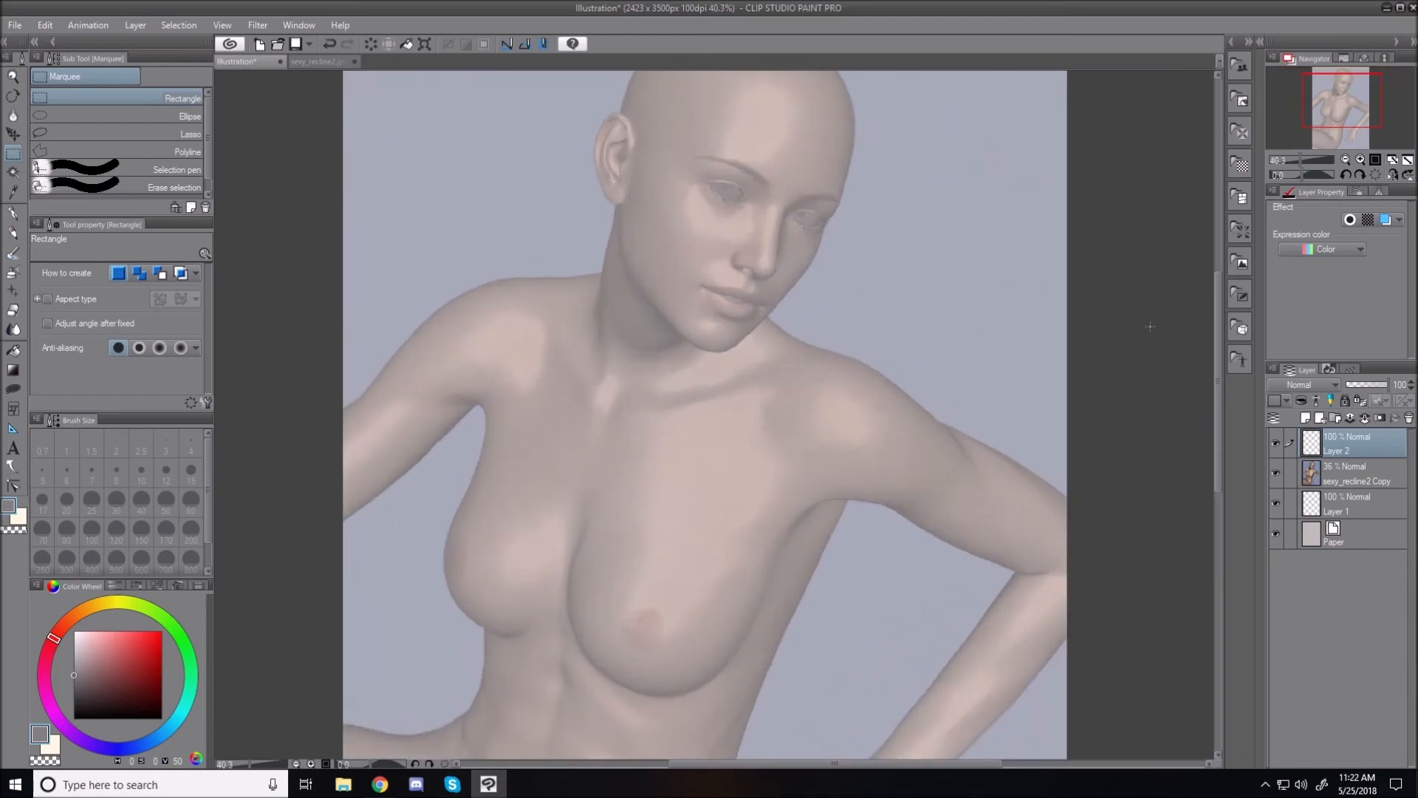
left_click_drag(1217, 412, 1214, 392)
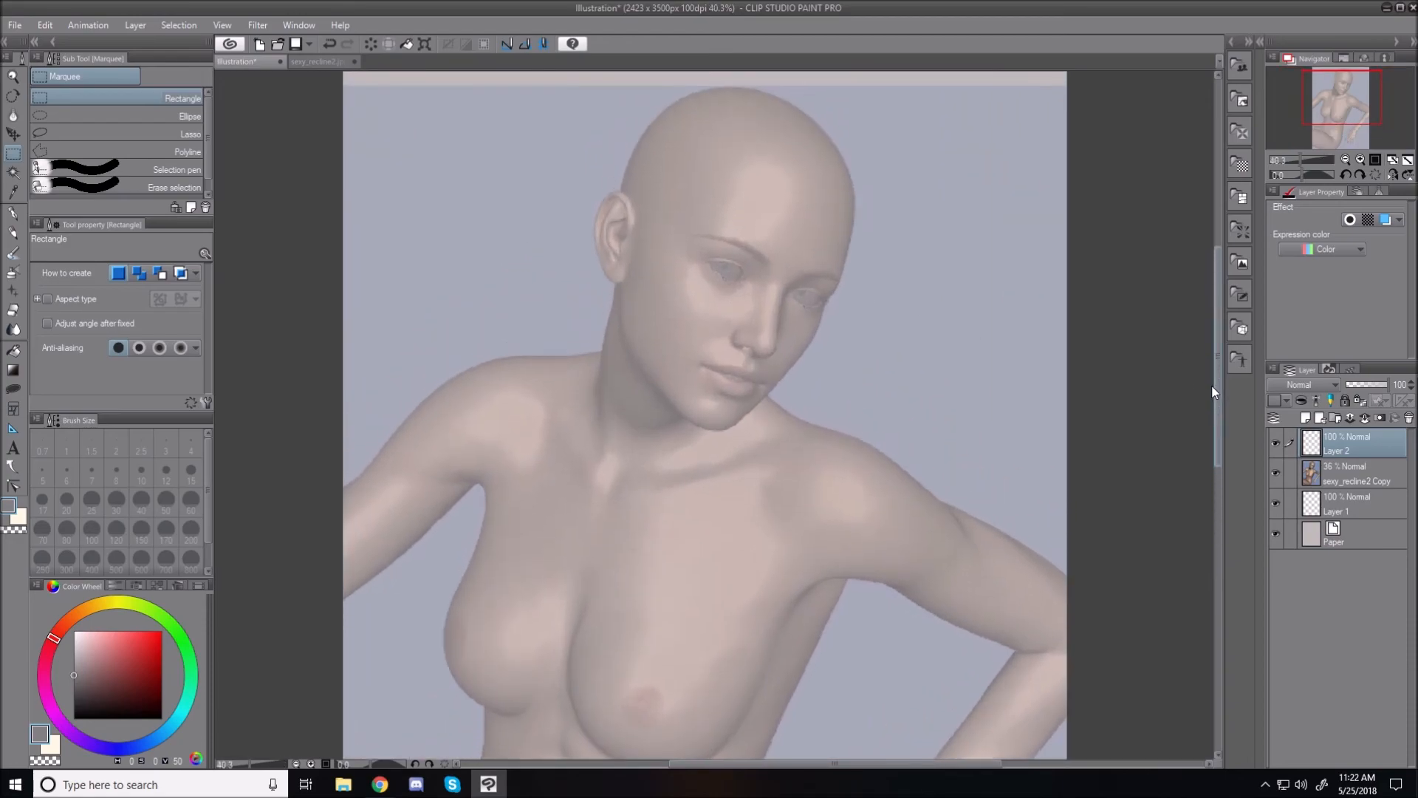
left_click(13, 233)
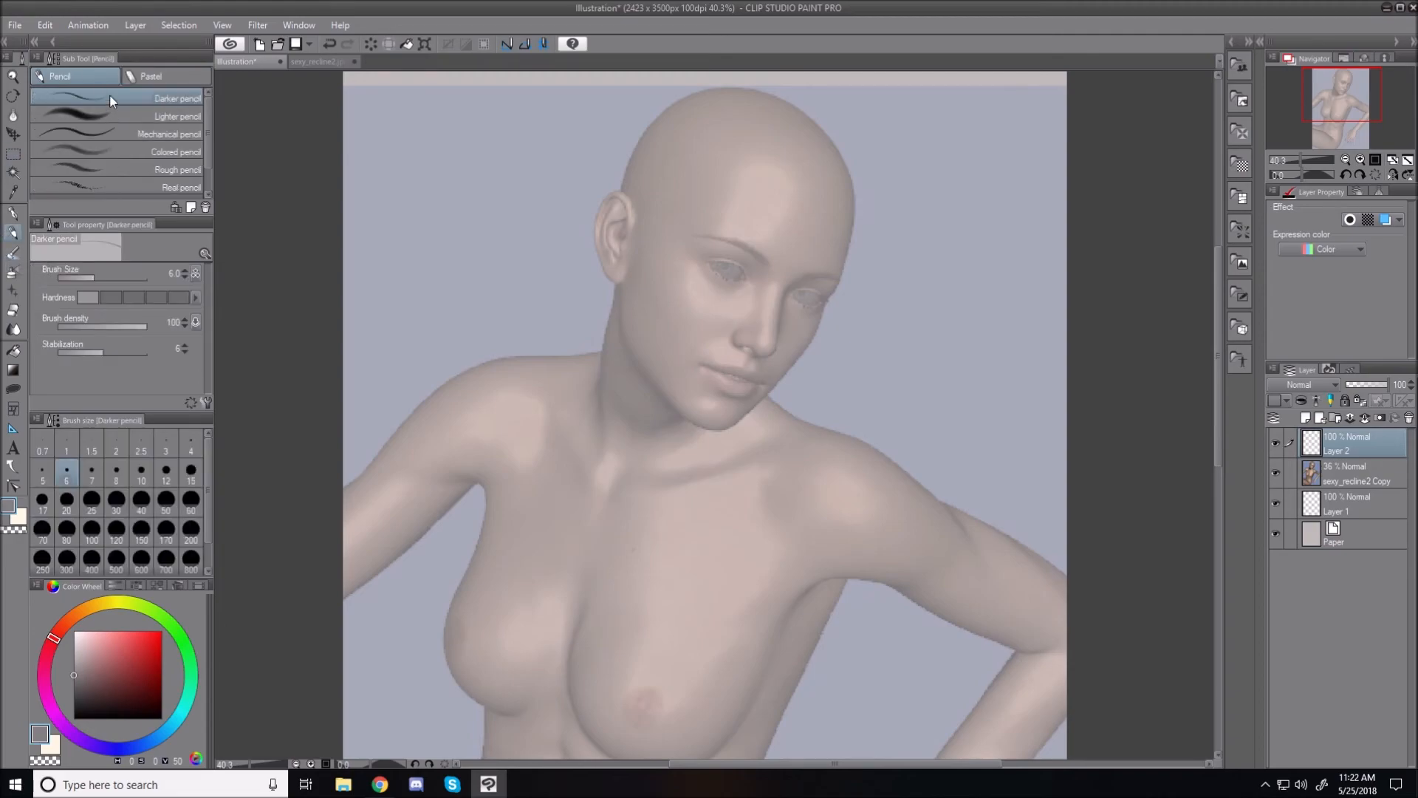
left_click(134, 689)
key("bracketright")
key("bracketright")
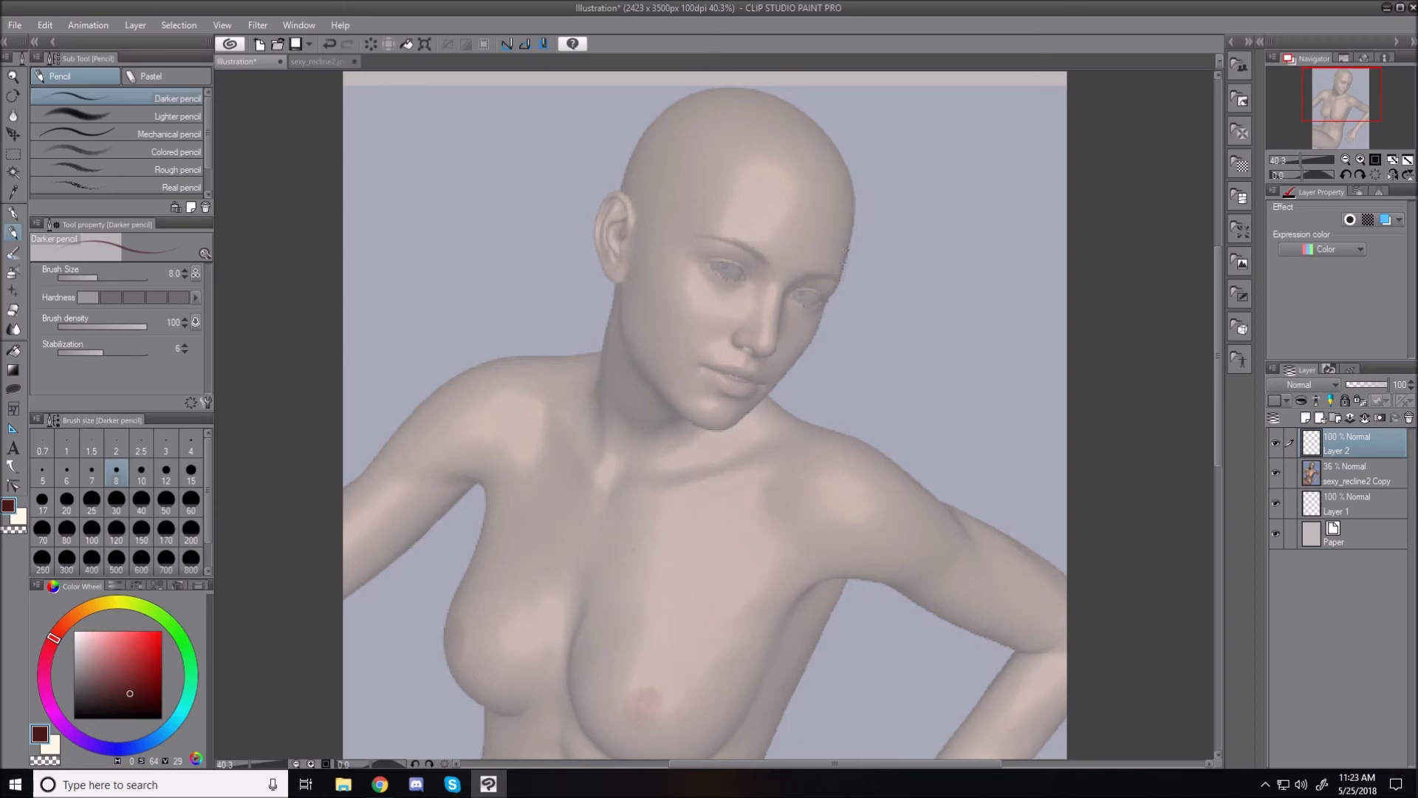
Step: Trace the face contour from the temple along the cheek and jaw to the chin
left_click_drag(842, 272, 804, 350)
left_click_drag(814, 334, 725, 428)
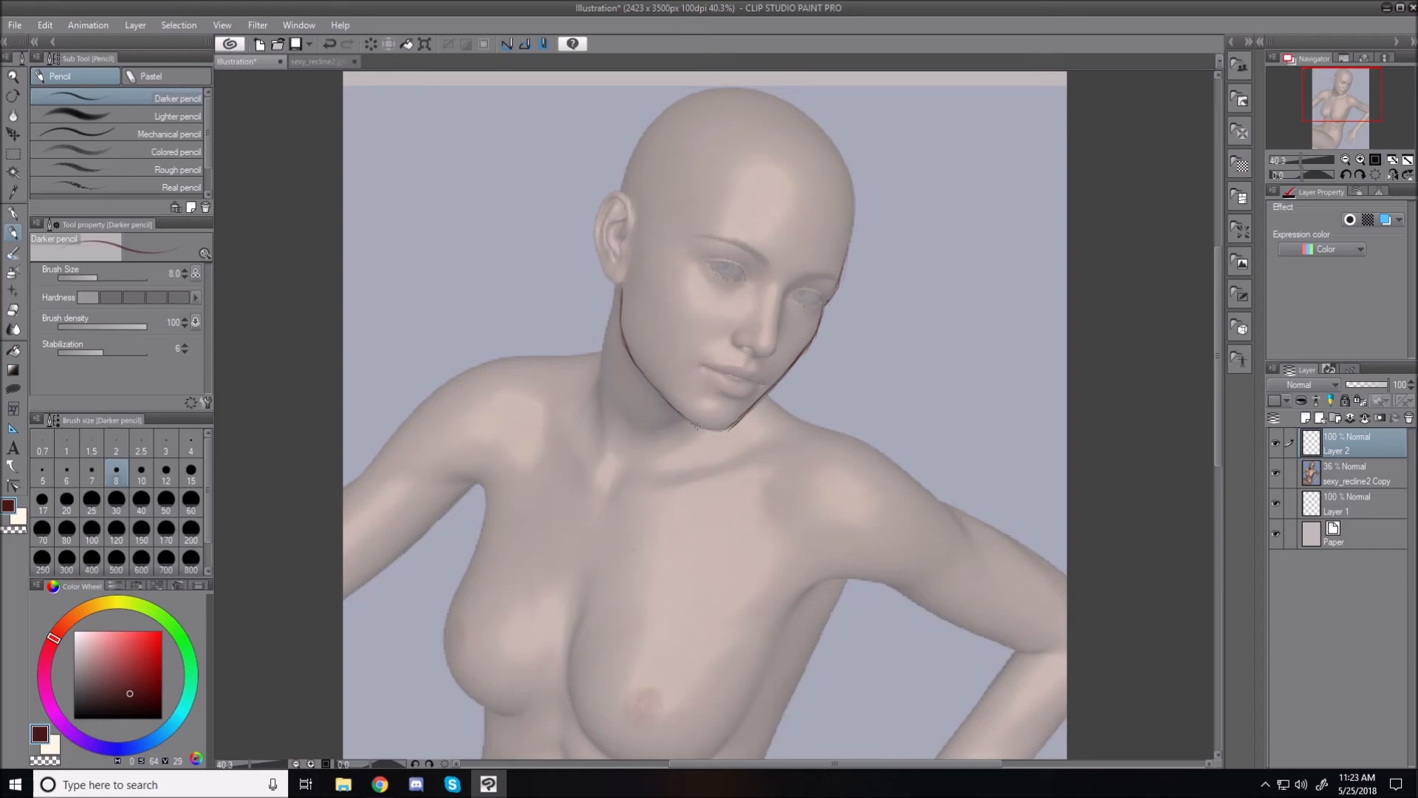
left_click_drag(703, 427, 719, 430)
Step: Trace the eyebrows, eyes and other facial features over the reference face
left_click_drag(820, 284, 842, 280)
mouse_move(698, 235)
left_mouse_down()
mouse_move(755, 257)
mouse_move(704, 240)
mouse_move(733, 244)
mouse_move(718, 264)
mouse_move(736, 265)
left_mouse_up()
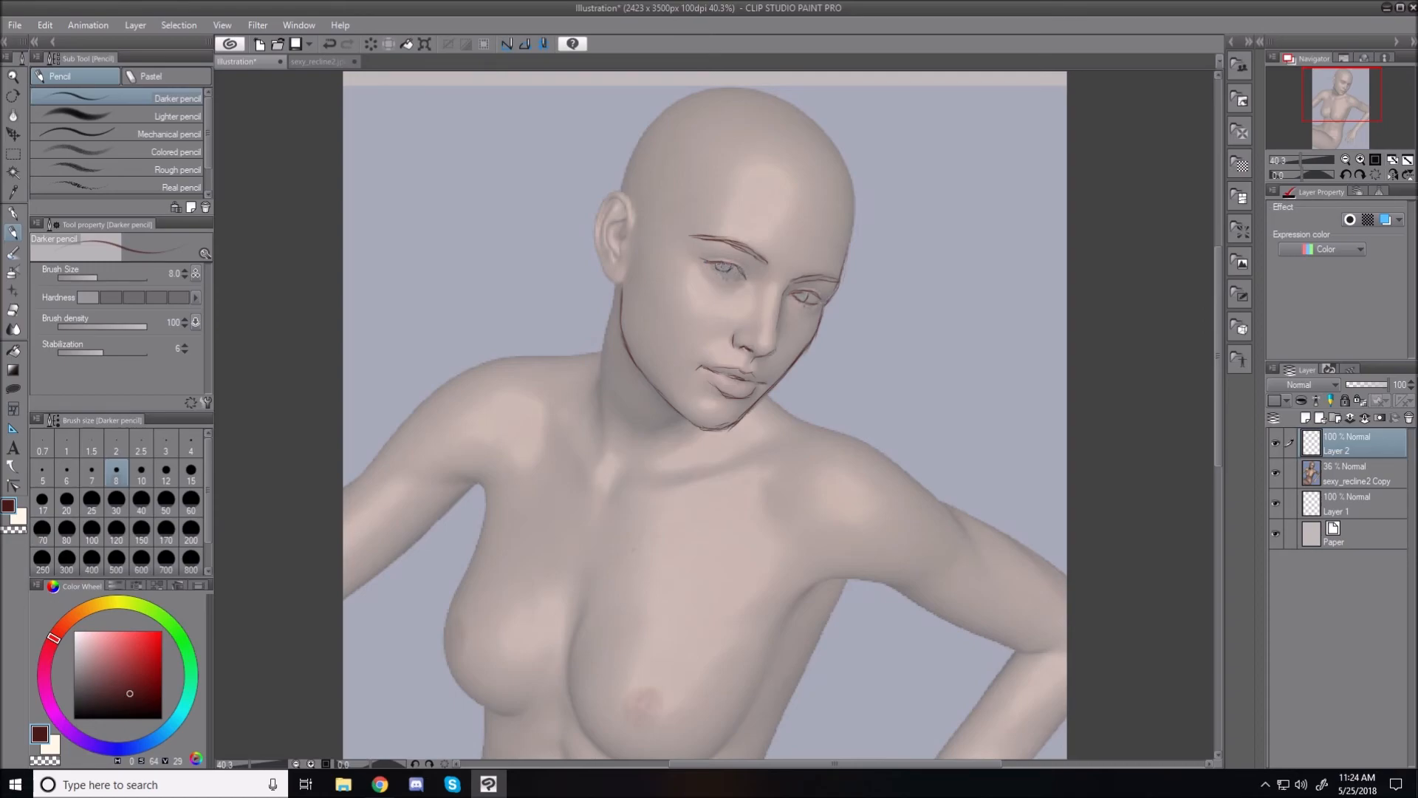
left_click_drag(713, 267, 721, 275)
left_click_drag(710, 262, 729, 259)
Step: Trace the outer contour and inner folds of the visible ear
mouse_move(632, 214)
left_mouse_down()
mouse_move(626, 197)
mouse_move(601, 199)
mouse_move(597, 246)
left_mouse_up()
left_click_drag(609, 203, 620, 204)
left_click_drag(624, 237, 613, 257)
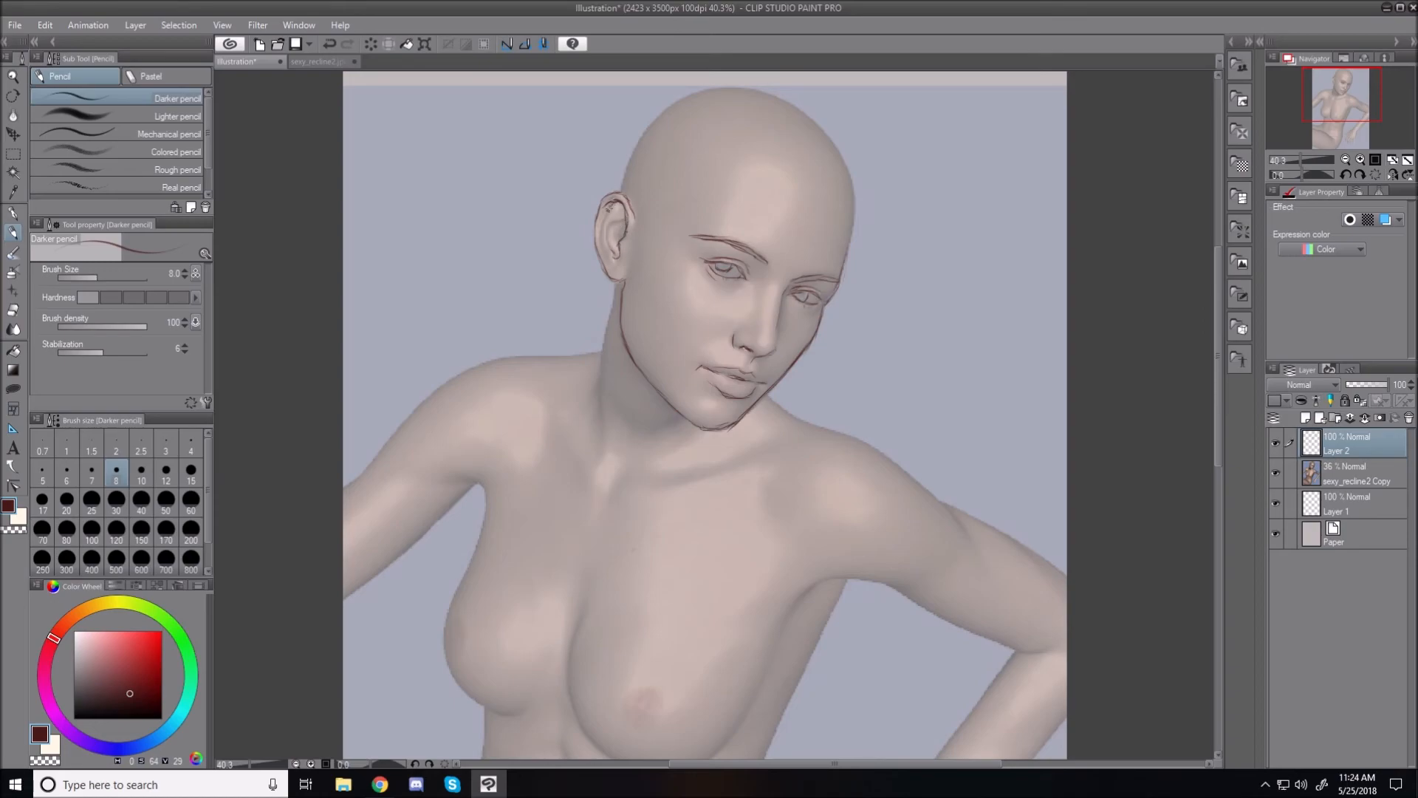
left_click_drag(610, 209, 606, 243)
left_click_drag(621, 230, 614, 246)
Step: Trace both collarbones and the hollow at the base of the neck
left_click_drag(600, 466, 608, 473)
left_click_drag(671, 469, 769, 440)
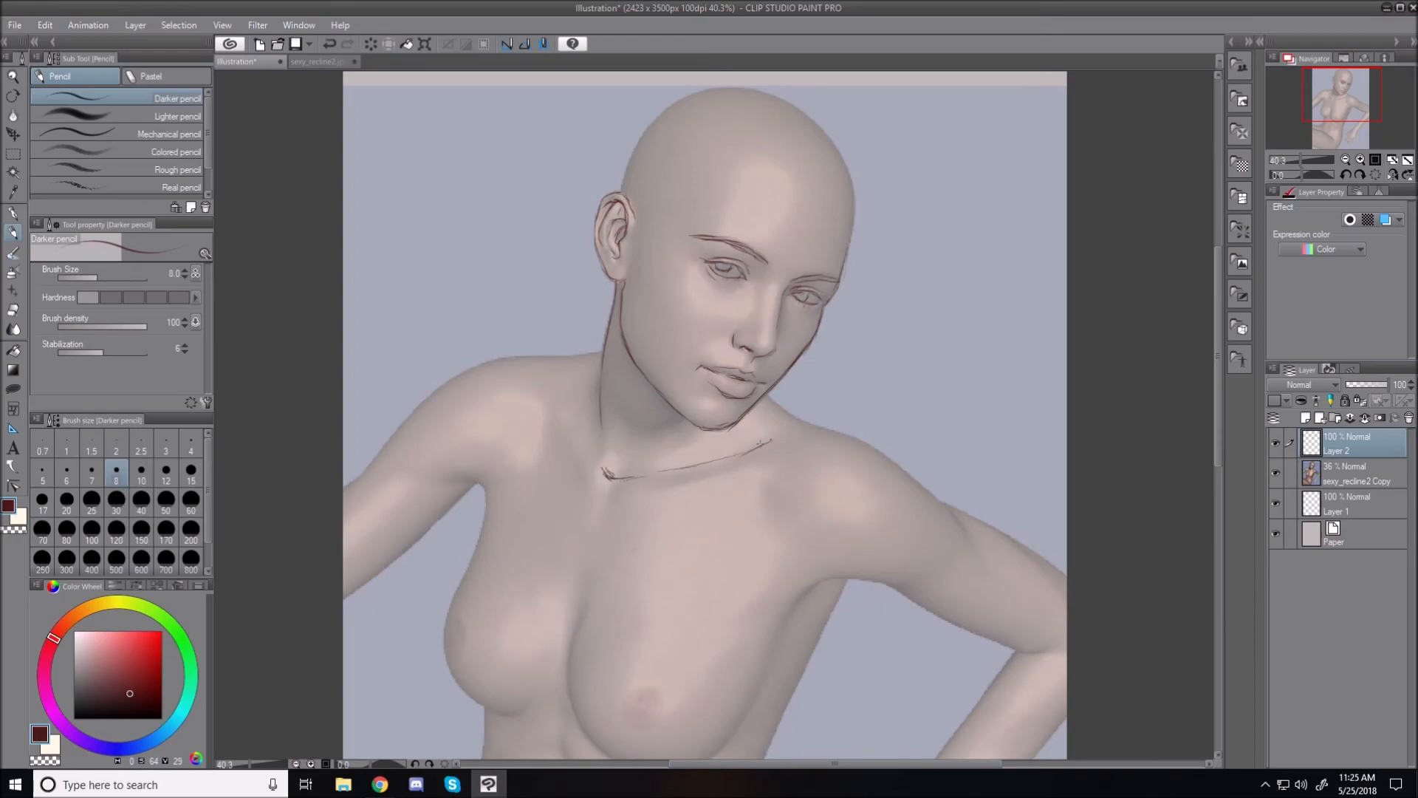
left_click_drag(559, 413, 609, 485)
Step: Trace the figure's left shoulder, armpit and upper arm down to the elbow, rotating the canvas for easier strokes
left_click_drag(816, 424, 801, 417)
left_click_drag(932, 492, 966, 532)
left_click_drag(799, 599, 812, 587)
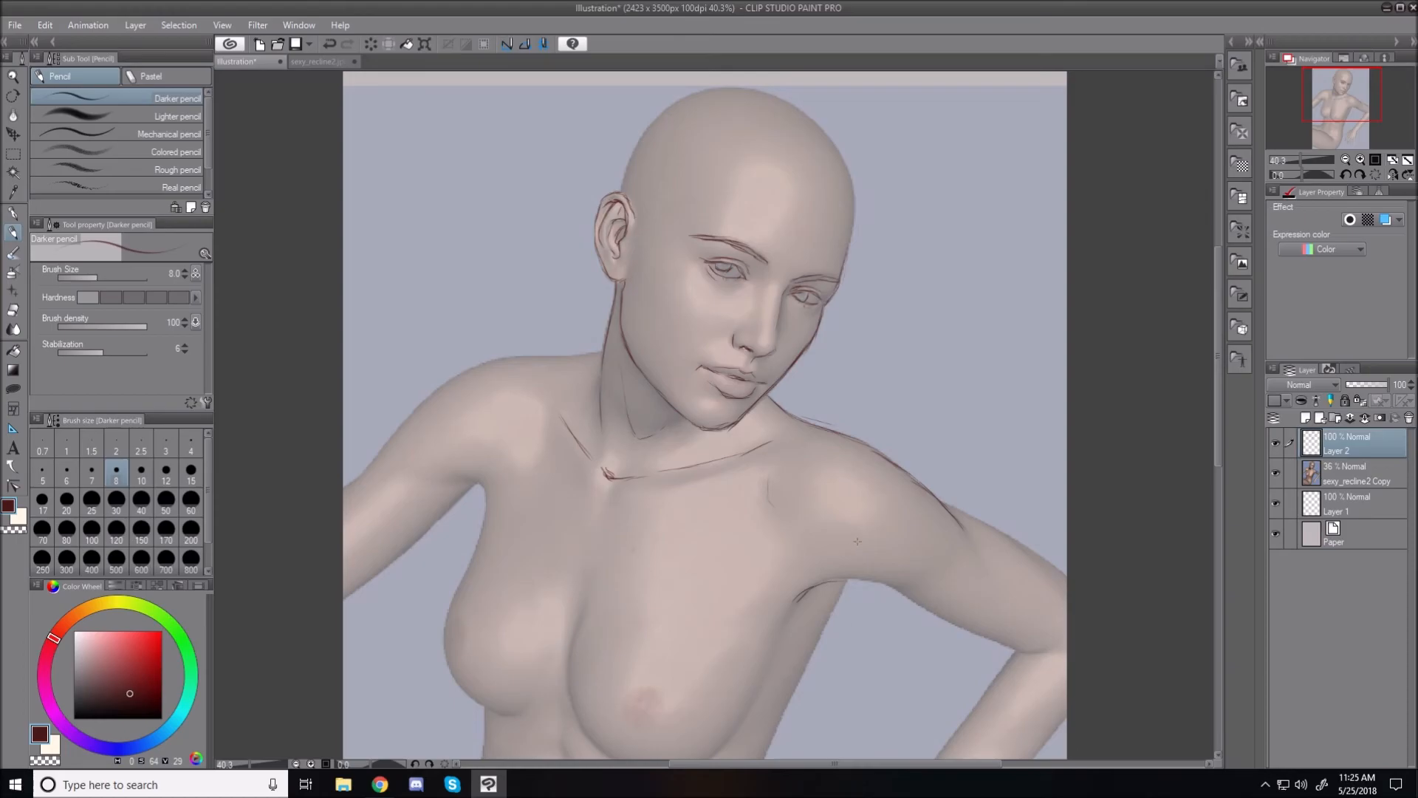
left_click_drag(826, 385, 604, 614)
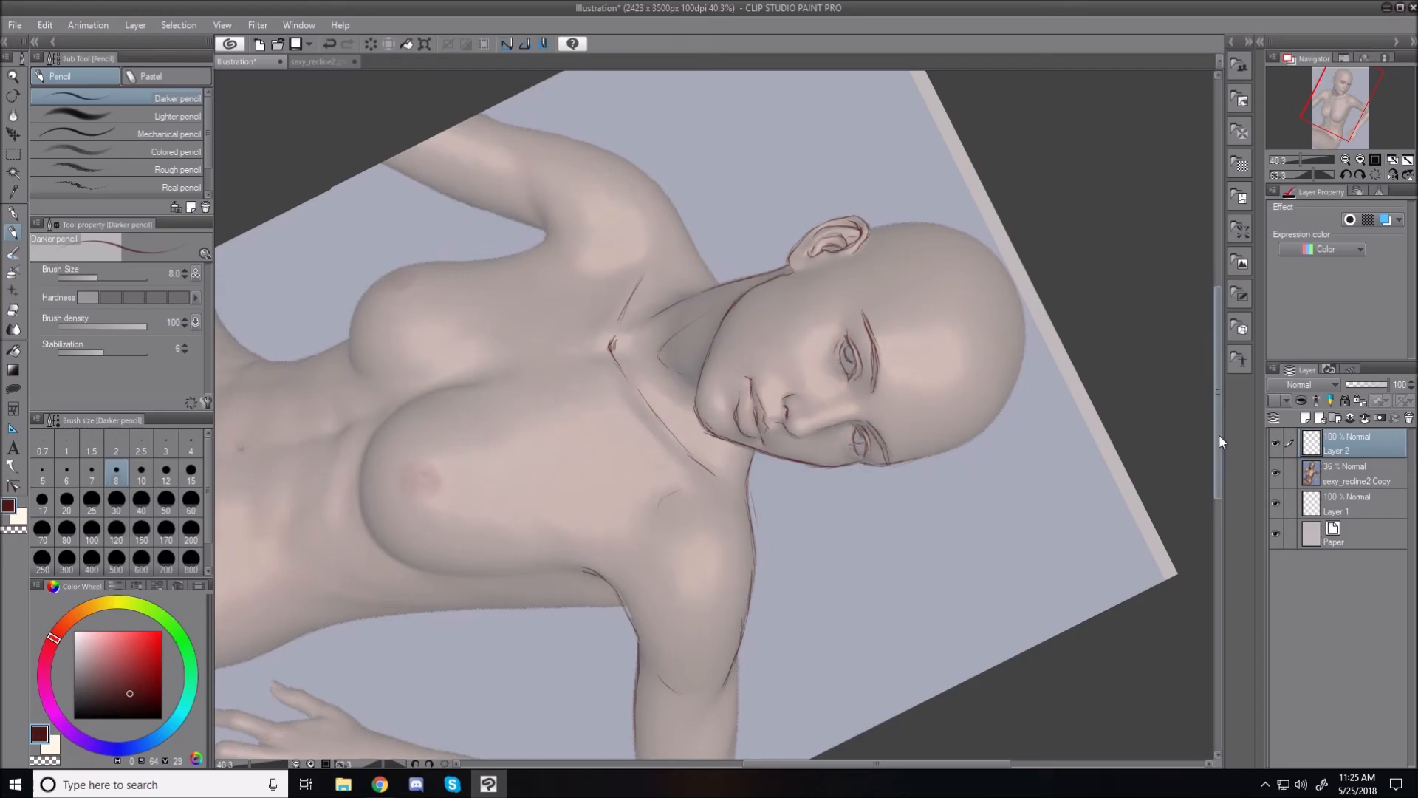
left_click_drag(1220, 433, 1220, 481)
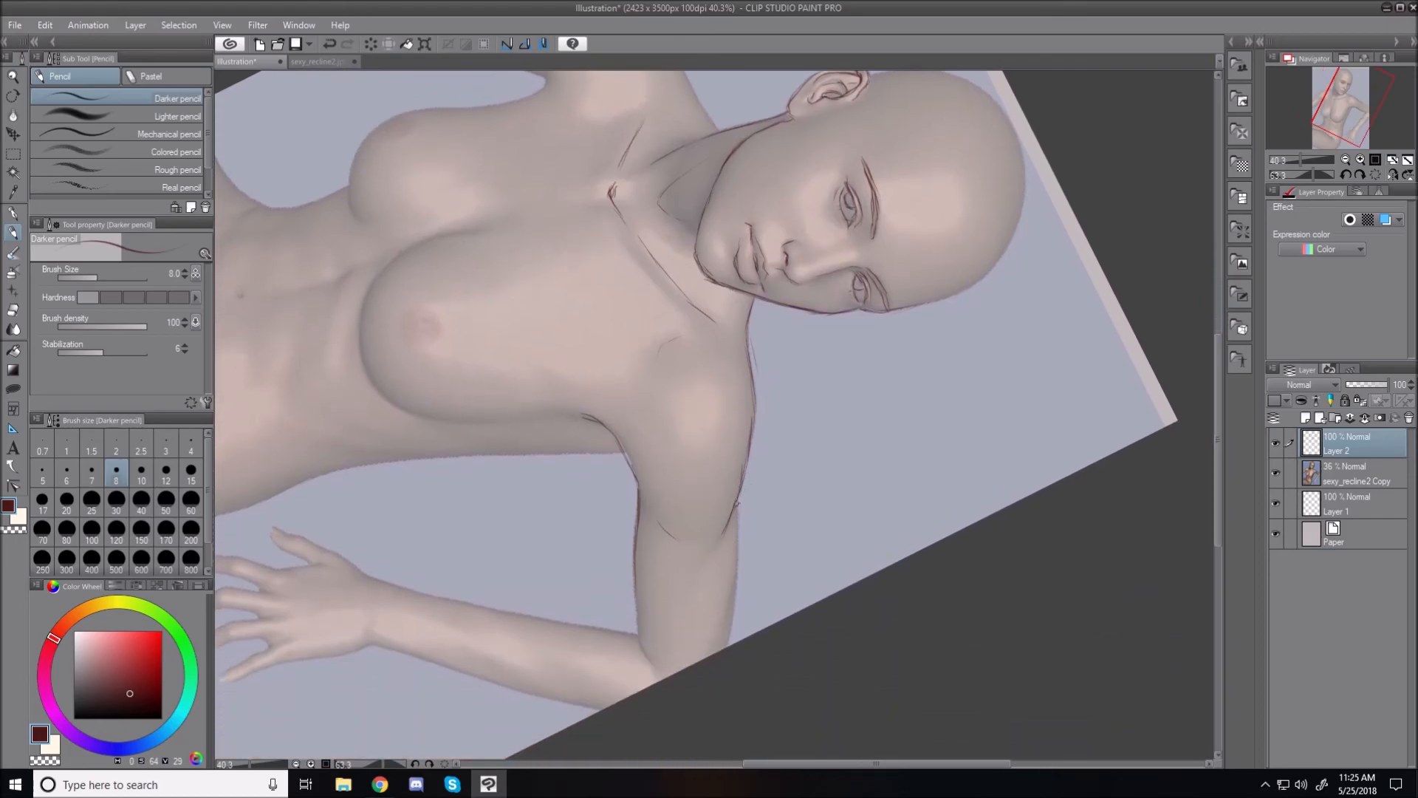
left_click_drag(737, 495, 737, 576)
mouse_move(731, 599)
left_mouse_down()
mouse_move(725, 647)
mouse_move(732, 613)
left_mouse_up()
mouse_move(637, 597)
left_mouse_down()
mouse_move(632, 630)
mouse_move(658, 676)
left_mouse_up()
Step: Return the canvas to upright and trace both edges of the figure's left forearm from the elbow to the wrist
key("shift+space")
double_click(526, 435)
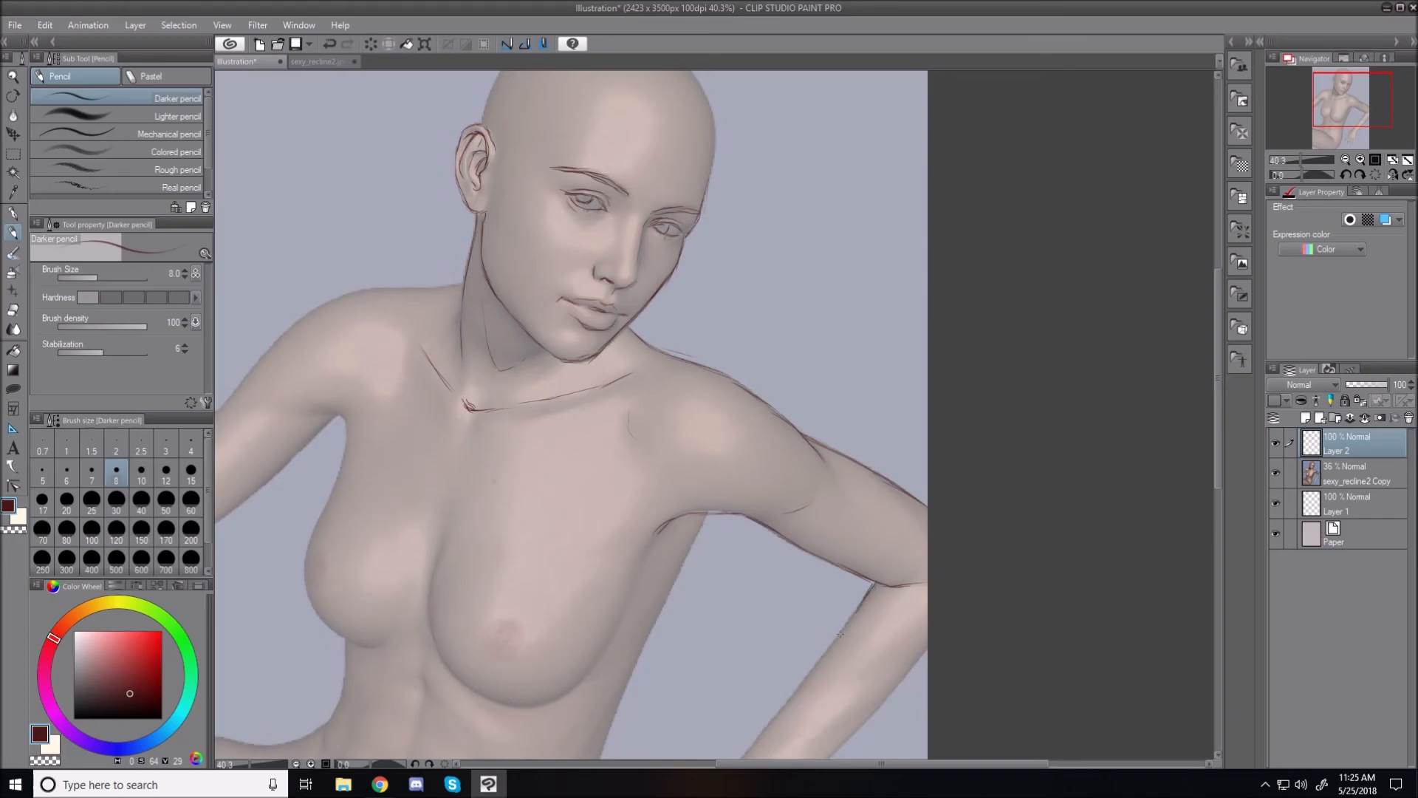
left_click_drag(816, 662, 744, 755)
left_click_drag(928, 647, 827, 766)
left_click_drag(866, 717, 841, 741)
scroll(1220, 464, "down", 5)
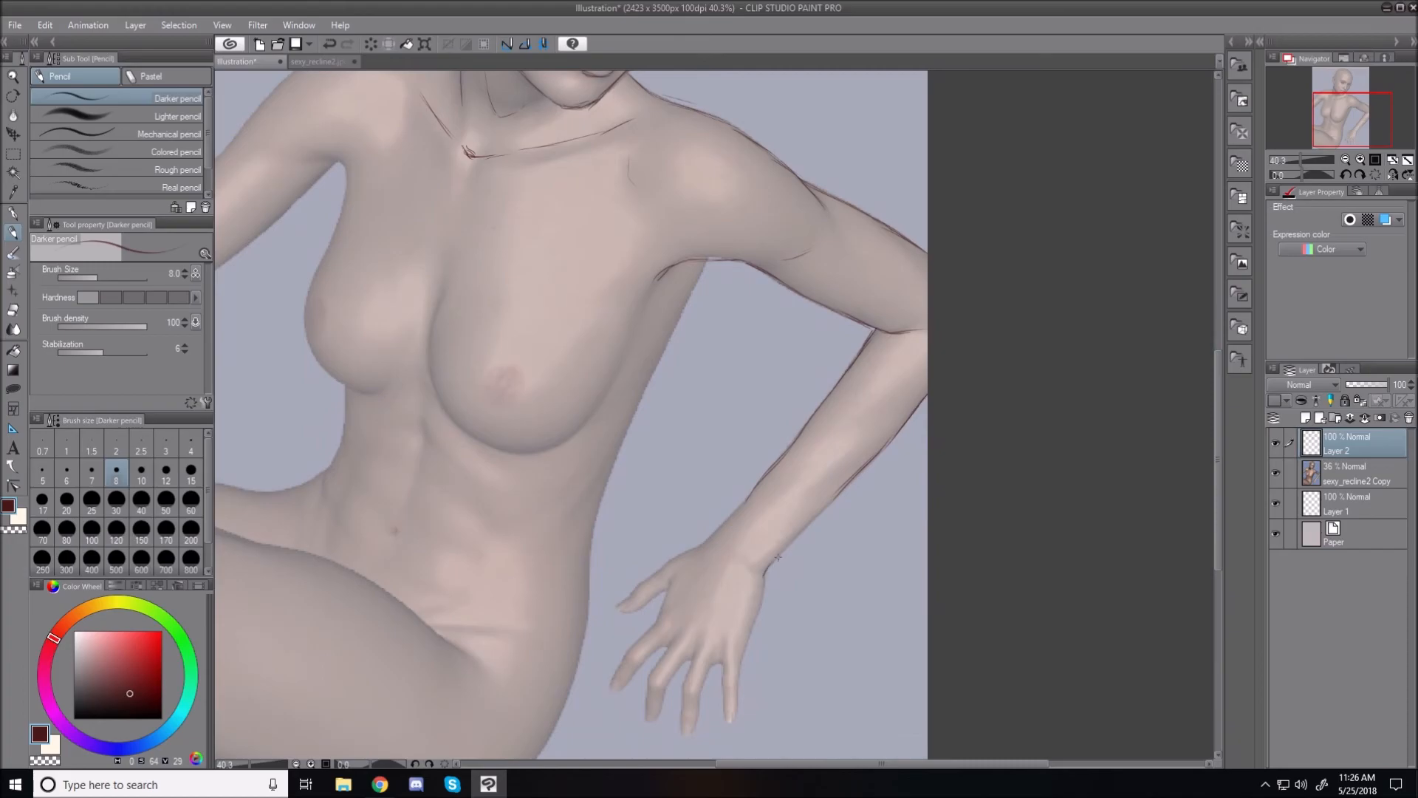
left_click_drag(797, 535, 846, 484)
Step: Trace the figure's left hand with its thumb, fingers and fingertips
left_click_drag(665, 564, 702, 546)
mouse_move(626, 594)
left_mouse_down()
mouse_move(616, 607)
mouse_move(664, 588)
mouse_move(661, 603)
left_mouse_up()
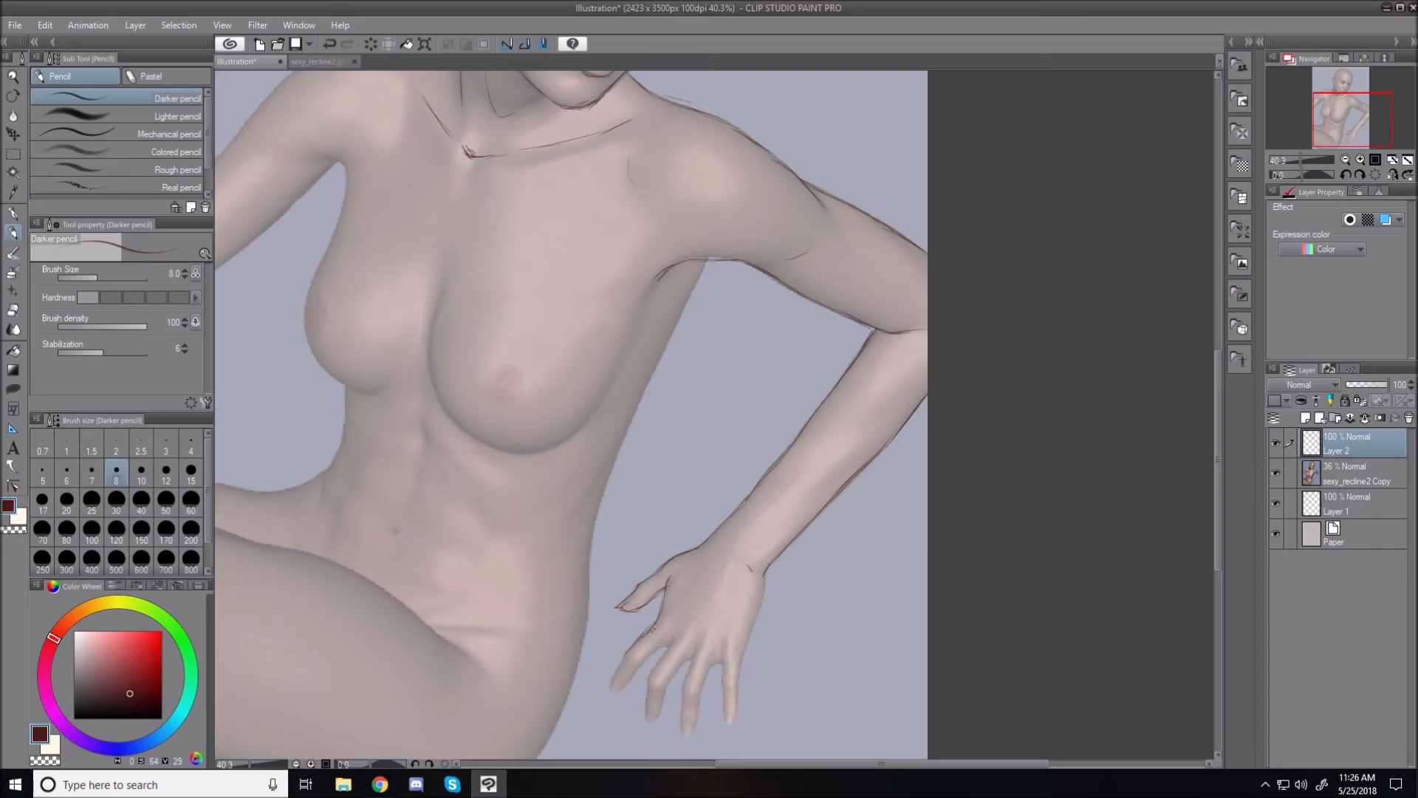
mouse_move(623, 656)
left_mouse_down()
mouse_move(606, 692)
mouse_move(695, 606)
mouse_move(714, 653)
left_mouse_up()
left_click_drag(649, 674, 646, 710)
left_click_drag(756, 617, 737, 675)
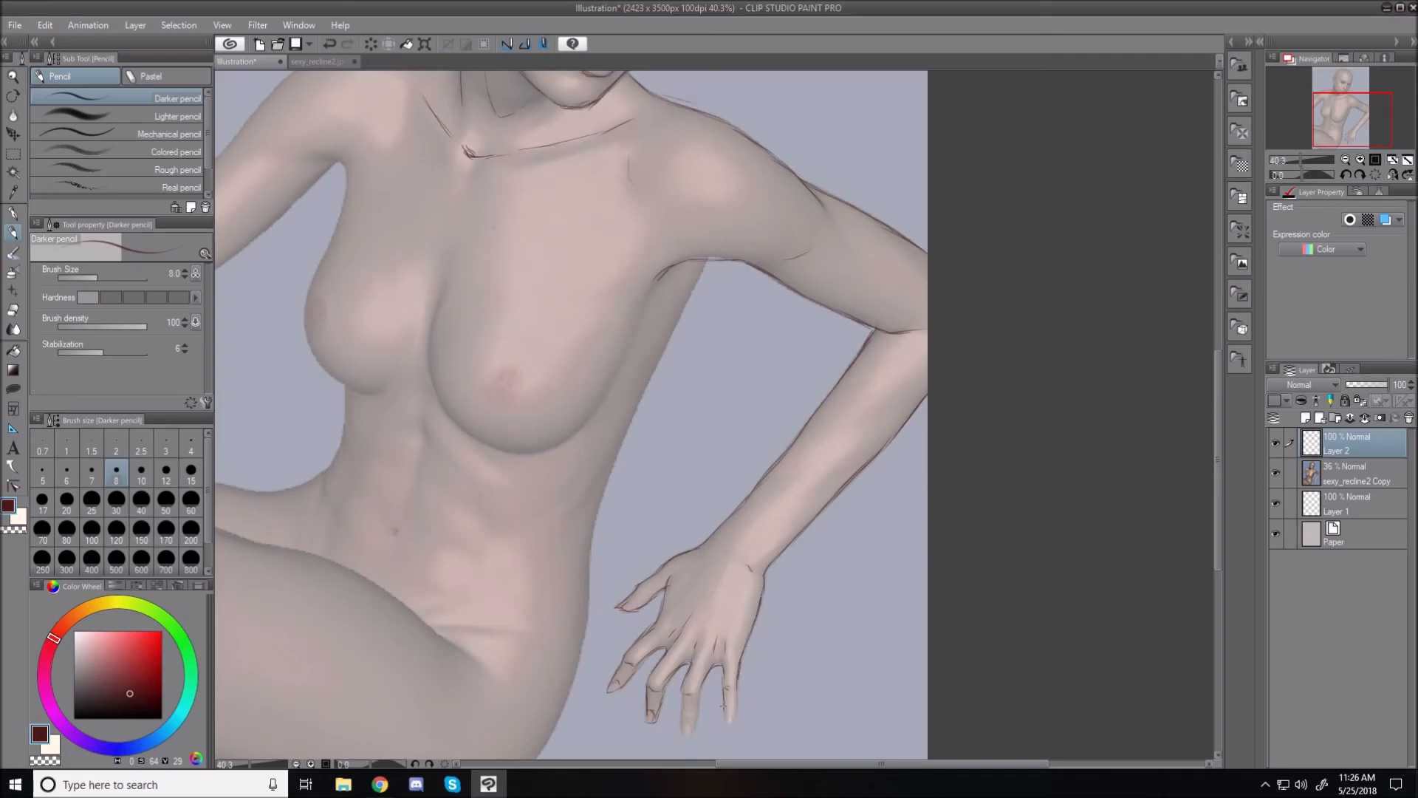
mouse_move(731, 718)
left_mouse_down()
mouse_move(736, 706)
mouse_move(681, 716)
mouse_move(686, 728)
mouse_move(696, 714)
left_mouse_up()
Step: Trace the torso contours from the armpit to the hip, along the chest, and down the opposite side of the waist
left_click_drag(702, 269, 587, 549)
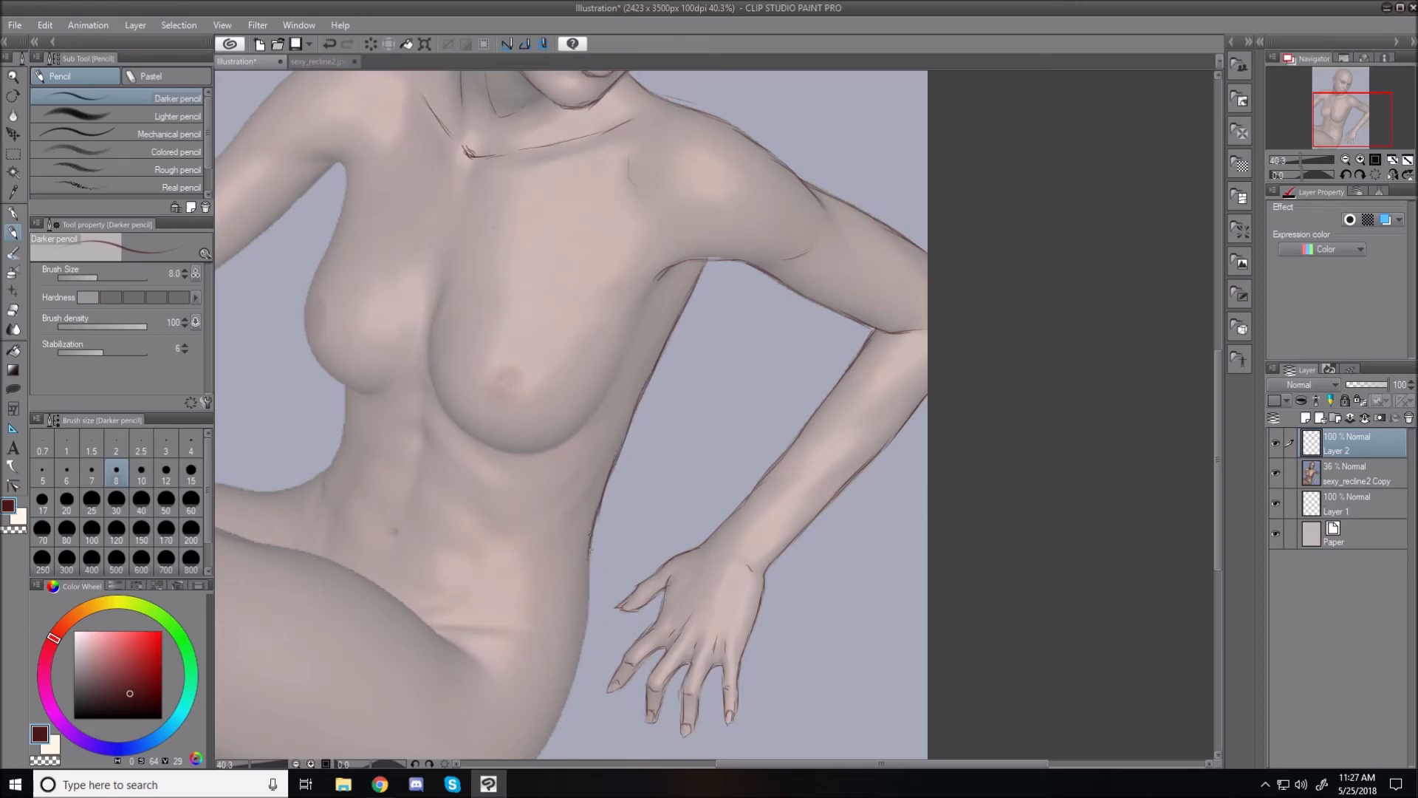
mouse_move(588, 559)
left_mouse_down()
mouse_move(569, 677)
mouse_move(583, 650)
mouse_move(560, 715)
left_mouse_up()
left_click_drag(480, 435, 509, 454)
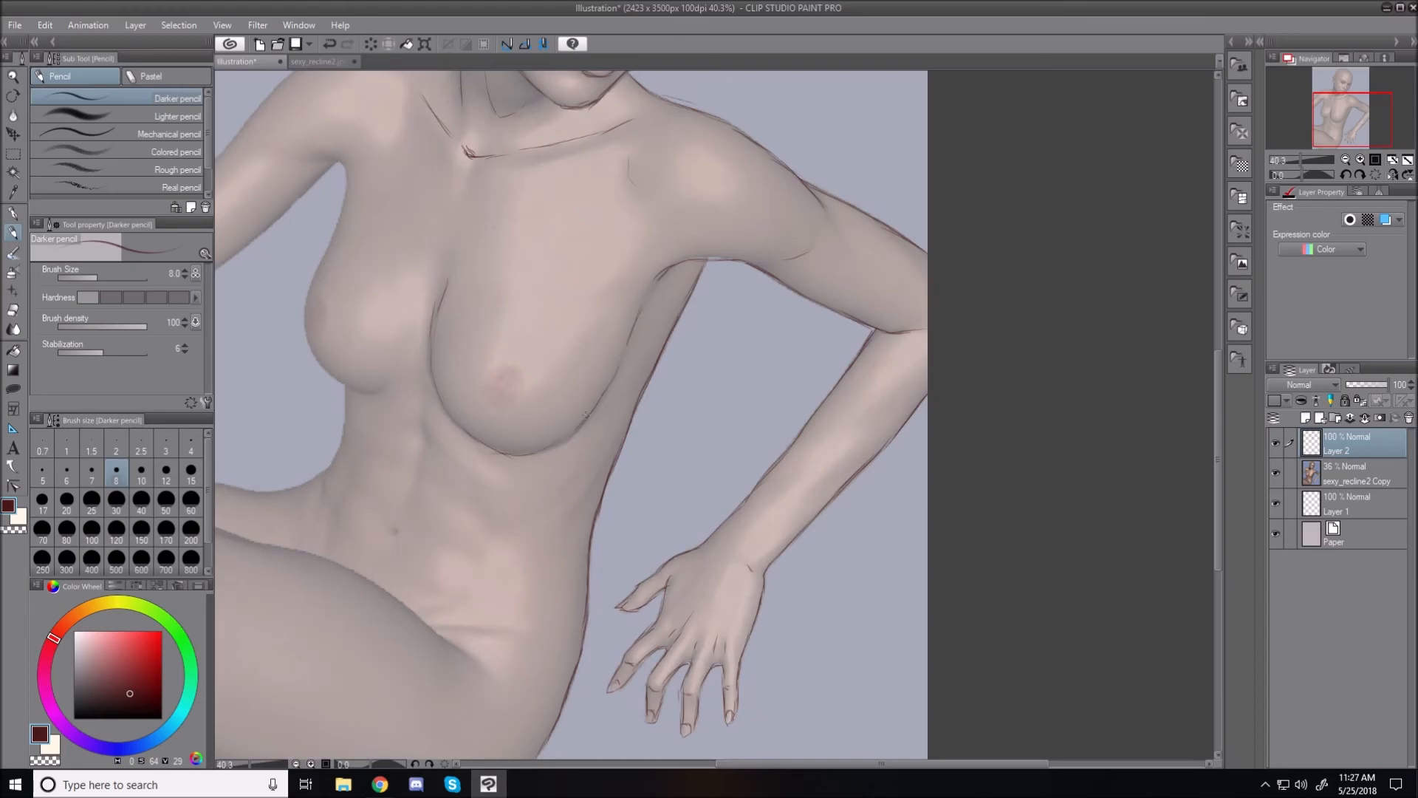
left_click_drag(569, 435, 541, 446)
left_click_drag(343, 207, 309, 338)
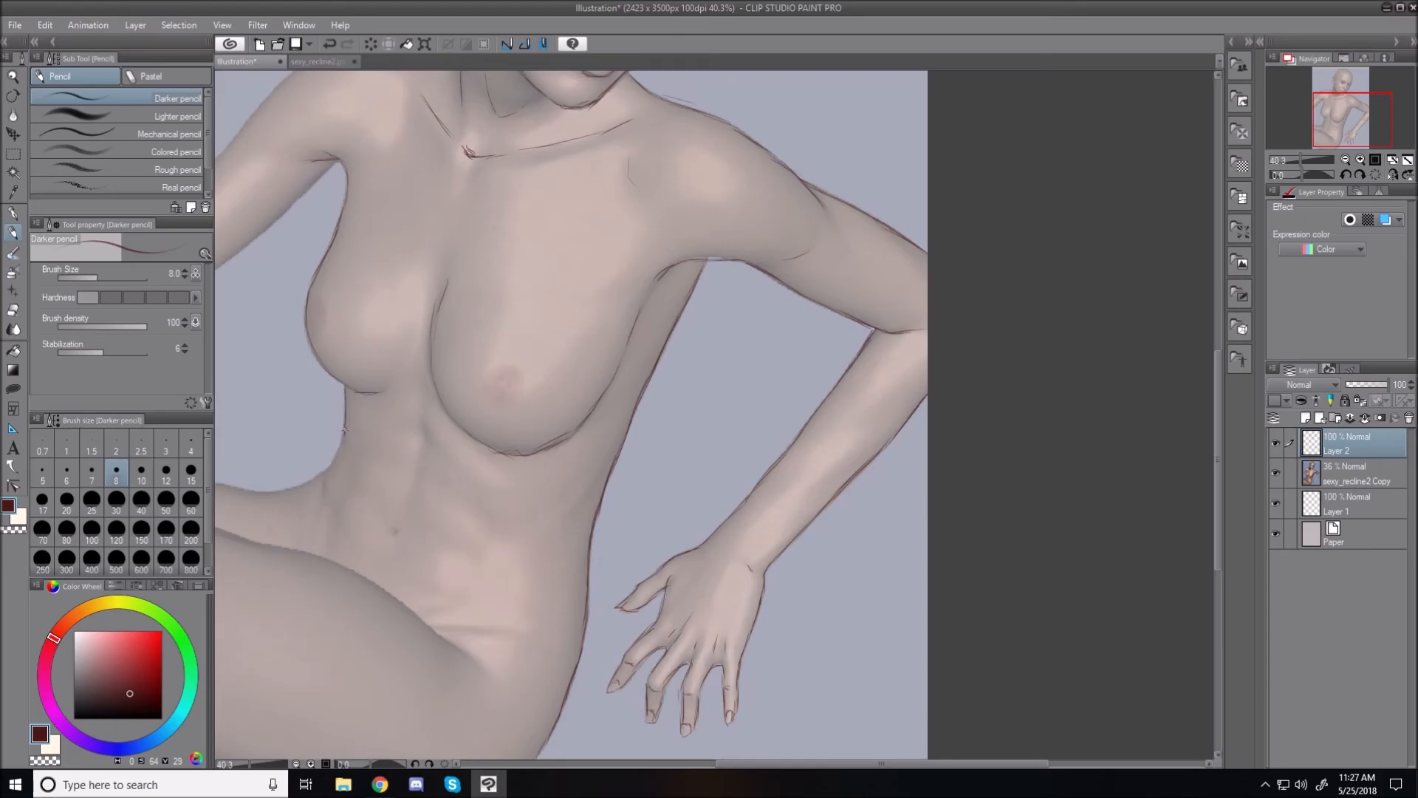
left_click_drag(341, 441, 322, 488)
Step: Rotate the canvas the other way and trace the figure's right shoulder and upper arm down to the page edge
scroll(741, 418, "up", 5)
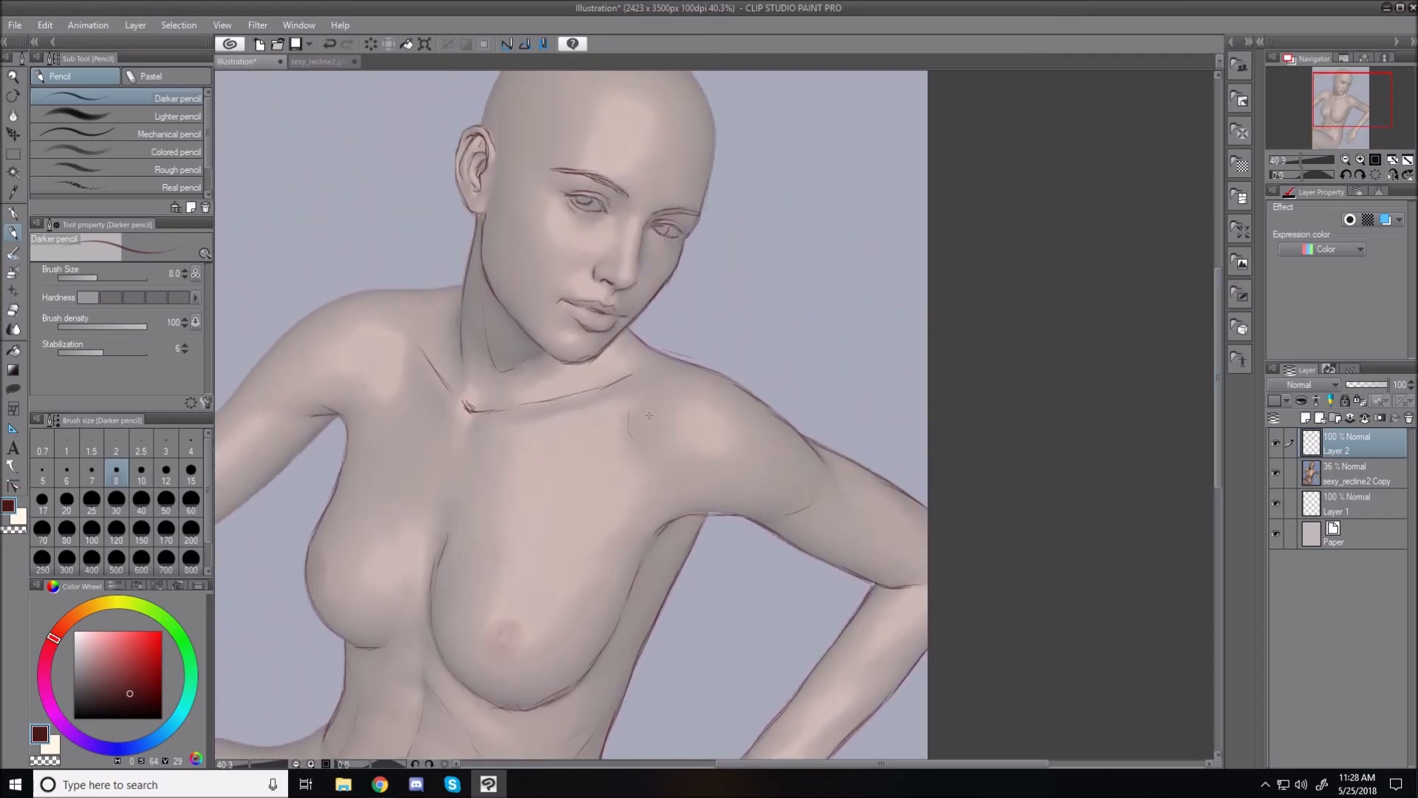
key("shift+space")
left_click_drag(291, 199, 503, 601)
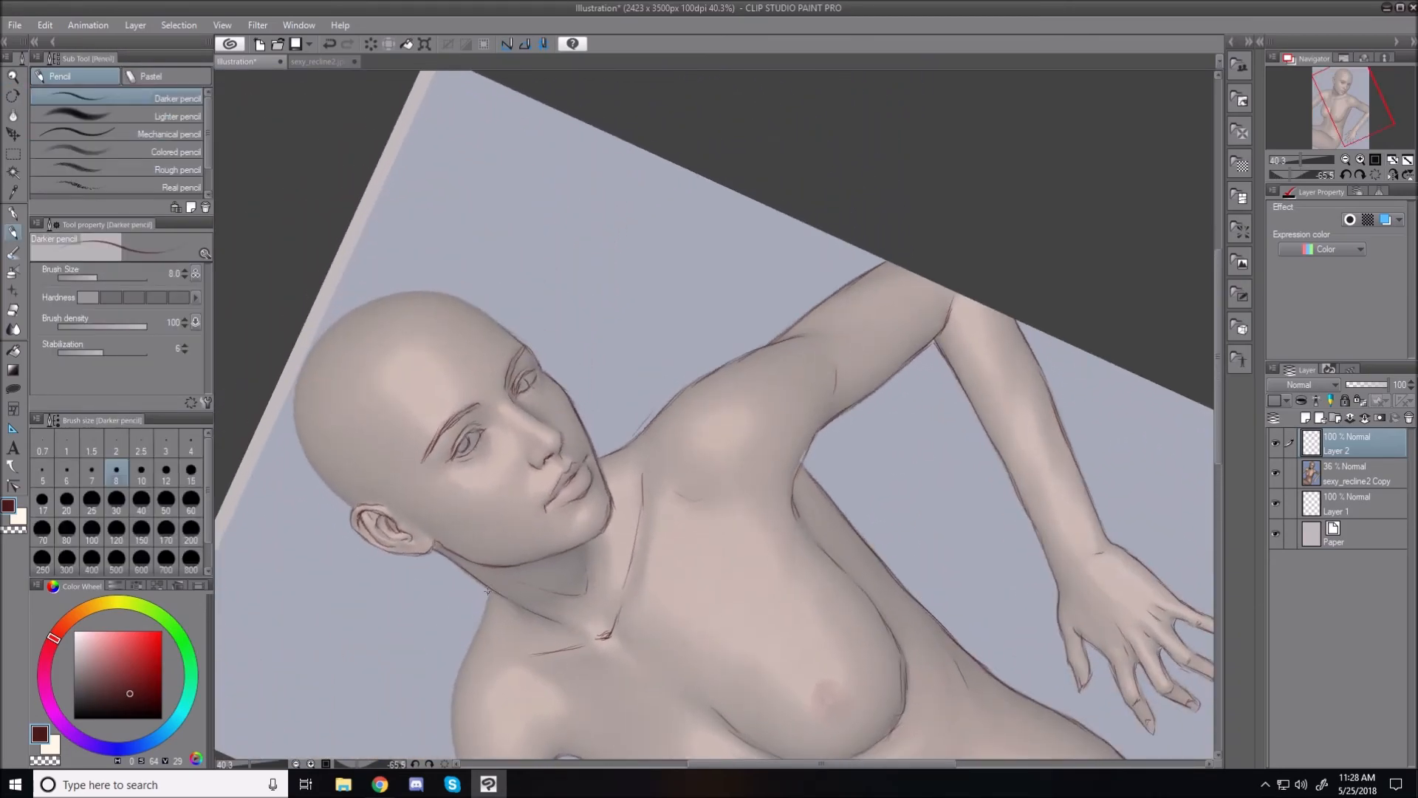
left_click_drag(488, 589, 453, 694)
left_click_drag(1216, 417, 1218, 462)
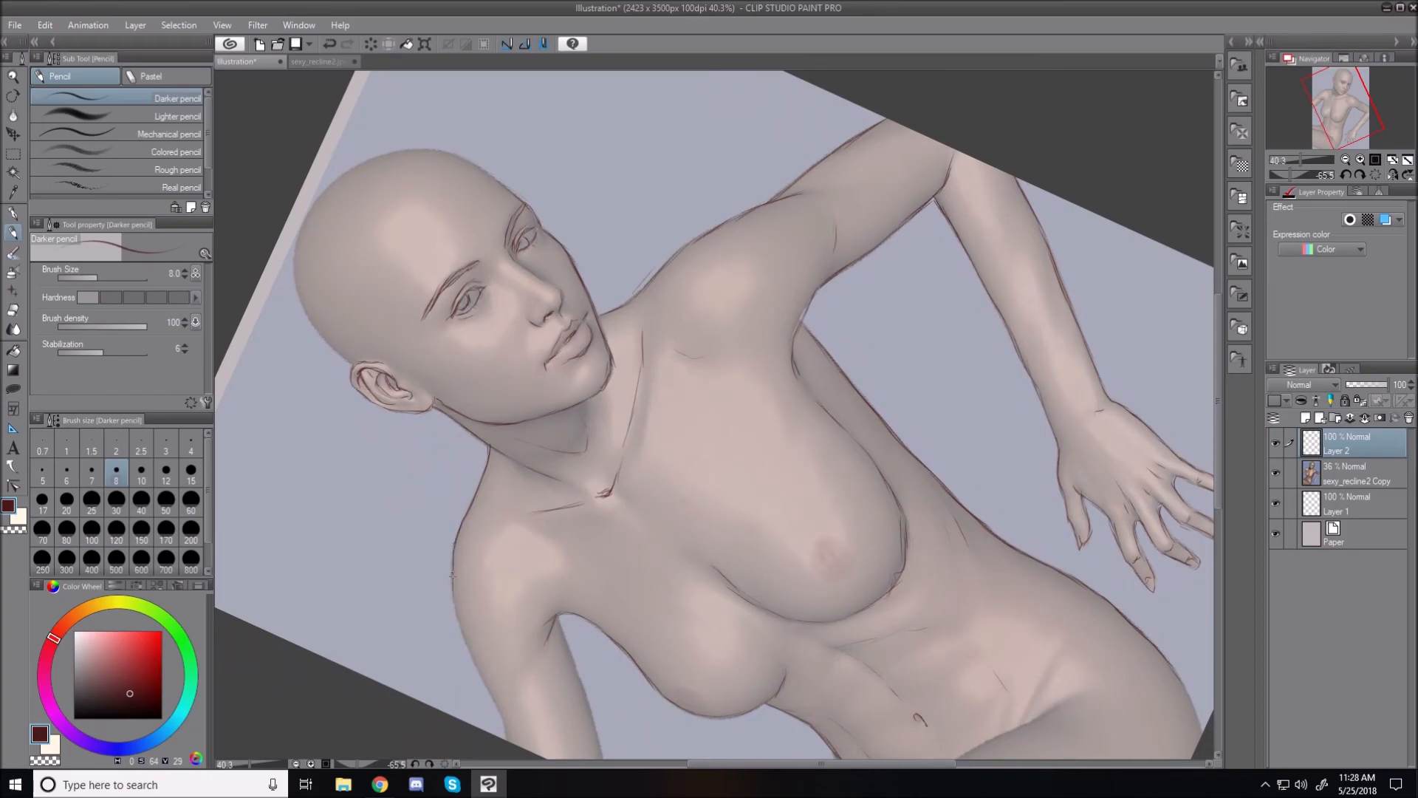
left_click_drag(457, 600, 506, 730)
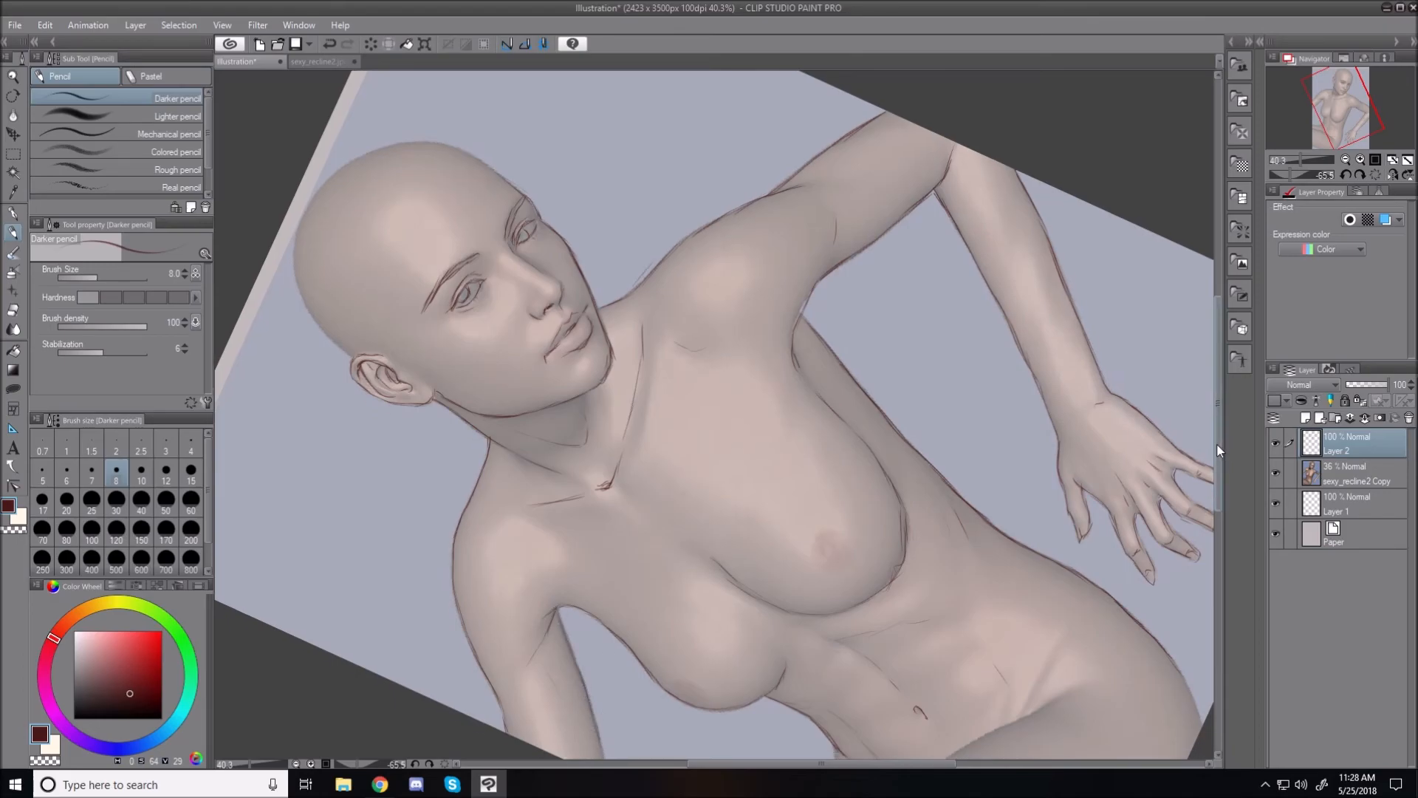
scroll(1216, 444, "down", 3)
left_click_drag(598, 613, 606, 639)
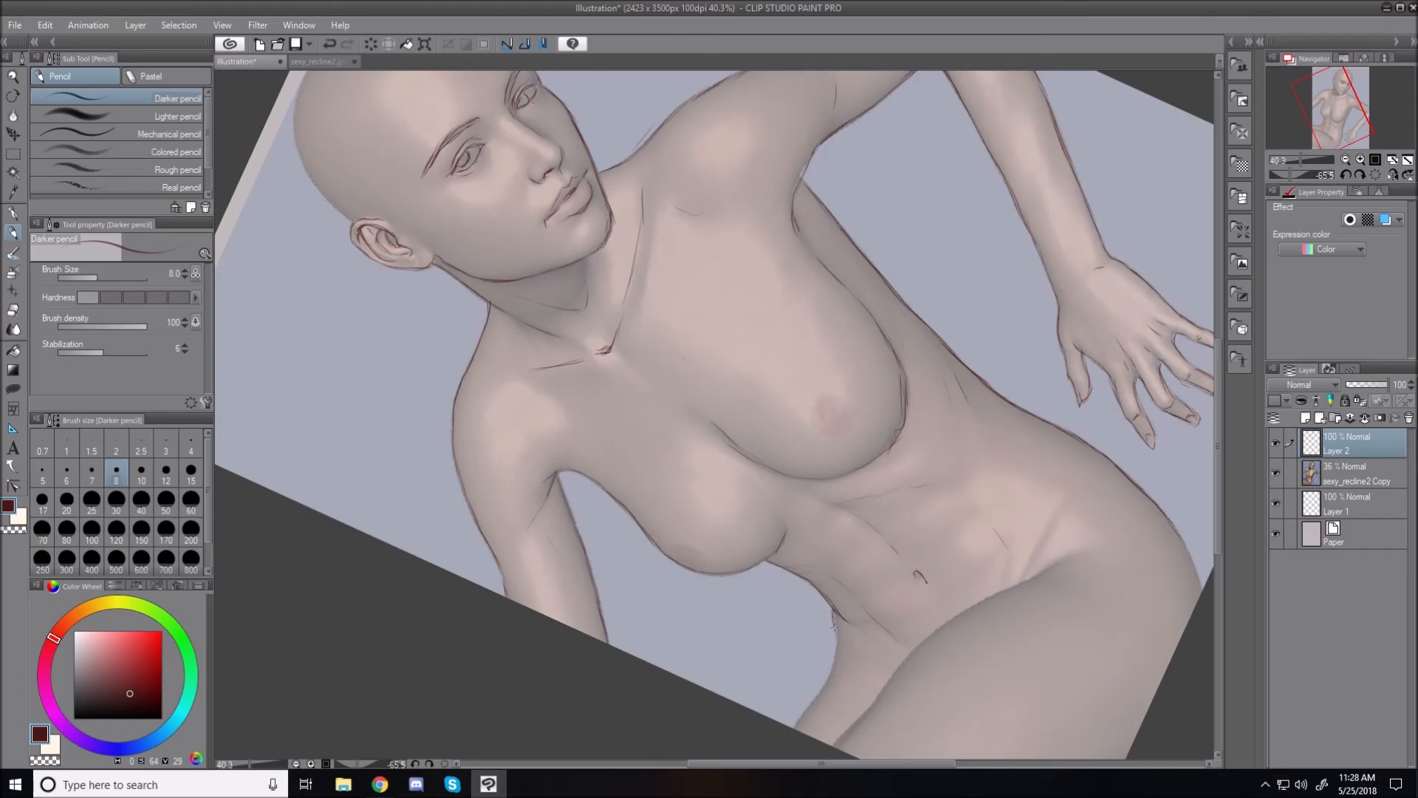
Step: Trace the far thigh edge, the upper contour of the near thigh and the crease where it meets the hip
left_click_drag(823, 678, 791, 737)
mouse_move(831, 743)
left_mouse_down()
mouse_move(926, 638)
mouse_move(916, 644)
mouse_move(1006, 586)
mouse_move(1017, 597)
mouse_move(934, 633)
mouse_move(958, 611)
mouse_move(1087, 540)
left_mouse_up()
left_click_drag(1022, 582, 1041, 540)
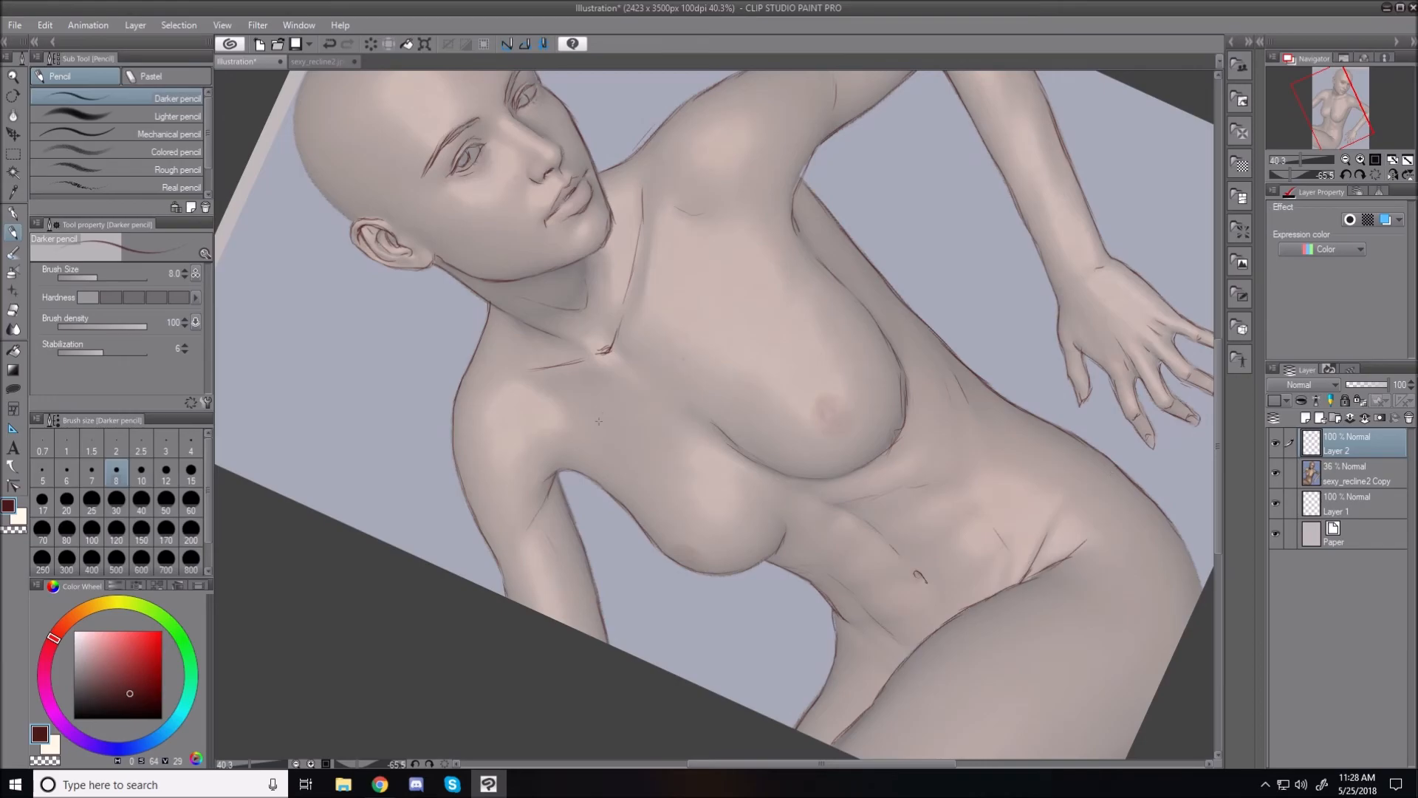
Step: Return the canvas to upright and sketch bangs sweeping across the forehead, with fine strands above the ear
key("r")
mouse_move(627, 338)
left_mouse_down()
mouse_move(710, 306)
mouse_move(890, 335)
mouse_move(846, 324)
left_mouse_up()
key("p")
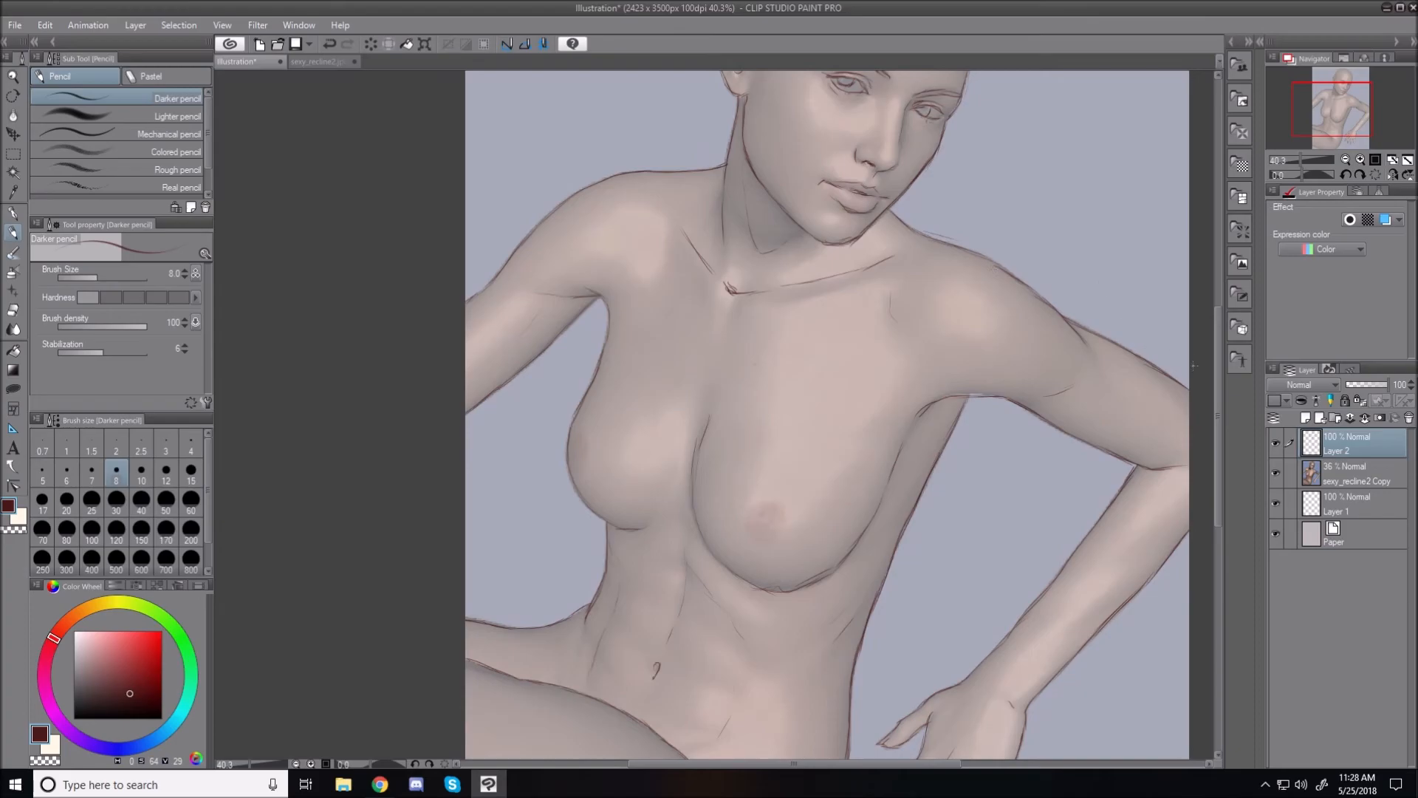
scroll(757, 283, "up", 3)
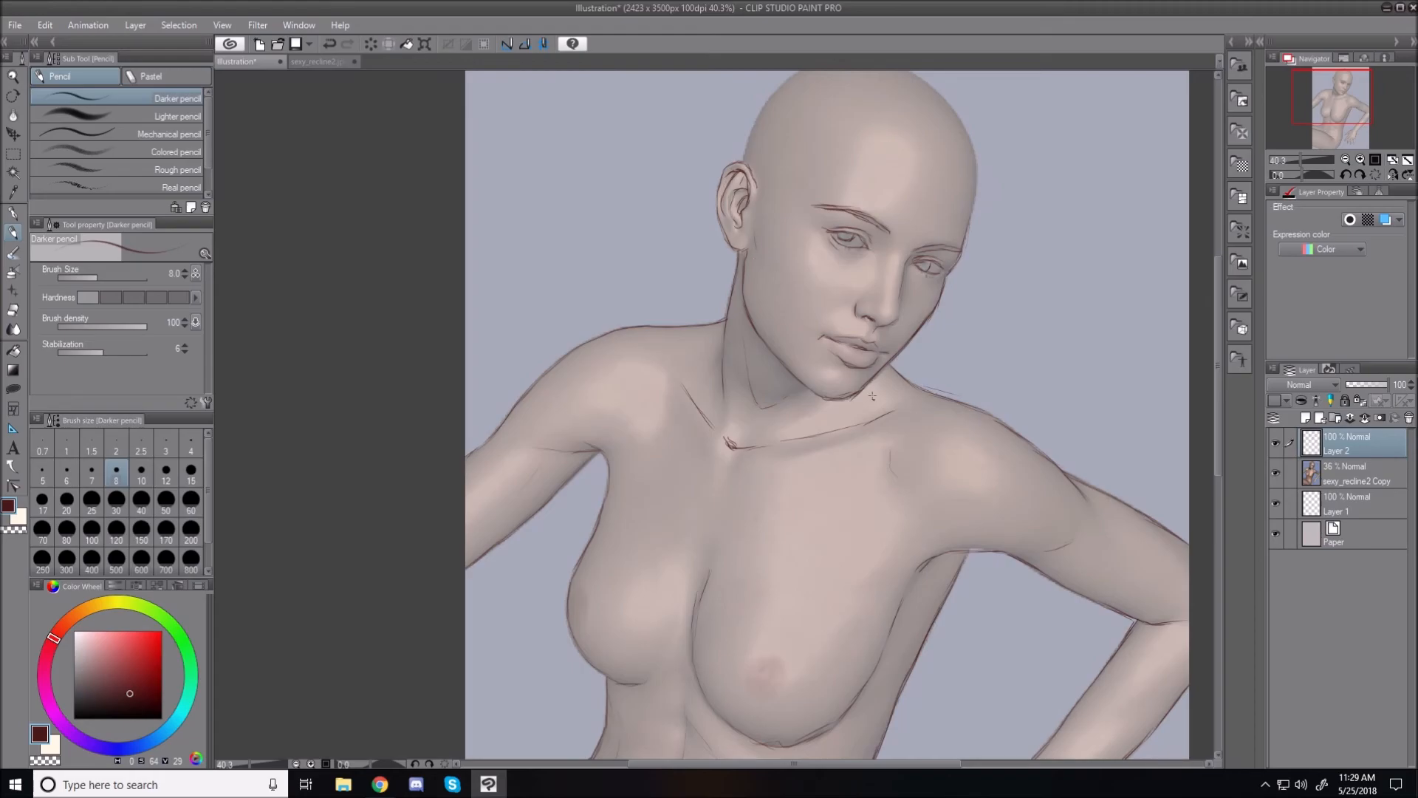
left_click_drag(824, 336, 817, 339)
mouse_move(976, 185)
left_mouse_down()
mouse_move(906, 250)
mouse_move(911, 223)
left_mouse_up()
left_click_drag(905, 202, 896, 235)
left_click_drag(895, 202, 899, 231)
left_click_drag(889, 168, 827, 197)
left_click_drag(864, 157, 755, 206)
left_click_drag(820, 150, 783, 182)
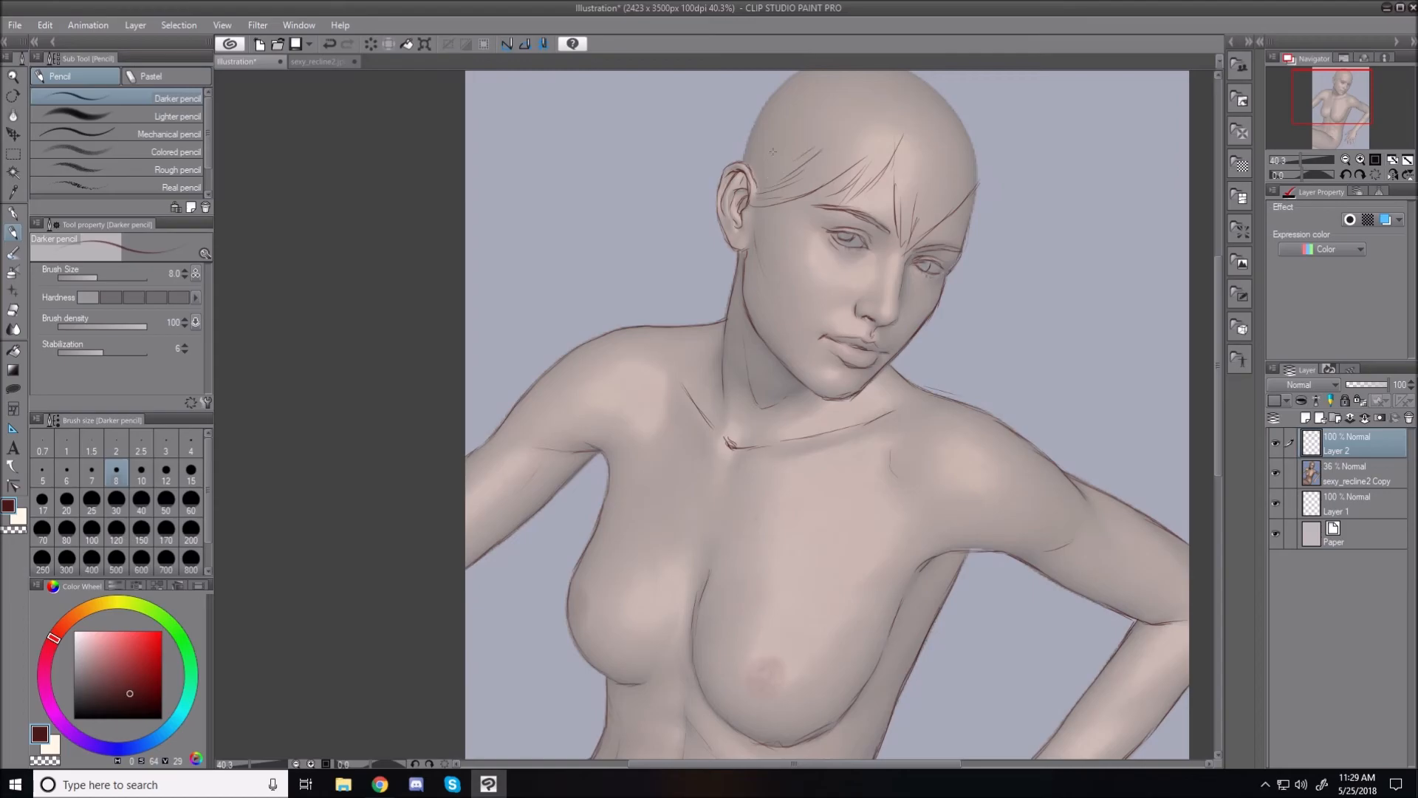
Step: Draw the hair outline over the crown and down the far side of the face, with strands combed back over the scalp
left_click_drag(1219, 391, 1218, 353)
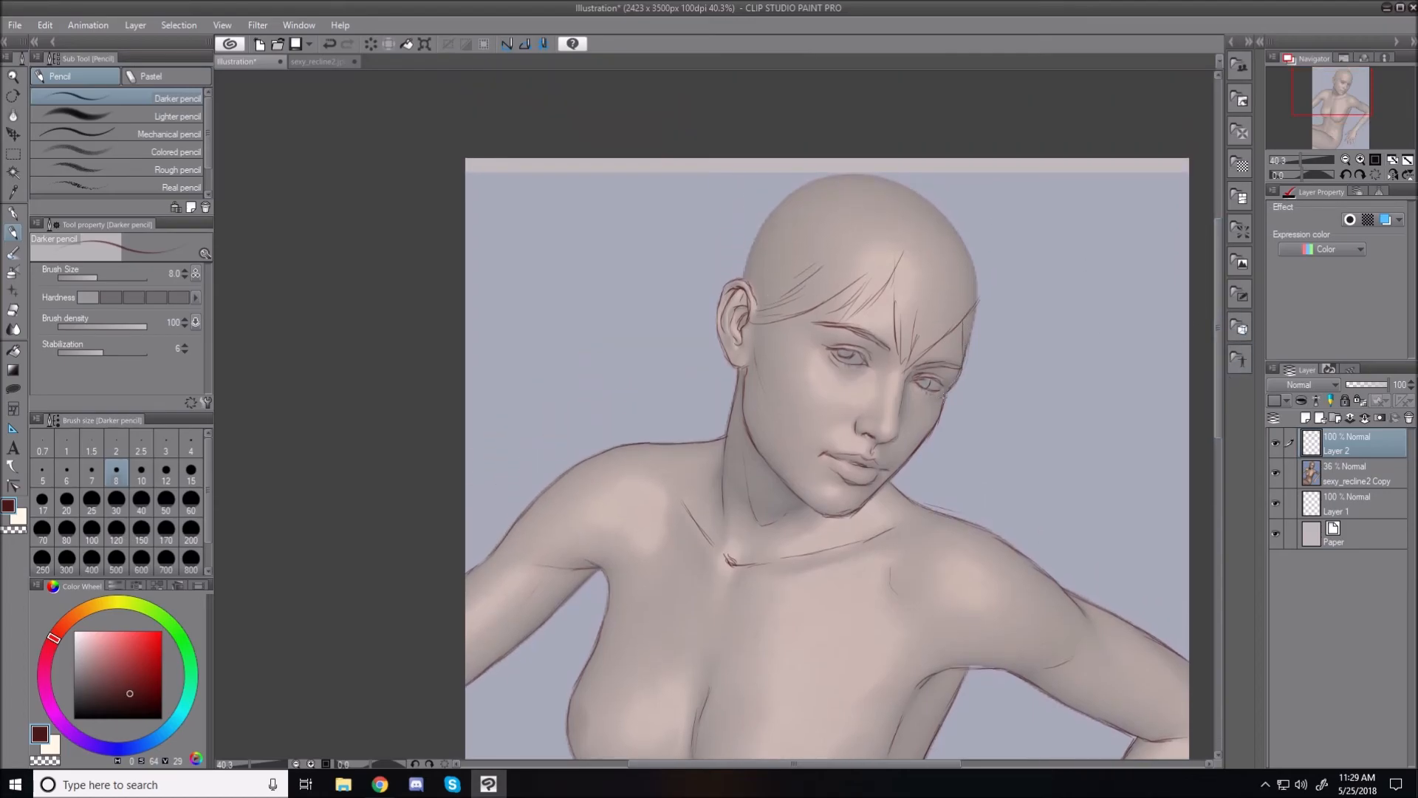
left_click_drag(952, 402, 980, 310)
mouse_move(956, 221)
left_mouse_down()
mouse_move(970, 271)
mouse_move(973, 258)
left_mouse_up()
mouse_move(940, 206)
left_mouse_down()
mouse_move(901, 234)
mouse_move(870, 204)
mouse_move(823, 237)
mouse_move(892, 175)
mouse_move(846, 171)
mouse_move(803, 186)
mouse_move(751, 270)
left_mouse_up()
left_click_drag(804, 232, 752, 278)
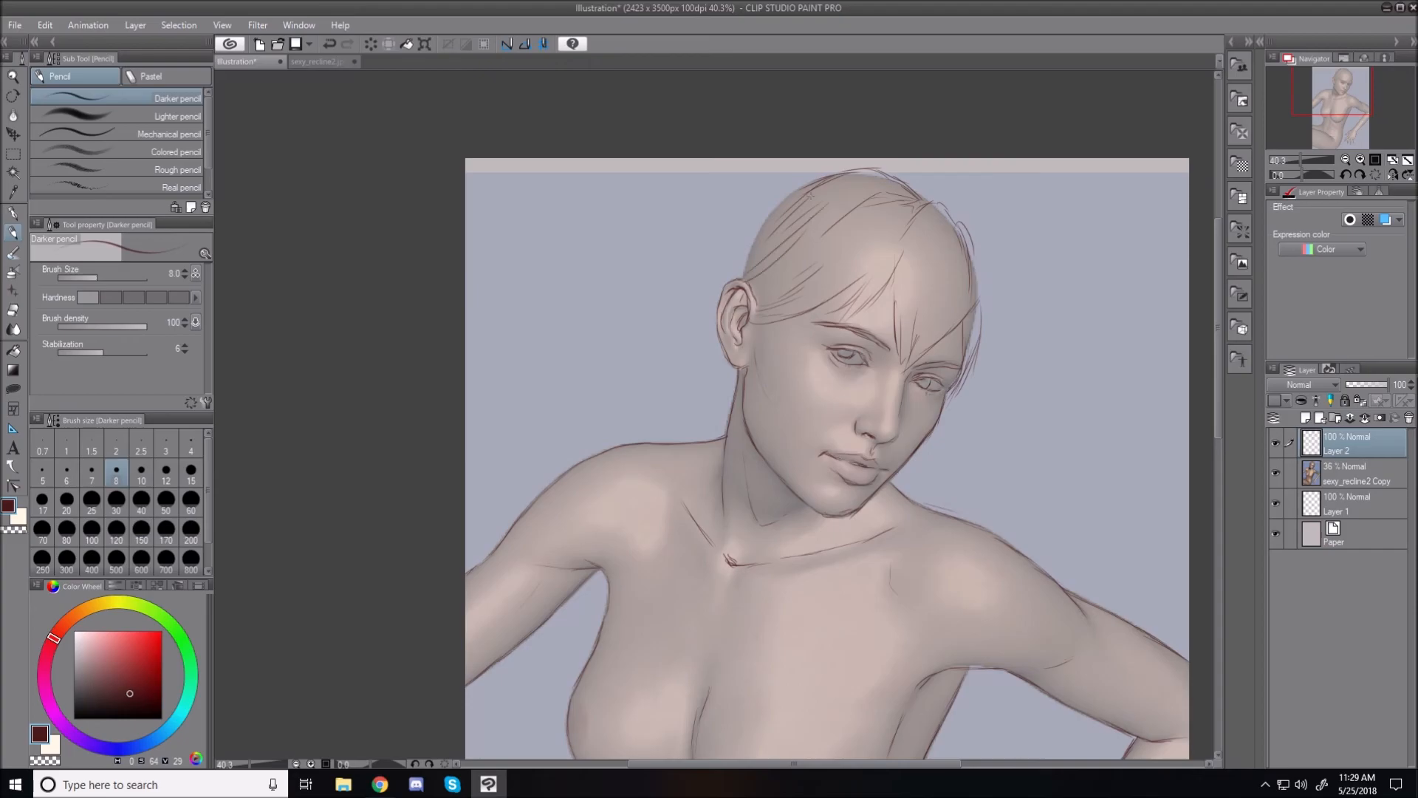
left_click_drag(809, 186, 782, 201)
Step: Draw the outer hair contour from the crown past the ear to the shoulder, with loose strands behind the neck
mouse_move(864, 166)
left_mouse_down()
mouse_move(783, 187)
mouse_move(814, 179)
mouse_move(729, 225)
mouse_move(668, 362)
mouse_move(649, 452)
left_mouse_up()
left_click_drag(709, 327, 670, 425)
mouse_move(705, 364)
left_mouse_down()
mouse_move(677, 440)
mouse_move(698, 431)
left_mouse_up()
left_click_drag(737, 380, 712, 440)
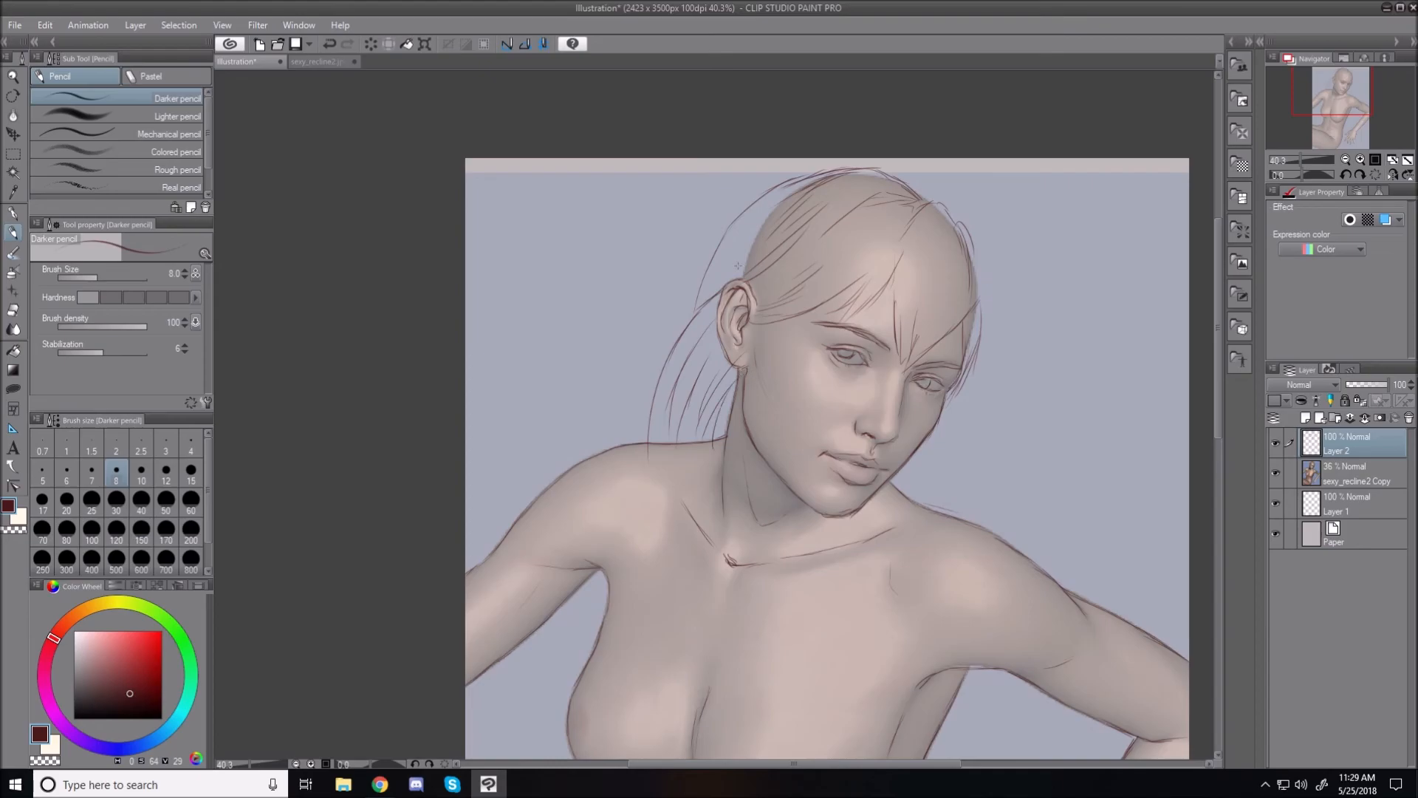
mouse_move(755, 233)
left_mouse_down()
mouse_move(704, 291)
mouse_move(721, 261)
mouse_move(704, 277)
mouse_move(664, 367)
left_mouse_up()
Step: Sketch thin hair strands falling from the far cheek beside the jaw toward the figure's left shoulder
mouse_move(942, 435)
left_mouse_down()
mouse_move(937, 495)
mouse_move(938, 467)
left_mouse_up()
left_click_drag(928, 444, 921, 487)
mouse_move(930, 473)
left_mouse_down()
mouse_move(924, 513)
mouse_move(939, 479)
mouse_move(943, 508)
left_mouse_up()
Step: Draw the long hair emerging below the figure's left armpit and tapering into wispy ends beside the waist
left_click_drag(1219, 397, 1215, 504)
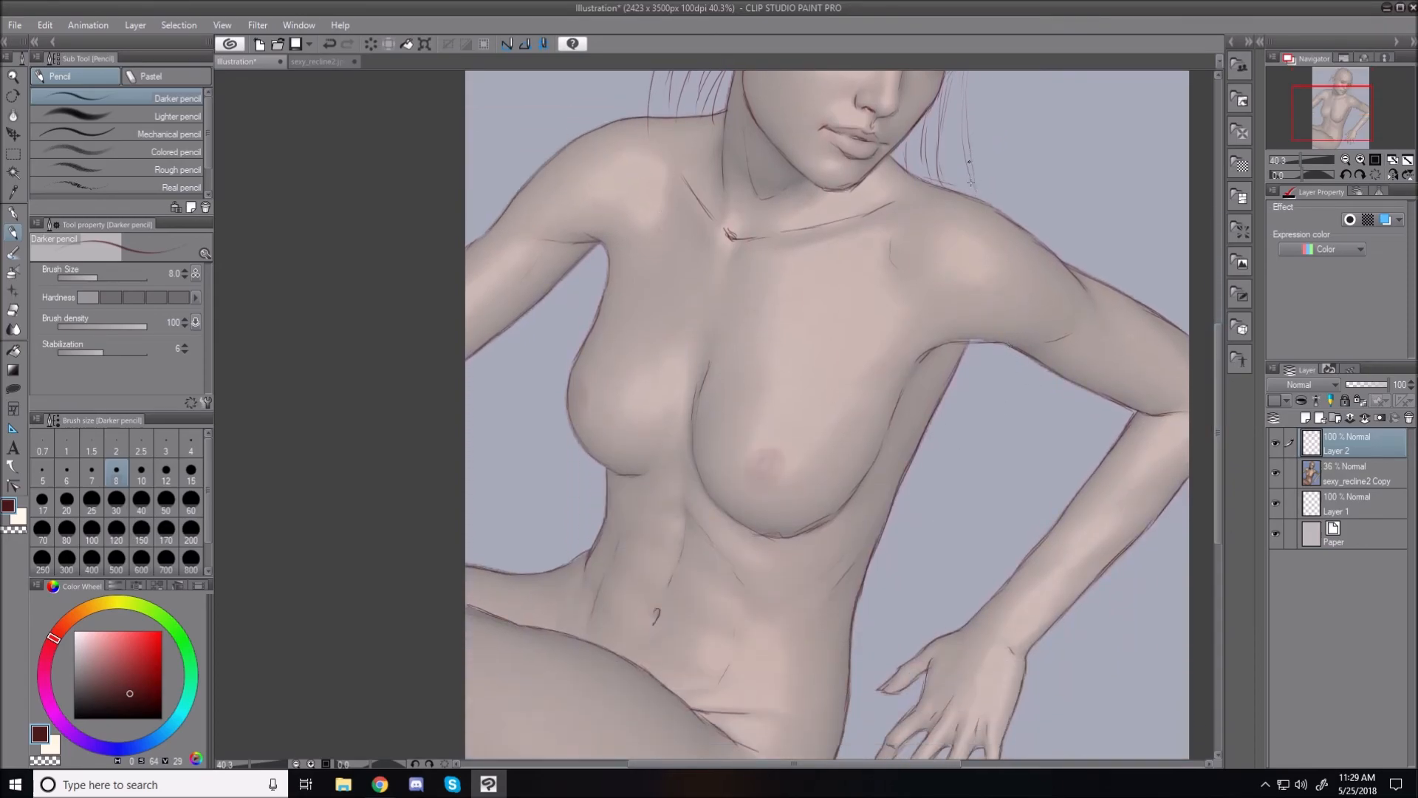
mouse_move(1008, 353)
left_mouse_down()
mouse_move(1015, 399)
mouse_move(969, 569)
left_mouse_up()
left_click_drag(999, 499, 990, 521)
mouse_move(1001, 347)
left_mouse_down()
mouse_move(1001, 469)
mouse_move(986, 528)
left_mouse_up()
left_click_drag(983, 443, 976, 548)
left_click_drag(978, 406, 983, 502)
left_click_drag(983, 454, 974, 517)
left_click_drag(964, 509, 900, 579)
mouse_move(924, 501)
left_mouse_down()
mouse_move(916, 550)
mouse_move(865, 585)
mouse_move(890, 577)
mouse_move(870, 568)
left_mouse_up()
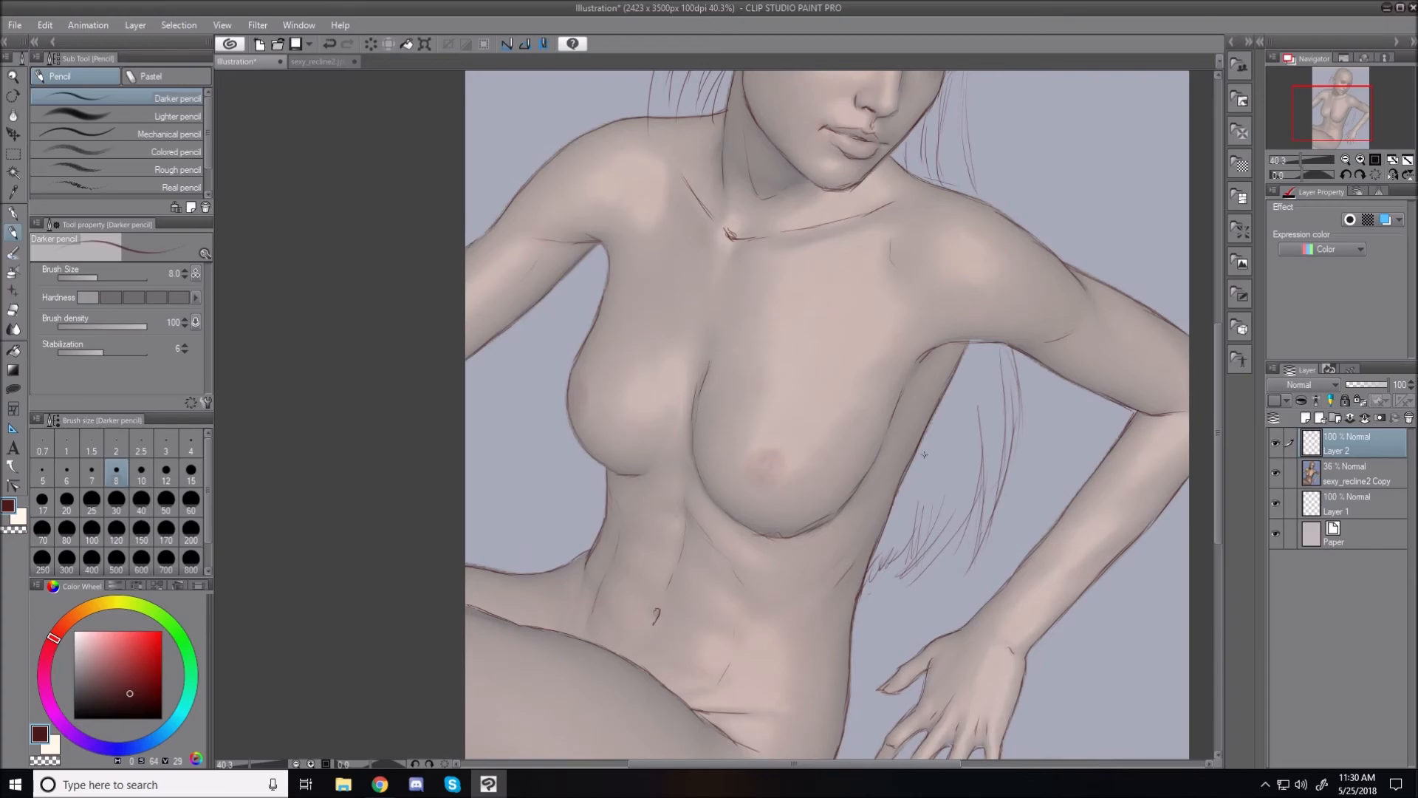
scroll(923, 454, "down", 3)
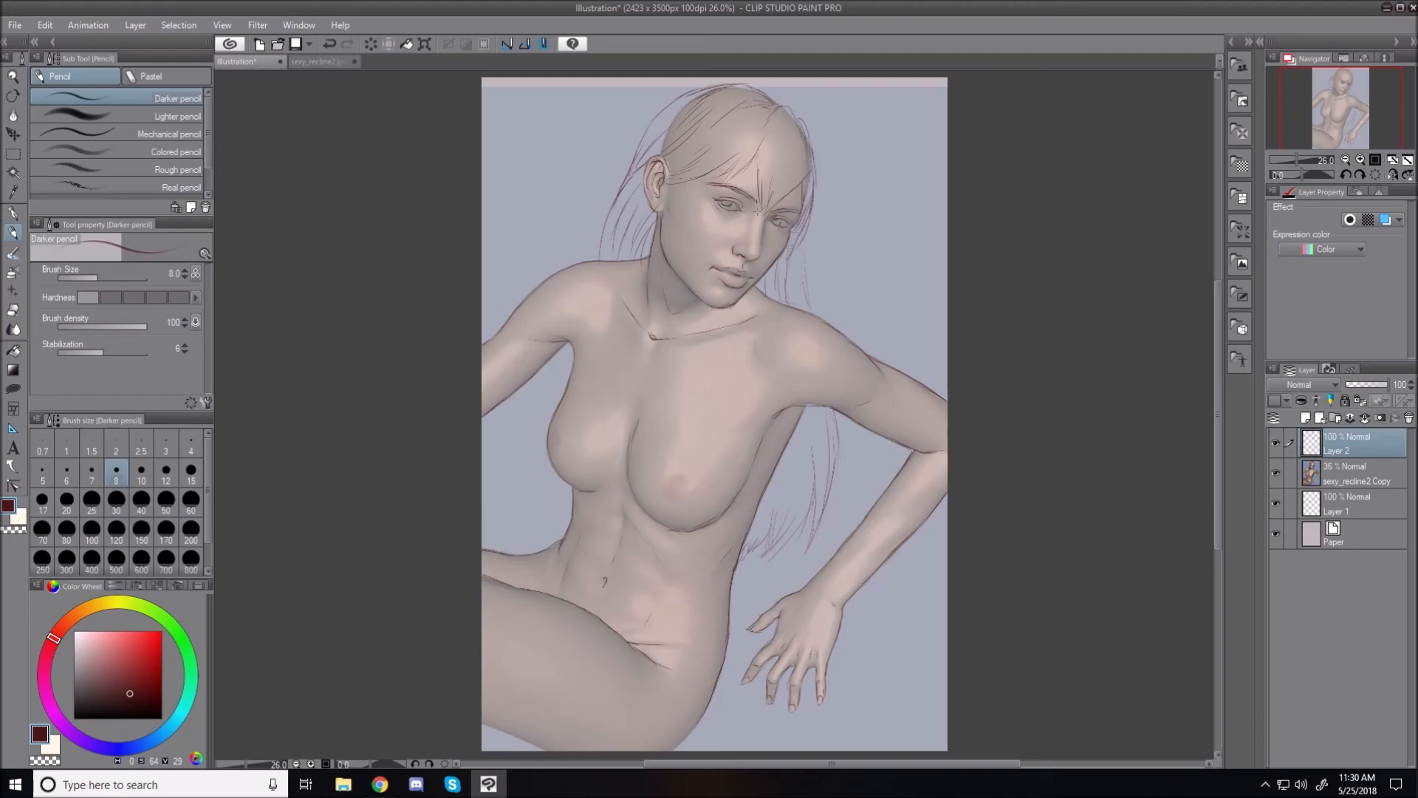
left_click_drag(666, 179, 680, 183)
Step: Rotate the canvas and trace the underside of the near thigh at the page's lower corner
scroll(1217, 478, "down", 3)
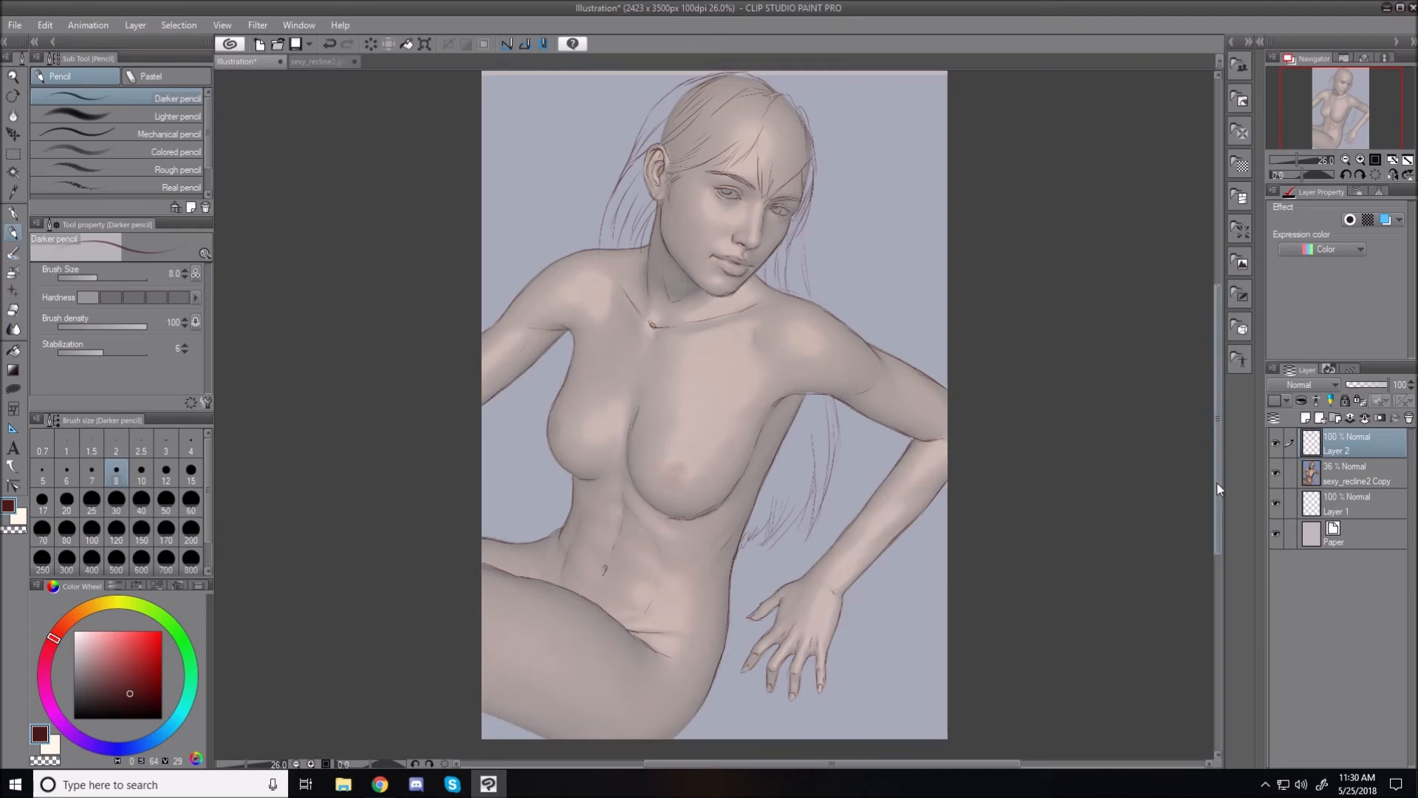
key("shift+space")
left_click_drag(482, 517, 665, 741)
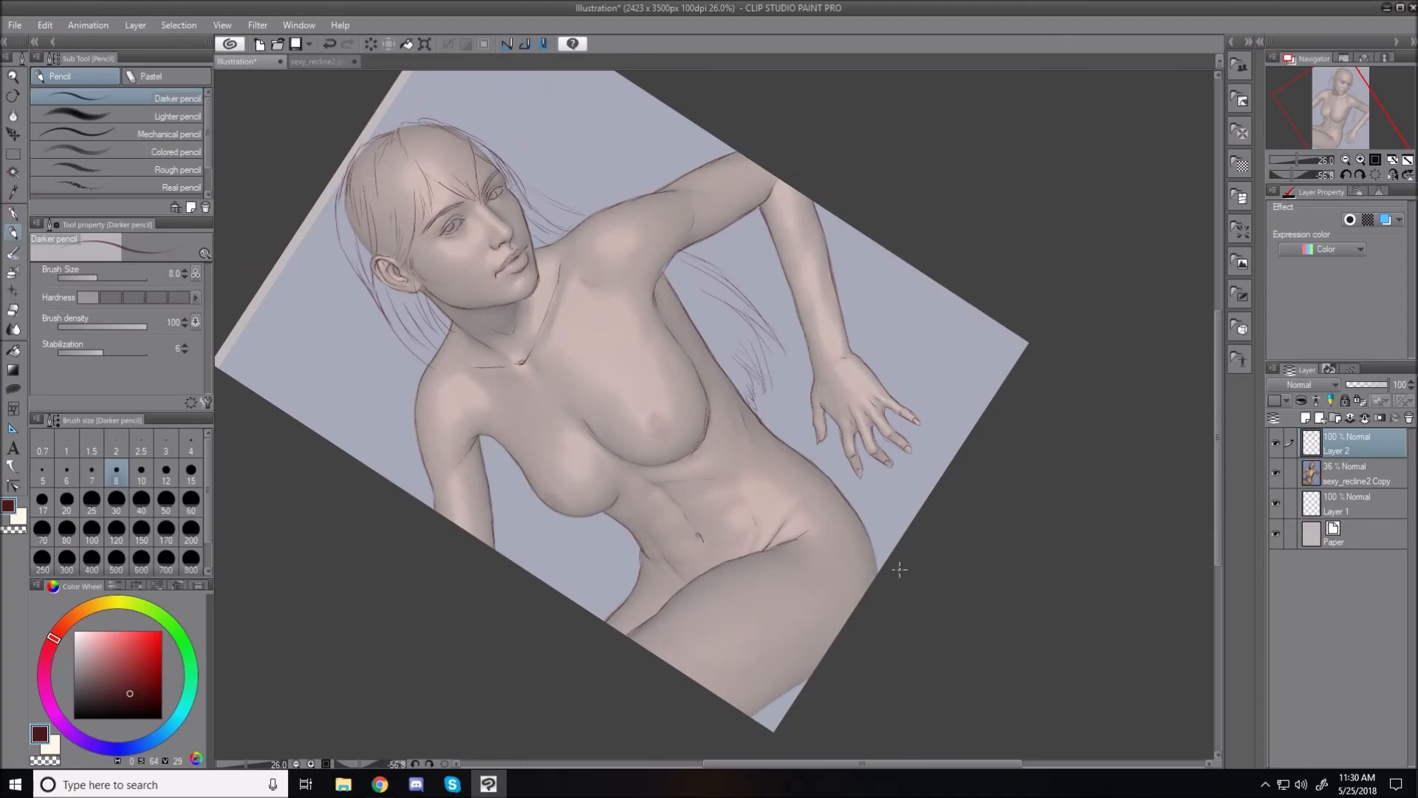
scroll(900, 569, "up", 4)
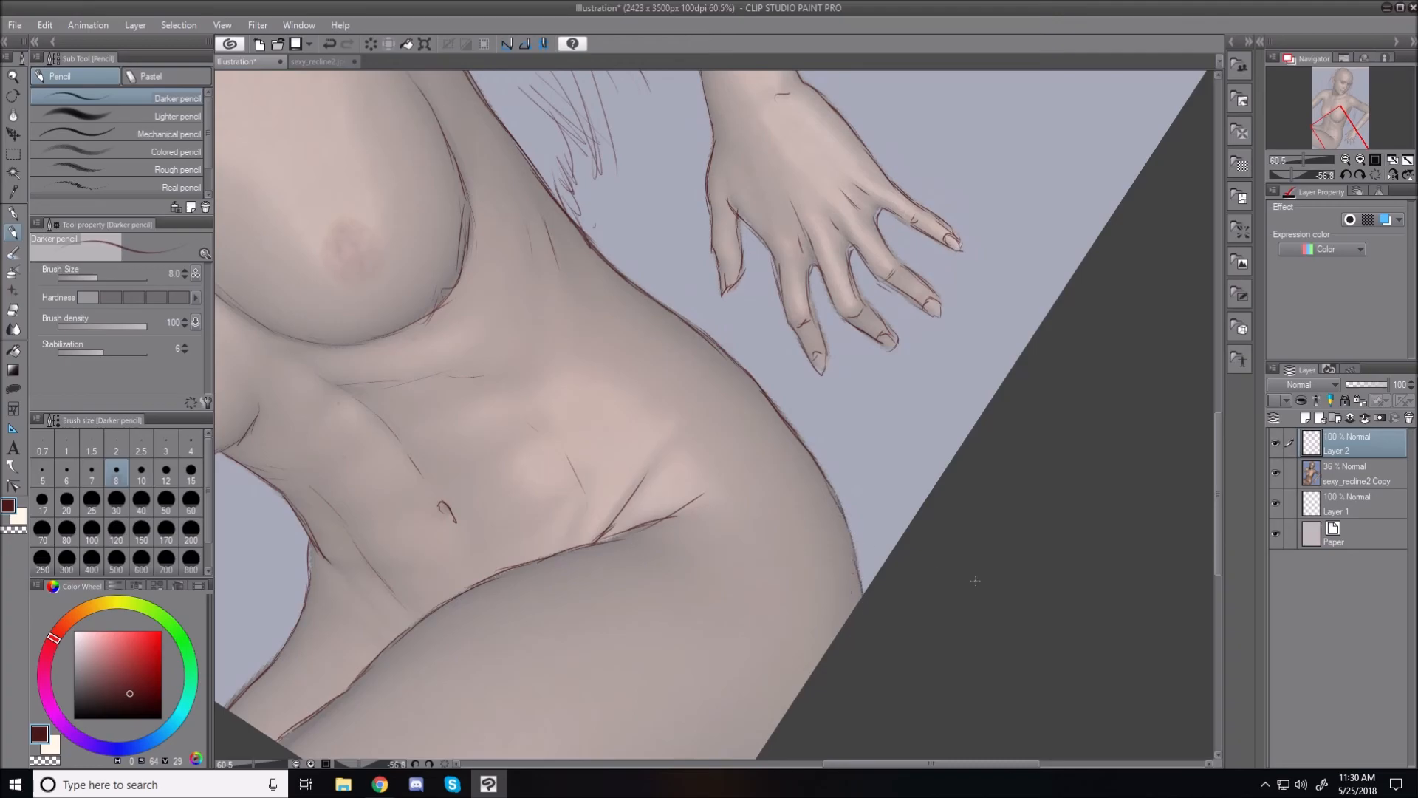
scroll(1217, 528, "down", 3)
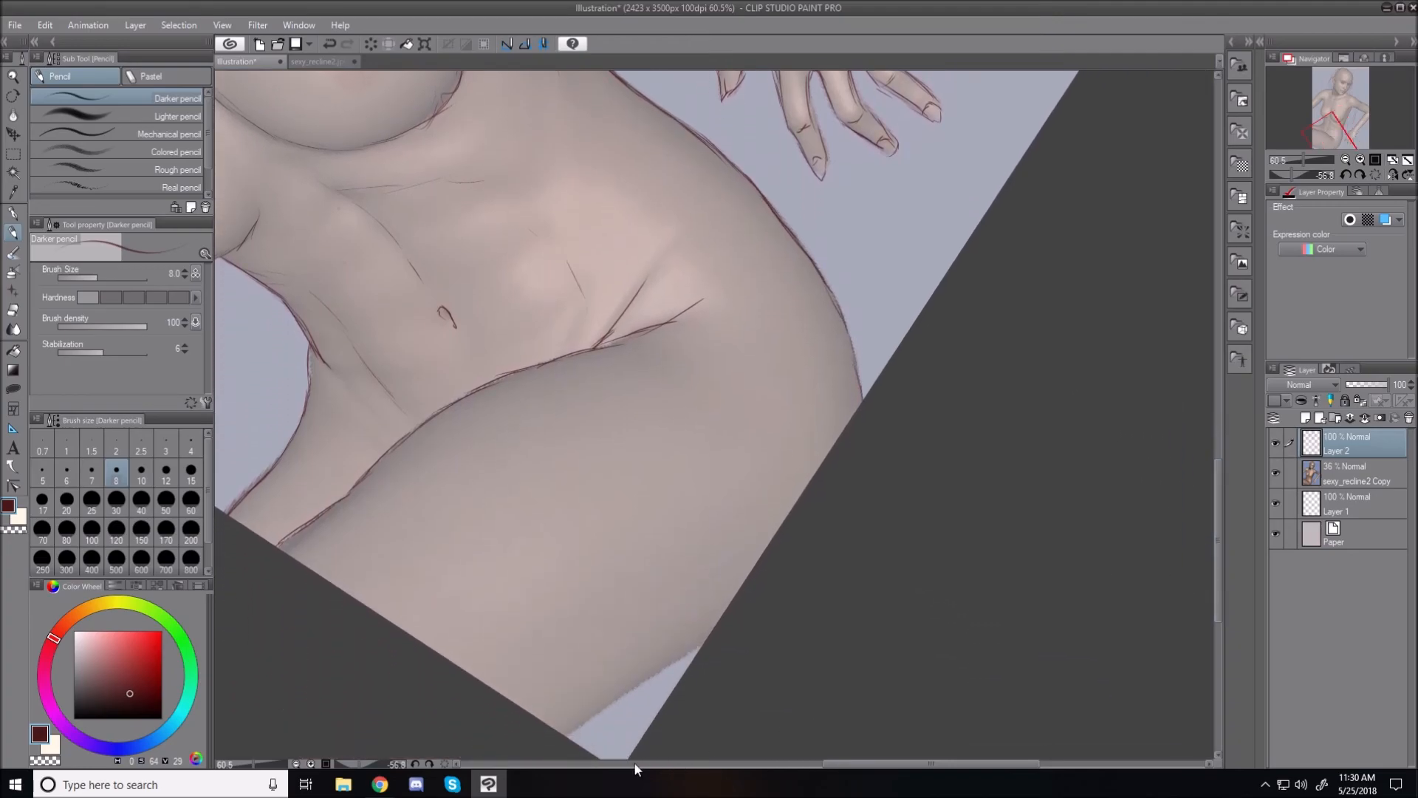
left_click_drag(568, 734, 705, 646)
left_click_drag(639, 681, 701, 646)
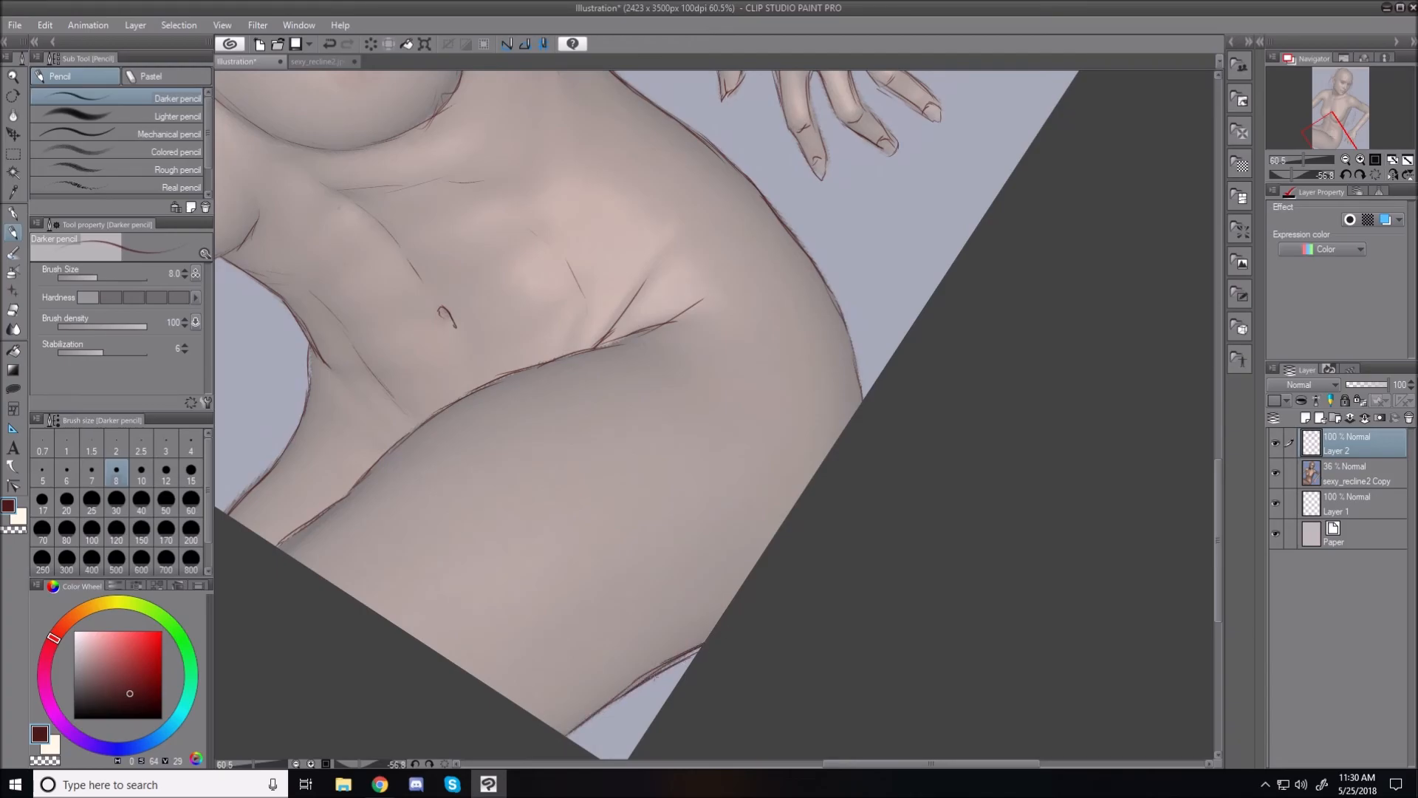
Step: Strengthen the upper thigh contour, add a short line on the abdomen, and return the whole page to an upright view
left_click_drag(269, 557, 375, 465)
left_click_drag(367, 408, 399, 431)
key("r")
left_click_drag(602, 244, 769, 243)
key("p")
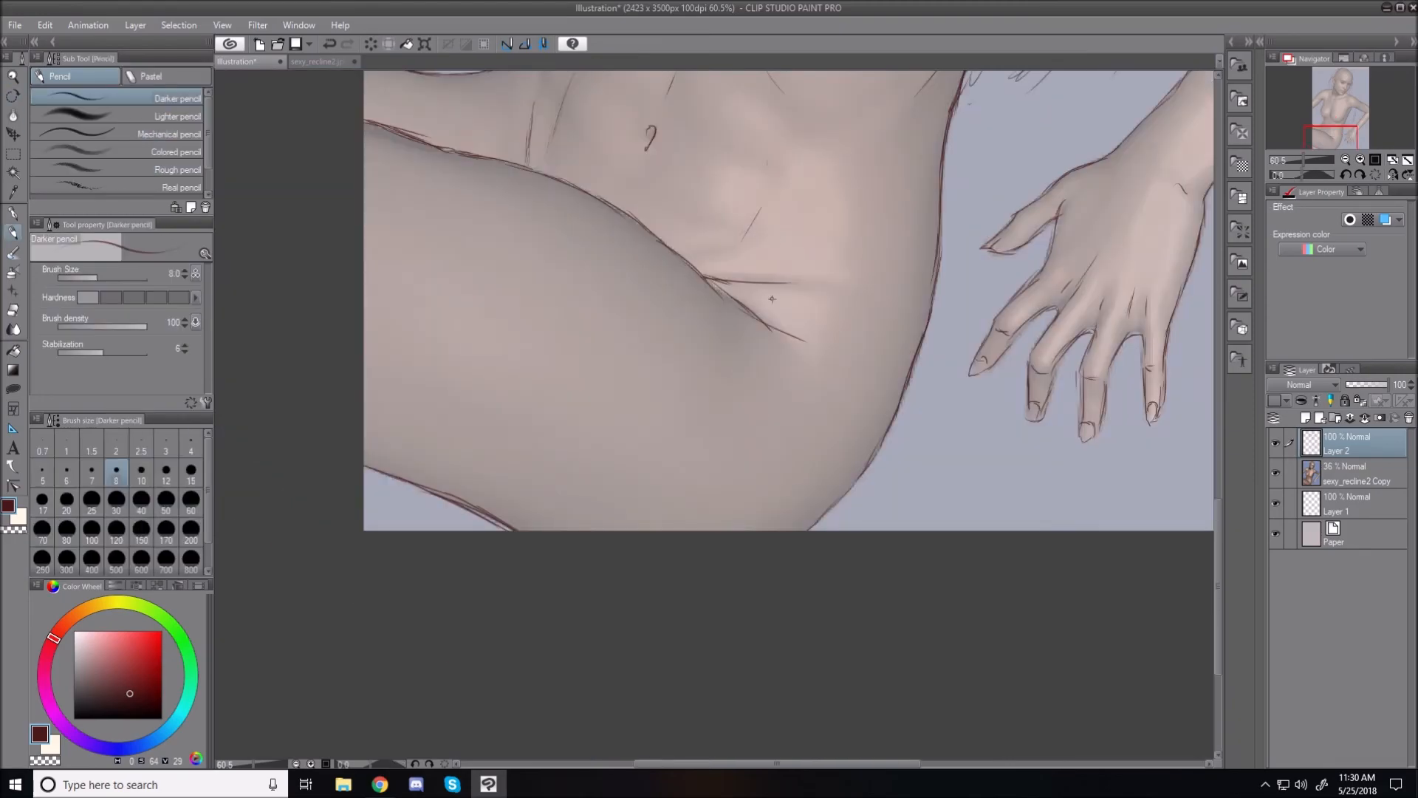
key("ctrl+0")
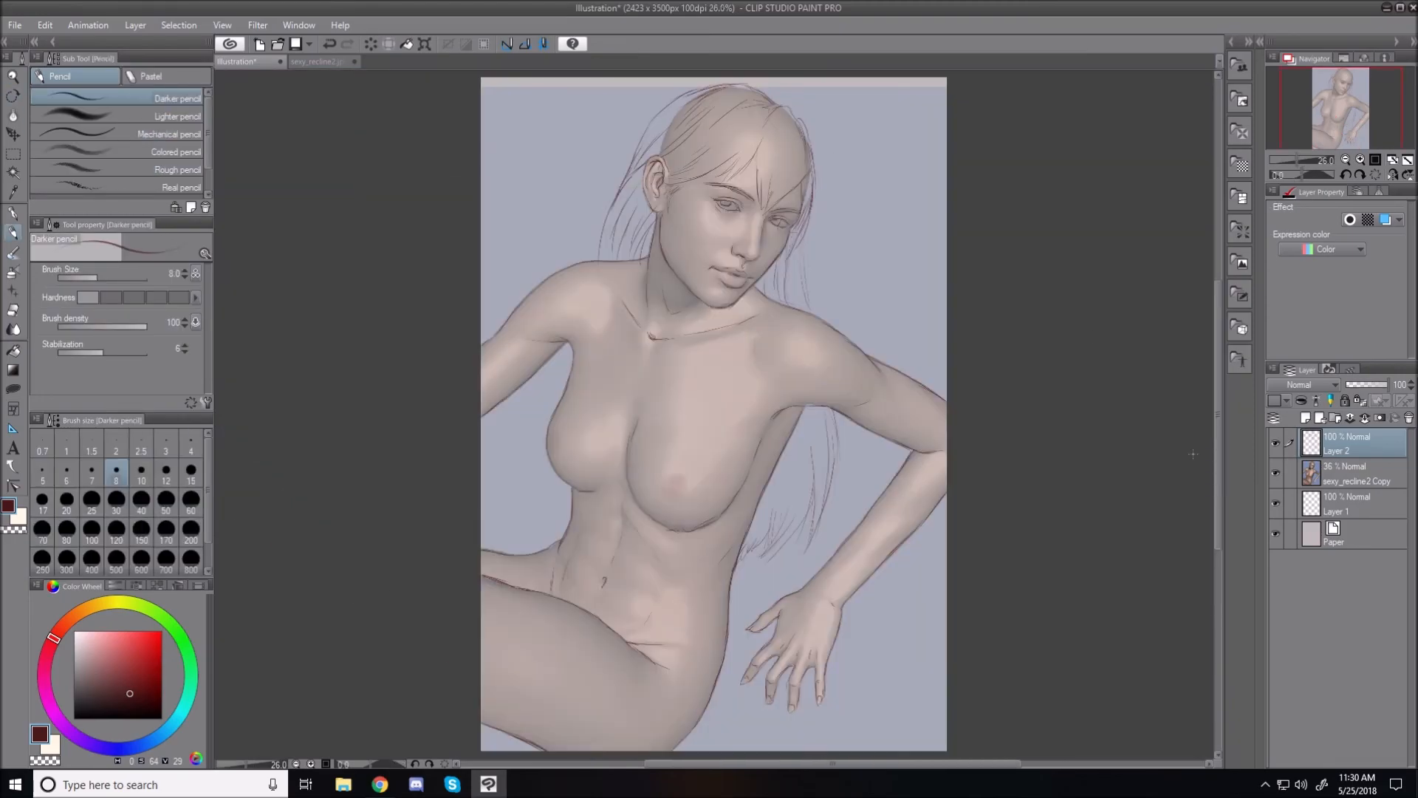
Step: Toggle the pose reference layer's visibility to check the line drawing, leaving the reference hidden
left_click(1275, 474)
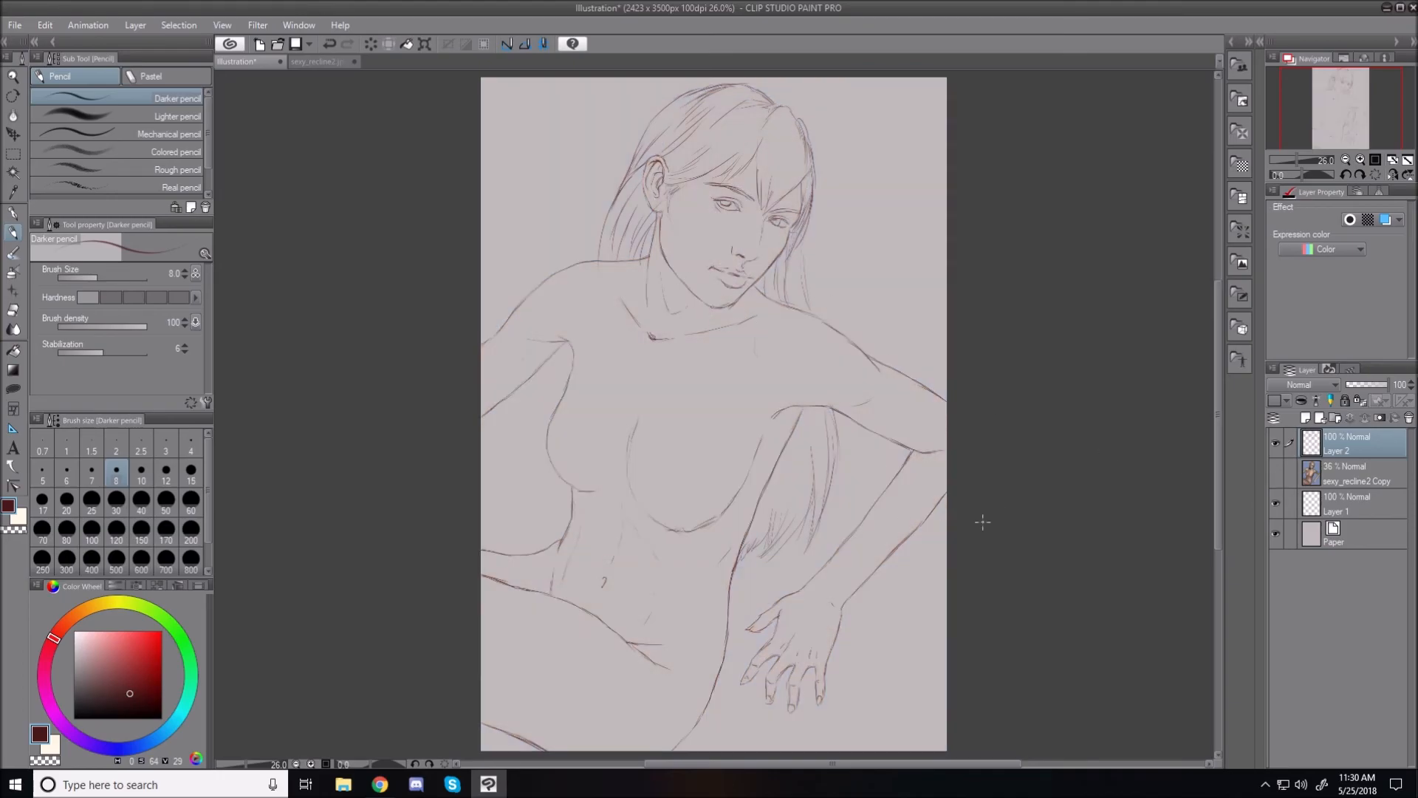
left_click(1278, 476)
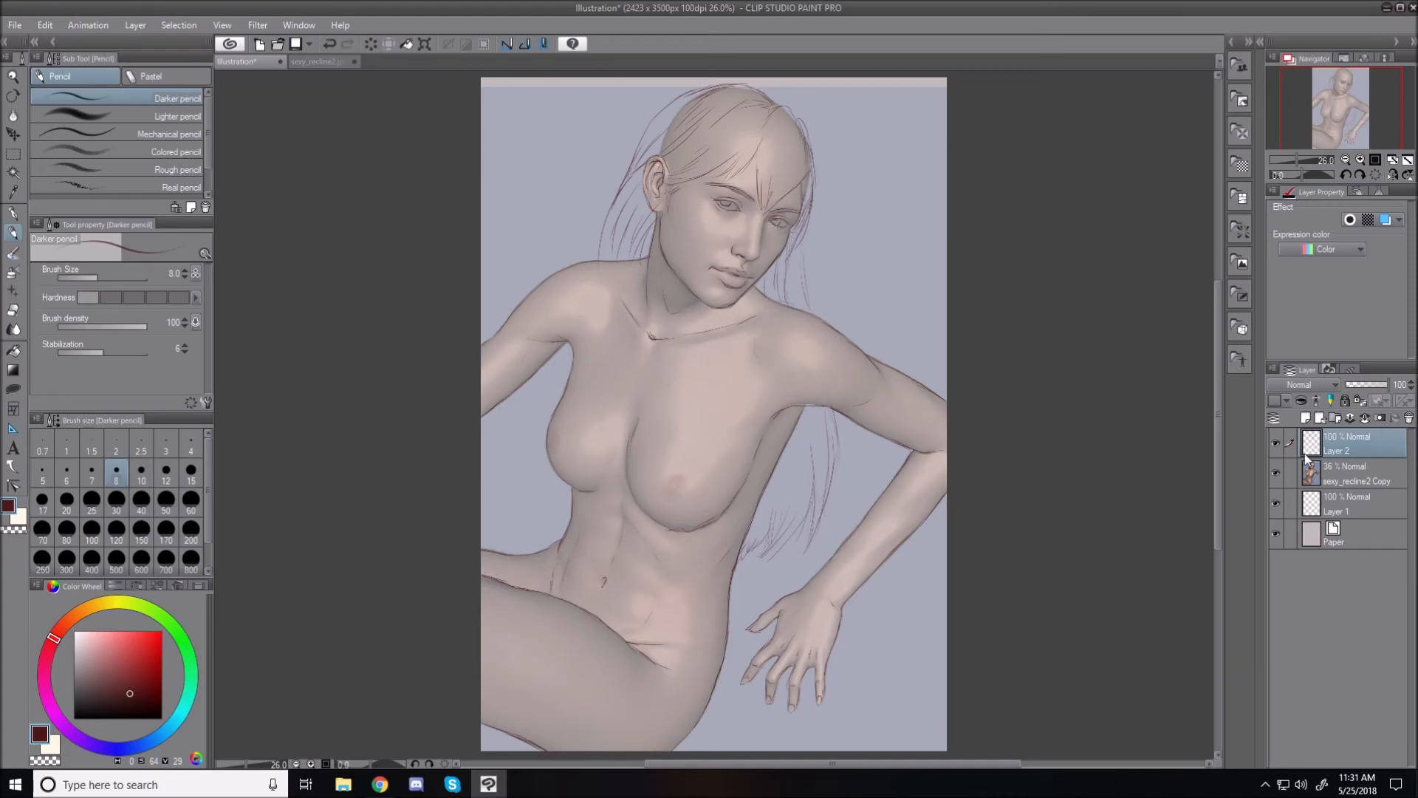
left_click(1275, 476)
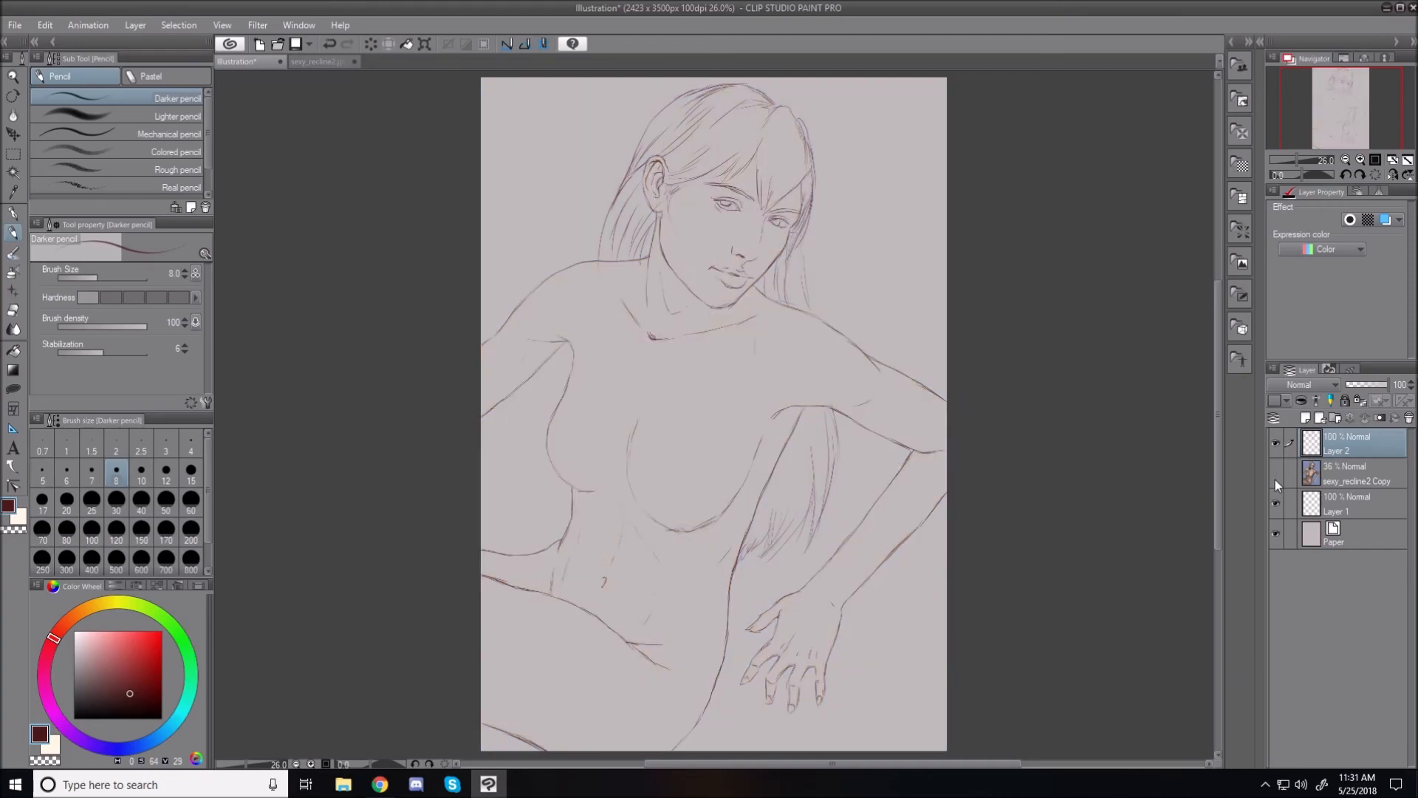
Step: Rename the line drawing layer "sketch" and the empty layer above the paper "background"
double_click(1353, 449)
type("sketch")
key("Return")
left_click(1344, 511)
double_click(1344, 511)
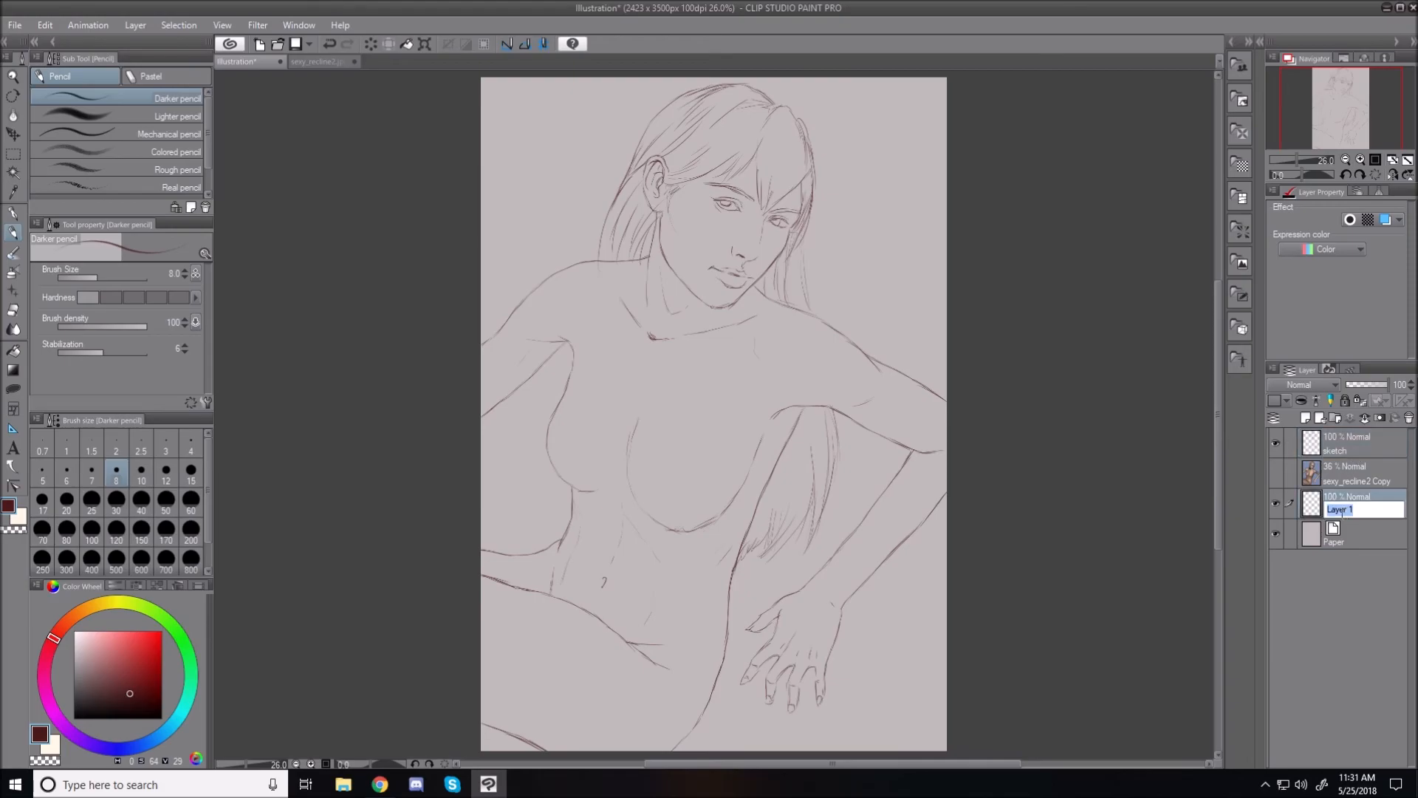
type("background")
key("Return")
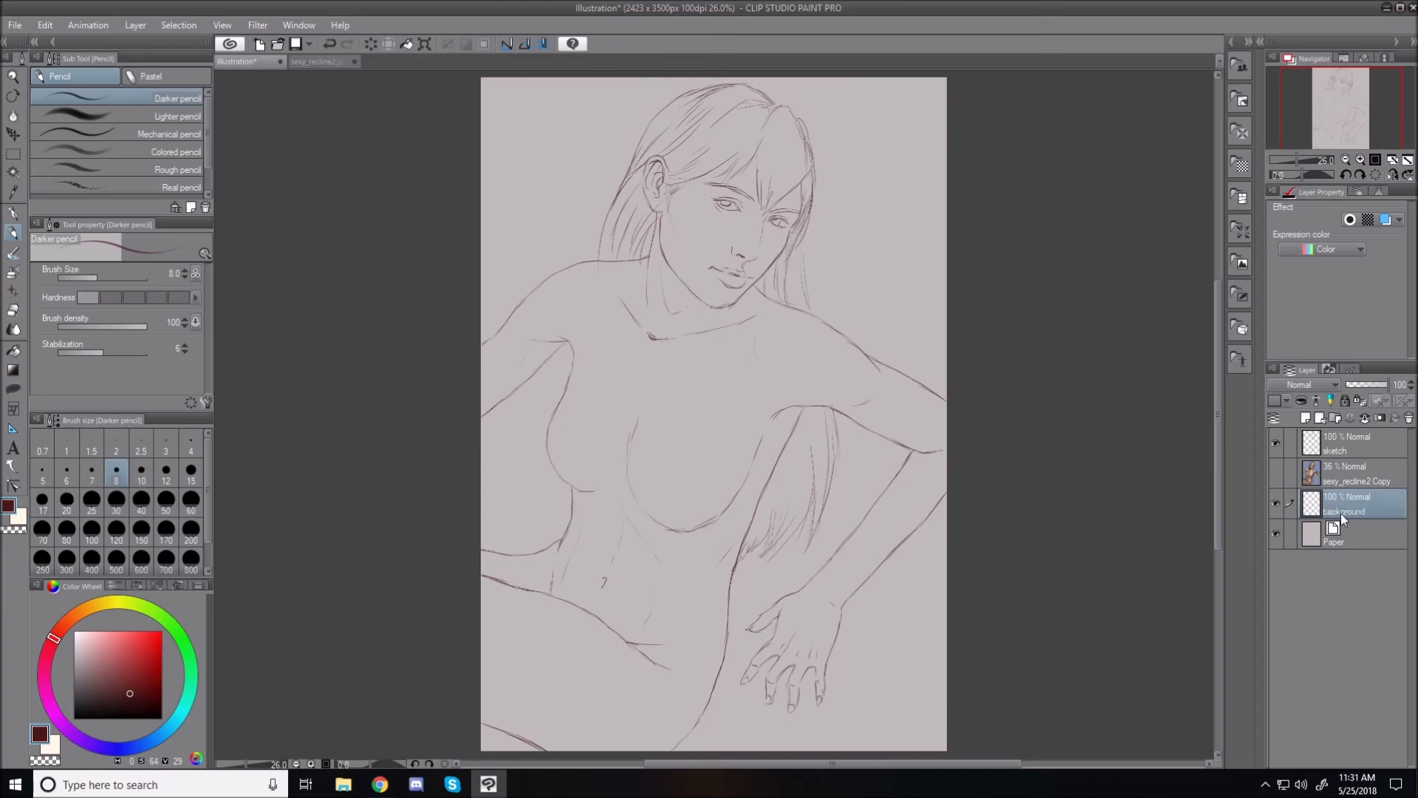
Step: Lower the sketch layer's opacity to 48%
left_click(1340, 450)
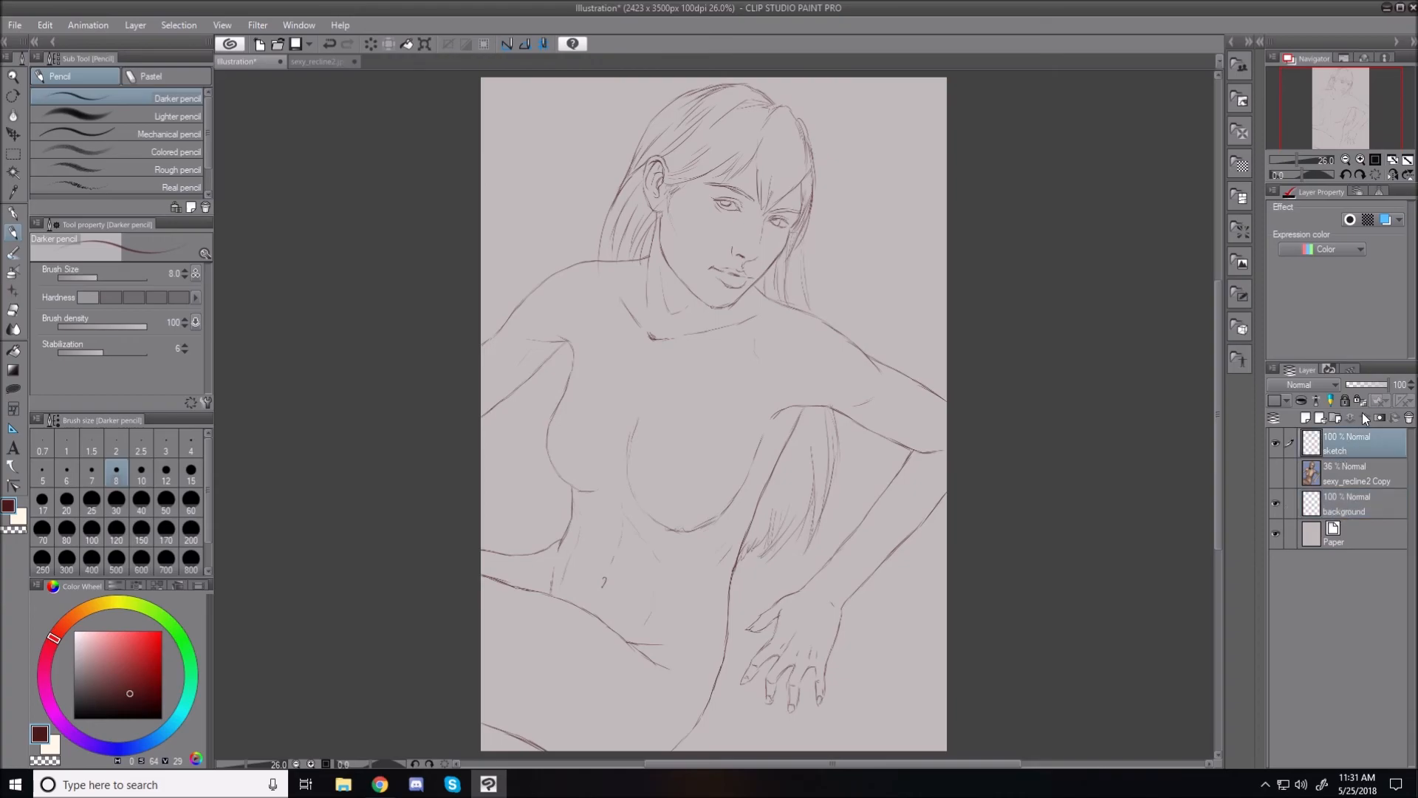
left_click_drag(1384, 382, 1375, 382)
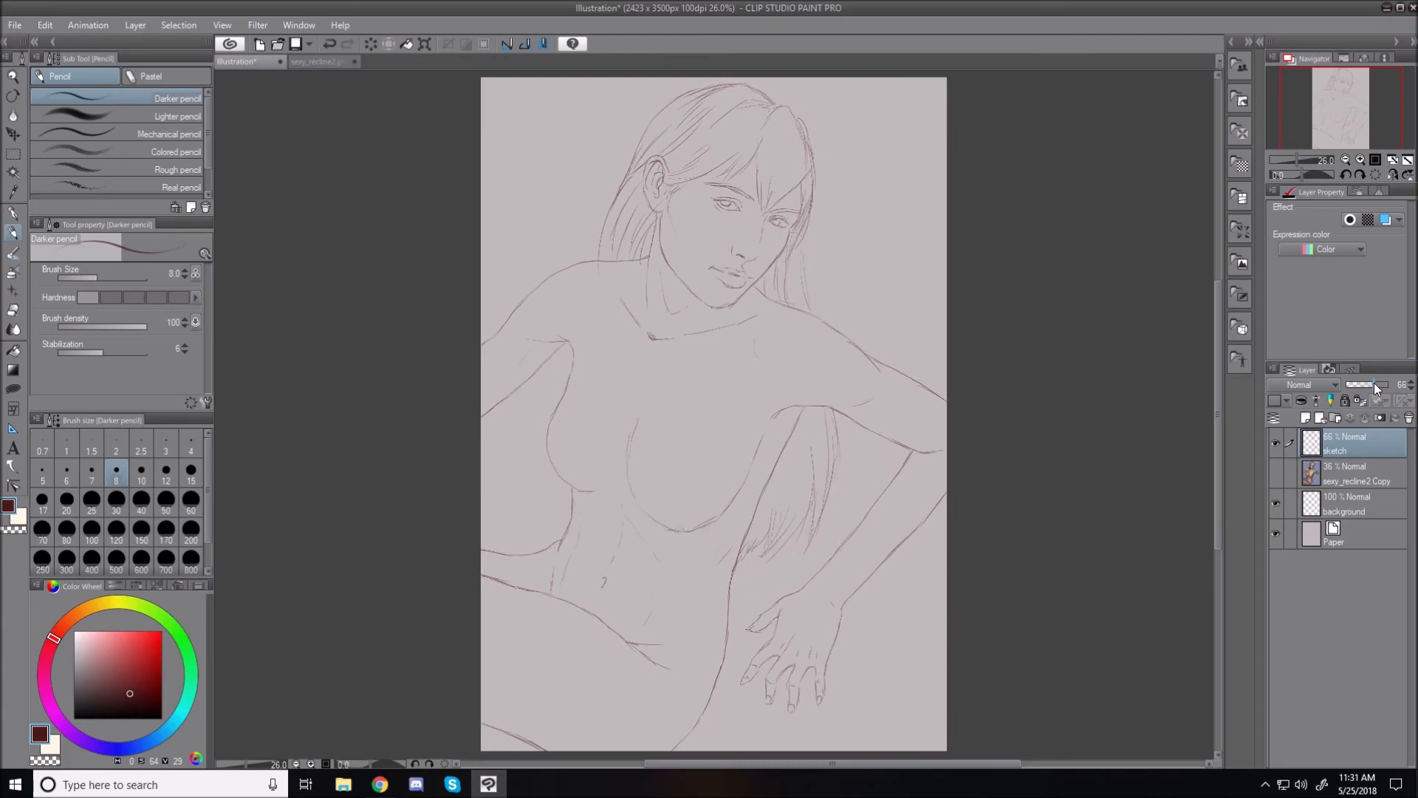
left_click_drag(1359, 383, 1356, 382)
Step: Add a new layer directly beneath the sketch layer and name it "color sin"
left_click(1305, 424)
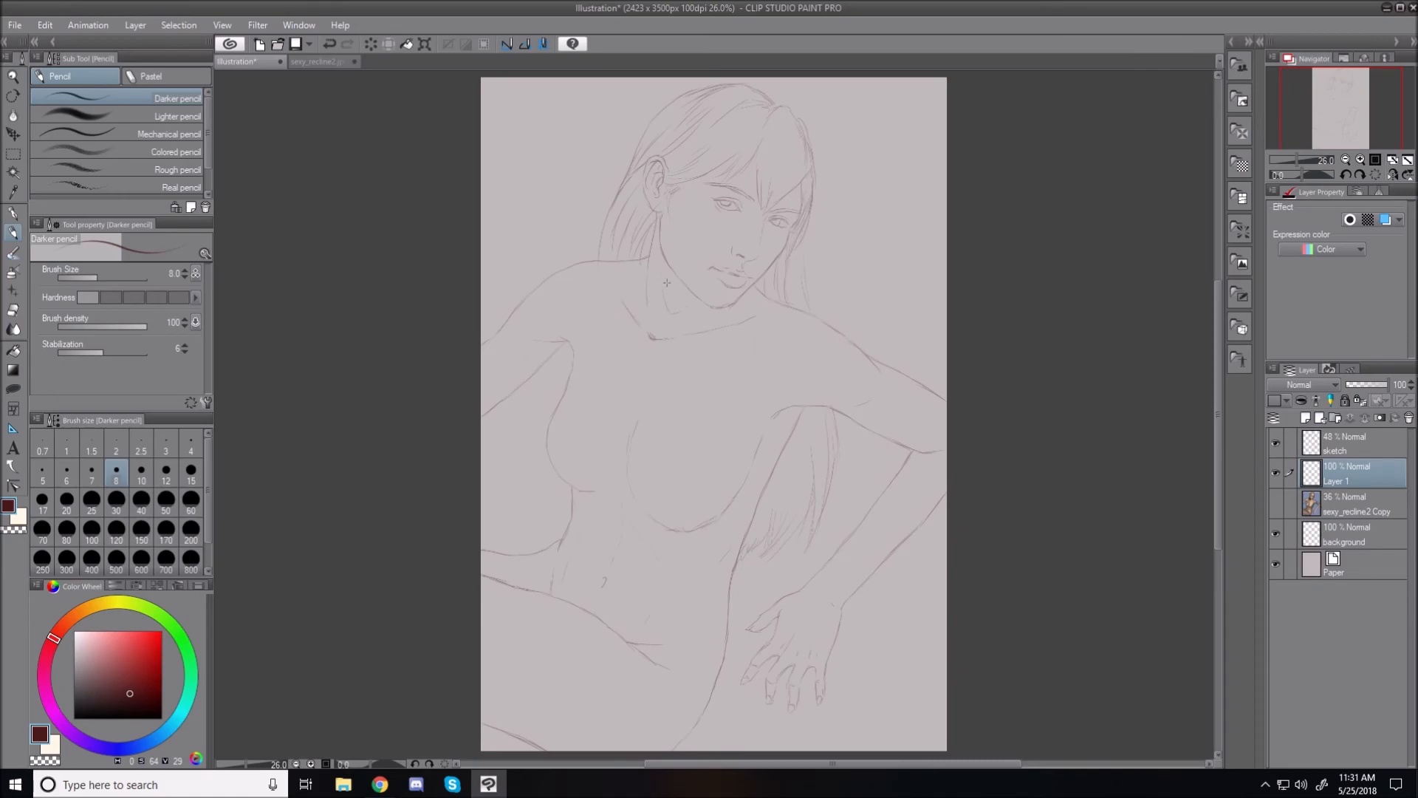
double_click(1343, 480)
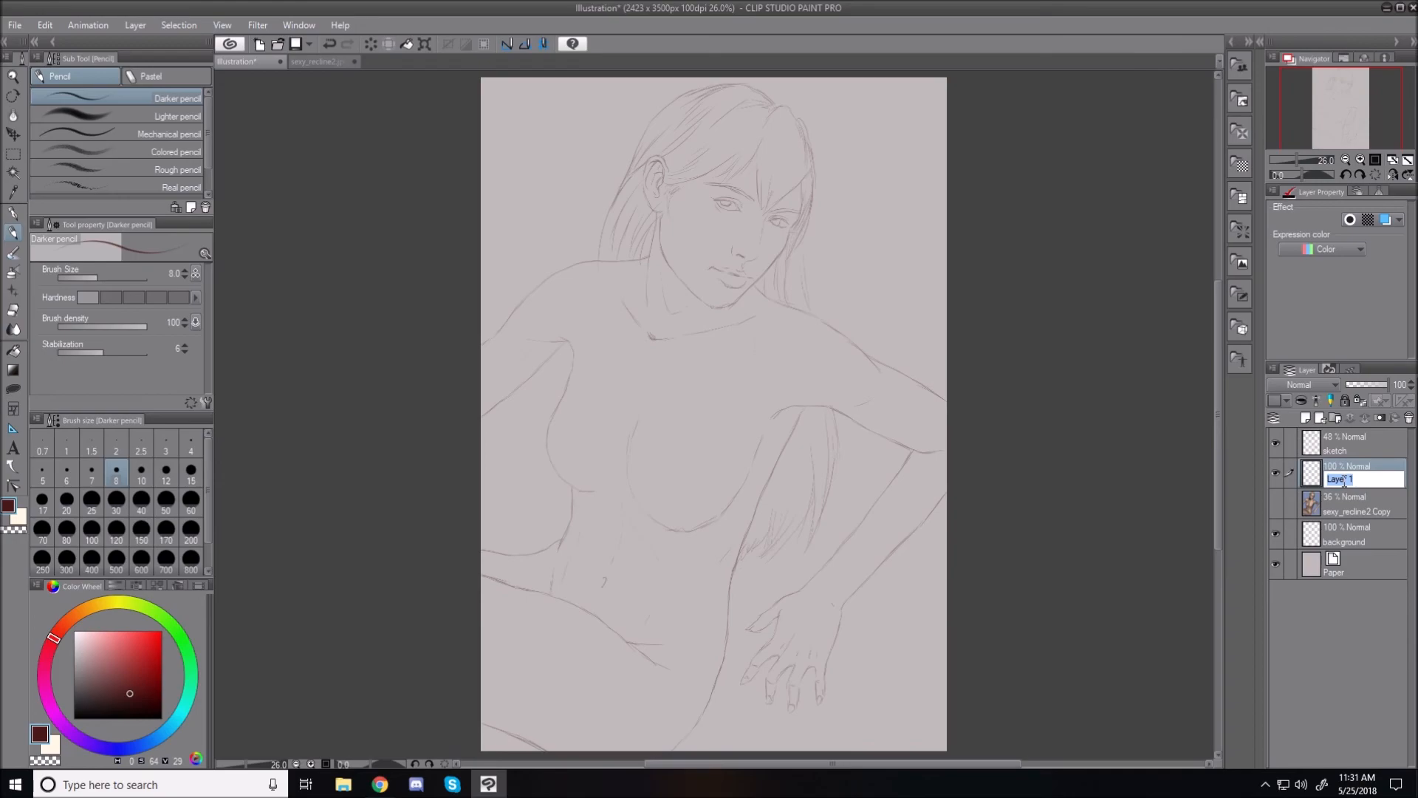
type("colorsin")
key("Return")
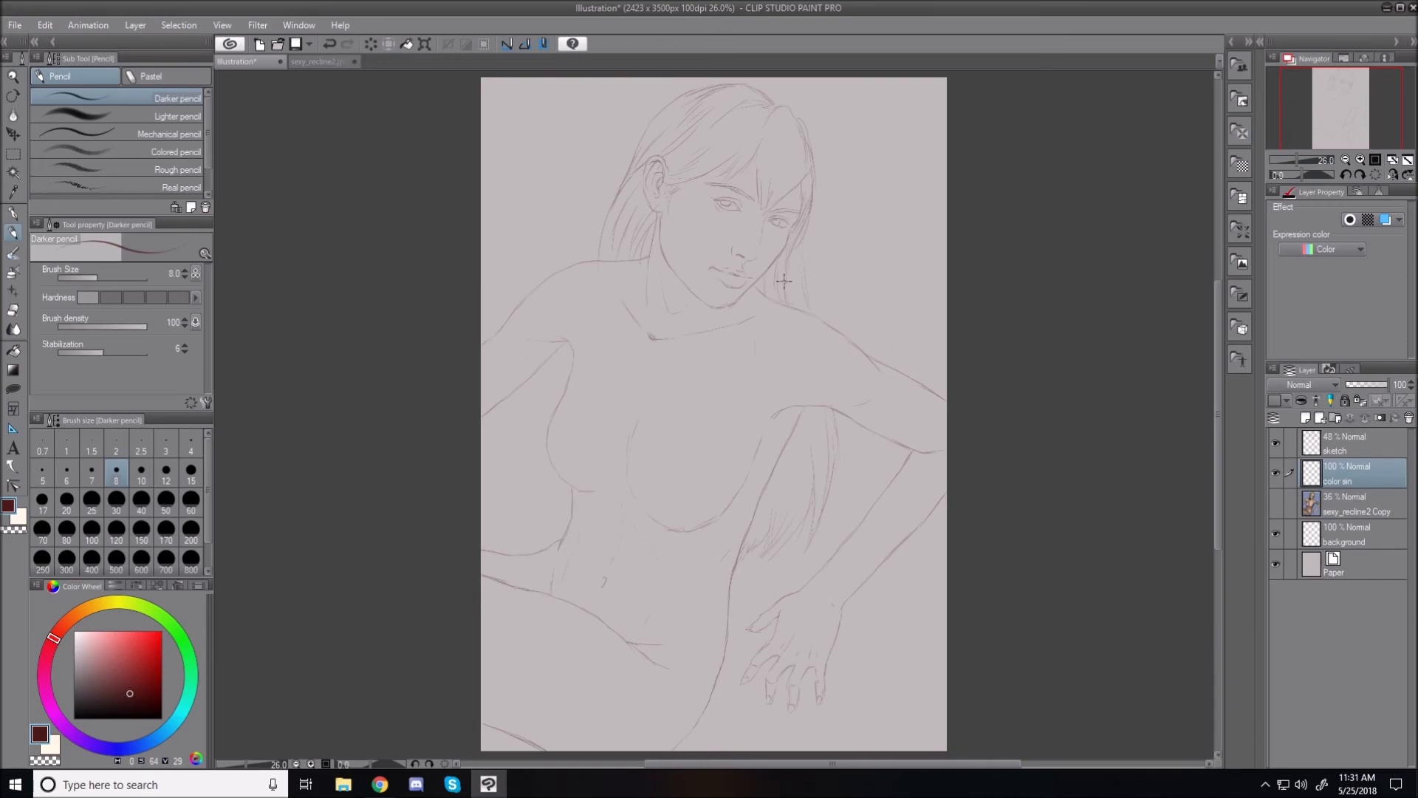
Step: Take the Fill tool set to refer to other layers and choose a light peach skin tone from the standard color set
scroll(787, 281, "up", 1)
scroll(788, 281, "down", 1)
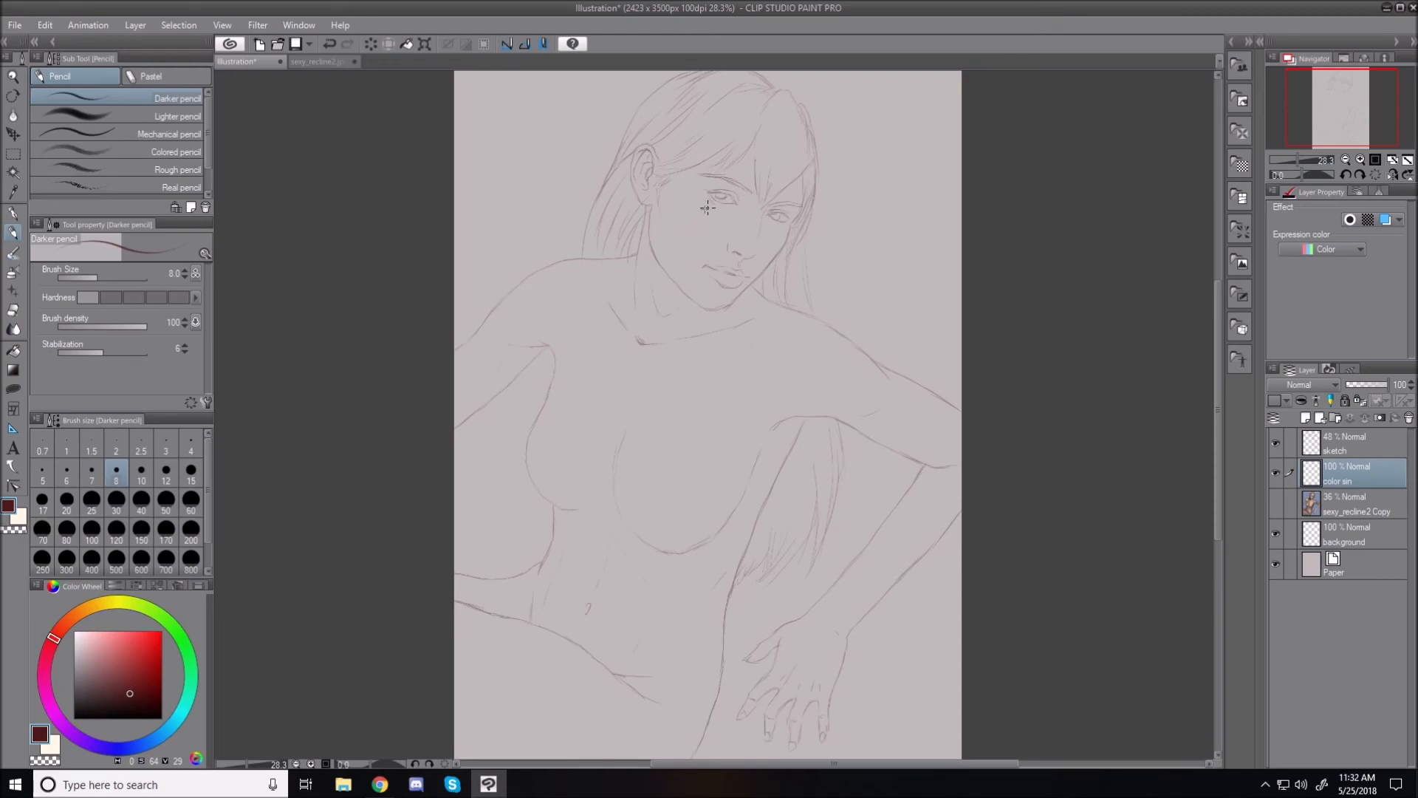
left_click(14, 350)
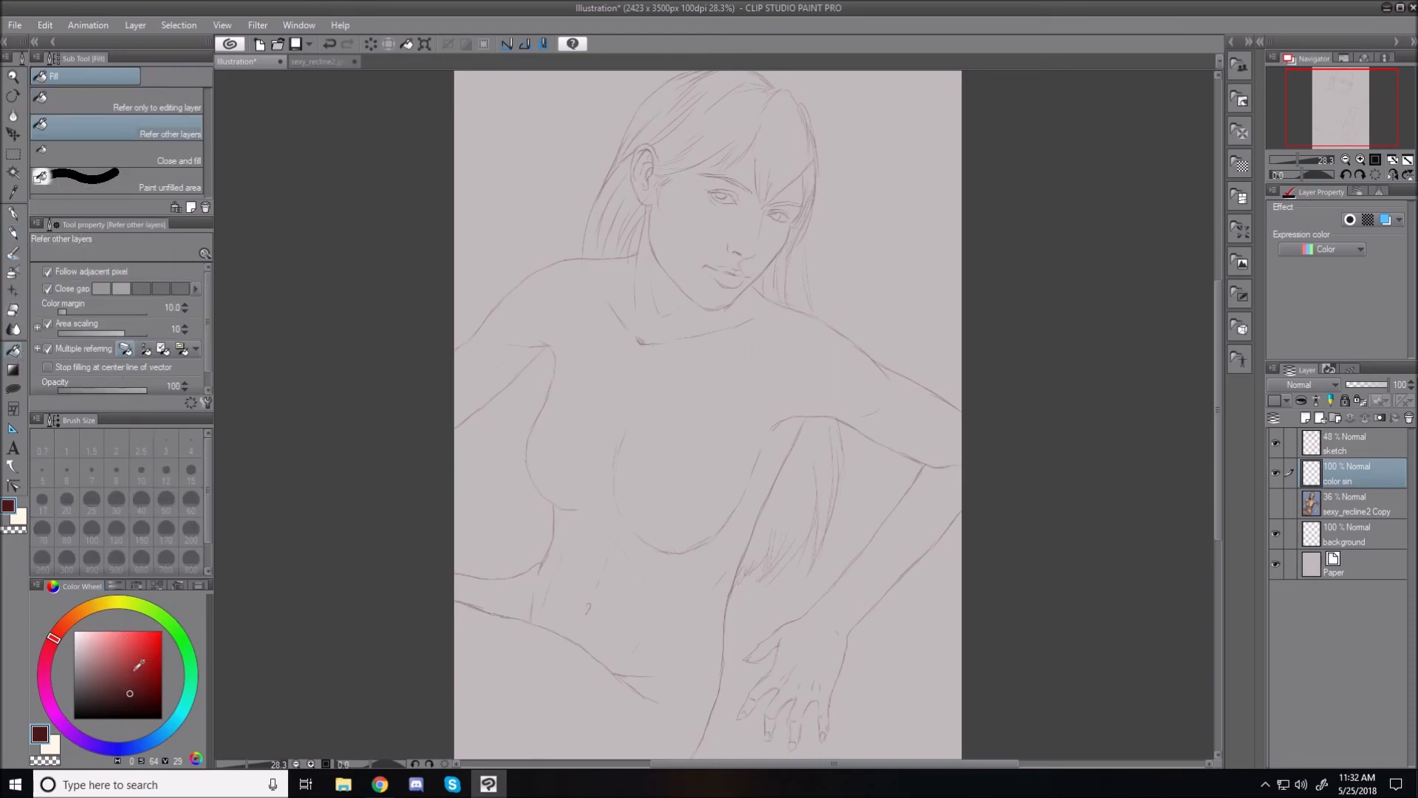
left_click(78, 616)
left_click_drag(131, 678, 127, 662)
left_click(118, 585)
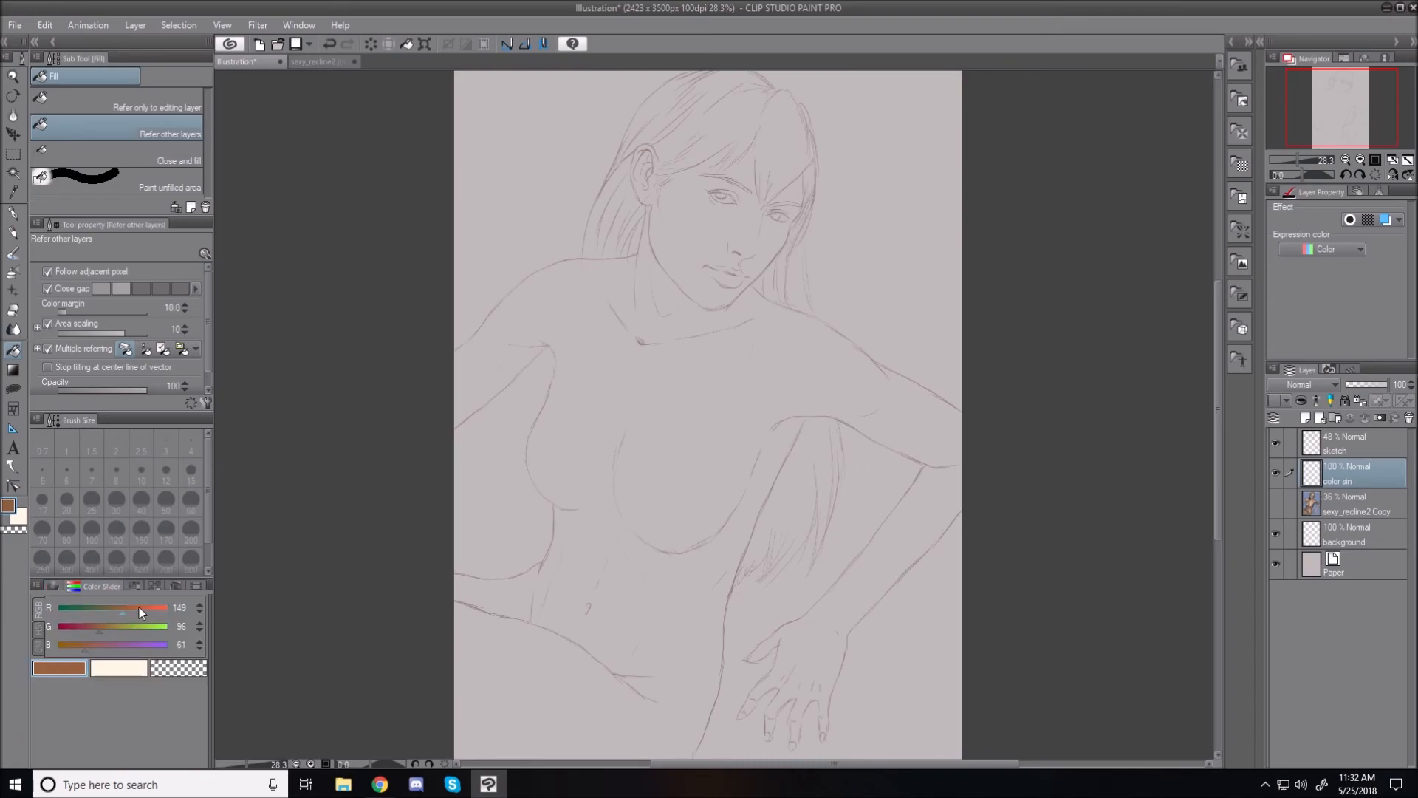
left_click(135, 586)
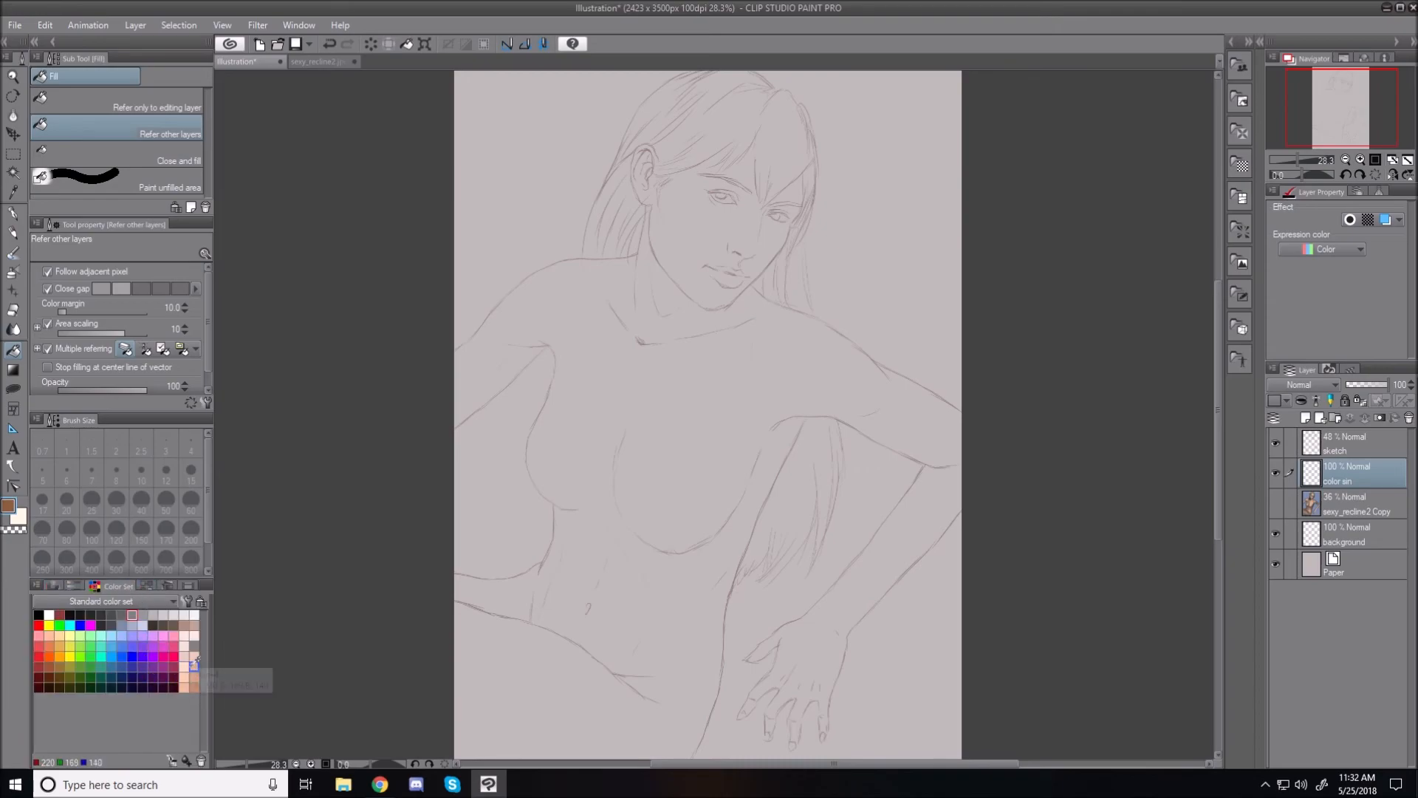
left_click(184, 676)
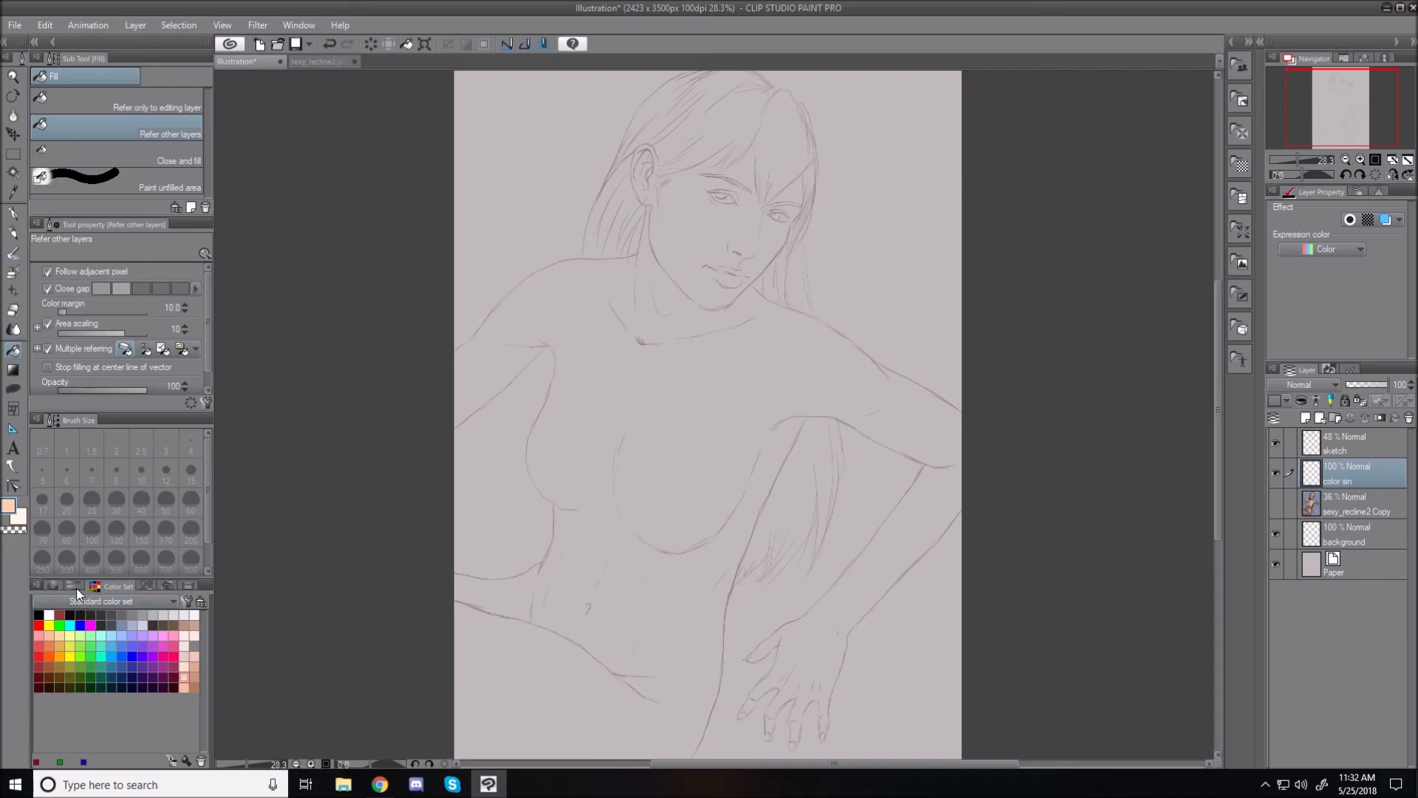
left_click(74, 583)
left_click(57, 584)
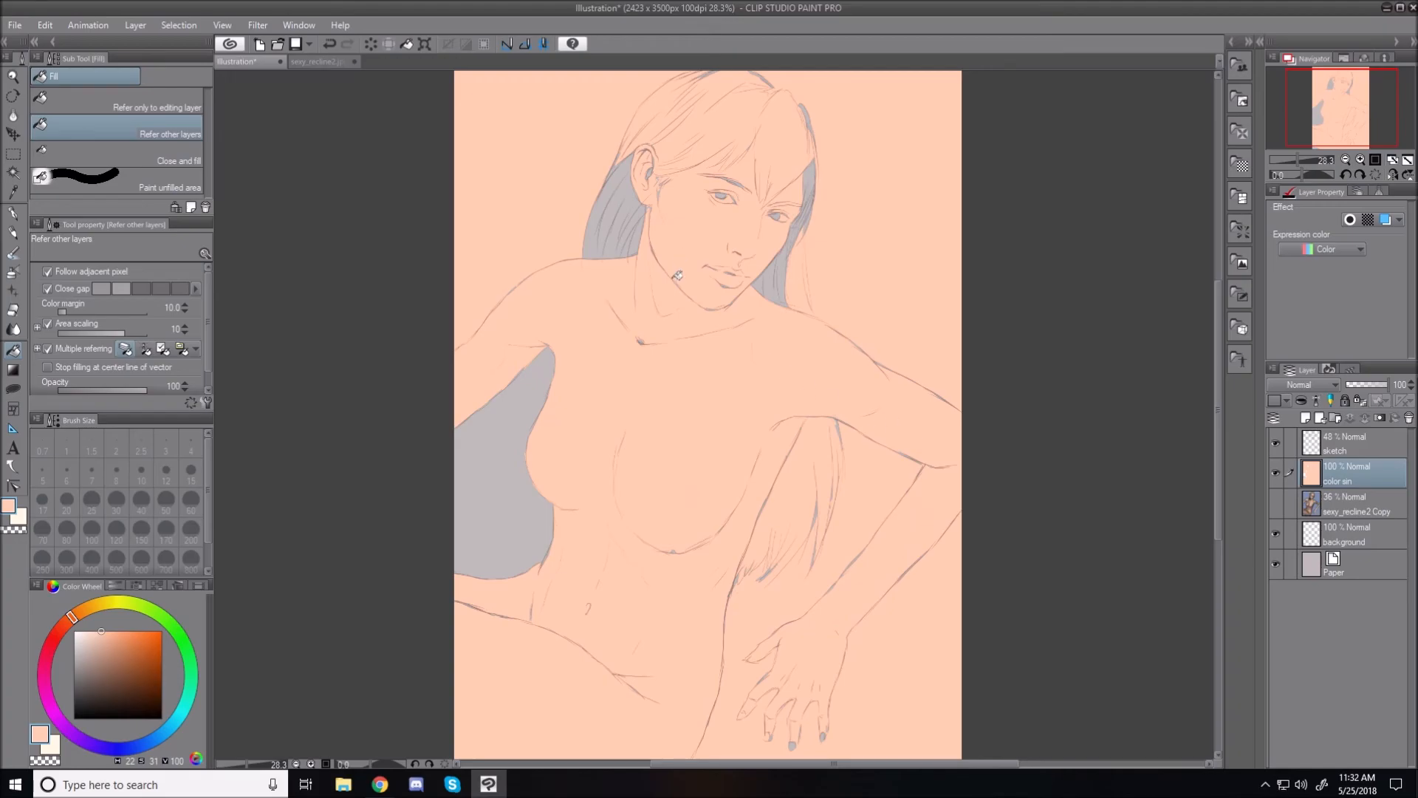
Step: Undo the peach fill that flooded the canvas and switch to the Polyline selection tool
key("ctrl+z")
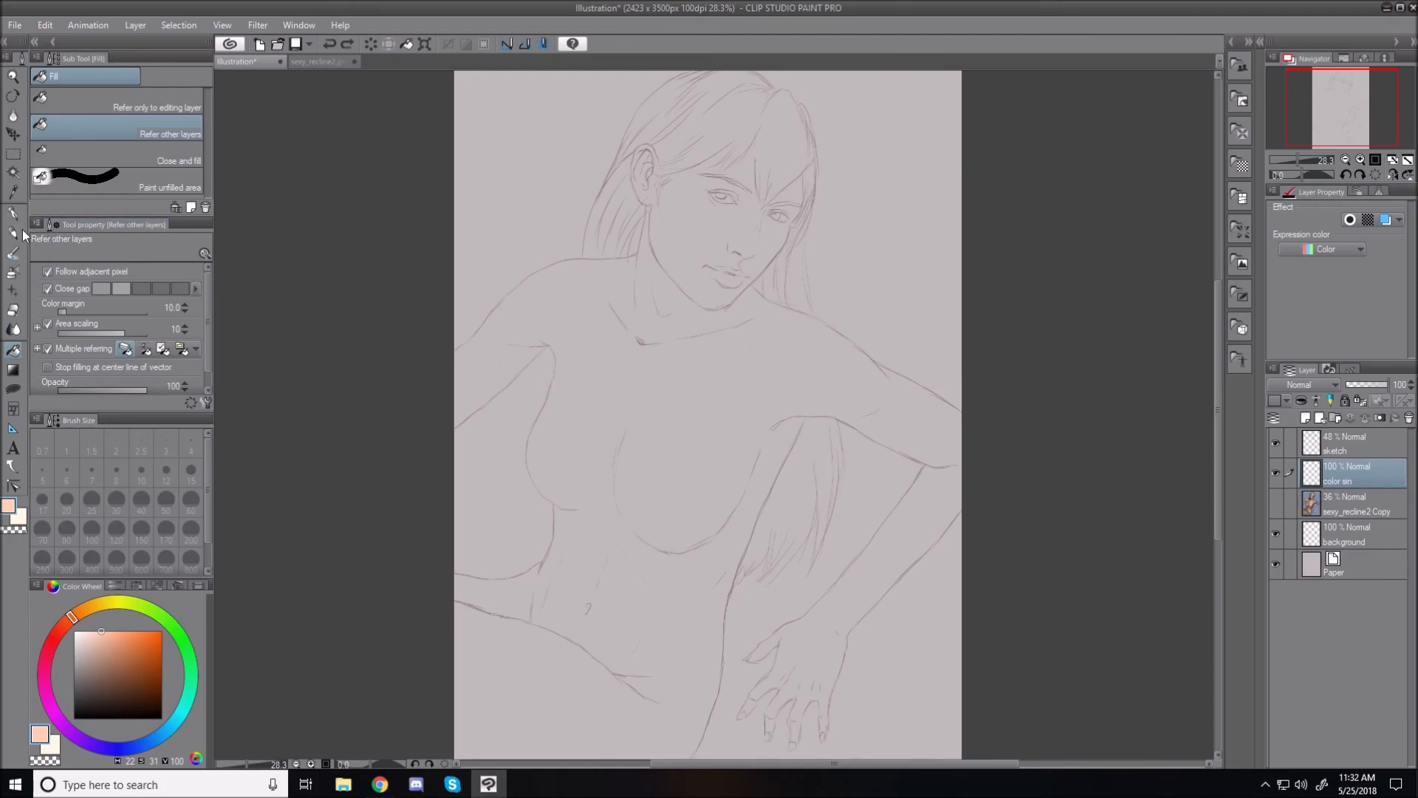
left_click(13, 155)
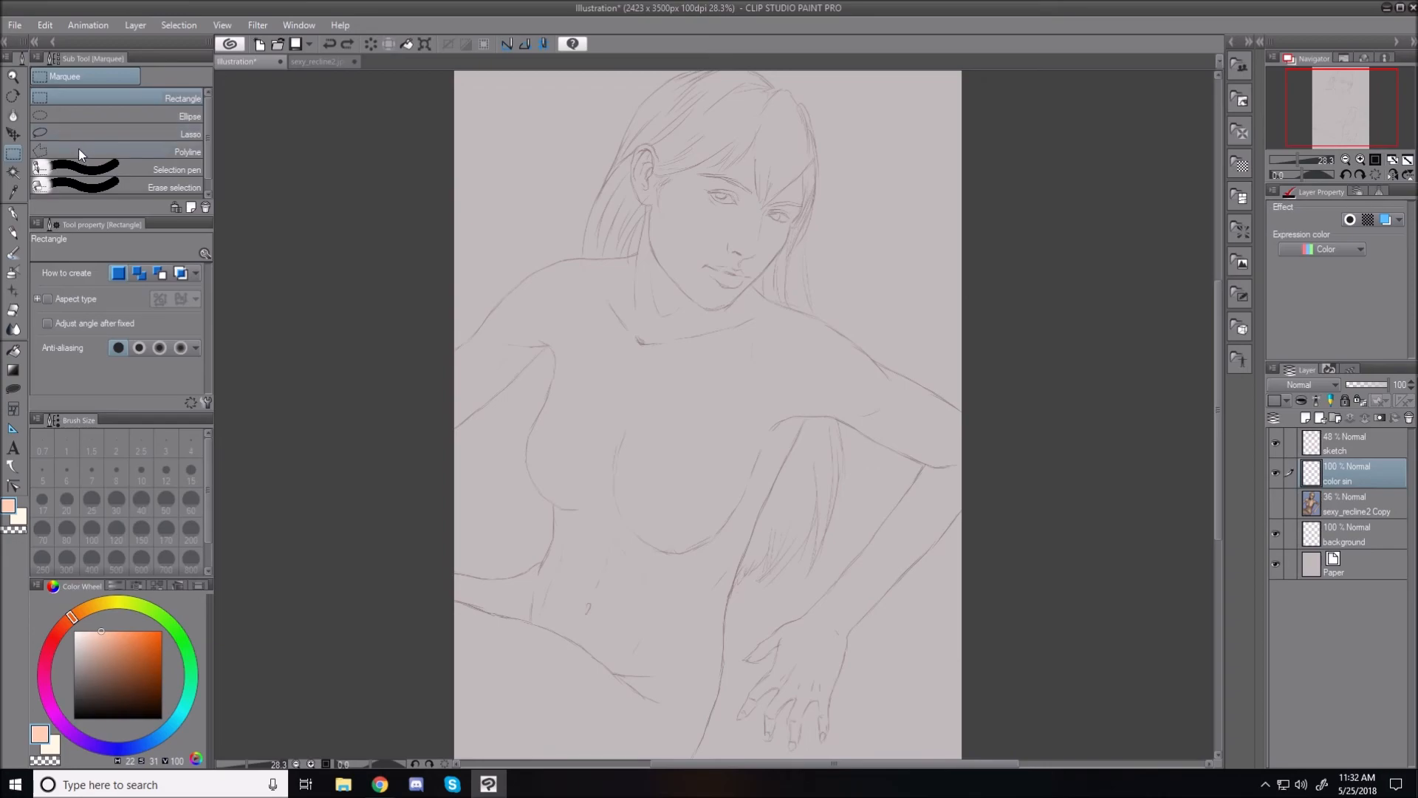
left_click(78, 150)
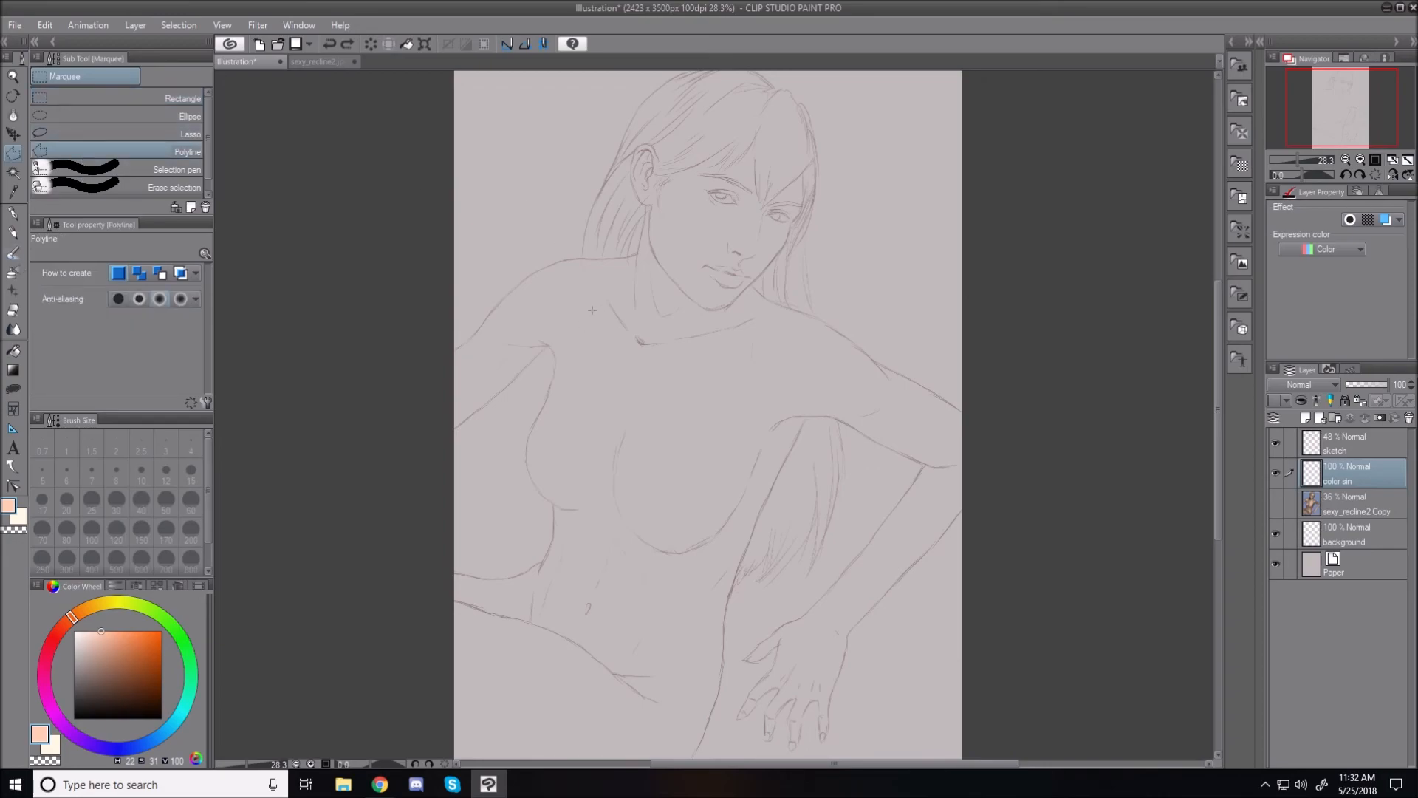
Step: Start a polyline selection at the neck, running around the ear, across the forehead hair and down the far side of the face to the shoulder
scroll(592, 310, "up", 3)
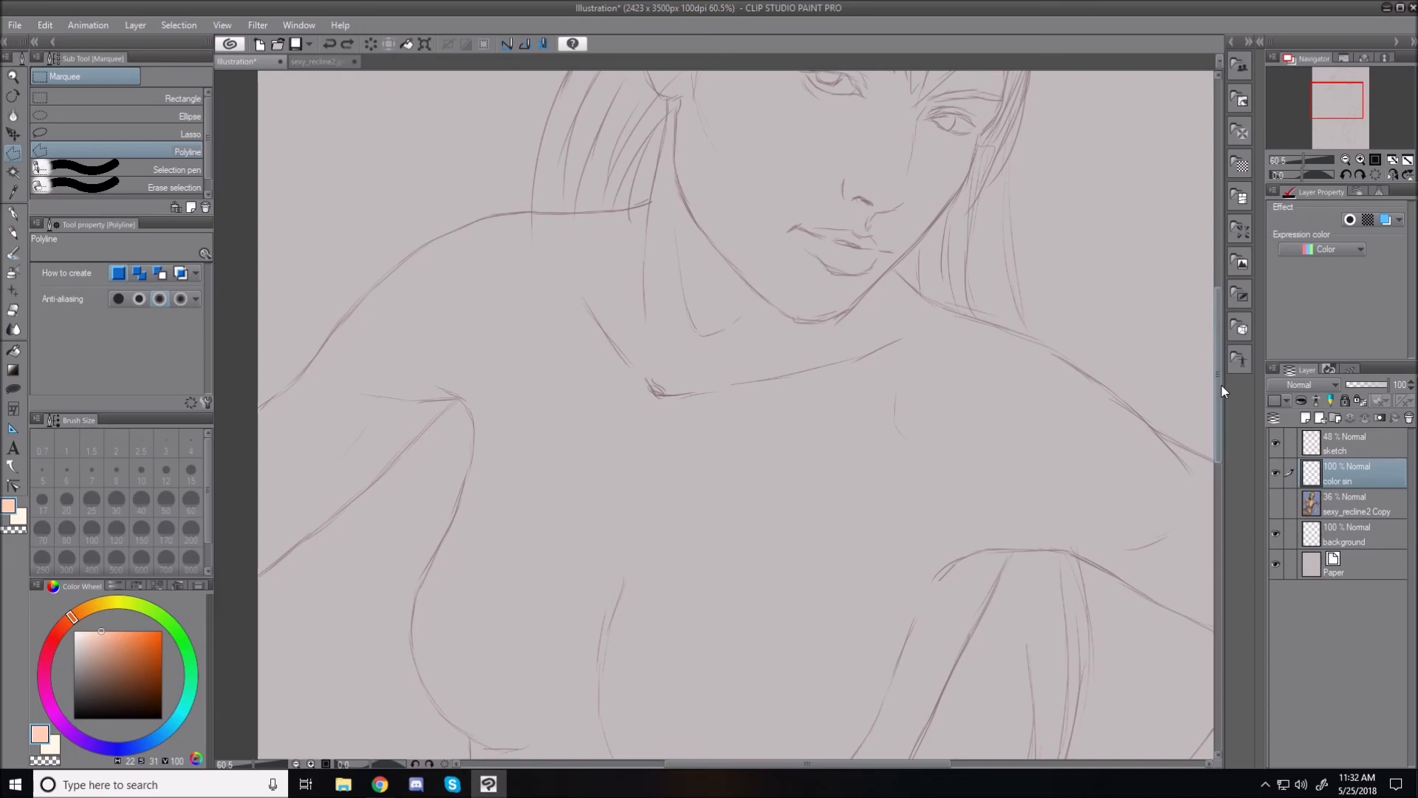
left_click_drag(1223, 392, 1210, 318)
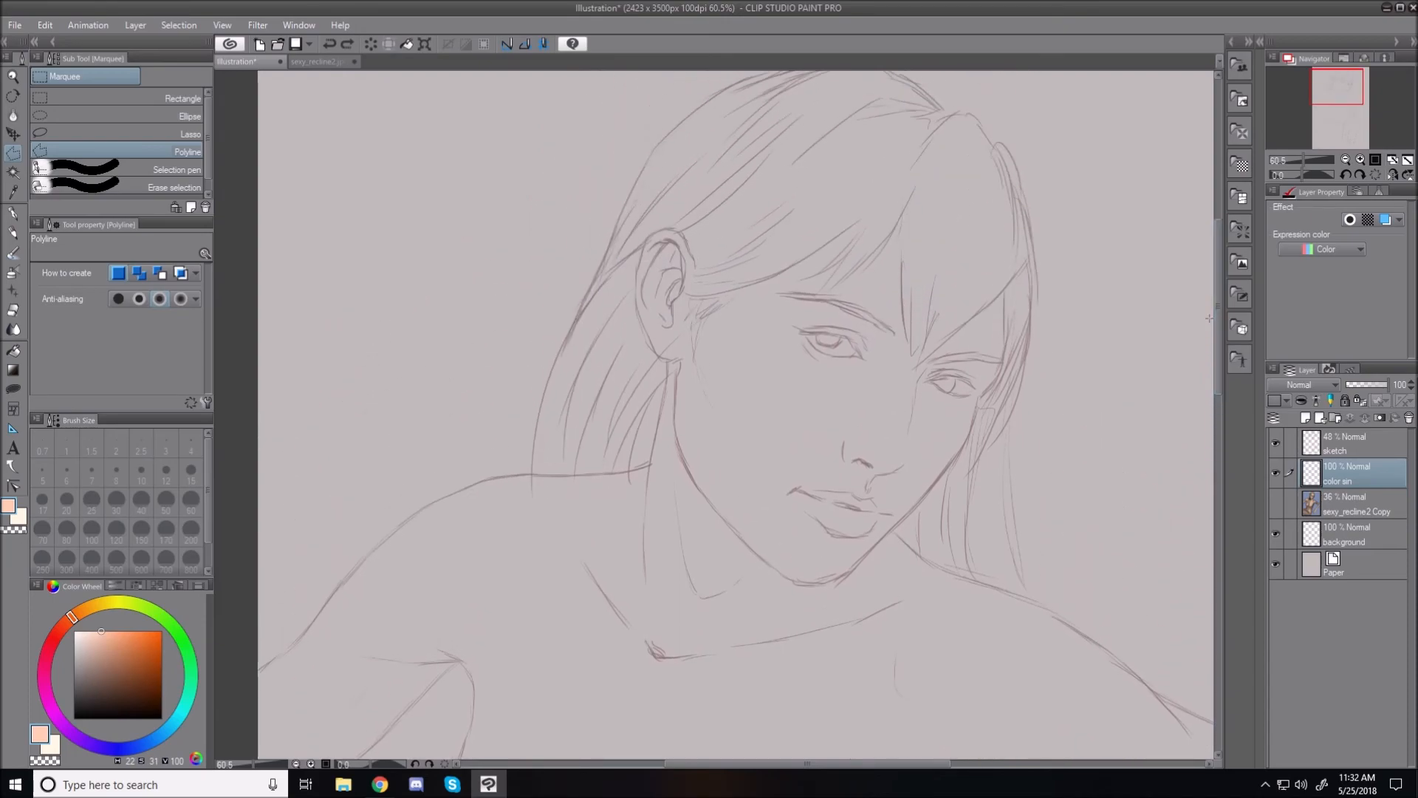
mouse_move(641, 445)
left_mouse_down()
mouse_move(635, 223)
mouse_move(848, 221)
left_mouse_up()
left_click(892, 229)
left_click(901, 183)
left_click(950, 196)
left_click(1006, 268)
left_click(1020, 325)
left_click(973, 547)
left_click(1024, 595)
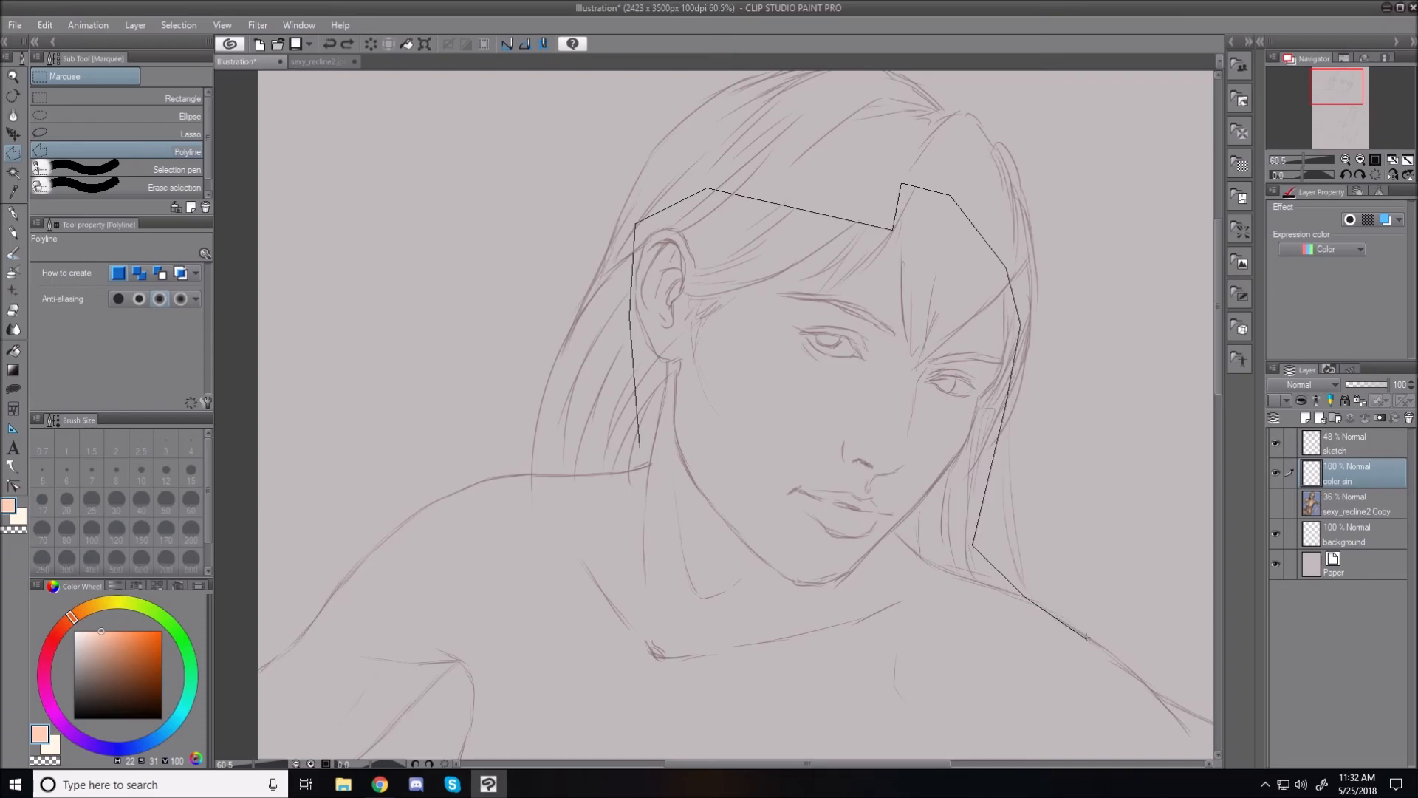
Step: Continue the selection outline along the shoulder and upper arm, past the canvas edge, and back down the outer forearm to the hand
left_click(1099, 645)
left_click(1153, 693)
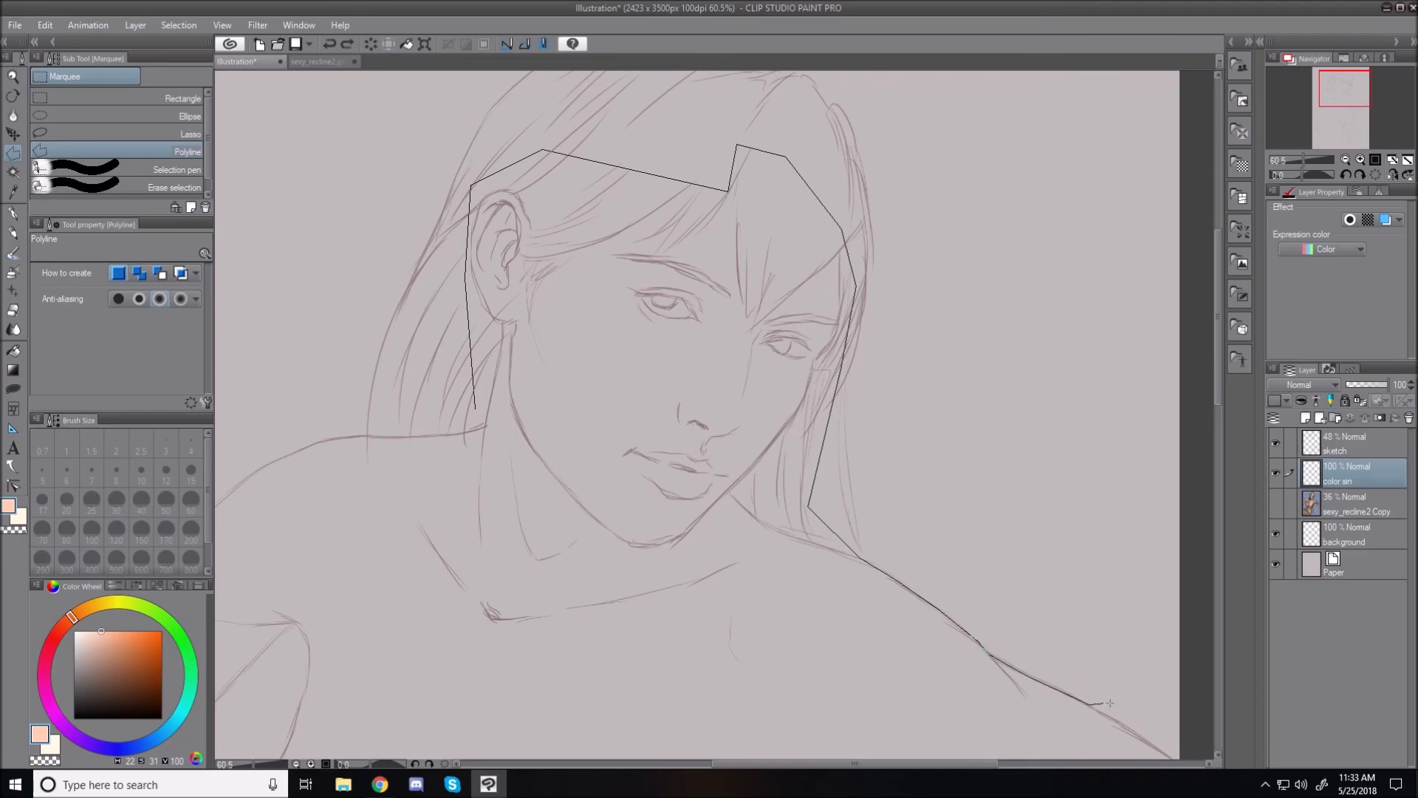
left_click(1183, 752)
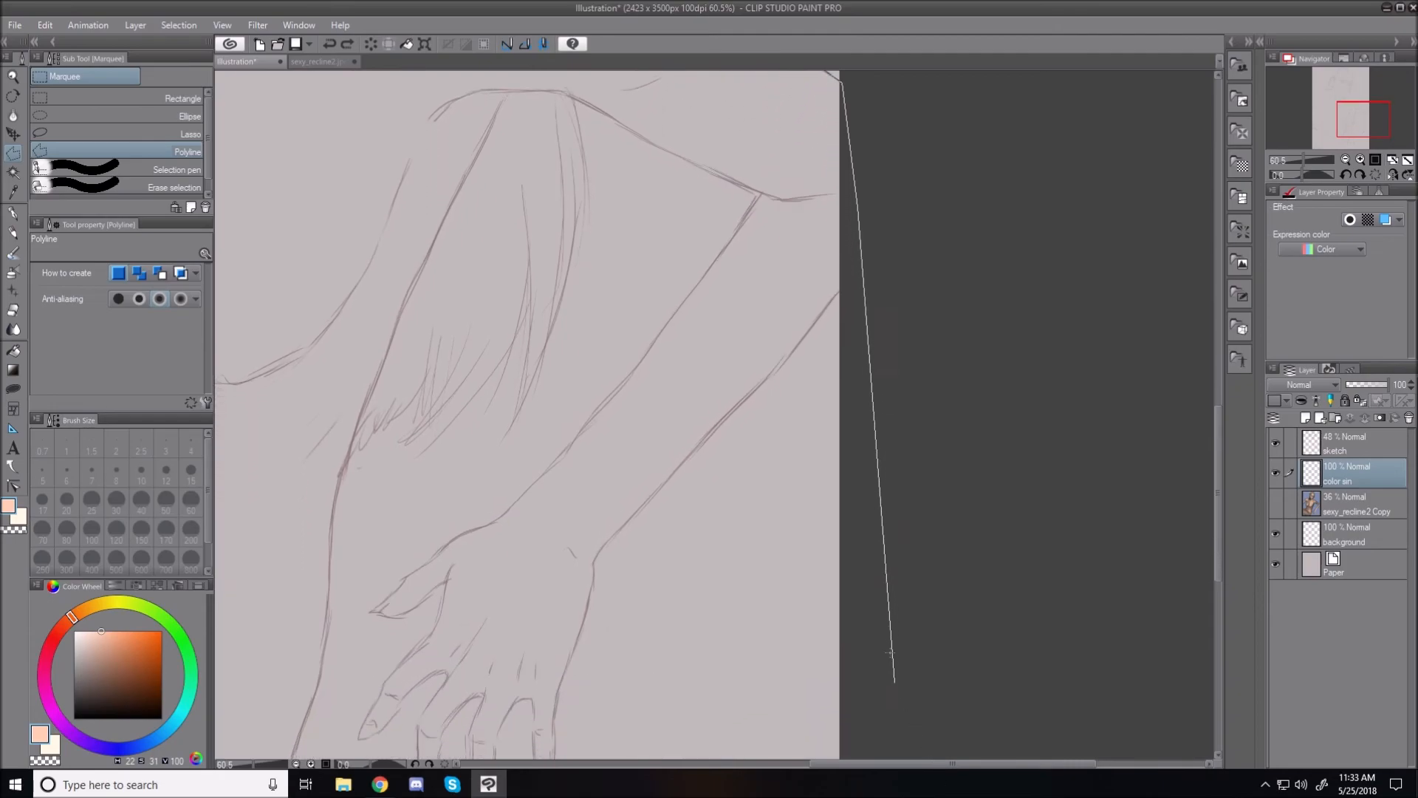
left_click(836, 294)
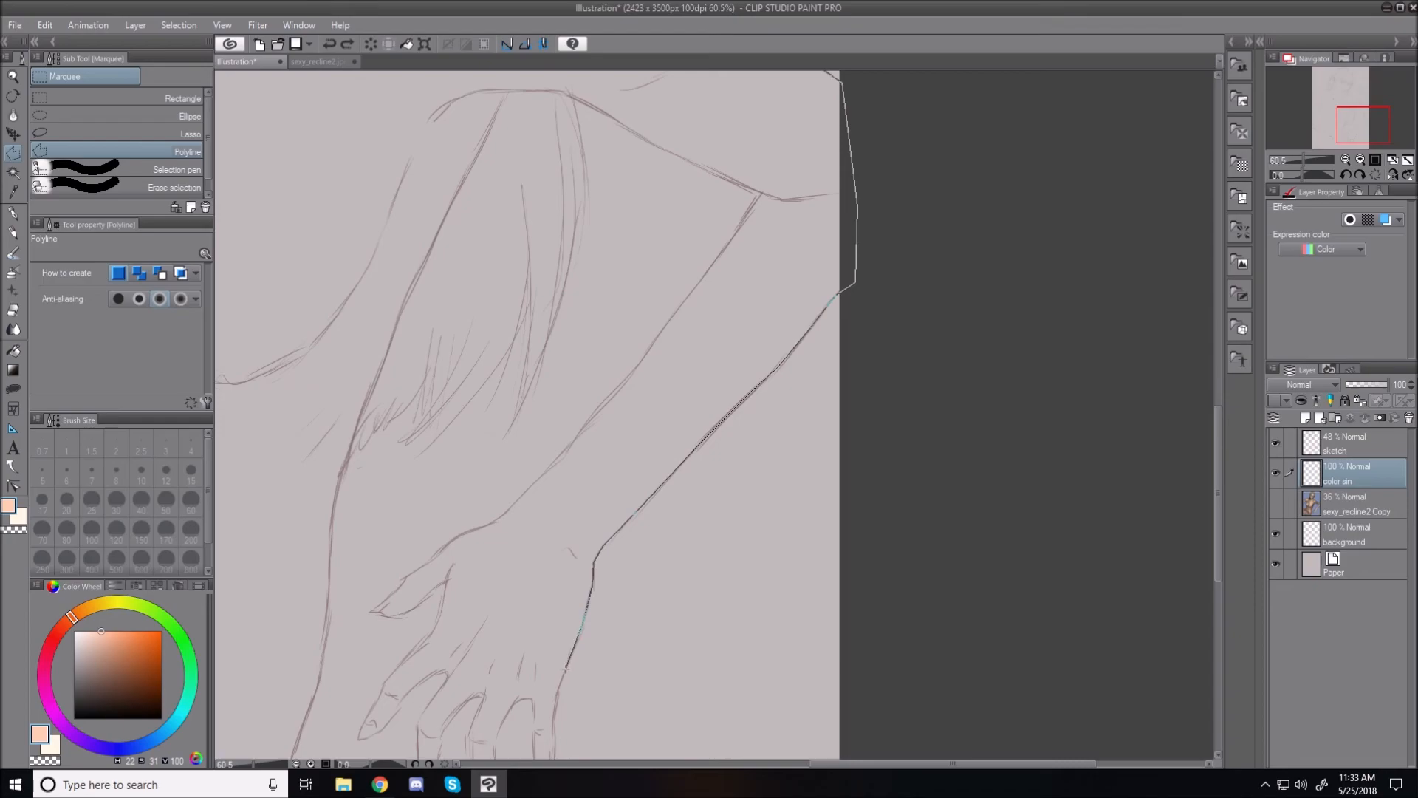
left_click(558, 695)
Step: Trace the selection outline around each finger of the hand up to the base of the thumb
scroll(583, 709, "down", 3)
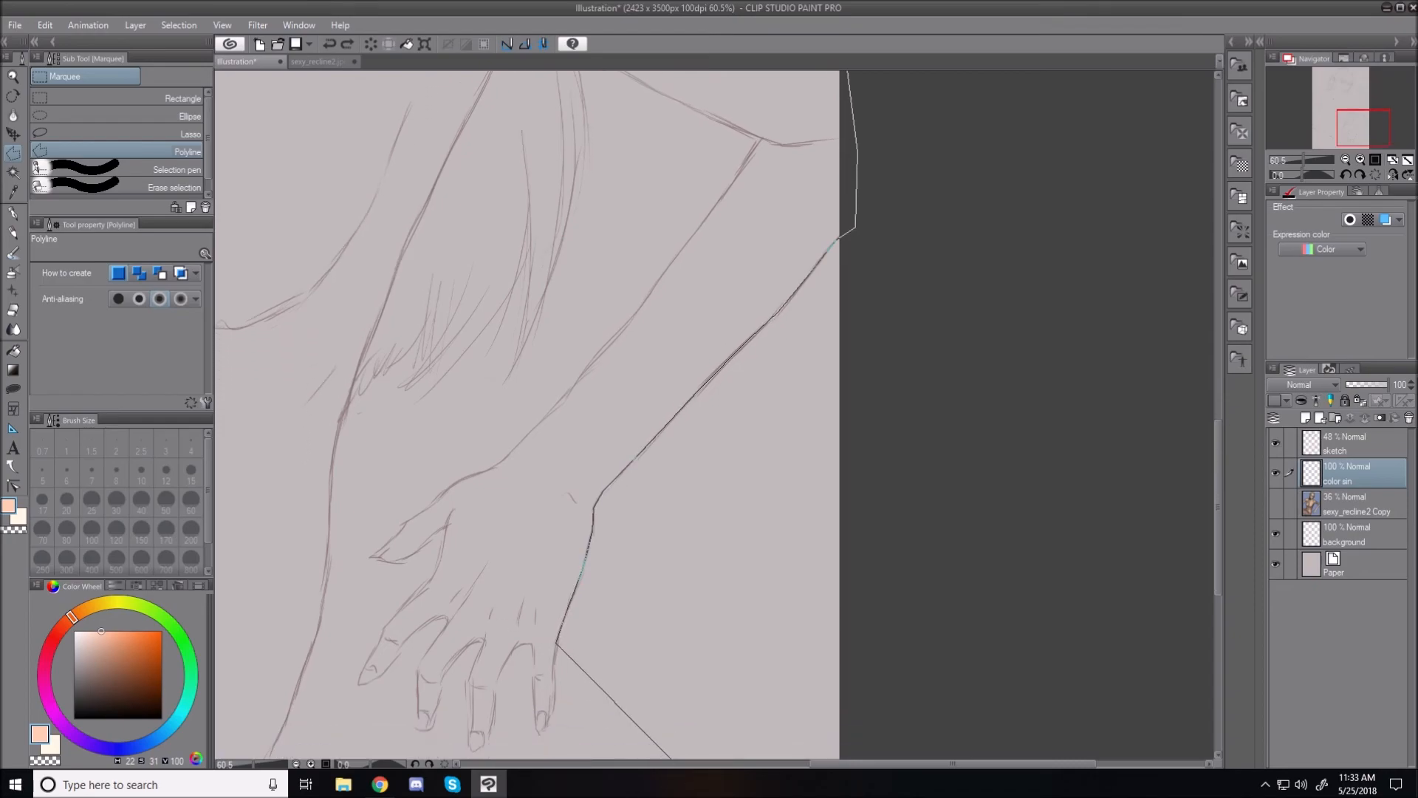
scroll(687, 687, "down", 1)
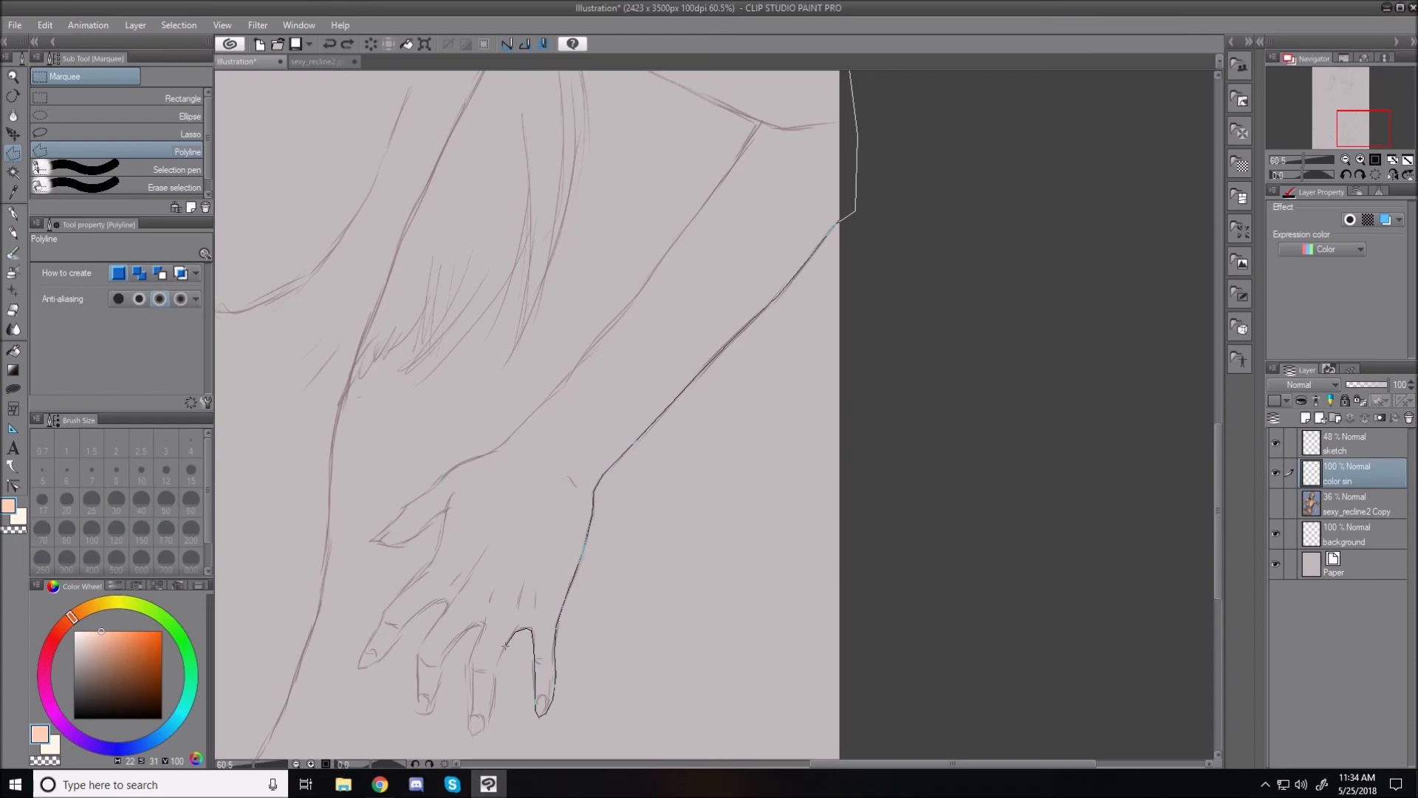
left_click(496, 677)
left_click(469, 726)
left_click(478, 625)
left_click(418, 709)
left_click(419, 650)
left_click(441, 602)
left_click(360, 660)
left_click(383, 612)
left_click(402, 592)
left_click(426, 568)
left_click(439, 549)
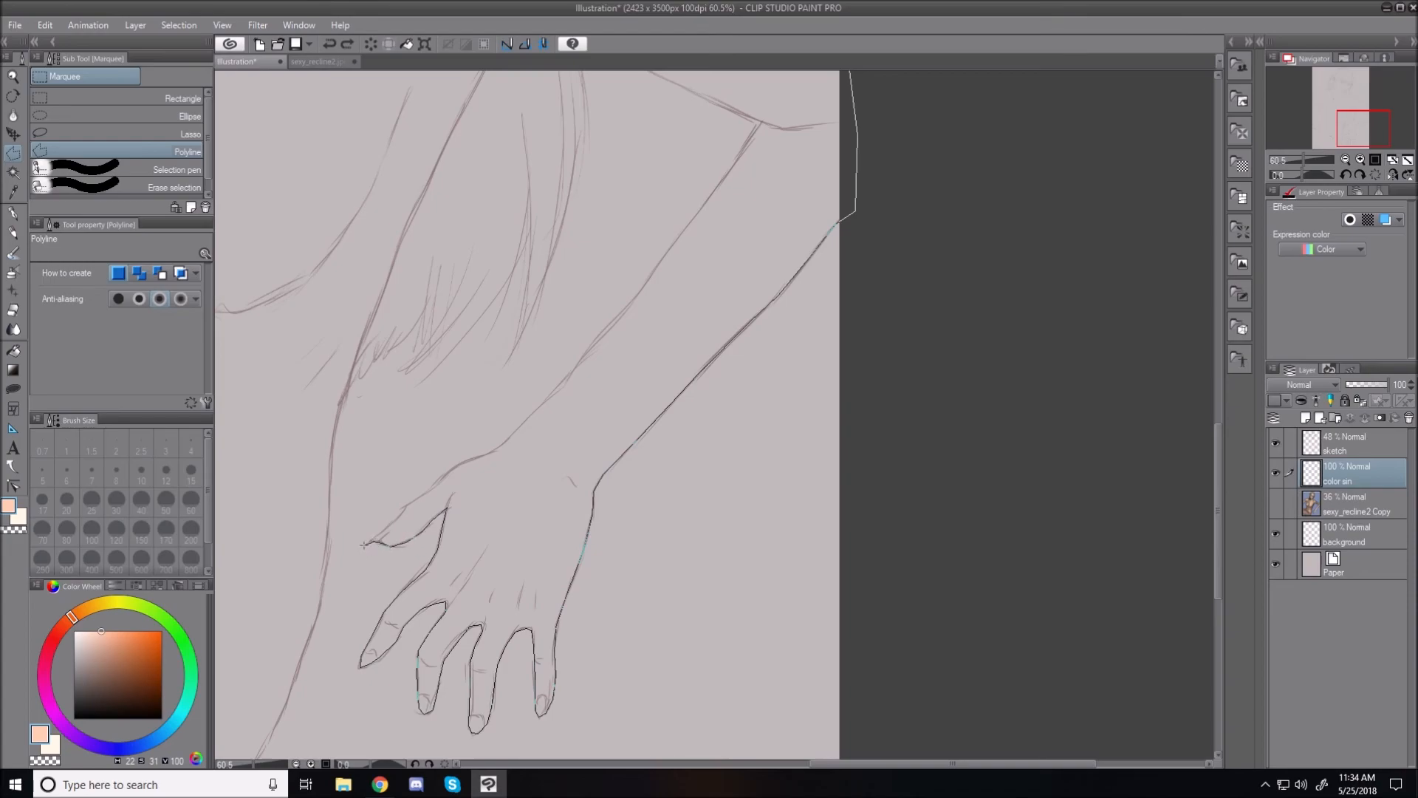
Step: Continue the selection outline around the thumb and up the inner forearm to the elbow crease
left_click(367, 542)
left_click(454, 464)
left_click(500, 441)
left_click(568, 374)
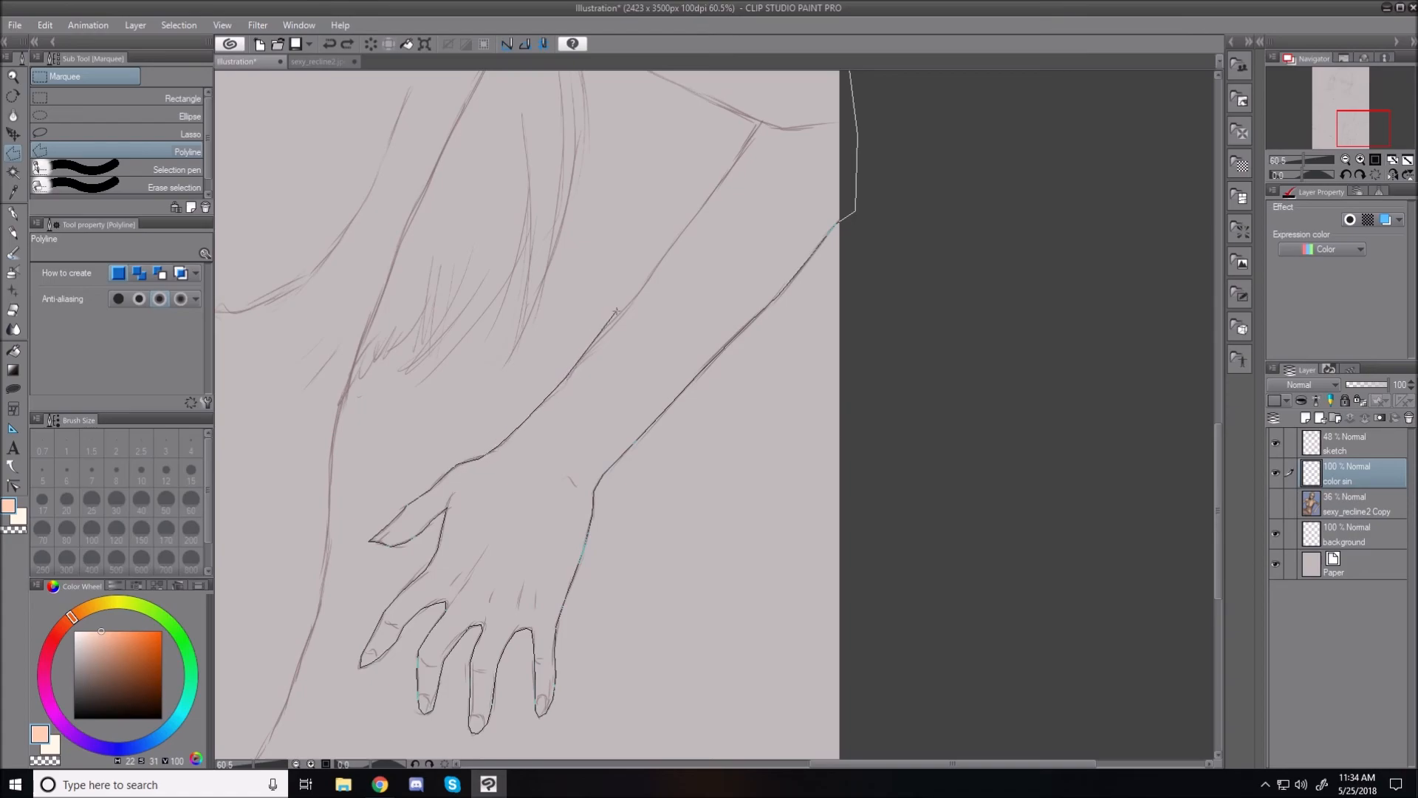
left_click(664, 255)
left_click(761, 124)
Step: Trace the selection along the underside of the upper arm to the armpit and down that side of the torso to the waist
scroll(762, 114, "up", 5)
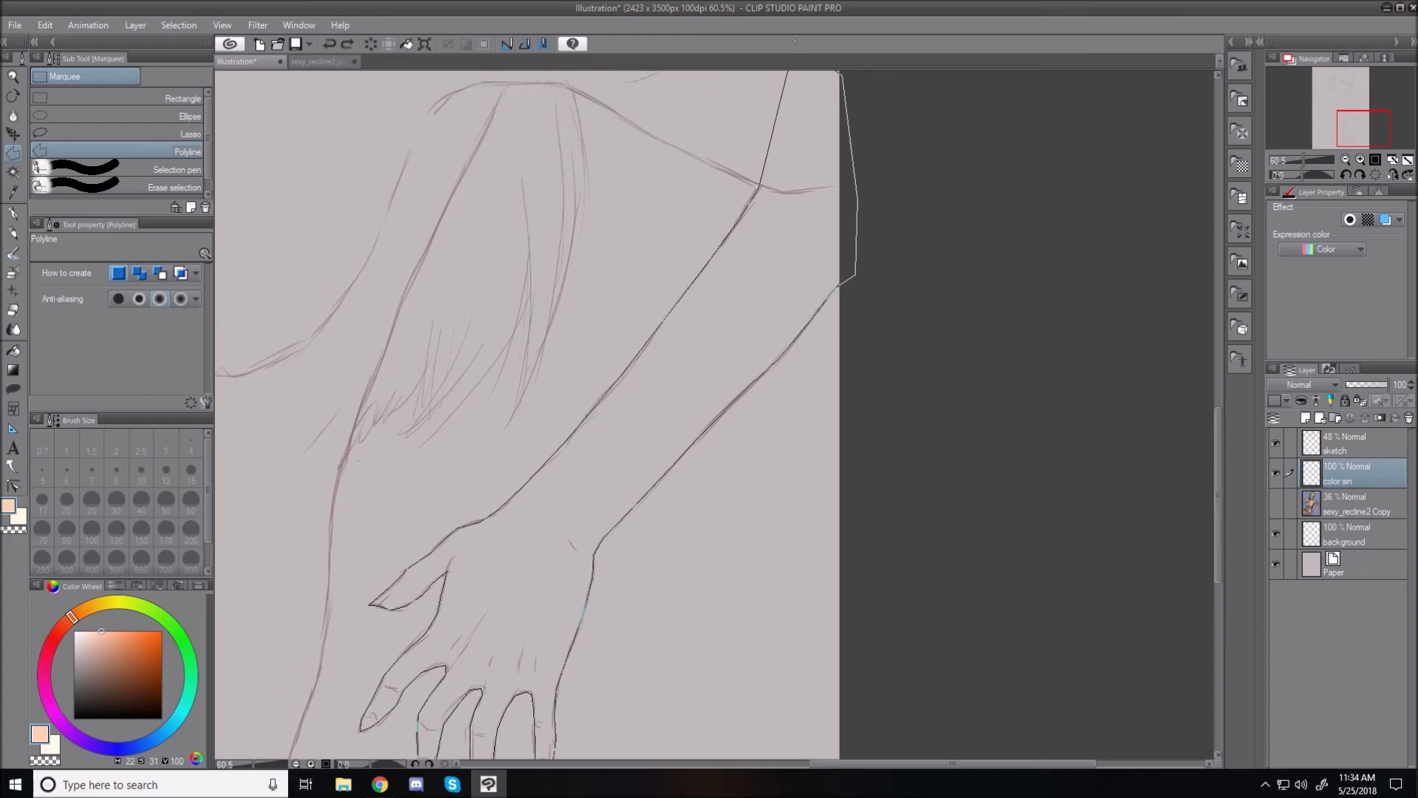
scroll(678, 274, "up", 1)
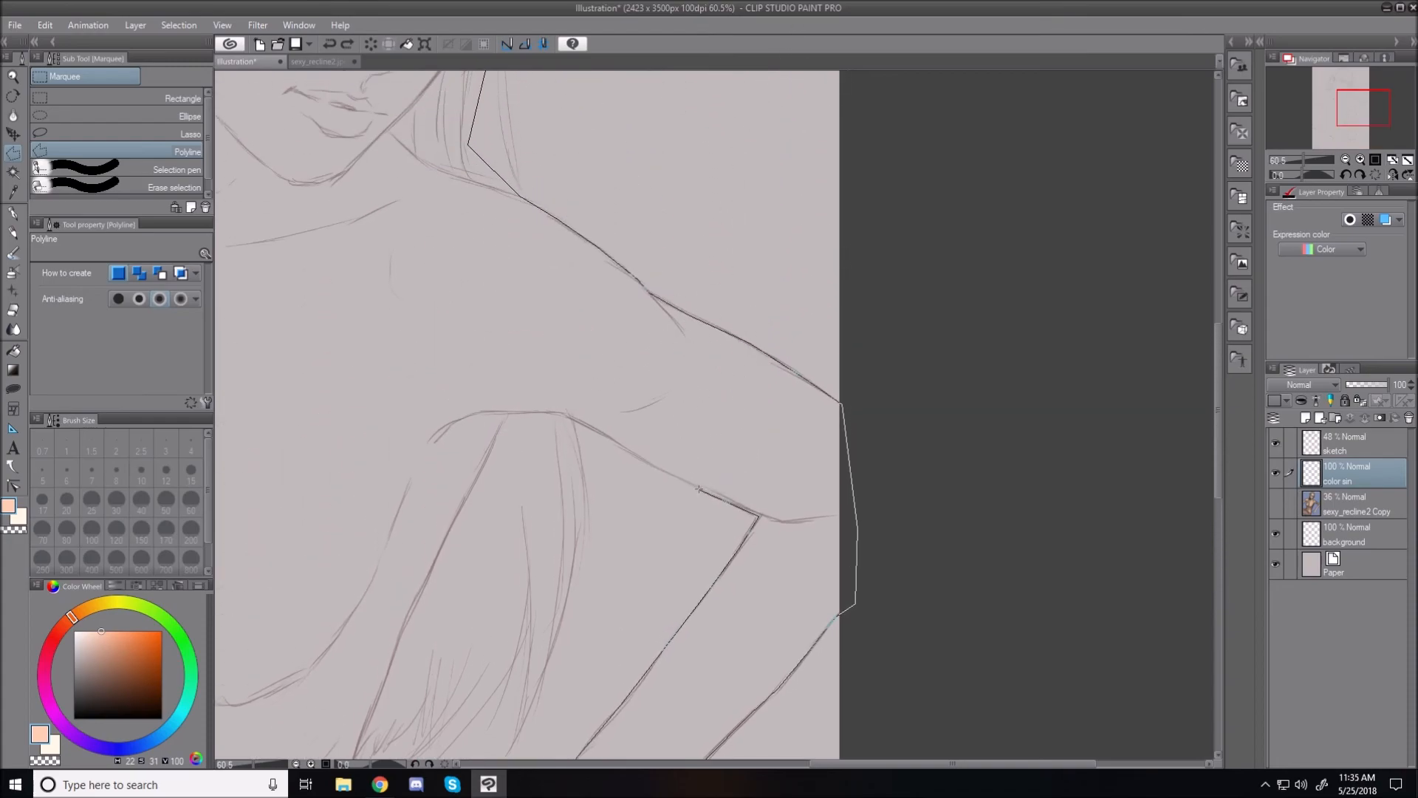
left_click(647, 464)
left_click(572, 420)
left_click(552, 421)
left_click(513, 444)
left_click(464, 541)
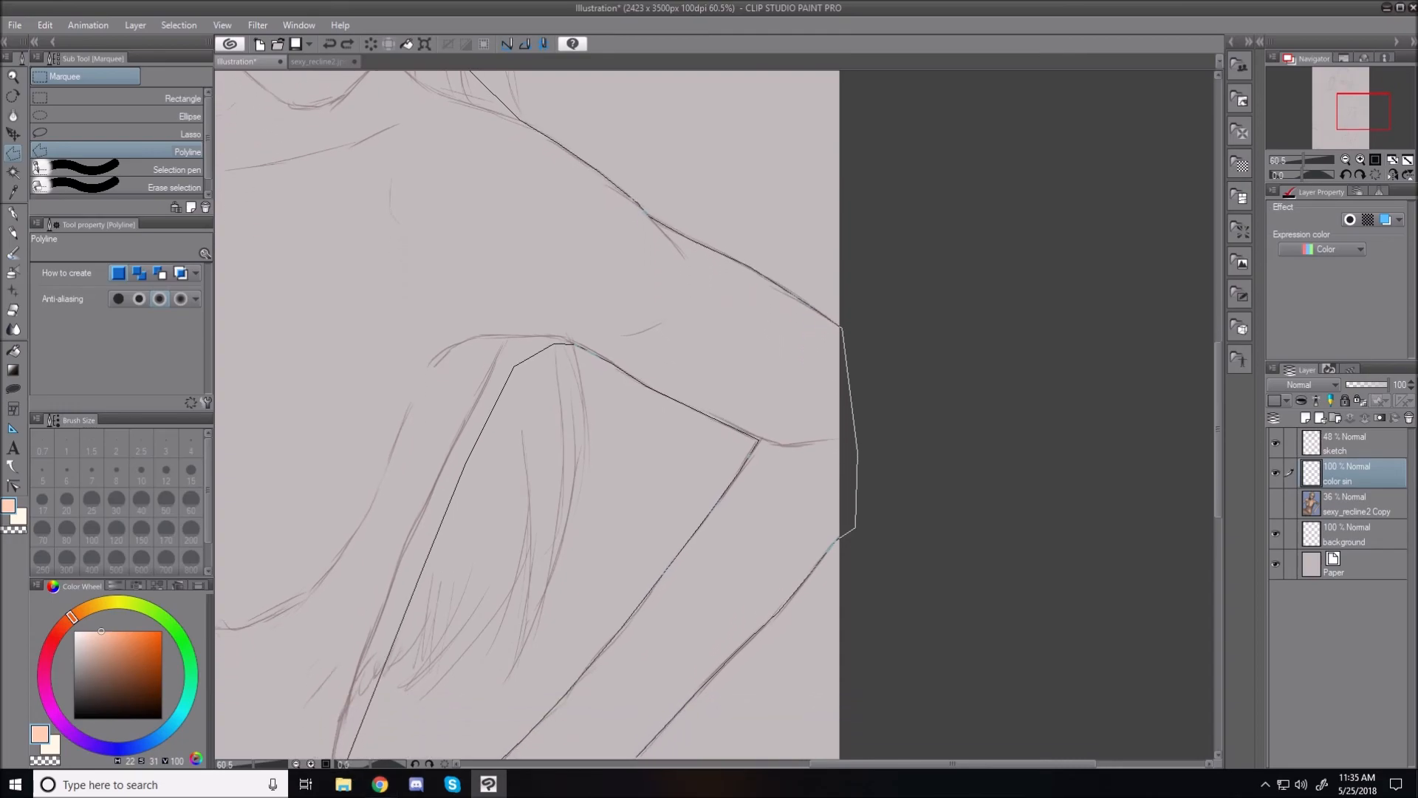
left_click(424, 537)
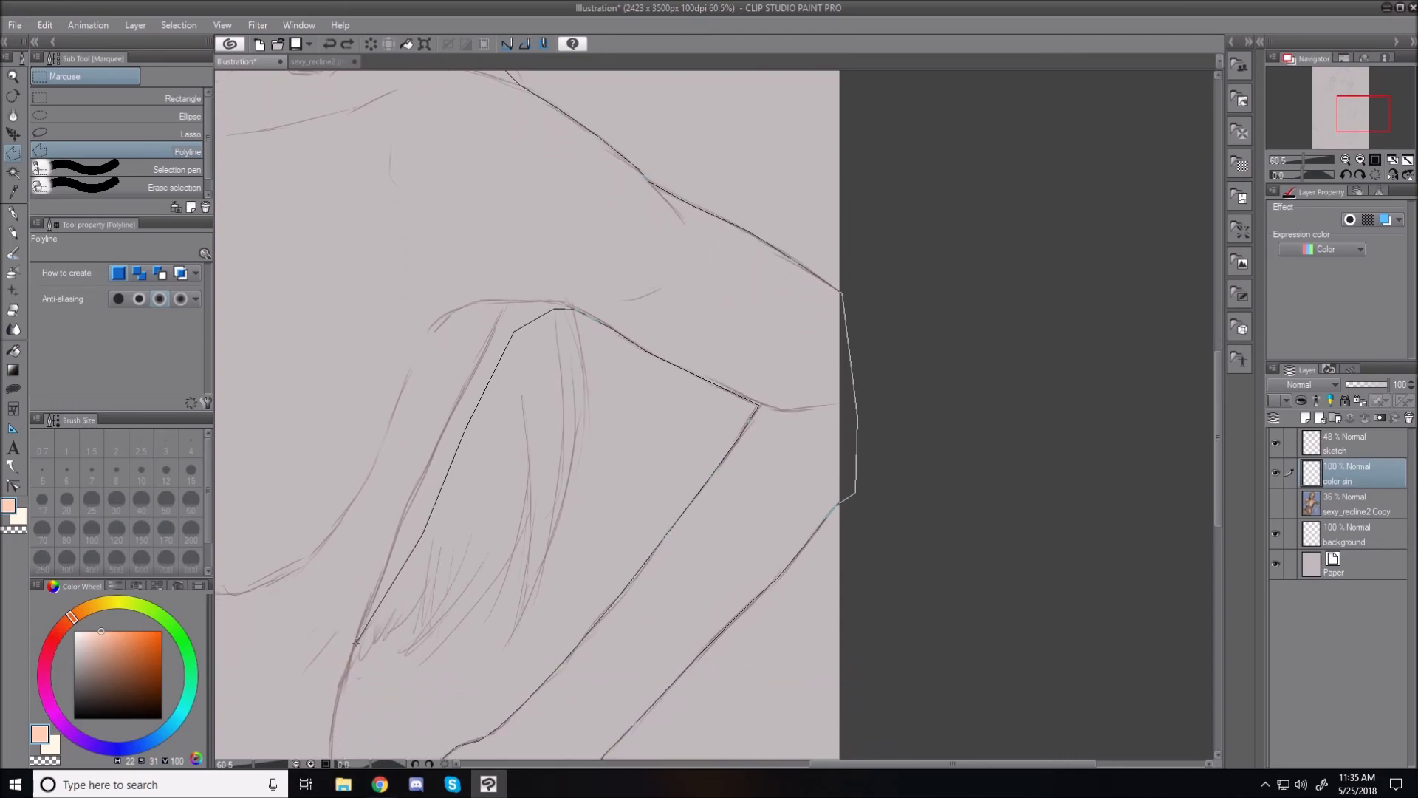
left_click(364, 613)
left_click(331, 741)
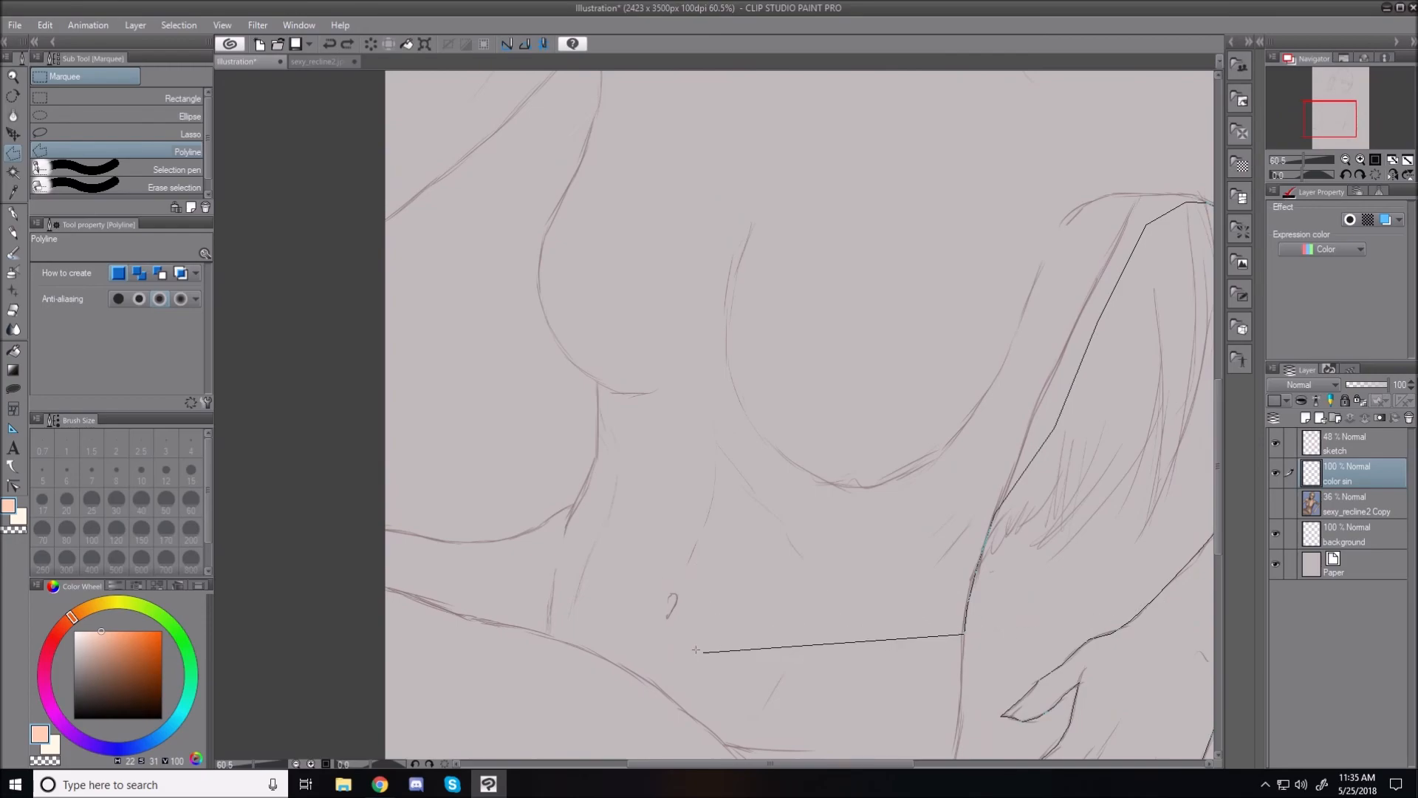
Step: Take the selection outline across the belly and up the opposite side of the waist and chest to the armpit
left_click(585, 565)
left_click(571, 507)
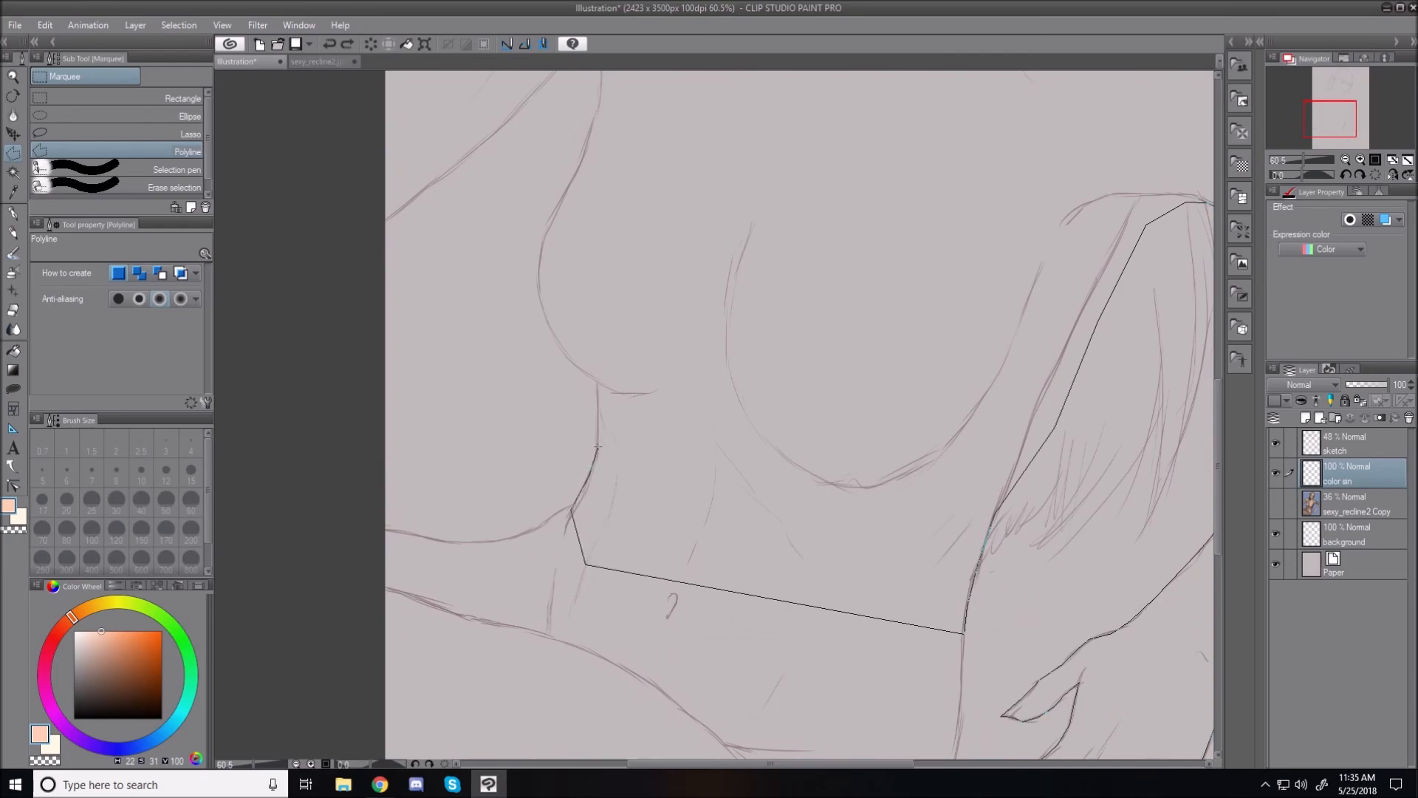
left_click(599, 441)
left_click(597, 383)
left_click(545, 314)
left_click(542, 233)
left_click(576, 173)
scroll(636, 96, "up", 4)
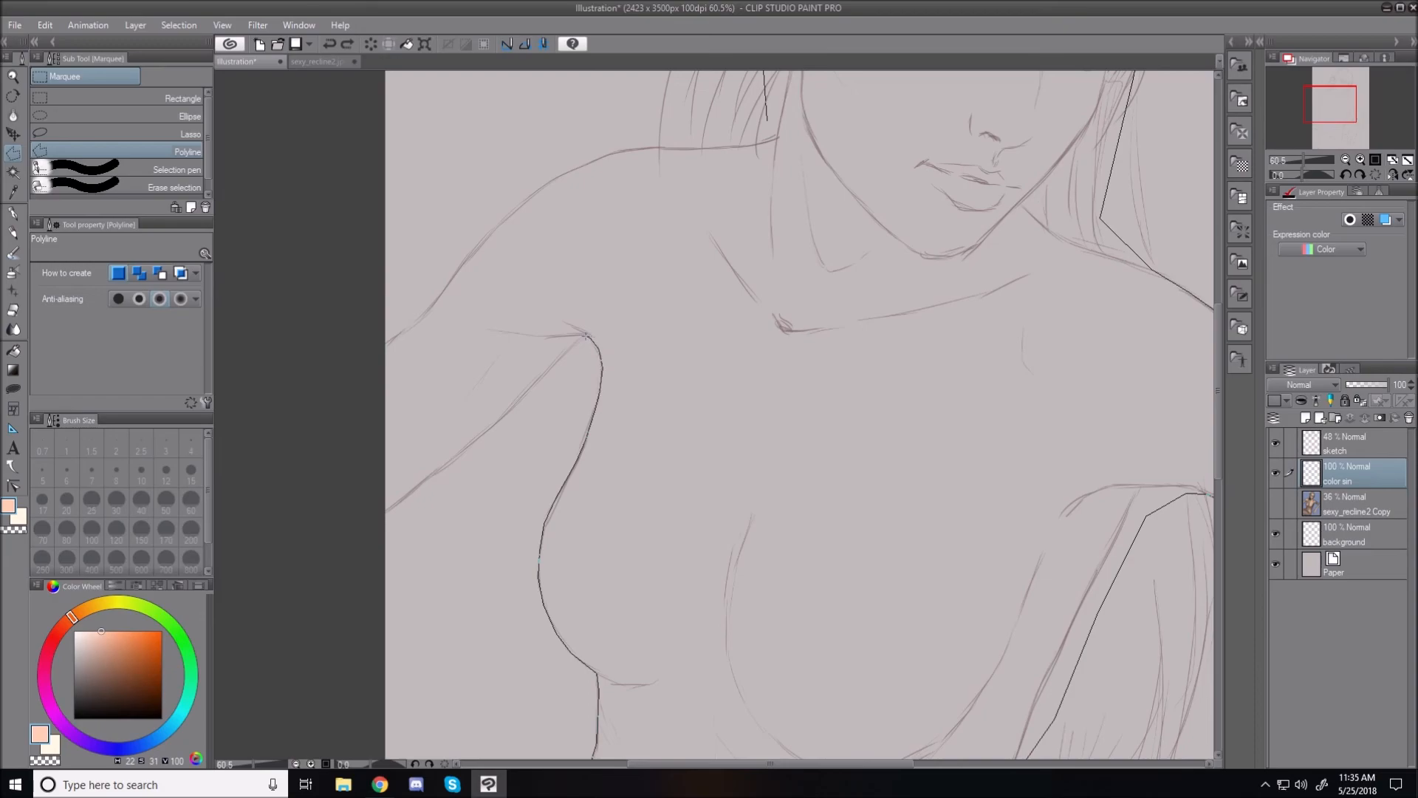
Step: Outline the other arm past the canvas edge, follow its shoulder up to the neck and close the selection at its starting point
left_click(558, 360)
left_click(520, 400)
left_click(376, 521)
left_click(360, 346)
left_click(409, 326)
left_click(430, 310)
left_click(454, 275)
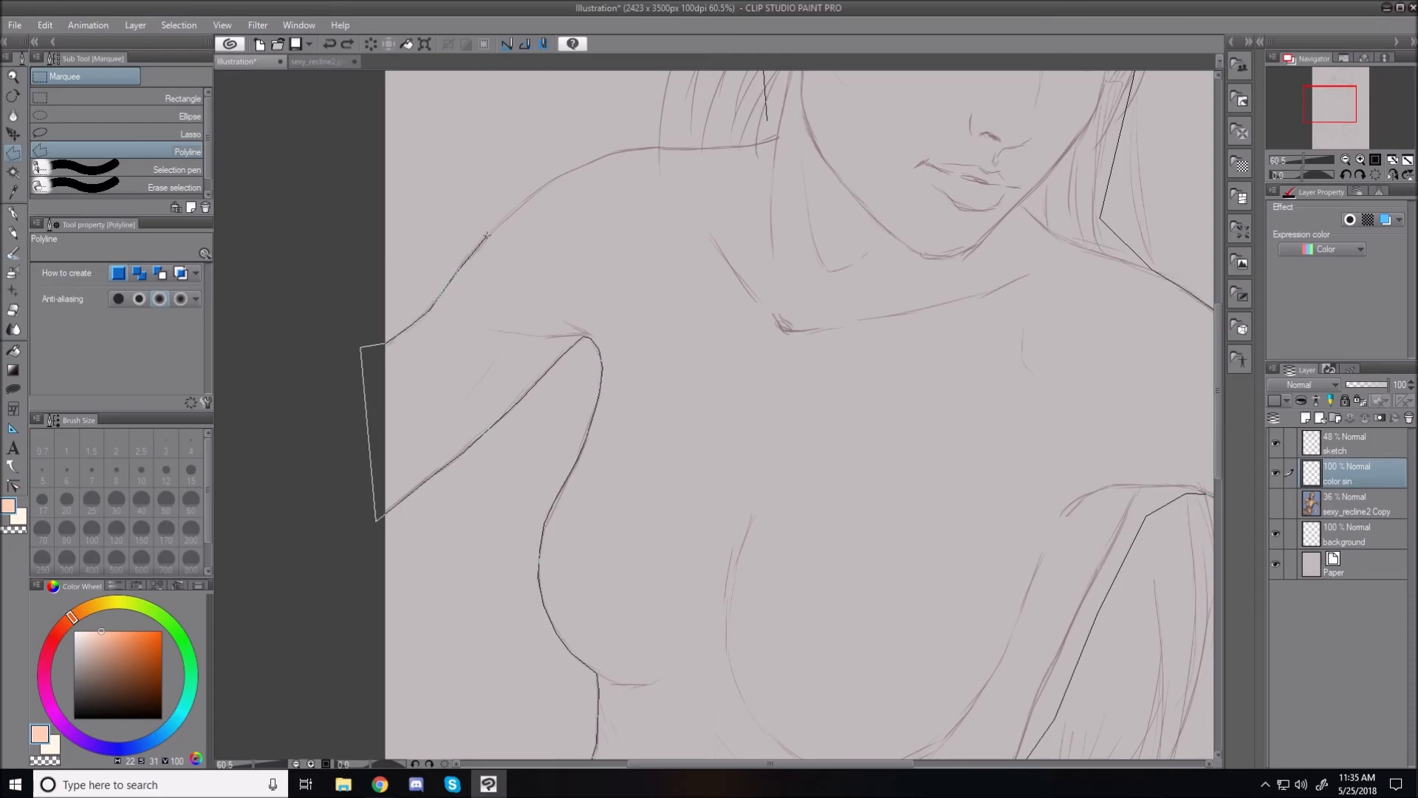
left_click(486, 236)
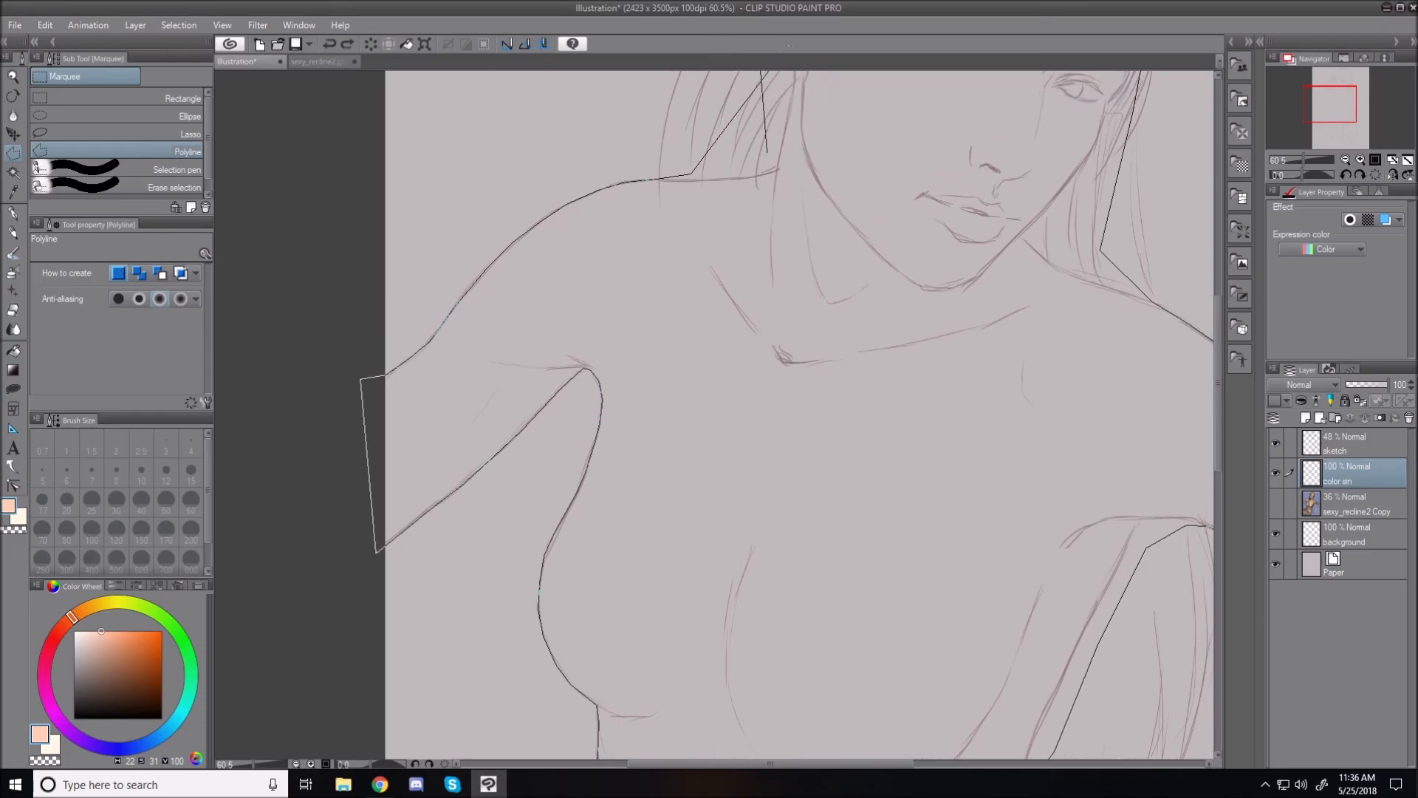
scroll(691, 142, "up", 3)
left_click(764, 320)
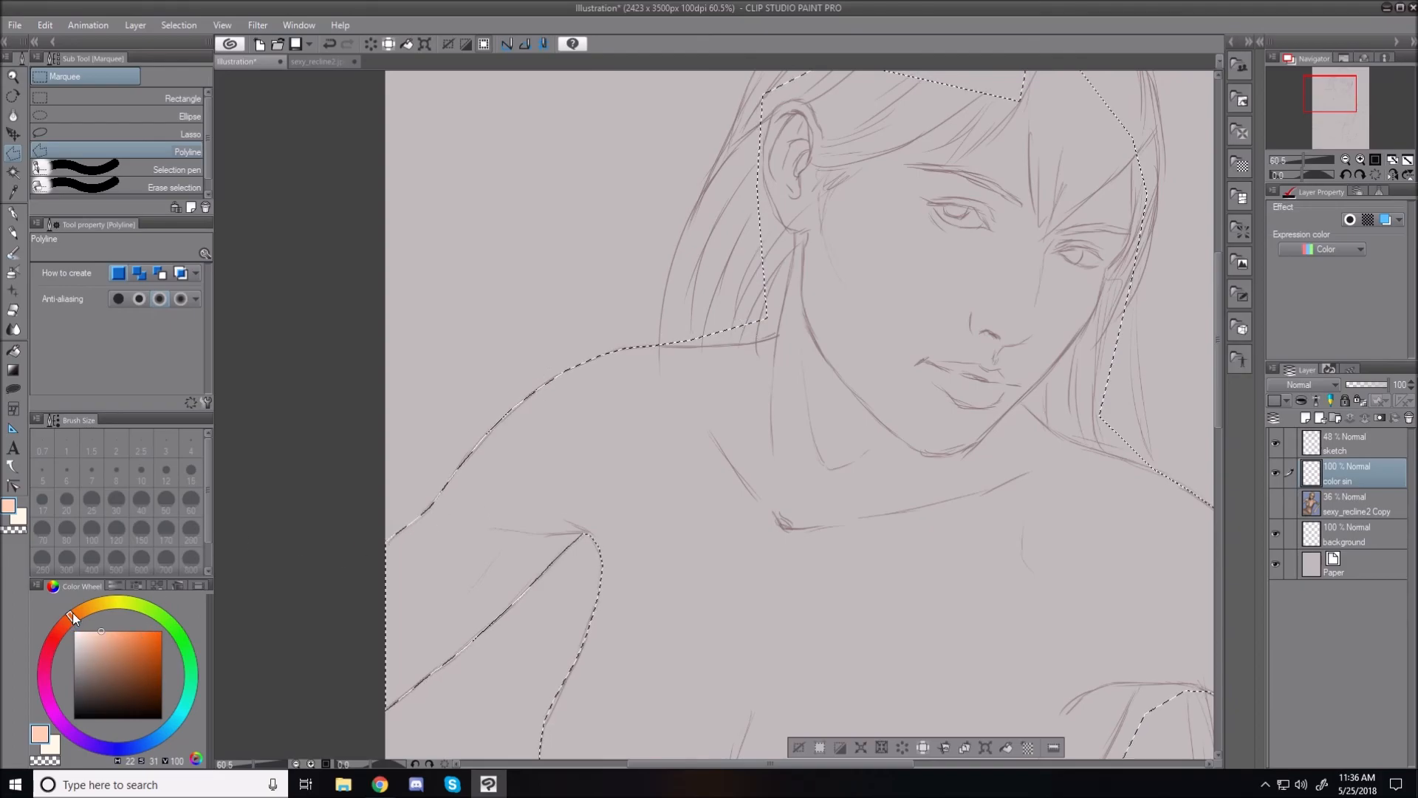
Step: Set the drawing color to a reddish brown with hue 12, saturation 57 and value 55, and fill the selected upper body
left_click_drag(72, 613, 63, 626)
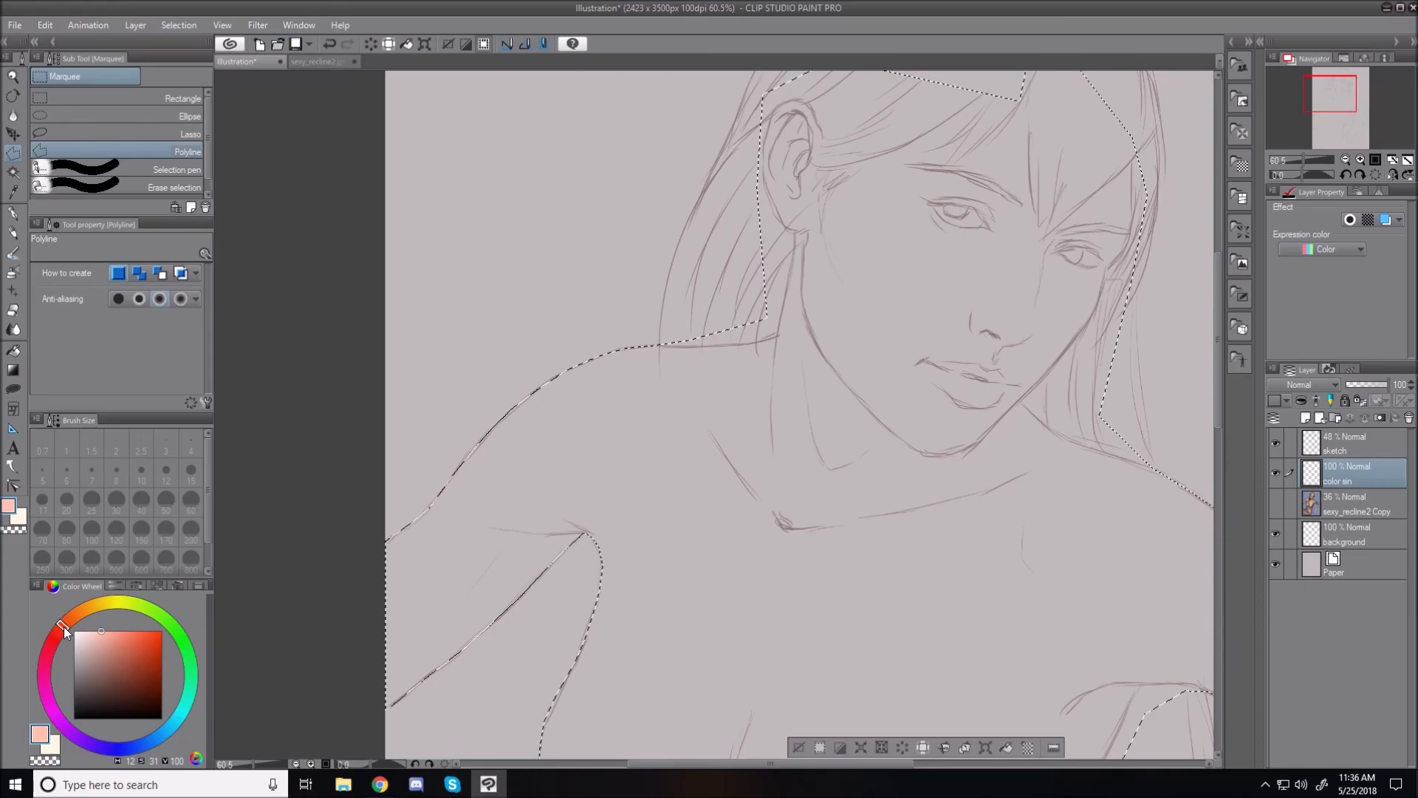
left_click(126, 667)
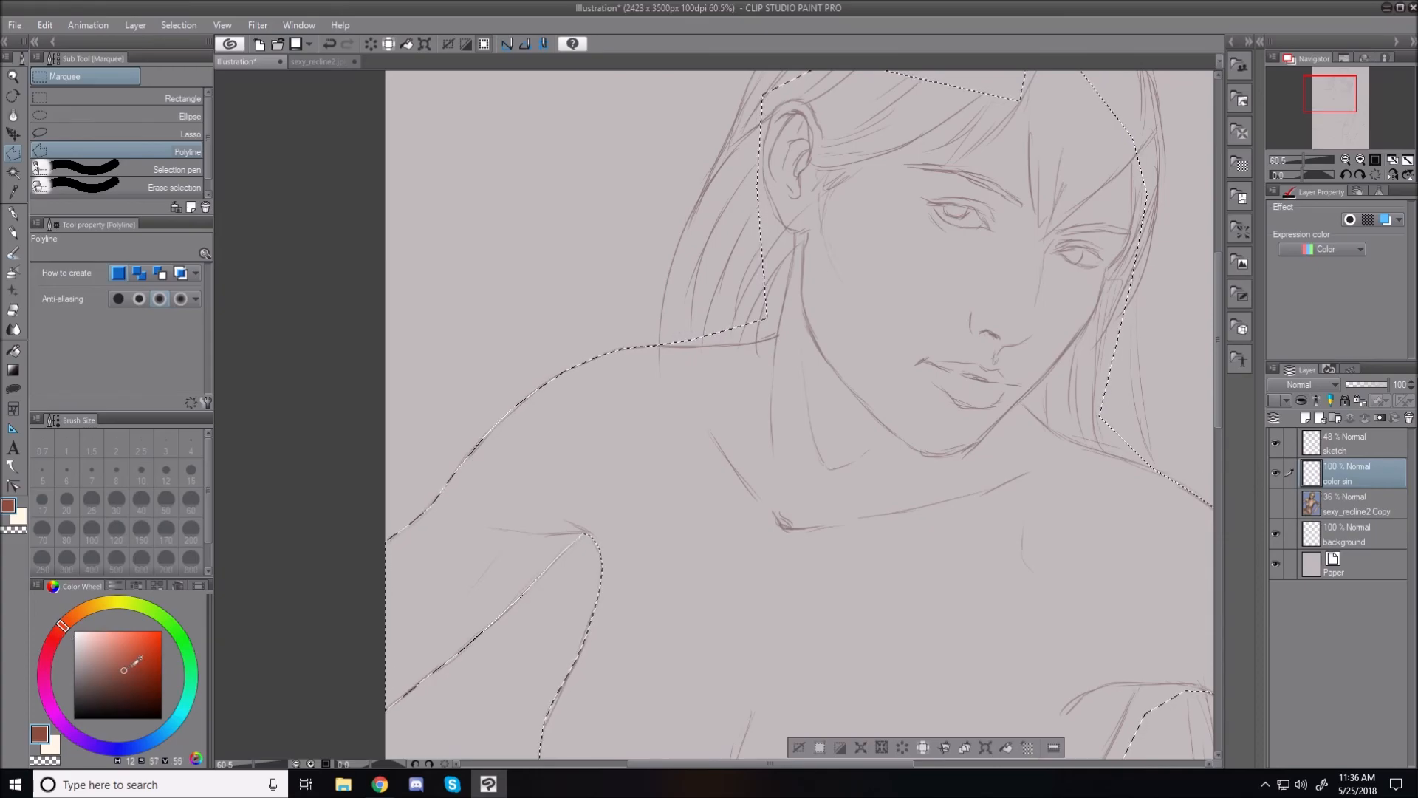
key("alt+BackSpace")
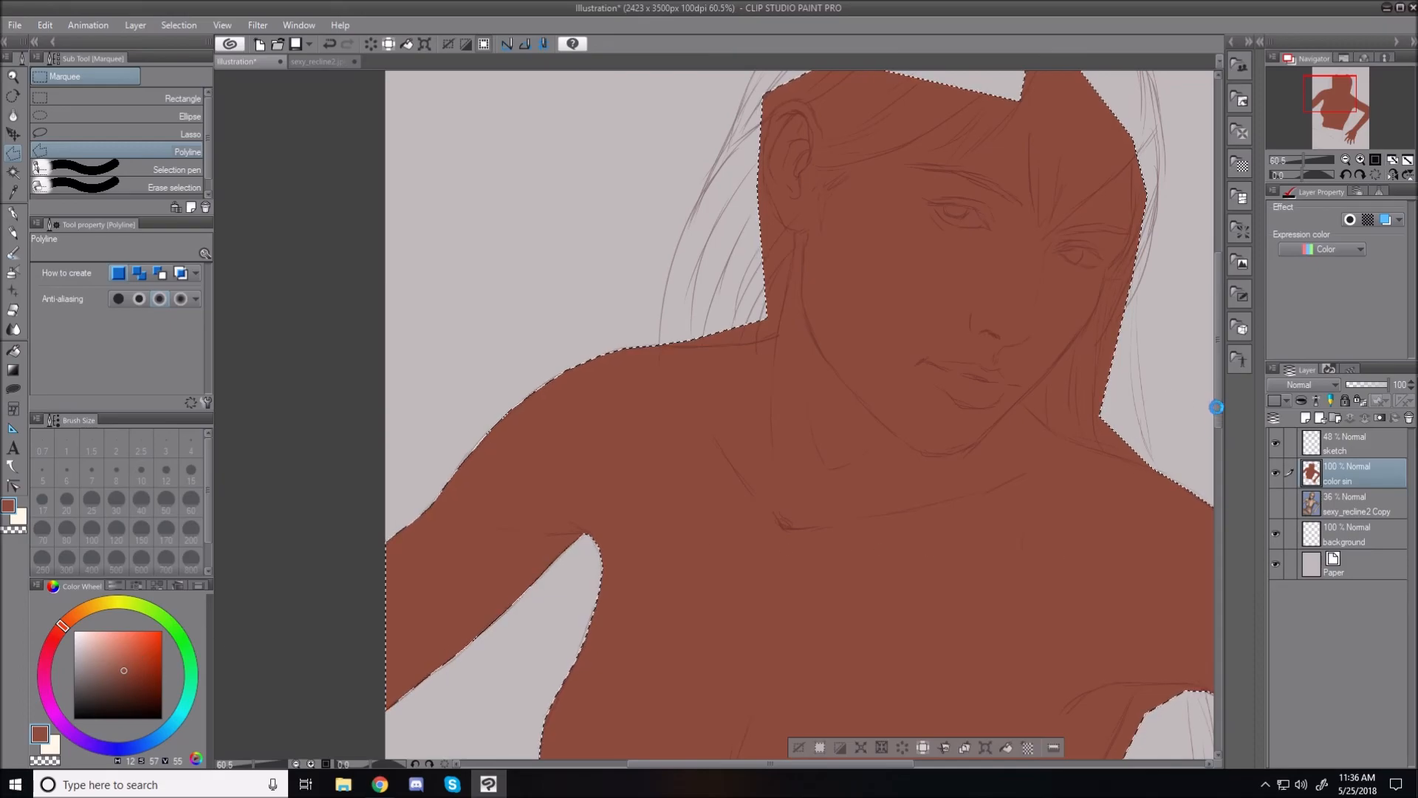
Step: Start a new polyline selection at the canvas edge, following the upper hip contour to the waist and crossing over the filled torso
left_click_drag(1216, 406, 1218, 569)
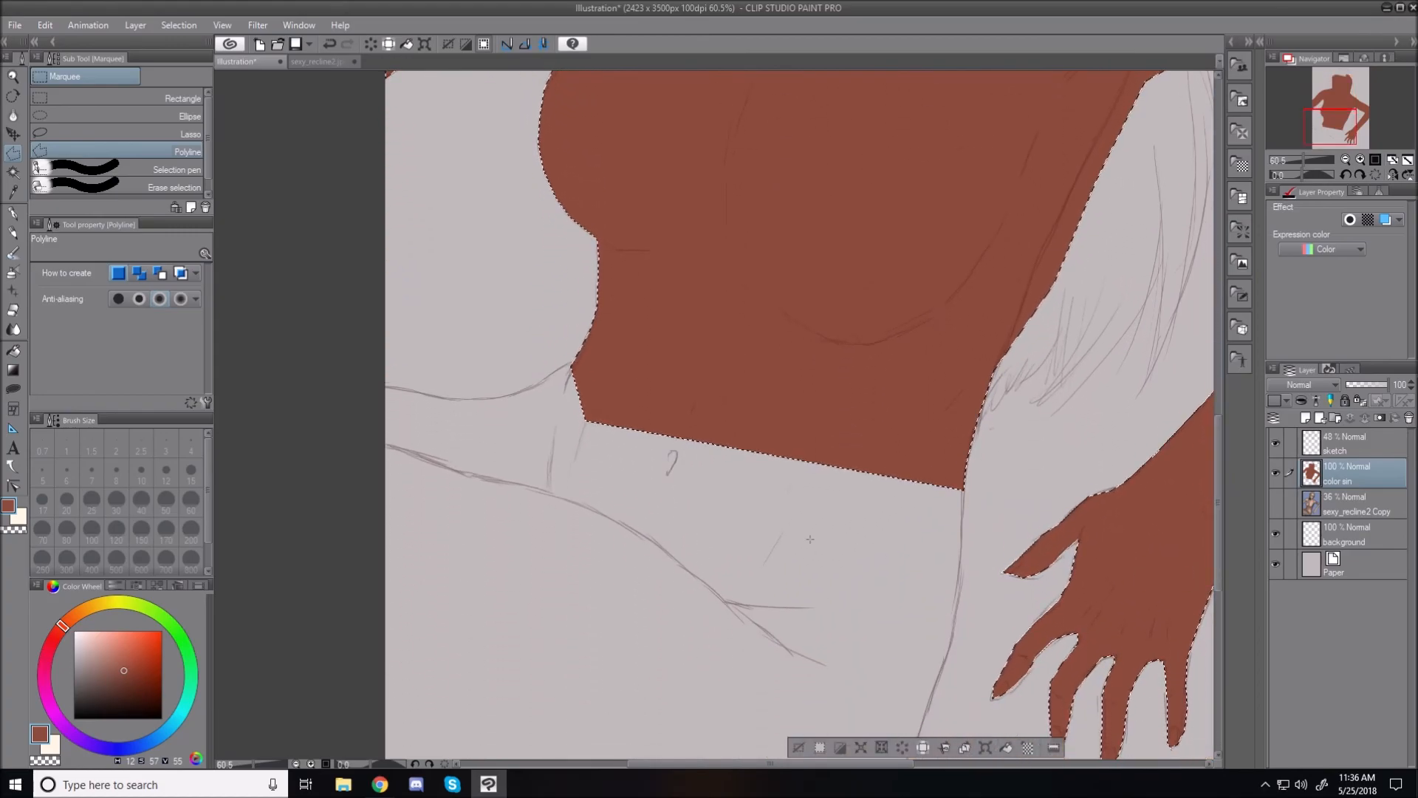
left_click(372, 388)
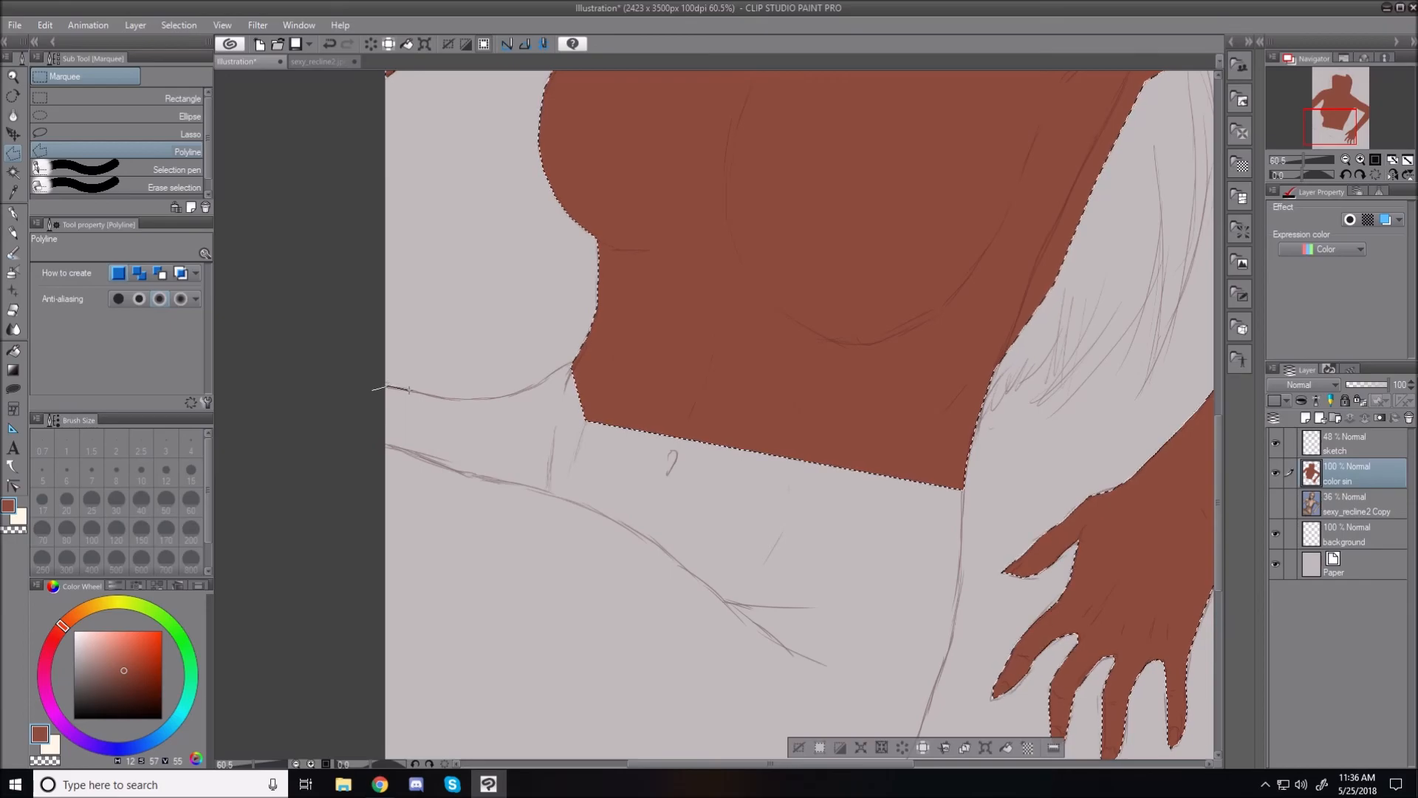
left_click(409, 389)
left_click(437, 396)
left_click(464, 400)
left_click(520, 392)
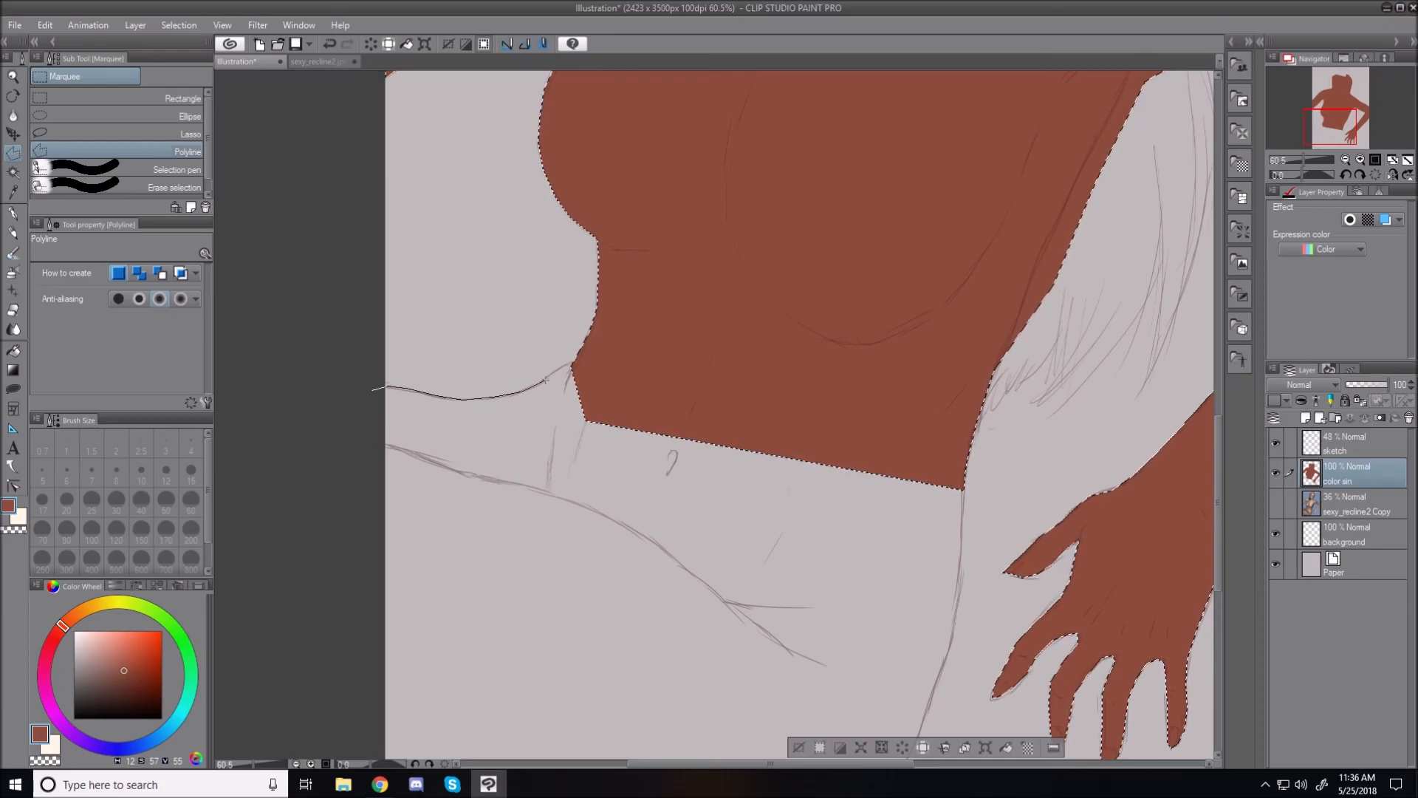
left_click(576, 360)
left_click(883, 427)
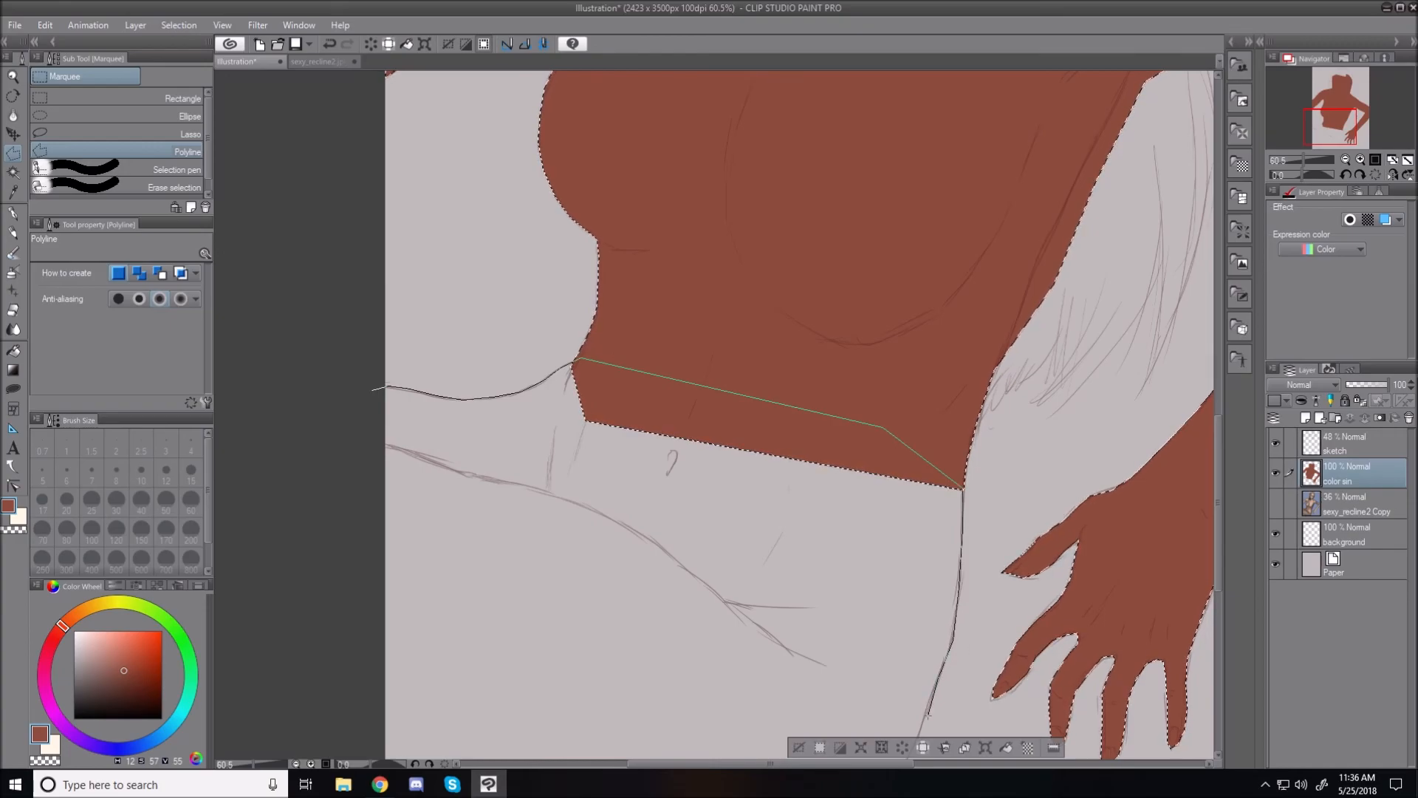
Step: Trace the selection down the far hip, along the canvas's lower edge and the lower leg line, and close it outside the canvas edge
scroll(914, 735, "down", 3)
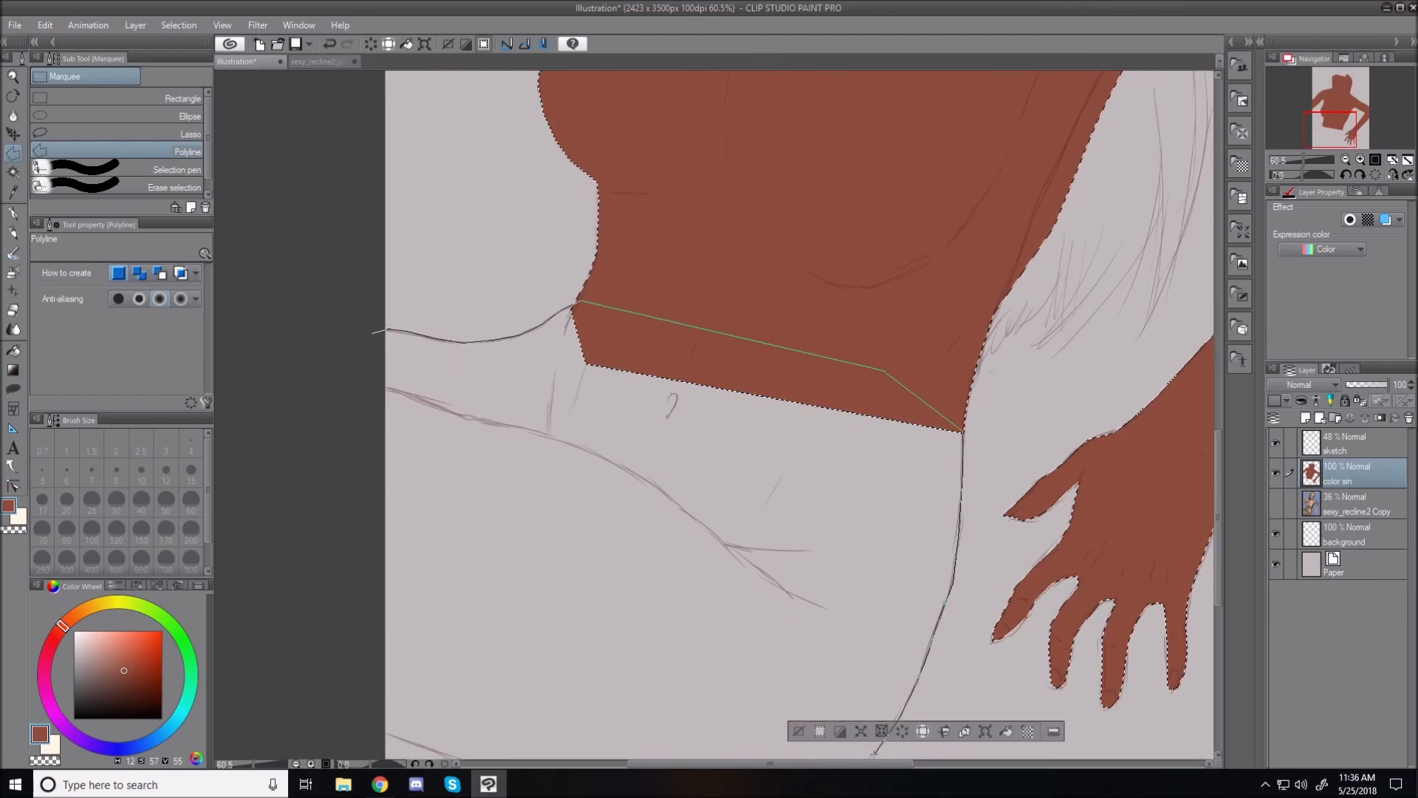
scroll(849, 742, "down", 2)
scroll(835, 739, "down", 2)
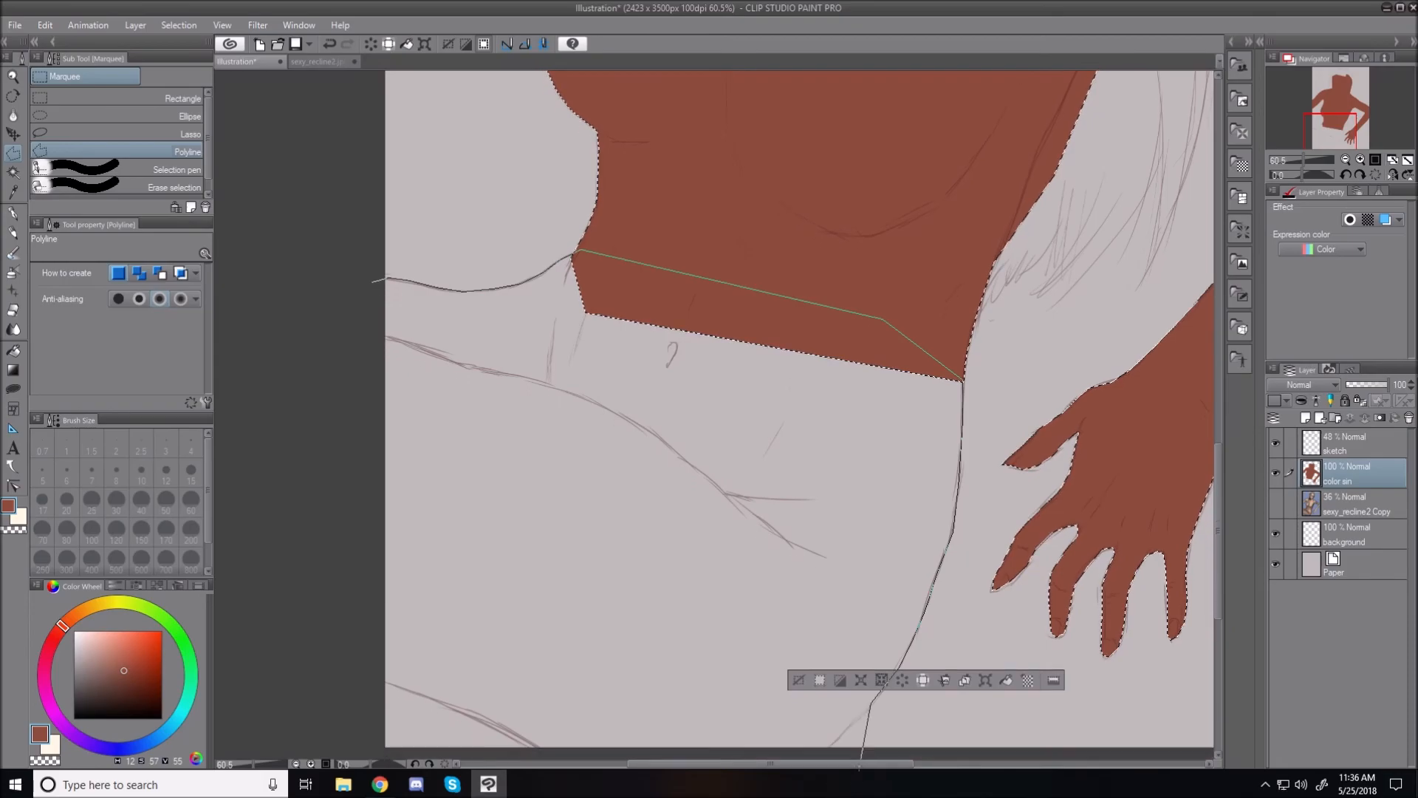
left_click(825, 748)
left_click(541, 751)
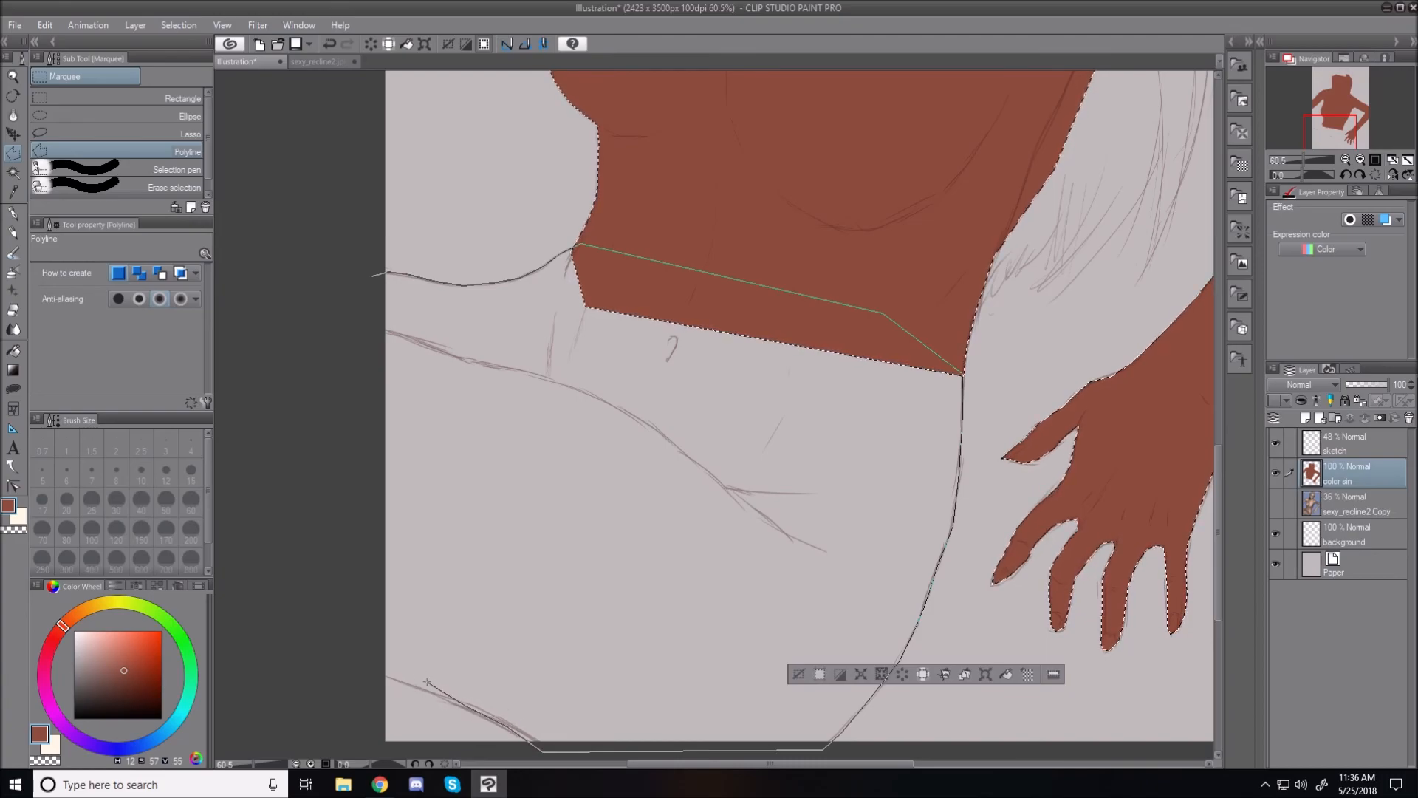
left_click(381, 674)
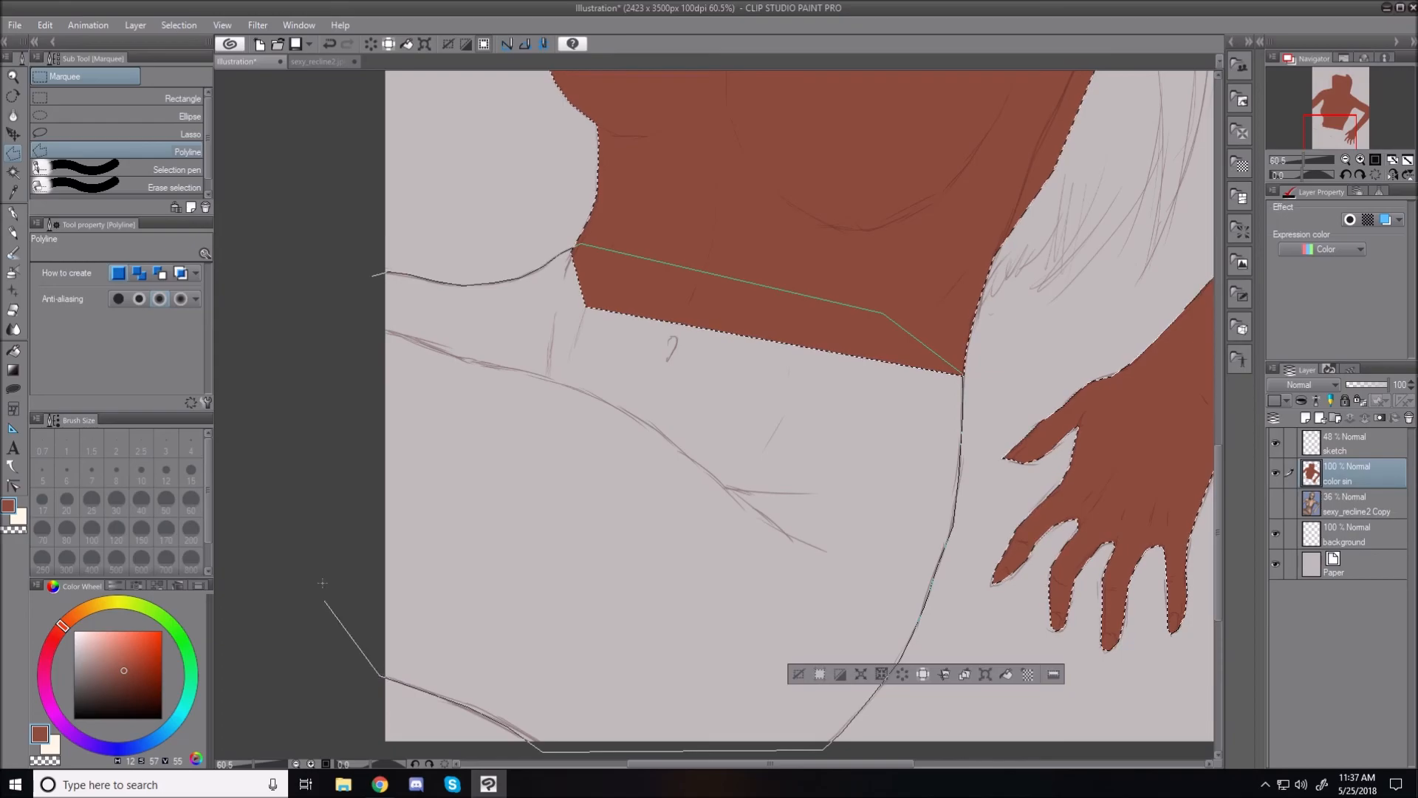
left_click(349, 351)
double_click(367, 280)
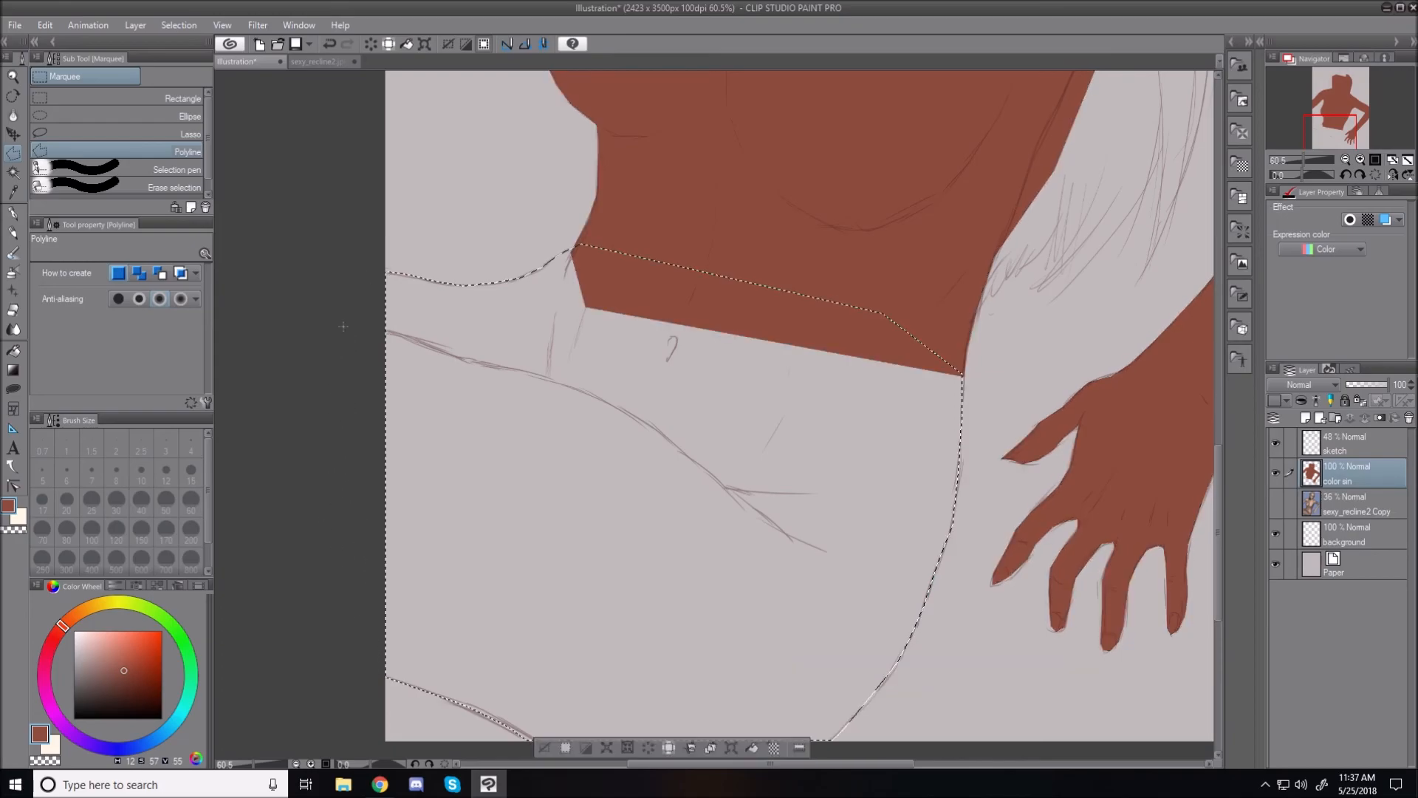
Step: Fill the selected hips and upper leg with the reddish-brown skin color and clear the selection
key("alt+BackSpace")
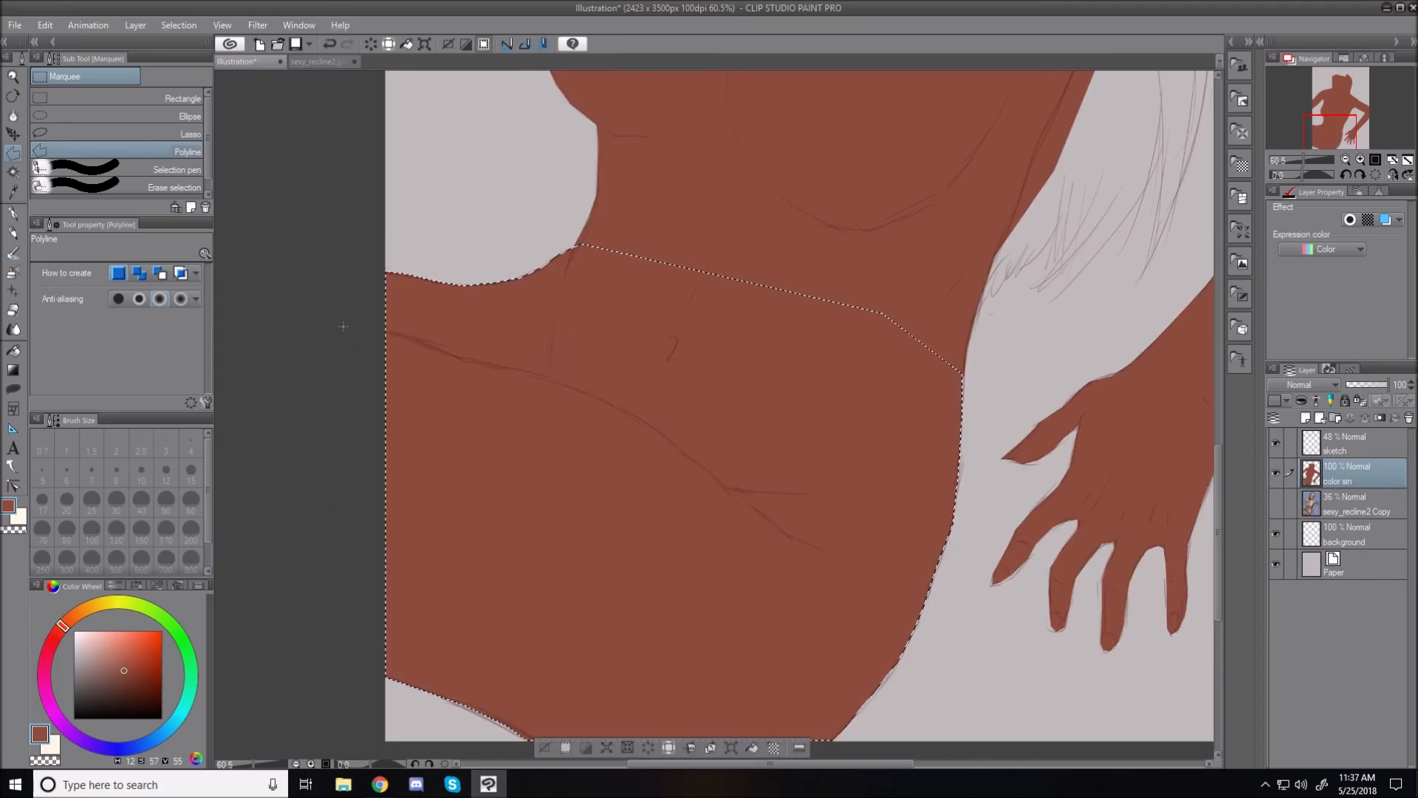
left_click(543, 746)
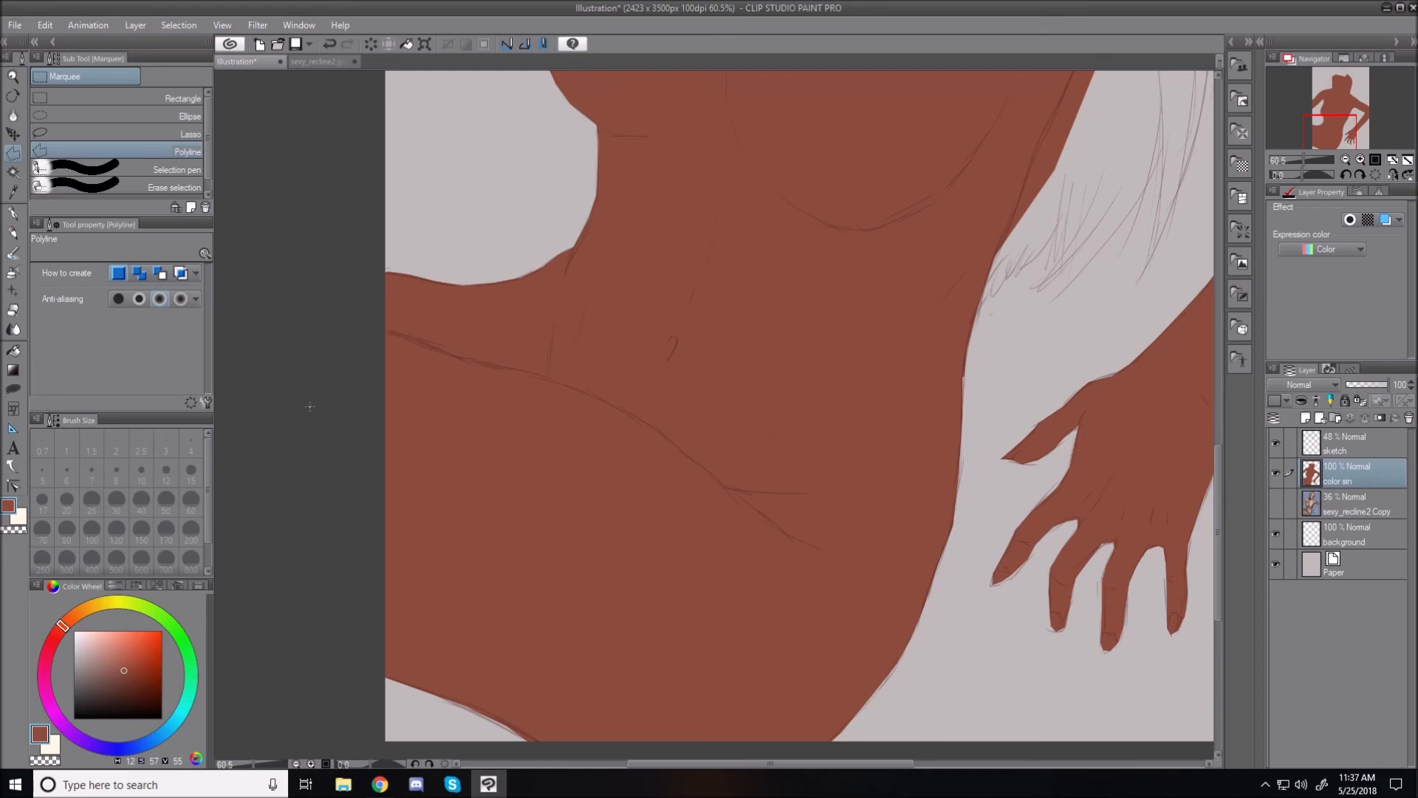
key("ctrl+0")
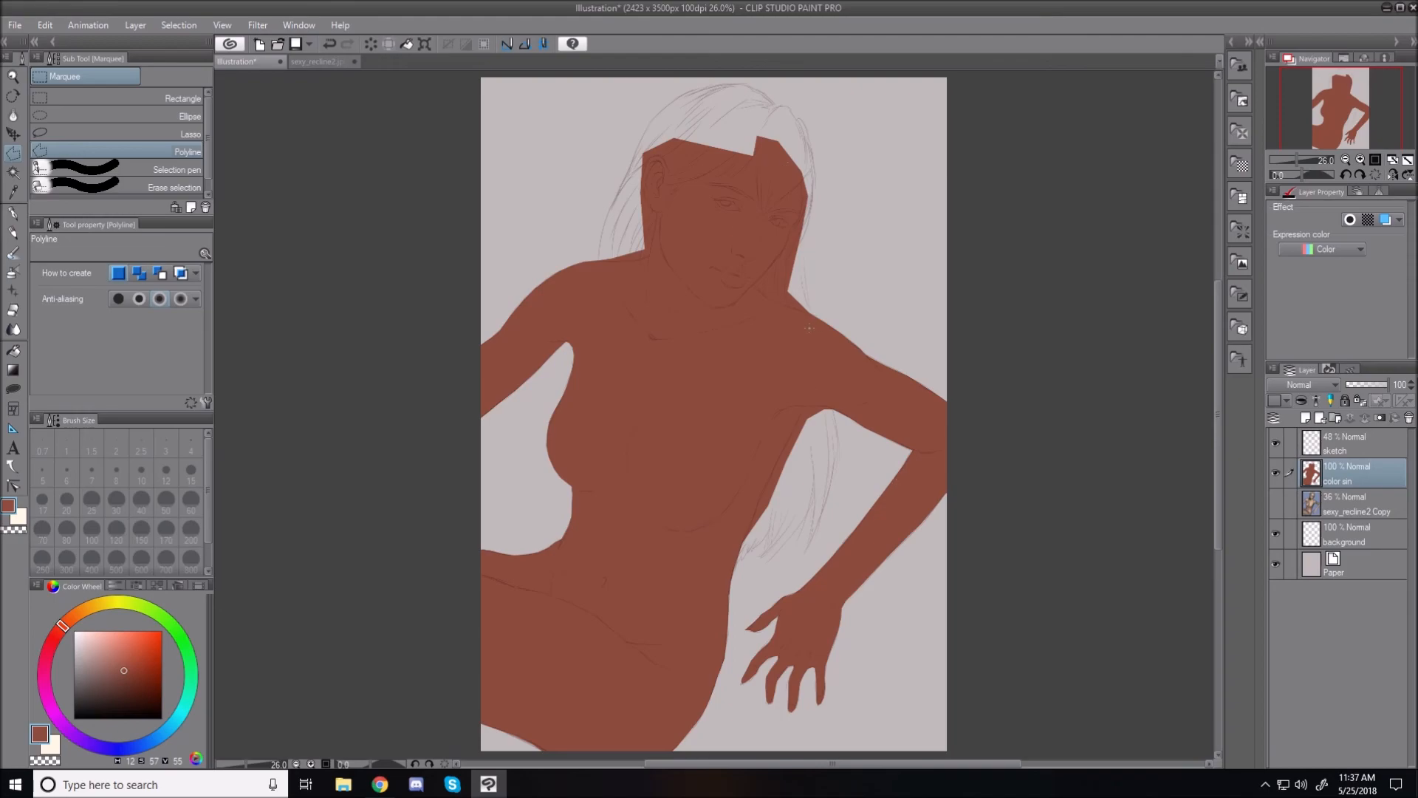
Step: Touch up the skin color along the edges of the thumb and fingers with the Fill-in-mono marker pen
scroll(751, 265, "up", 3)
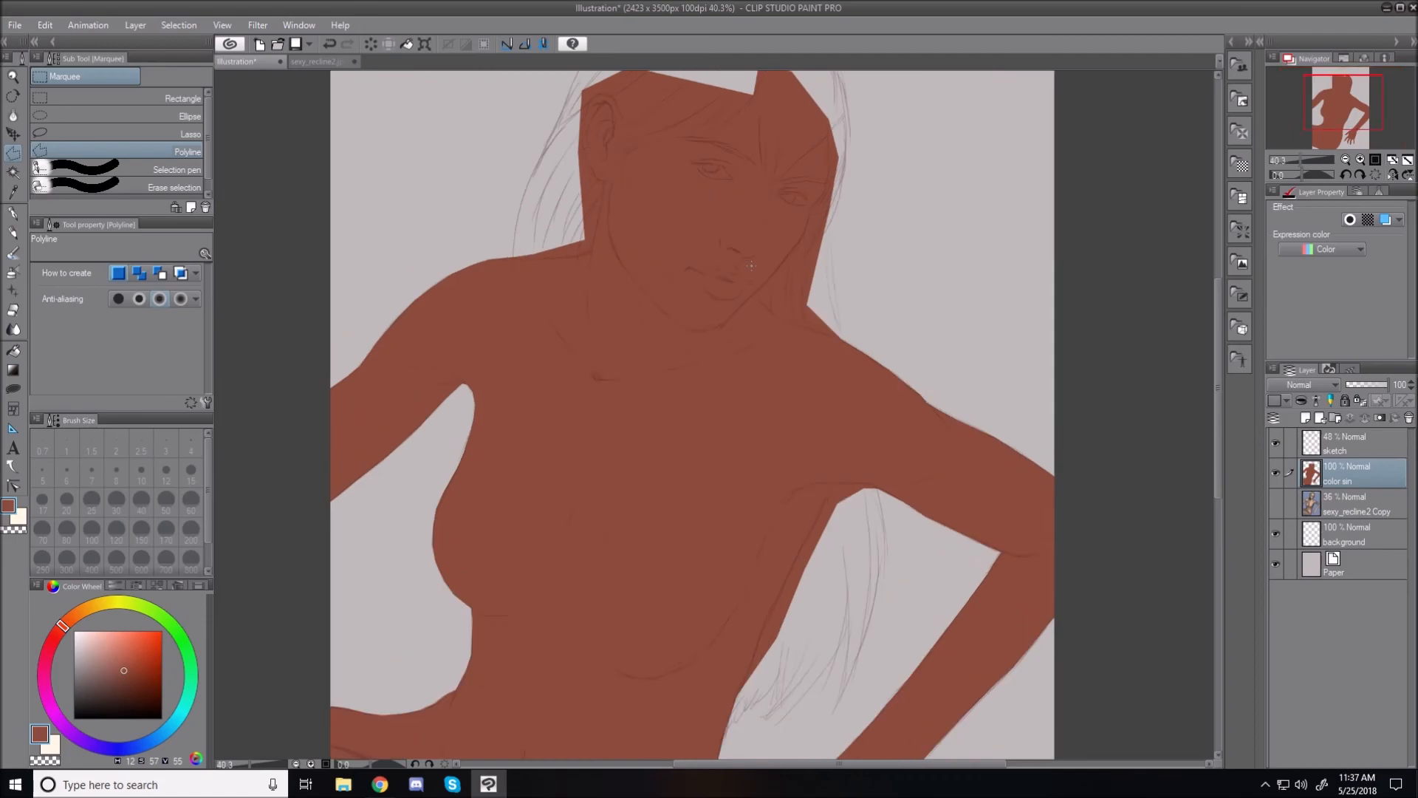
scroll(1004, 509, "down", 2)
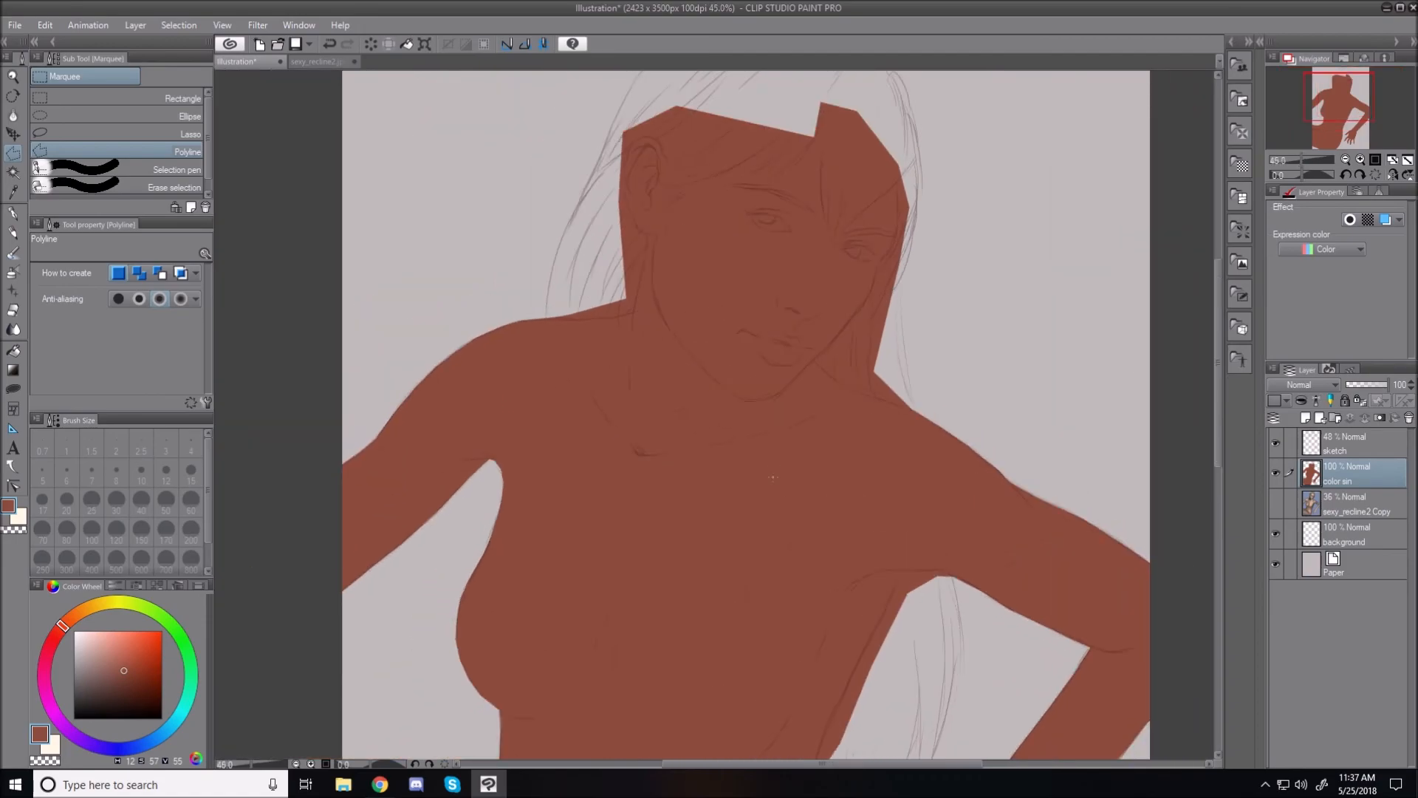
scroll(773, 387, "down", 1)
left_click_drag(1212, 380, 1220, 555)
scroll(1027, 597, "up", 6)
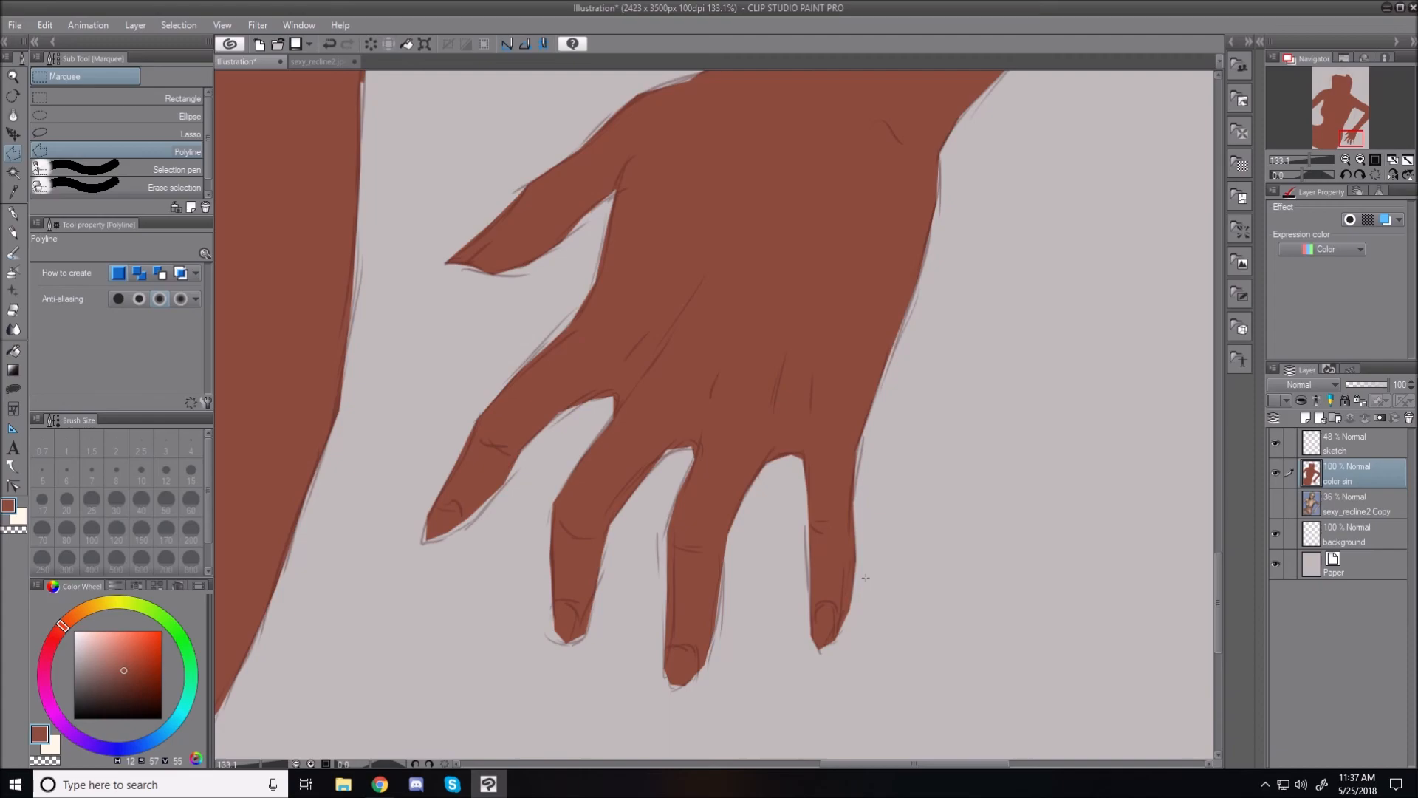
left_click(15, 234)
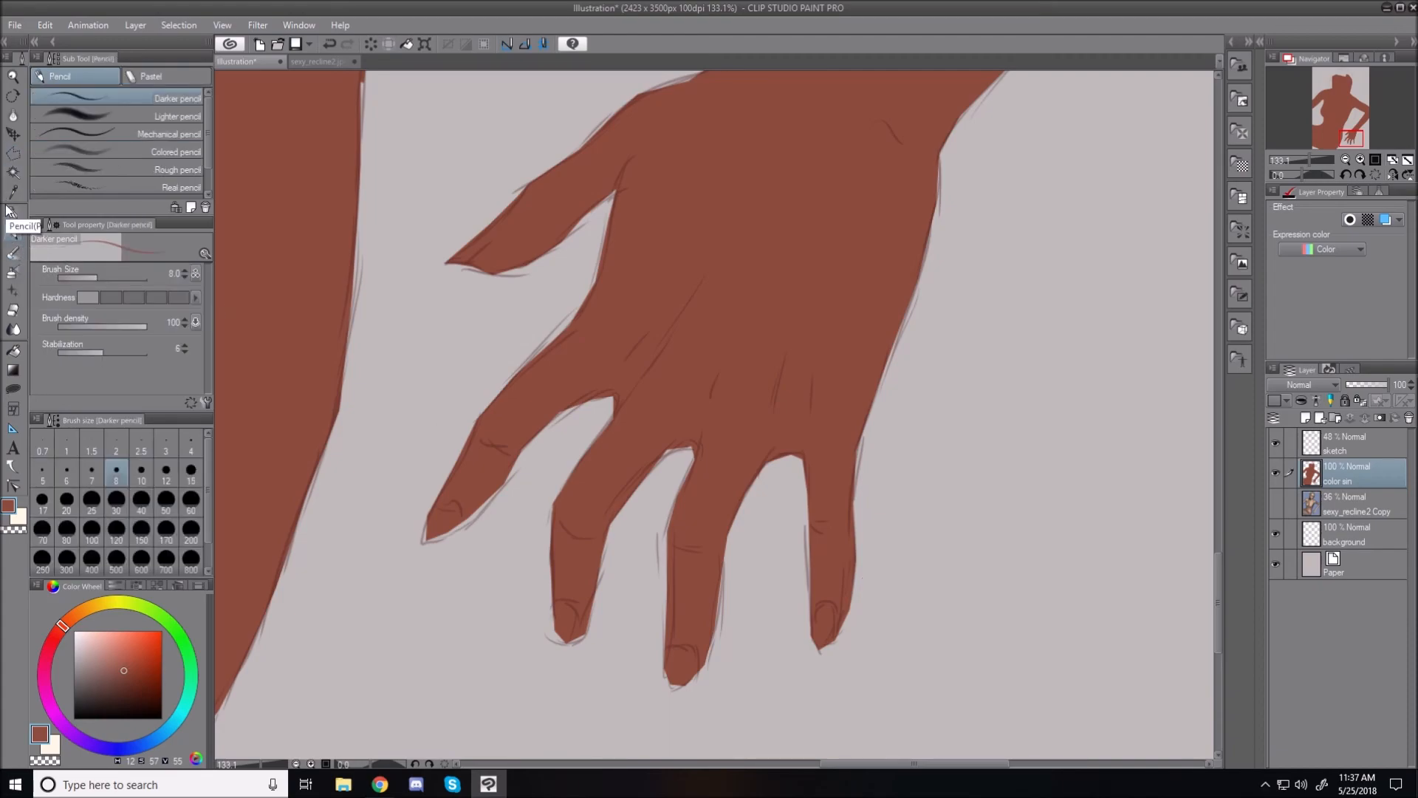
left_click(12, 213)
left_click(162, 74)
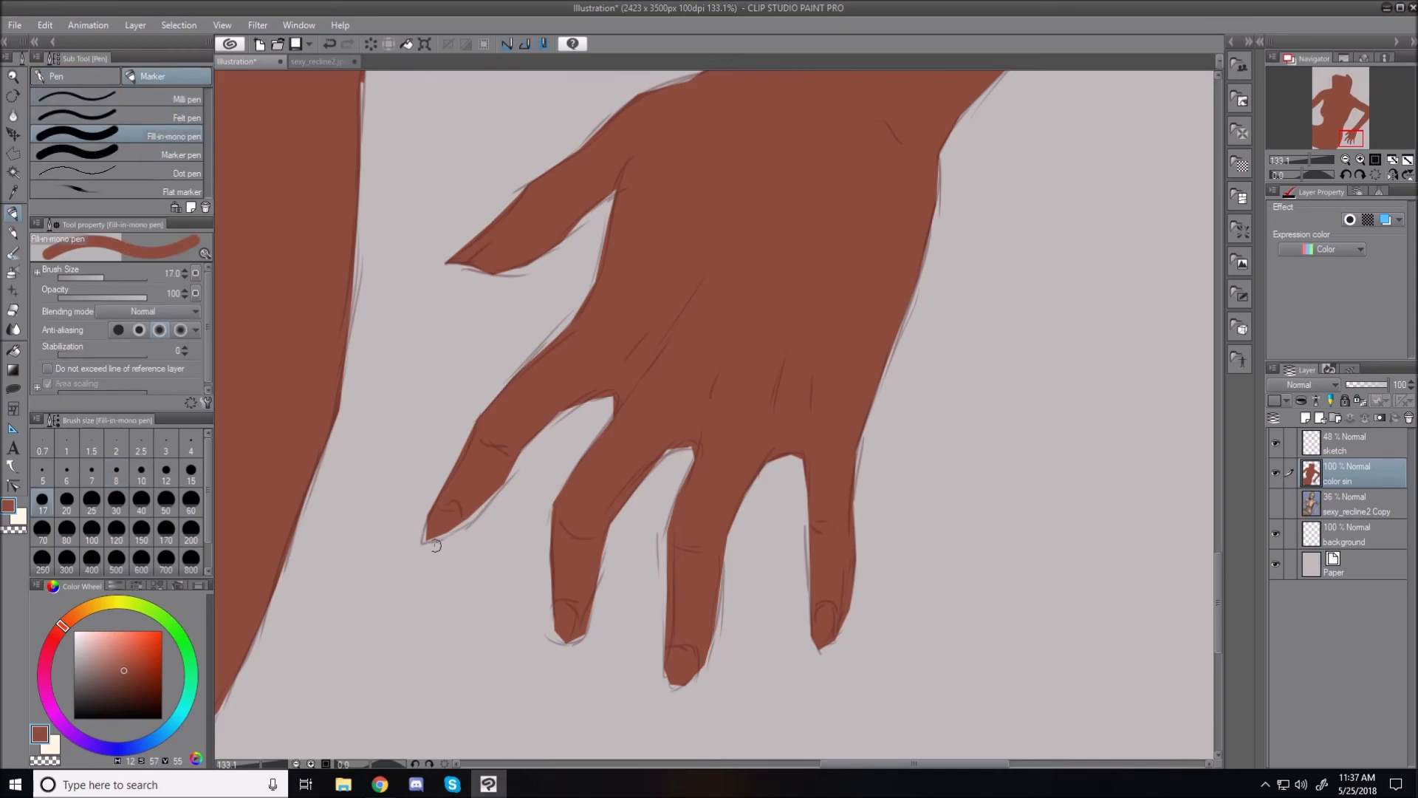
mouse_move(438, 520)
left_mouse_down()
mouse_move(431, 532)
mouse_move(453, 522)
left_mouse_up()
left_click_drag(492, 261, 520, 261)
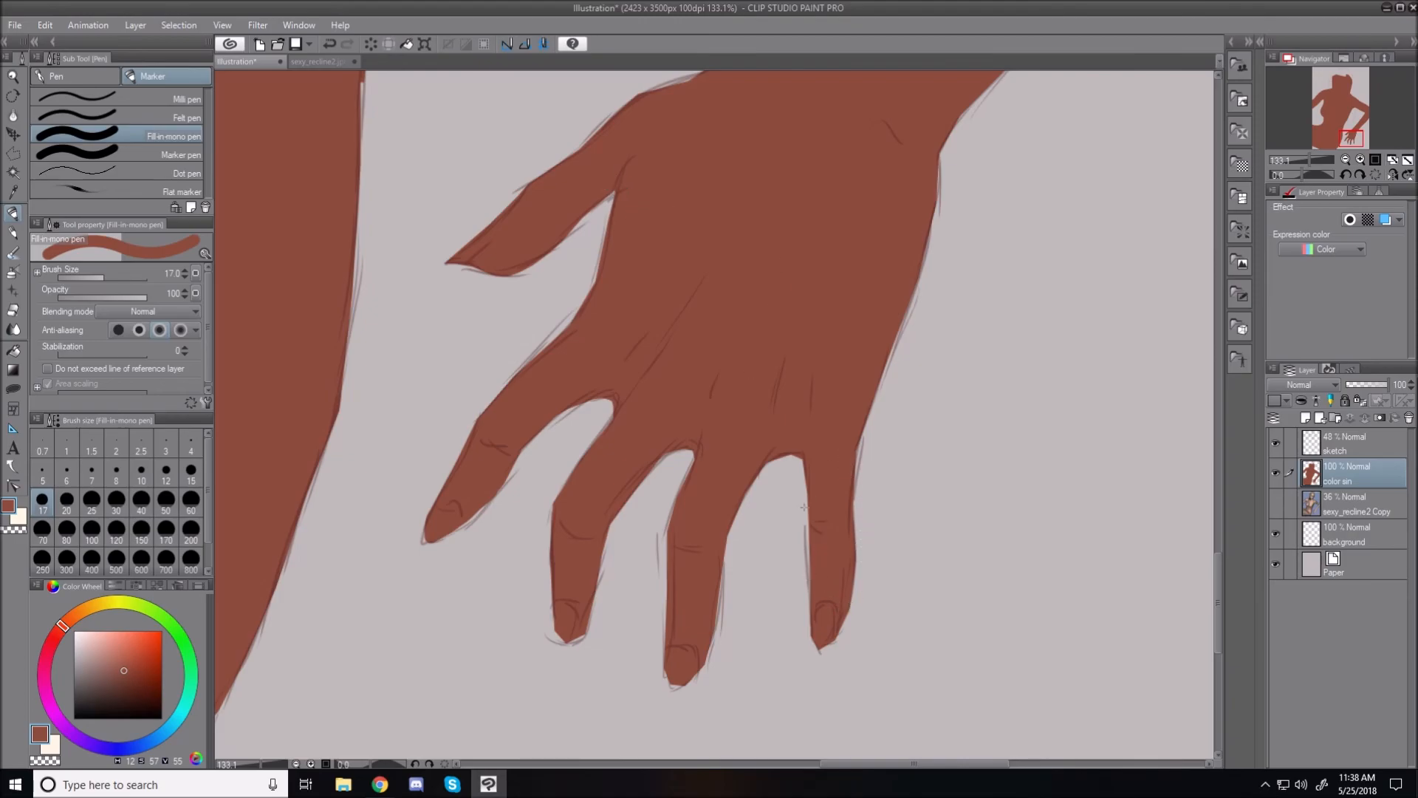
left_click_drag(671, 663, 681, 673)
Step: Enclose the excess skin color along the torso's side below the armpit in a polyline selection, delete it and deselect
key("ctrl+0")
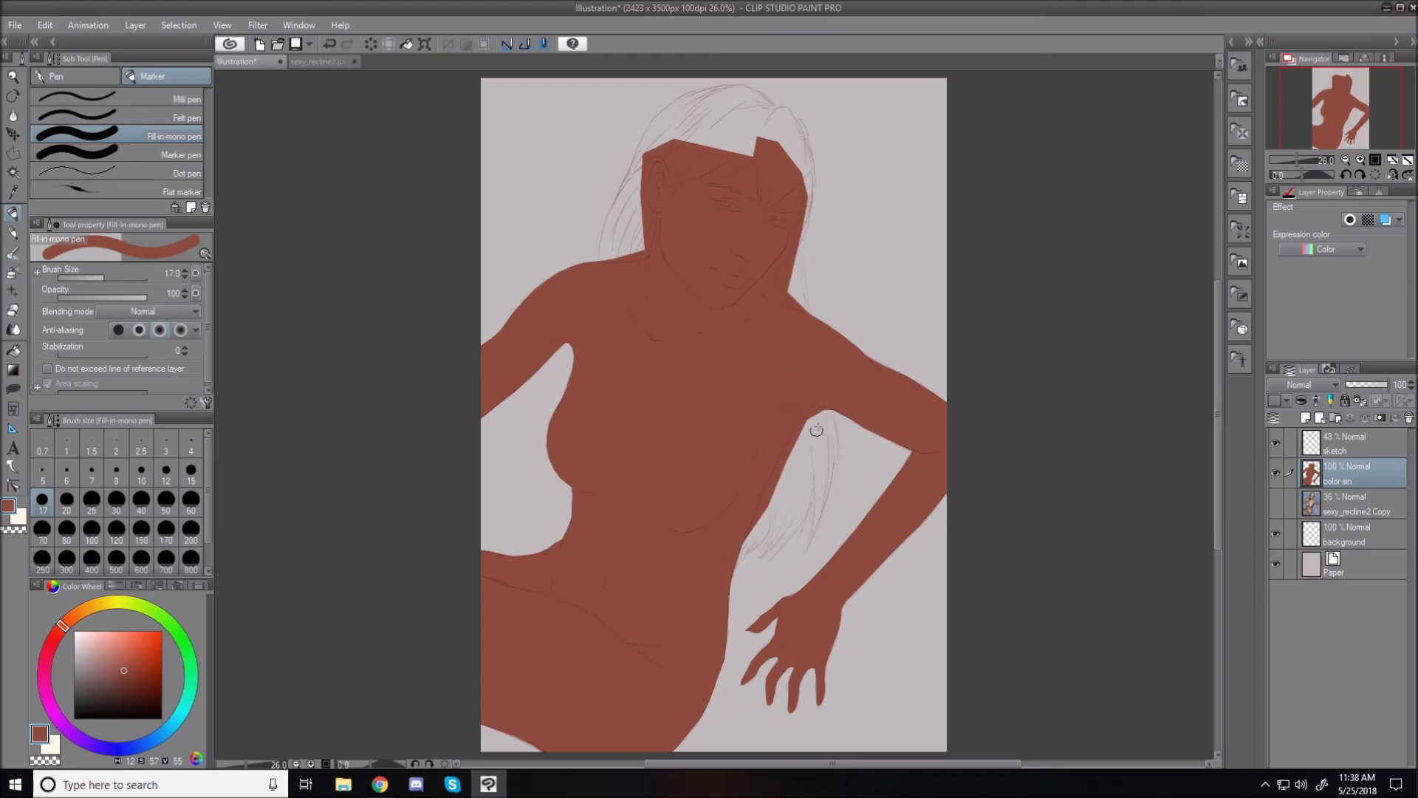
scroll(834, 517, "up", 5)
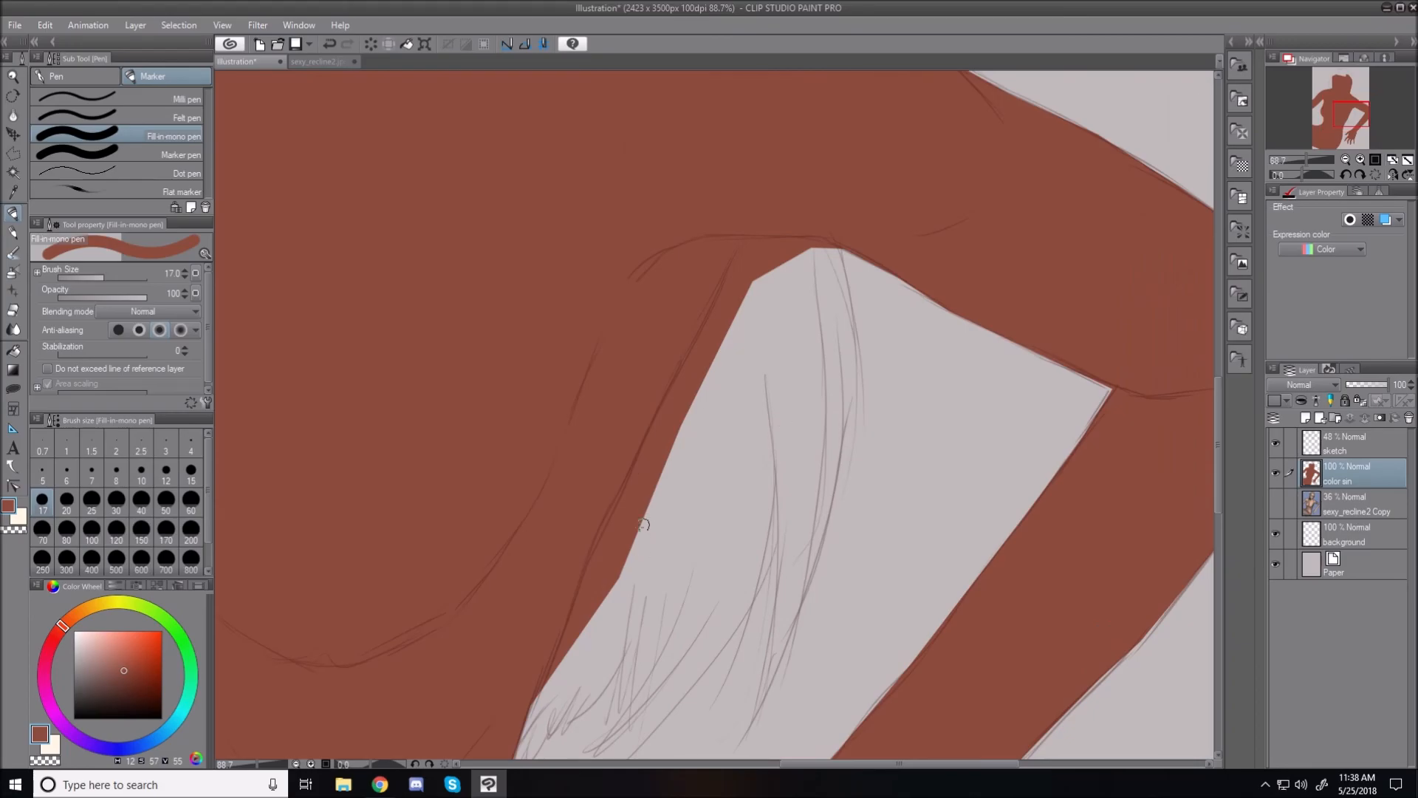
key("m")
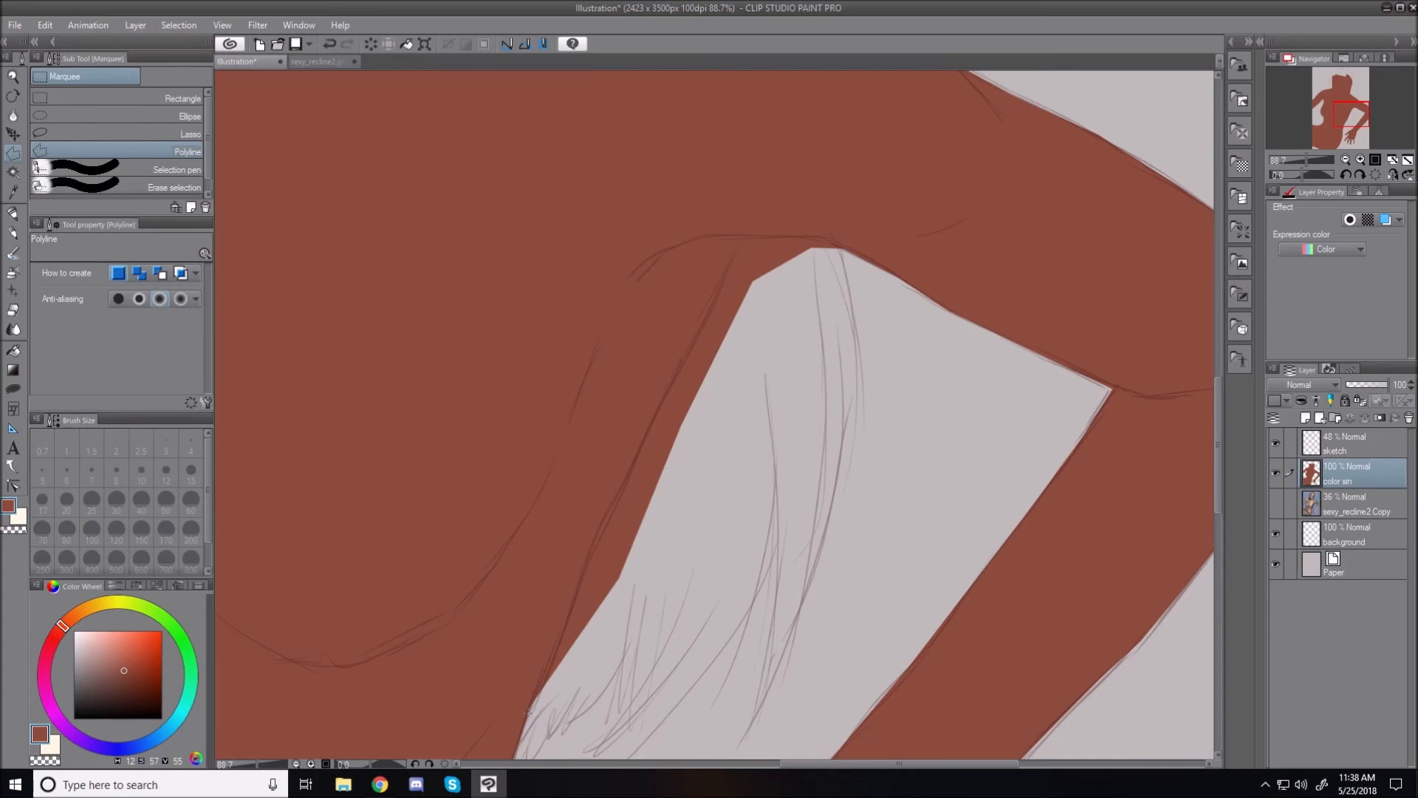
left_click(528, 714)
left_click(563, 629)
left_click(595, 546)
left_click(747, 238)
left_click(921, 313)
left_click(796, 524)
left_click(619, 707)
left_click(528, 713)
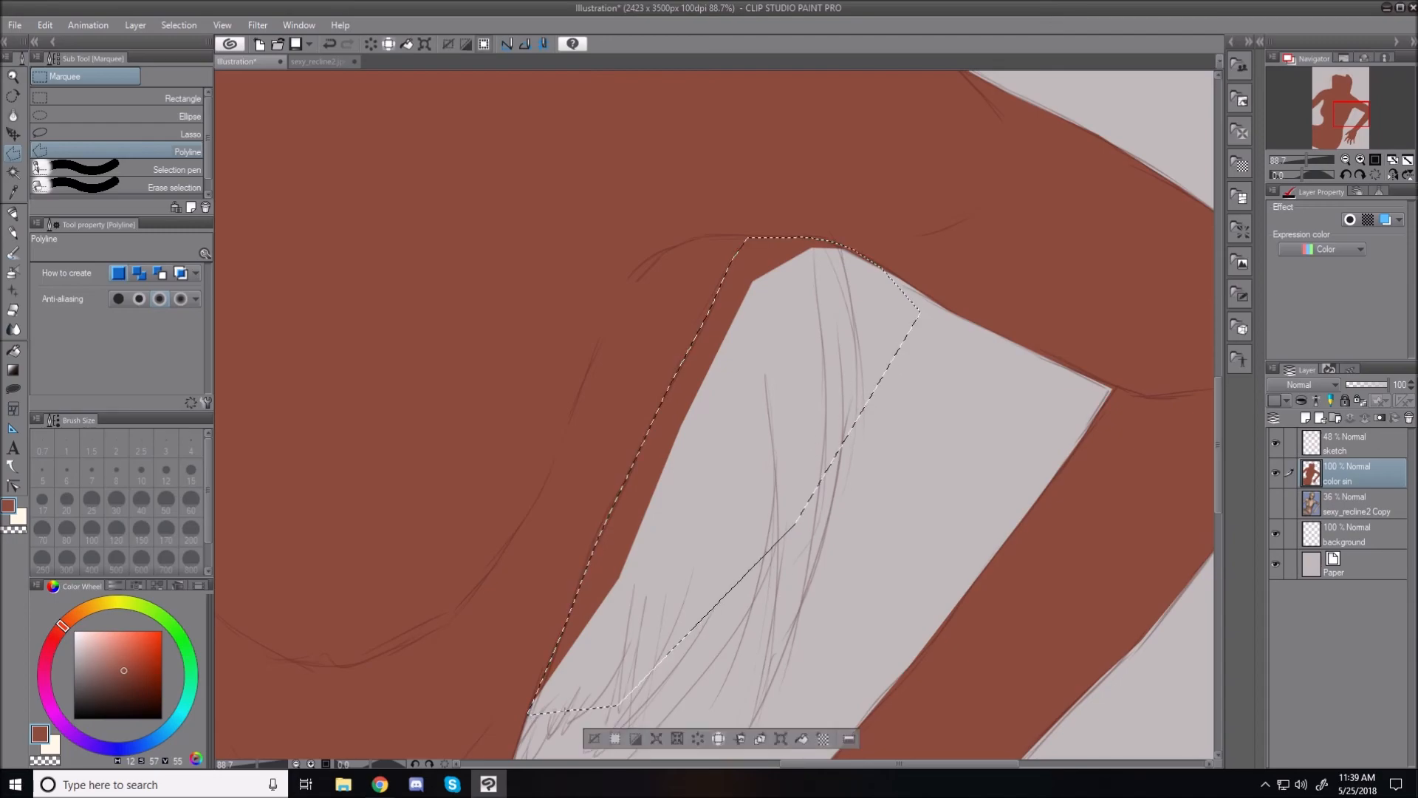
key("Delete")
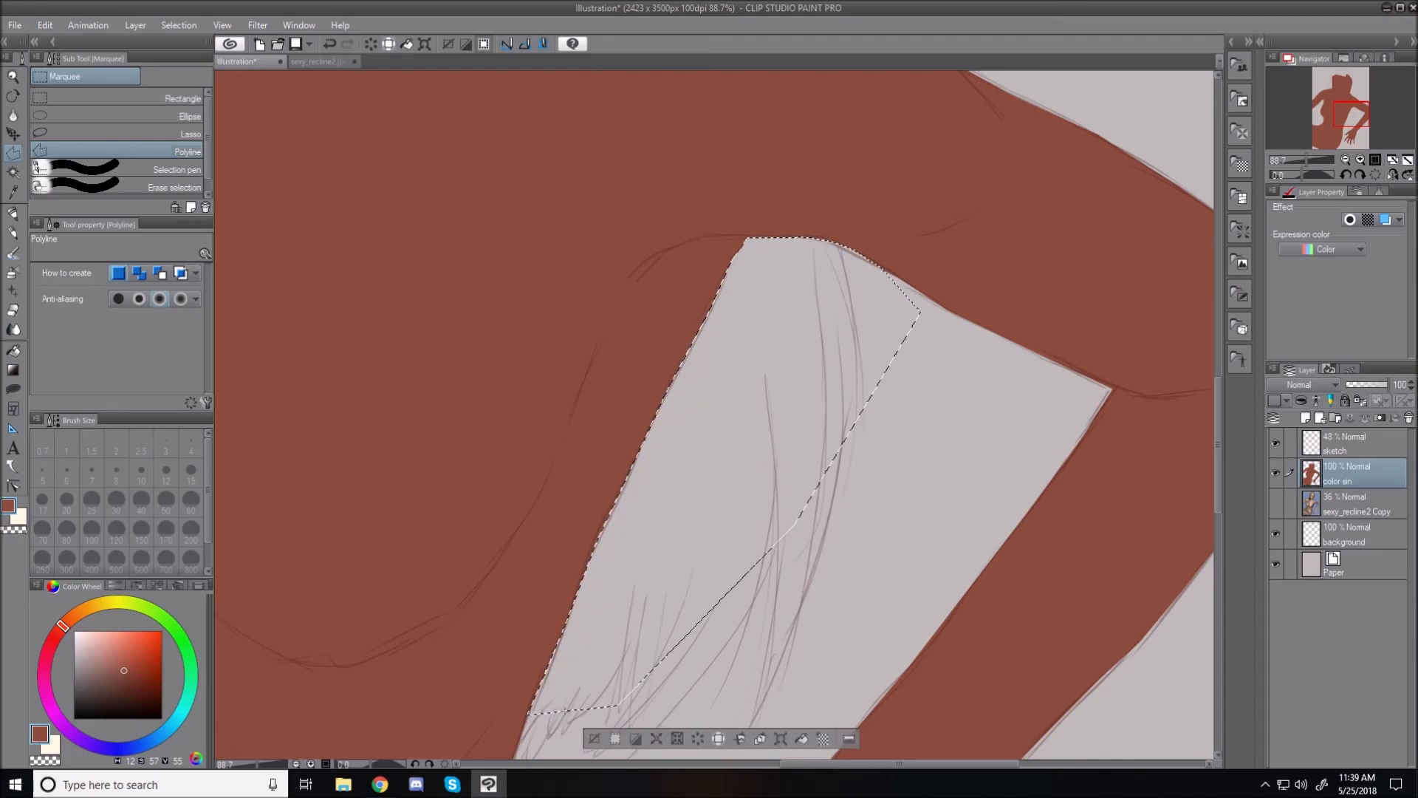
left_click(593, 741)
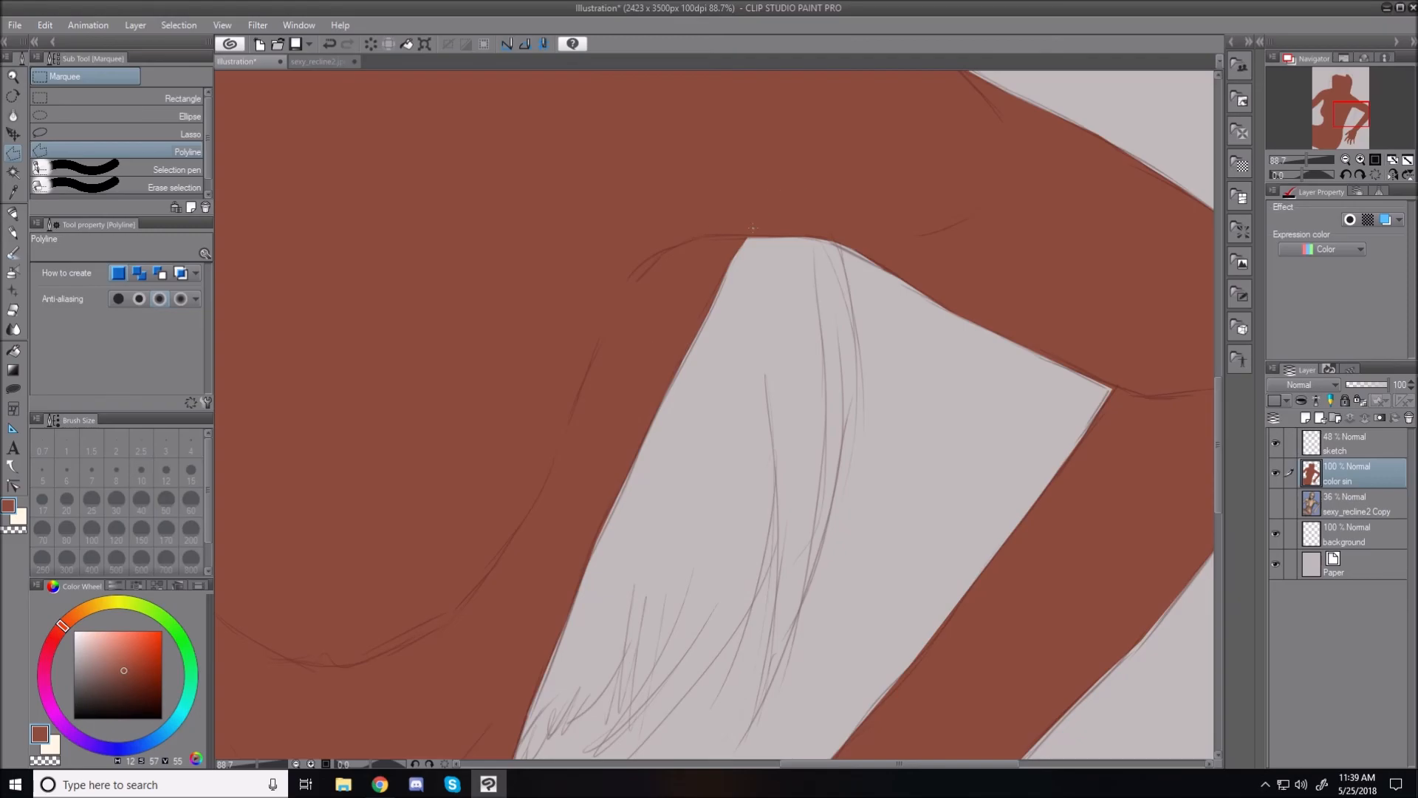
Step: Trace a polyline selection along the shoulder, neck, visible ear and hairline, loop it outside the head and delete the skin color inside
key("ctrl+0")
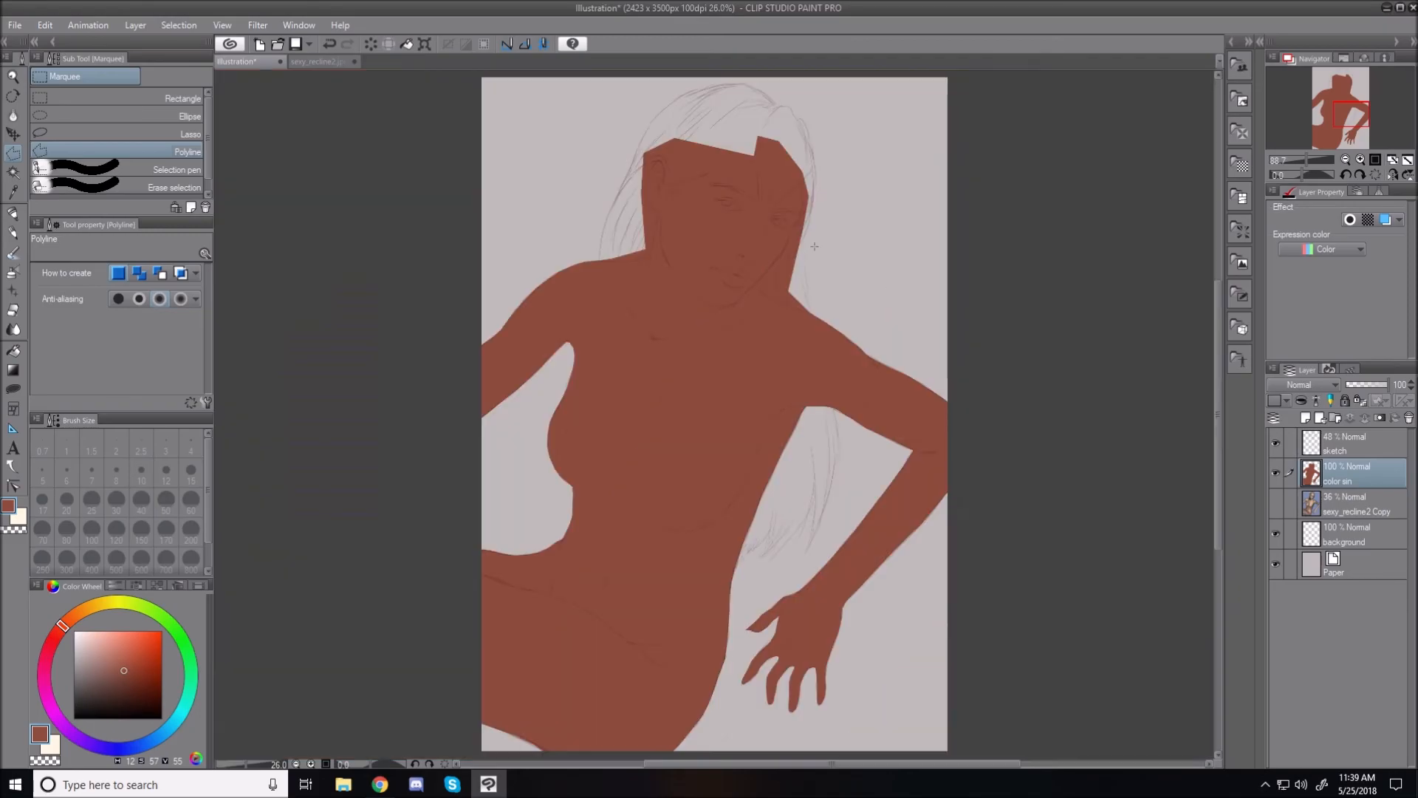
scroll(803, 289, "up", 3)
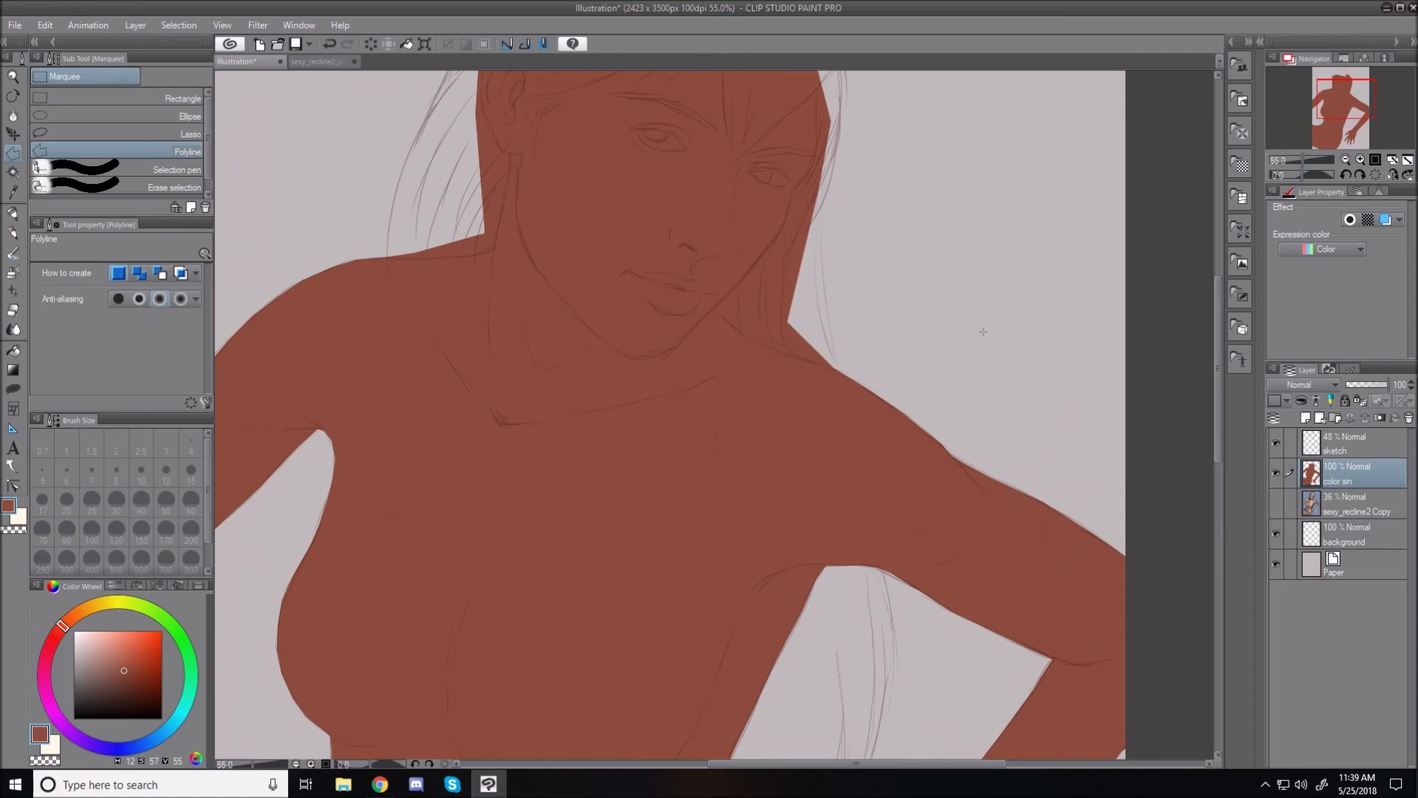
left_click_drag(1219, 421, 1218, 377)
scroll(634, 314, "up", 2)
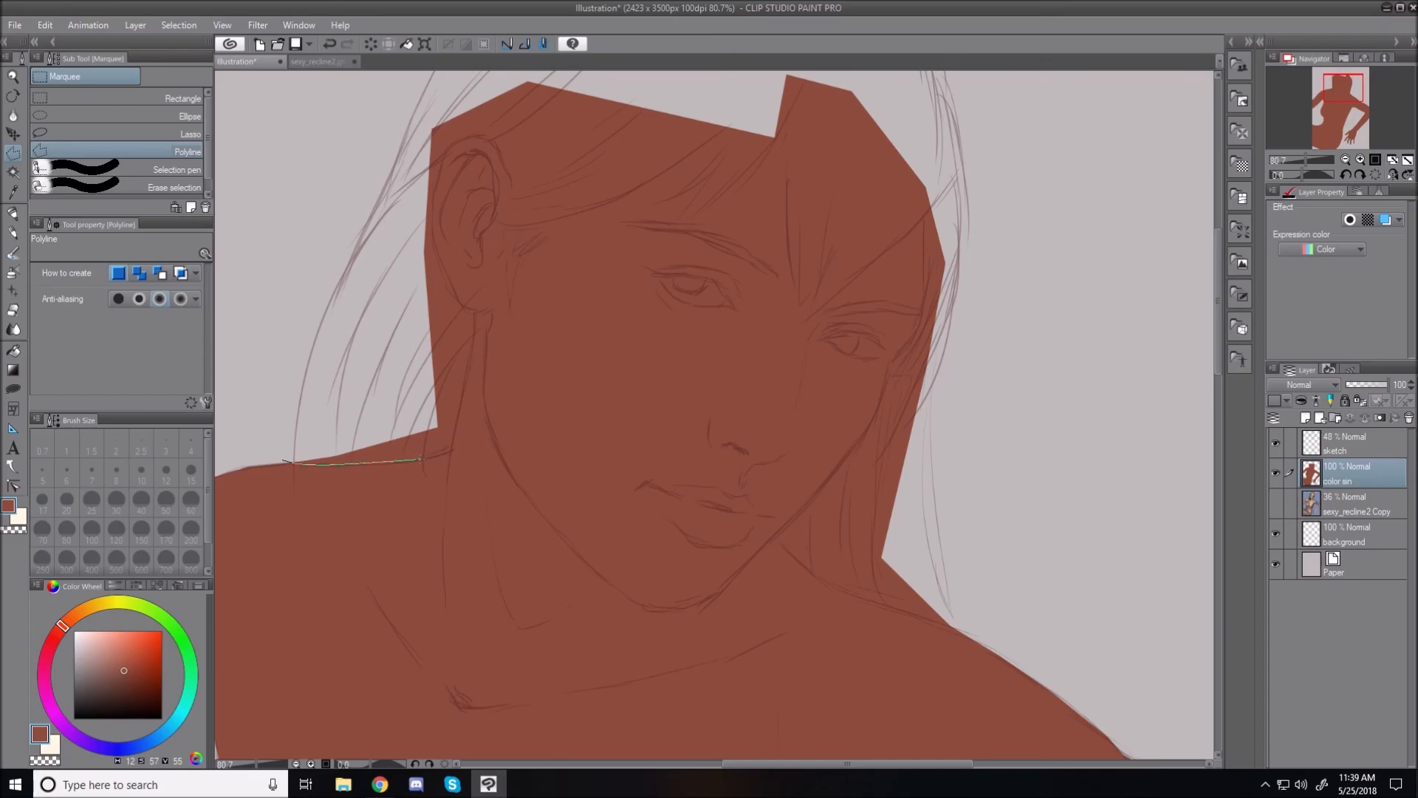
left_click(450, 451)
left_click(473, 311)
left_click(433, 242)
left_click(512, 186)
left_click(634, 134)
scroll(706, 92, "up", 2)
left_click(774, 104)
left_click(456, 126)
left_click(292, 304)
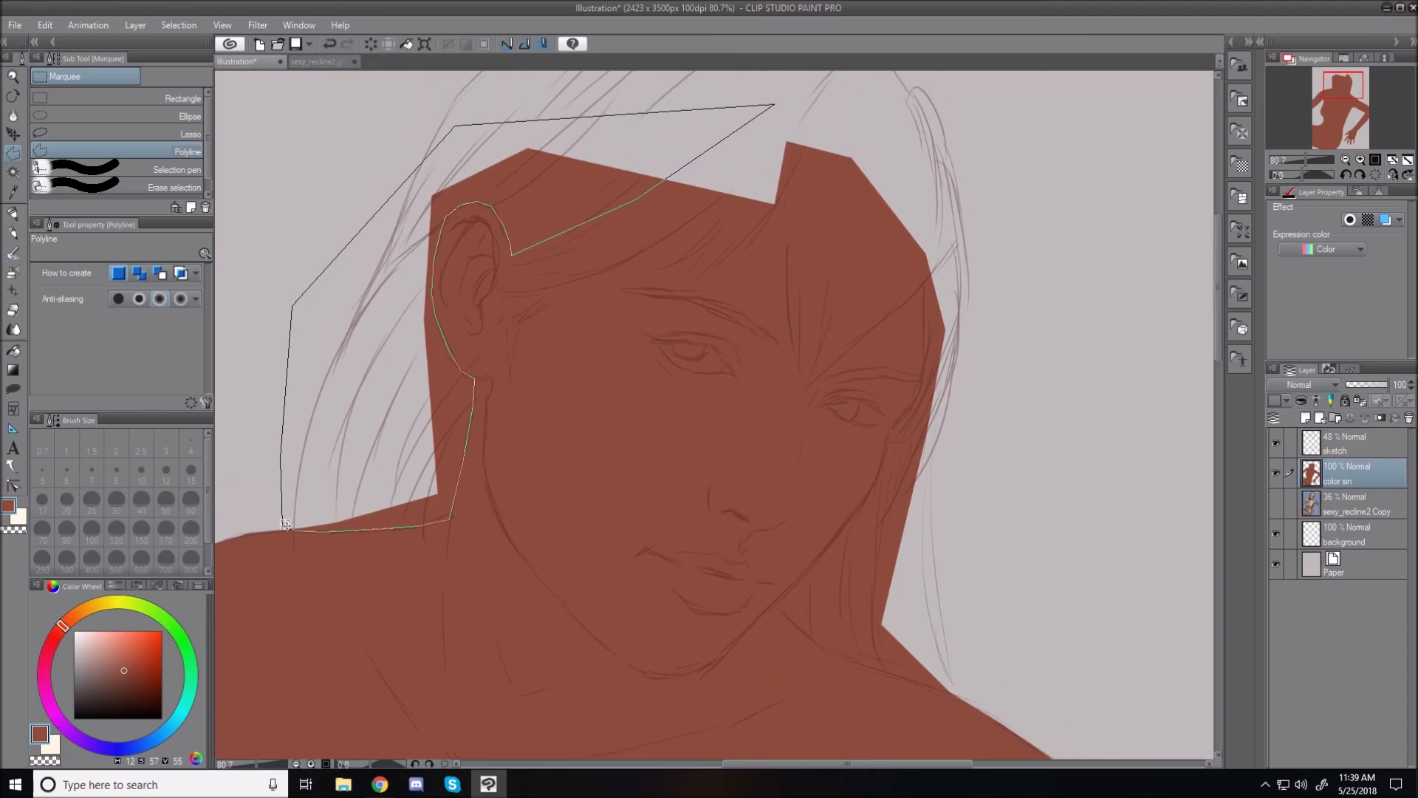
left_click(284, 527)
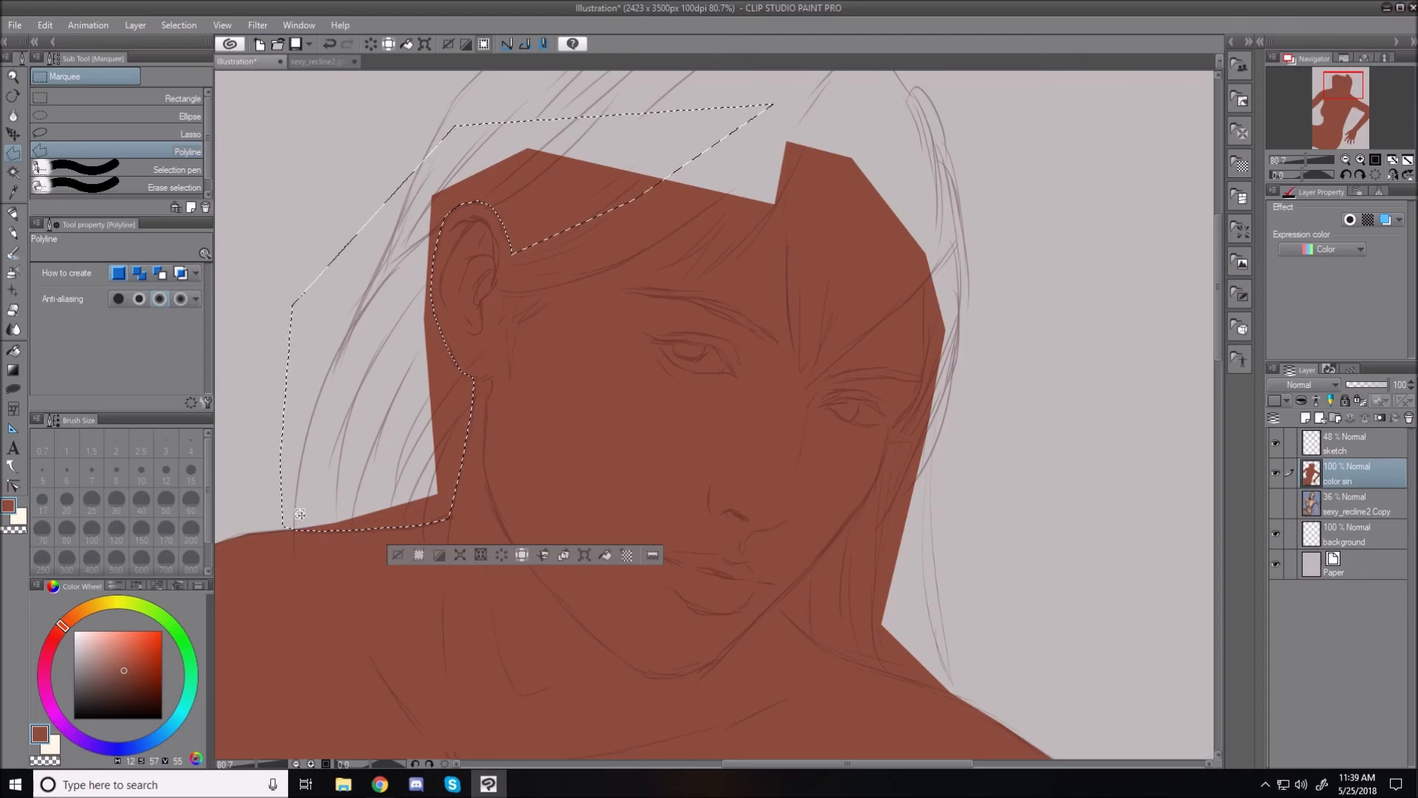
key("alt+BackSpace")
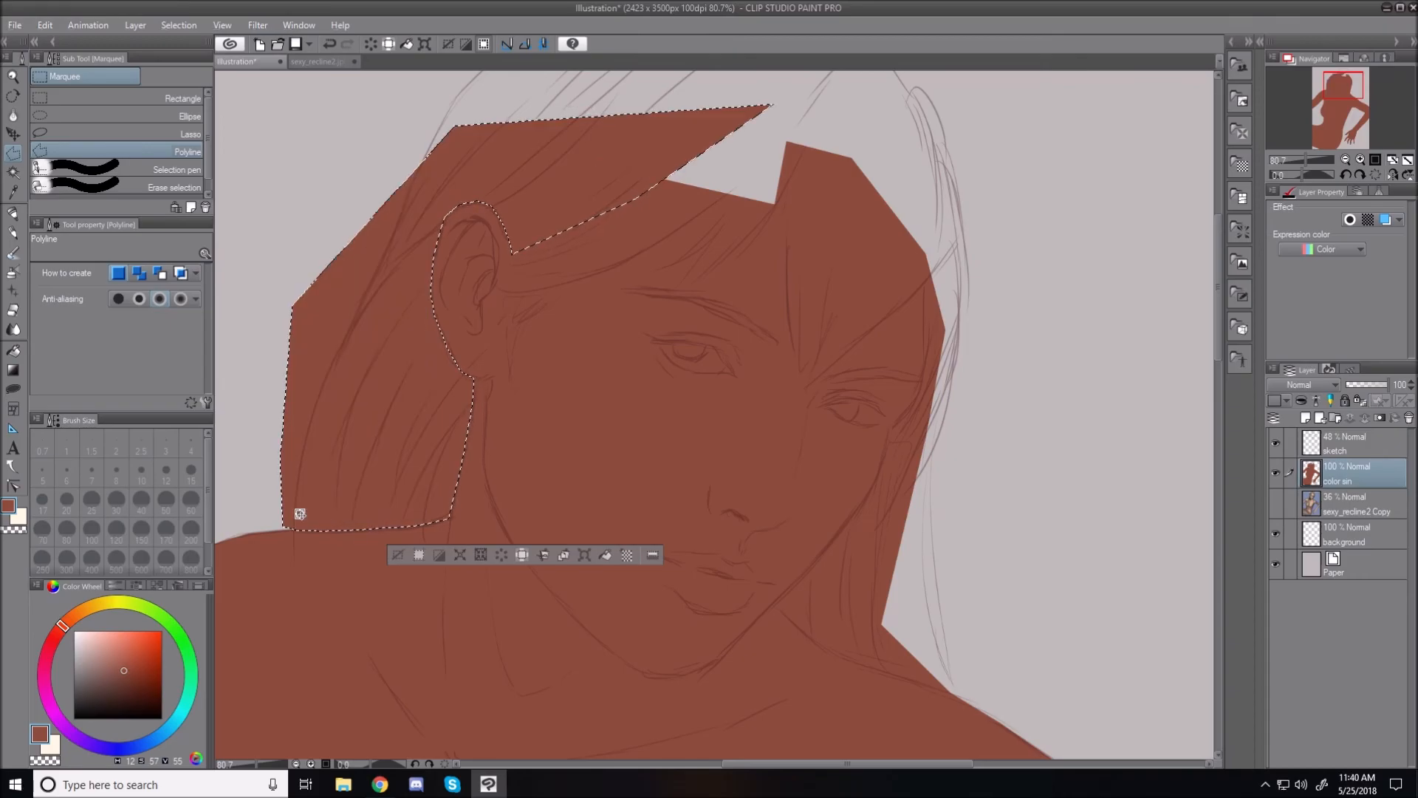
key("Delete")
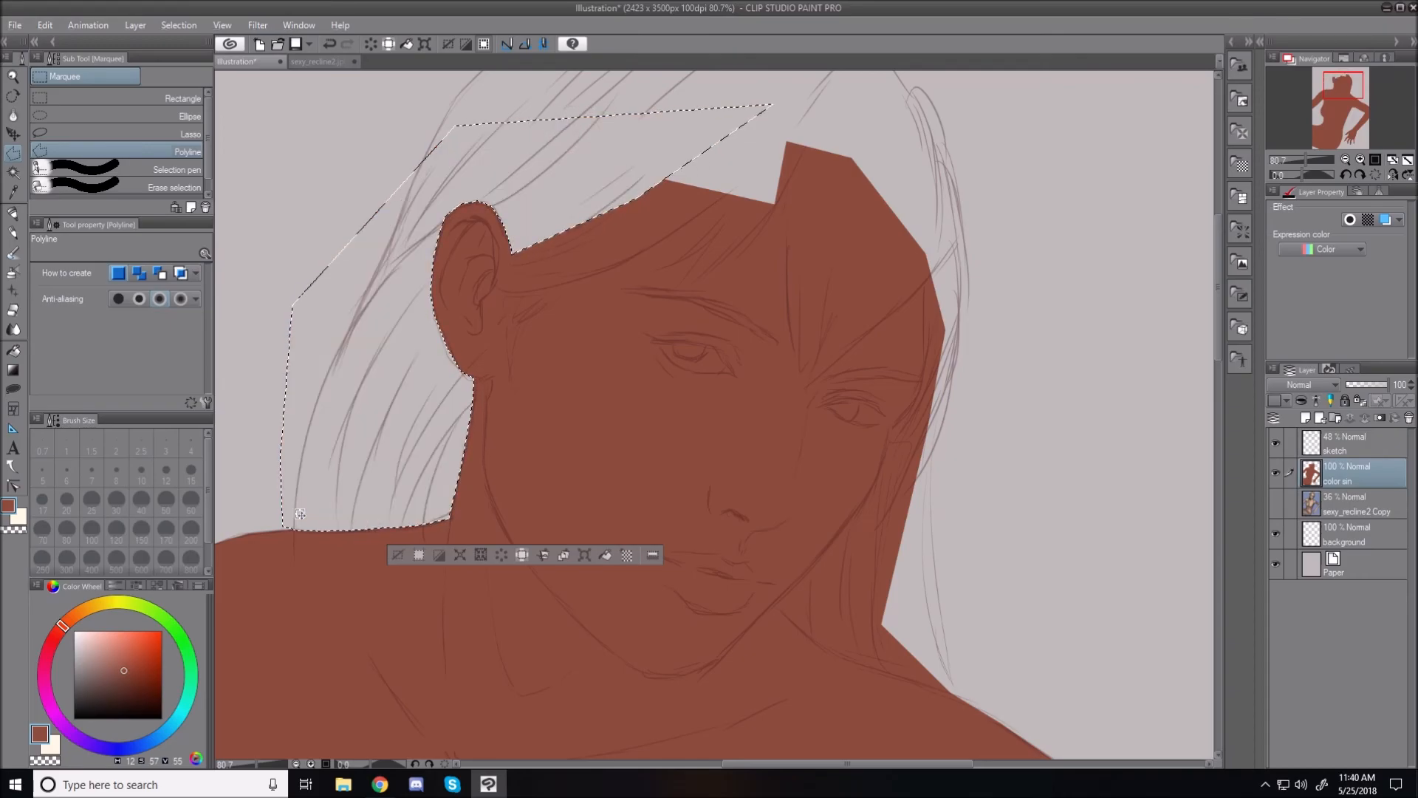
Step: Outline the hair area between the far cheek, jaw and shoulder with a polyline selection, delete its skin color and deselect
scroll(966, 453, "down", 3)
scroll(966, 453, "up", 2)
scroll(966, 453, "up", 3)
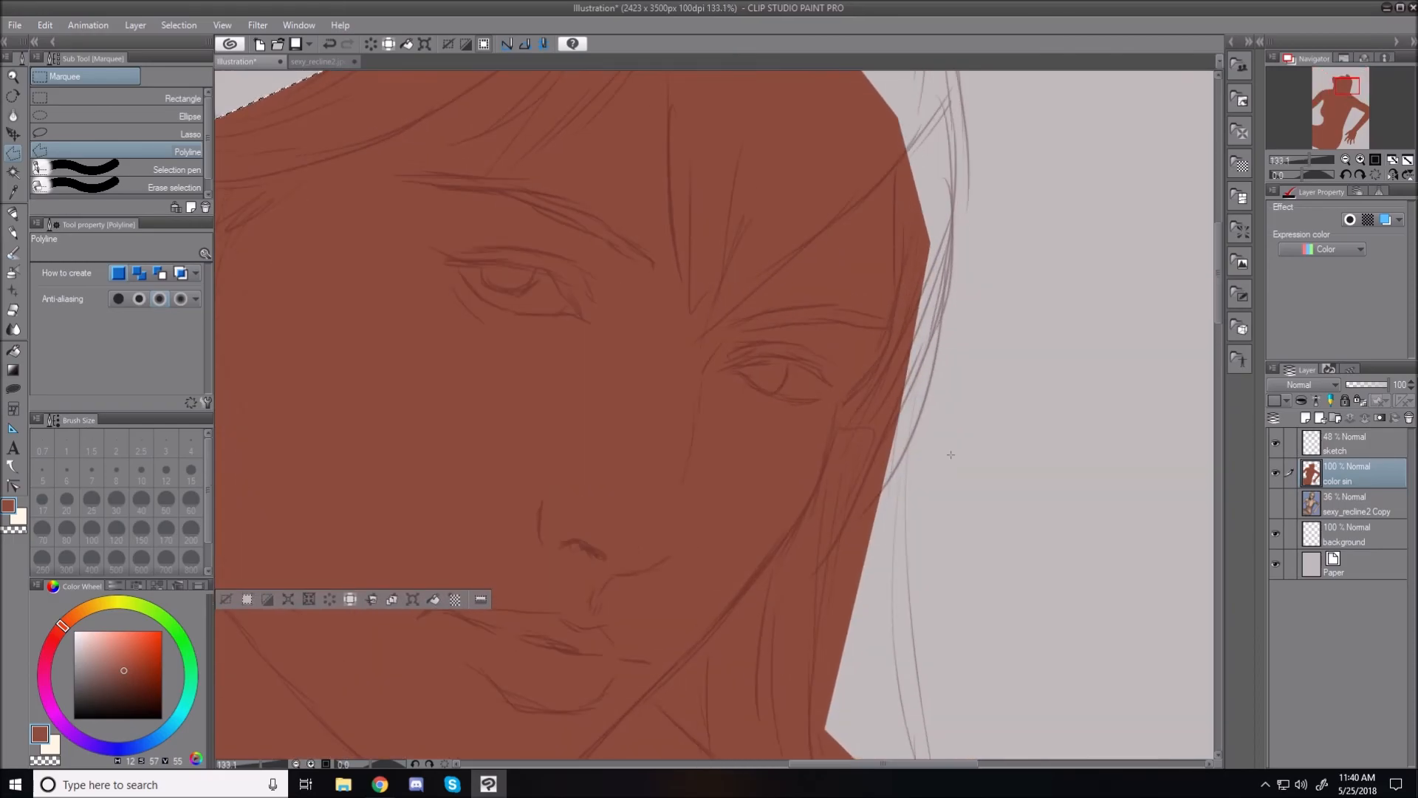
left_click(894, 298)
left_click(869, 663)
scroll(1008, 753, "down", 5)
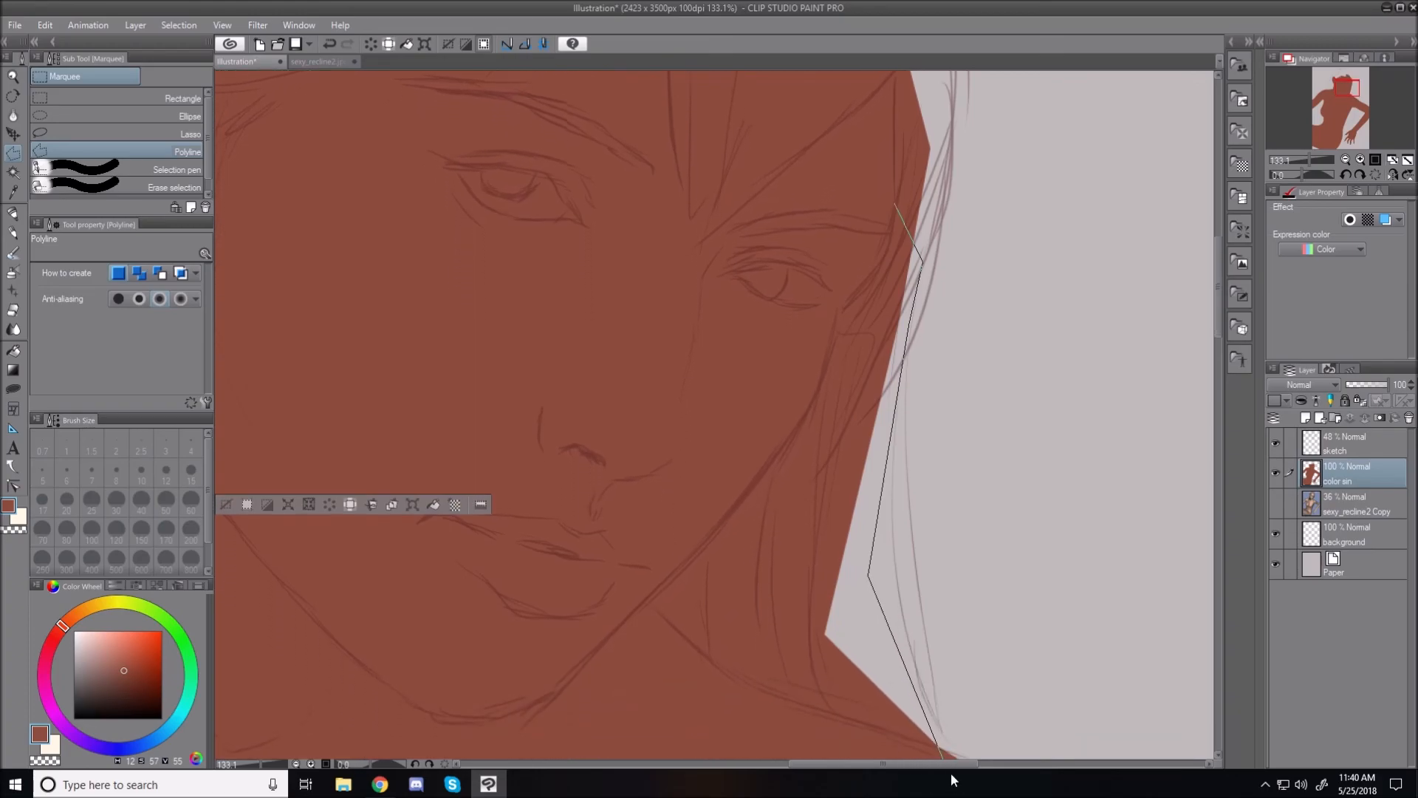
scroll(1009, 753, "down", 1)
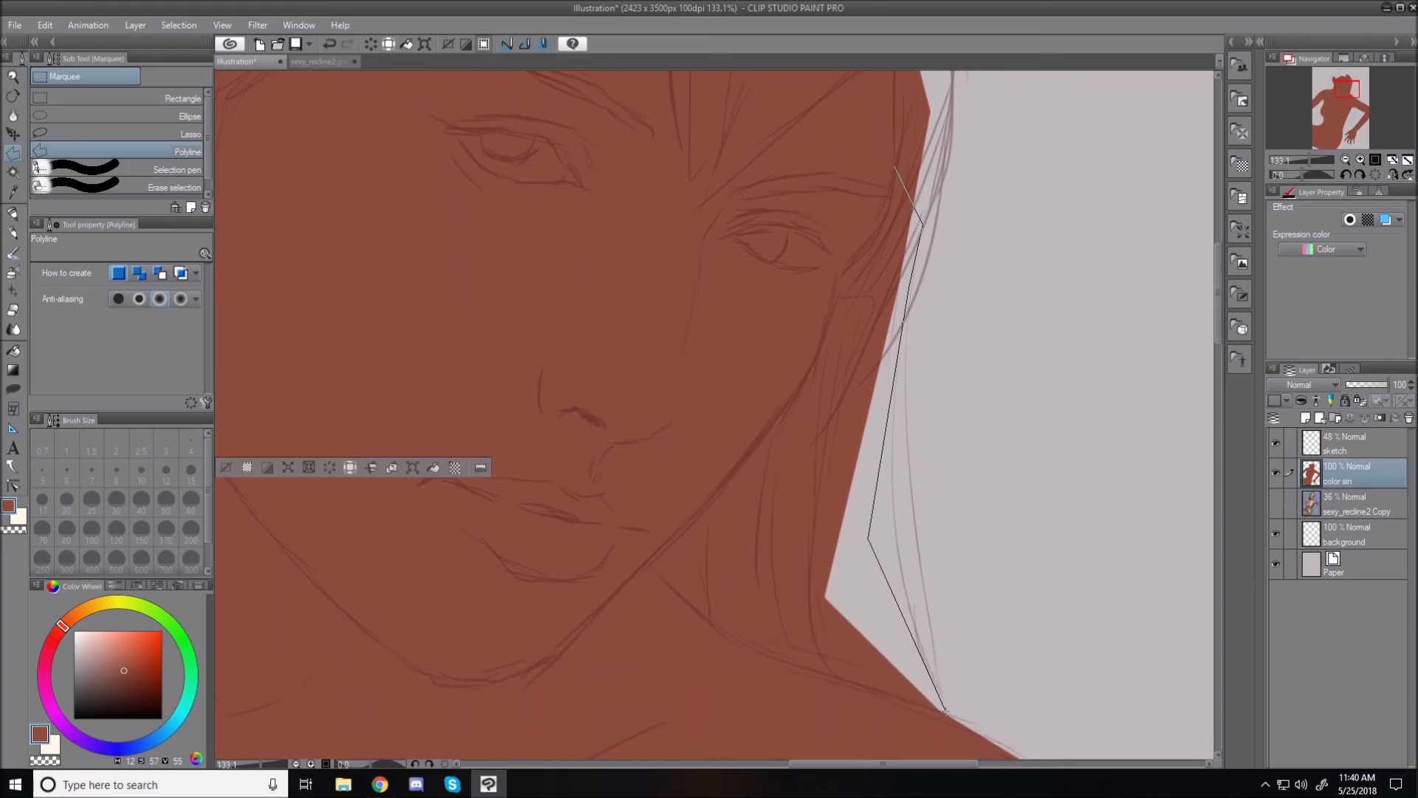
left_click(942, 713)
left_click(776, 657)
left_click(707, 618)
left_click(652, 560)
left_click(790, 401)
left_click(828, 322)
left_click(839, 275)
double_click(896, 171)
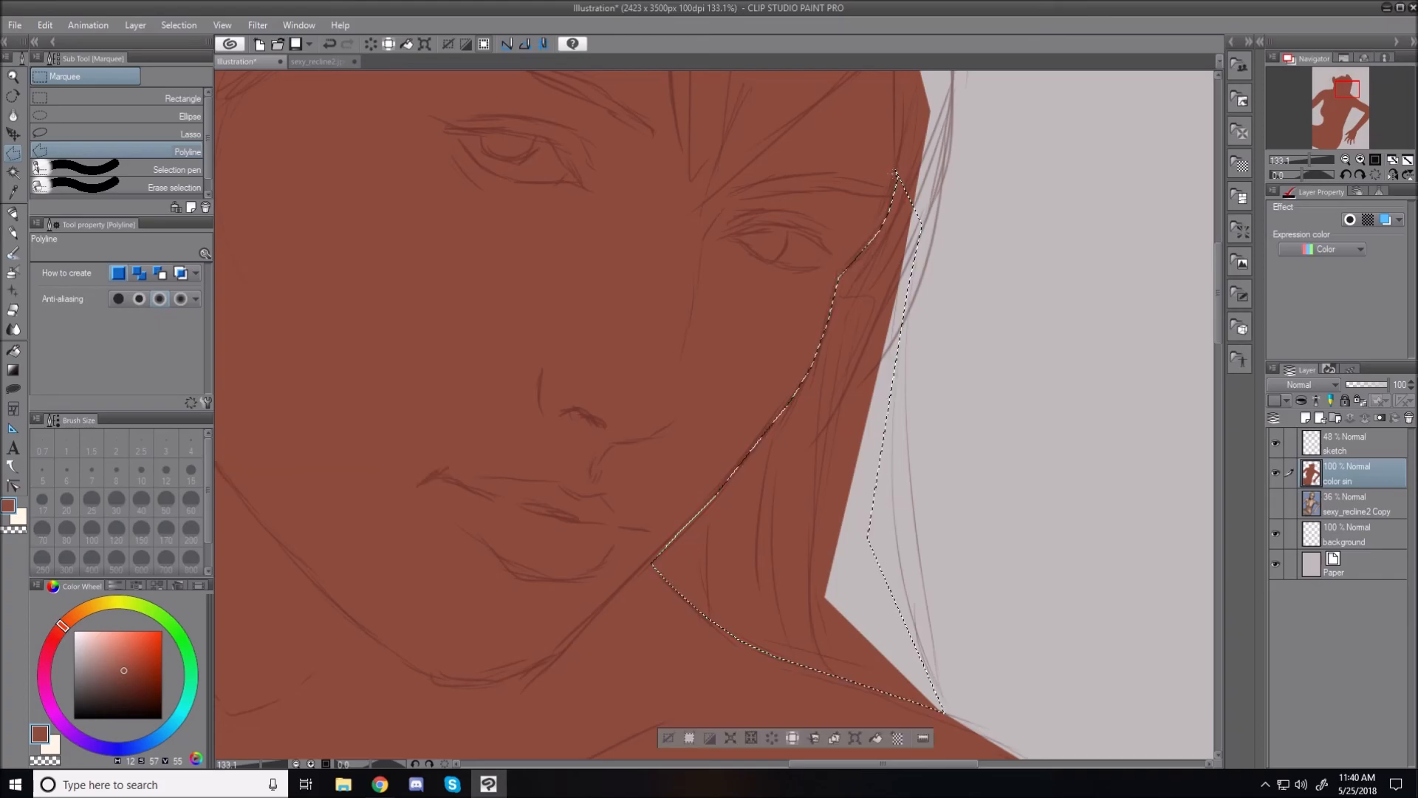
key("Delete")
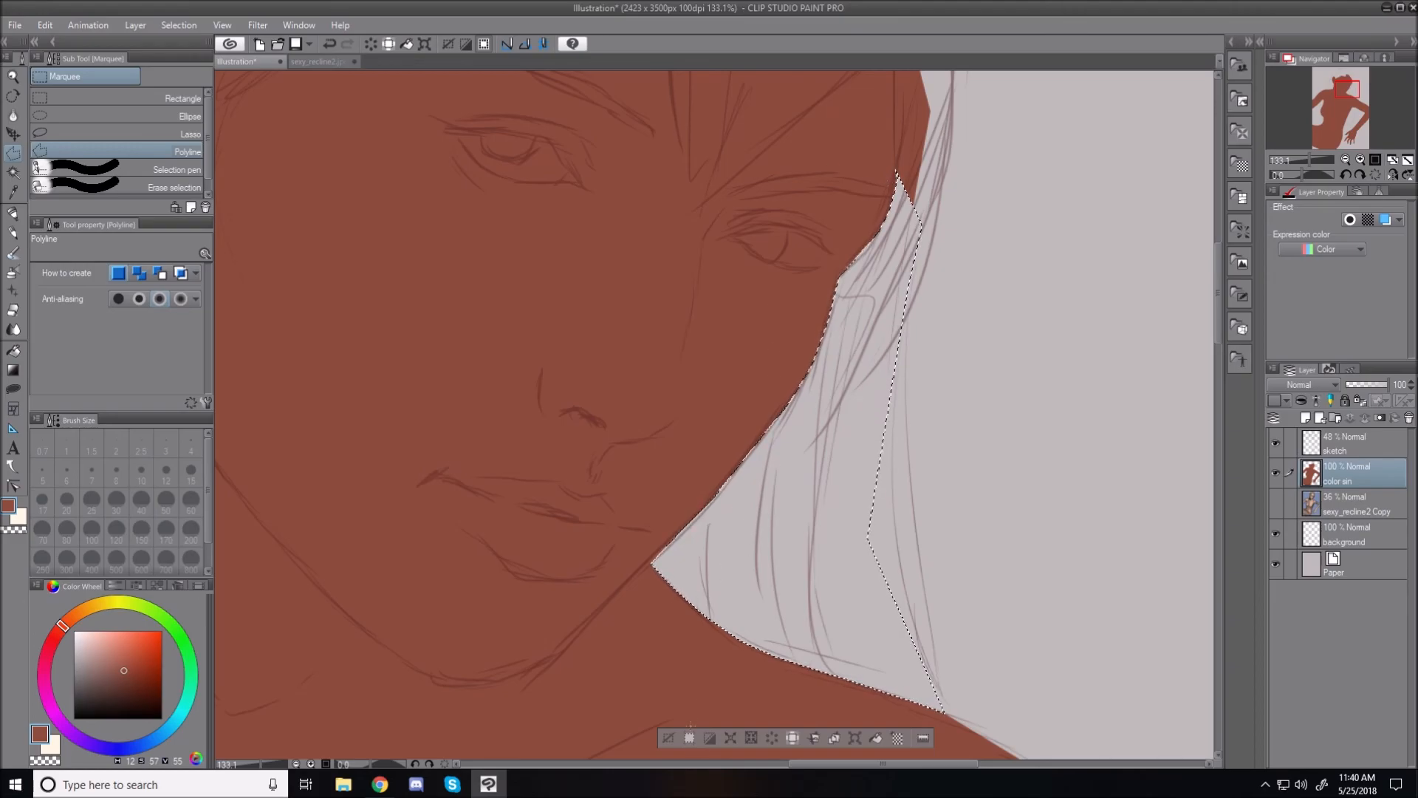
left_click(668, 738)
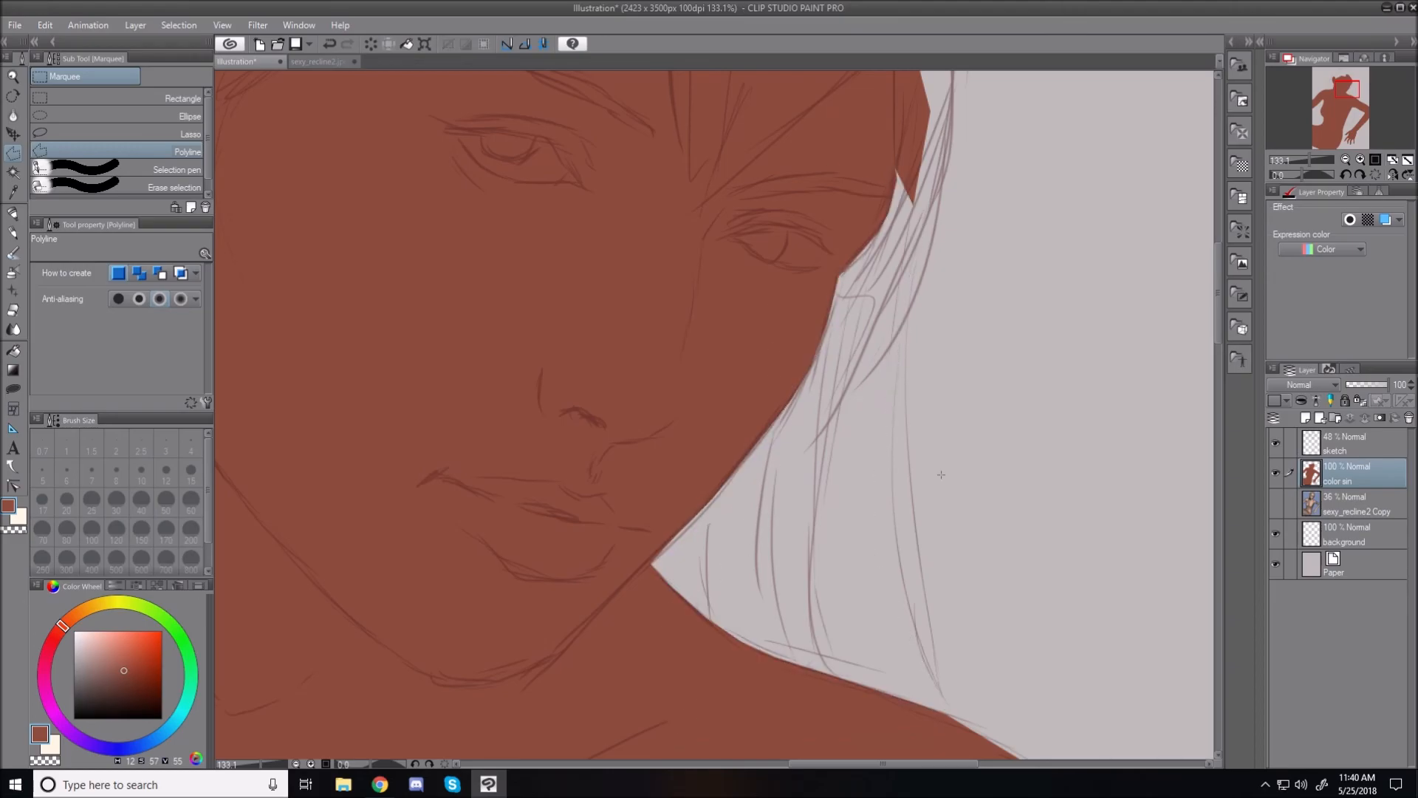
Step: Choose the Soft airbrush and lock the transparent pixels of the skin color layer
key("ctrl+0")
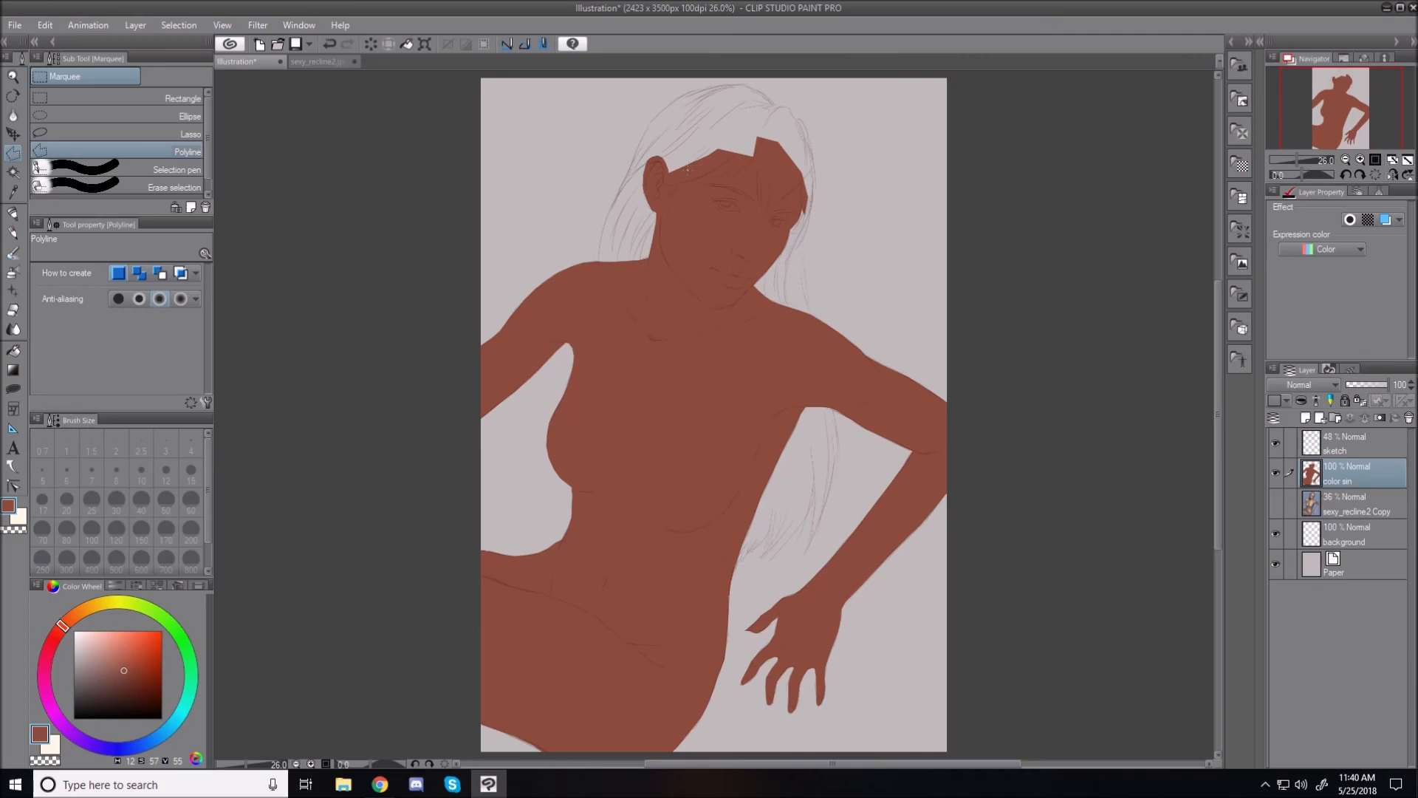
scroll(852, 159, "up", 4)
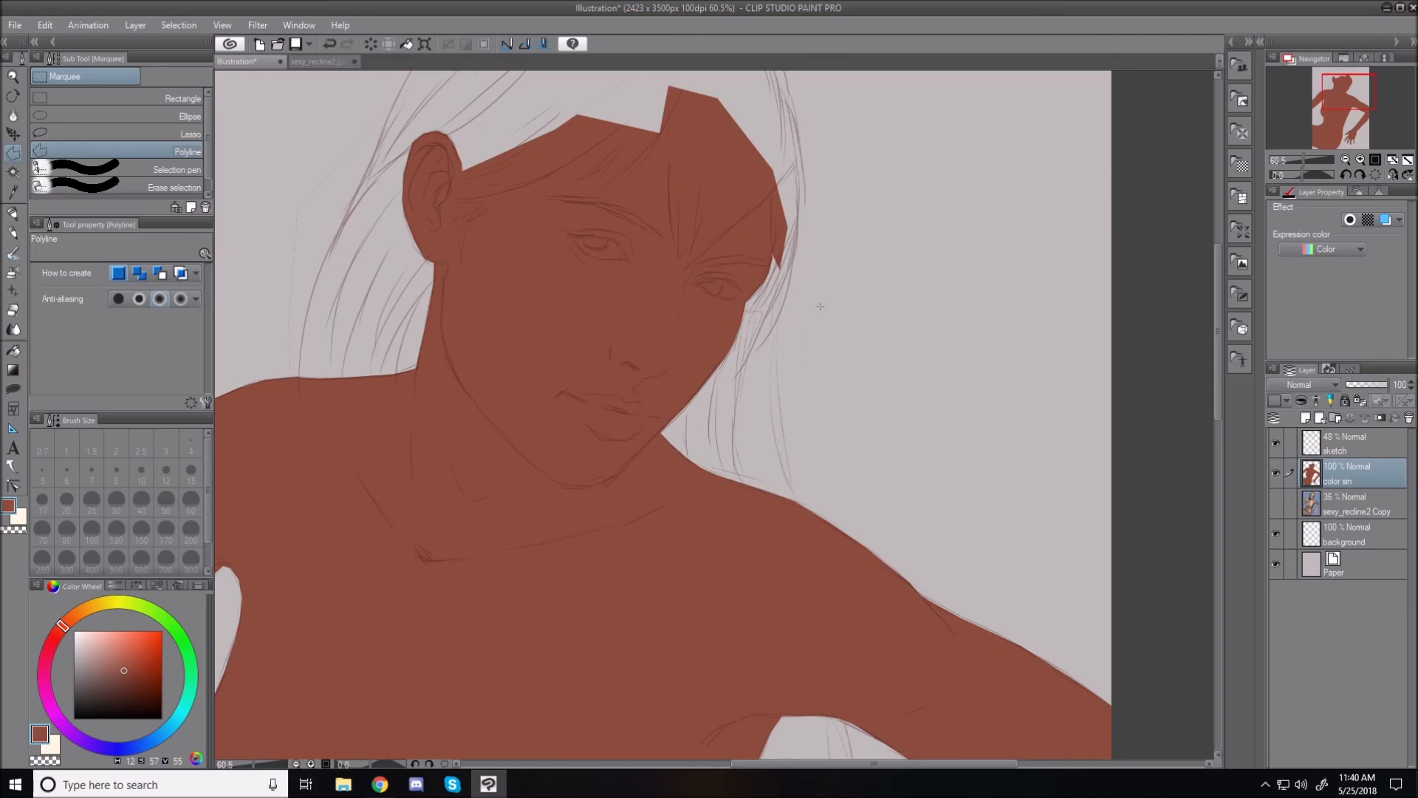
mouse_move(1216, 367)
left_mouse_down()
mouse_move(1218, 429)
mouse_move(1213, 356)
mouse_move(1215, 369)
left_mouse_up()
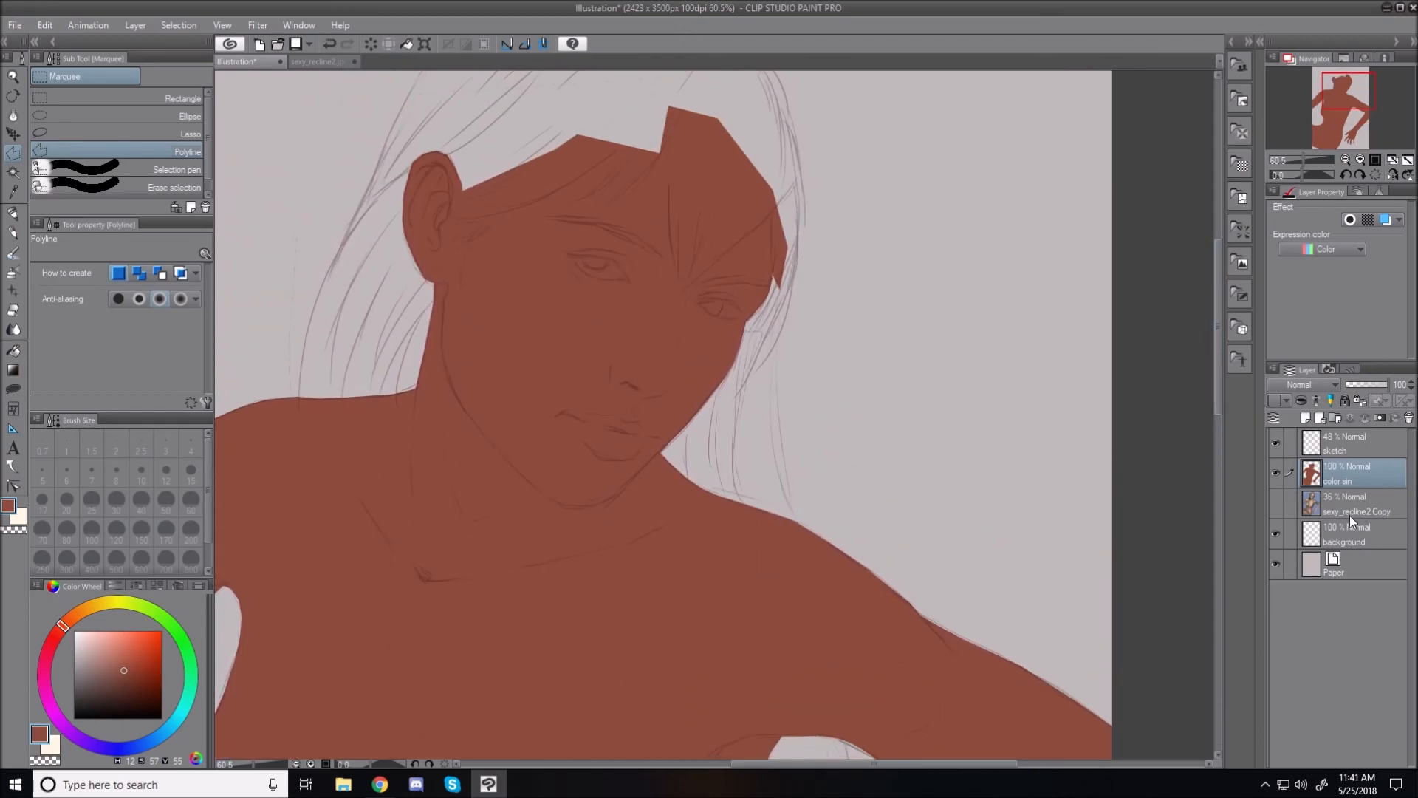
left_click(13, 271)
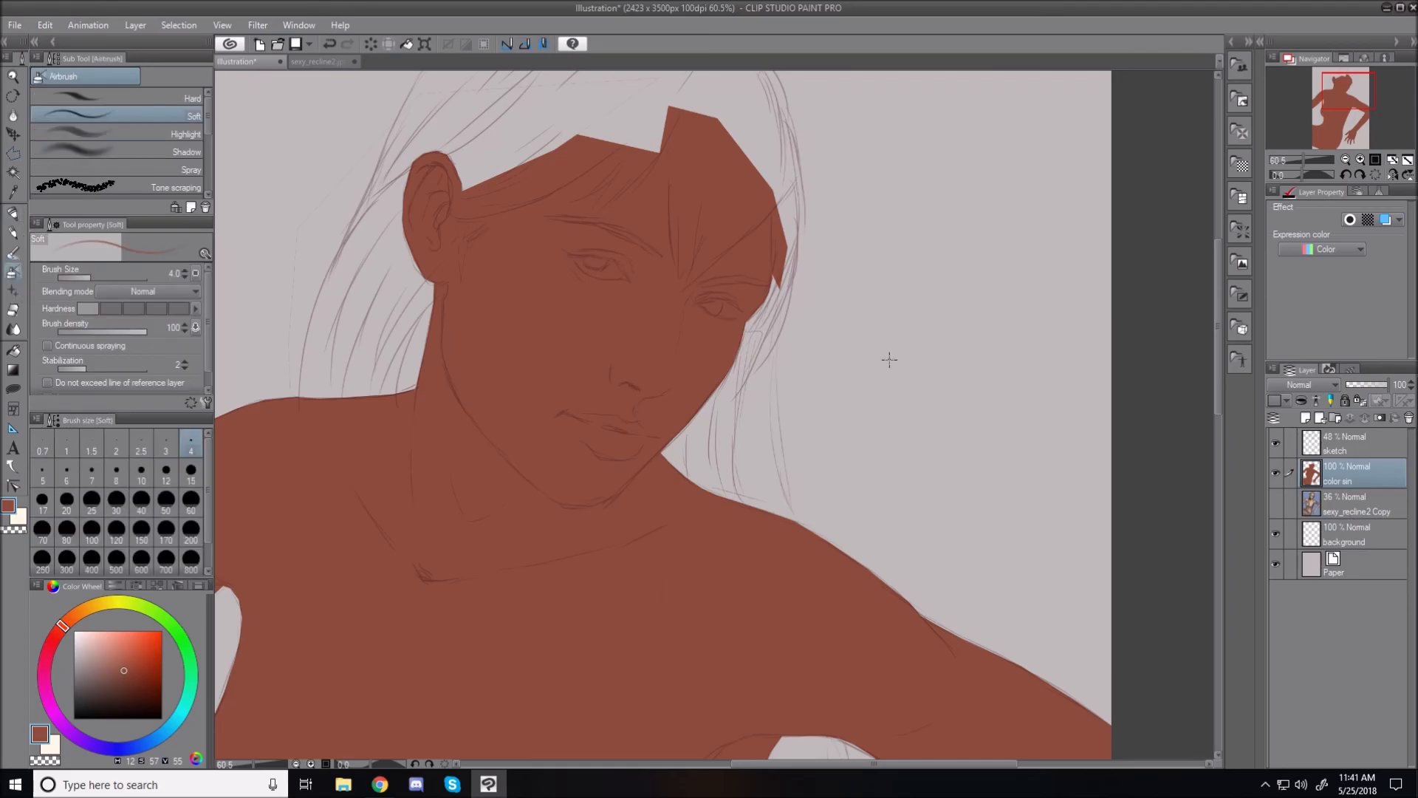
key("ctrl+0")
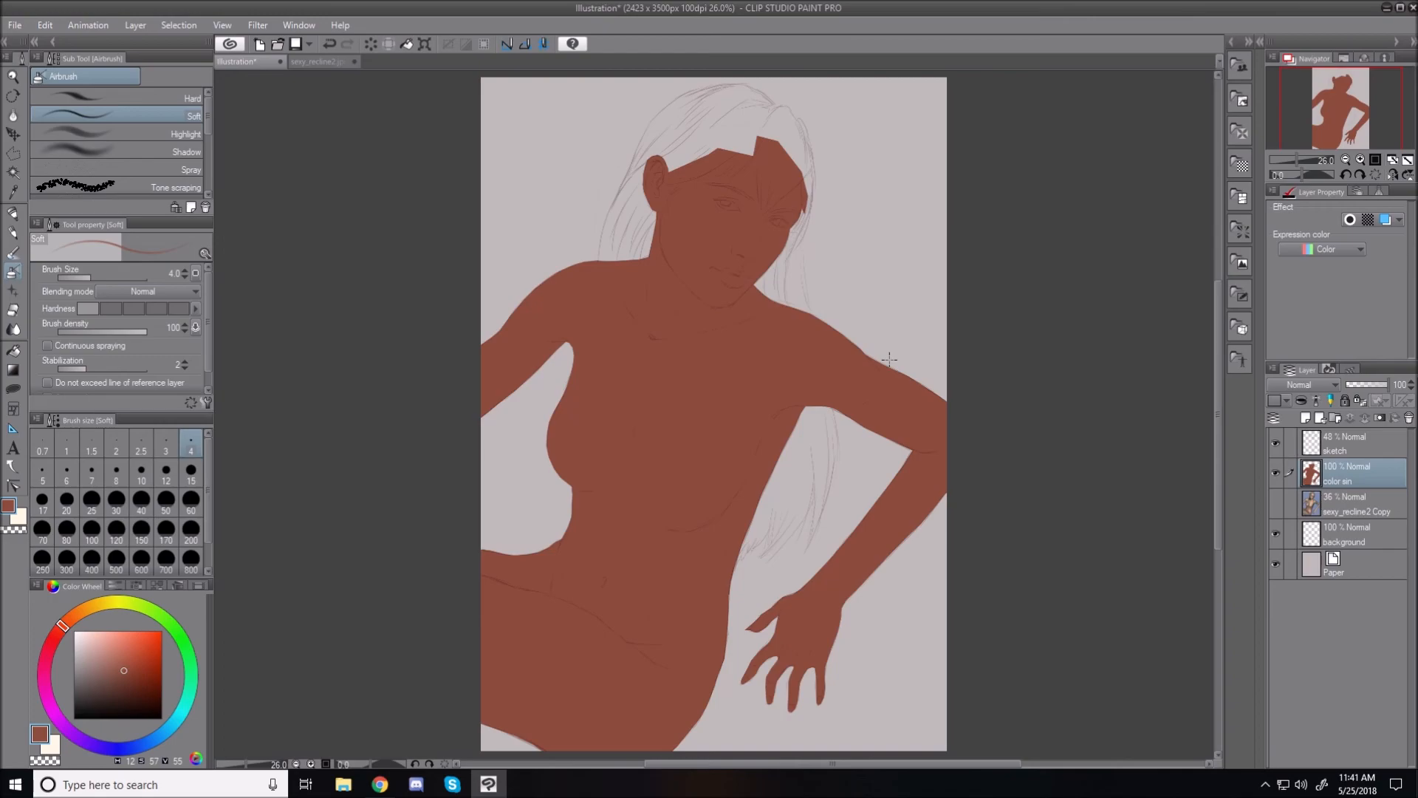
scroll(885, 316, "up", 2)
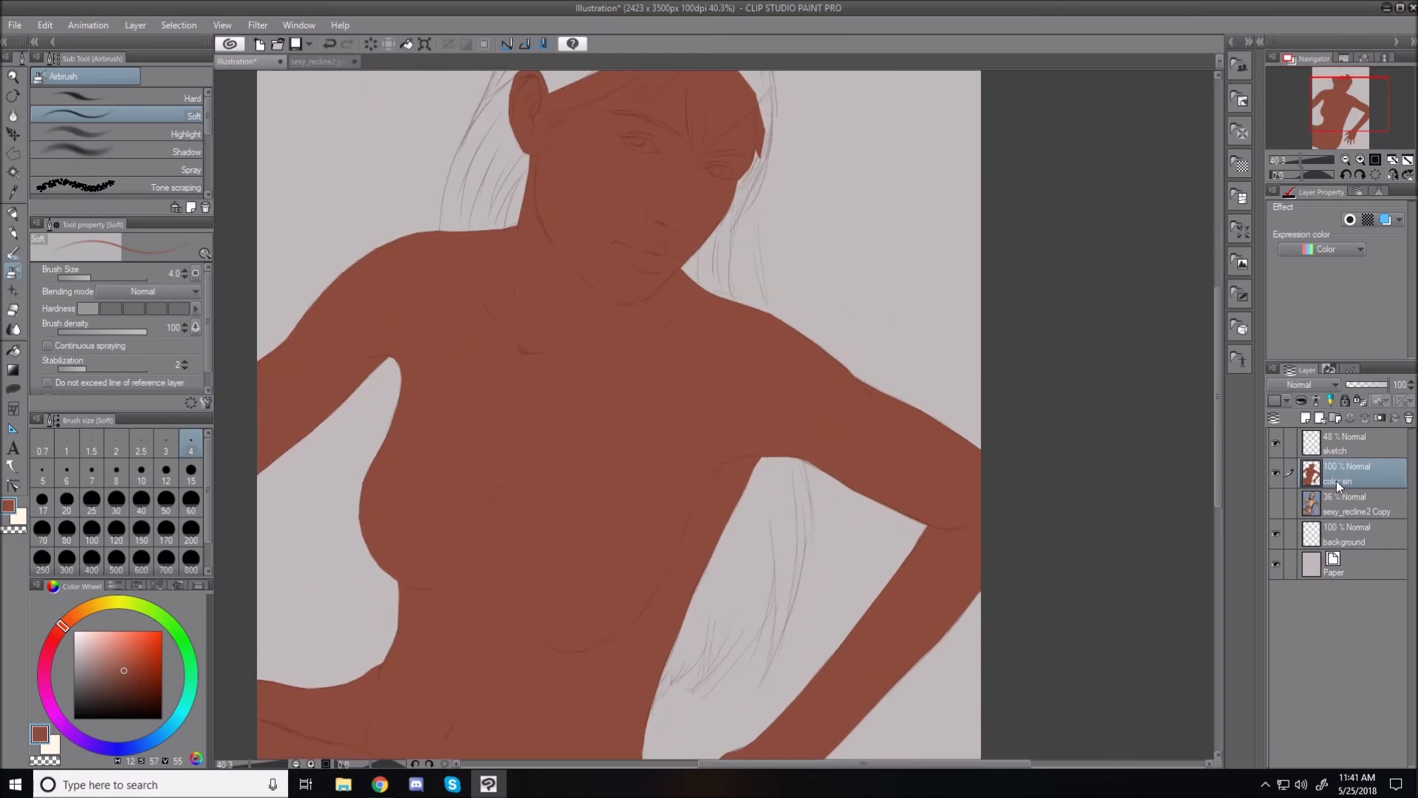
left_click(1363, 400)
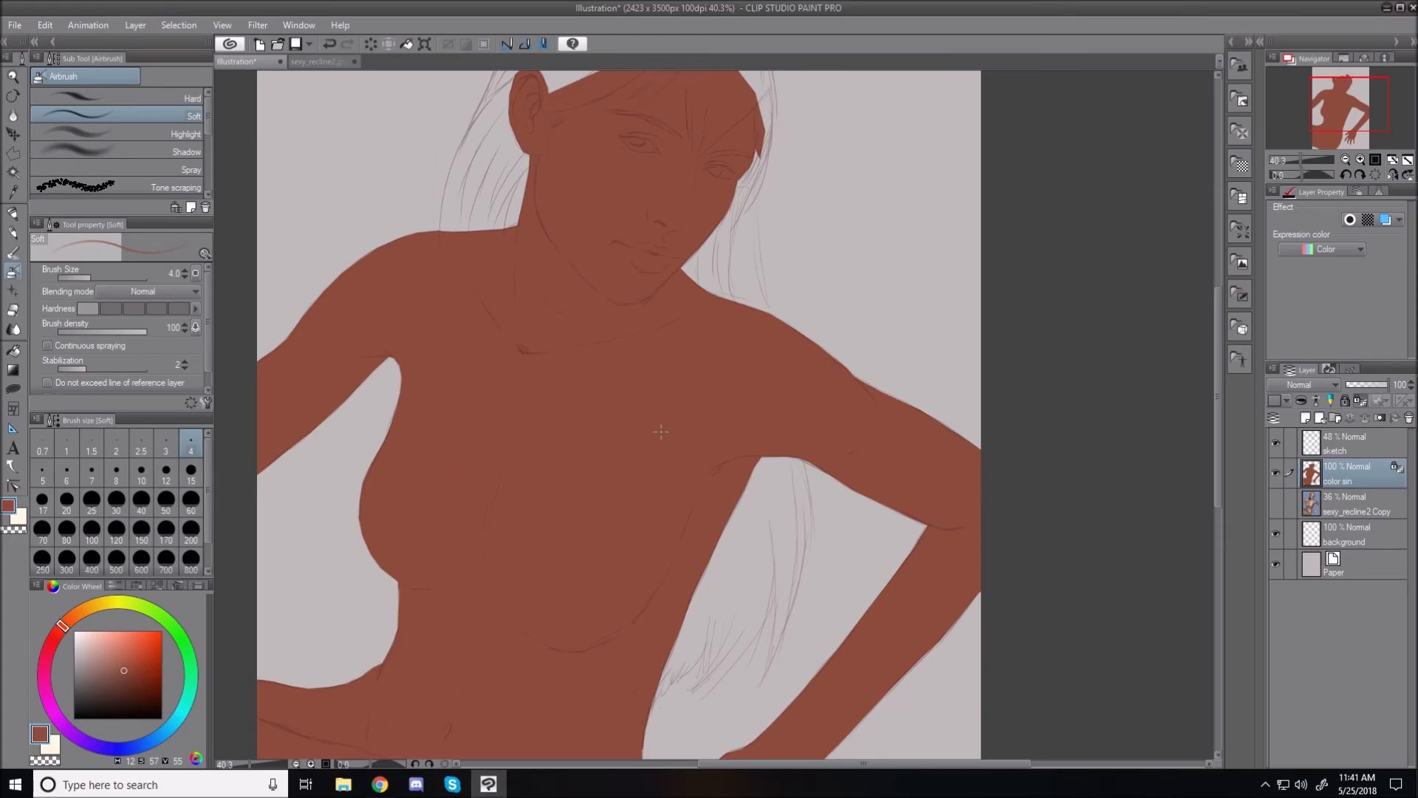
Step: Mix a light peach skin tone with hue 21 and enlarge the Soft airbrush for body highlights
left_click(67, 622)
left_click_drag(77, 626, 96, 644)
left_click(116, 645)
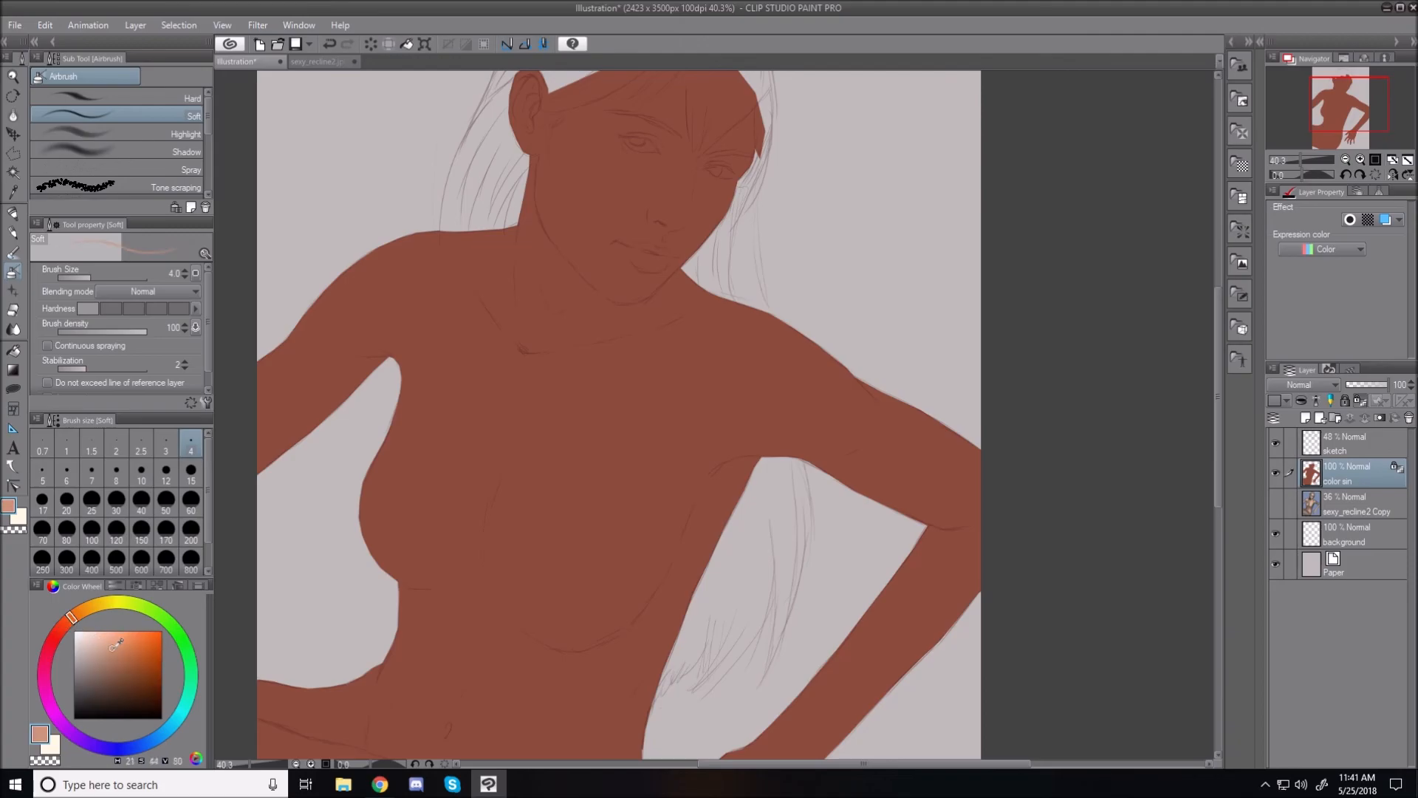
left_click_drag(116, 645, 114, 648)
key("bracketright")
key("bracketright")
key("bracketright")
key("bracketright")
key("bracketright")
key("bracketright")
key("bracketright")
key("bracketright")
key("bracketright")
key("bracketright")
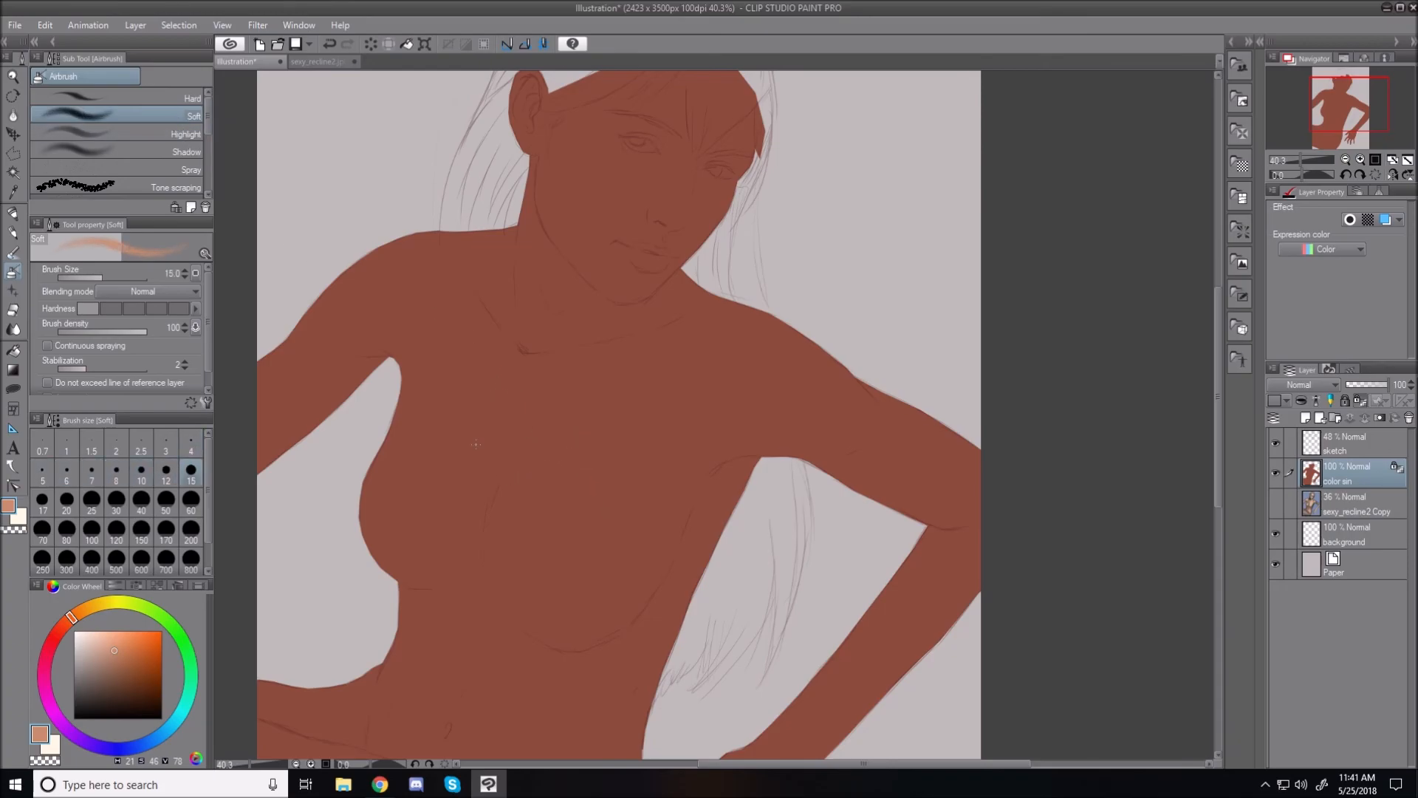
key("bracketright")
key("bracketright")
key("bracketright")
key("bracketright")
key("bracketright")
key("bracketright")
key("bracketright")
key("bracketright")
Step: Test the peach tone with a short airbrush stroke on the upper chest at brush size 150 and undo it
mouse_move(448, 399)
left_mouse_down()
mouse_move(439, 428)
mouse_move(452, 436)
mouse_move(471, 391)
mouse_move(408, 458)
mouse_move(482, 386)
mouse_move(451, 411)
left_mouse_up()
key("bracketright")
key("ctrl+z")
key("ctrl+z")
key("ctrl+z")
key("ctrl+z")
key("ctrl+z")
key("ctrl+z")
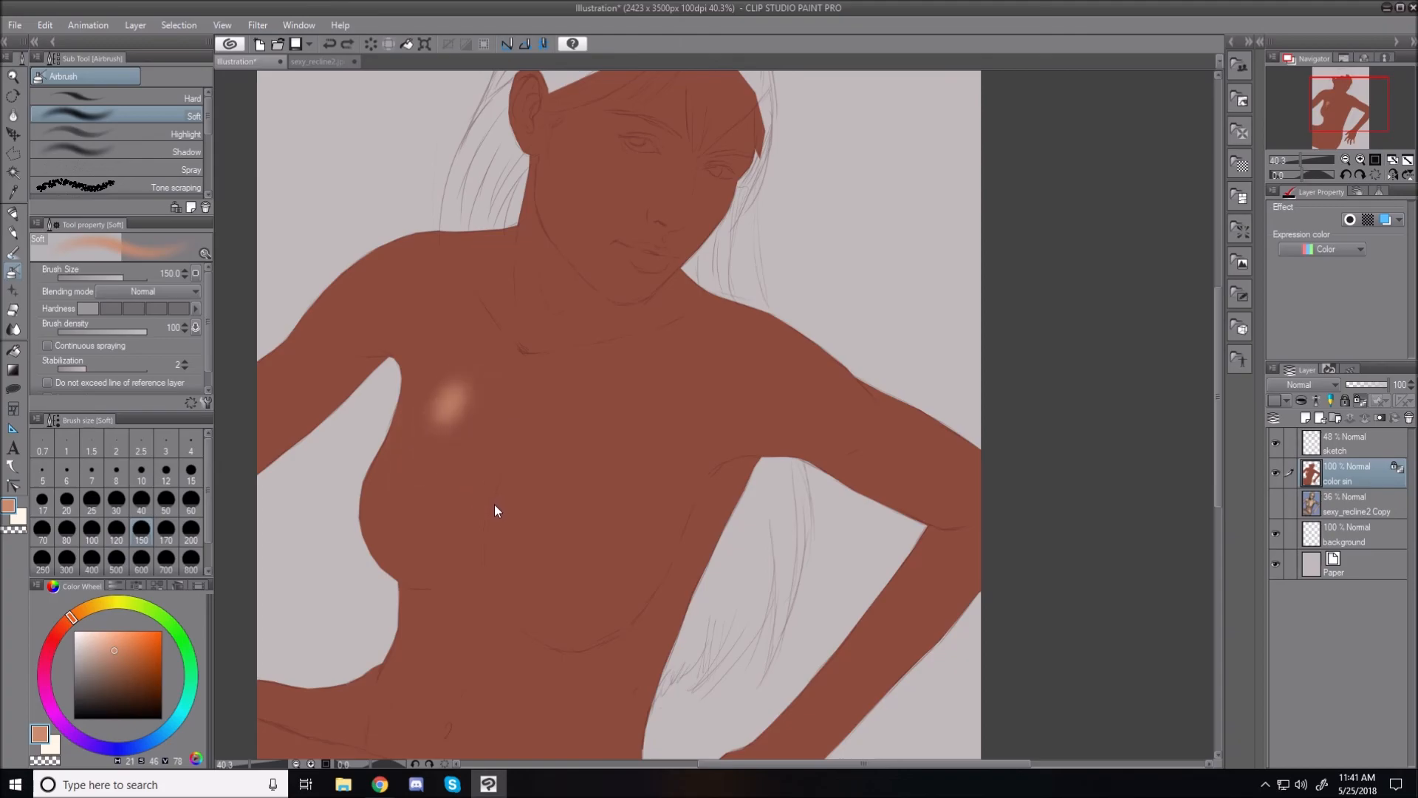
Step: Try a redder highlight tone (hue 14, saturation 50, value 75) with soft strokes across the upper chest and undo them
left_click(65, 624)
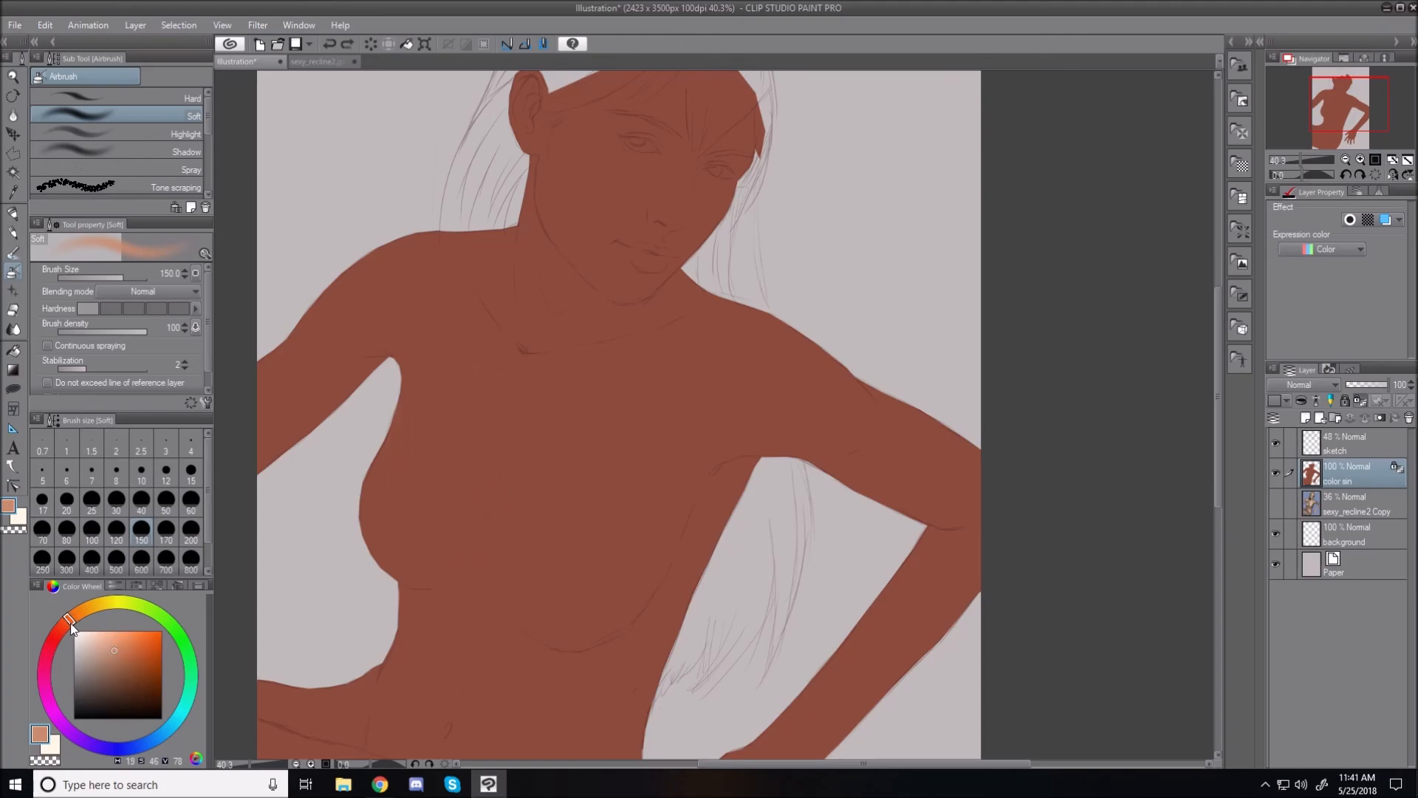
left_click(117, 652)
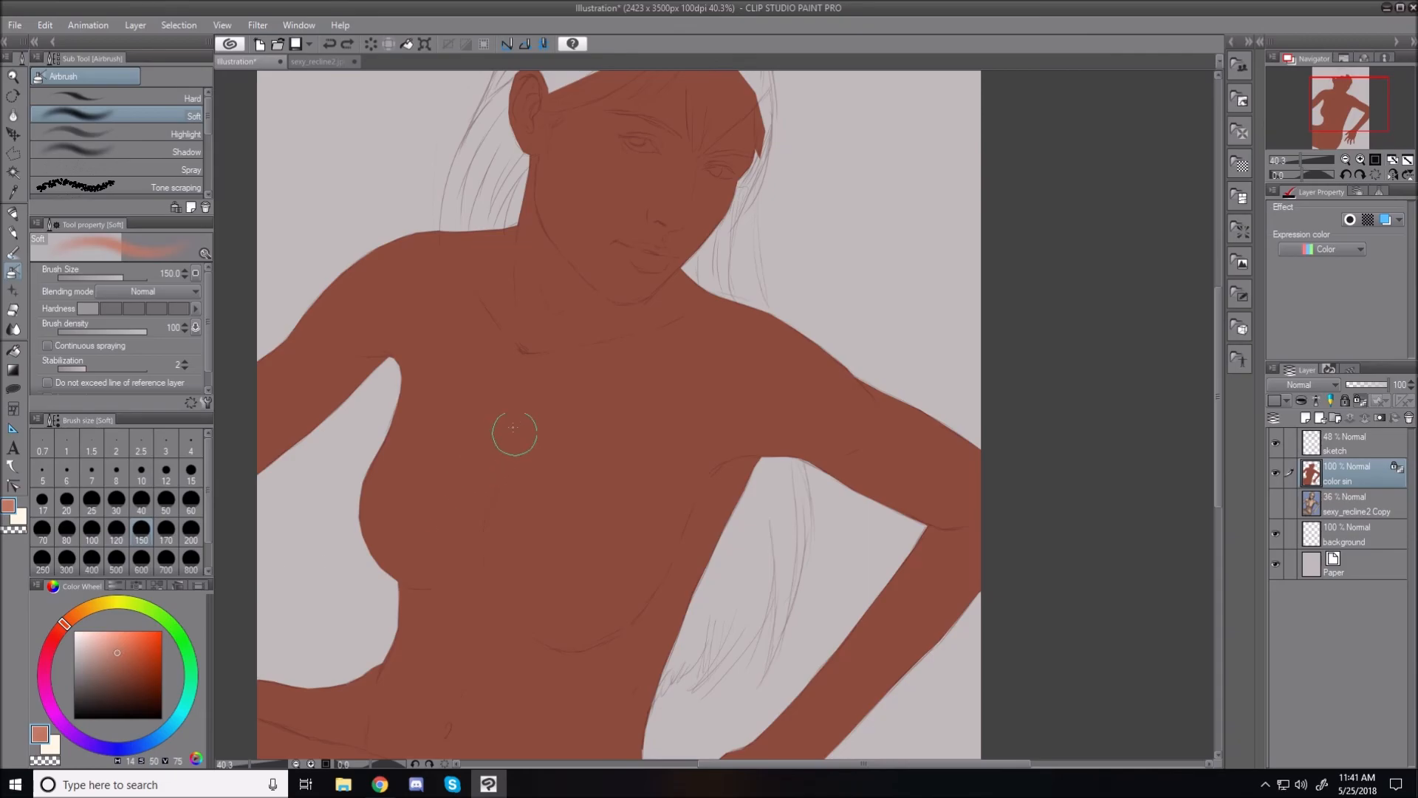
left_click_drag(492, 405, 452, 462)
mouse_move(572, 460)
left_mouse_down()
mouse_move(526, 515)
mouse_move(568, 442)
mouse_move(540, 501)
mouse_move(659, 574)
mouse_move(570, 508)
mouse_move(570, 427)
left_mouse_up()
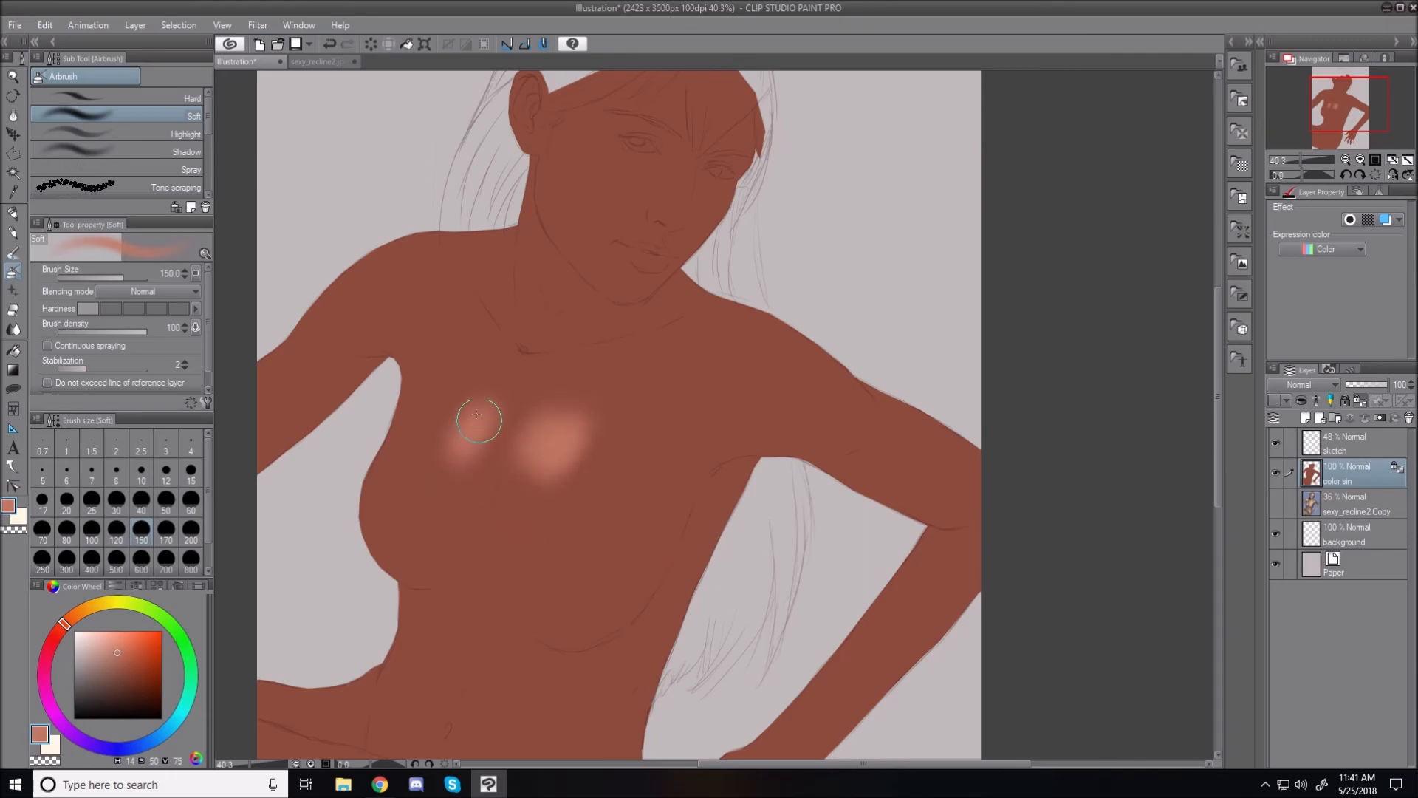
left_click_drag(479, 412, 427, 458)
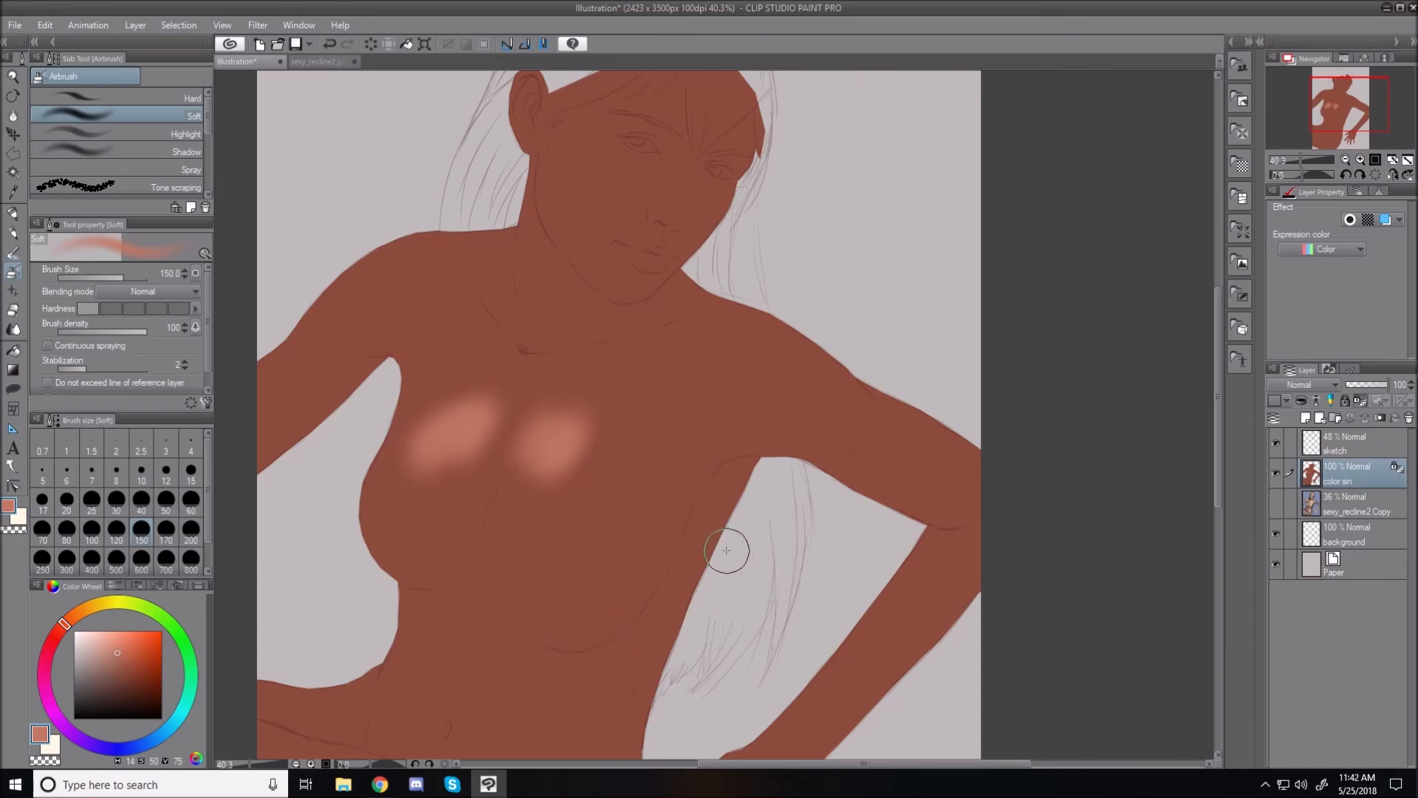
key("ctrl+z")
key("ctrl+z")
key("ctrl+z")
key("ctrl+z")
key("ctrl+z")
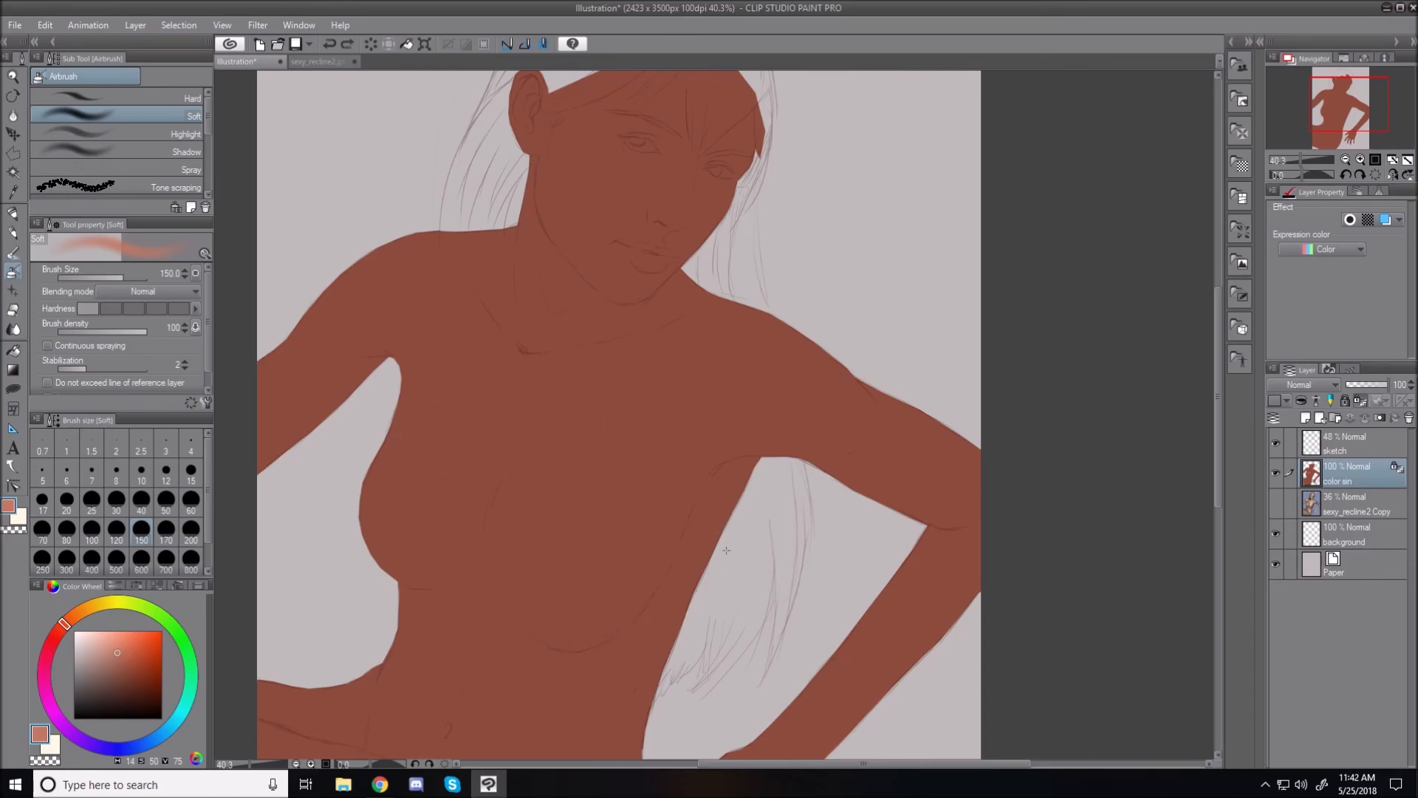
Step: Try a lighter, less saturated pink with two short airbrush strokes on the chest and undo them
left_click(112, 645)
left_click_drag(510, 417, 468, 467)
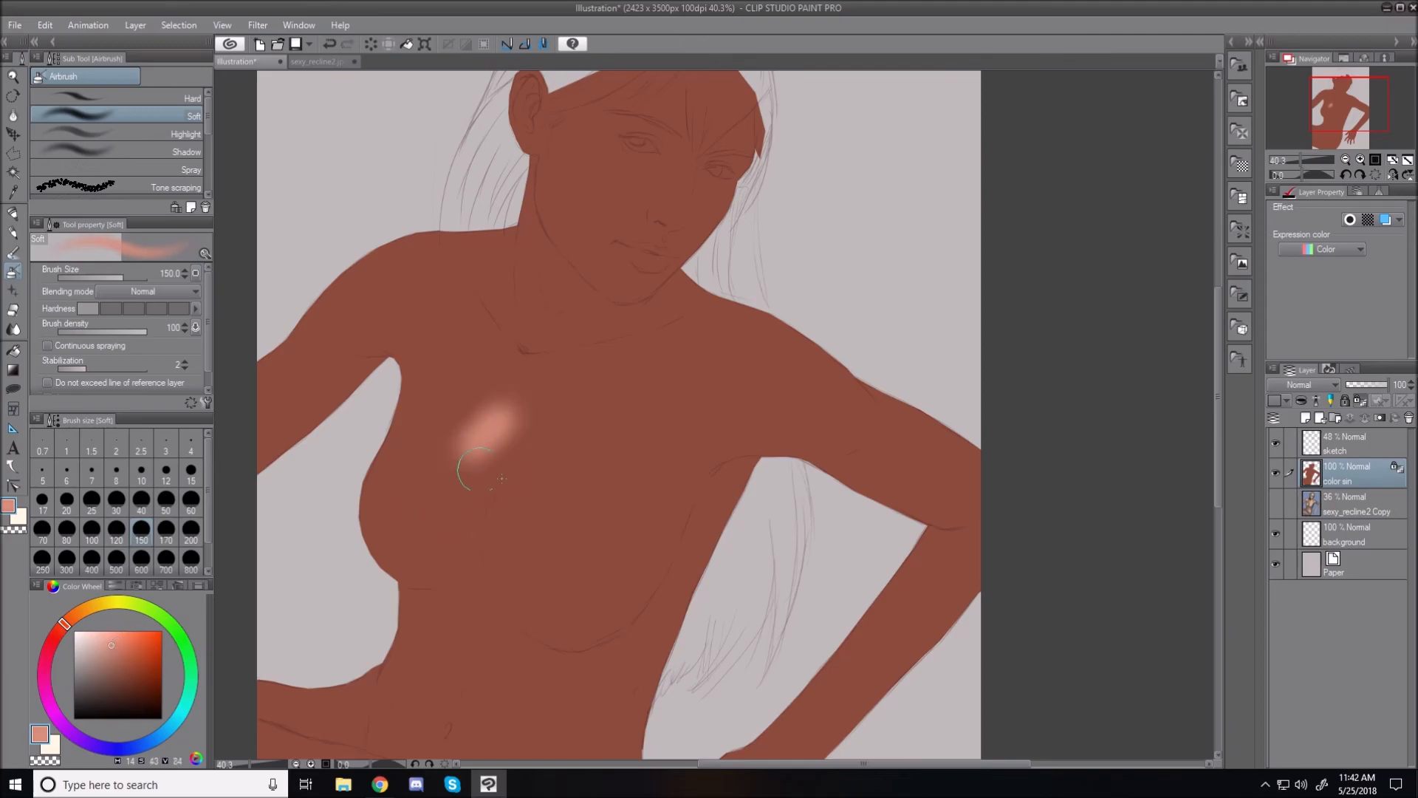
left_click_drag(569, 414, 550, 458)
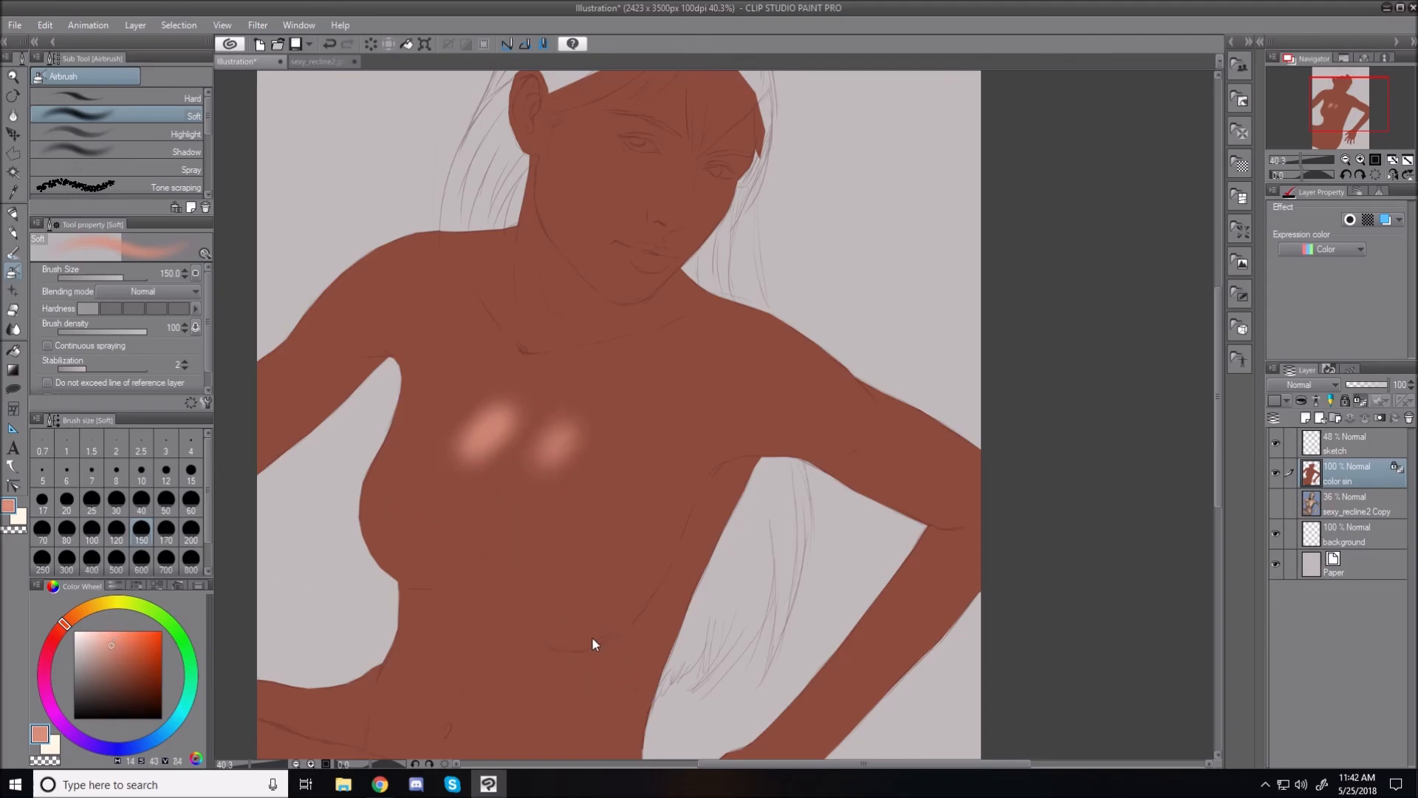
key("ctrl+z")
key("ctrl+z")
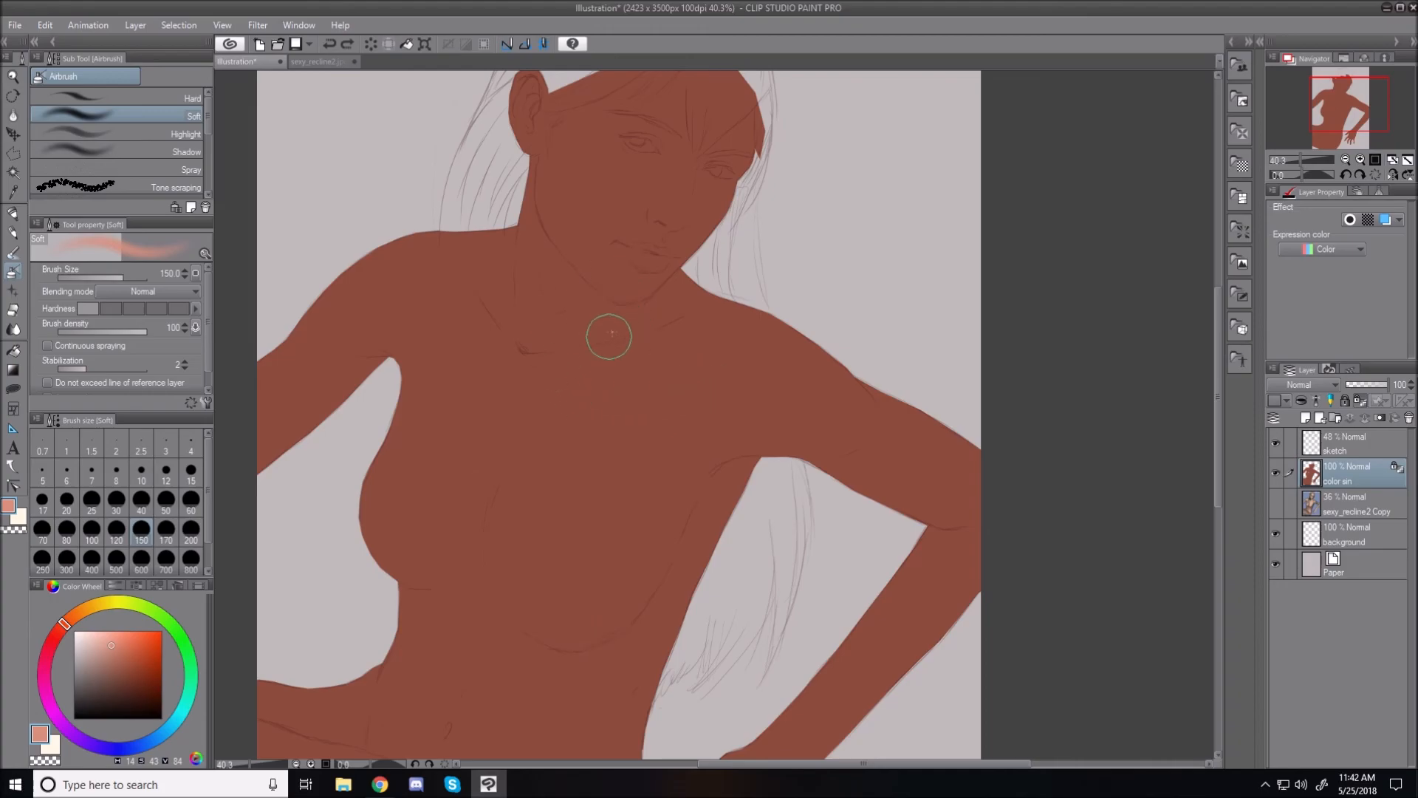
Step: Sample the base skin color, mix a lighter salmon (hue 16, saturation 50, value 74) from it, and undo a test stroke on the chest
left_click(463, 399, "alt")
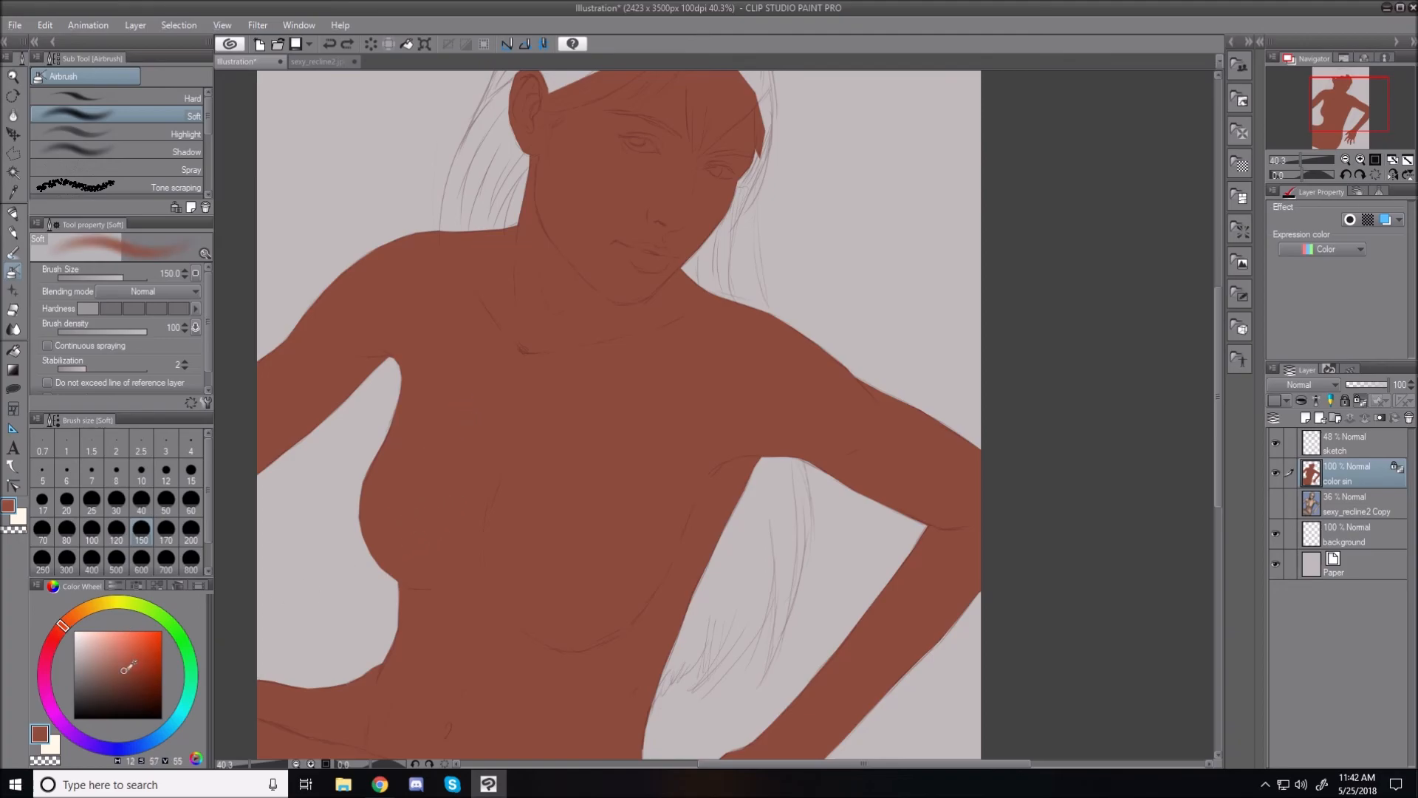
left_click_drag(123, 669, 71, 623)
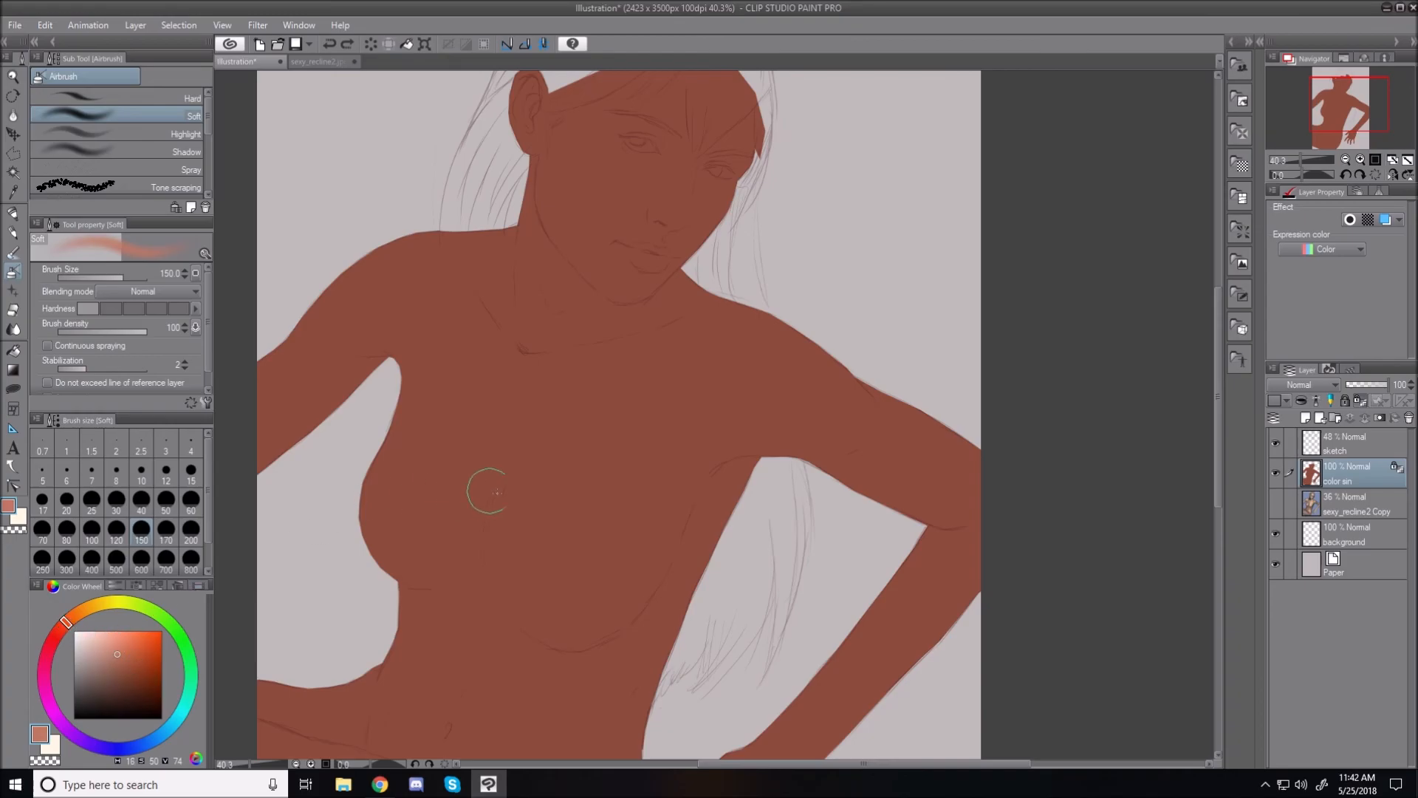
mouse_move(475, 436)
left_mouse_down()
mouse_move(474, 471)
mouse_move(488, 425)
mouse_move(422, 494)
left_mouse_up()
key("ctrl+z")
key("ctrl+z")
key("ctrl+z")
key("ctrl+z")
key("ctrl+z")
Step: Show the reference copy layer and lower the skin color layer's opacity to 48%
left_click(1274, 503)
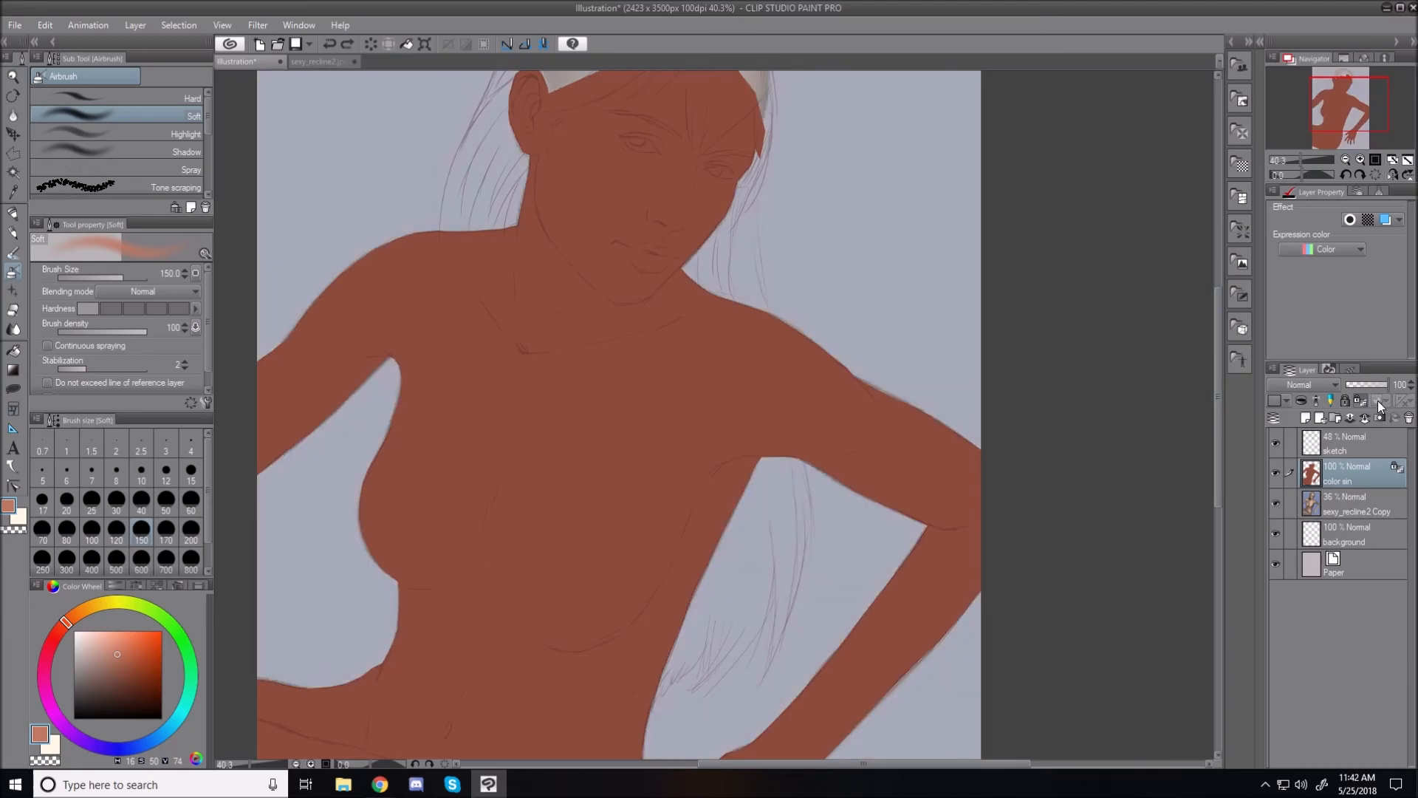
left_click_drag(1387, 384, 1368, 387)
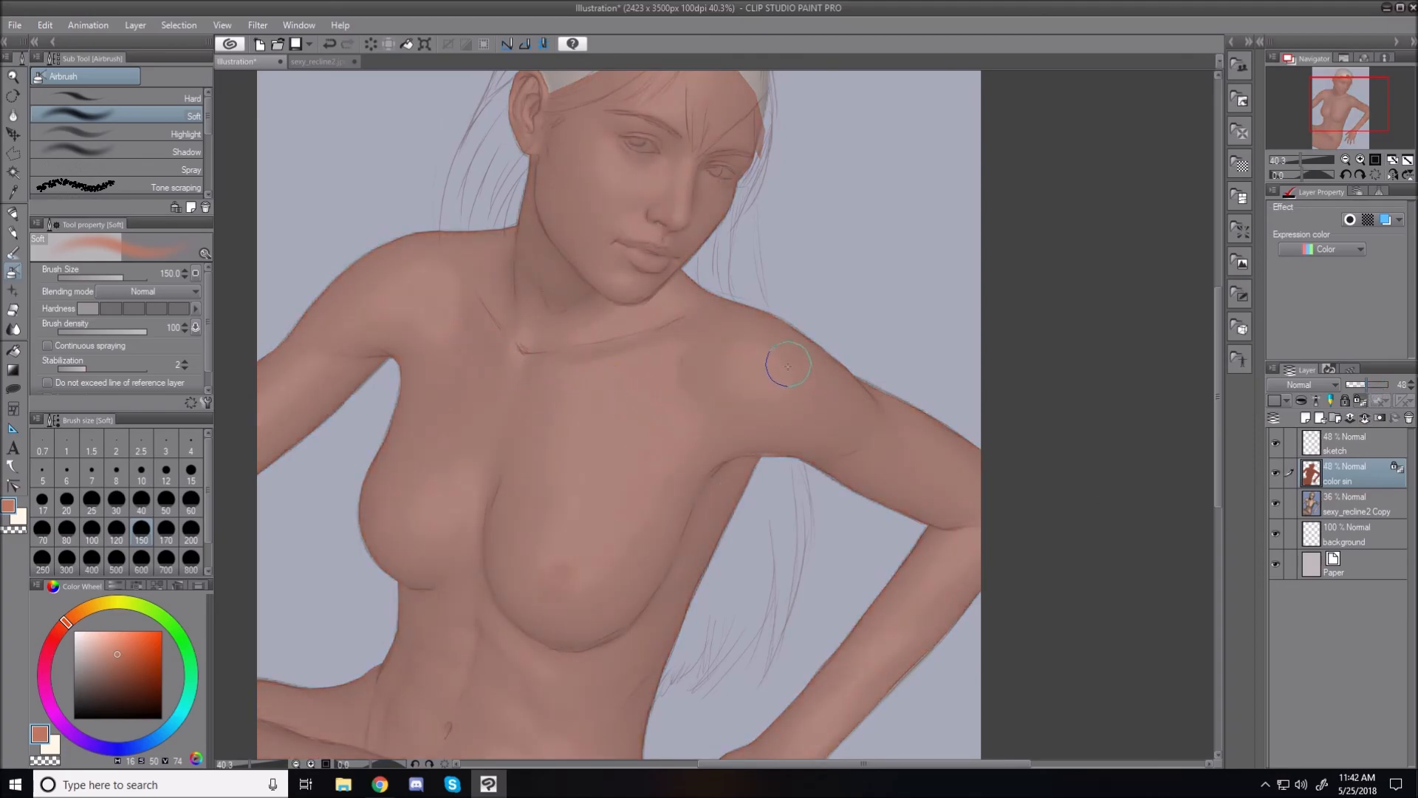
Step: Airbrush soft salmon highlights on the shoulder of the bent arm and on both sides of the chest at size 150
left_click_drag(735, 357, 772, 373)
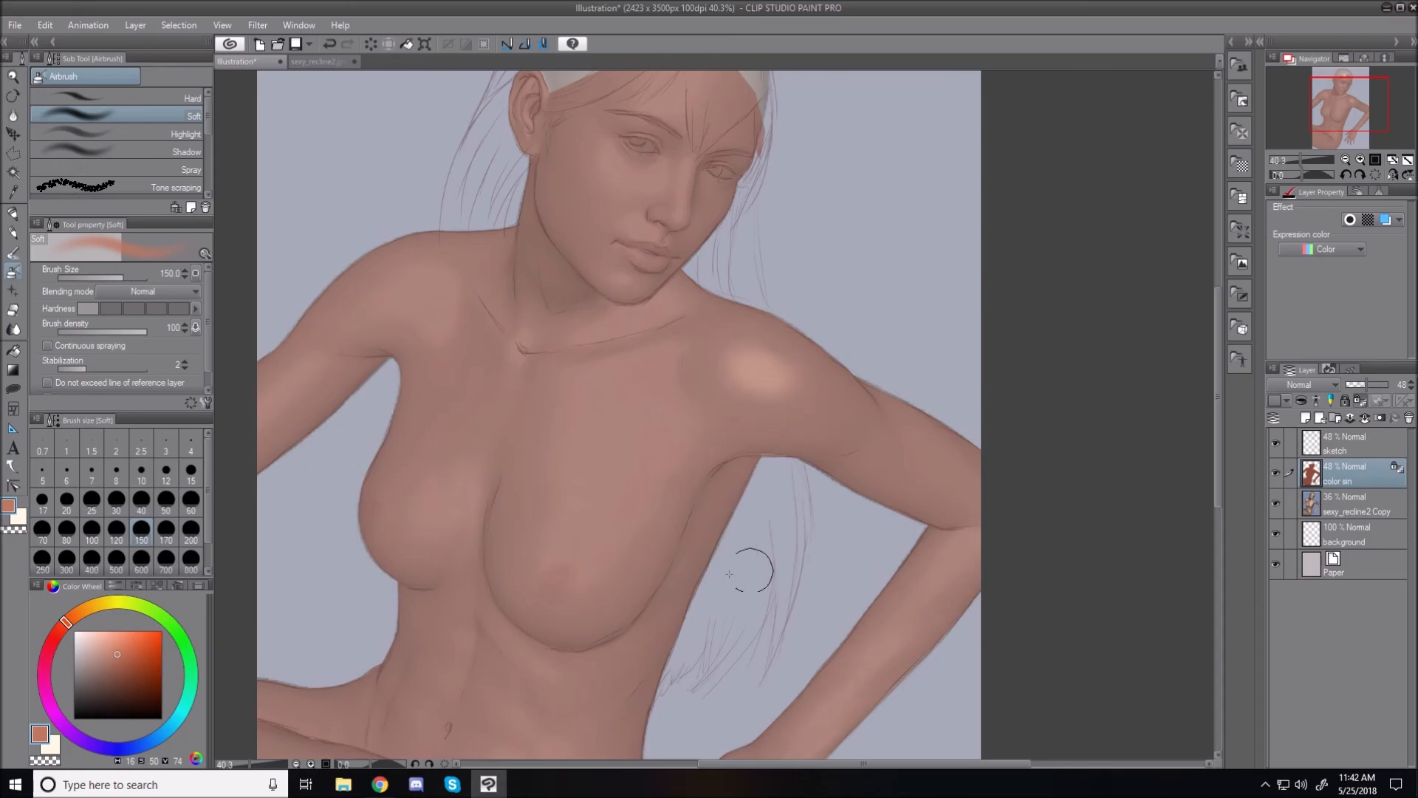
left_click_drag(456, 476, 439, 508)
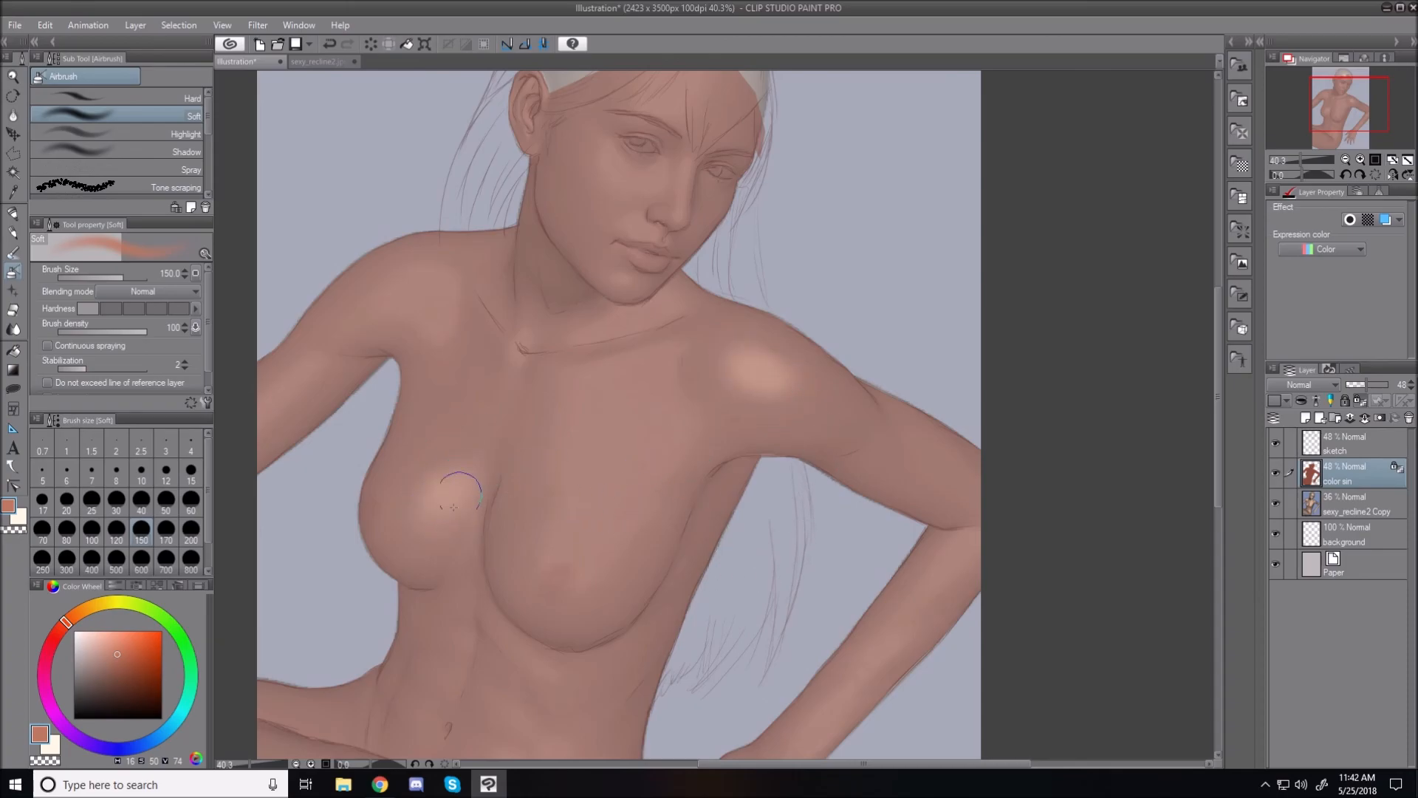
mouse_move(615, 537)
left_mouse_down()
mouse_move(620, 475)
mouse_move(601, 522)
left_mouse_up()
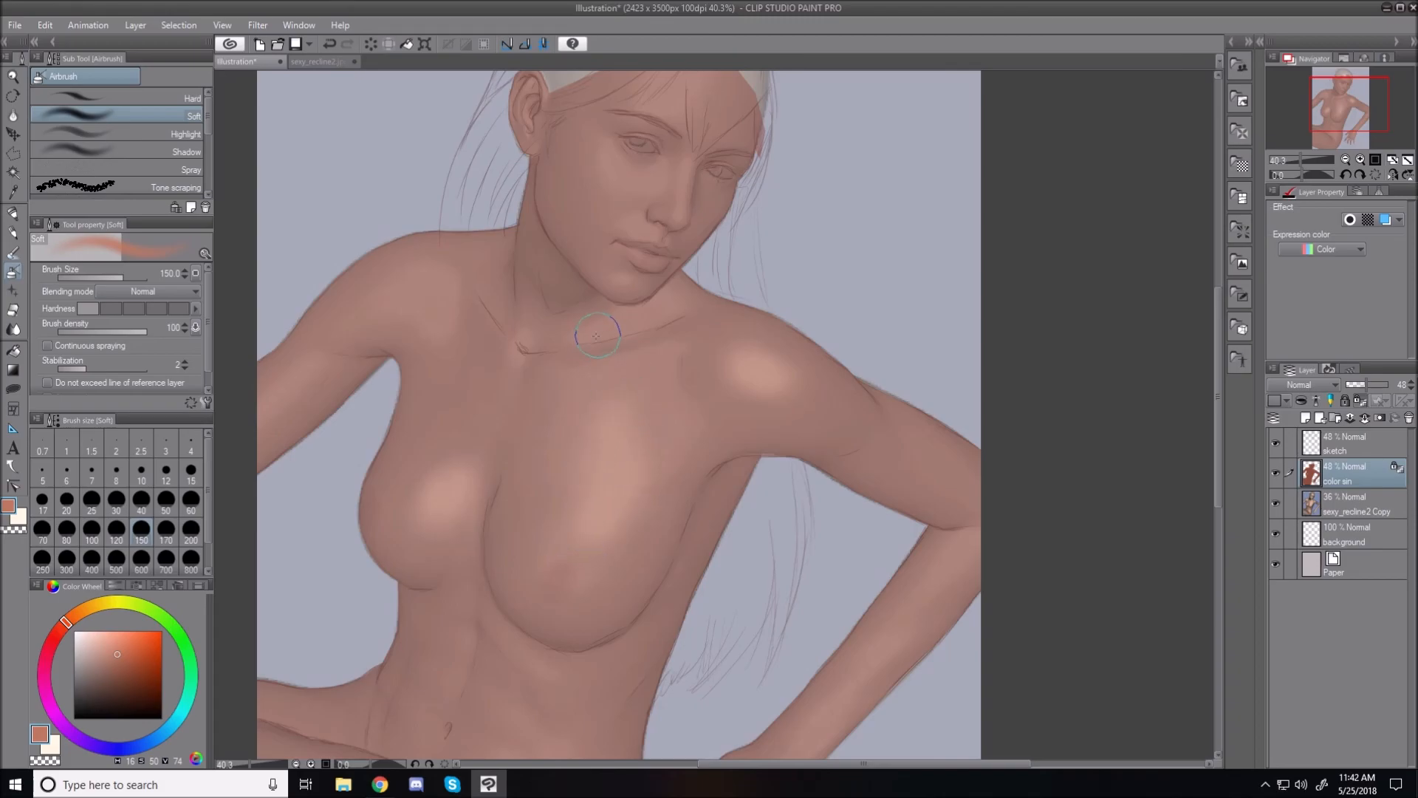
Step: Reduce the airbrush to about size 70 and paint highlights along the collarbone and the base of the neck
key("minus")
key("minus")
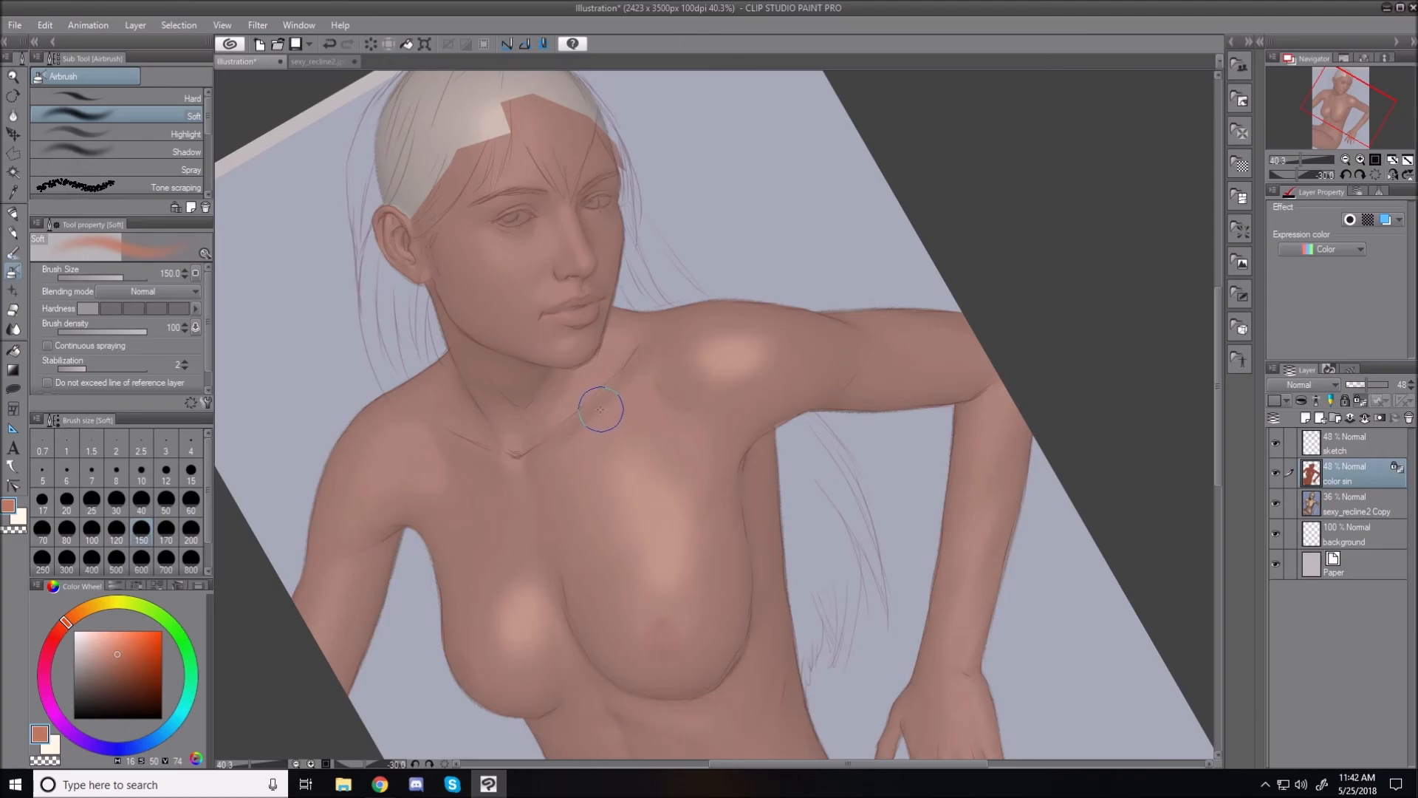
key("r")
mouse_move(603, 308)
left_mouse_down()
mouse_move(591, 340)
mouse_move(727, 211)
left_mouse_up()
key("b")
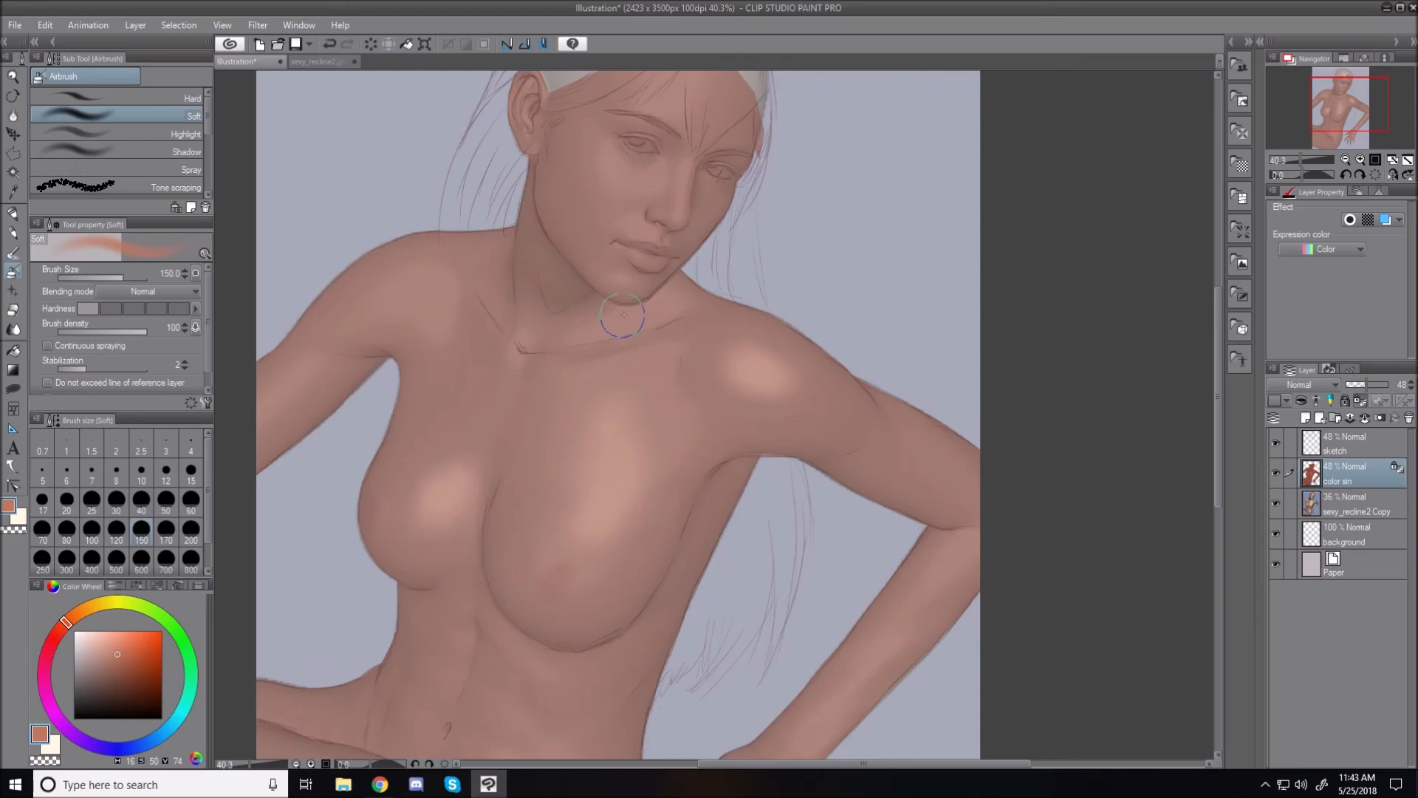
key("bracketleft")
key("bracketleft")
key("bracketleft")
key("bracketleft")
key("bracketleft")
key("bracketright")
key("bracketright")
left_click_drag(613, 328, 686, 287)
key("bracketleft")
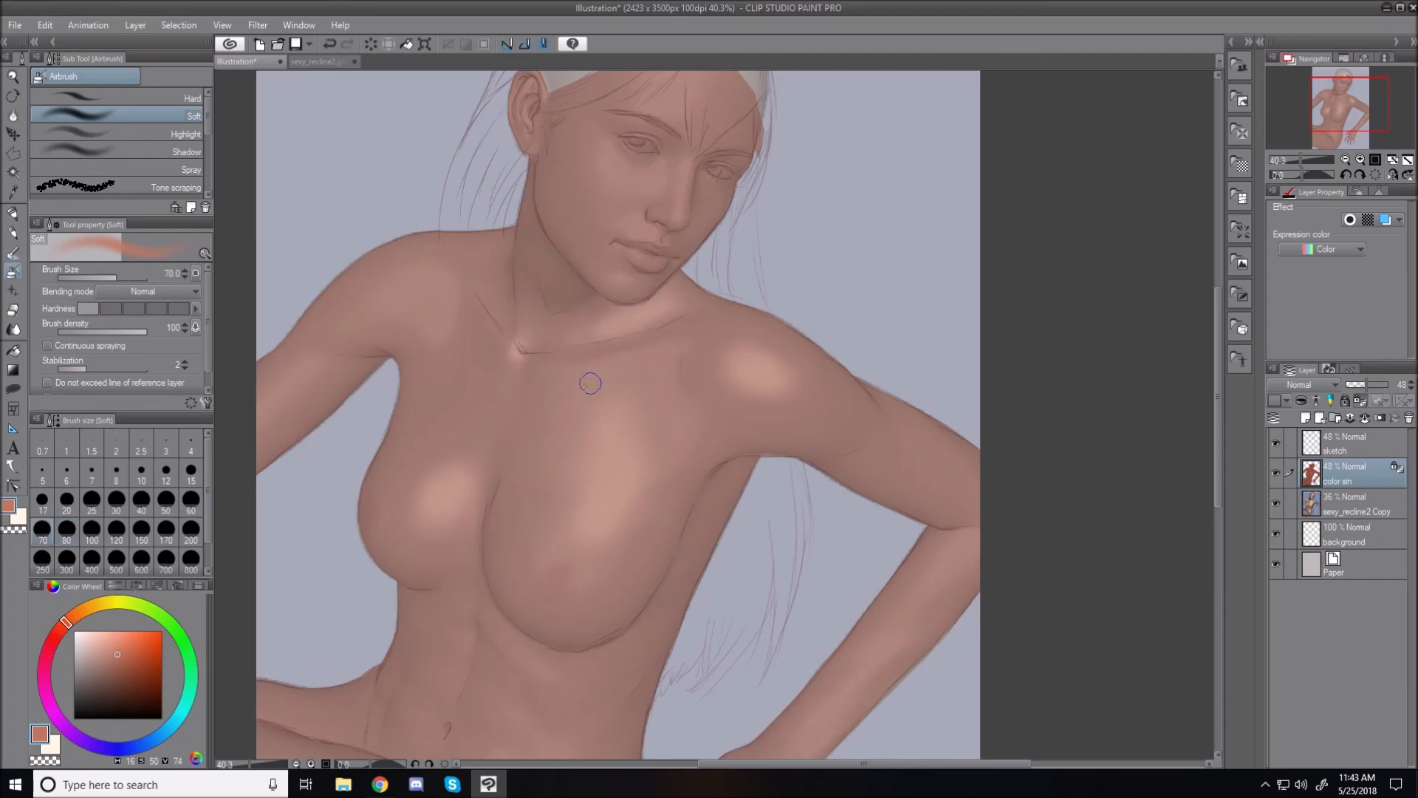
left_click_drag(595, 373, 657, 355)
Step: Enlarge the airbrush to 120 and add highlights to the upper chest below the collarbone and to the opposite shoulder
key("bracketright")
key("bracketright")
key("bracketright")
left_click_drag(580, 381, 639, 377)
mouse_move(437, 301)
left_mouse_down()
mouse_move(434, 320)
mouse_move(424, 279)
left_mouse_up()
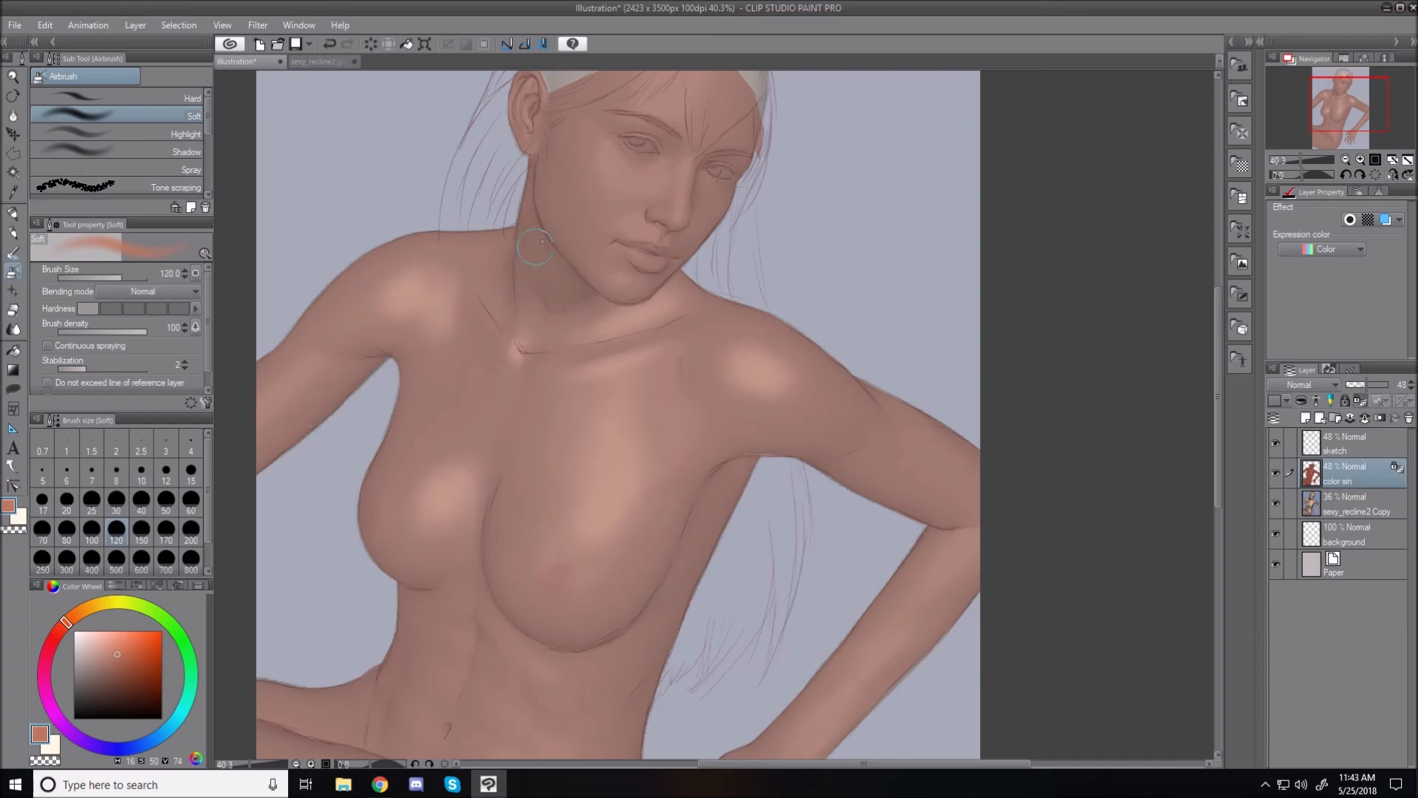
Step: Airbrush highlights on the cheek, nose and brow of the face, reducing the brush to about size 40 for the small areas
left_click_drag(600, 153, 647, 181)
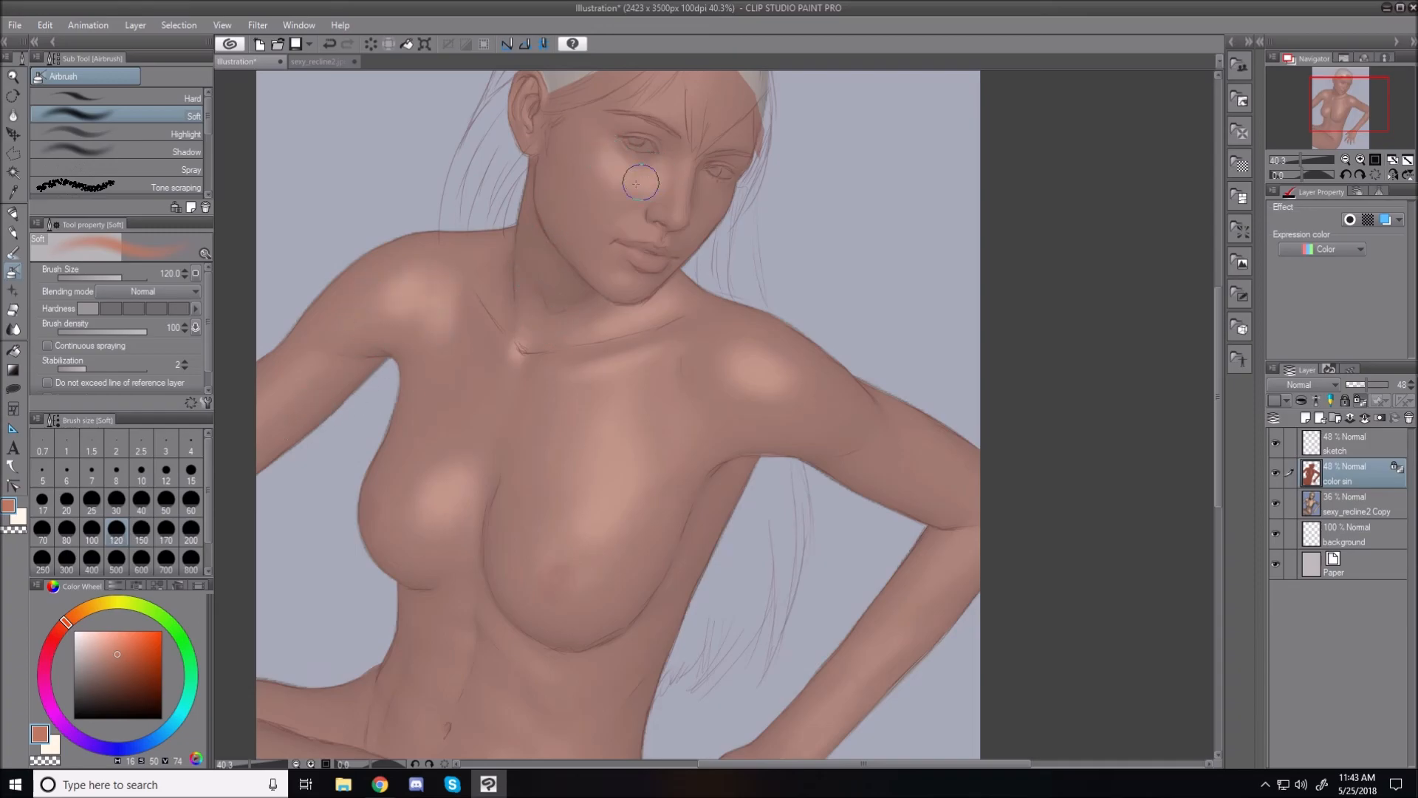
key("bracketleft")
key("bracketleft")
key("bracketleft")
key("bracketleft")
key("bracketleft")
key("bracketleft")
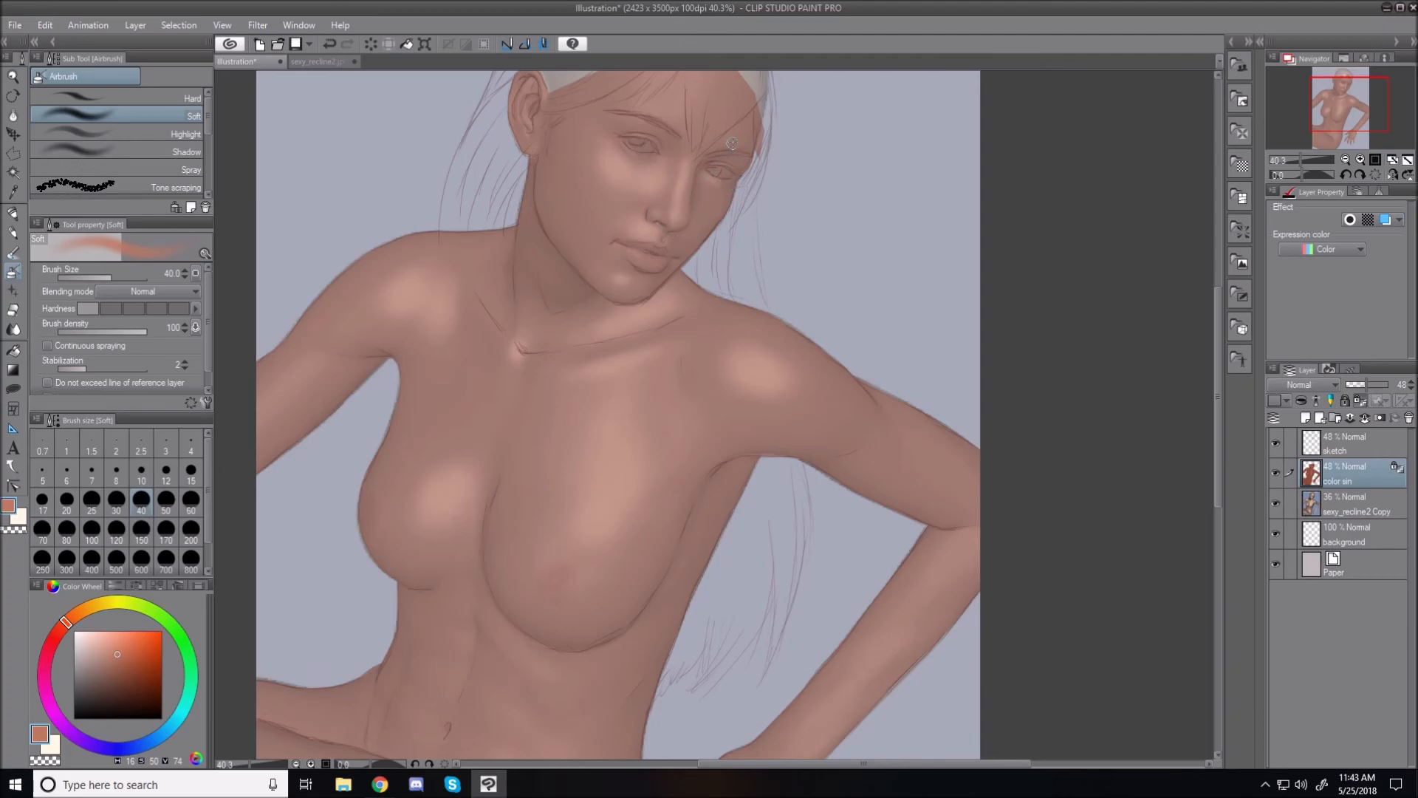
key("bracketright")
key("bracketright")
key("bracketright")
key("bracketleft")
key("bracketleft")
key("bracketleft")
key("bracketleft")
key("bracketleft")
Step: Airbrush highlights on the bent arm, using size 150 near the elbow and size 120 on the forearm
key("bracketright")
key("bracketright")
key("bracketright")
key("bracketright")
key("bracketright")
key("bracketright")
key("bracketright")
key("bracketright")
key("bracketright")
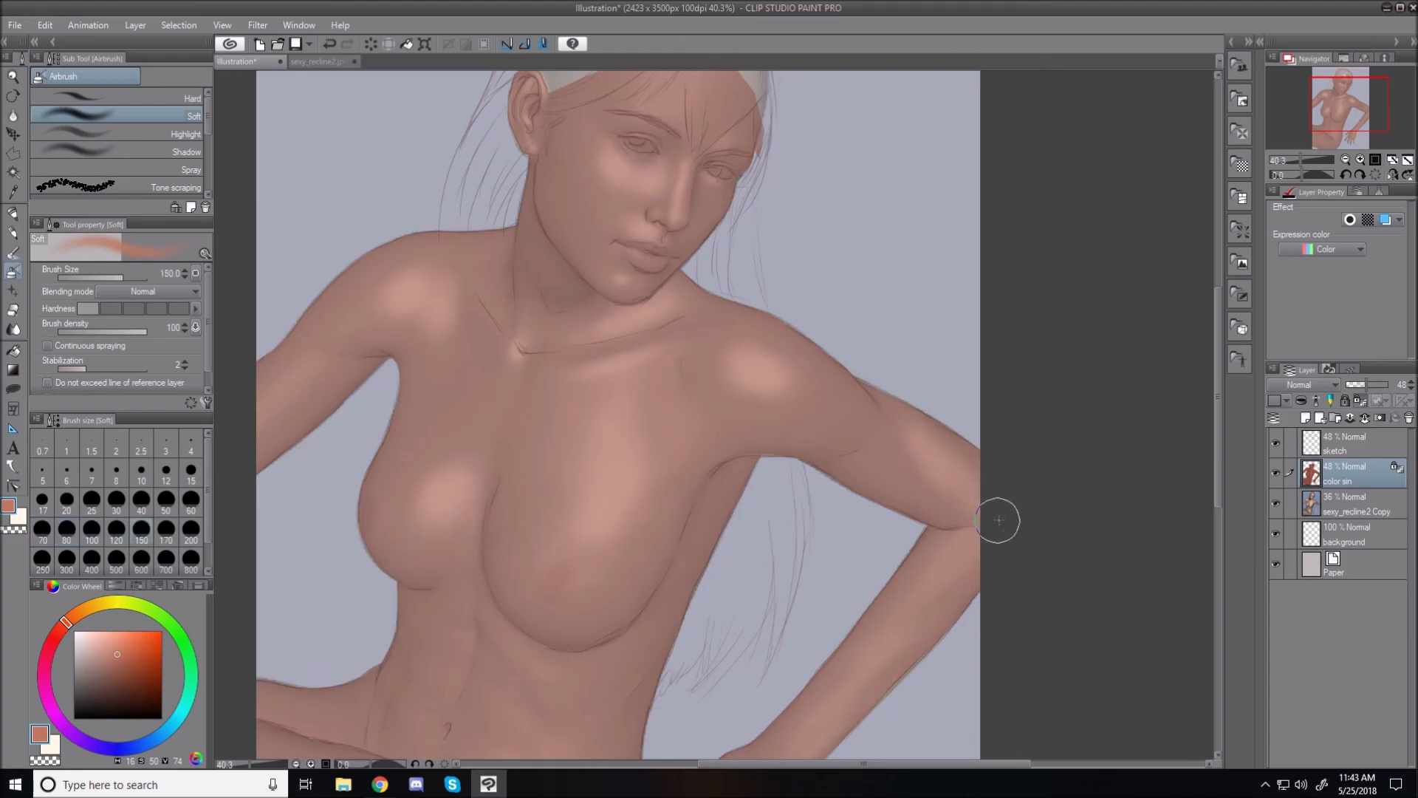
key("bracketleft")
key("bracketleft")
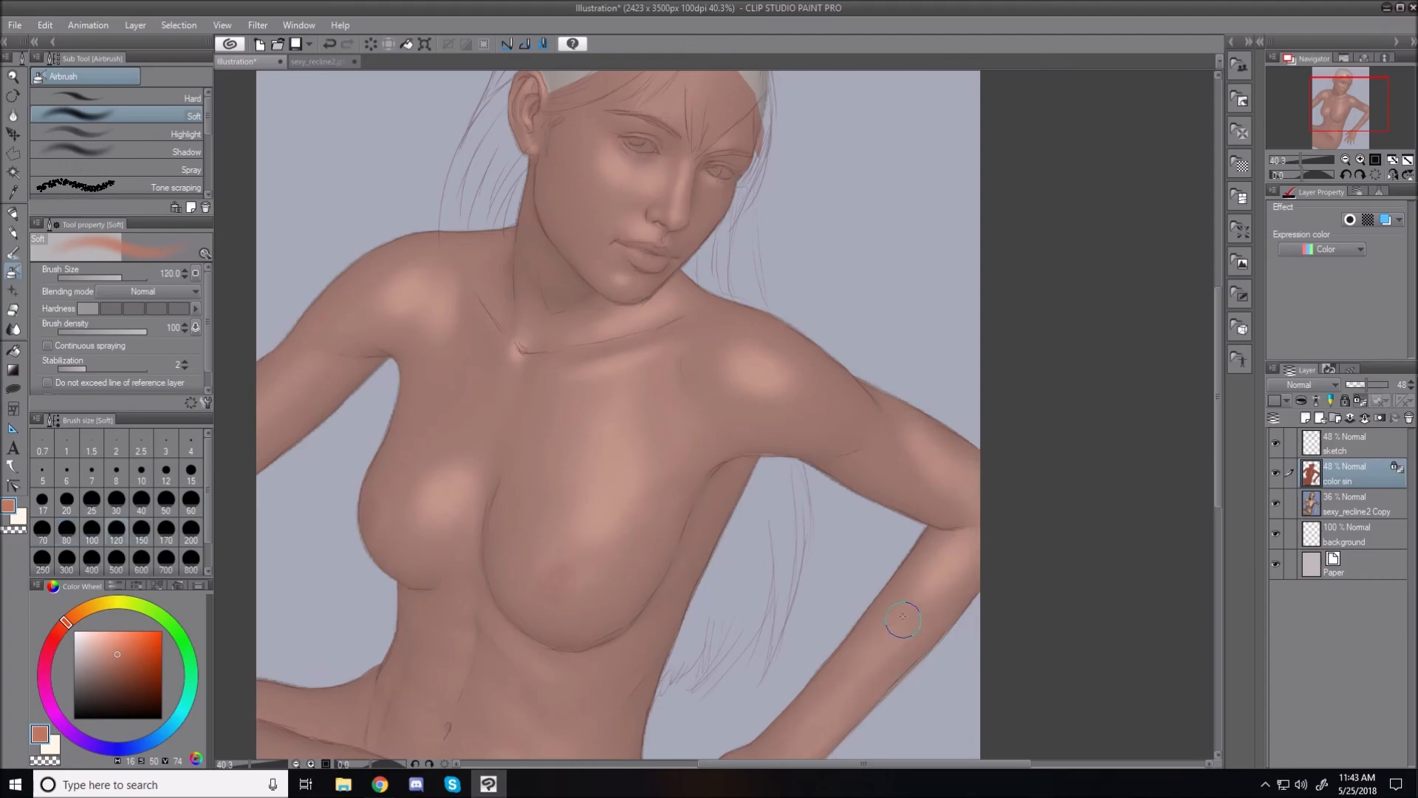
Step: Enlarge the airbrush to 200 and broaden the soft highlight across the chest
key("bracketright")
key("bracketright")
key("bracketright")
key("bracketright")
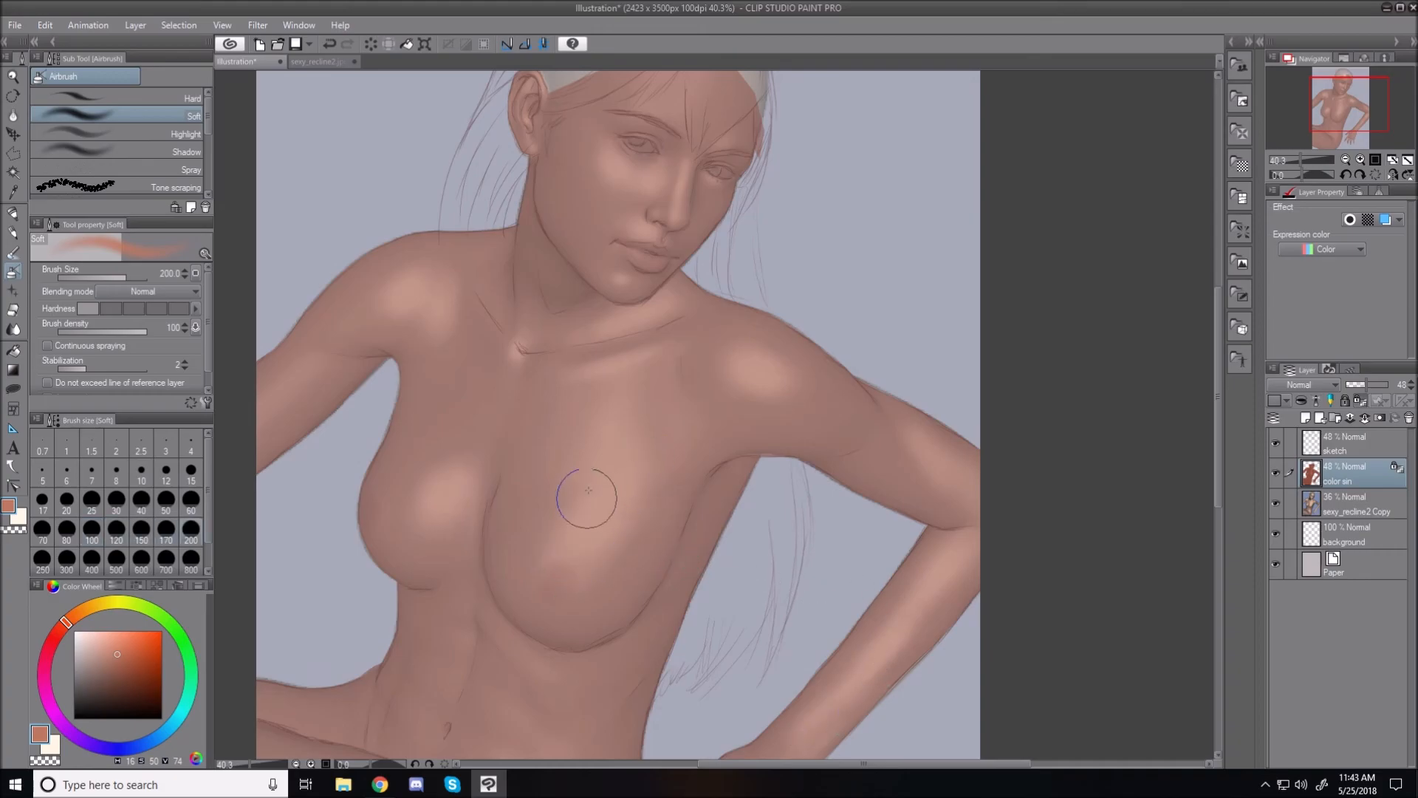
Step: Airbrush highlights on the ribs, abdomen and waist with the brush at about size 120 and smaller for fine areas
key("bracketleft")
key("bracketleft")
key("bracketleft")
key("bracketleft")
key("bracketleft")
key("bracketright")
key("bracketright")
key("bracketright")
left_click_drag(1217, 443, 1217, 536)
key("bracketleft")
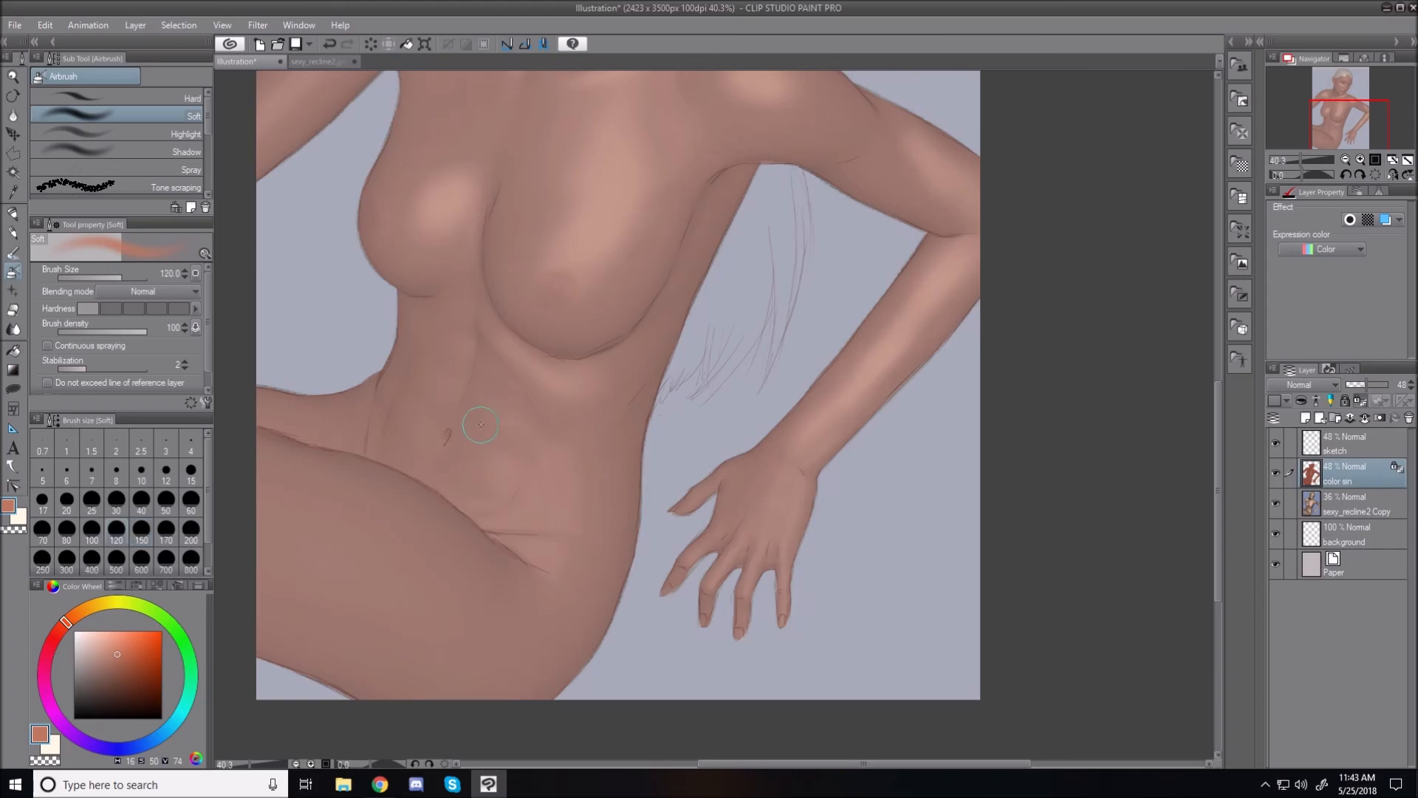
key("bracketright")
key("bracketright")
key("bracketleft")
key("bracketleft")
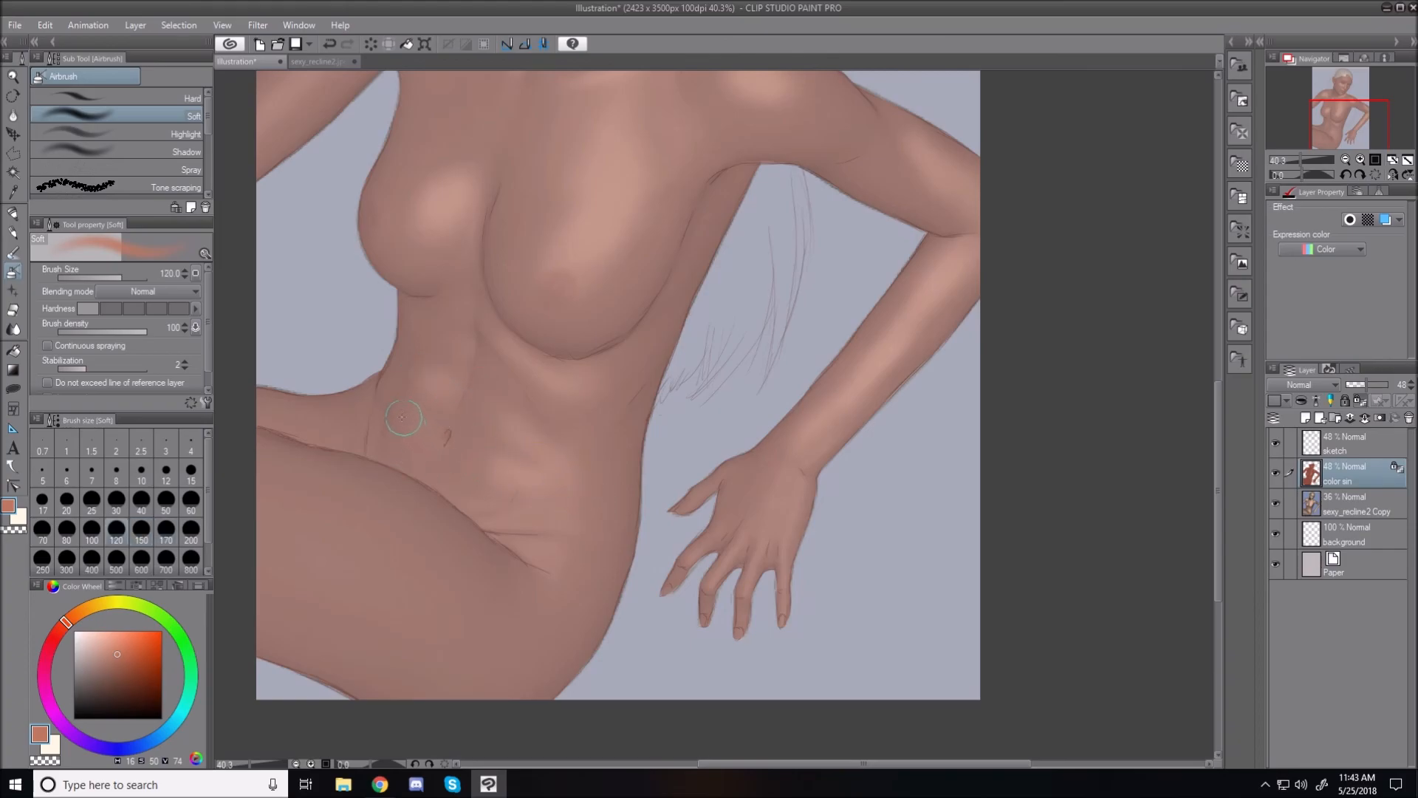
key("bracketleft")
key("bracketleft")
key("bracketleft")
key("bracketleft")
Step: Enlarge the airbrush to 200 and paint long soft highlights along the top of the thigh
key("bracketright")
key("bracketright")
key("bracketright")
key("bracketright")
key("bracketright")
key("bracketright")
key("bracketright")
left_click_drag(287, 484, 484, 580)
left_click_drag(375, 515, 473, 589)
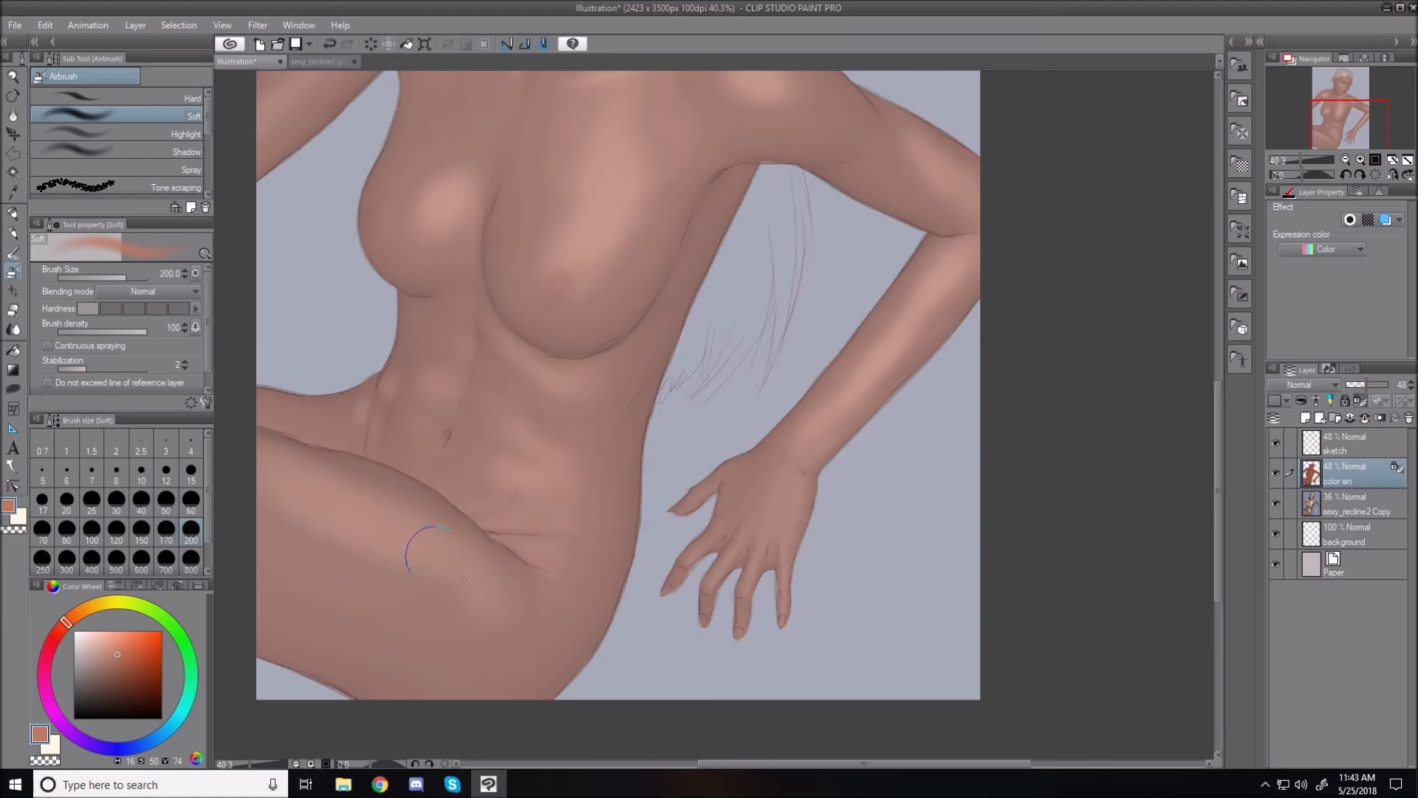
Step: Reduce the airbrush to about size 50 and paint highlights on the fingers and knuckles of the hand
key("bracketleft")
key("bracketleft")
key("bracketleft")
key("bracketleft")
key("bracketleft")
key("bracketleft")
key("bracketleft")
key("bracketleft")
key("bracketleft")
key("bracketleft")
key("bracketright")
key("bracketright")
key("bracketright")
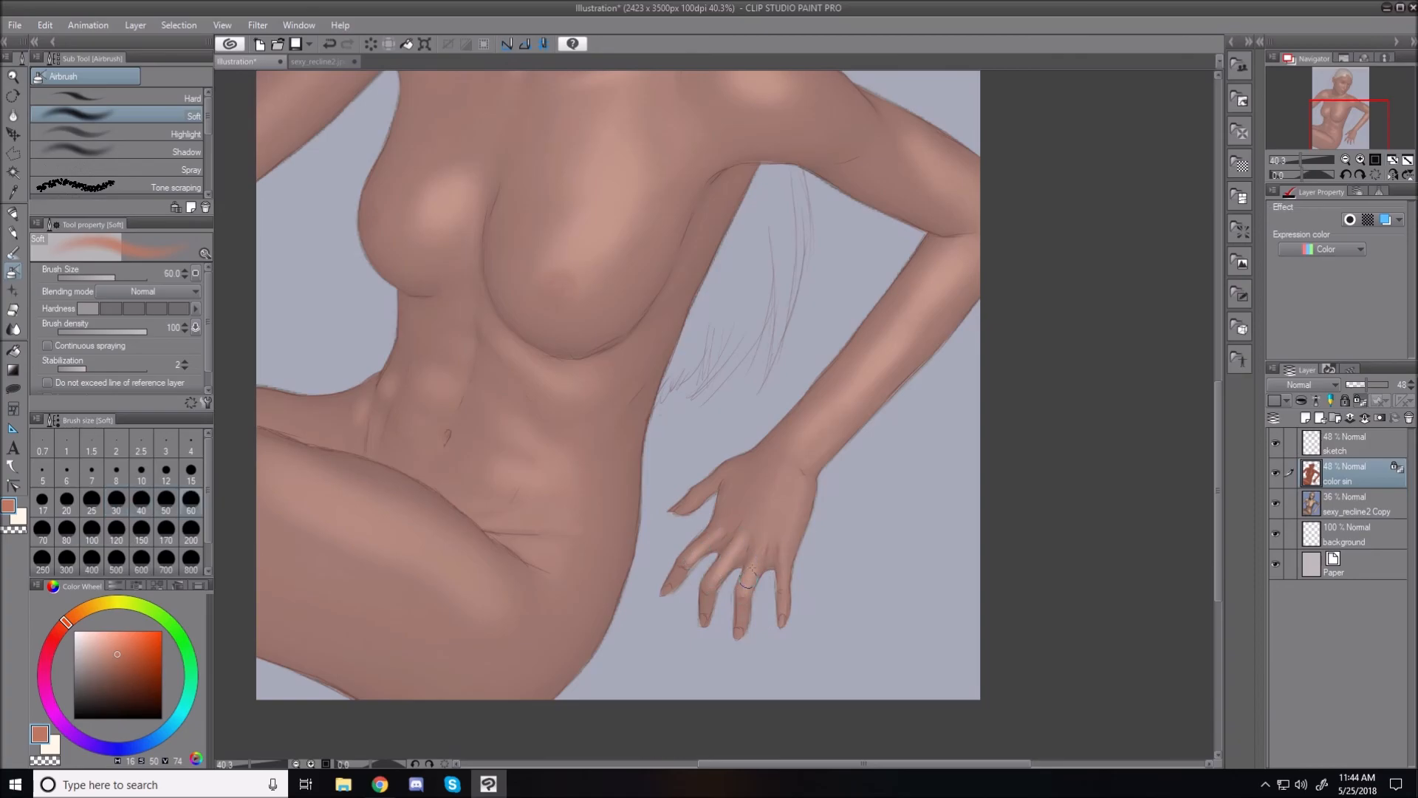
Step: Airbrush highlights on the back of the hand at size 70 and on the wrist and lower forearm at size 100
key("bracketright")
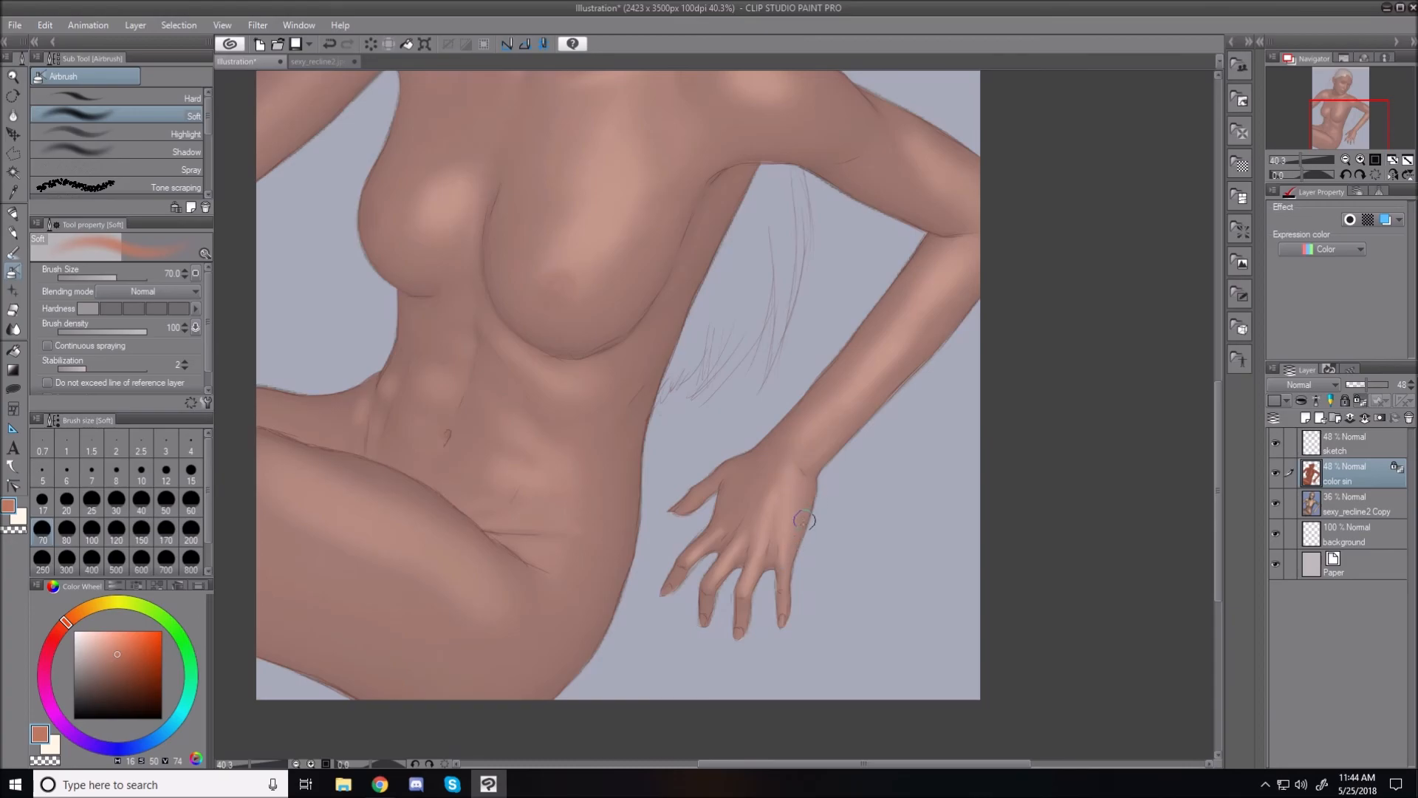
key("bracketright")
key("bracketright")
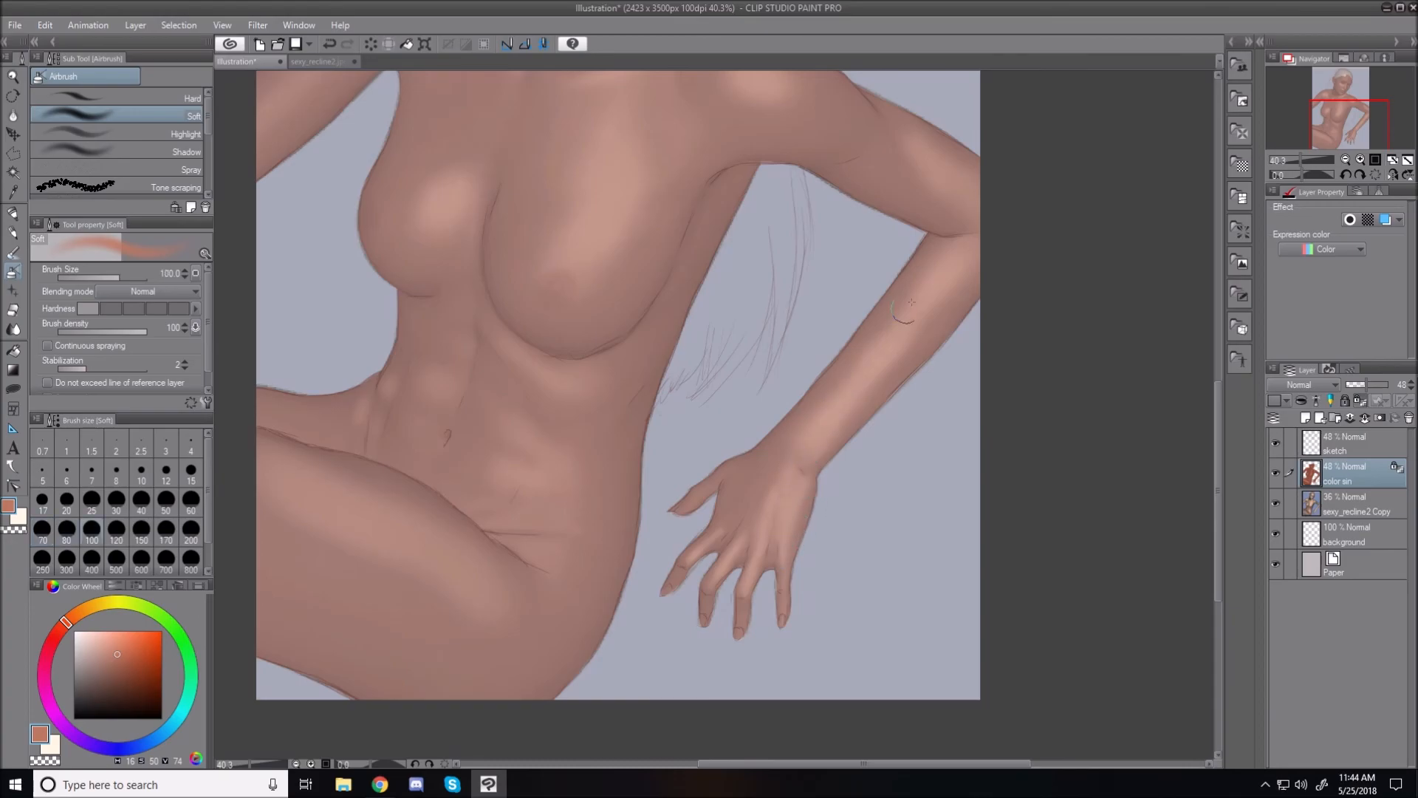
Step: Airbrush highlights along the forearm and elbow, varying the brush between about size 30 and 150
key("bracketleft")
key("bracketleft")
key("bracketleft")
key("bracketleft")
key("bracketleft")
key("bracketleft")
key("bracketright")
key("bracketright")
key("bracketright")
key("bracketright")
key("bracketright")
key("bracketright")
key("bracketright")
key("bracketright")
Step: Airbrush highlights on the opposite upper arm with the brush between size 80 and 120
left_click_drag(1220, 472, 1220, 419)
key("bracketleft")
key("bracketleft")
key("bracketleft")
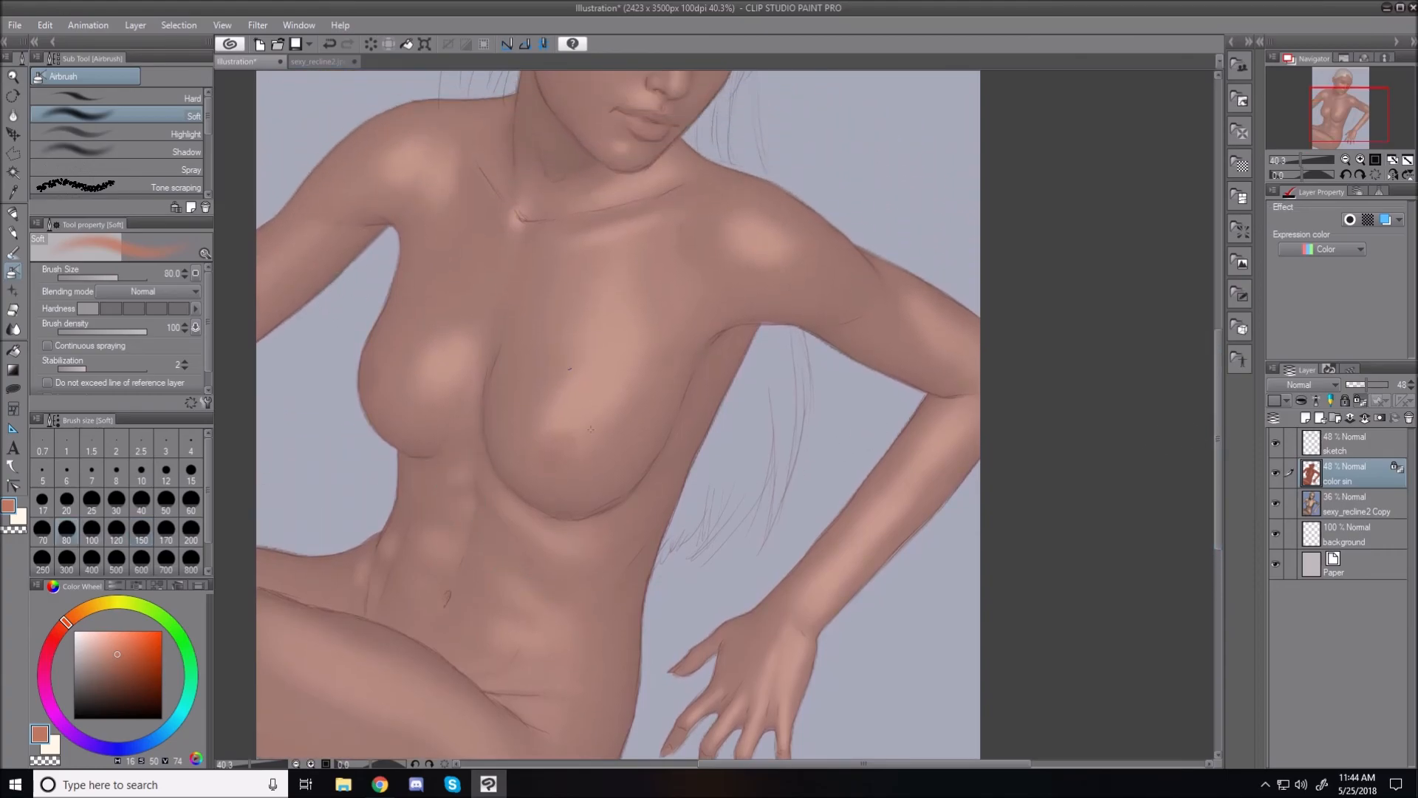
left_click_drag(725, 761, 667, 761)
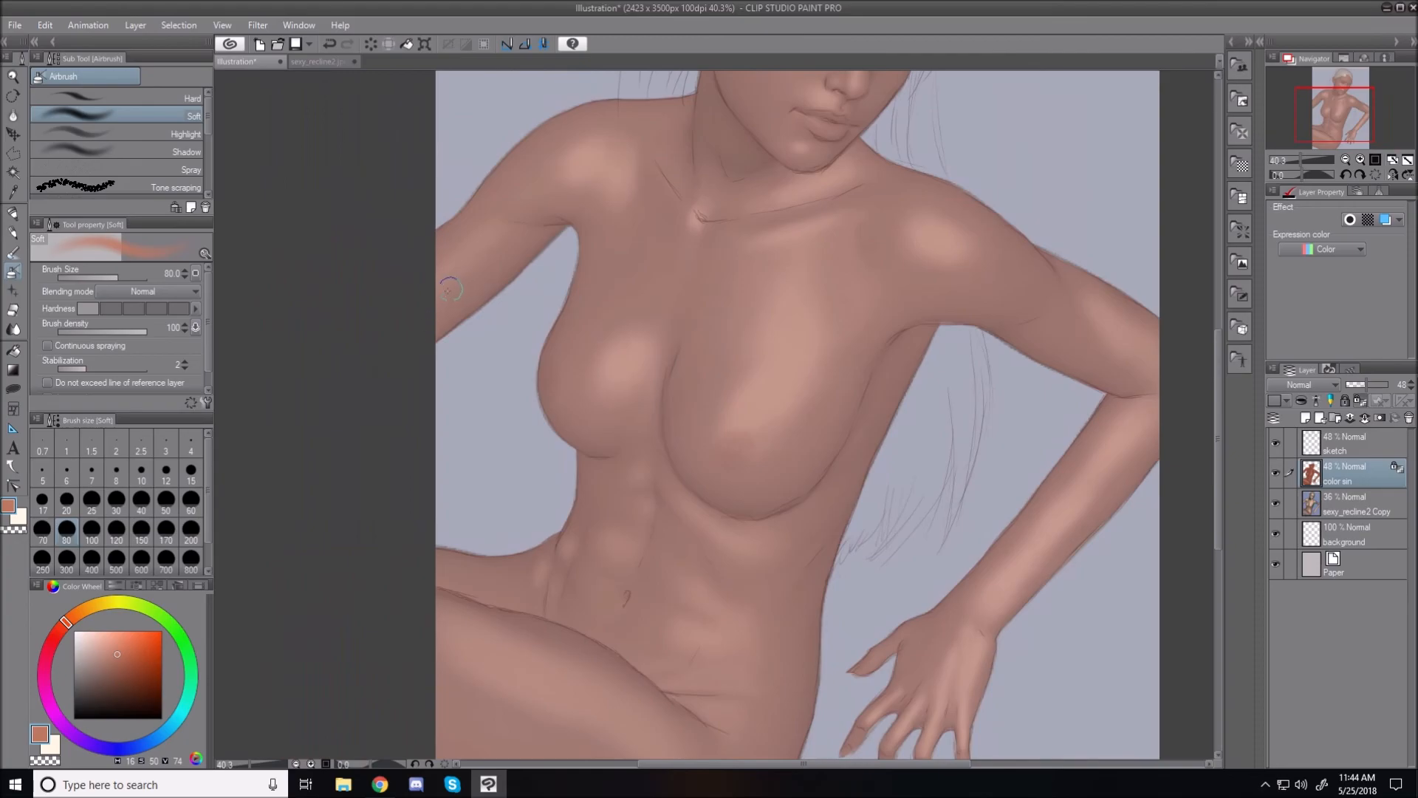
key("bracketright")
key("bracketright")
key("bracketleft")
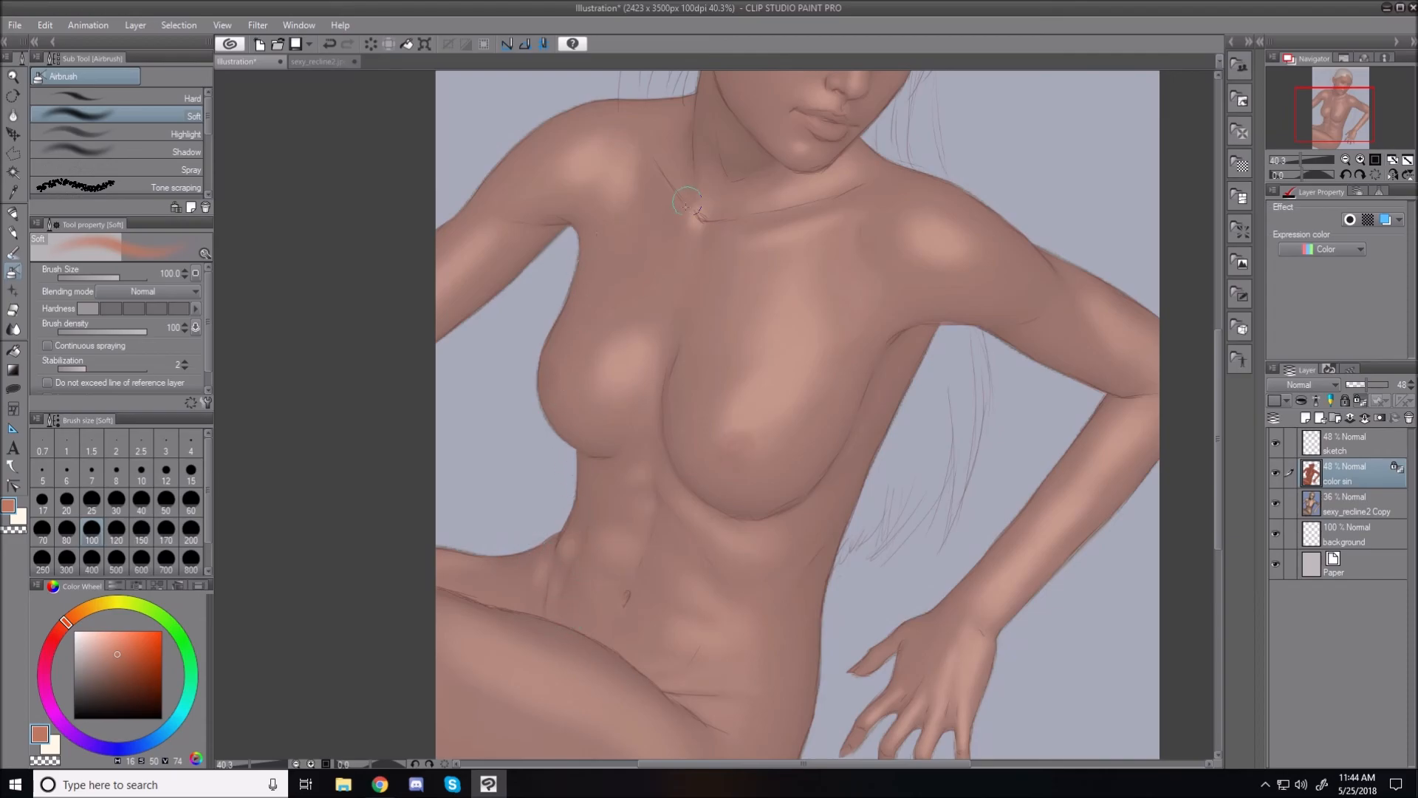
Step: Reduce the airbrush to about size 60 and paint a small highlight on the earlobe
left_click_drag(1217, 448, 1218, 373)
key("bracketleft")
key("bracketleft")
key("bracketleft")
key("bracketleft")
key("bracketleft")
key("bracketleft")
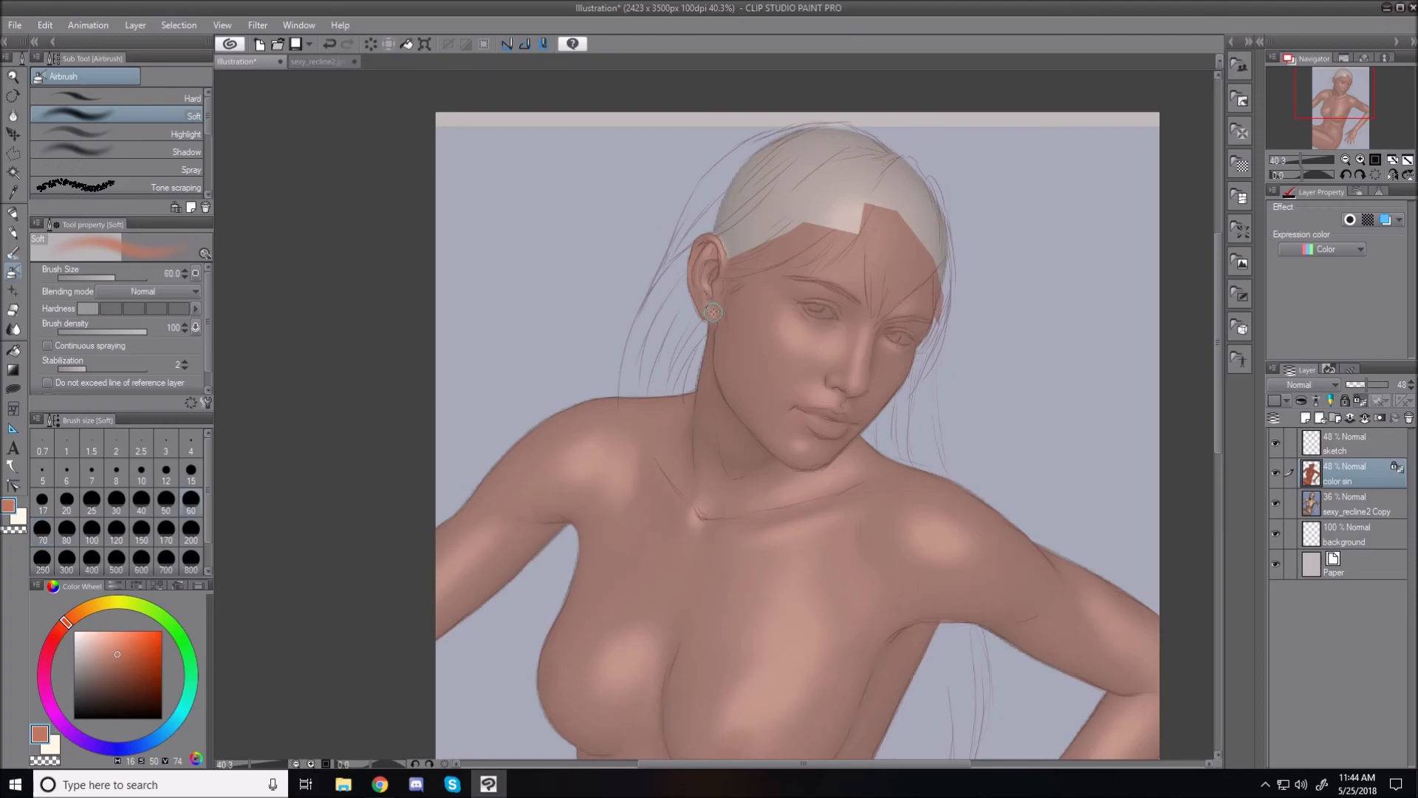
Step: Airbrush highlights on the neck, collarbone and top of the shoulder, using about size 80 and up to 150
key("bracketright")
key("bracketright")
key("bracketright")
key("bracketright")
key("bracketright")
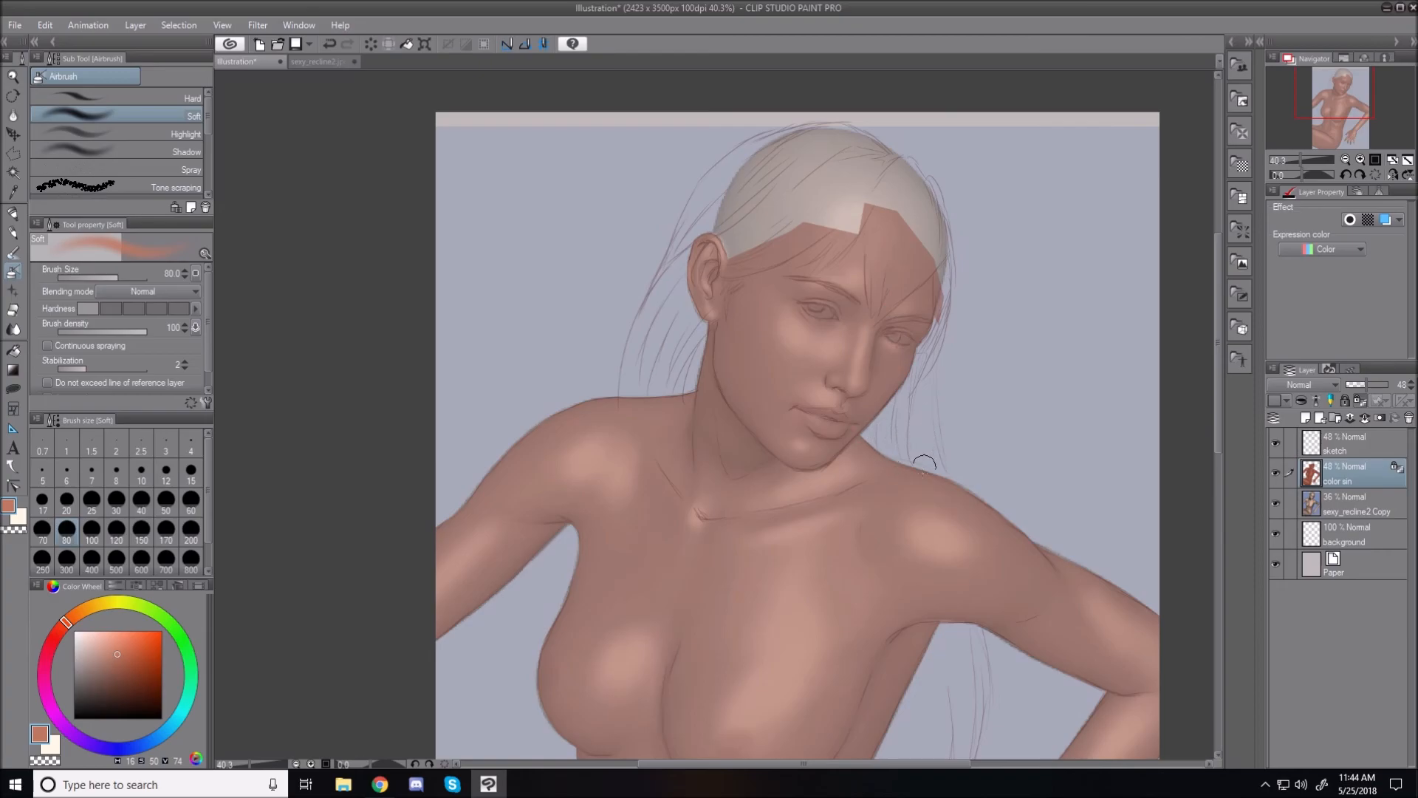
key("bracketright")
key("bracketleft")
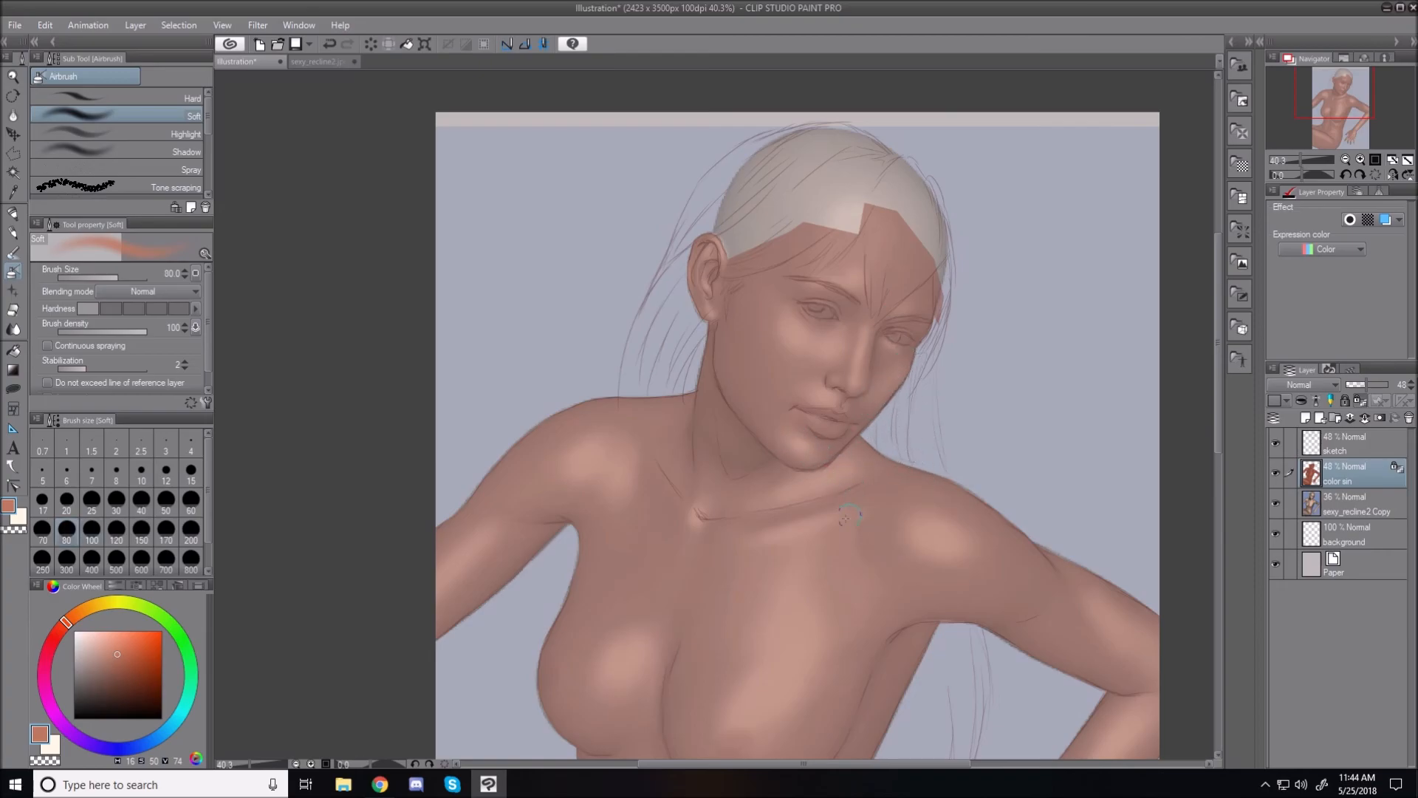
key("bracketleft")
key("bracketright")
key("bracketright")
key("bracketright")
key("bracketright")
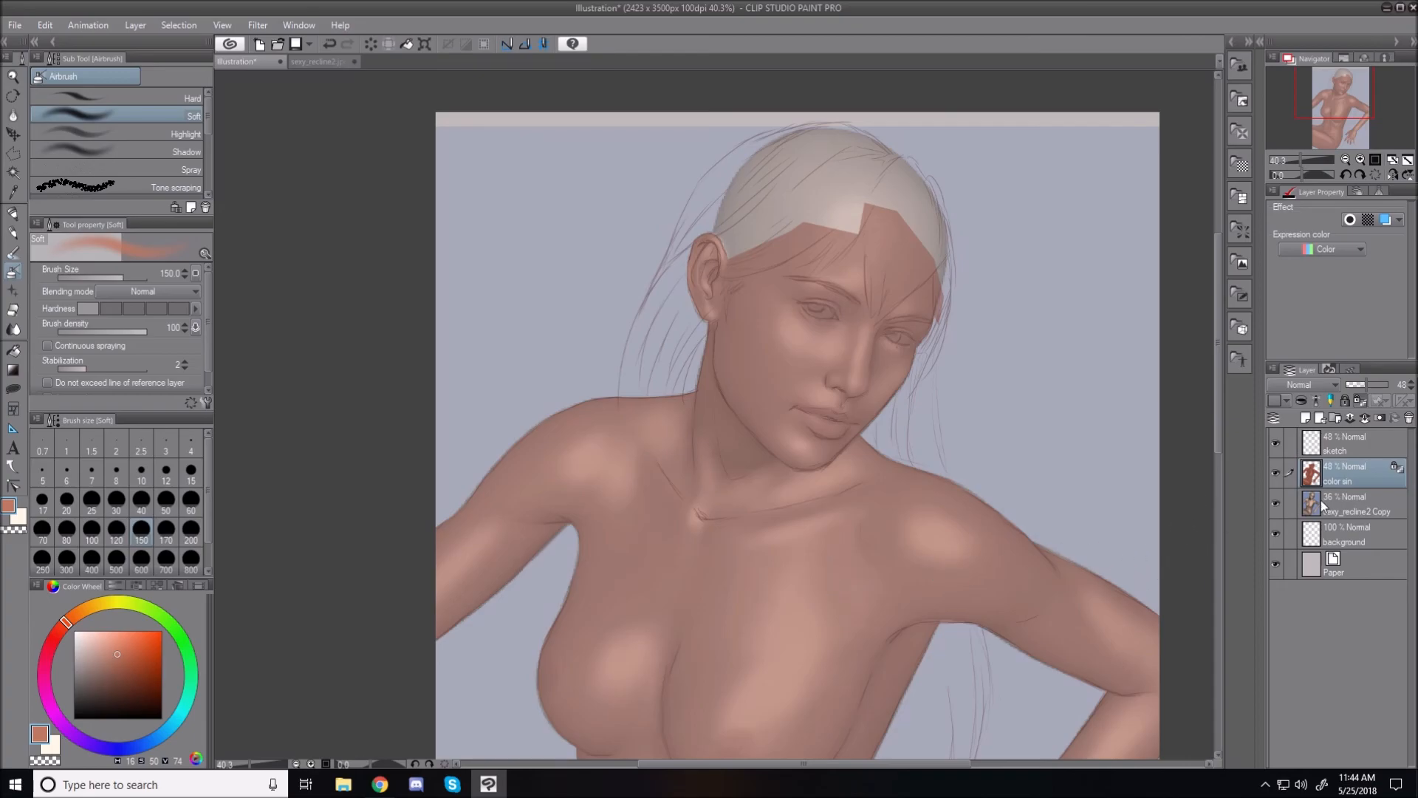
Step: Hide the sexy_recline2 Copy reference layer, raise the skin color layer to 100% opacity and show the whole canvas
left_click(1275, 504)
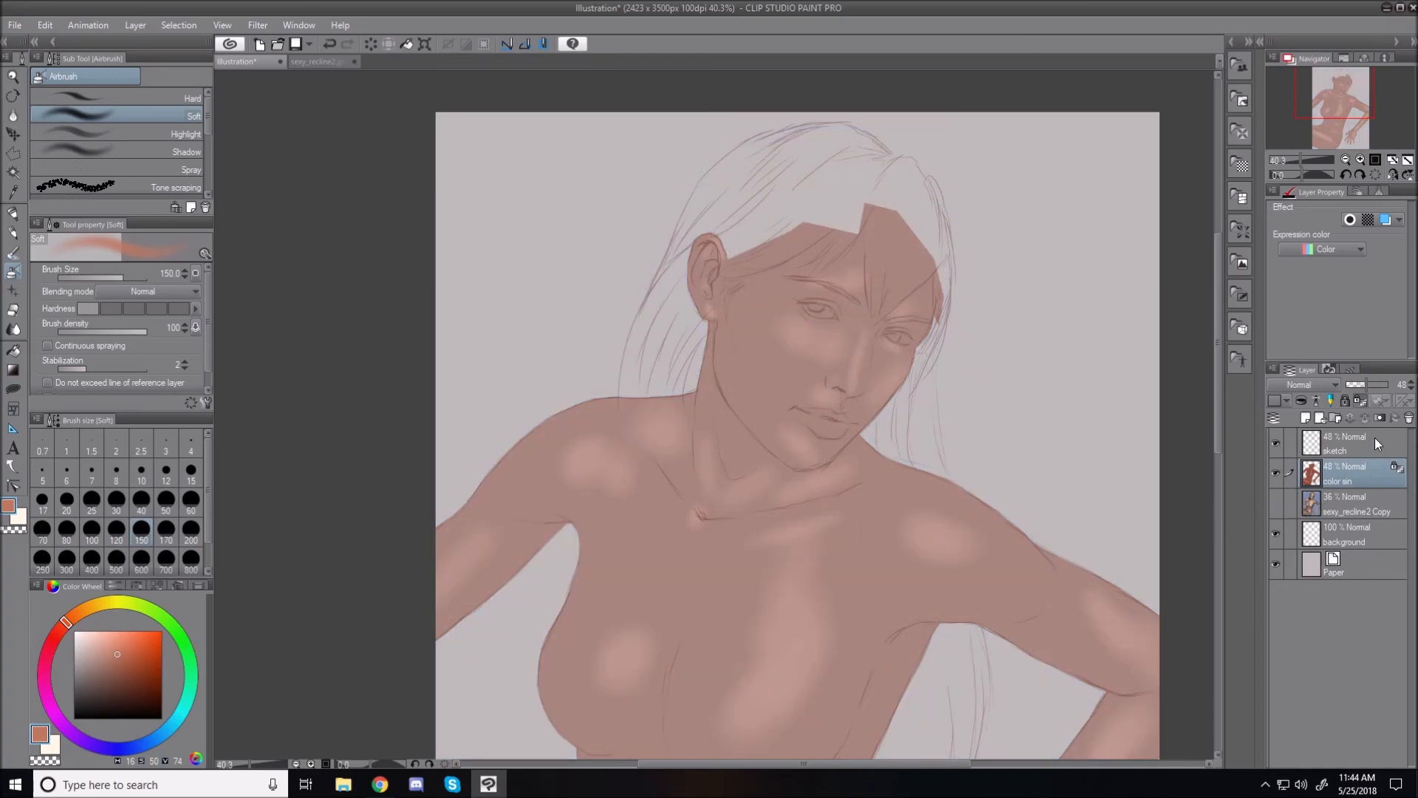
left_click_drag(1365, 384, 1391, 384)
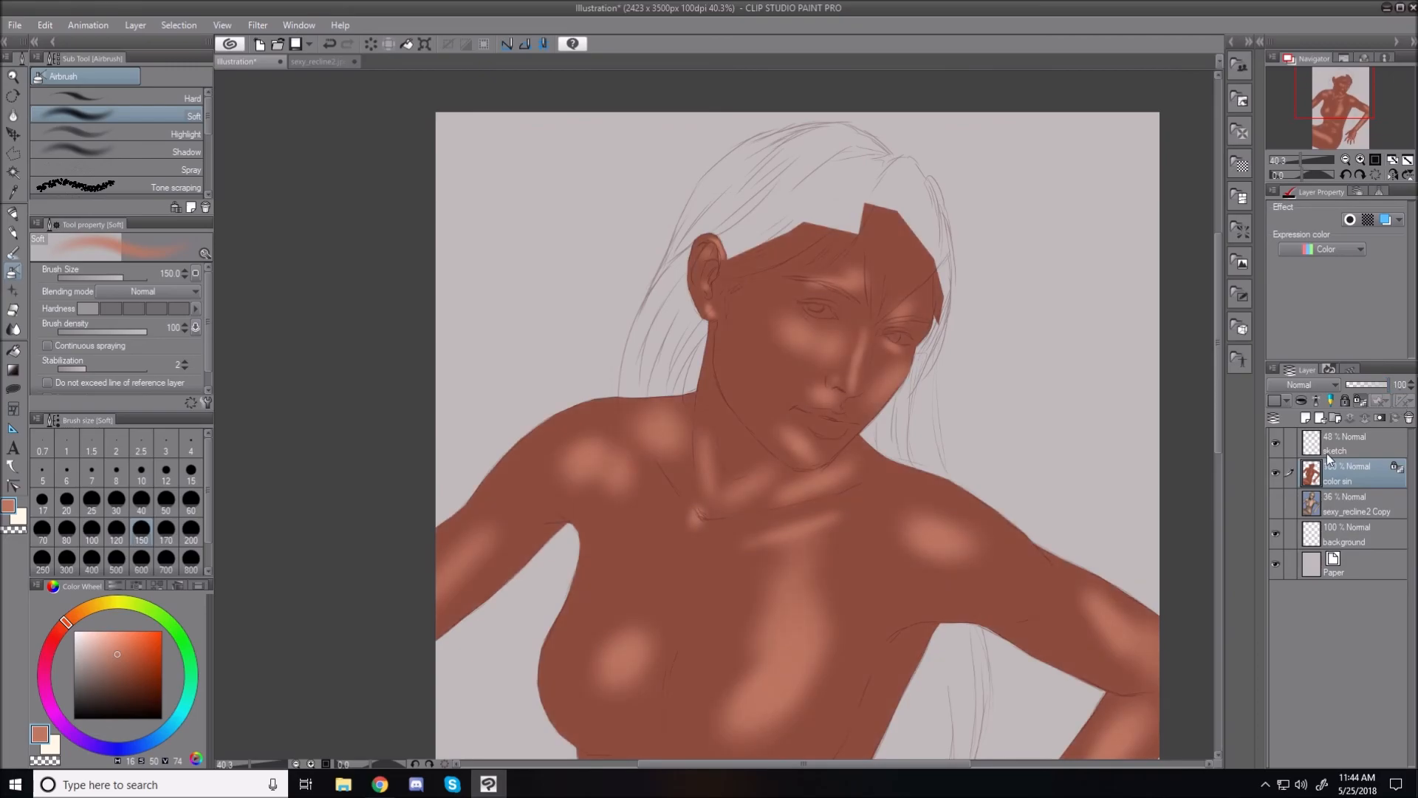
key("ctrl+0")
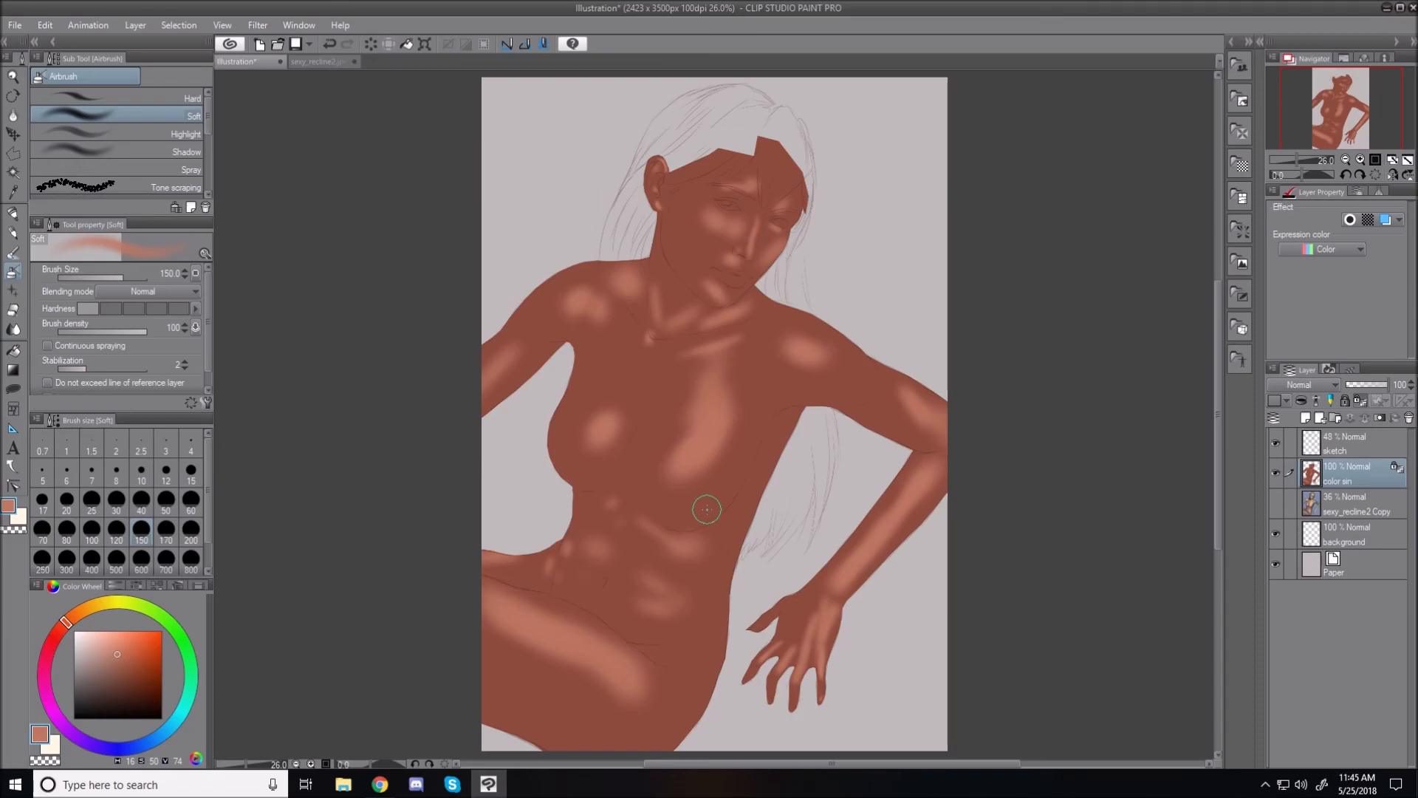
Step: Compare the reference and skin color layers by toggling their visibility, ending with only the skin color shown
left_click(1275, 504)
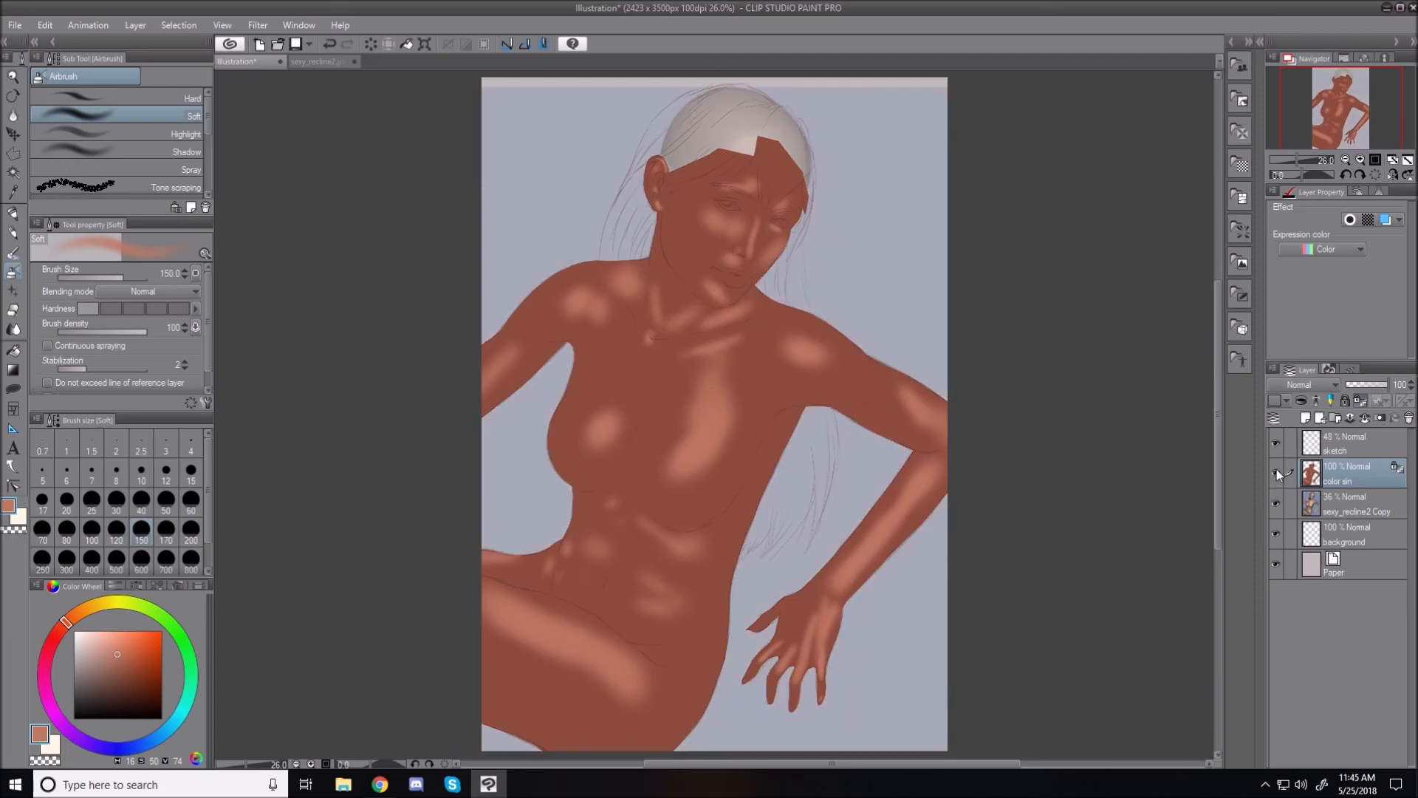
left_click(1275, 473)
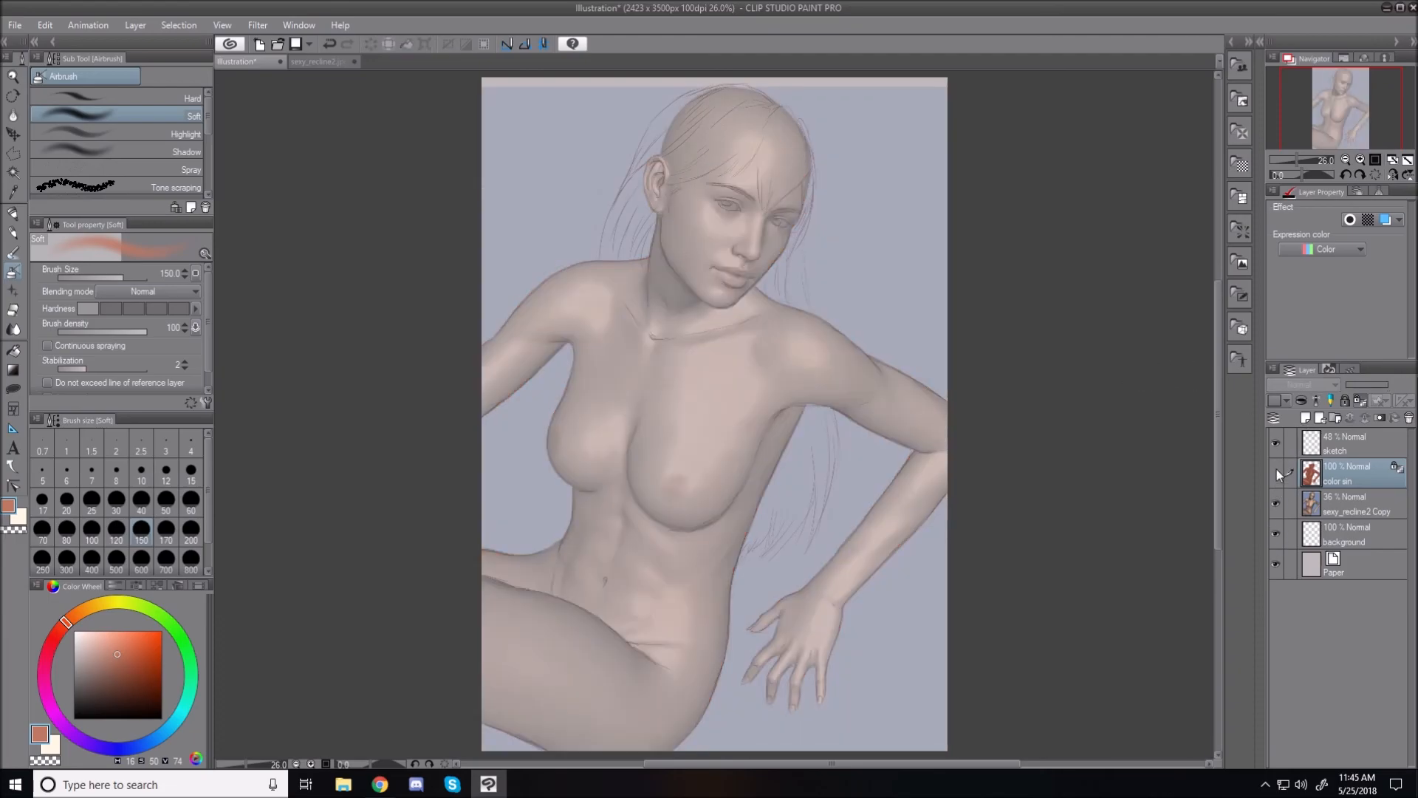
left_click(1275, 499)
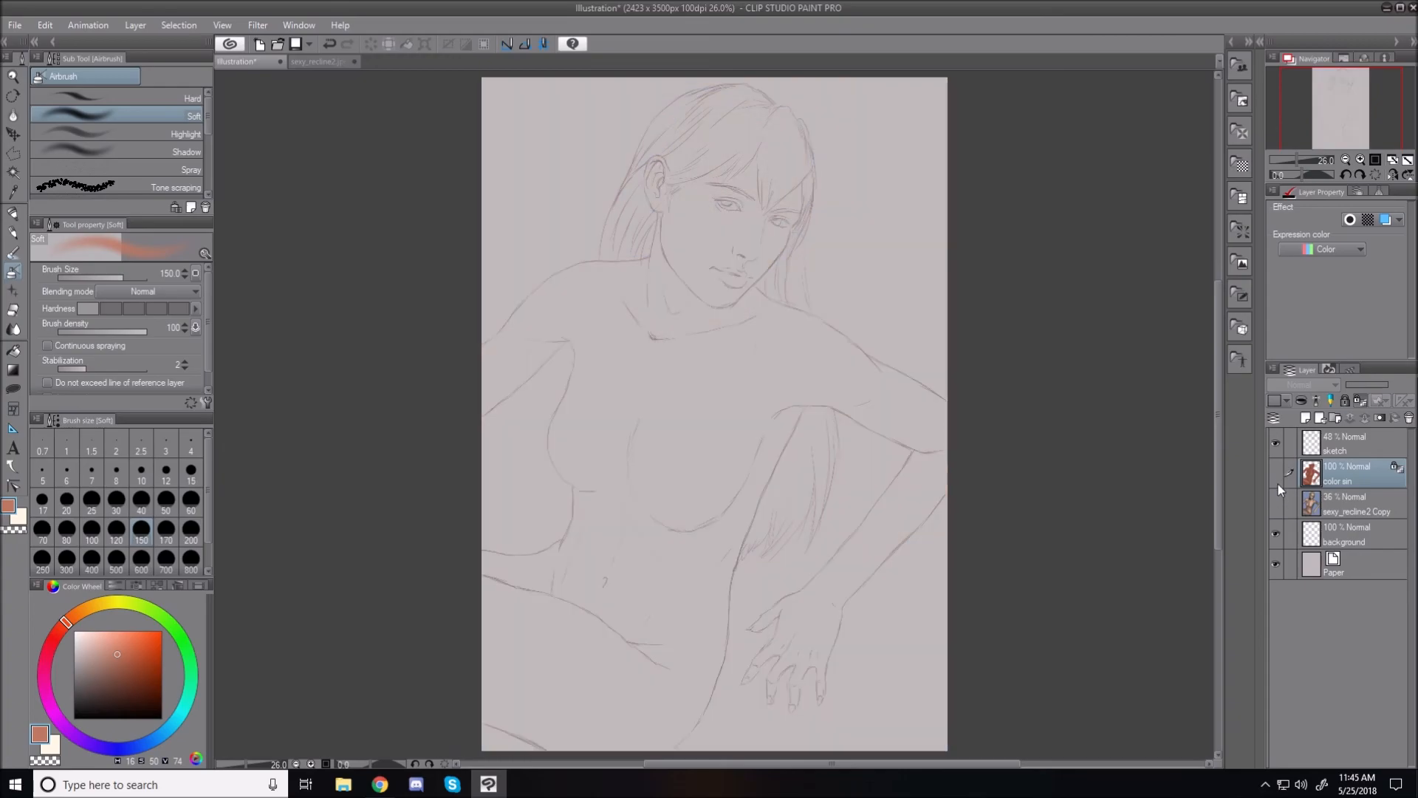
left_click(1277, 479)
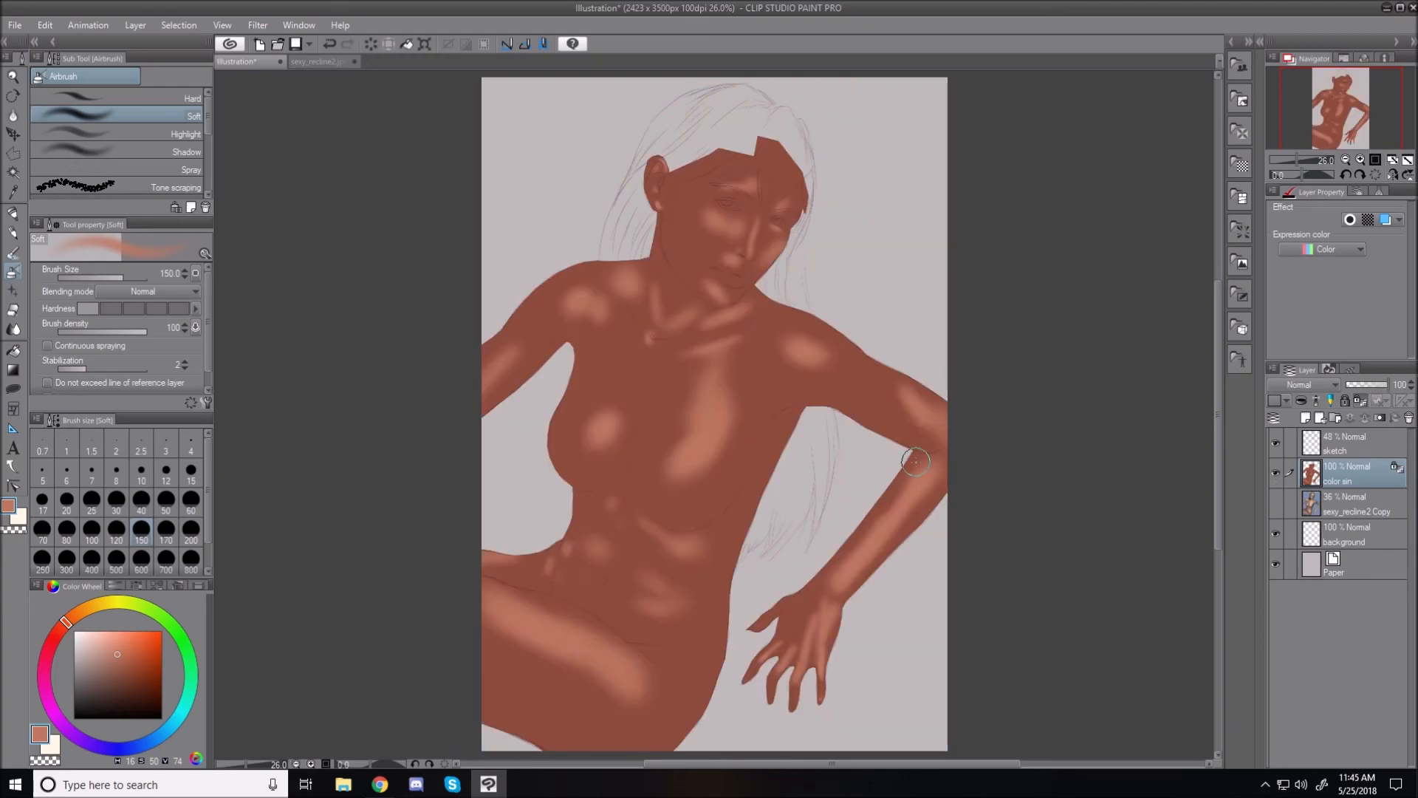
Step: Soften and extend the highlights on the shoulder and upper arm beside the ear, using about size 200 and 170
scroll(848, 282, "up", 2)
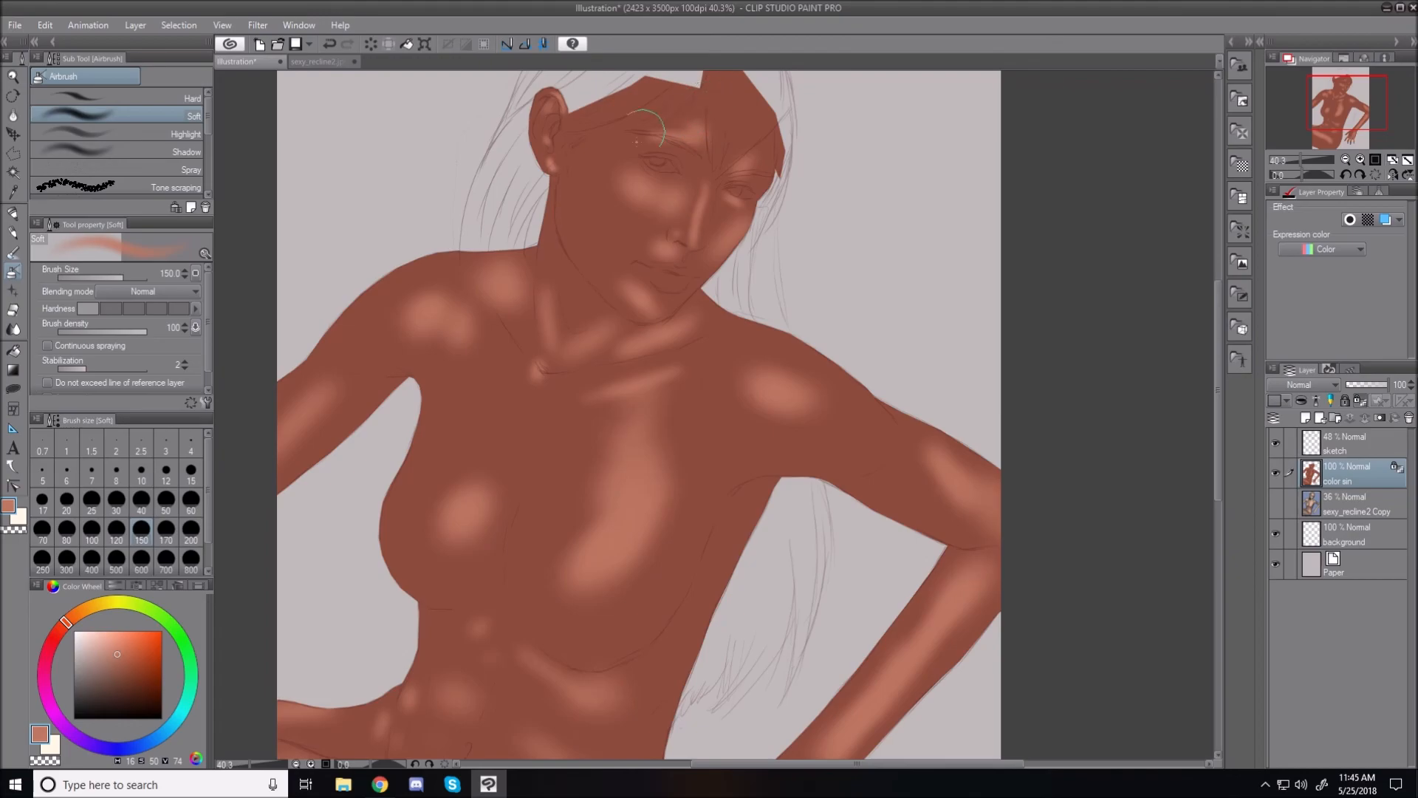
key("bracketright")
key("bracketright")
mouse_move(417, 317)
left_mouse_down()
mouse_move(448, 330)
mouse_move(433, 309)
mouse_move(373, 333)
mouse_move(438, 289)
mouse_move(389, 331)
left_mouse_up()
key("bracketleft")
left_click_drag(338, 376, 309, 400)
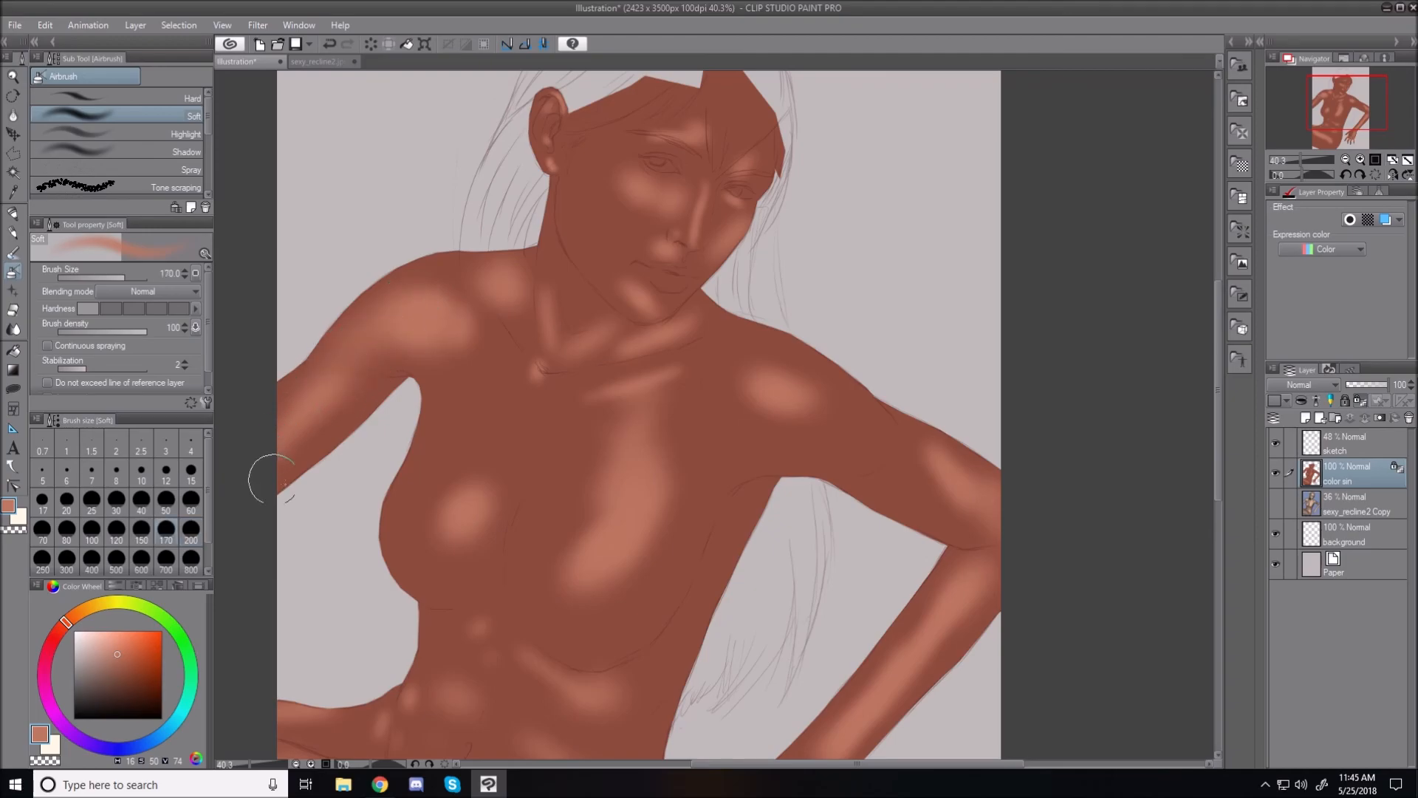
Step: Enlarge the airbrush to 250 and broaden the soft highlights on the chest
key("bracketright")
key("bracketright")
mouse_move(469, 496)
left_mouse_down()
mouse_move(430, 529)
mouse_move(492, 467)
mouse_move(449, 525)
left_mouse_up()
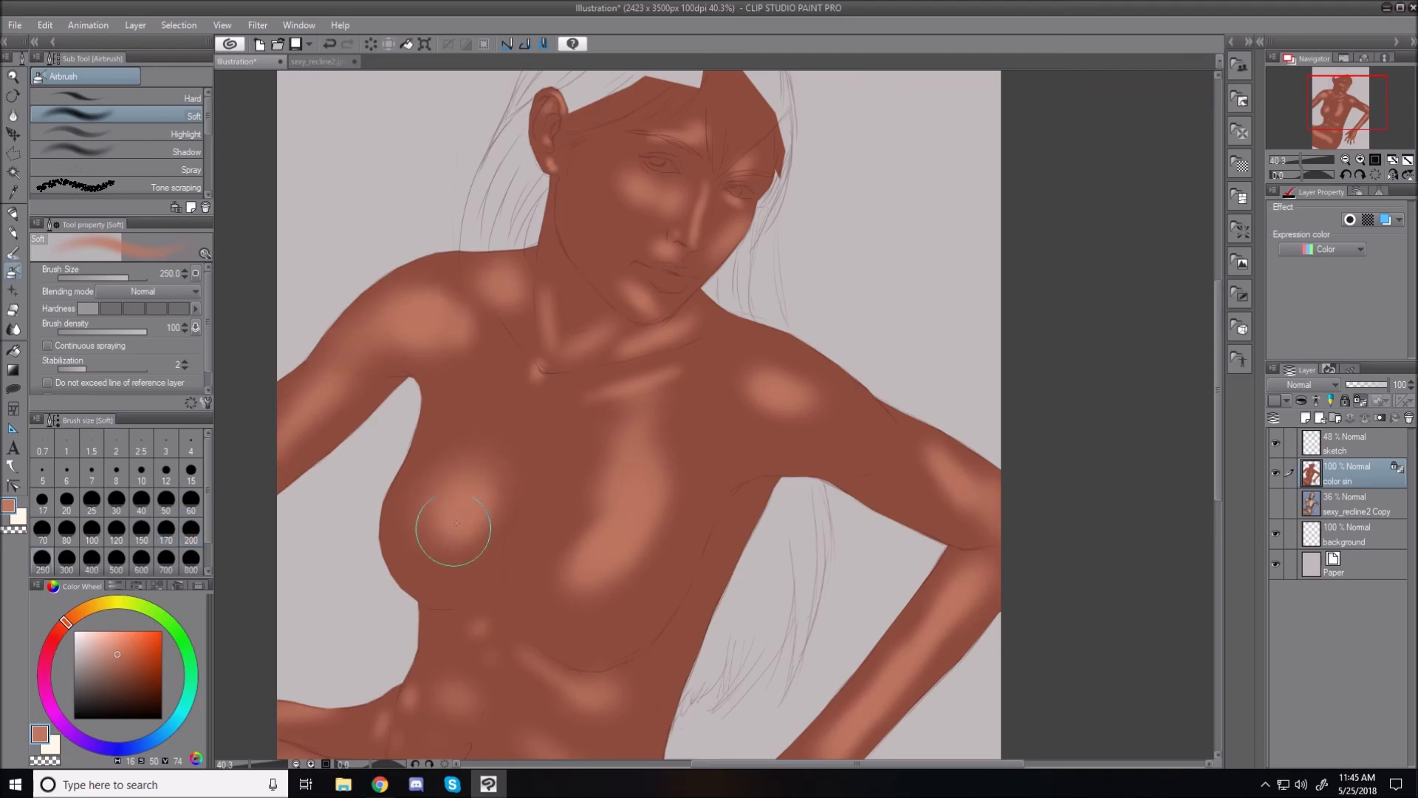
mouse_move(603, 426)
left_mouse_down()
mouse_move(684, 398)
mouse_move(611, 424)
mouse_move(591, 405)
mouse_move(664, 444)
mouse_move(615, 457)
mouse_move(602, 562)
left_mouse_up()
Step: Broaden the highlights on the ribs, far shoulder and far upper arm with the airbrush at size 170
key("bracketleft")
key("bracketleft")
left_click_drag(529, 659, 602, 700)
mouse_move(779, 404)
left_mouse_down()
mouse_move(754, 387)
mouse_move(803, 378)
mouse_move(836, 403)
mouse_move(805, 430)
left_mouse_up()
left_click_drag(921, 478, 967, 458)
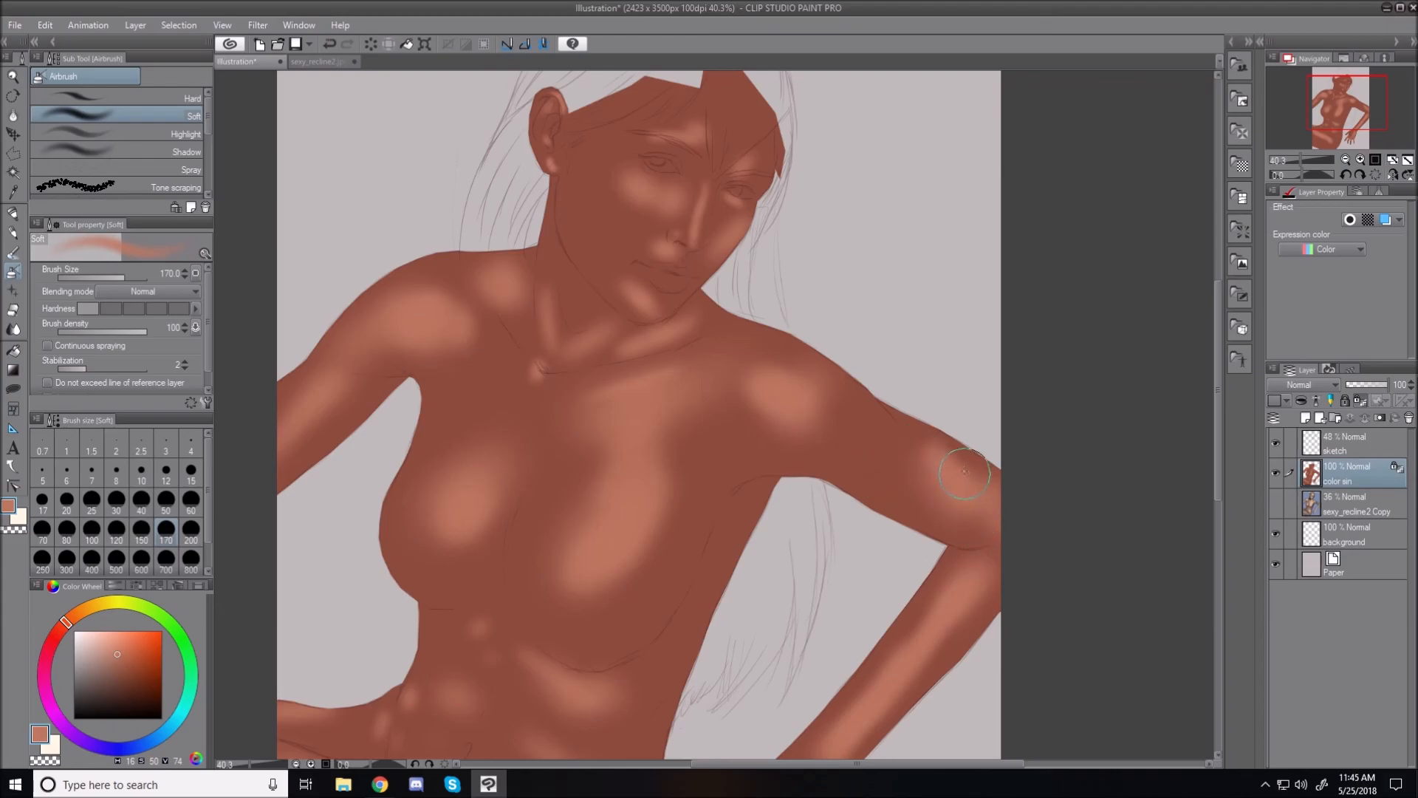
left_click_drag(797, 408, 849, 417)
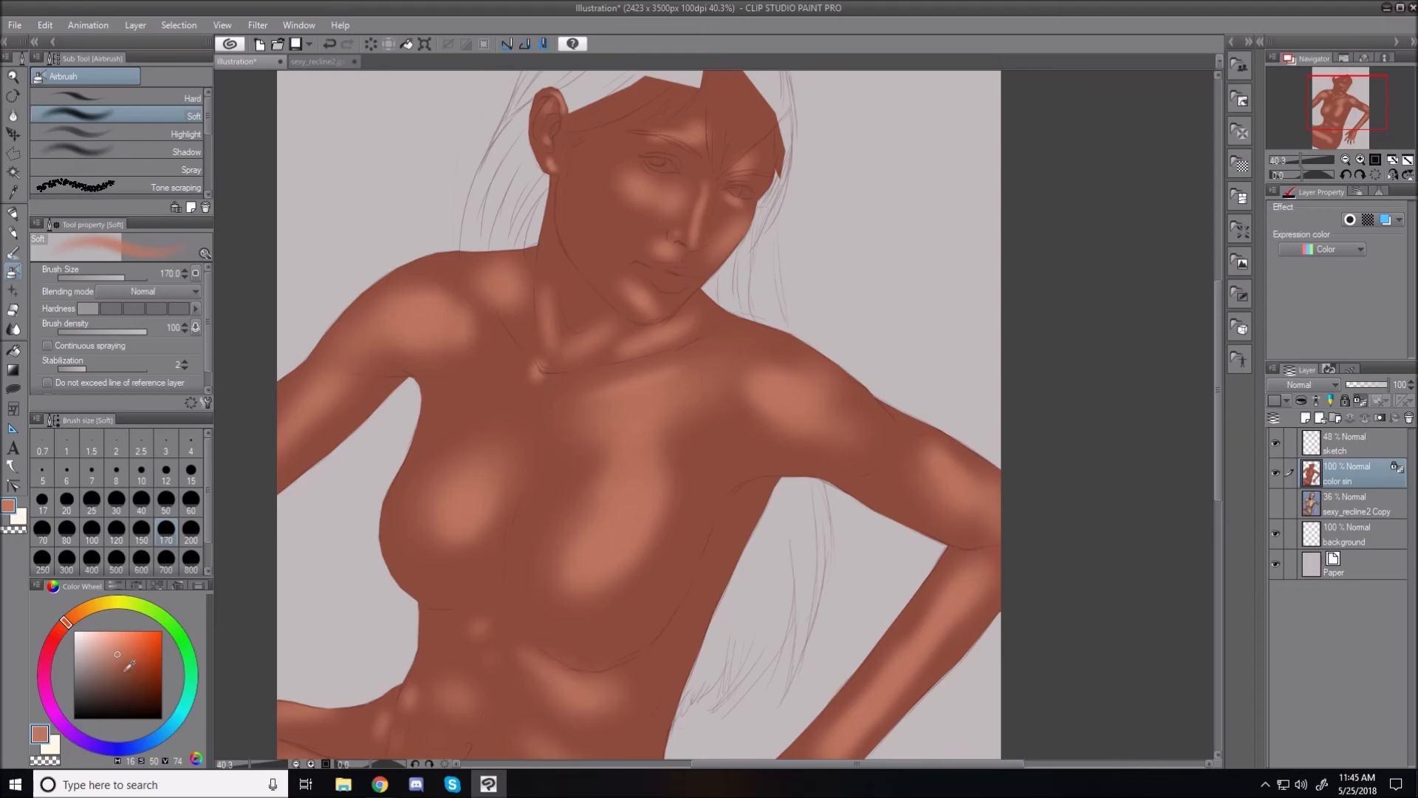
Step: Blend the highlight edges on the cheek and chest with a slightly darker midtone, and resample the lighter highlight color
left_click_drag(119, 649, 124, 655)
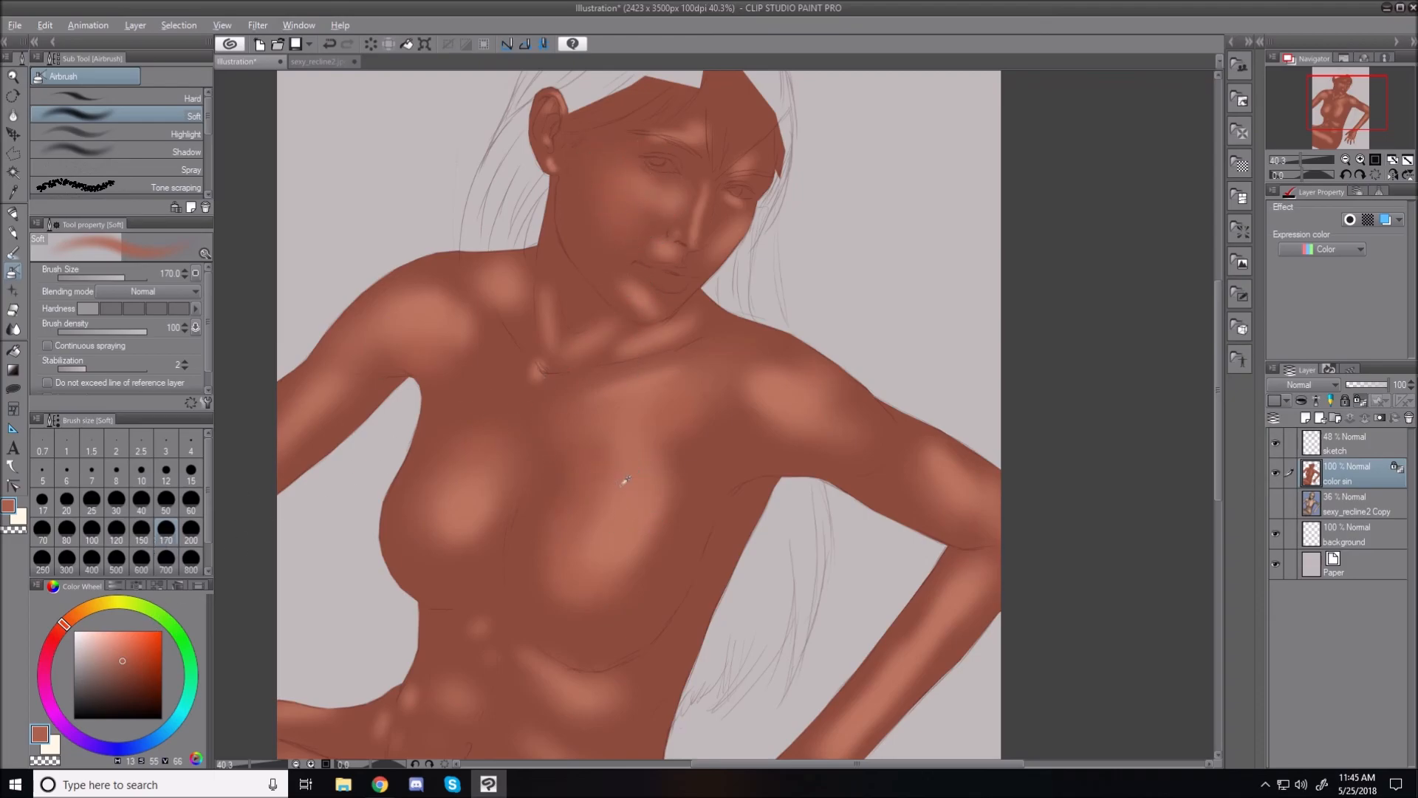
left_click(639, 492, "alt")
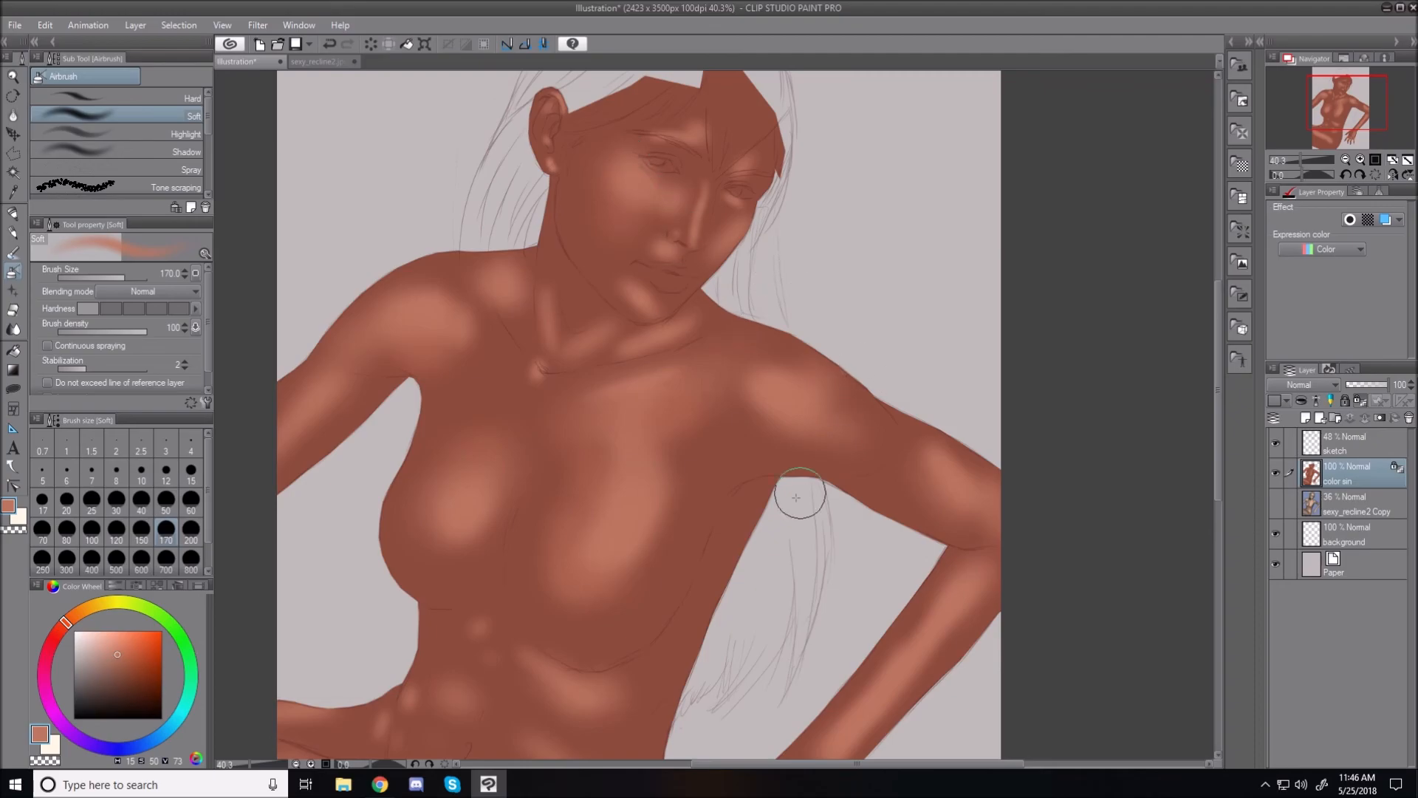
Step: Choose a dark red-brown and airbrush shadows at size 25 along the forehead hair strand and the far edge of the face
scroll(794, 180, "up", 3)
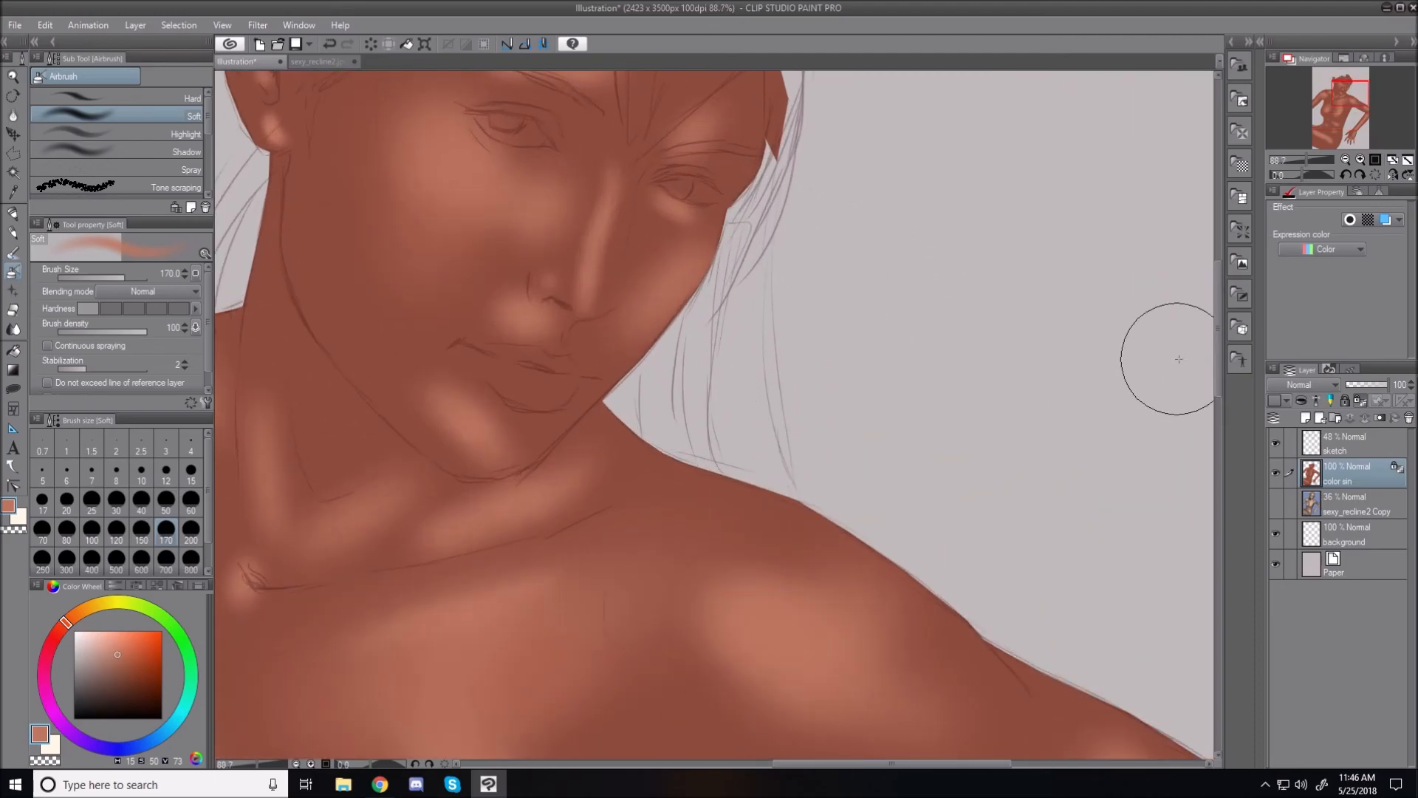
left_click_drag(1221, 376, 1222, 312)
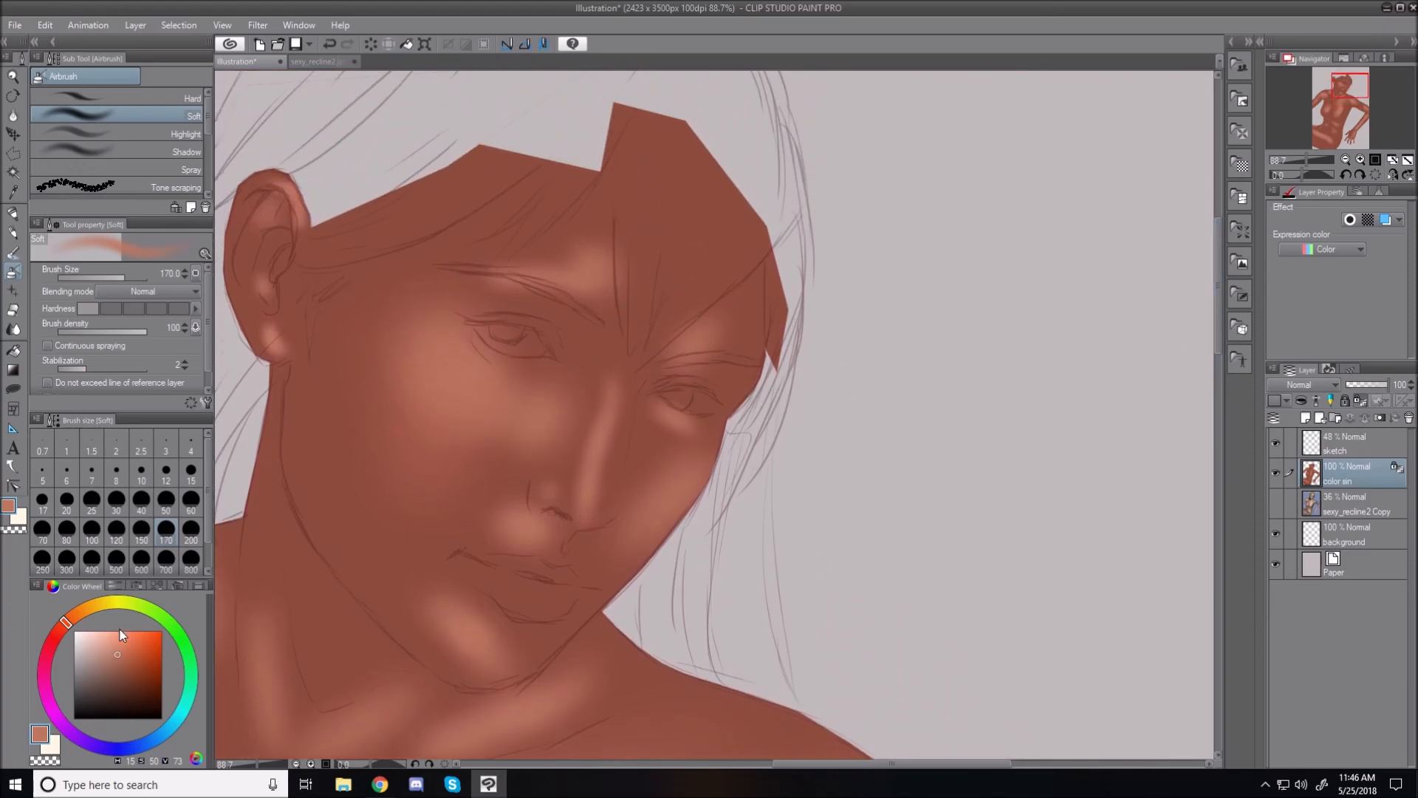
left_click_drag(68, 625, 64, 627)
left_click(124, 665)
left_click(126, 682)
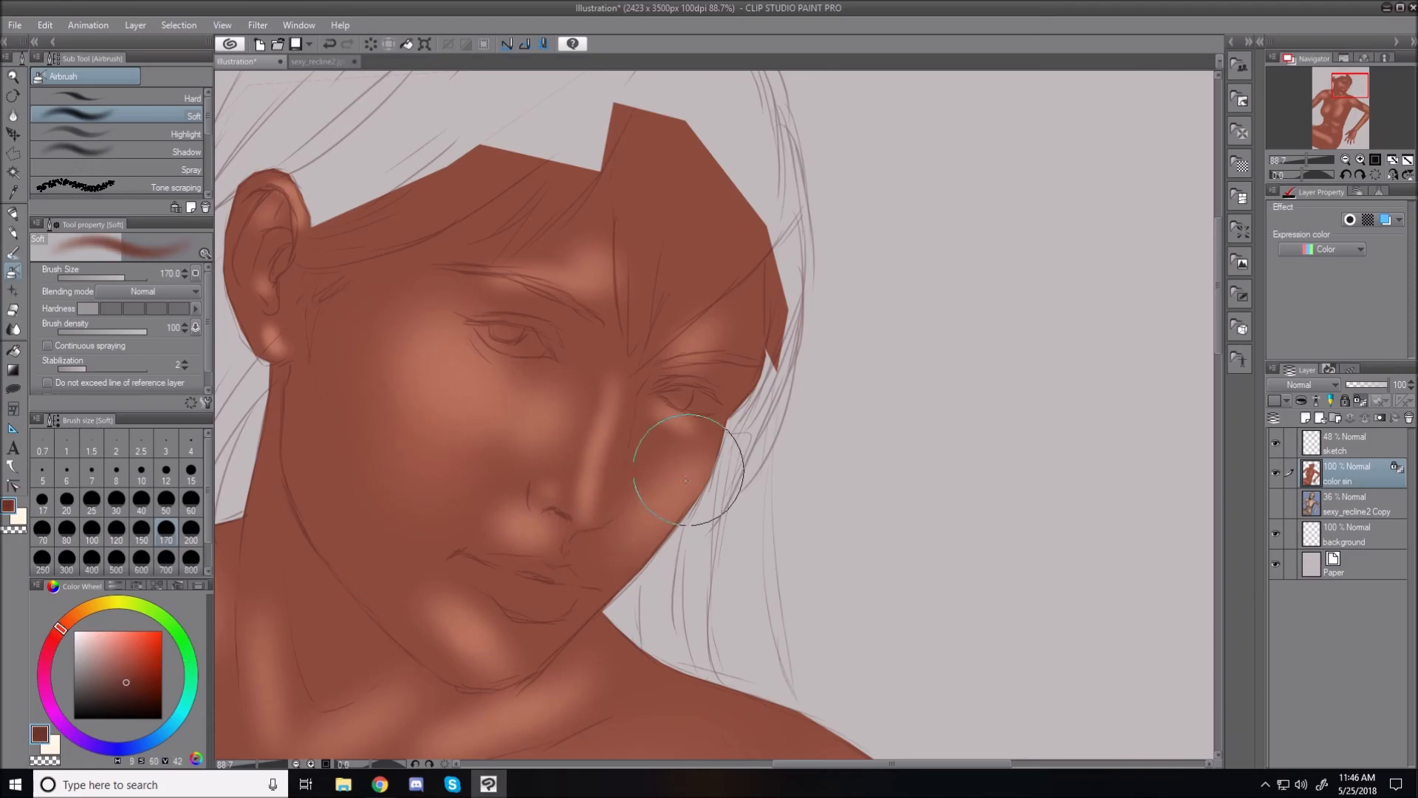
key("bracketleft")
key("bracketleft")
key("bracketleft")
key("bracketleft")
key("bracketleft")
key("bracketleft")
key("bracketleft")
key("bracketleft")
key("bracketleft")
key("bracketleft")
left_click_drag(768, 260, 715, 297)
mouse_move(770, 257)
left_mouse_down()
mouse_move(754, 384)
mouse_move(702, 498)
mouse_move(635, 578)
mouse_move(657, 557)
left_mouse_up()
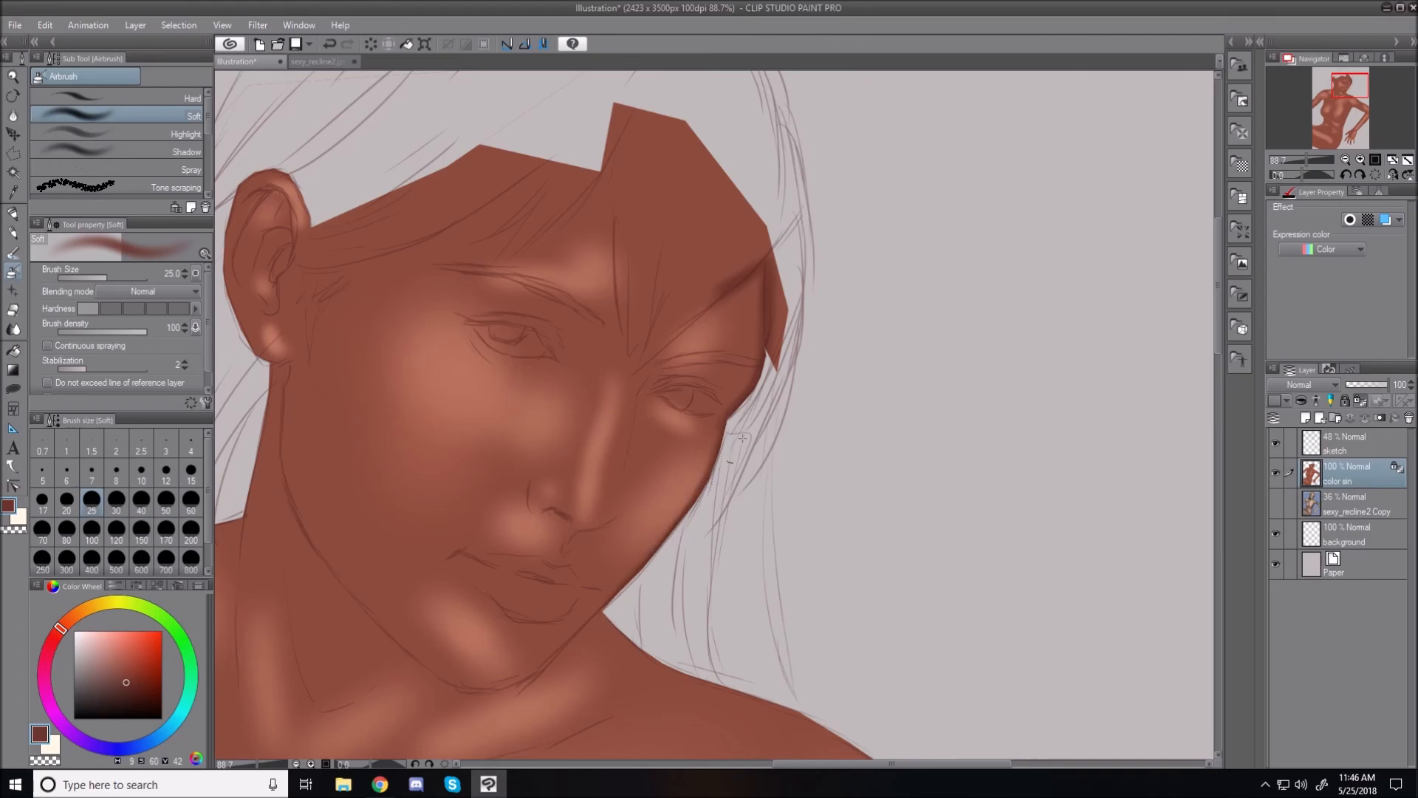
Step: Shade around the far eyebrow and temple with a slightly lighter red-brown at size 30
key("bracketright")
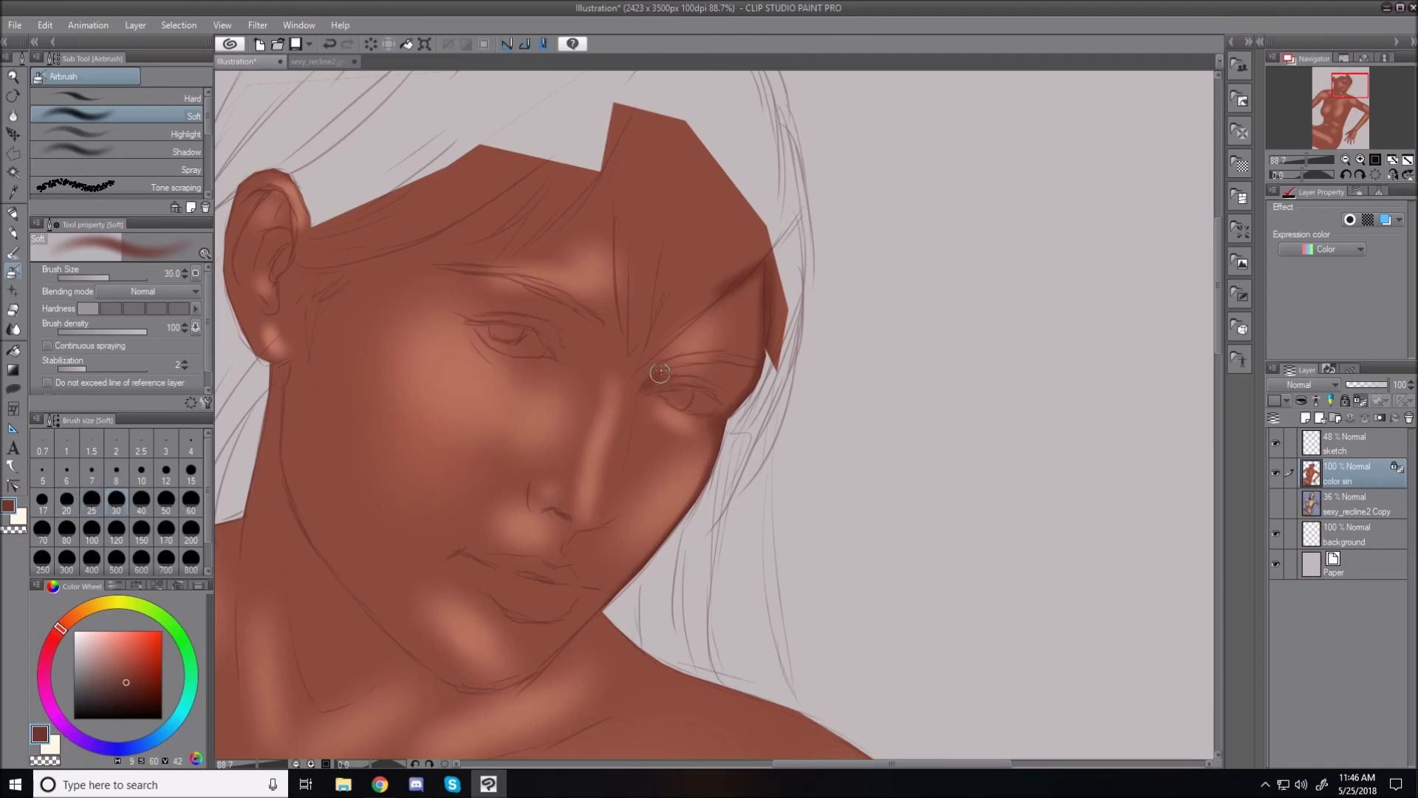
left_click(123, 670)
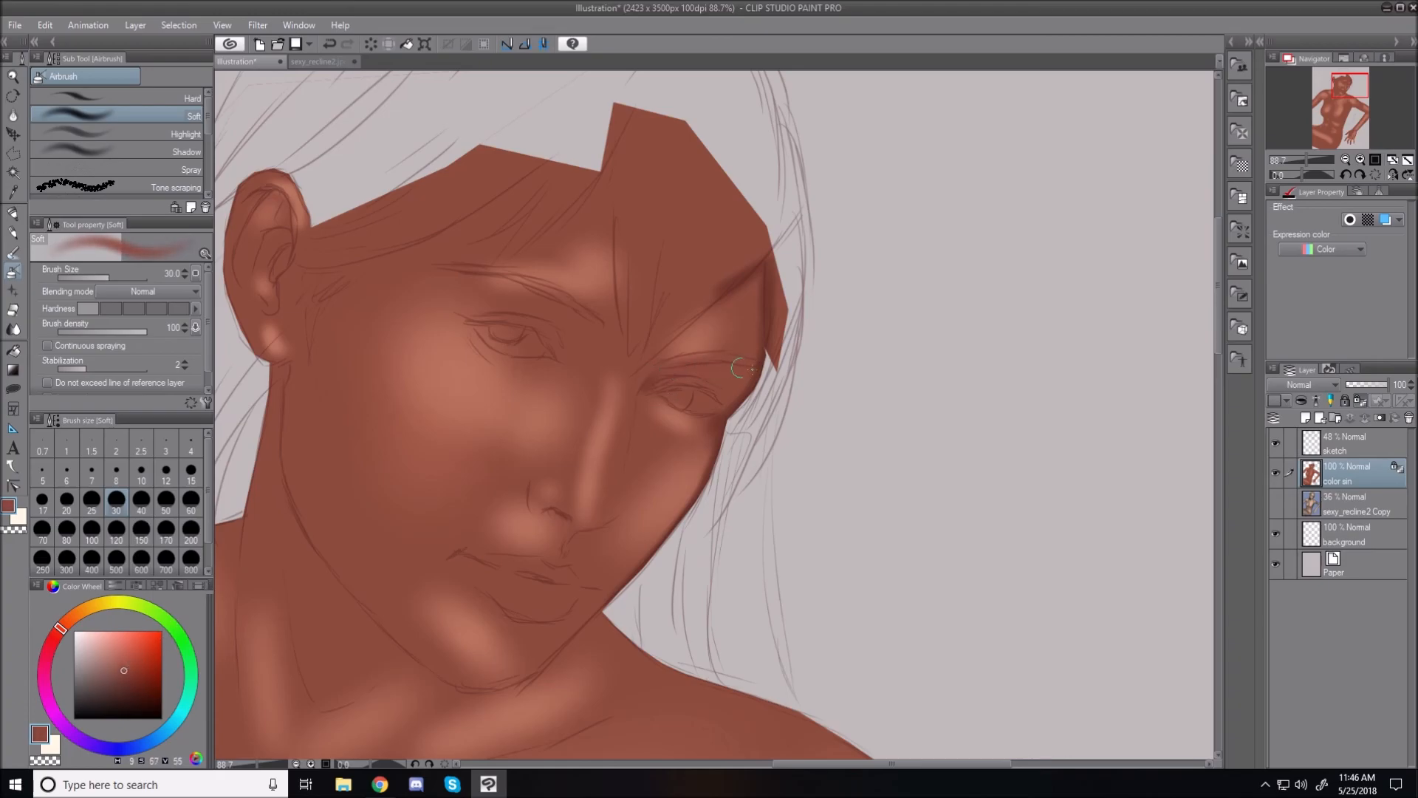
key("bracketleft")
key("bracketleft")
Step: Choose a darker brown based on the sampled skin tone and shade the far eye's inner corner and the nose side at size 20
left_click(340, 340, "alt")
left_click_drag(127, 671, 131, 683)
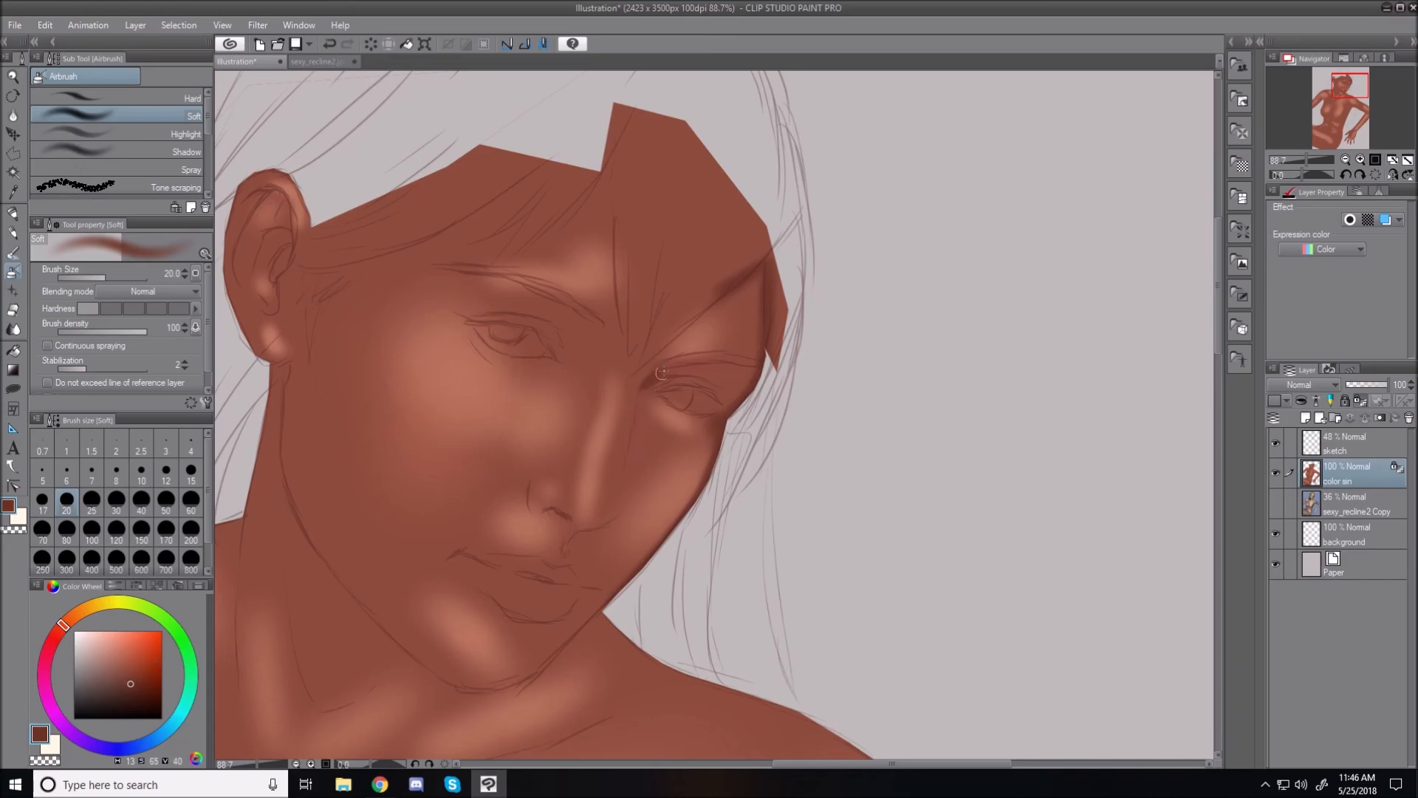
left_click_drag(642, 393, 634, 441)
key("bracketleft")
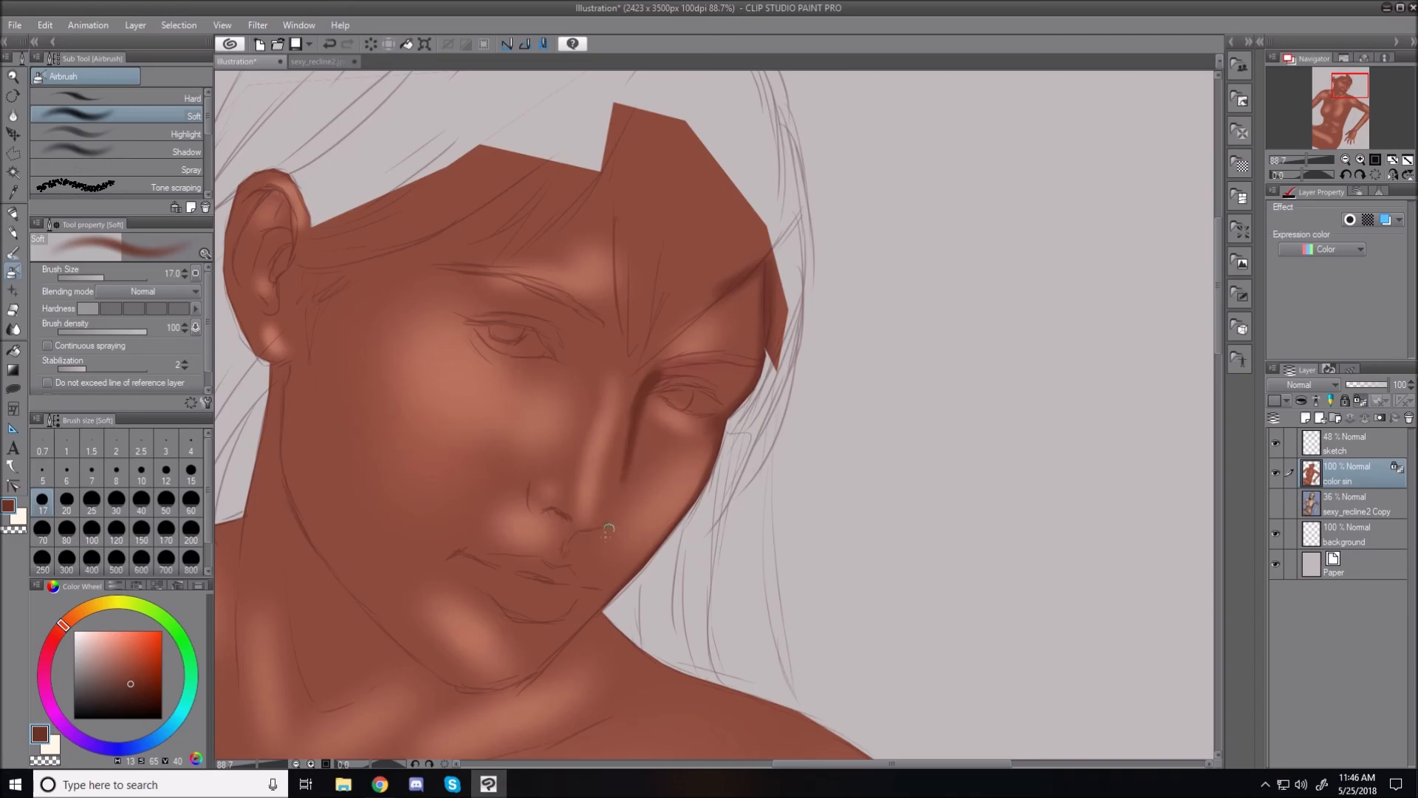
Step: Reduce the airbrush to size 8 and darken the nostril crease and the underside of the nose
key("bracketleft")
key("bracketleft")
key("bracketleft")
key("bracketleft")
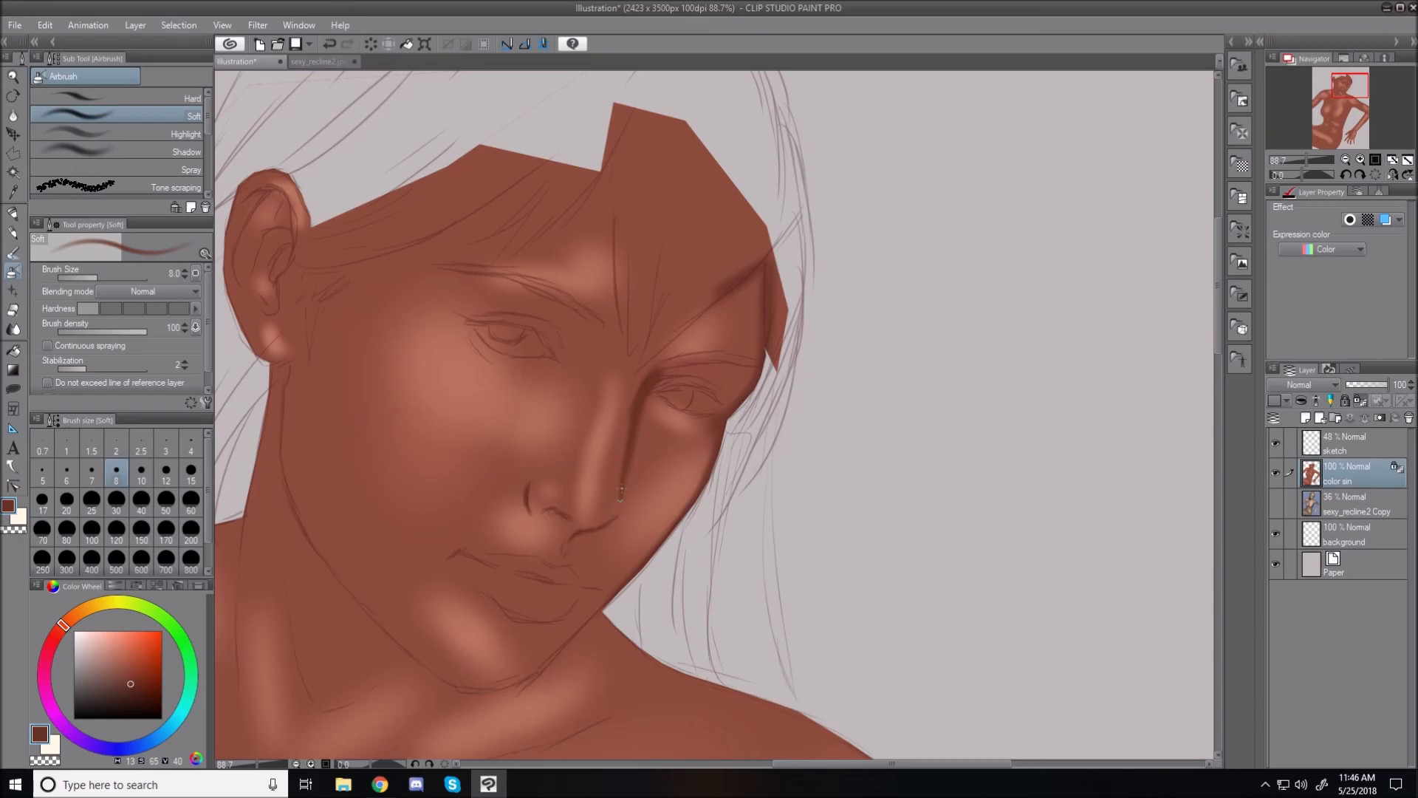
Step: Build up the cast shadow beneath and beside the nose with the airbrush between size 15 and 30
key("bracketright")
key("bracketright")
key("bracketright")
key("bracketright")
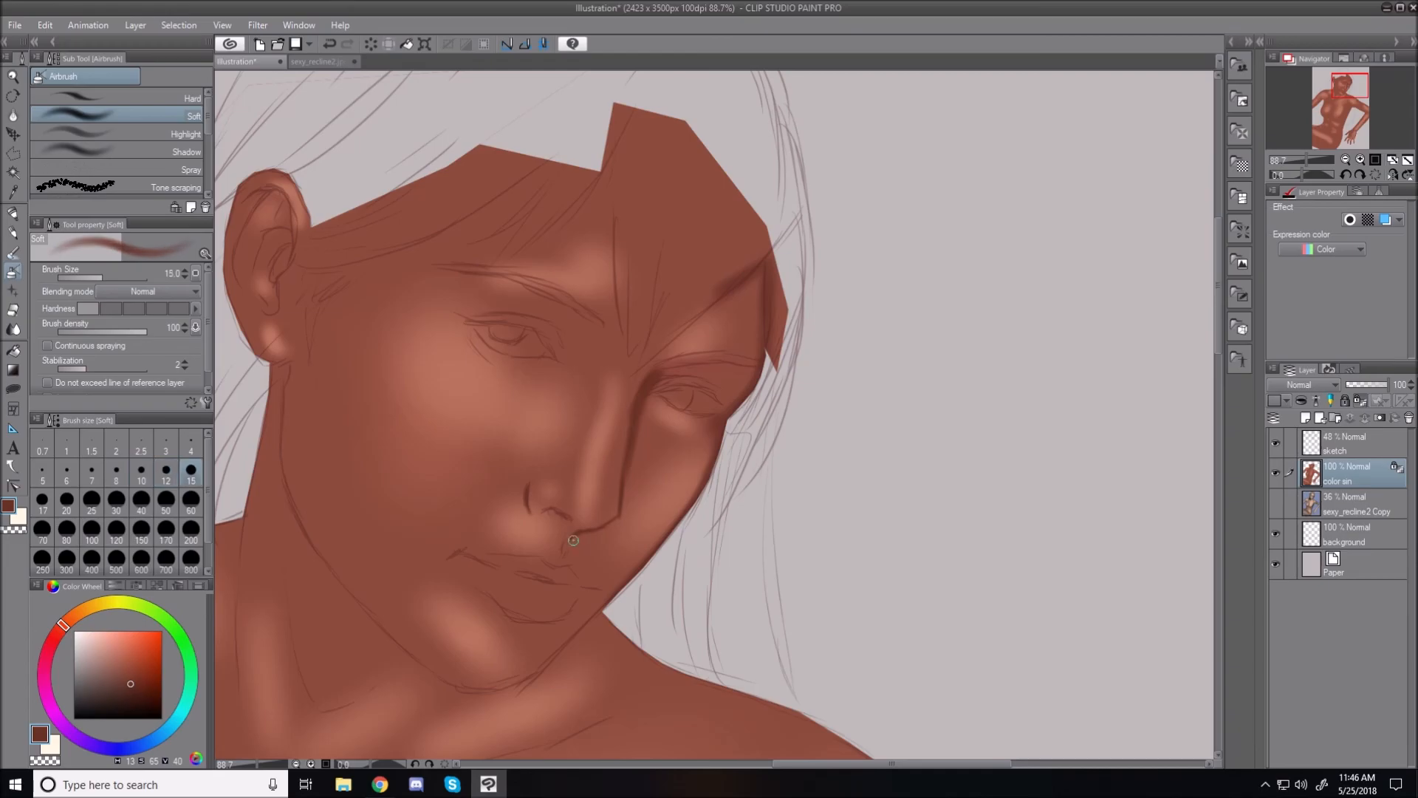
left_click_drag(598, 532, 630, 449)
key("bracketright")
key("bracketright")
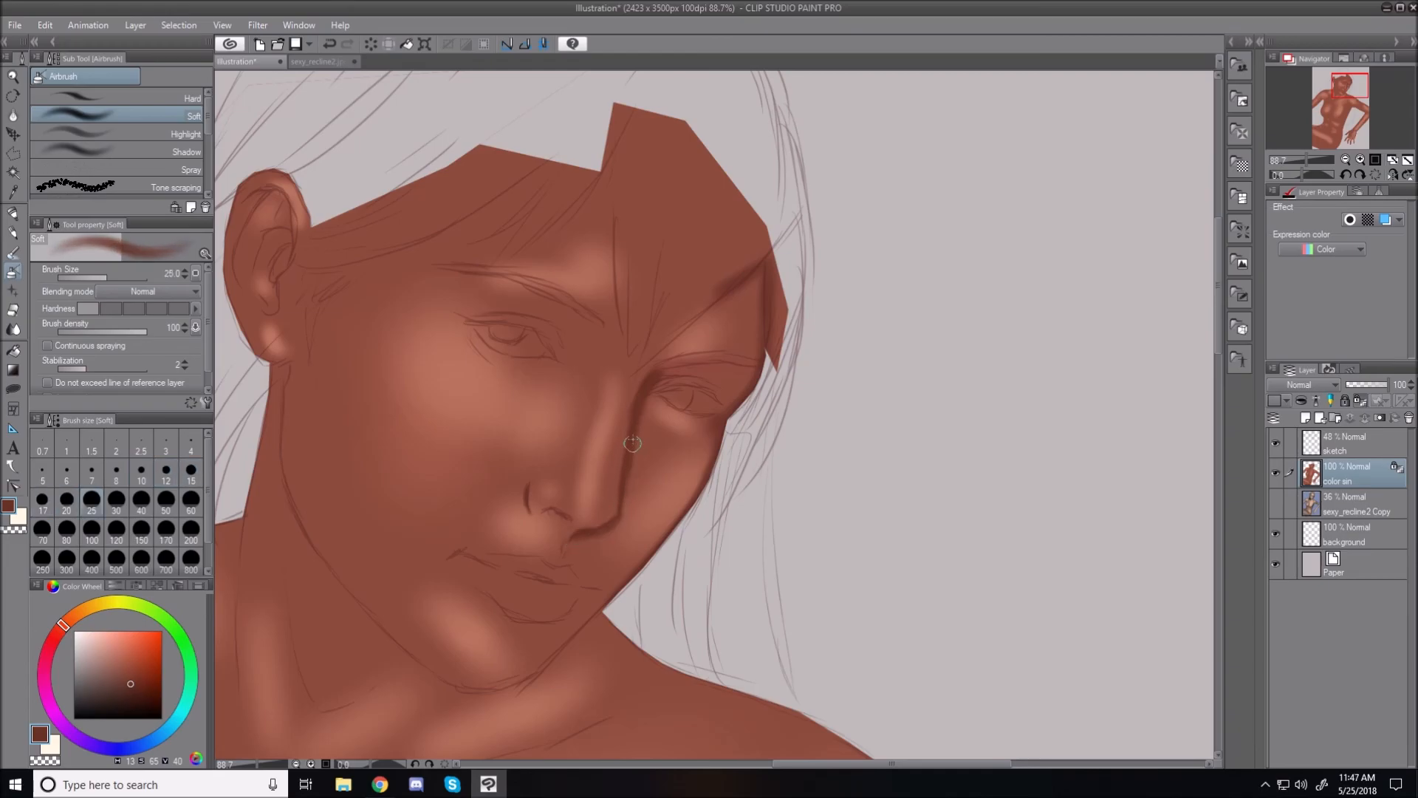
mouse_move(624, 493)
left_mouse_down()
mouse_move(602, 542)
mouse_move(584, 537)
mouse_move(607, 544)
mouse_move(584, 541)
mouse_move(602, 544)
mouse_move(619, 520)
mouse_move(621, 534)
mouse_move(623, 512)
mouse_move(609, 542)
mouse_move(587, 542)
mouse_move(607, 535)
mouse_move(628, 492)
left_mouse_up()
key("bracketright")
key("bracketleft")
key("bracketleft")
key("bracketleft")
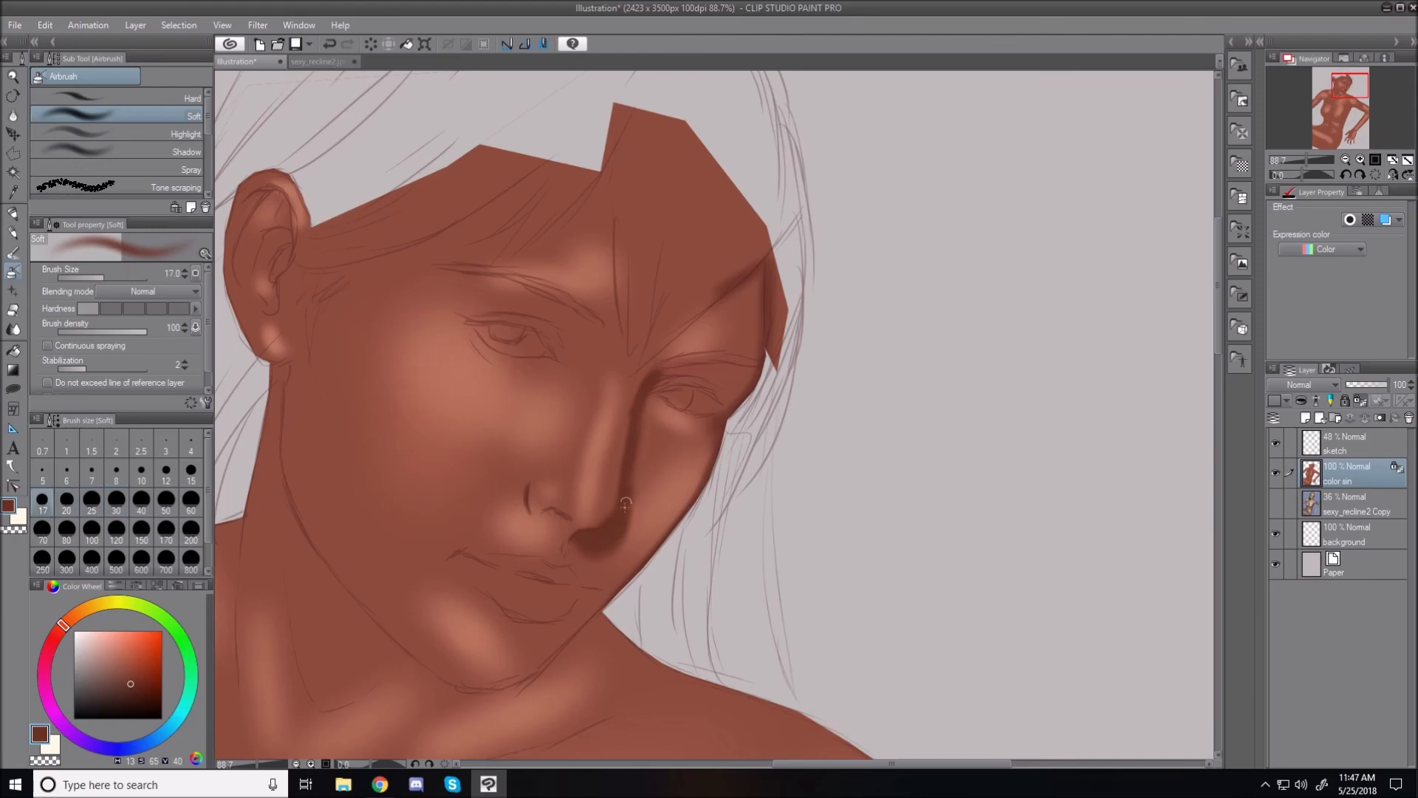
Step: Darken the shadow running from the nose bridge up along the hair strand on the forehead at size 17
mouse_move(646, 391)
left_mouse_down()
mouse_move(713, 372)
mouse_move(694, 341)
mouse_move(639, 374)
mouse_move(782, 242)
mouse_move(748, 289)
mouse_move(659, 348)
mouse_move(786, 235)
left_mouse_up()
key("bracketright")
key("bracketright")
key("bracketright")
key("bracketright")
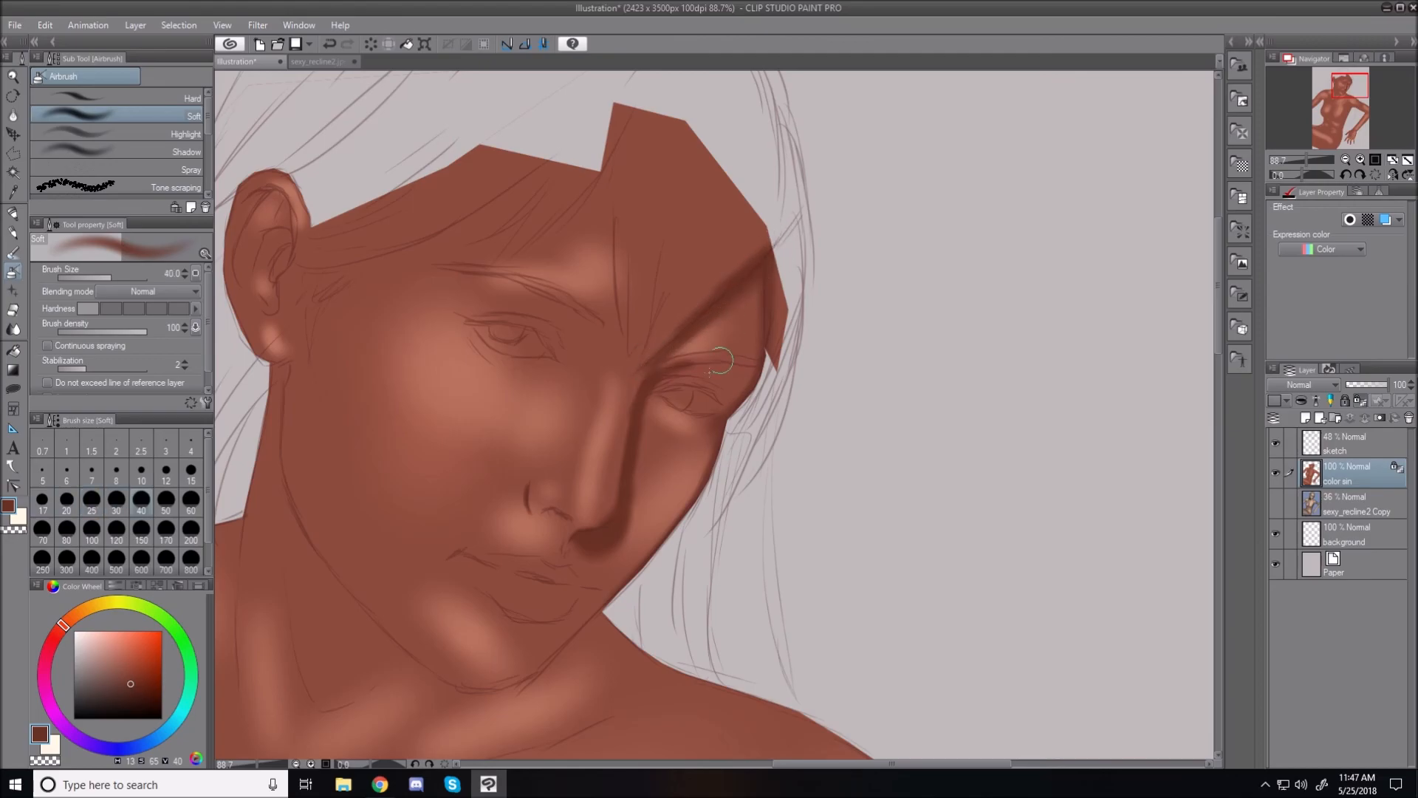
Step: Reduce the soft airbrush and darken the crease above the far eye's upper lid
key("bracketleft")
key("bracketleft")
key("bracketleft")
key("bracketleft")
key("bracketleft")
mouse_move(658, 375)
left_mouse_down()
mouse_move(725, 362)
mouse_move(704, 364)
mouse_move(756, 383)
left_mouse_up()
key("bracketright")
key("bracketright")
Step: Define the far eye's upper and lower lid lines with the airbrush between size 6 and 8
key("bracketleft")
key("bracketleft")
key("bracketleft")
key("bracketleft")
key("bracketleft")
key("bracketleft")
key("bracketleft")
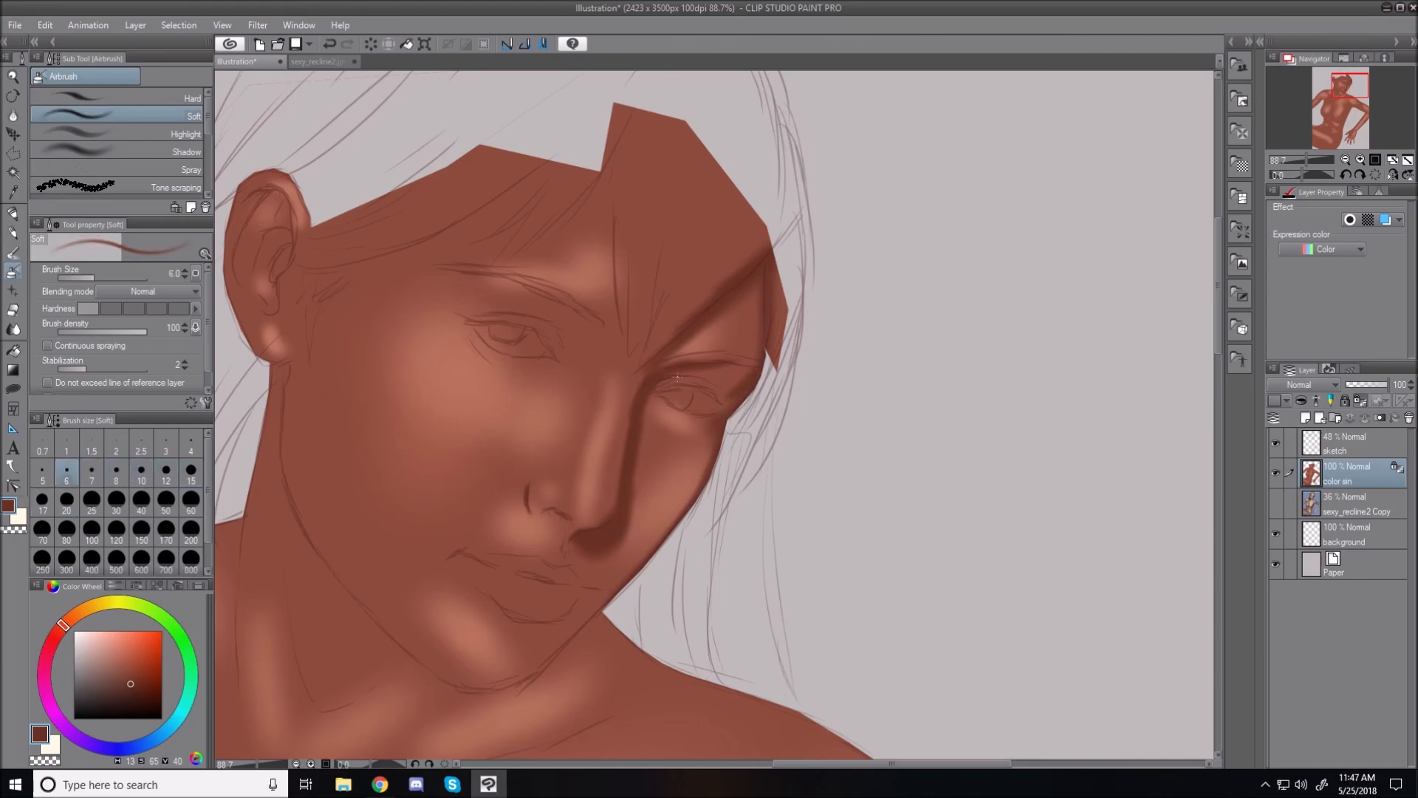
key("bracketright")
key("bracketright")
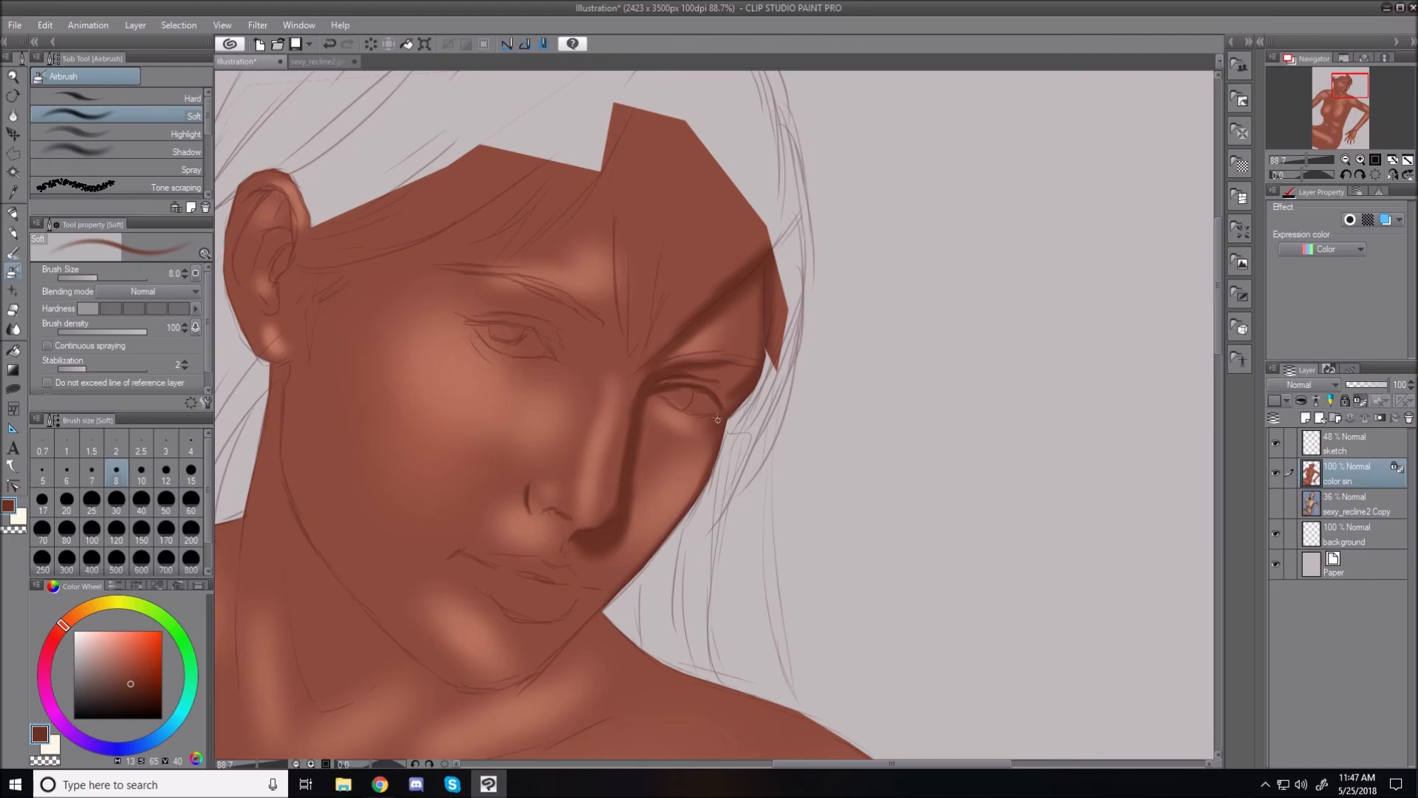
key("bracketleft")
key("bracketleft")
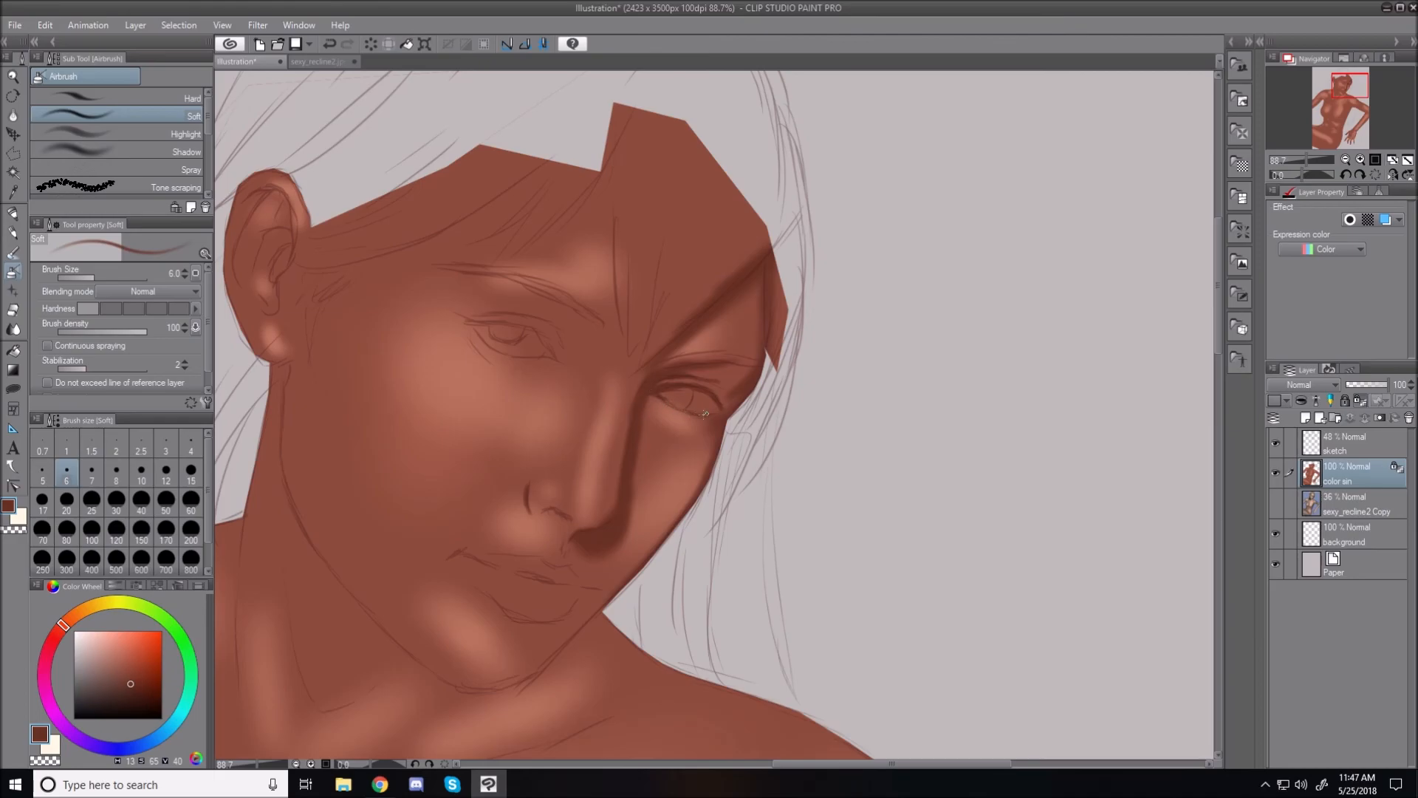
Step: Shade the far eye's corners and the far end of the forehead shadow with the airbrush between size 12 and 40
key("bracketright")
key("bracketright")
key("bracketright")
key("bracketright")
key("bracketright")
key("bracketright")
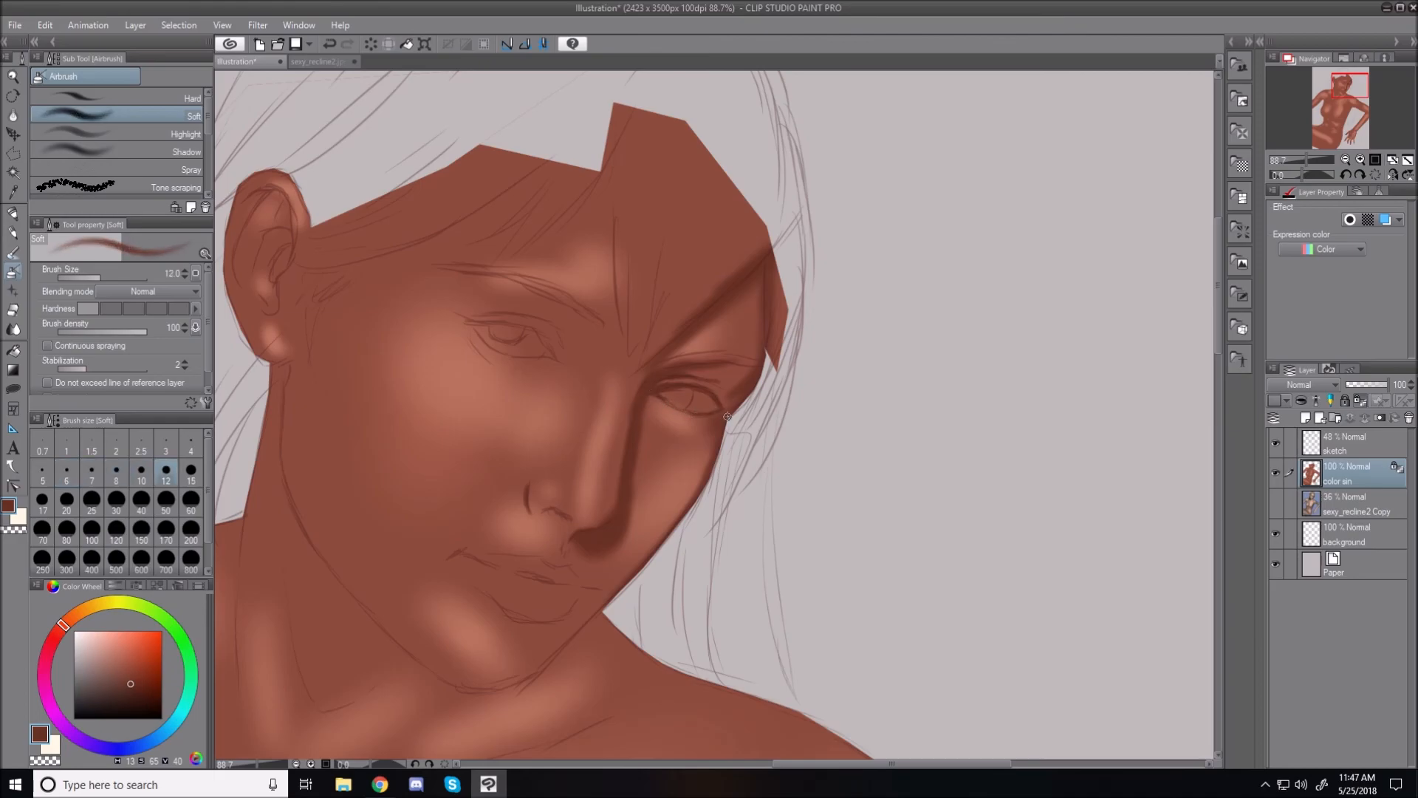
key("bracketright")
key("bracketright")
key("bracketright")
key("bracketright")
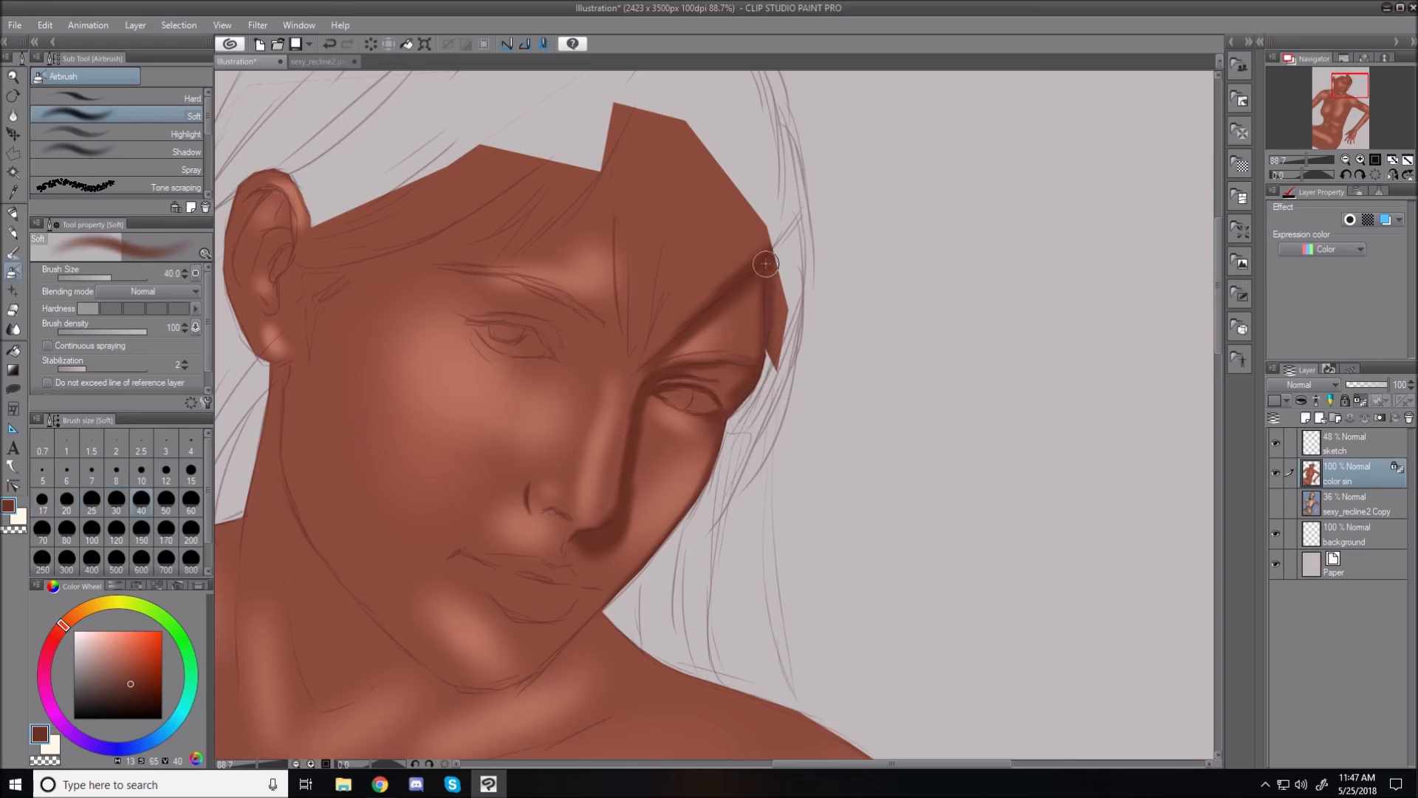
key("bracketleft")
key("bracketleft")
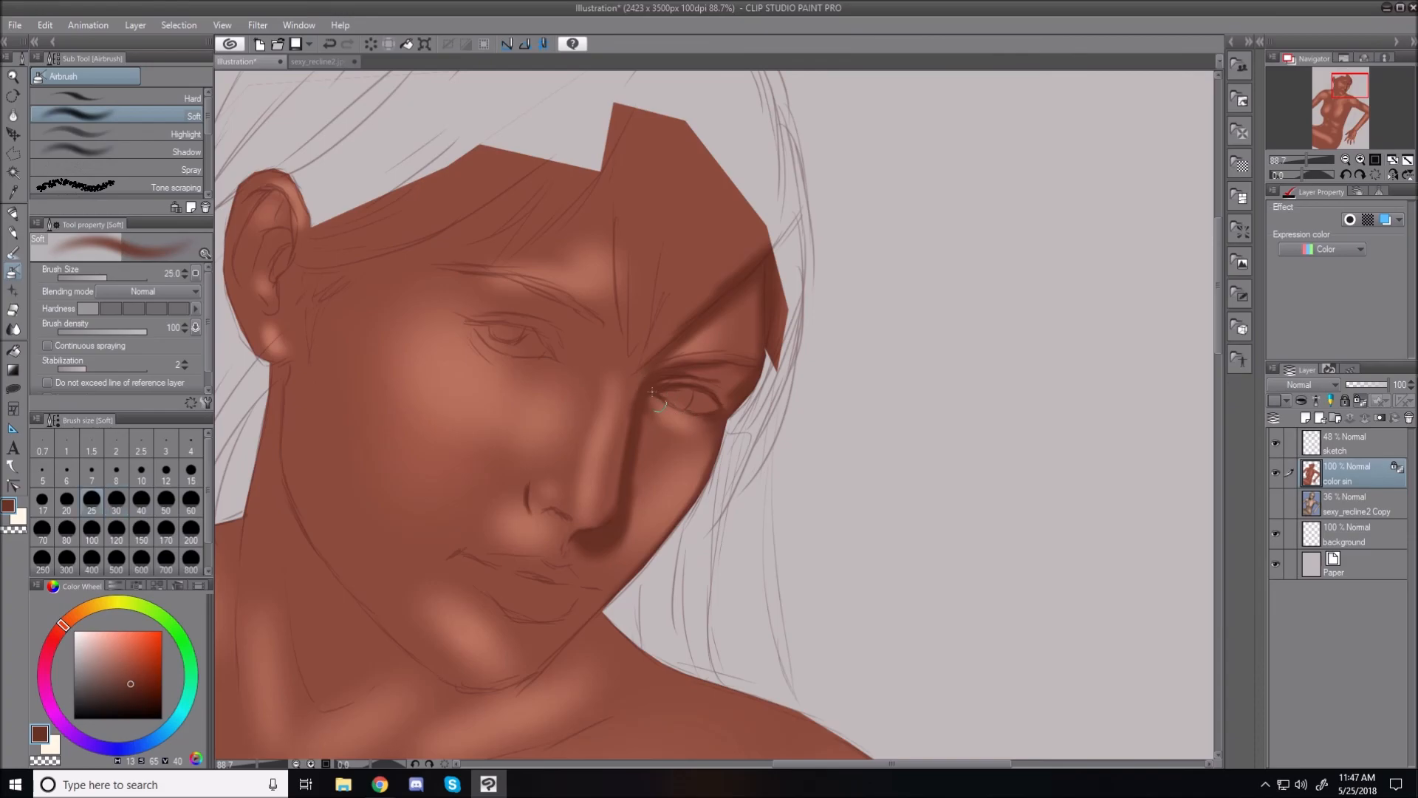
Step: Touch up the cast shadow beside the nose at size 12 and darken the nostril at size 7
key("bracketleft")
key("bracketleft")
key("bracketleft")
key("bracketleft")
key("bracketleft")
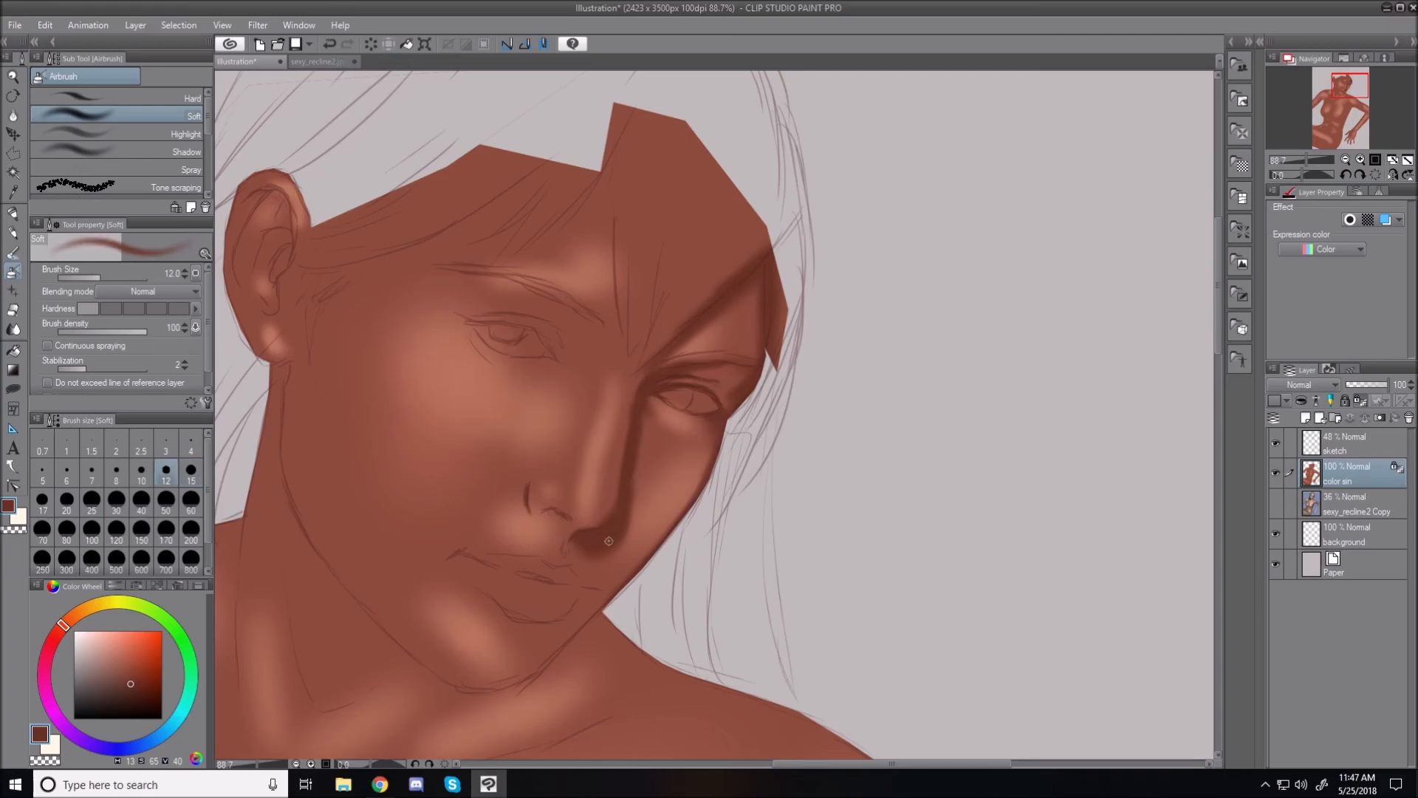
key("bracketleft")
key("bracketleft")
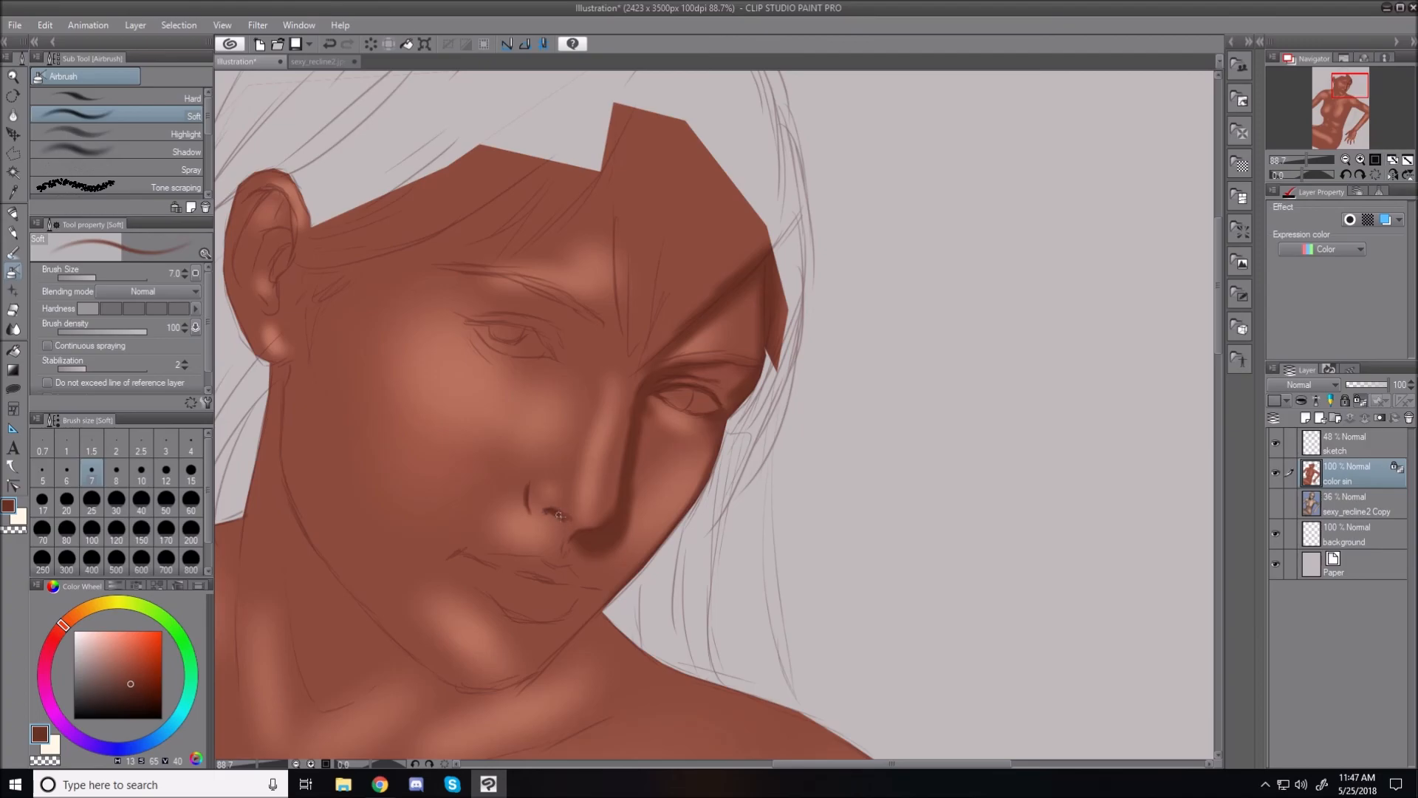
Step: Extend the shadow under the nose down to the far upper lip with the airbrush between size 17 and 30
key("bracketright")
key("bracketright")
key("bracketright")
key("bracketright")
key("bracketright")
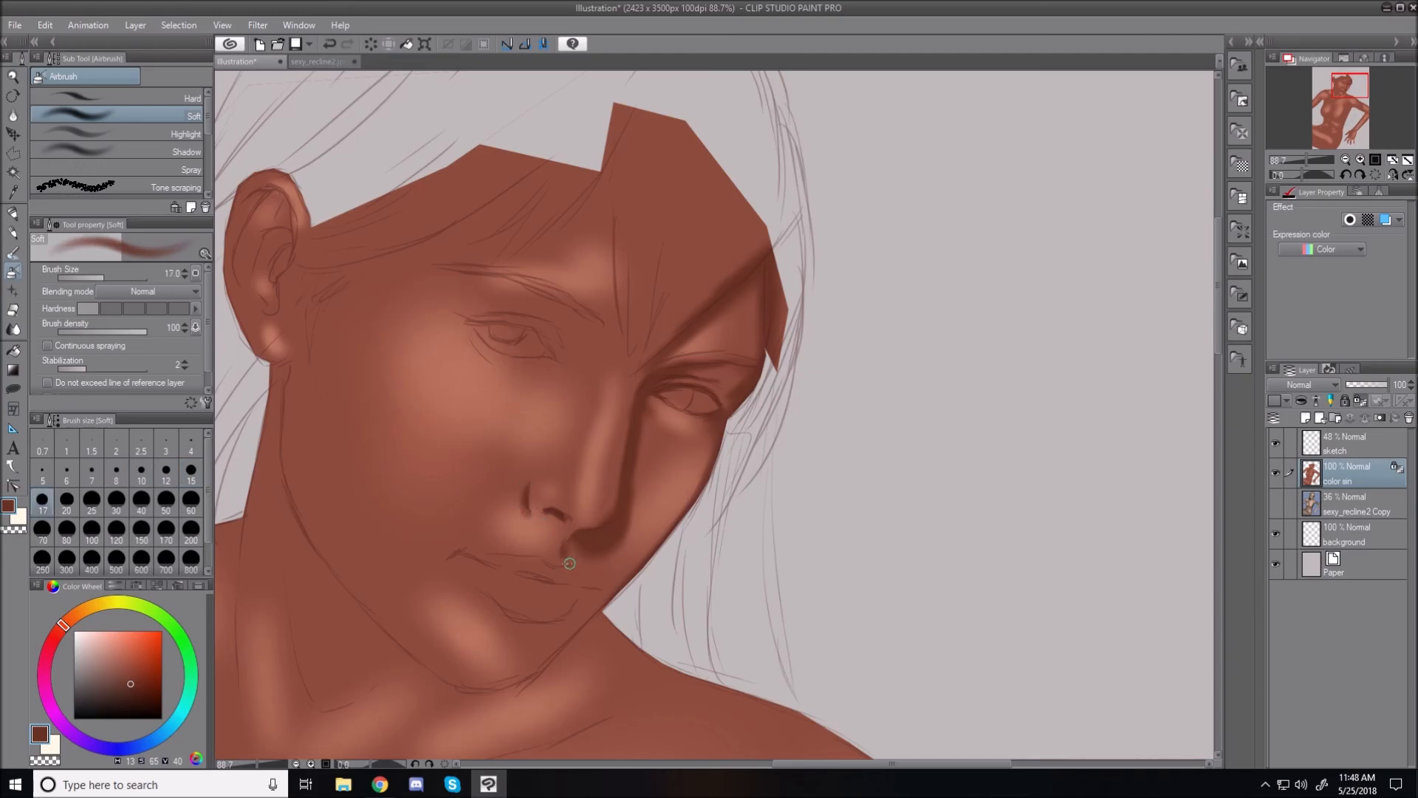
key("bracketright")
key("bracketright")
key("bracketright")
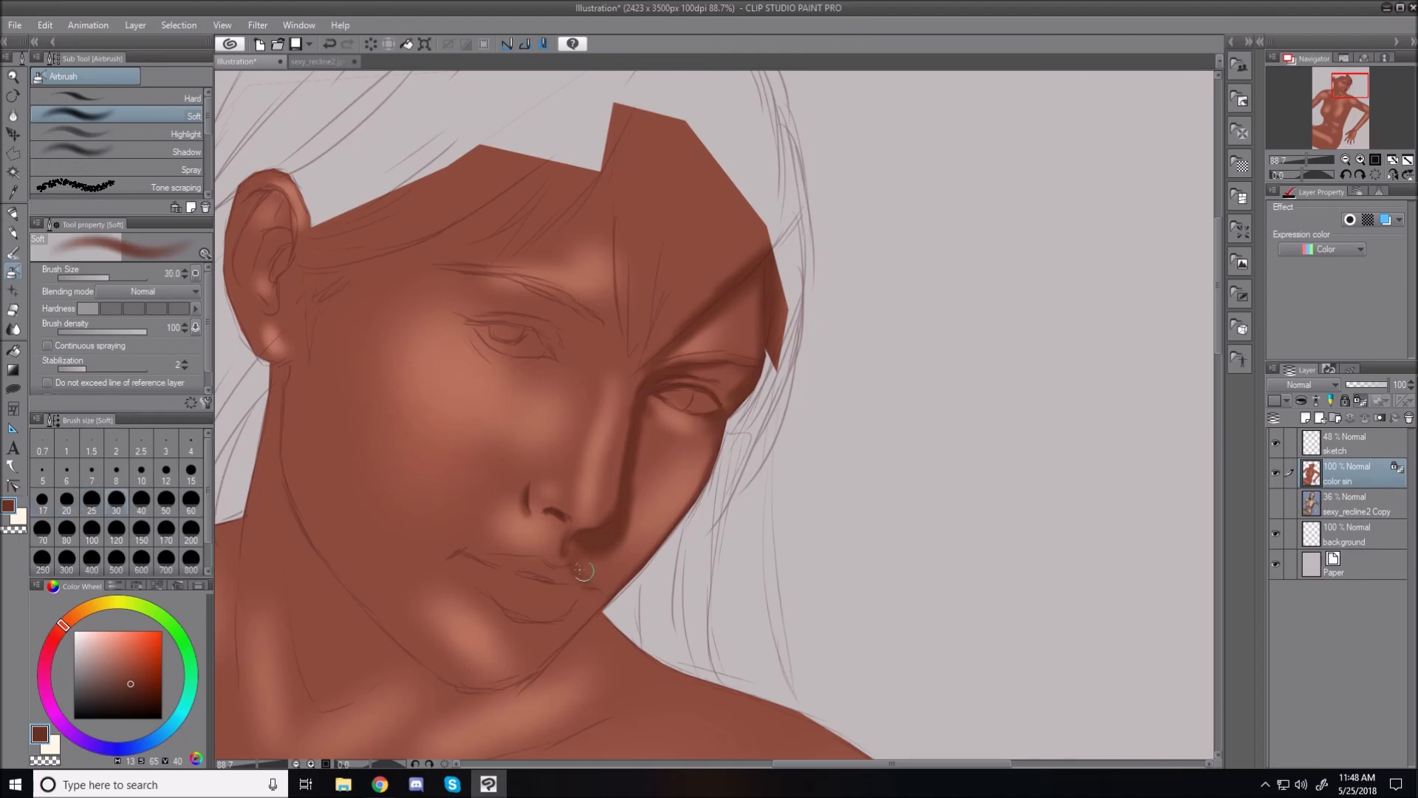
Step: Darken the near mouth corner and the line between the lips with the airbrush at size 8 and 7
key("bracketleft")
key("bracketleft")
key("bracketleft")
key("bracketleft")
key("bracketleft")
key("bracketleft")
key("bracketleft")
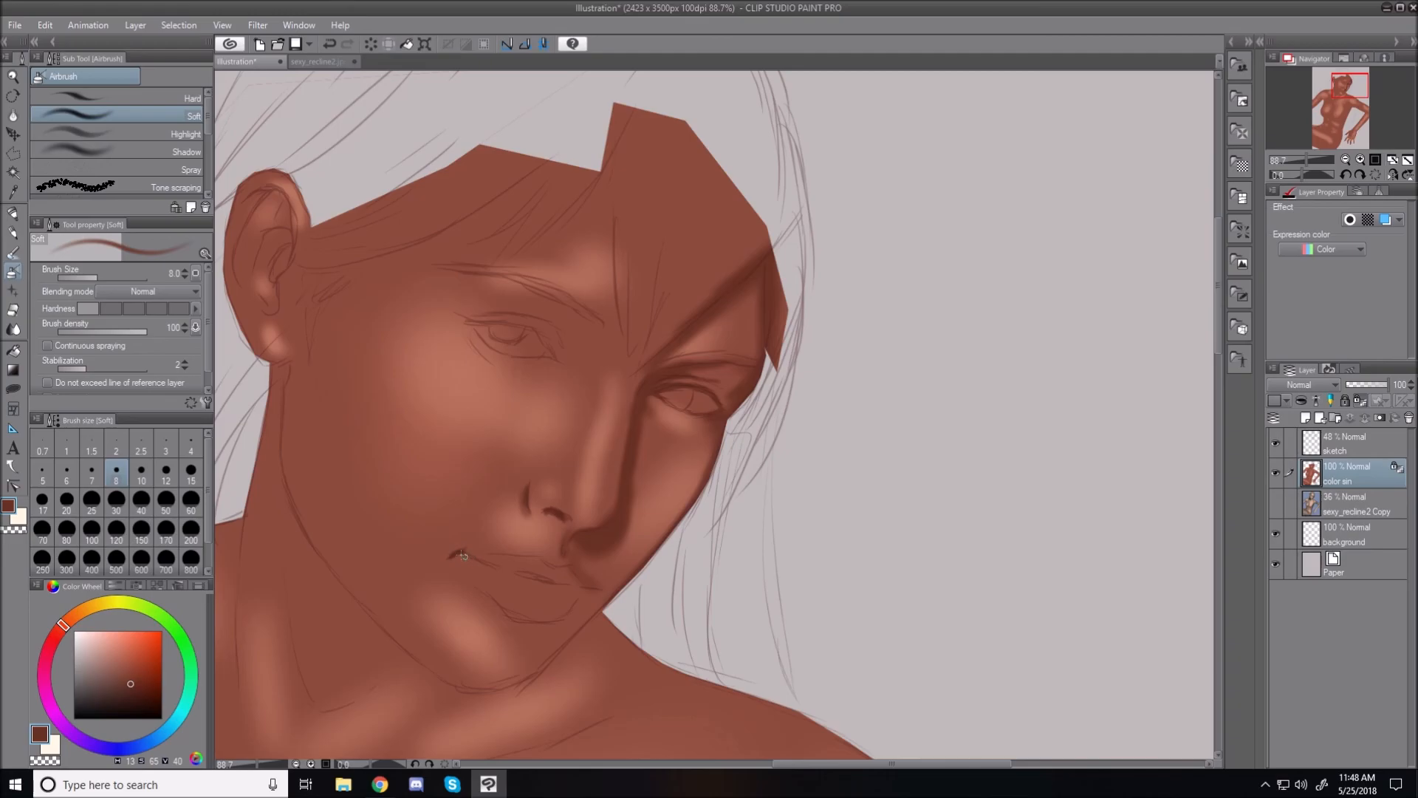
key("bracketleft")
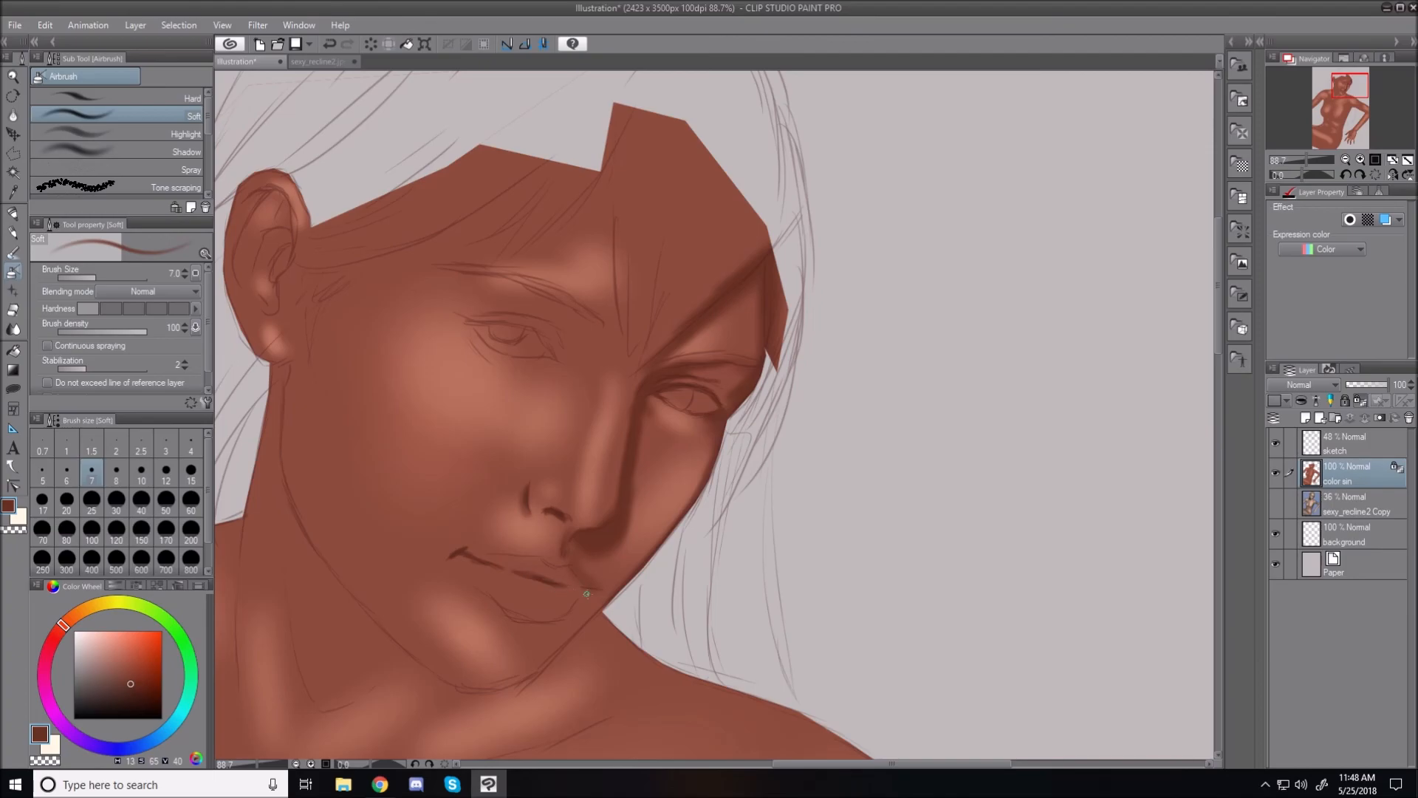
Step: Shade the far side of the upper lip with the airbrush at size 25 and larger
key("bracketright")
key("bracketright")
key("bracketright")
key("bracketright")
key("bracketright")
key("bracketright")
key("bracketright")
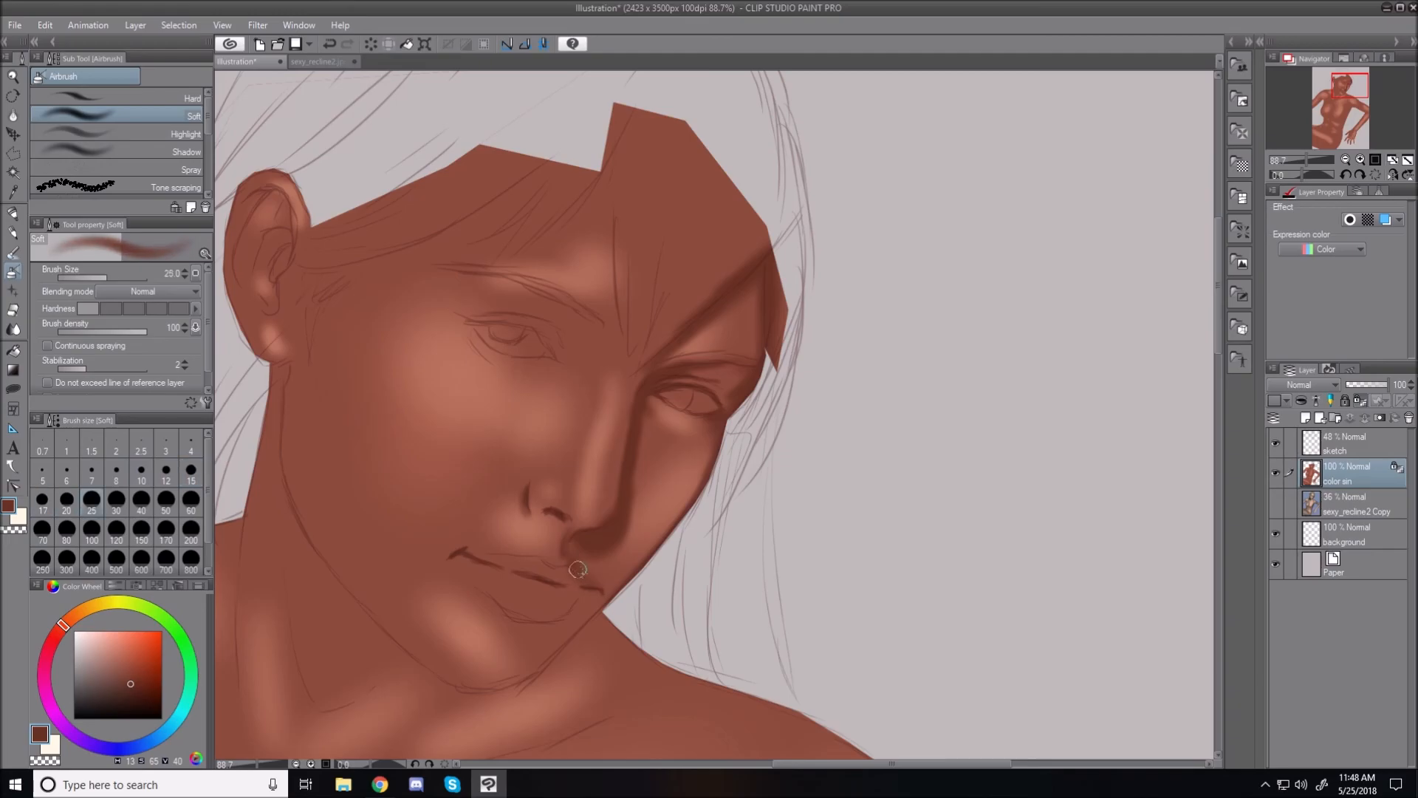
key("bracketright")
key("bracketright")
key("bracketright")
Step: Darken the shadow beneath the lower lip, starting with the airbrush at size 10 and broadening it with larger sizes
key("bracketleft")
key("bracketleft")
key("bracketleft")
key("bracketleft")
key("bracketleft")
key("bracketleft")
key("bracketleft")
key("bracketleft")
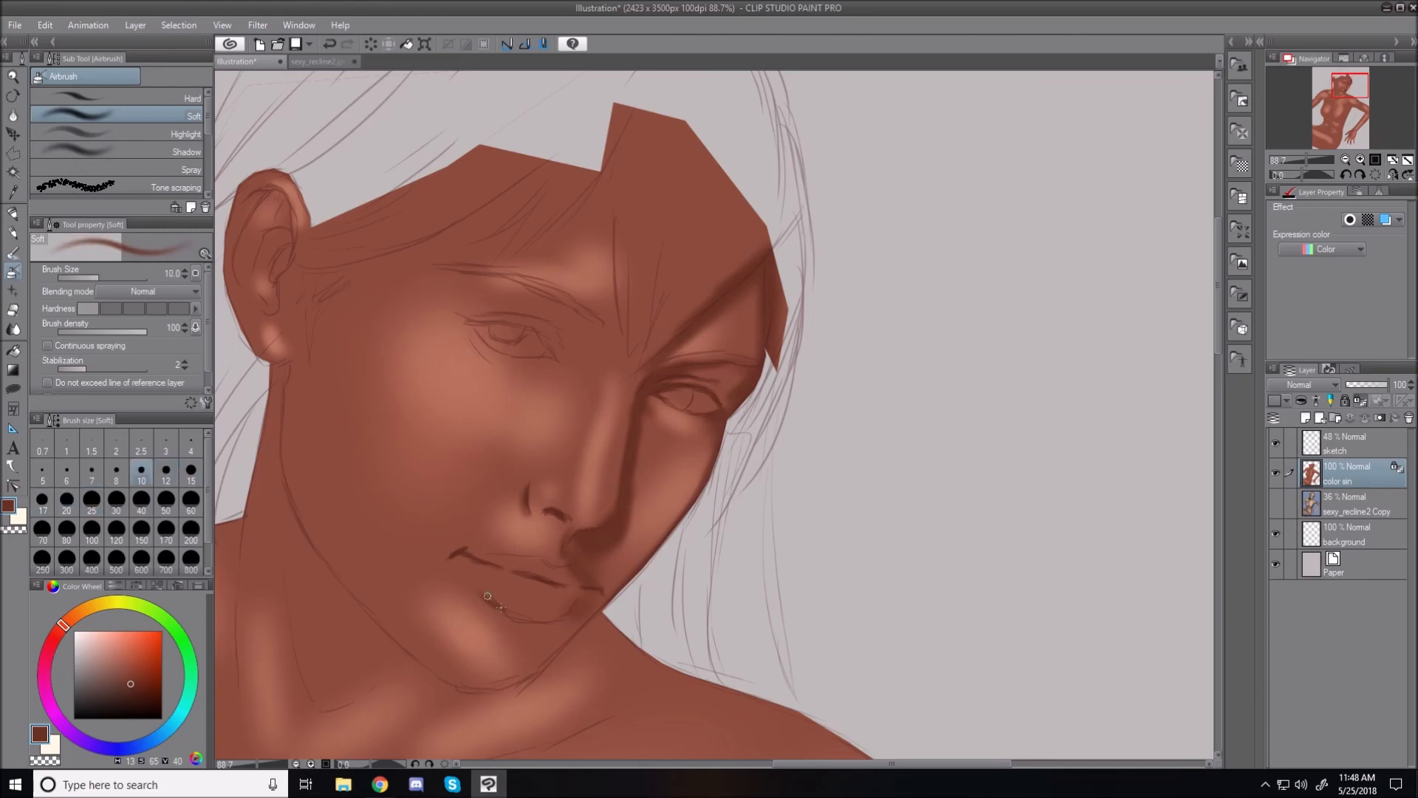
left_click_drag(509, 613, 522, 617)
key("bracketright")
key("bracketright")
key("bracketright")
key("bracketright")
key("bracketright")
mouse_move(500, 604)
left_mouse_down()
mouse_move(561, 620)
mouse_move(575, 615)
mouse_move(526, 617)
mouse_move(582, 610)
left_mouse_up()
key("bracketright")
key("bracketright")
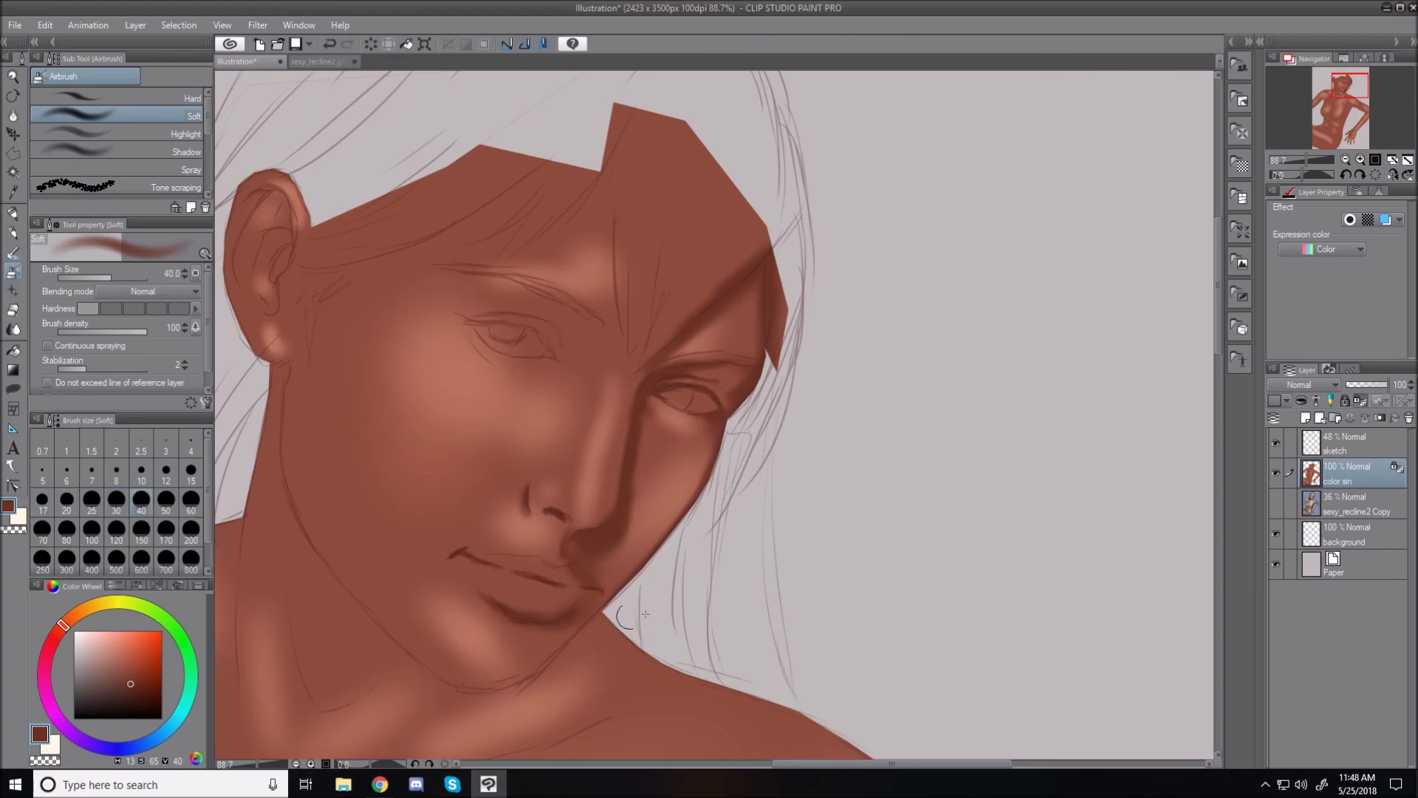
Step: Reduce the airbrush to size 7 and darken the outer end of the near eye's upper lid line
key("bracketleft")
key("bracketleft")
key("bracketleft")
key("bracketleft")
key("bracketleft")
key("bracketleft")
key("bracketleft")
key("bracketleft")
key("bracketleft")
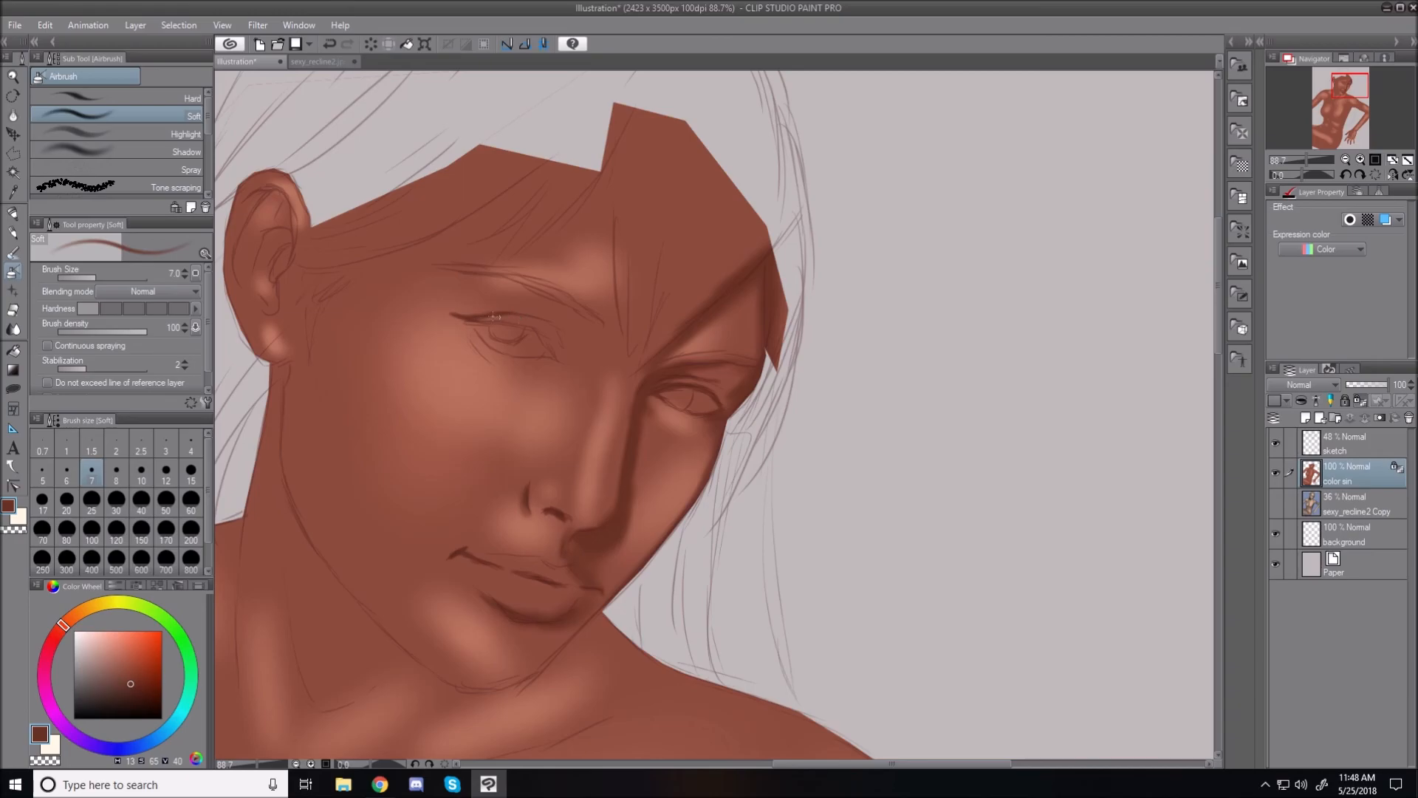
Step: Outline the near eye's upper and lower lids and inner corner with the airbrush between size 3 and 6
key("bracketleft")
key("bracketleft")
key("bracketleft")
key("bracketleft")
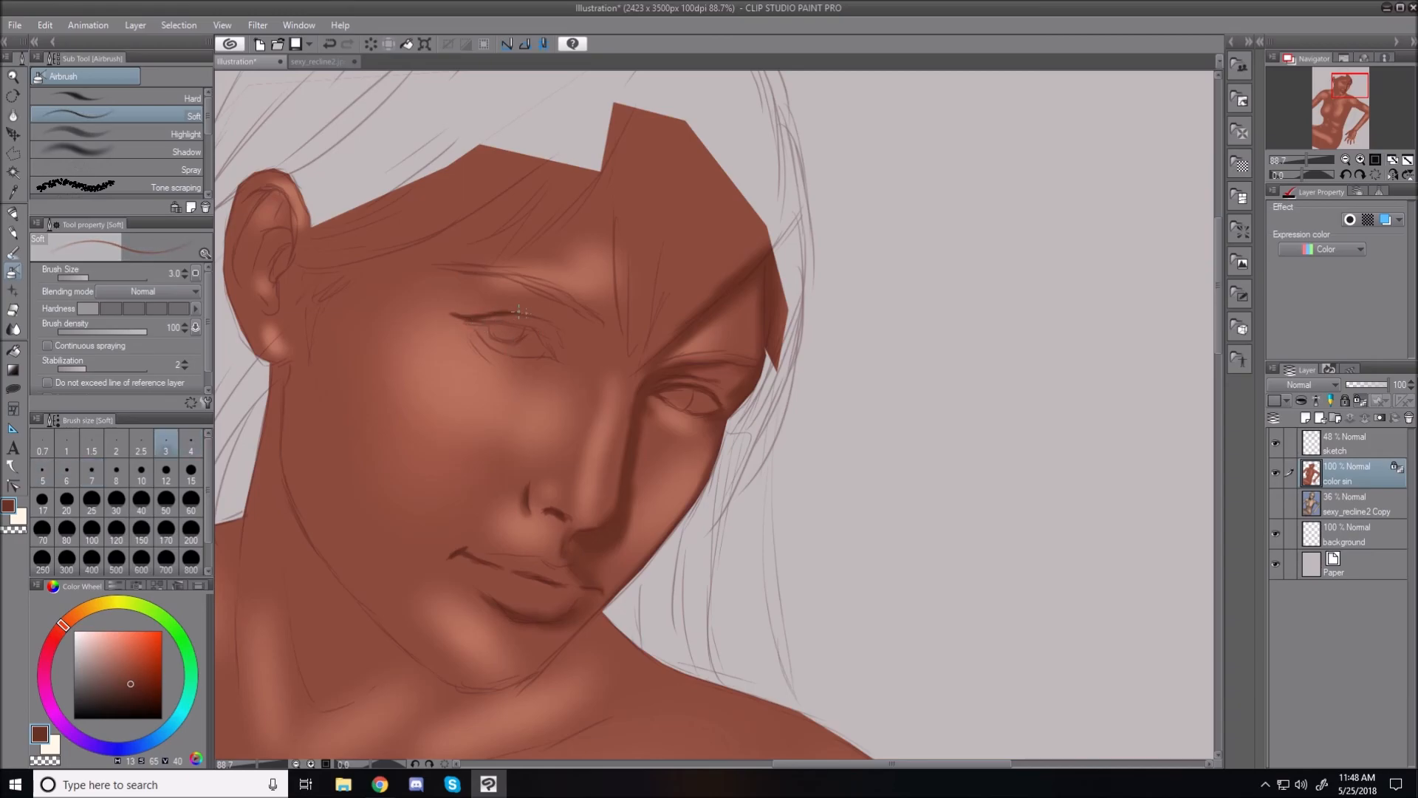
key("bracketright")
key("bracketright")
key("bracketright")
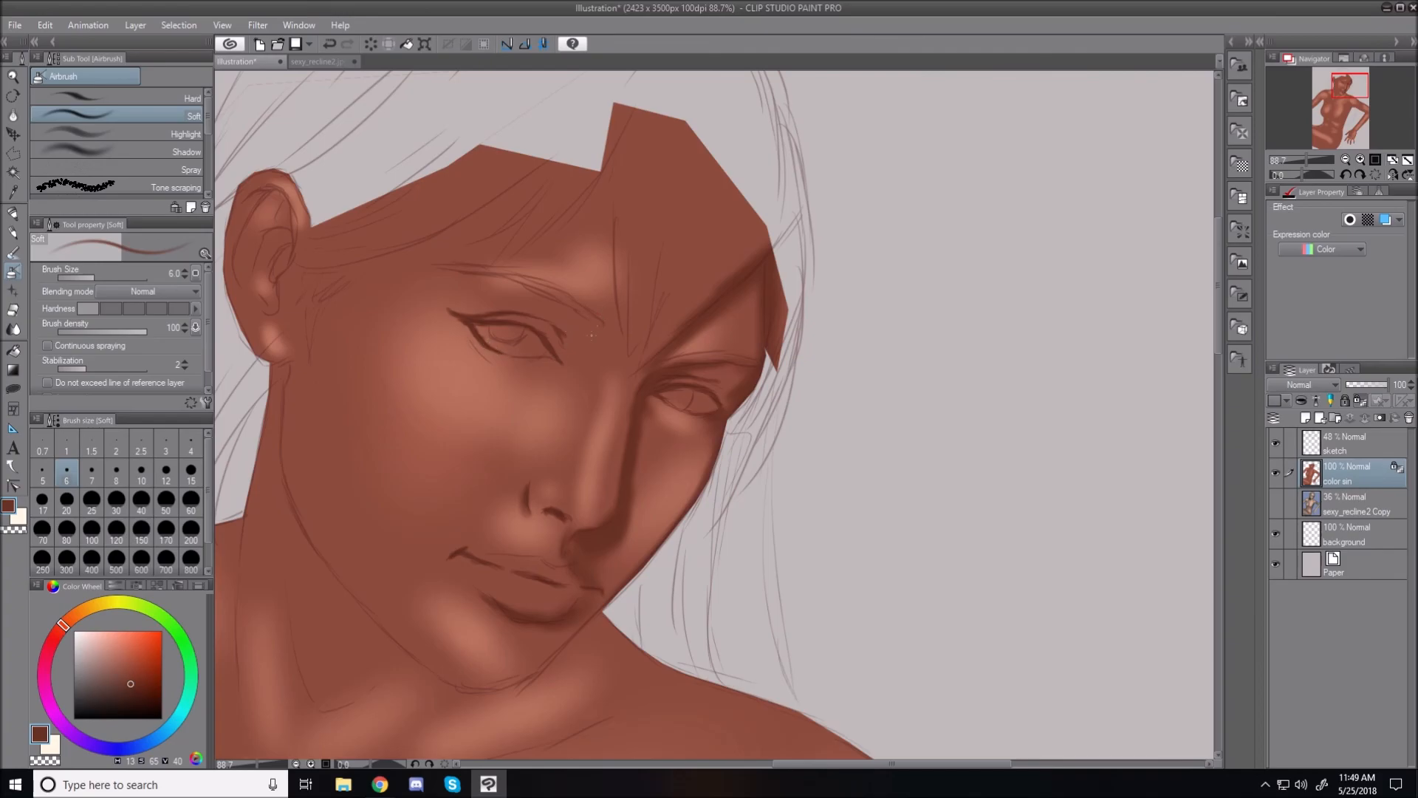
Step: Set the airbrush to size 50 and shade the near eye's inner corner, the socket beneath it and the side of the nose
key("bracketleft")
key("bracketleft")
key("bracketleft")
key("bracketleft")
key("bracketleft")
key("bracketleft")
key("bracketleft")
key("bracketleft")
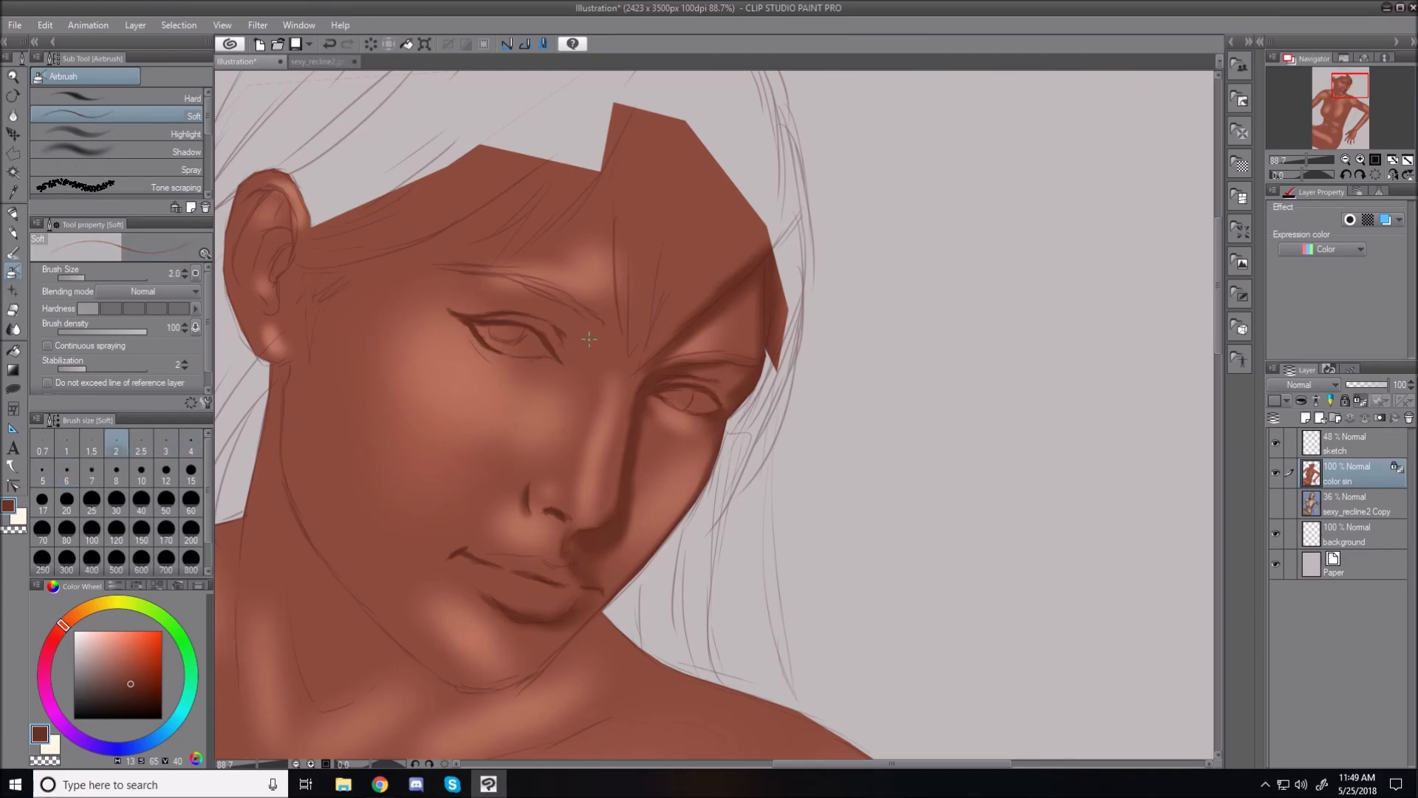
key("bracketright")
key("bracketright")
key("bracketright")
key("bracketright")
key("bracketright")
key("bracketright")
key("bracketright")
key("bracketright")
key("bracketright")
key("bracketright")
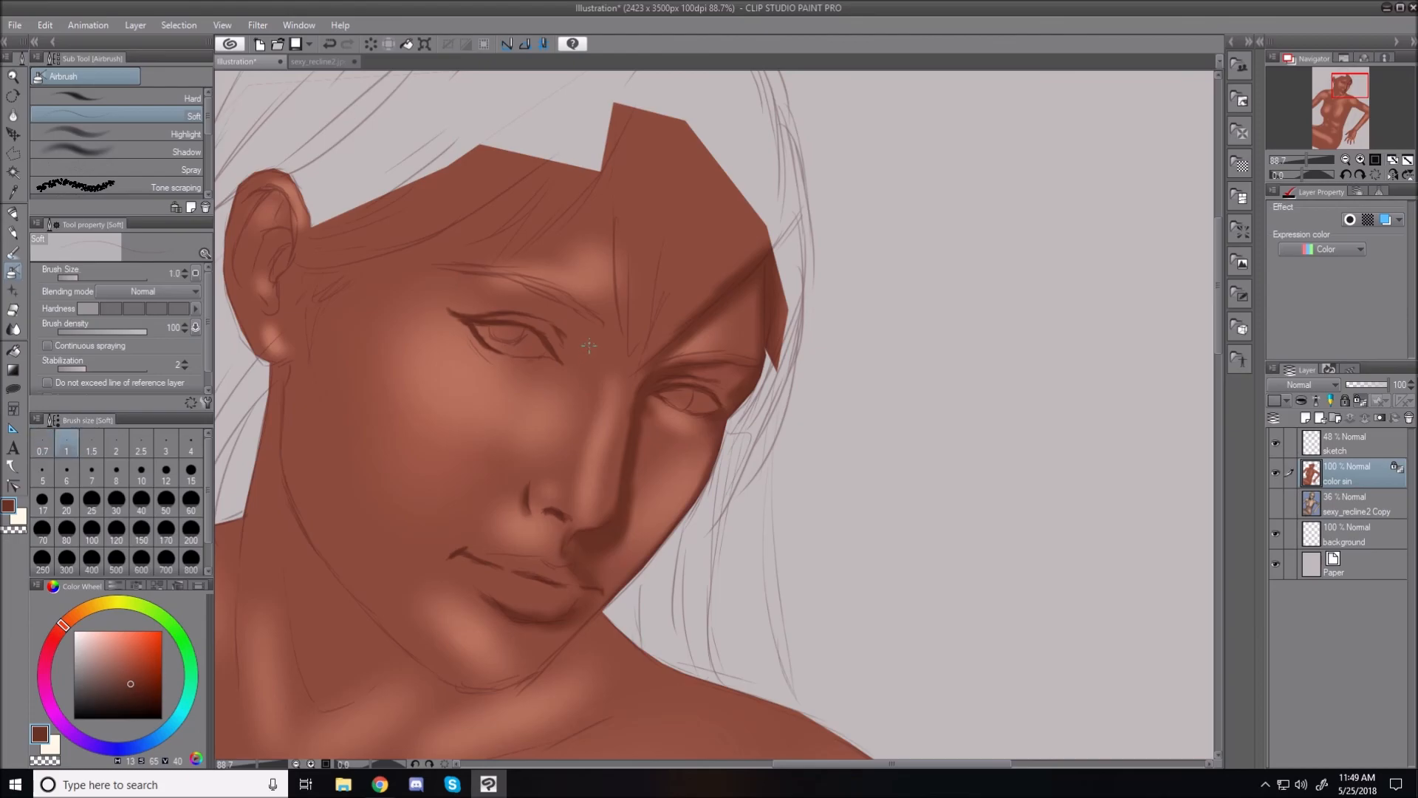
key("bracketright")
key("bracketright")
key("bracketright")
key("bracketright")
key("bracketright")
key("bracketright")
key("bracketright")
key("bracketright")
key("bracketright")
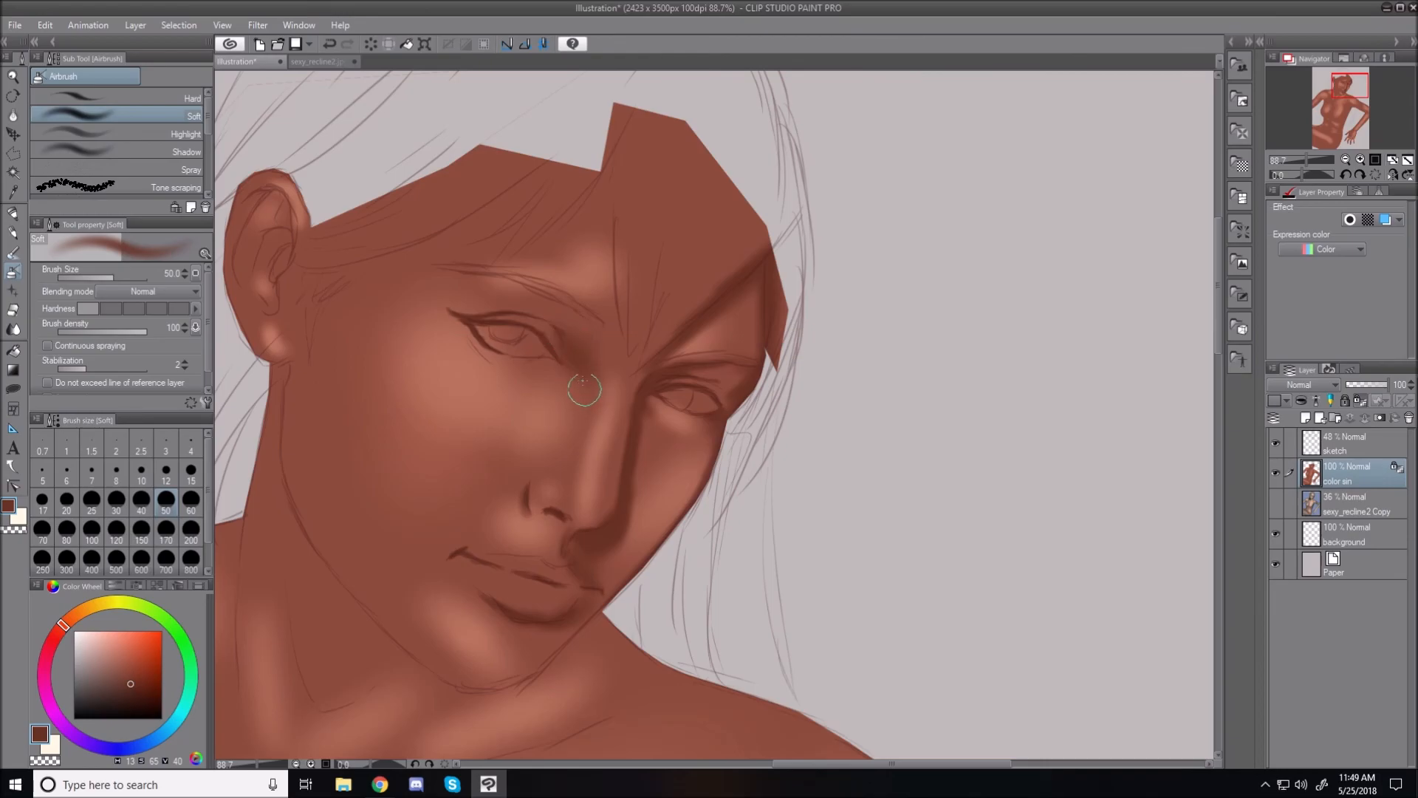
left_click_drag(534, 376, 579, 391)
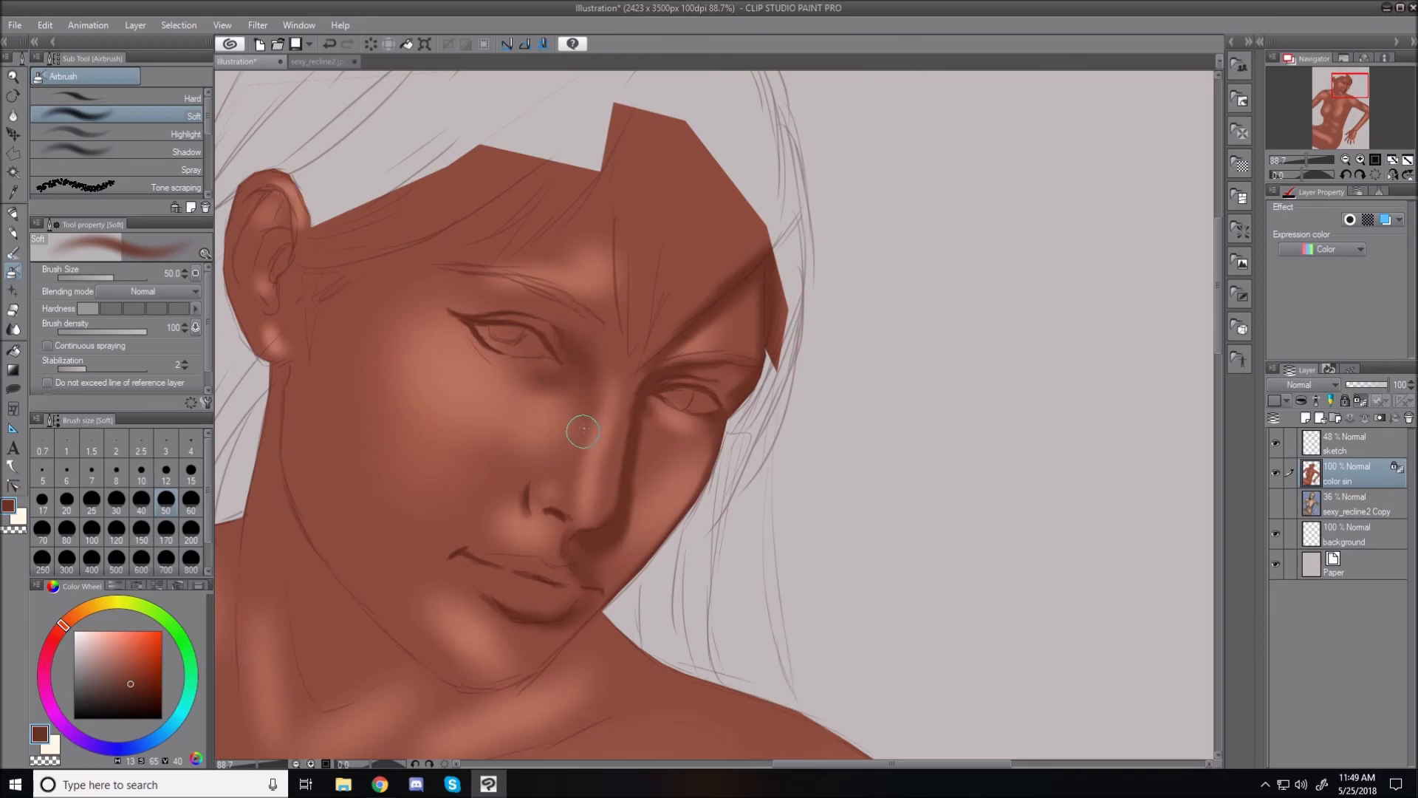
Step: Darken the outer end of the near eyebrow and reduce the airbrush to size 20
key("[")
left_click_drag(451, 269, 515, 277)
key("[")
key("[")
key("[")
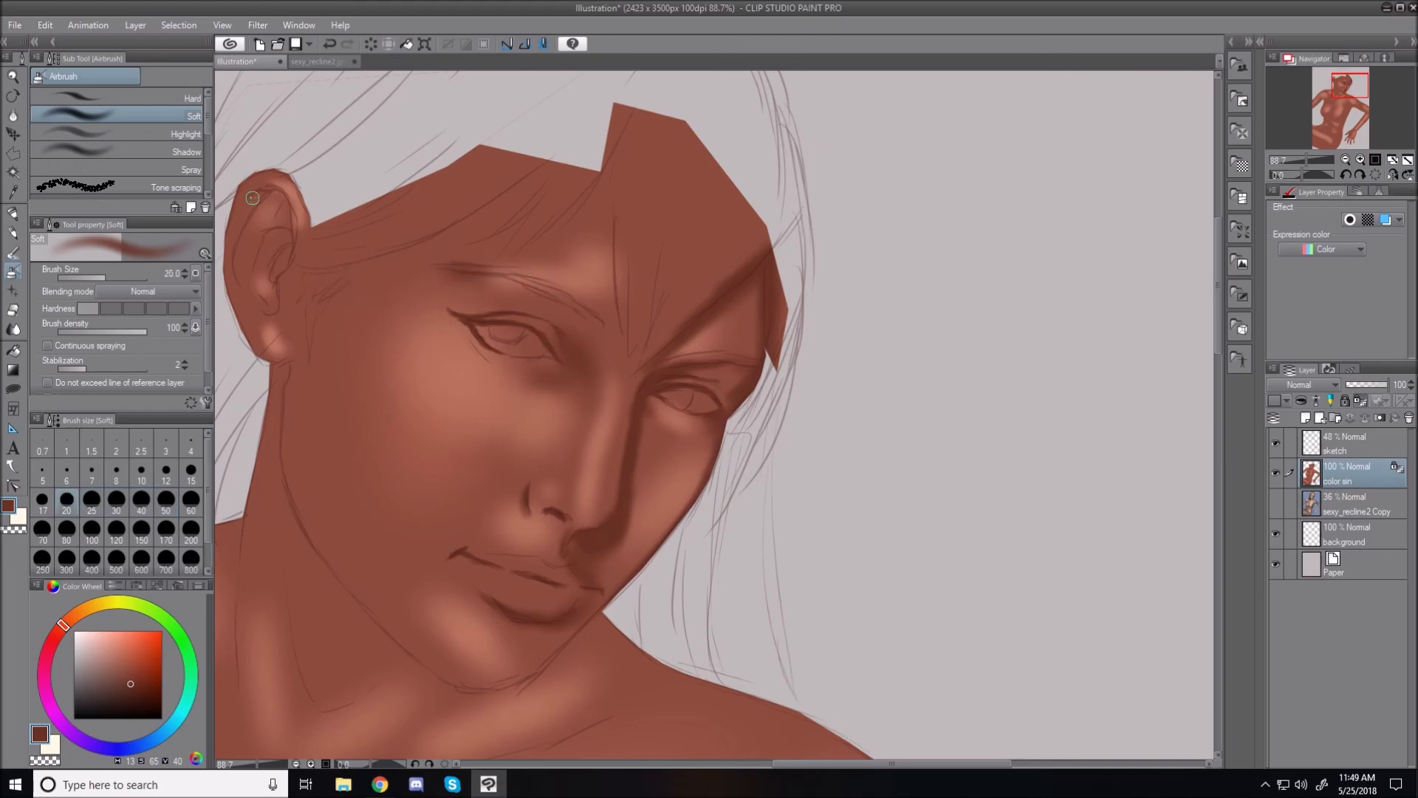
Step: Shade the fold inside the ear's upper rim, refining it with the airbrush at size 10
left_click_drag(245, 201, 282, 199)
key("bracketleft")
key("bracketleft")
key("bracketleft")
key("bracketleft")
key("bracketleft")
key("bracketright")
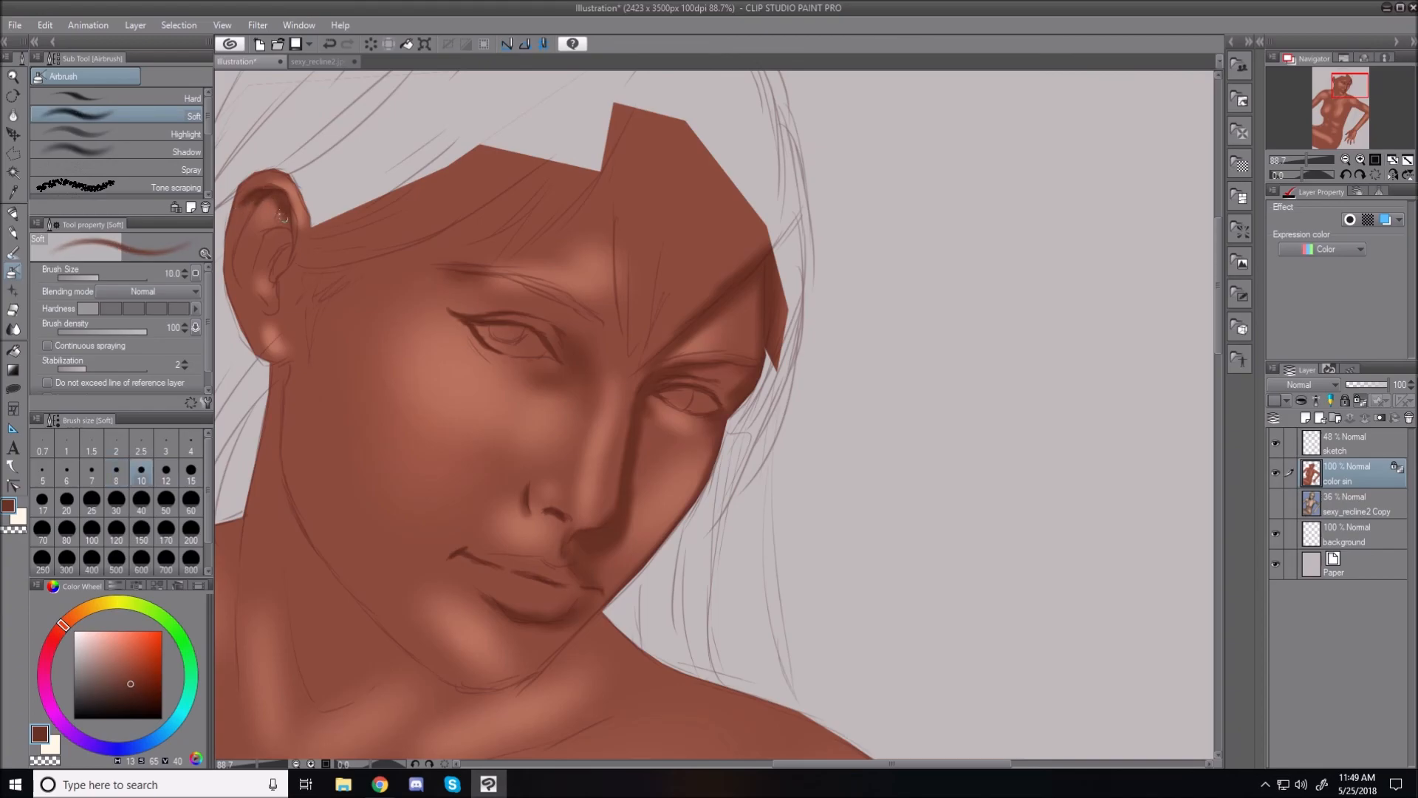
left_click_drag(268, 198, 245, 227)
Step: Darken the ear's inner hollow and the folds down to the lobe with the airbrush between size 15 and 25
key("bracketright")
key("bracketright")
key("bracketright")
key("bracketright")
key("bracketright")
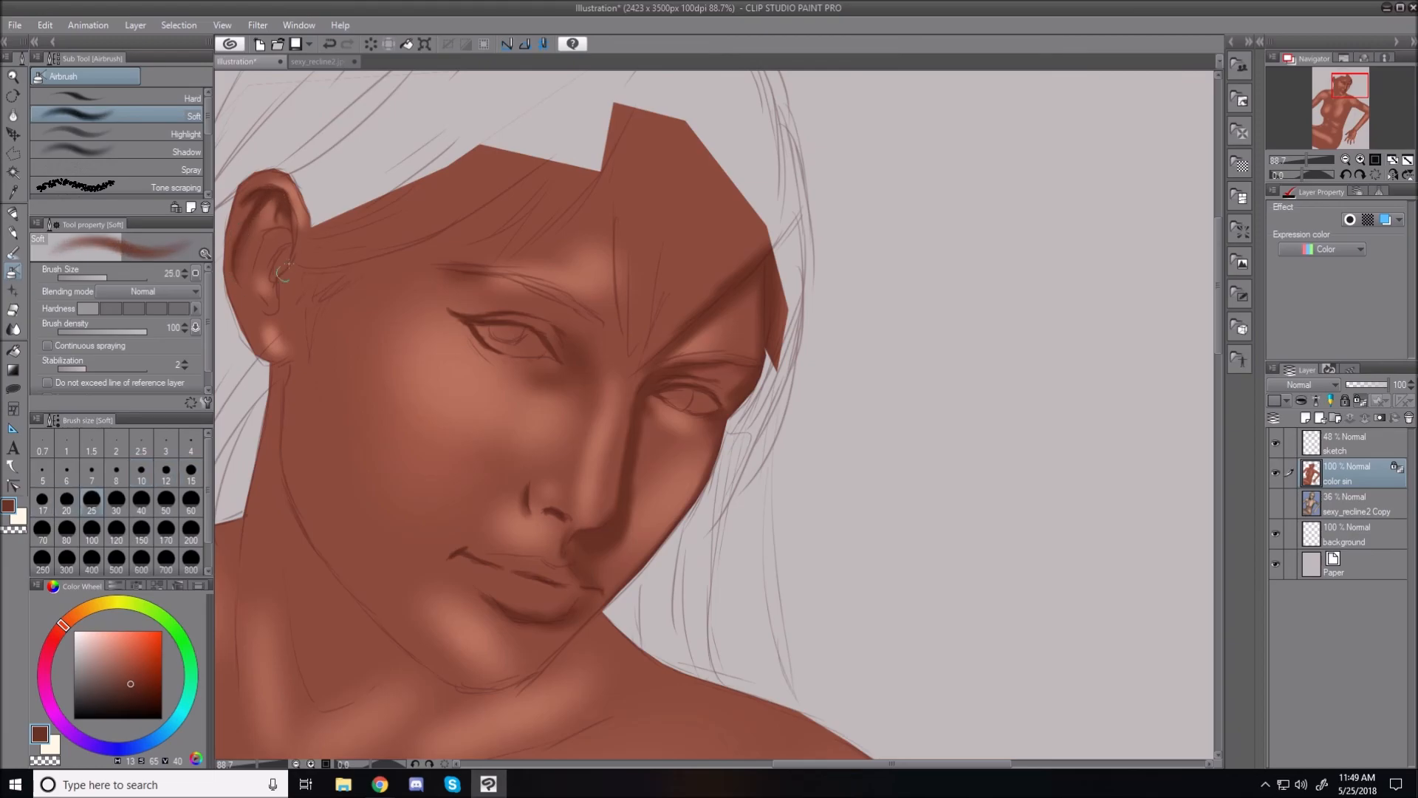
key("bracketleft")
key("bracketleft")
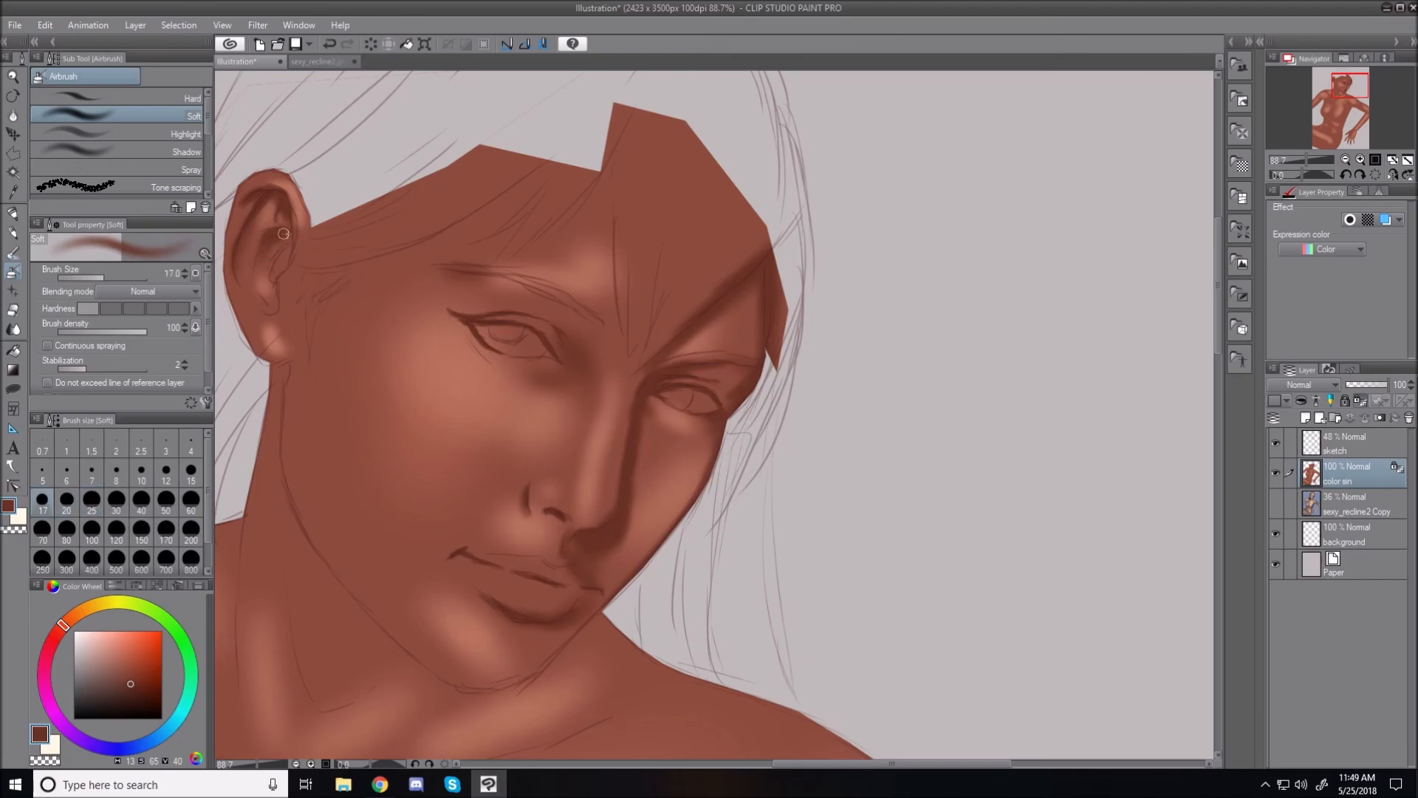
key("bracketleft")
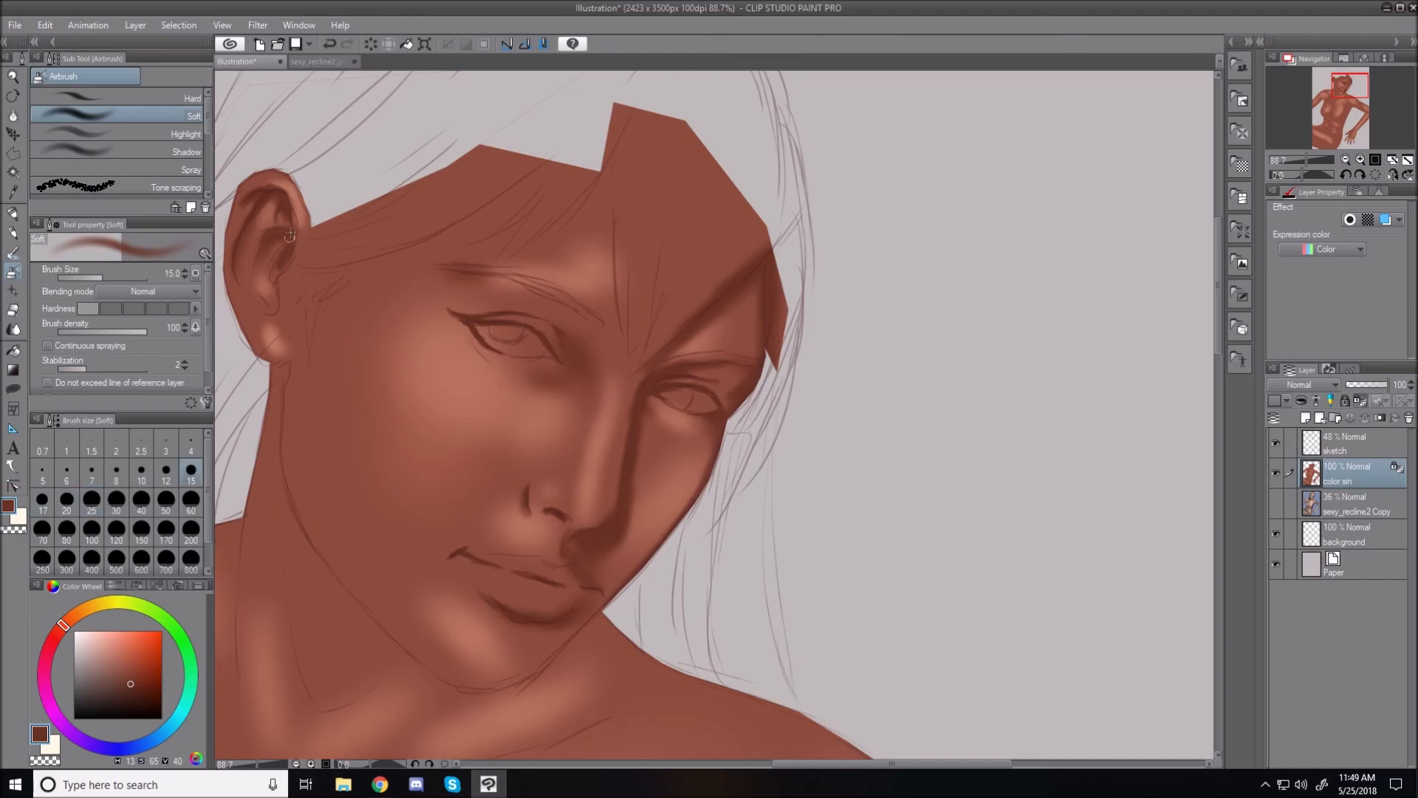
left_click_drag(279, 266, 269, 310)
Step: Shade around the earlobe where it meets the cheek and jaw with the airbrush at size 20 to 25
key("bracketleft")
key("bracketright")
key("bracketright")
key("bracketright")
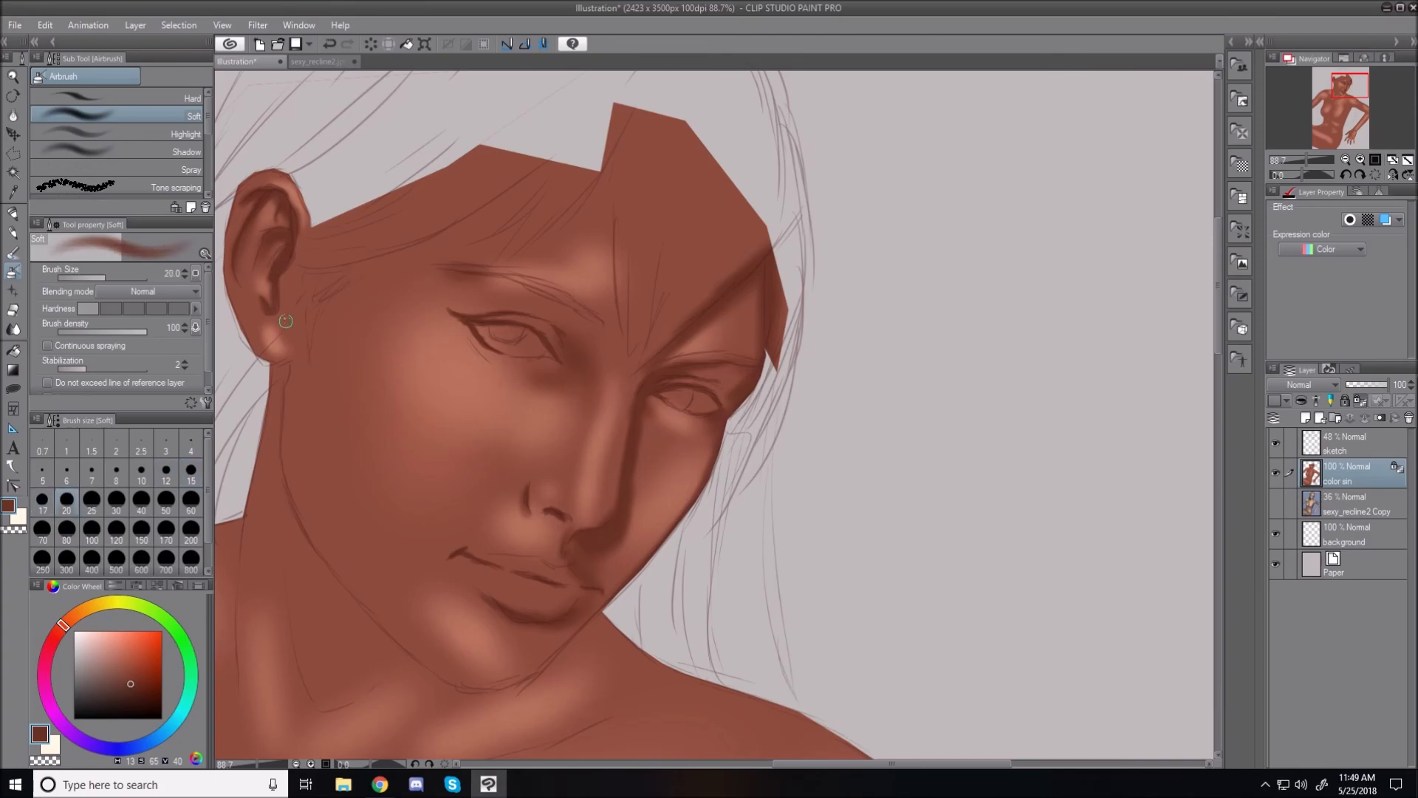
key("bracketright")
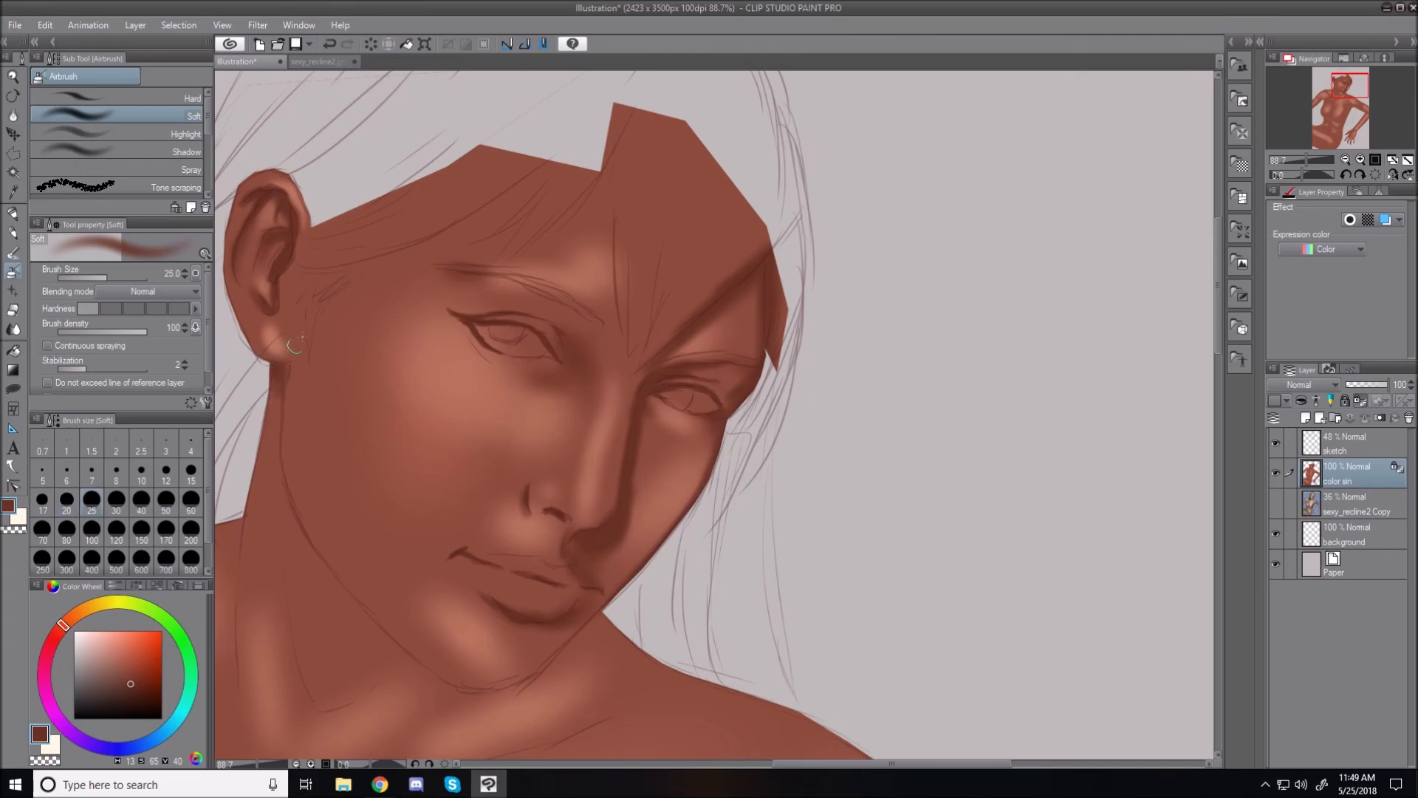
Step: Paint broad hair-strand shadows from the ear and near brow up across the forehead, enlarging the airbrush to size 40
key("bracketright")
mouse_move(299, 266)
left_mouse_down()
mouse_move(384, 254)
mouse_move(588, 111)
left_mouse_up()
key("bracketright")
key("bracketright")
key("bracketleft")
left_click_drag(503, 235, 545, 211)
mouse_move(496, 268)
left_mouse_down()
mouse_move(603, 174)
mouse_move(597, 189)
mouse_move(633, 124)
left_mouse_up()
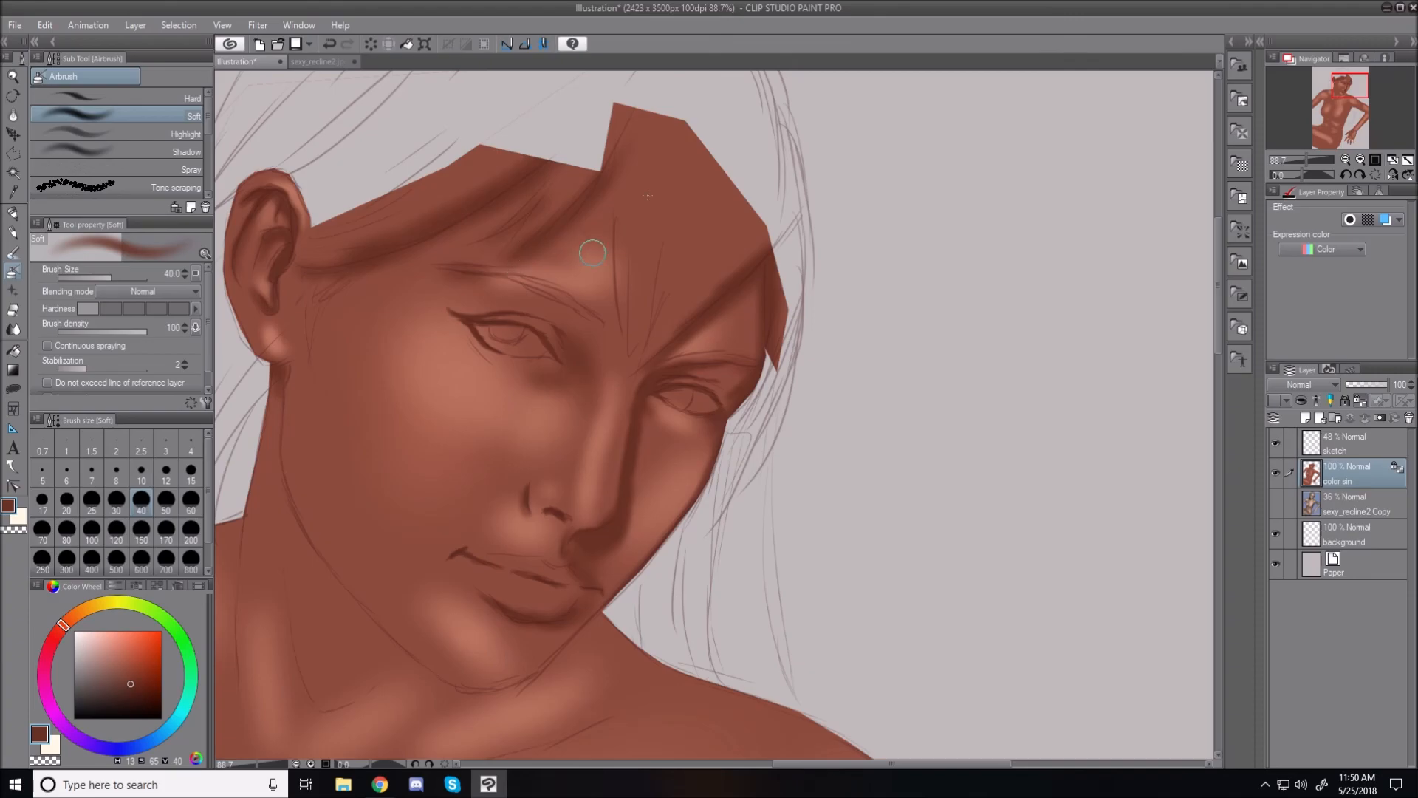
Step: Shade beneath the near eye's lower lid with a mid reddish-brown, reducing the airbrush to size 12
key("bracketleft")
key("bracketleft")
key("bracketleft")
key("bracketleft")
left_click_drag(131, 675, 124, 666)
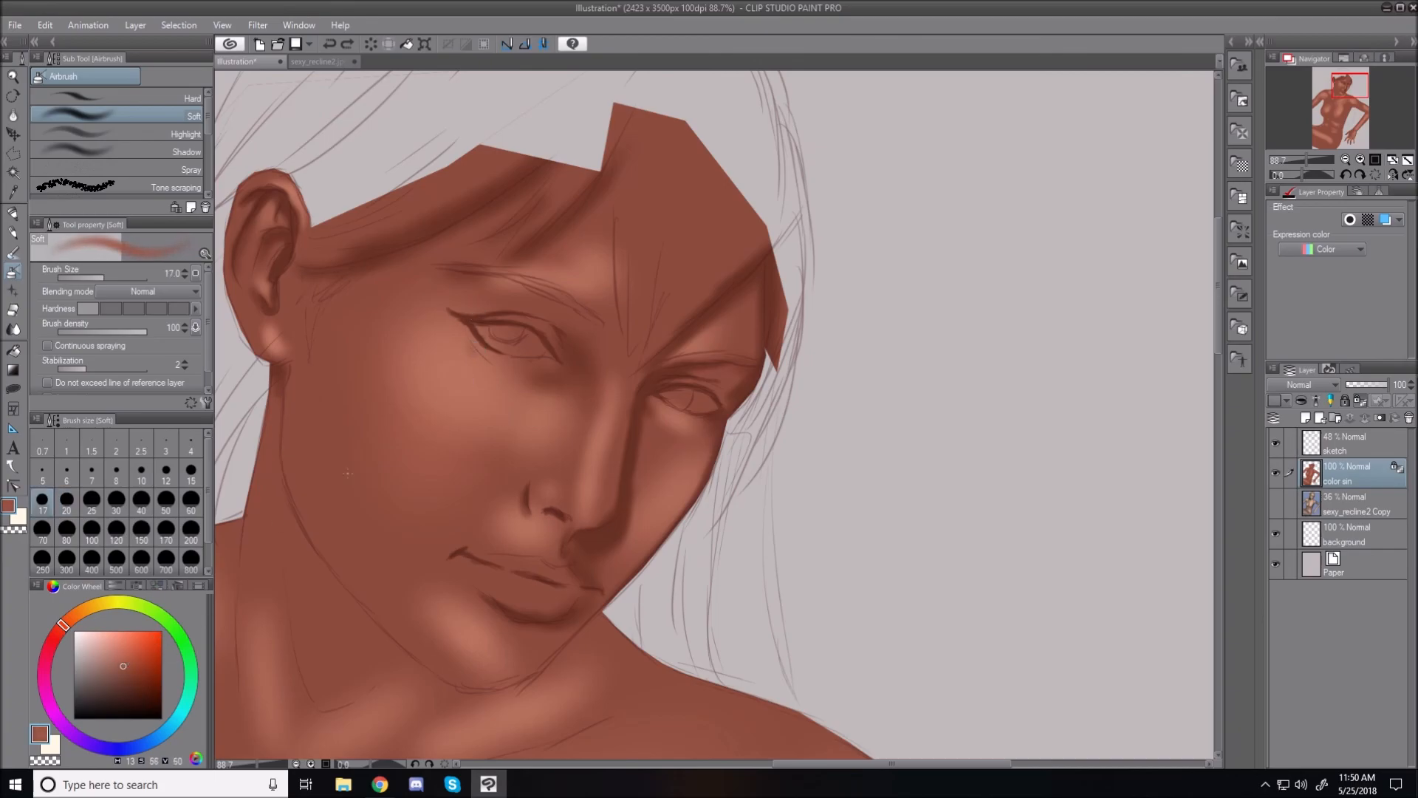
key("bracketleft")
key("bracketleft")
left_click(471, 343)
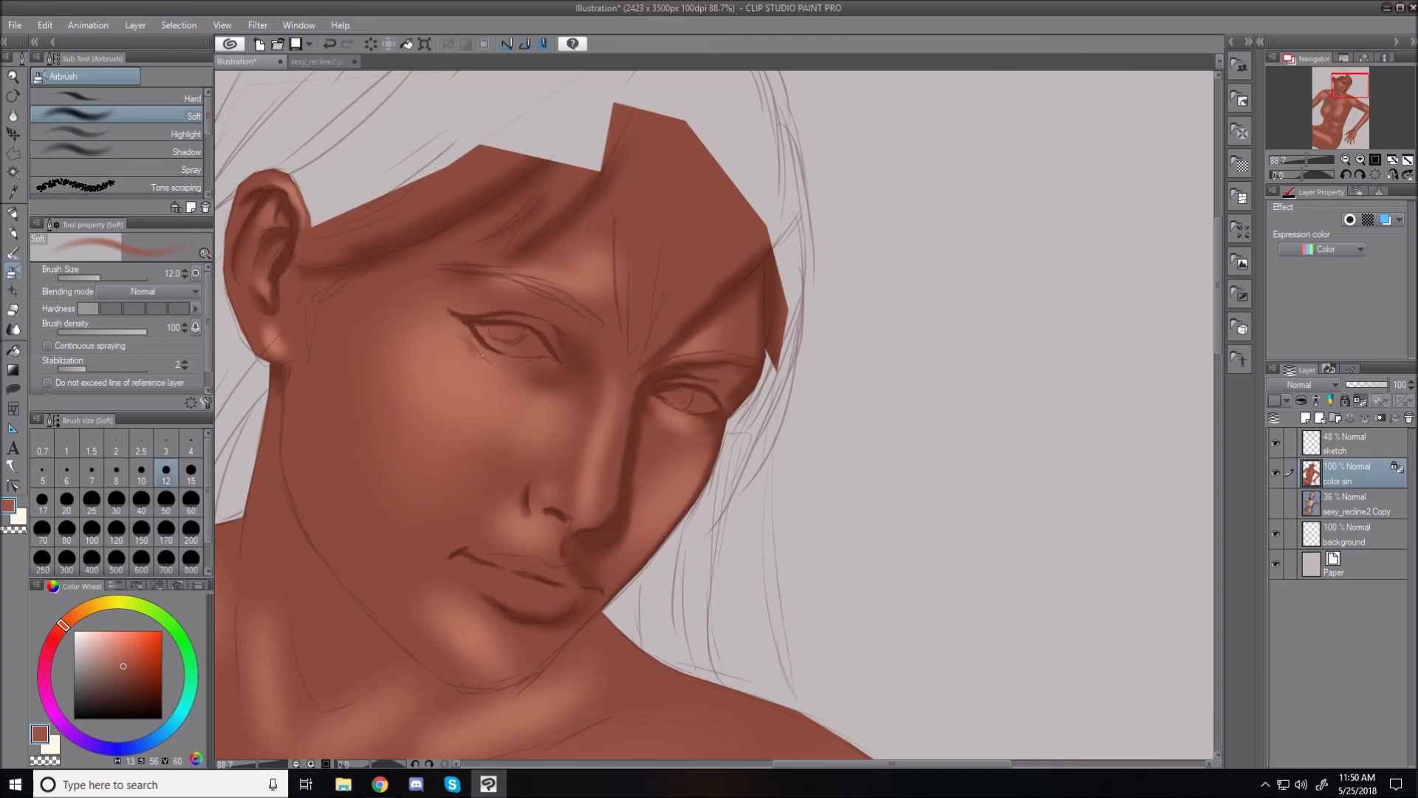
Step: Shade under the far eye and its inner corner with a slightly darker brown, using the airbrush between size 12 and 17
key("bracketright")
key("bracketright")
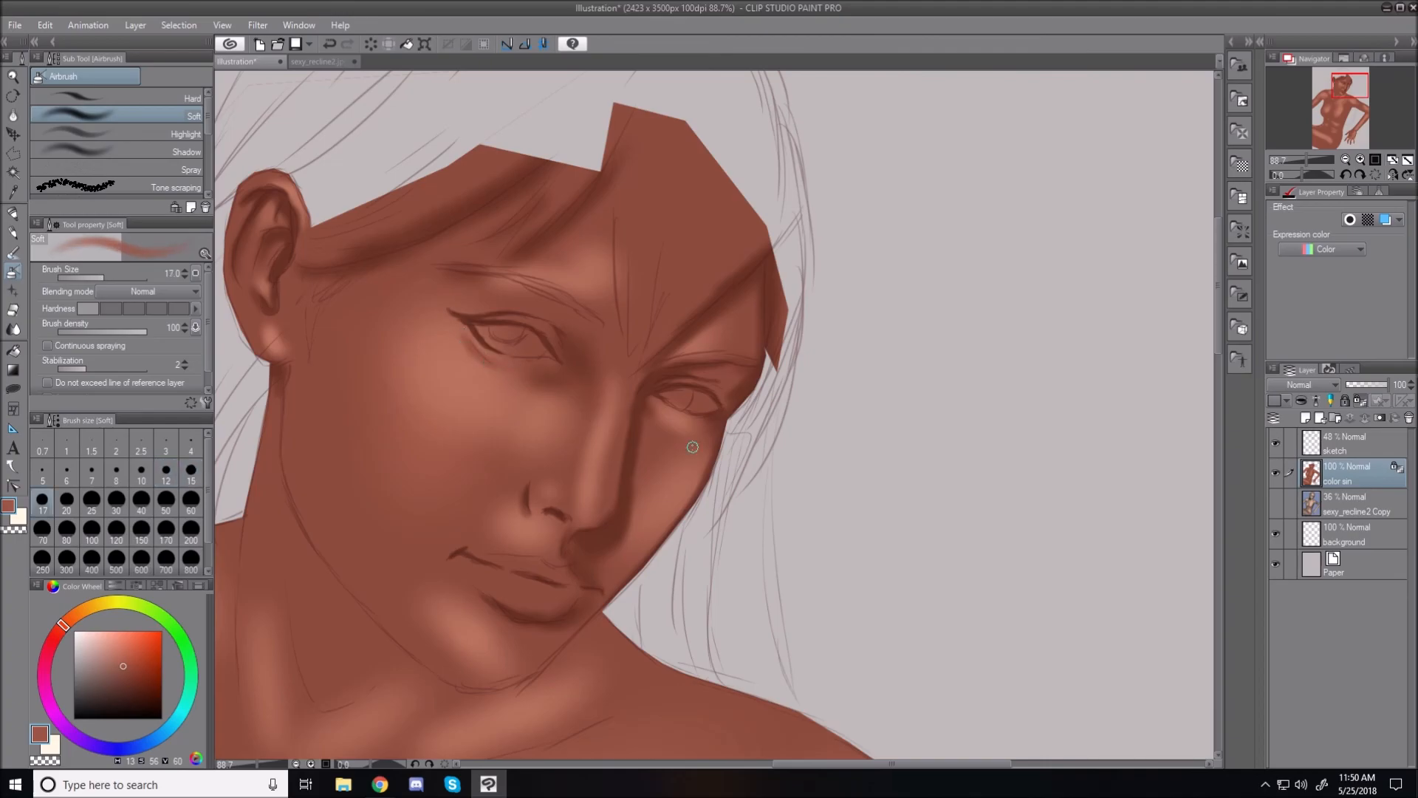
key("bracketleft")
left_click(130, 668)
key("bracketleft")
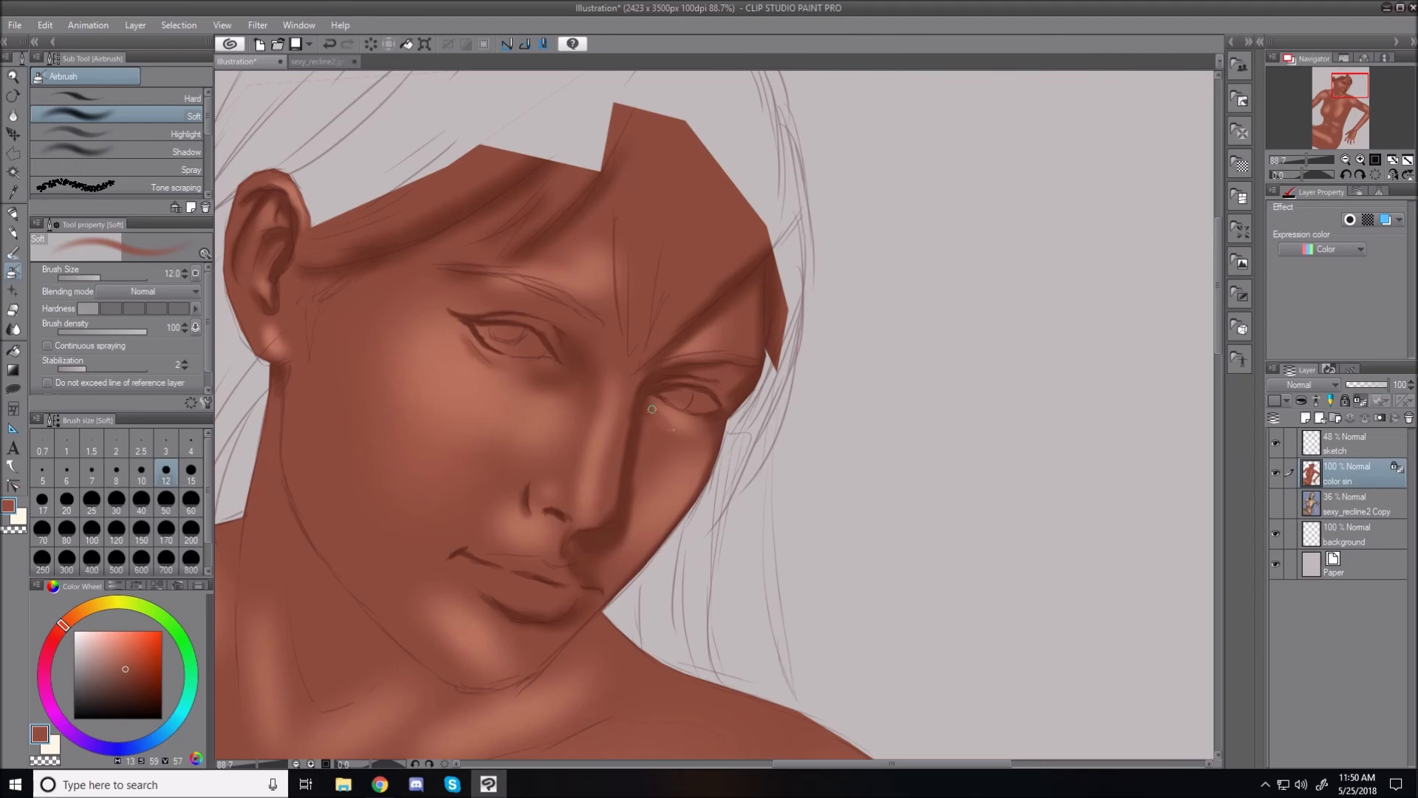
key("bracketright")
key("bracketright")
Step: Deepen the shadow along the lower lip's edge with a darker reddish-brown and the airbrush at size 12
key("bracketleft")
key("bracketleft")
left_click(133, 676)
left_click_drag(481, 588, 509, 611)
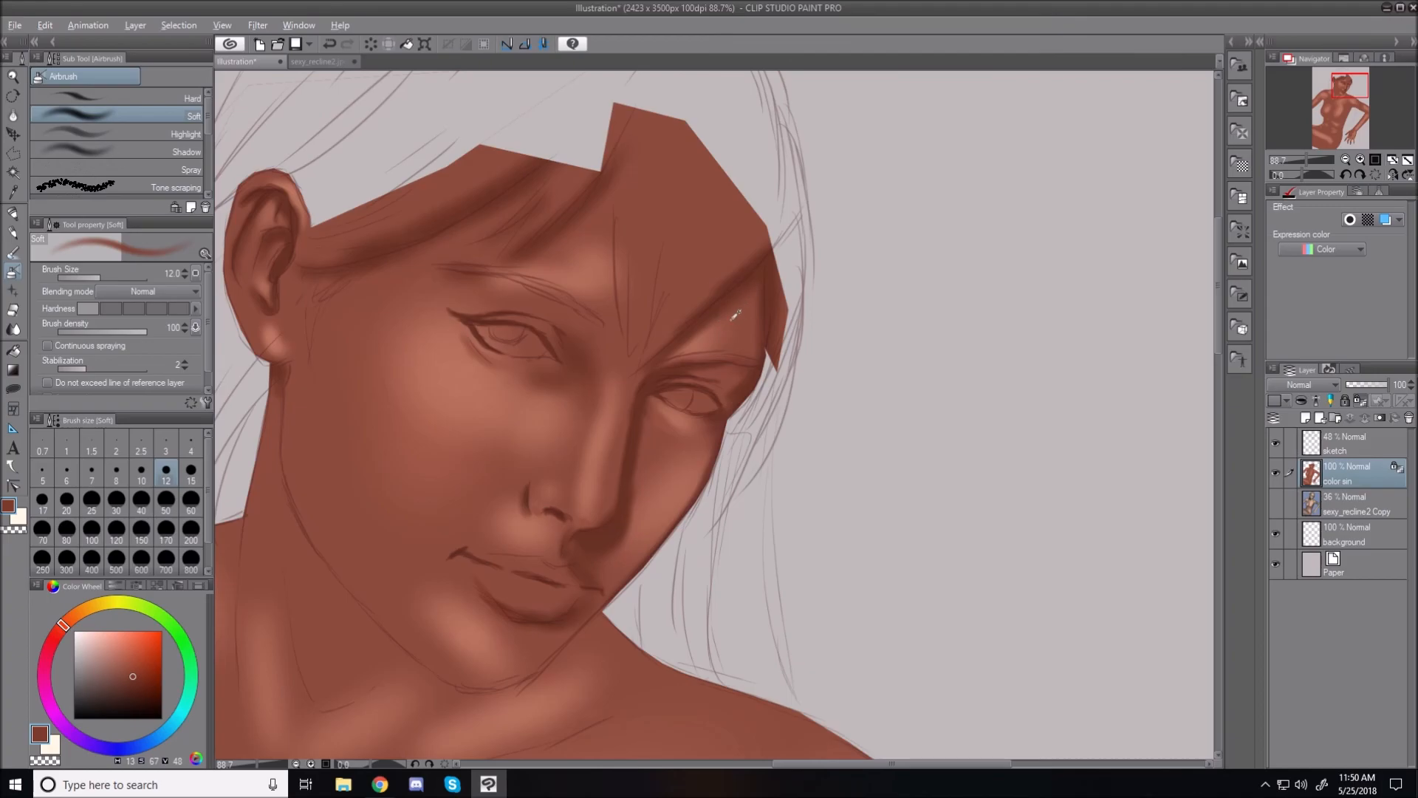
Step: Sample a dark skin shadow colour and outline the neck and upper chest with a polyline selection that follows the jawline
left_click(434, 595, "alt")
left_click_drag(1219, 337, 1219, 388)
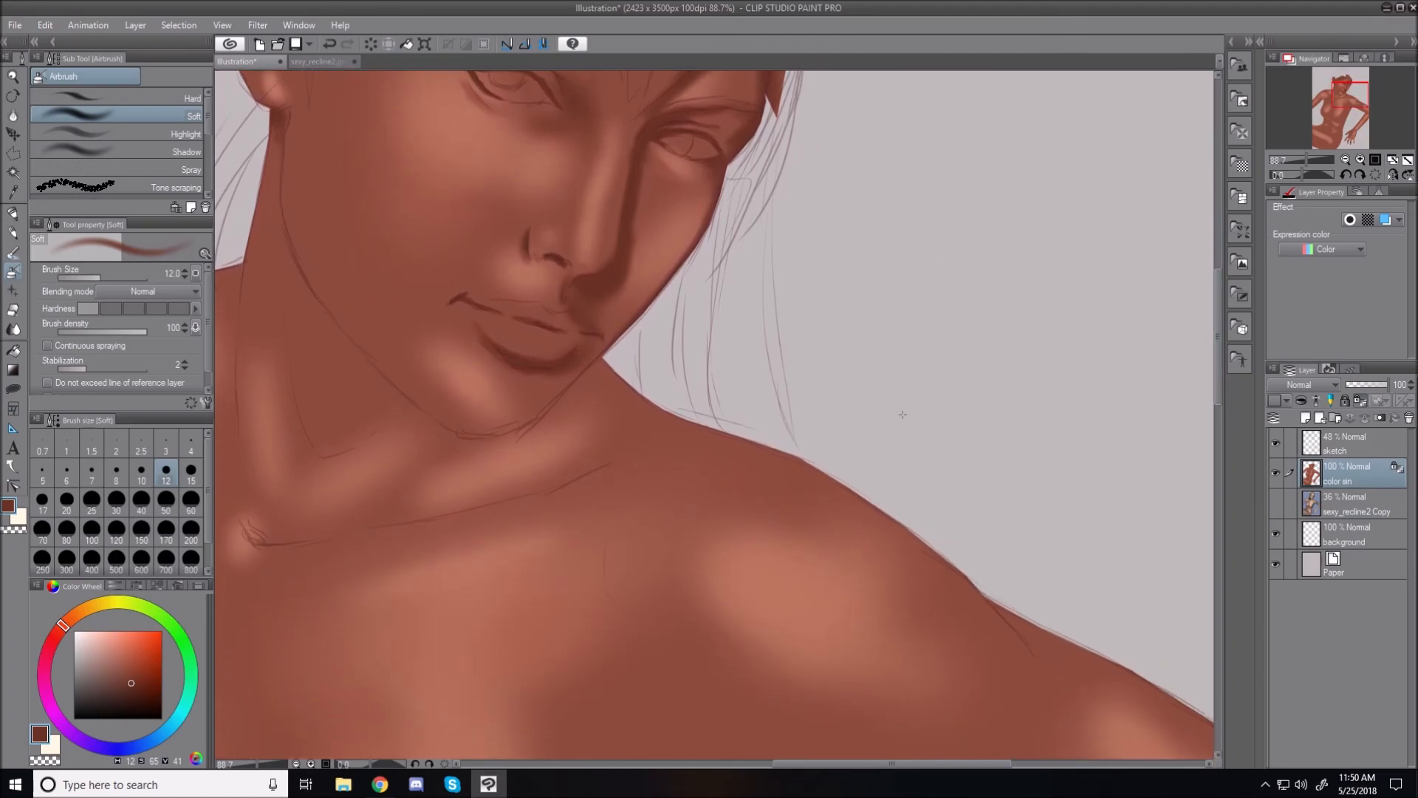
left_click(13, 153)
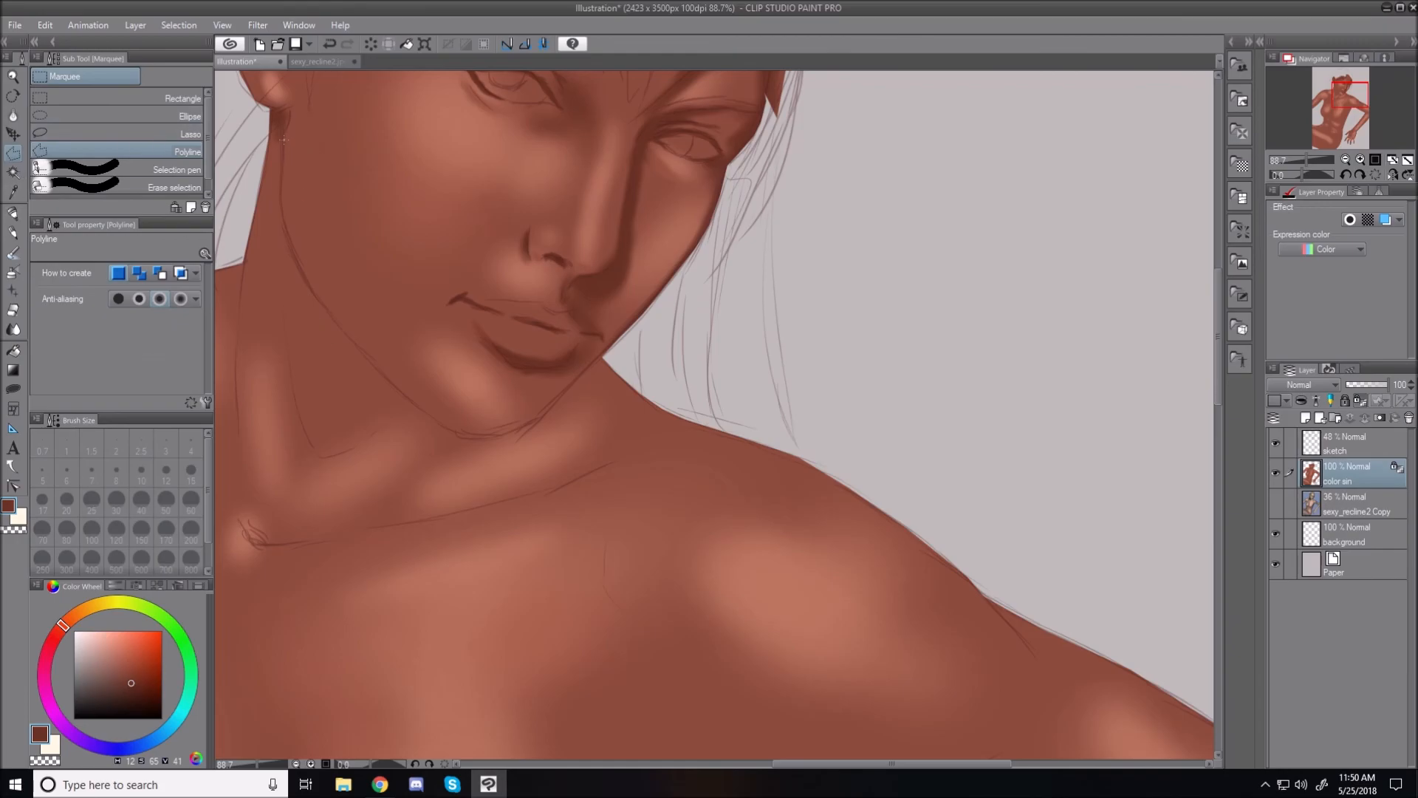
left_click(281, 114)
left_click(298, 266)
left_click(346, 338)
left_click(398, 390)
left_click(621, 338)
left_click(774, 415)
left_click(672, 619)
left_click(310, 618)
left_click(282, 325)
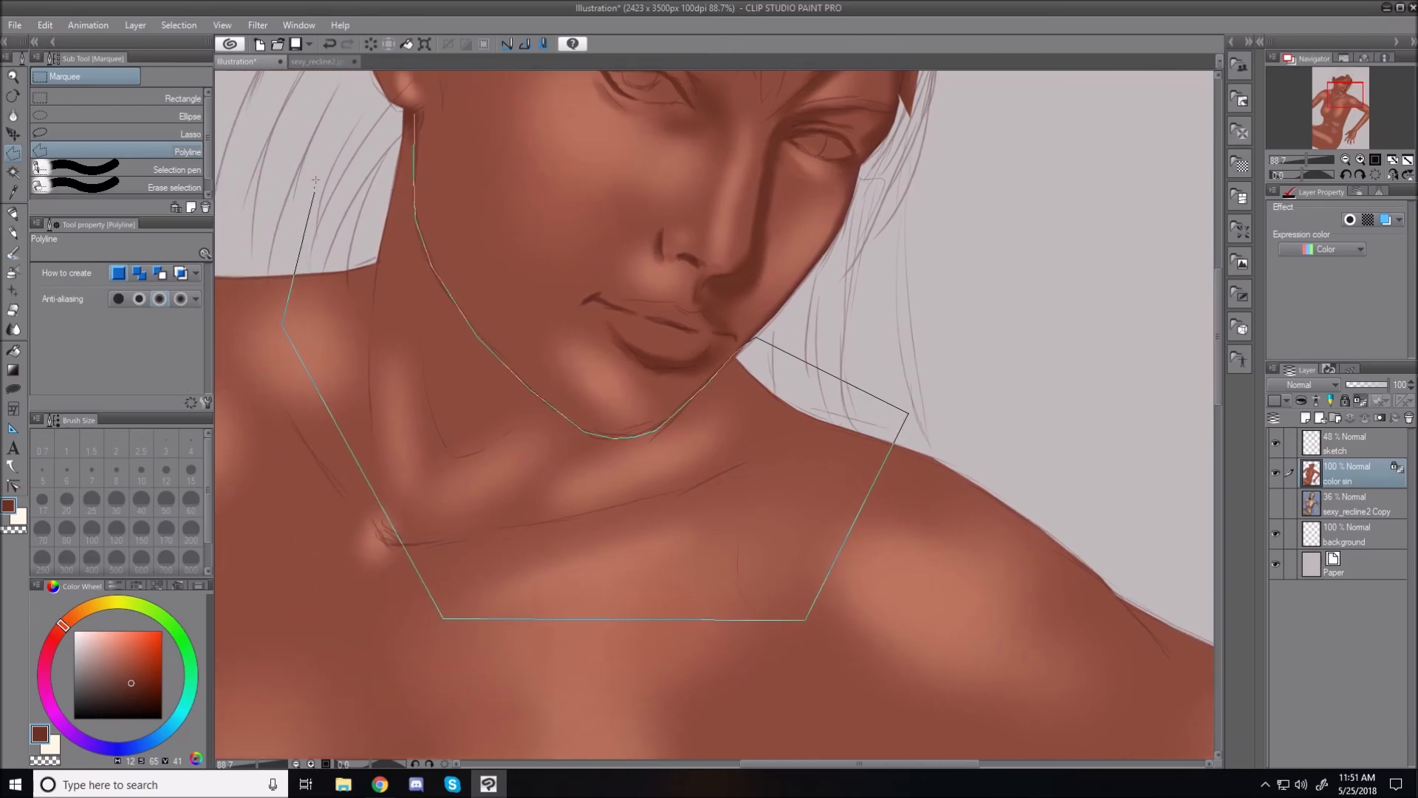
Step: Close the polyline selection around the neck and upper chest below the jawline and switch to the Soft airbrush
left_click(346, 135)
left_click(412, 114)
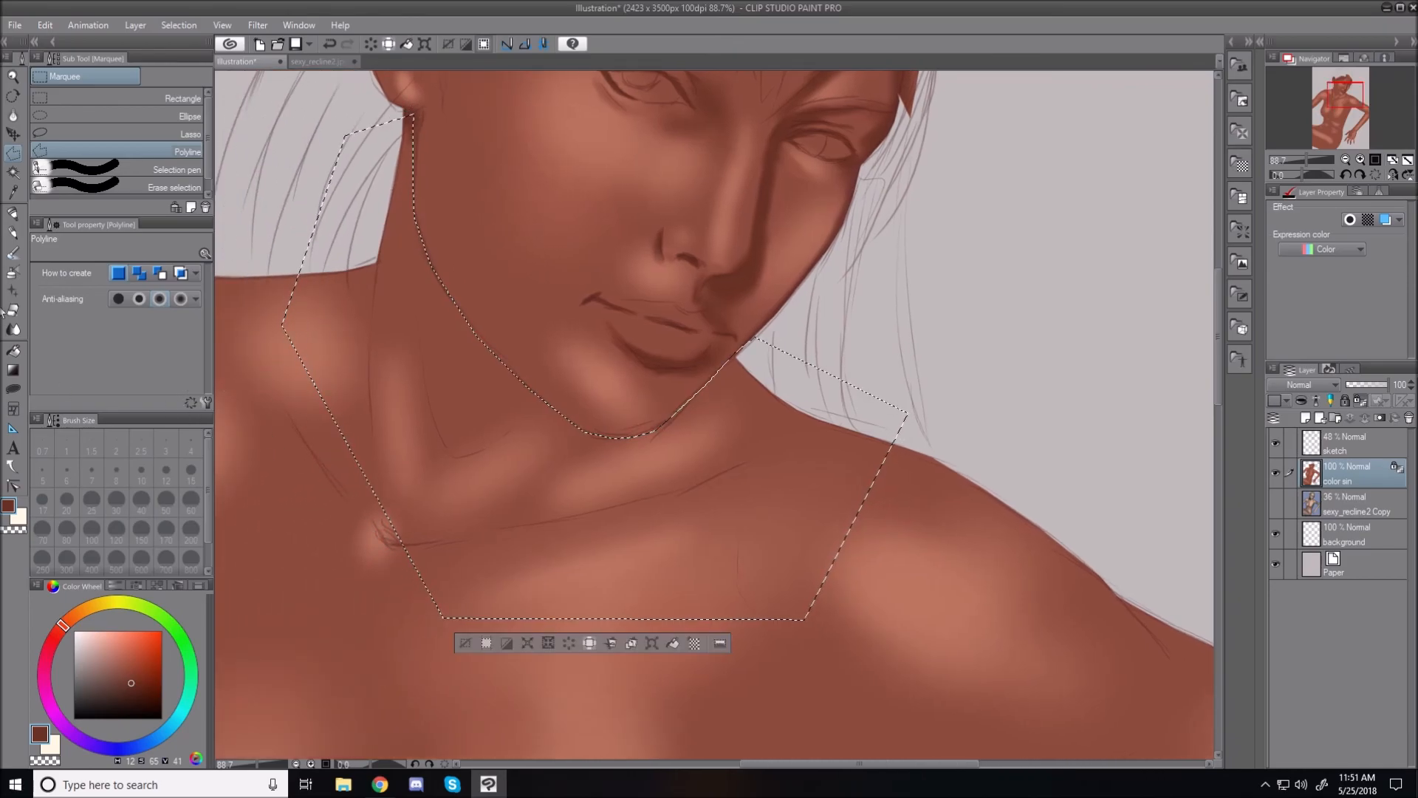
left_click(13, 271)
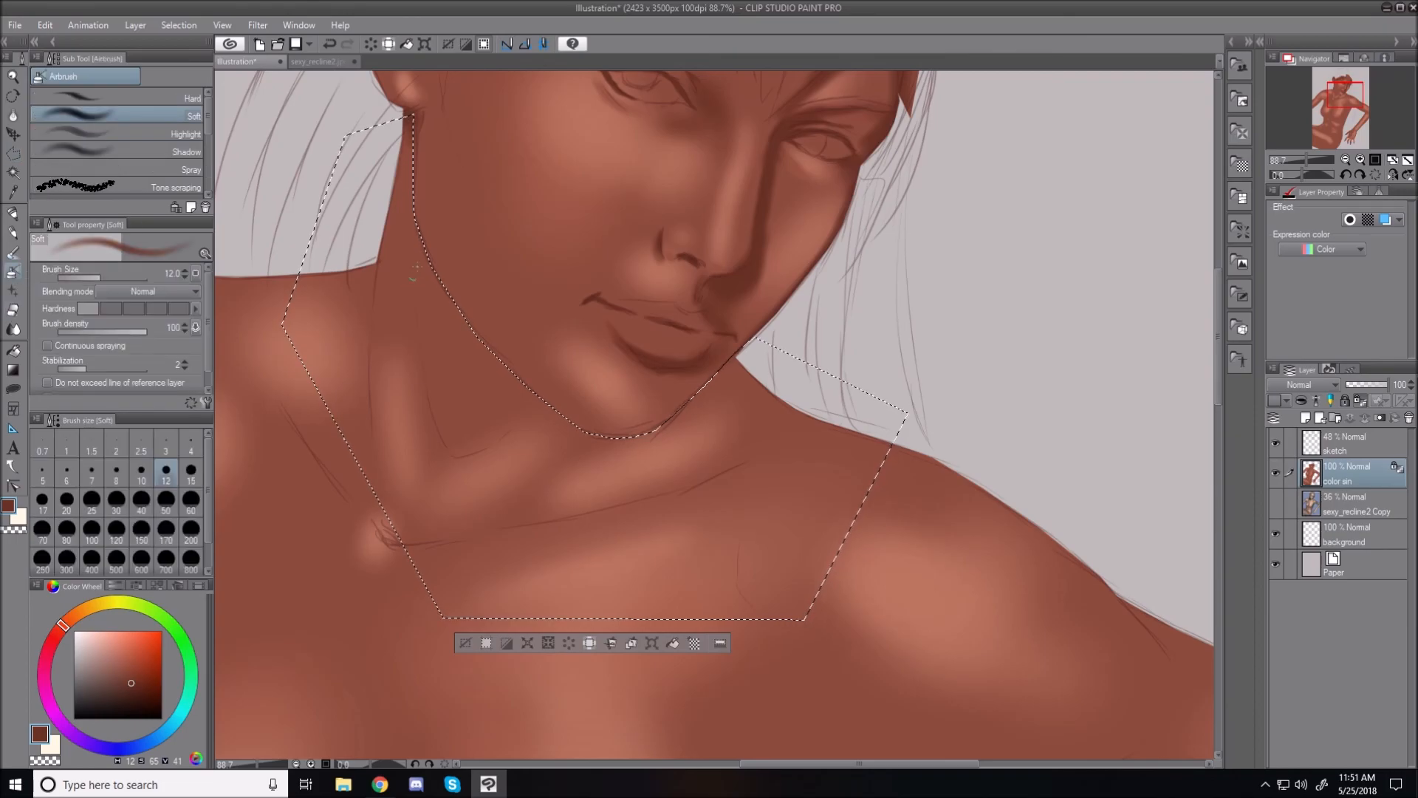
Step: Airbrush dark brown shadow along the jawline and beneath the chin toward the shoulder, enlarging the brush to size 60
key("bracketright")
key("bracketright")
key("bracketright")
key("bracketright")
key("bracketright")
key("bracketright")
key("bracketright")
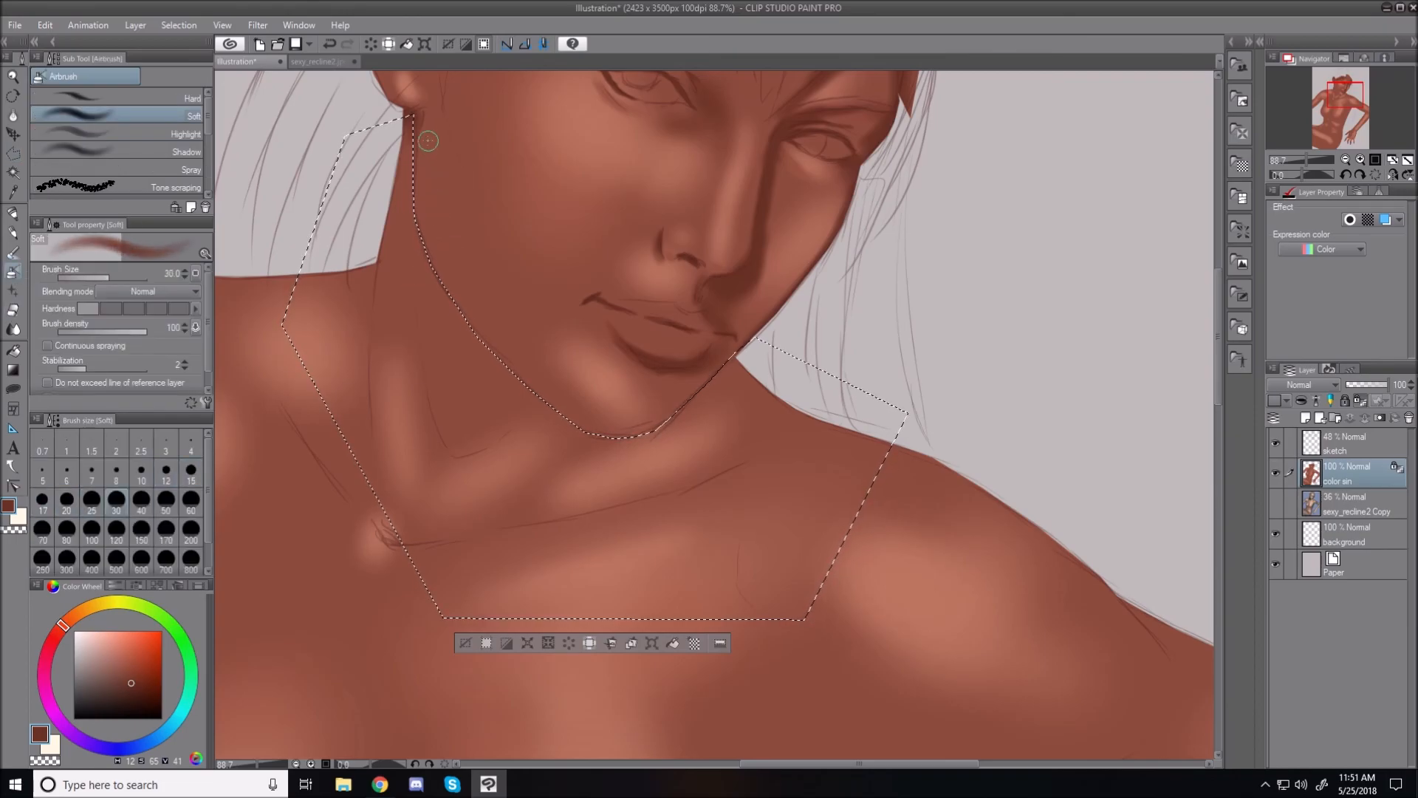
key("bracketright")
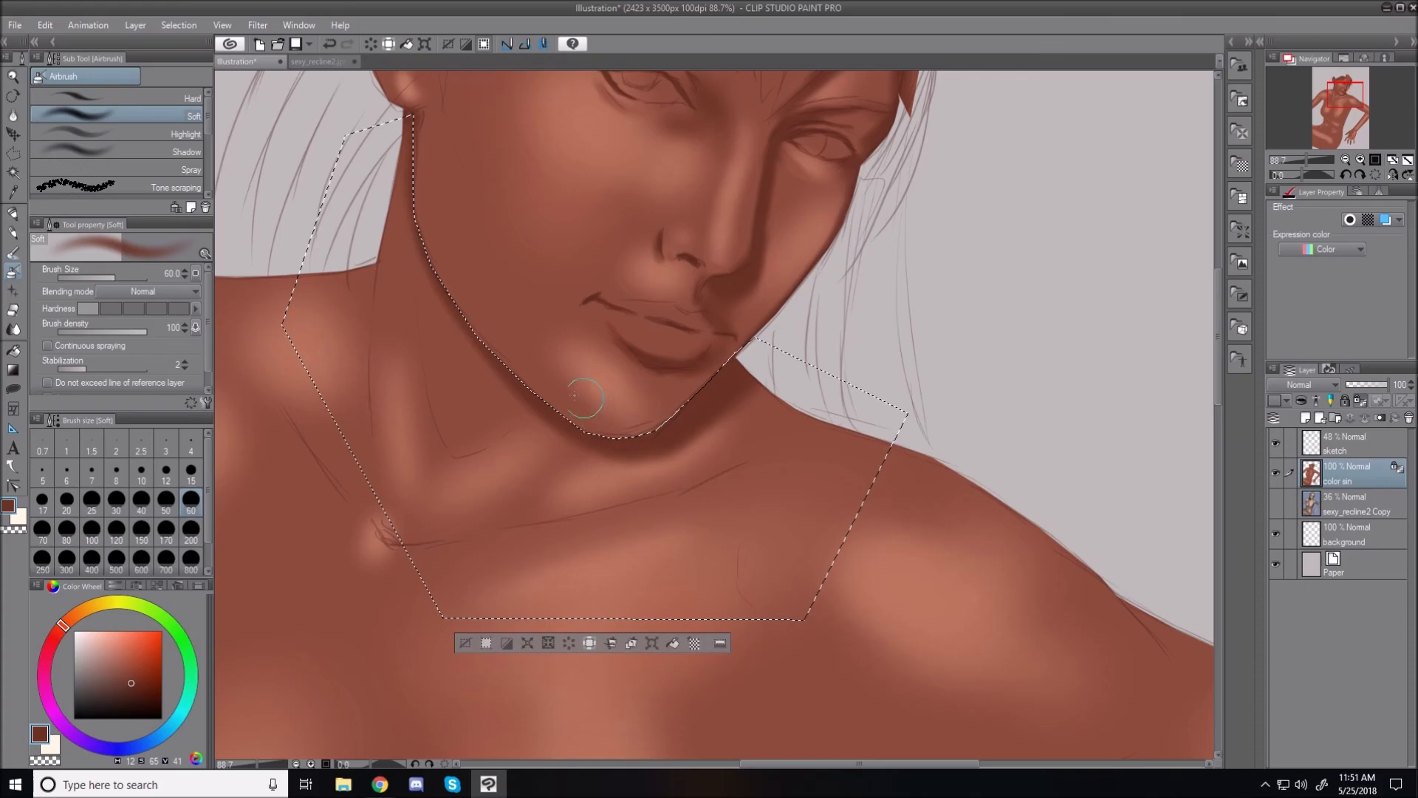
left_click_drag(685, 430, 789, 394)
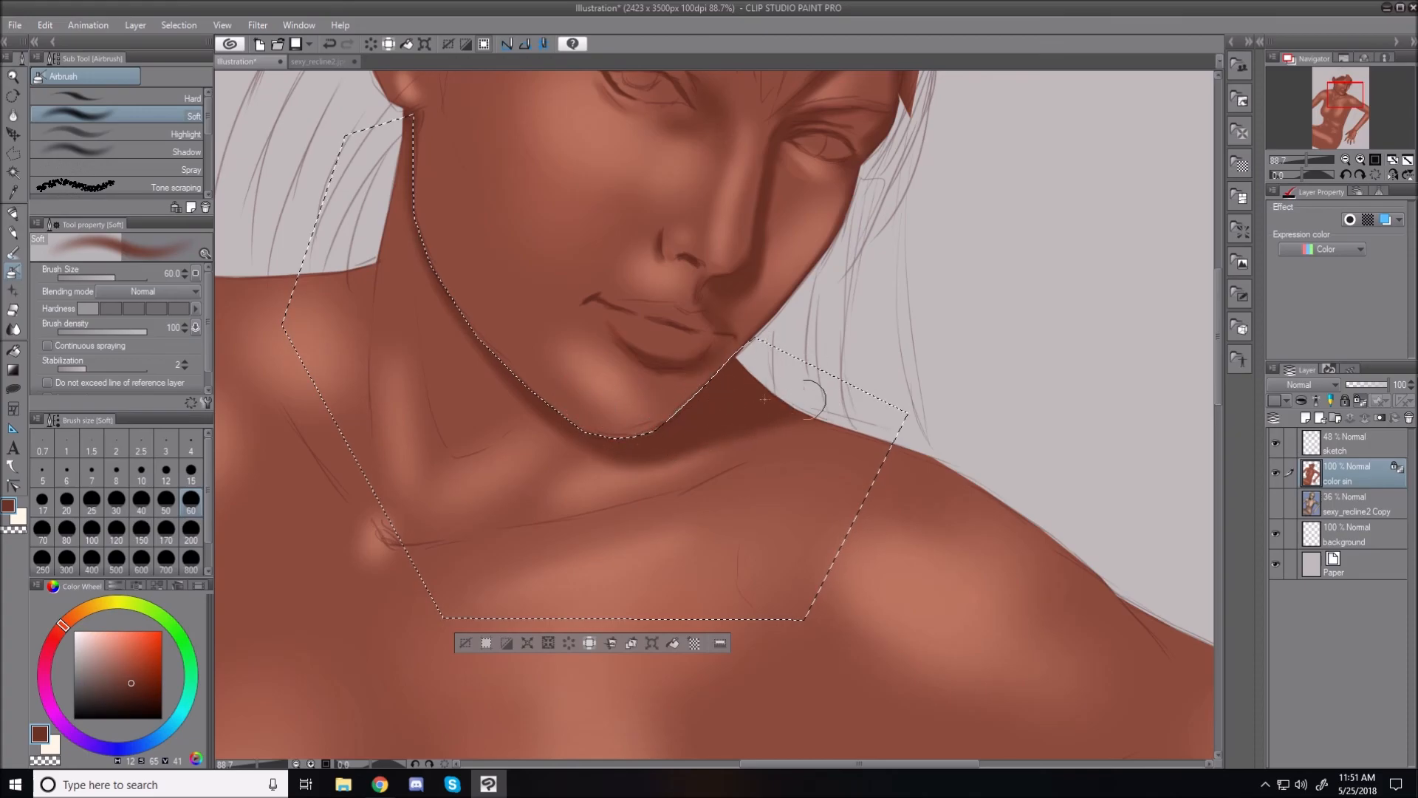
left_click_drag(650, 442, 690, 427)
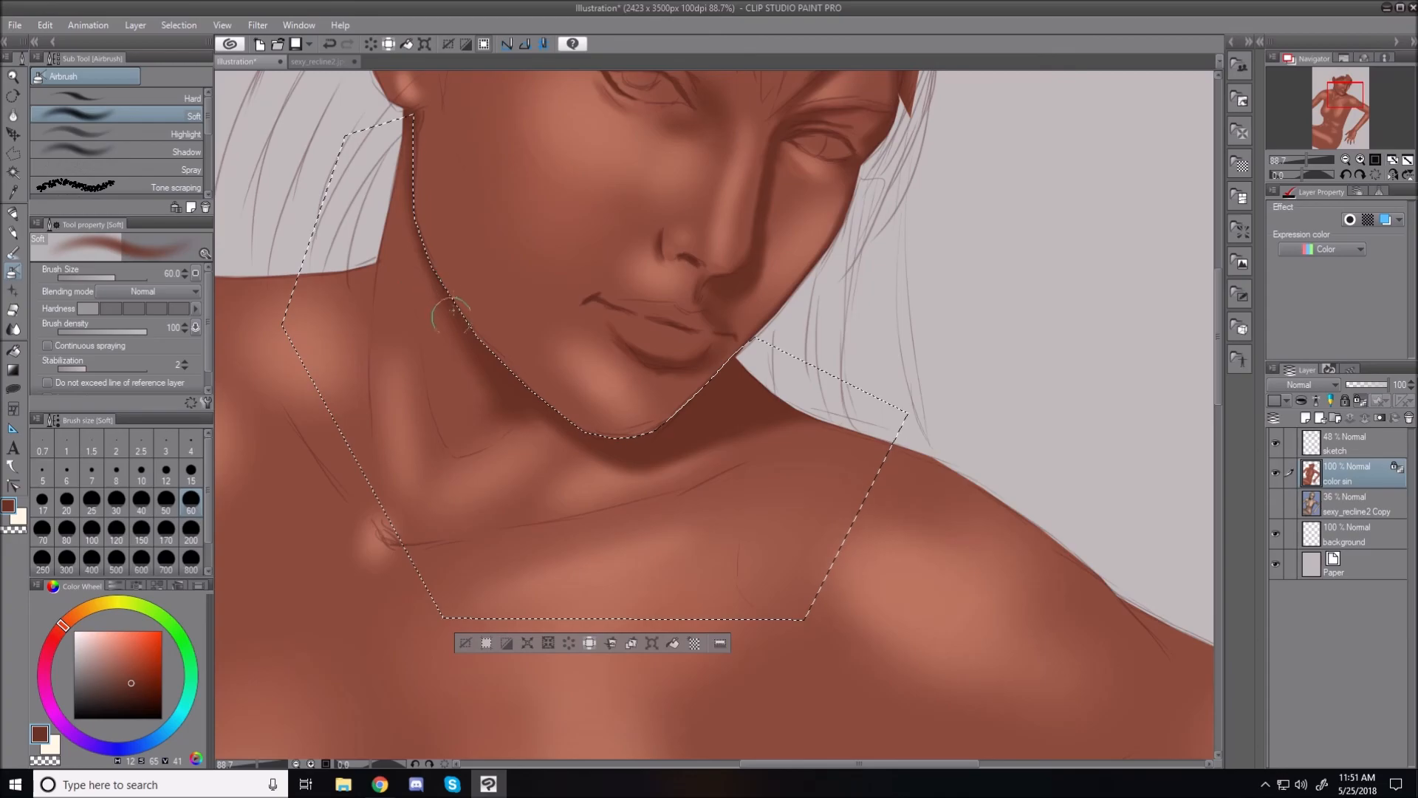
Step: Shade the side of the neck below the ear with the Soft airbrush at sizes 25 and 50
key("bracketleft")
key("bracketleft")
key("bracketleft")
key("bracketleft")
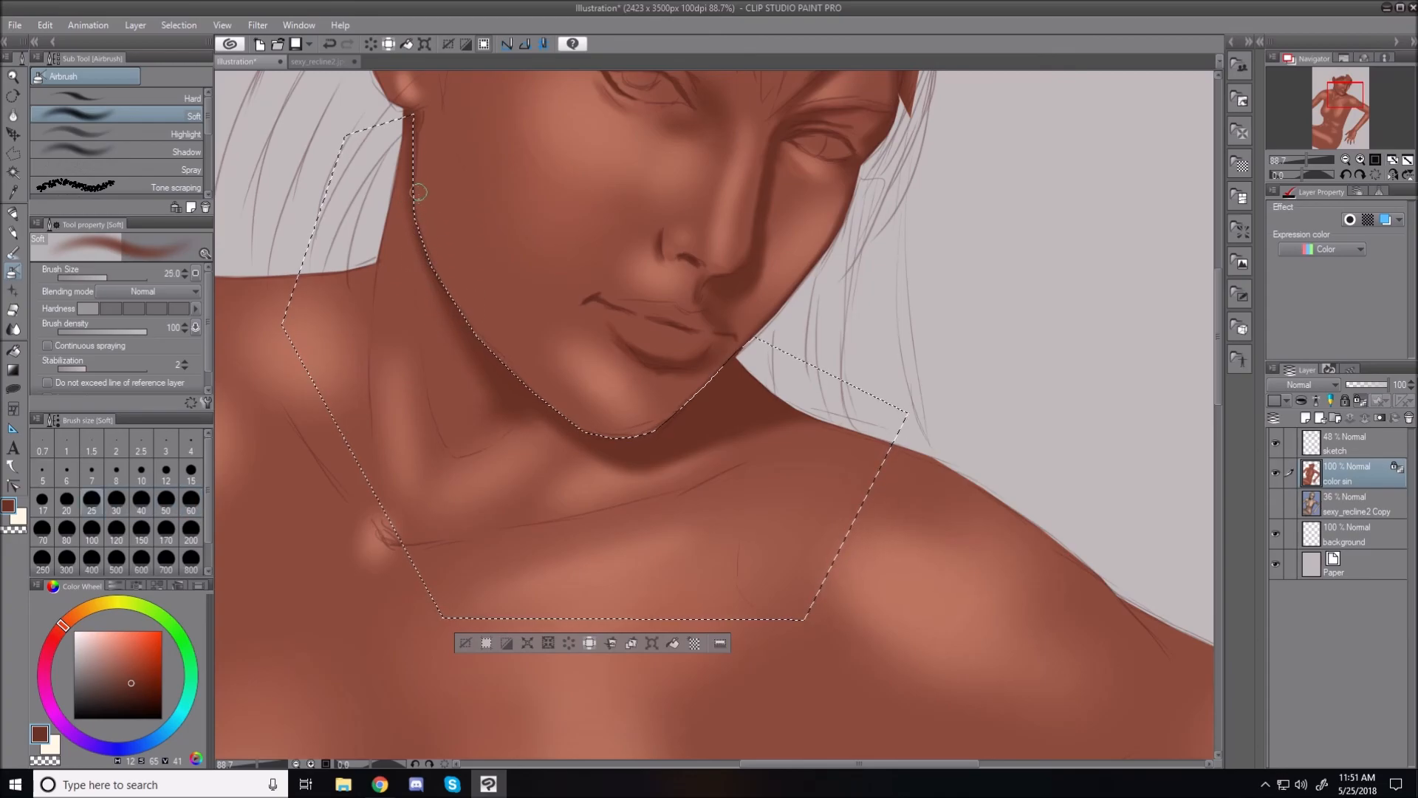
key("bracketright")
key("bracketright")
key("bracketright")
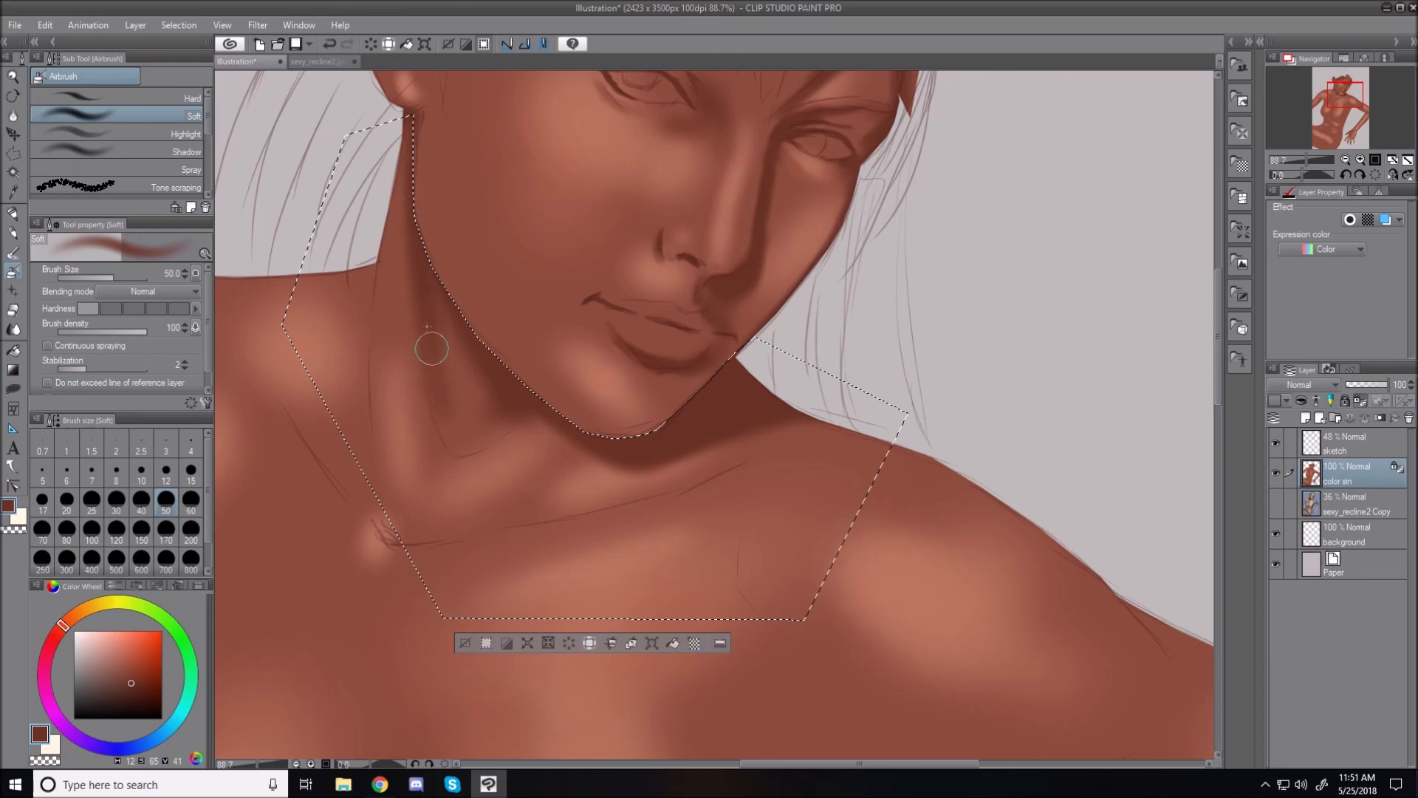
Step: Darken the inner edge of the neck muscle down to the throat hollow with brush sizes 25 and 40
key("bracketleft")
key("bracketleft")
key("bracketleft")
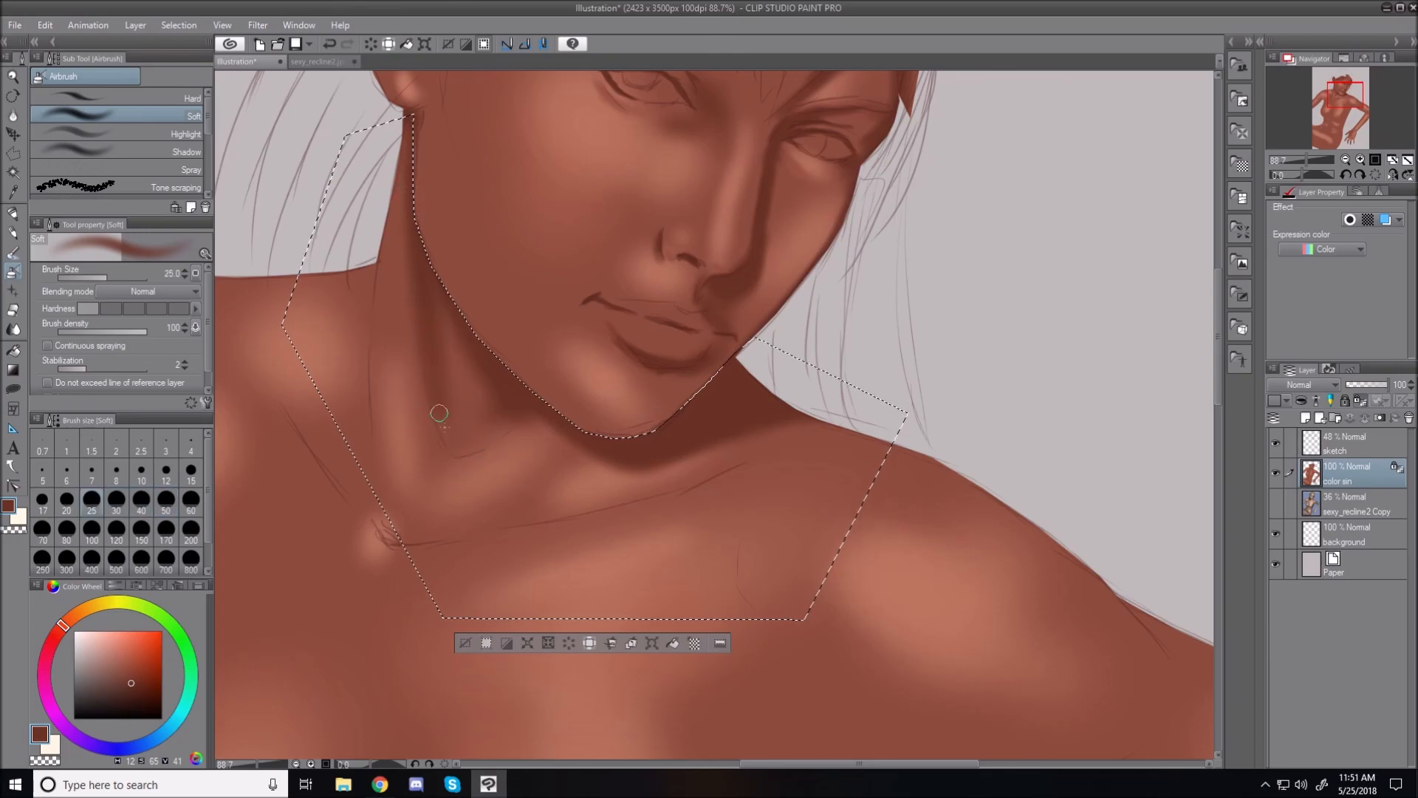
key("bracketright")
key("bracketright")
key("bracketright")
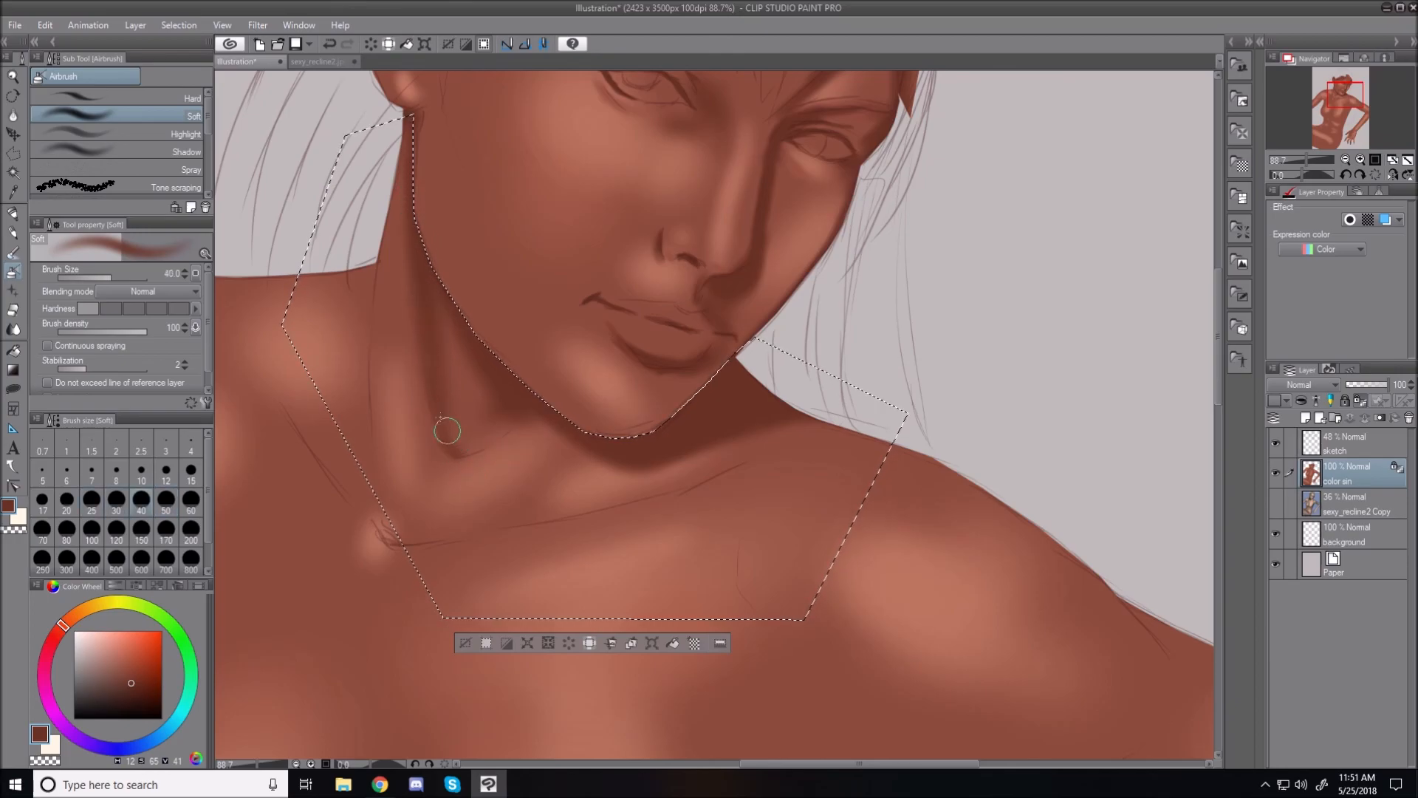
Step: Define the lower corner of the throat hollow with dark strokes at brush sizes 15 and 25
key("bracketleft")
key("bracketleft")
key("bracketleft")
key("bracketleft")
key("bracketleft")
key("bracketleft")
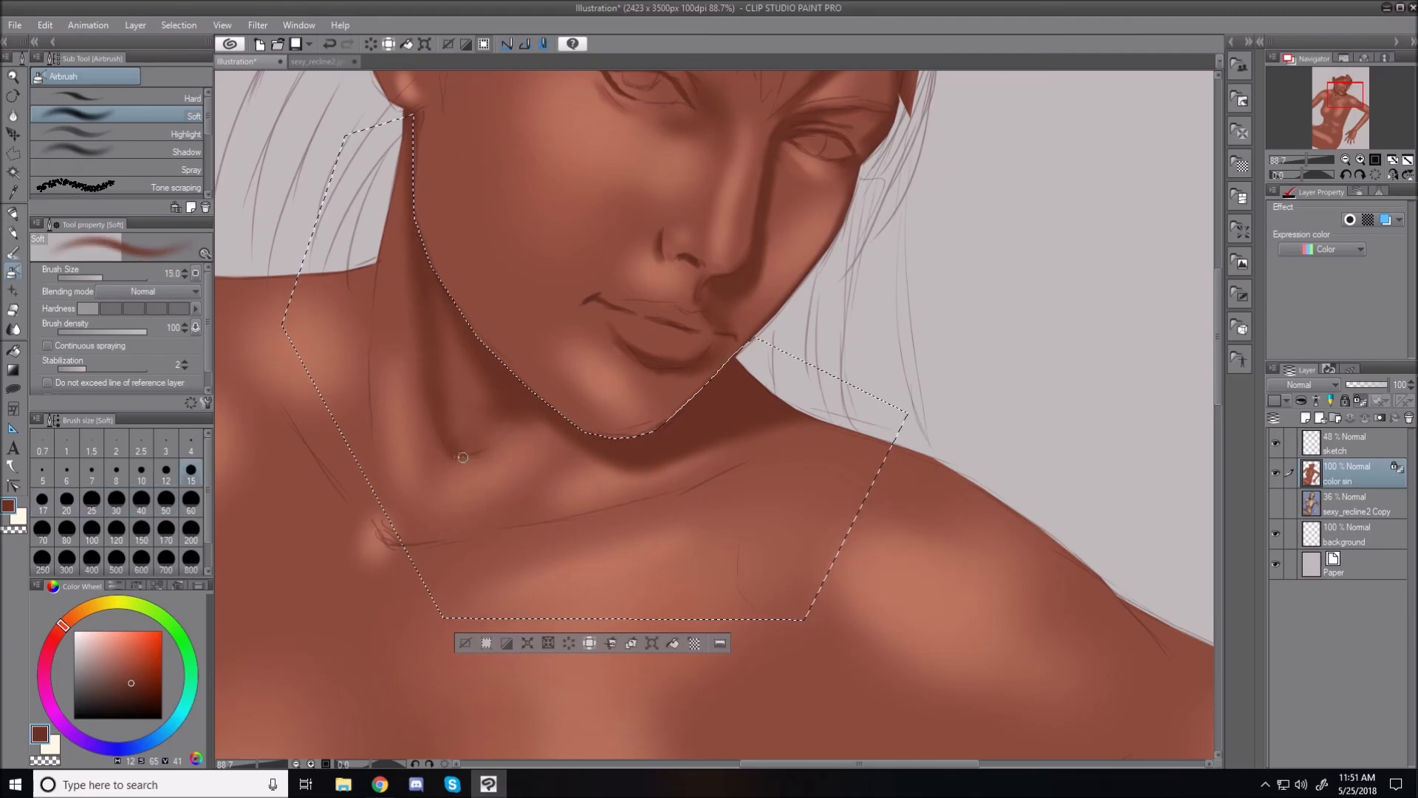
key("bracketright")
key("bracketright")
key("bracketright")
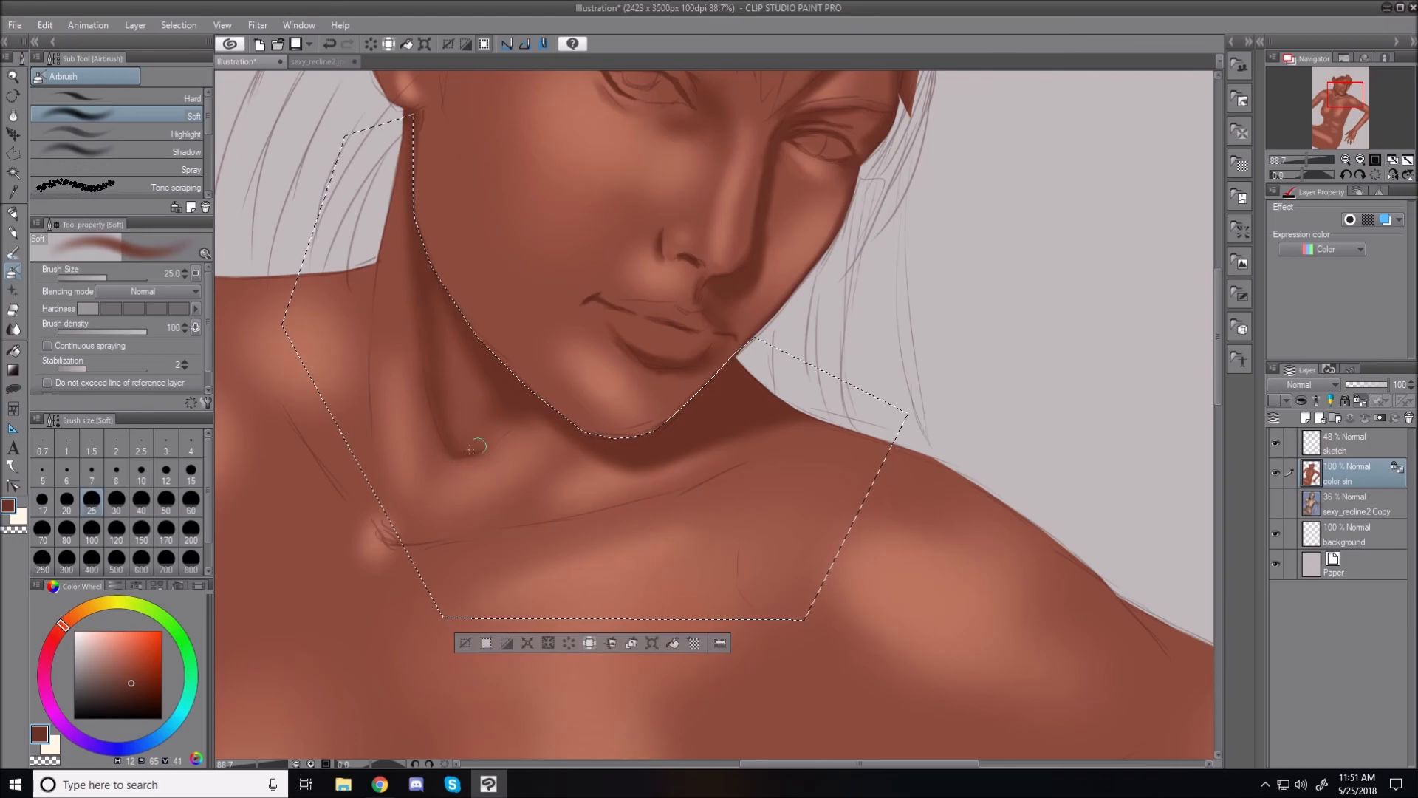
Step: Deepen the shadow between the throat hollow and the chin, enlarging the soft brush to size 80
key("bracketright")
key("bracketright")
key("bracketright")
key("bracketright")
key("bracketright")
key("bracketright")
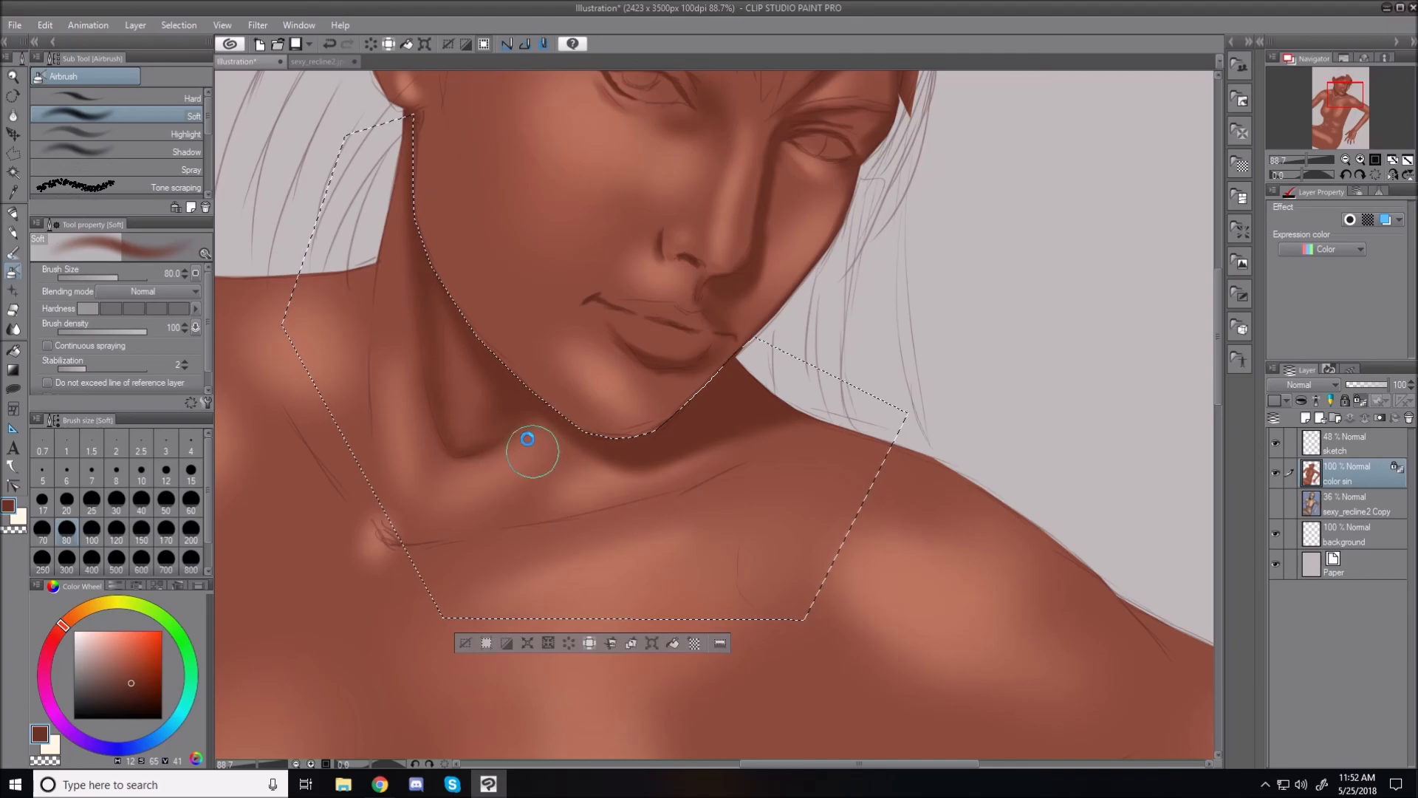
Step: Sharpen the dark curved edge at the base of the throat hollow with brush sizes 17 and 10
key("bracketleft")
key("bracketleft")
key("bracketleft")
key("bracketleft")
key("bracketleft")
key("bracketleft")
key("bracketleft")
key("bracketleft")
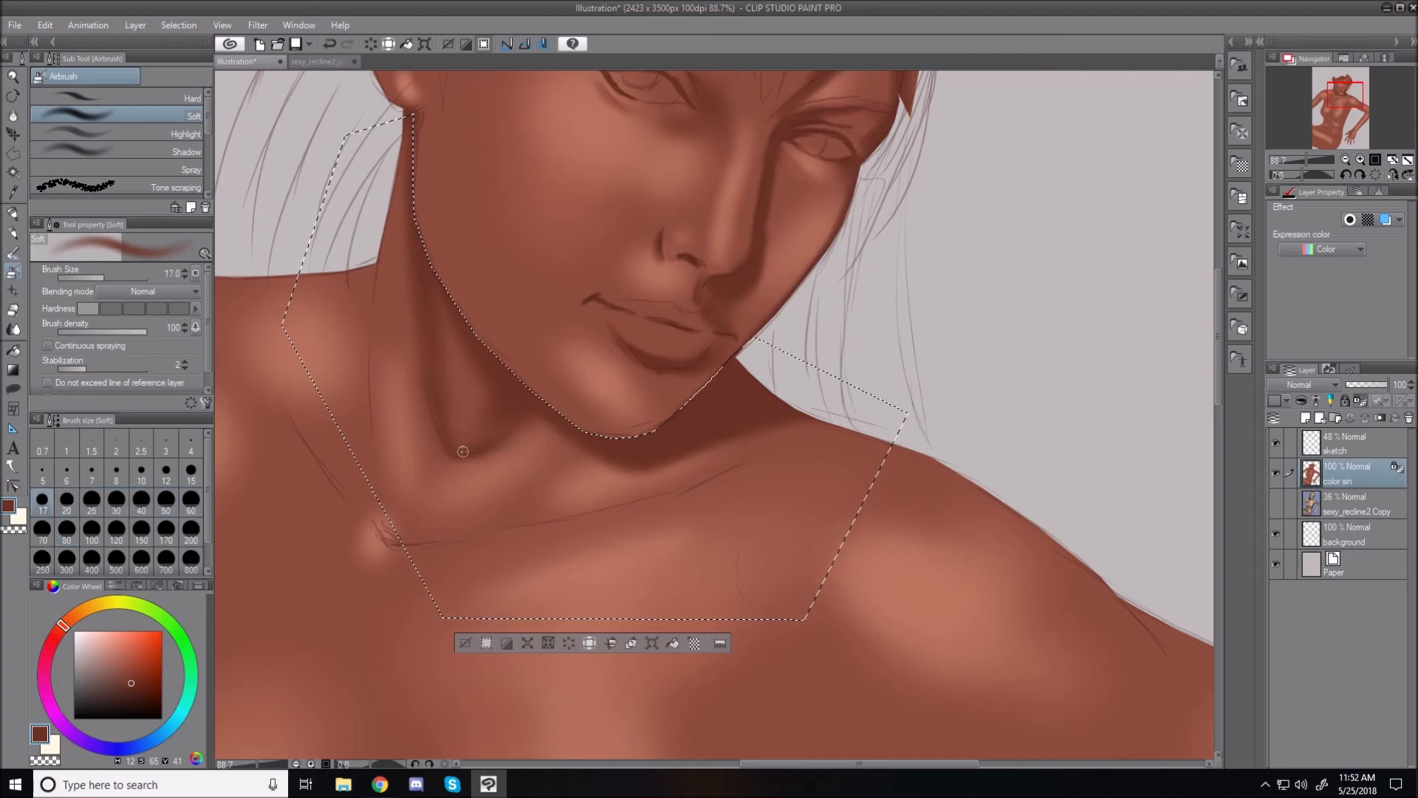
key("bracketleft")
key("bracketleft")
key("bracketleft")
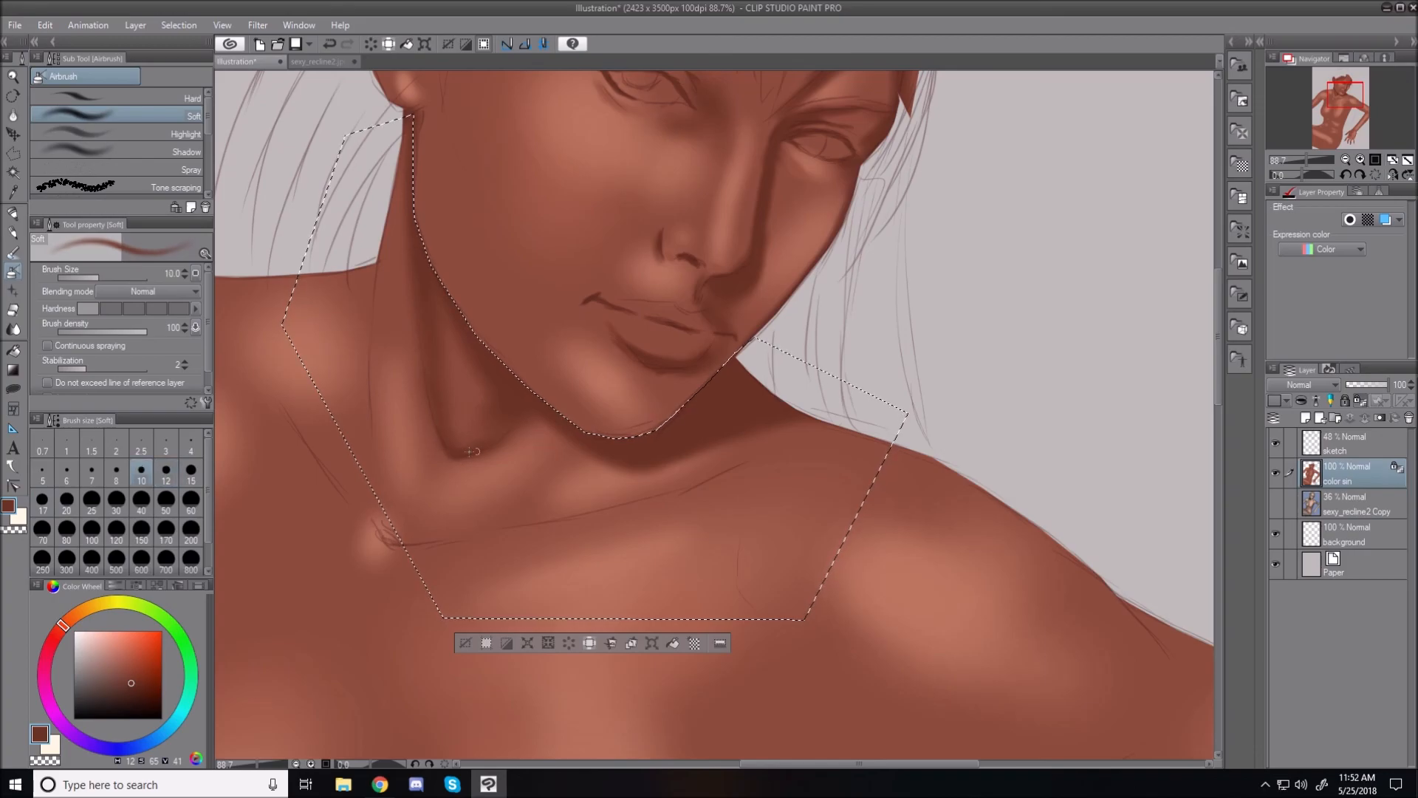
Step: Build up soft shadow inside the throat hollow beneath the jaw with brush sizes 40 and 60
key("bracketright")
key("bracketright")
key("bracketright")
key("bracketright")
key("bracketright")
key("bracketright")
key("bracketright")
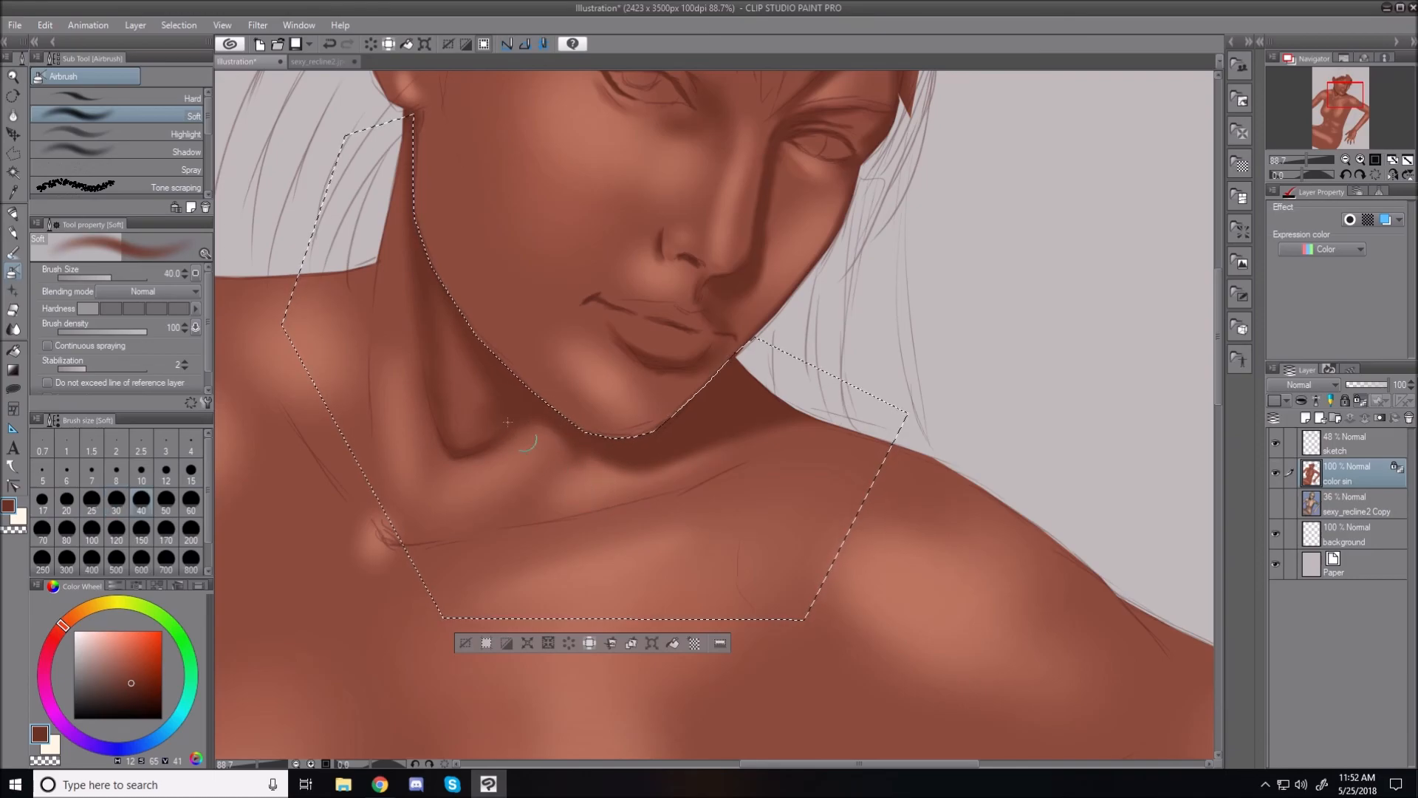
key("bracketright")
key("bracketright")
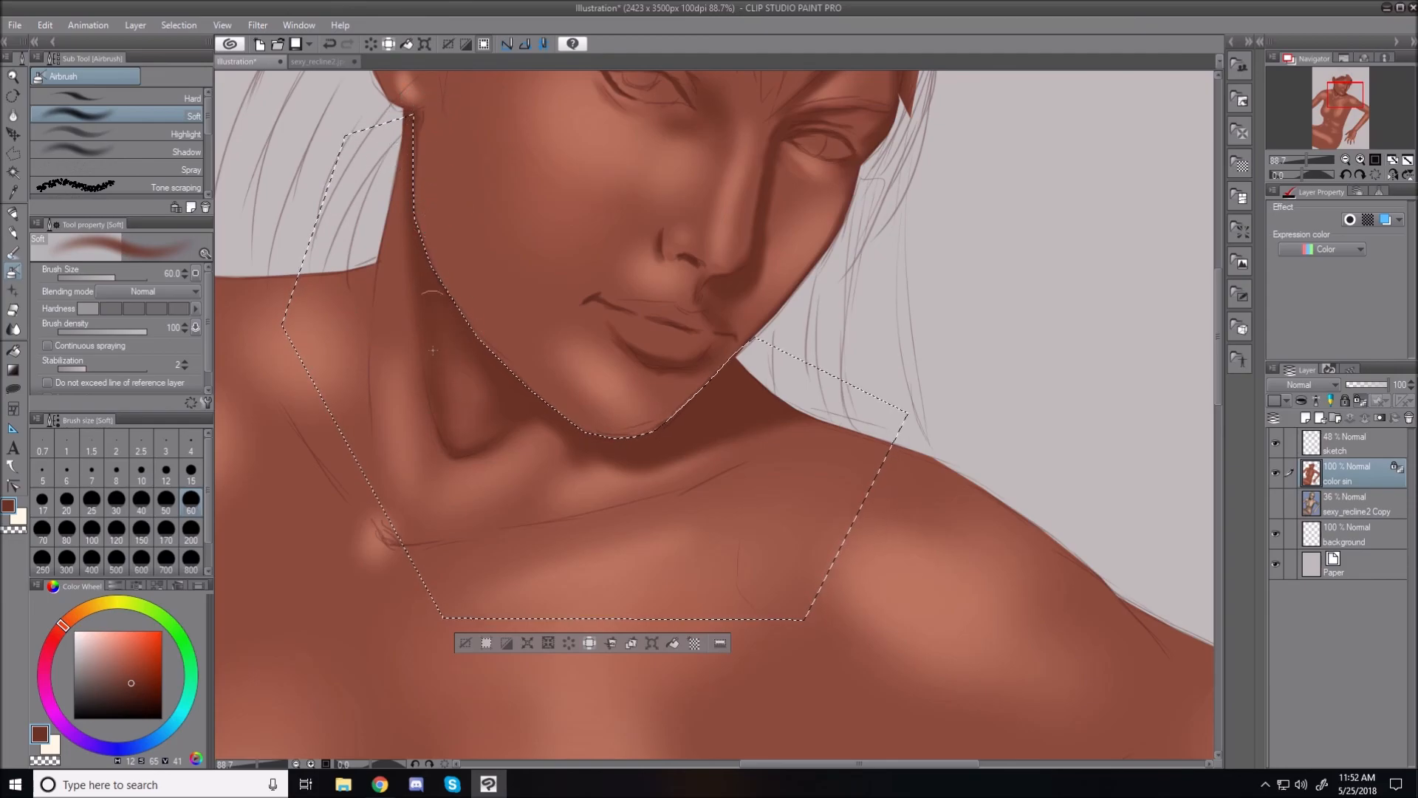
Step: Deepen the shadows along the neck muscle and under the chin with brush sizes 20 and 50
key("bracketleft")
key("bracketleft")
key("bracketleft")
key("bracketleft")
key("bracketleft")
key("bracketleft")
key("bracketleft")
key("bracketright")
key("bracketright")
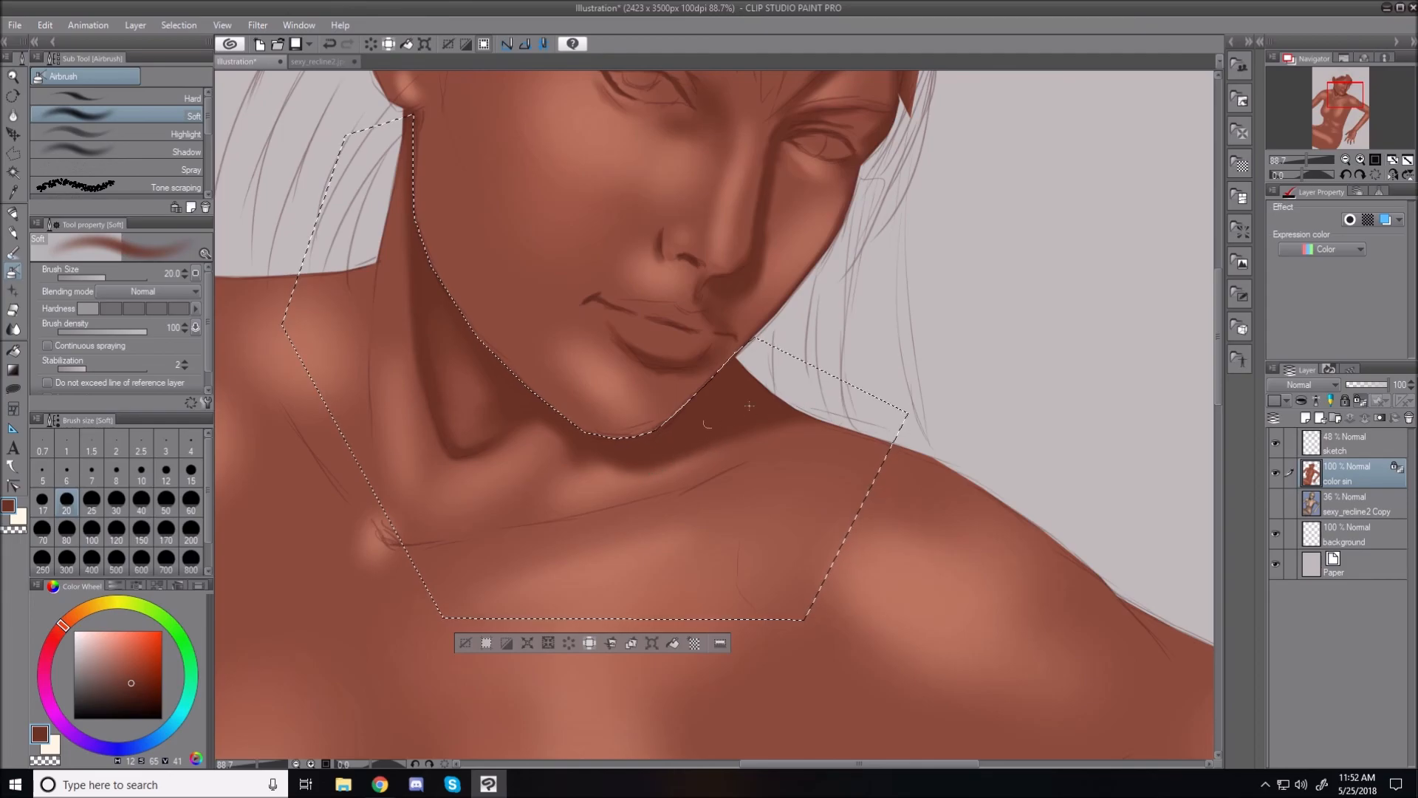
key("bracketright")
key("bracketright")
key("bracketright")
key("bracketright")
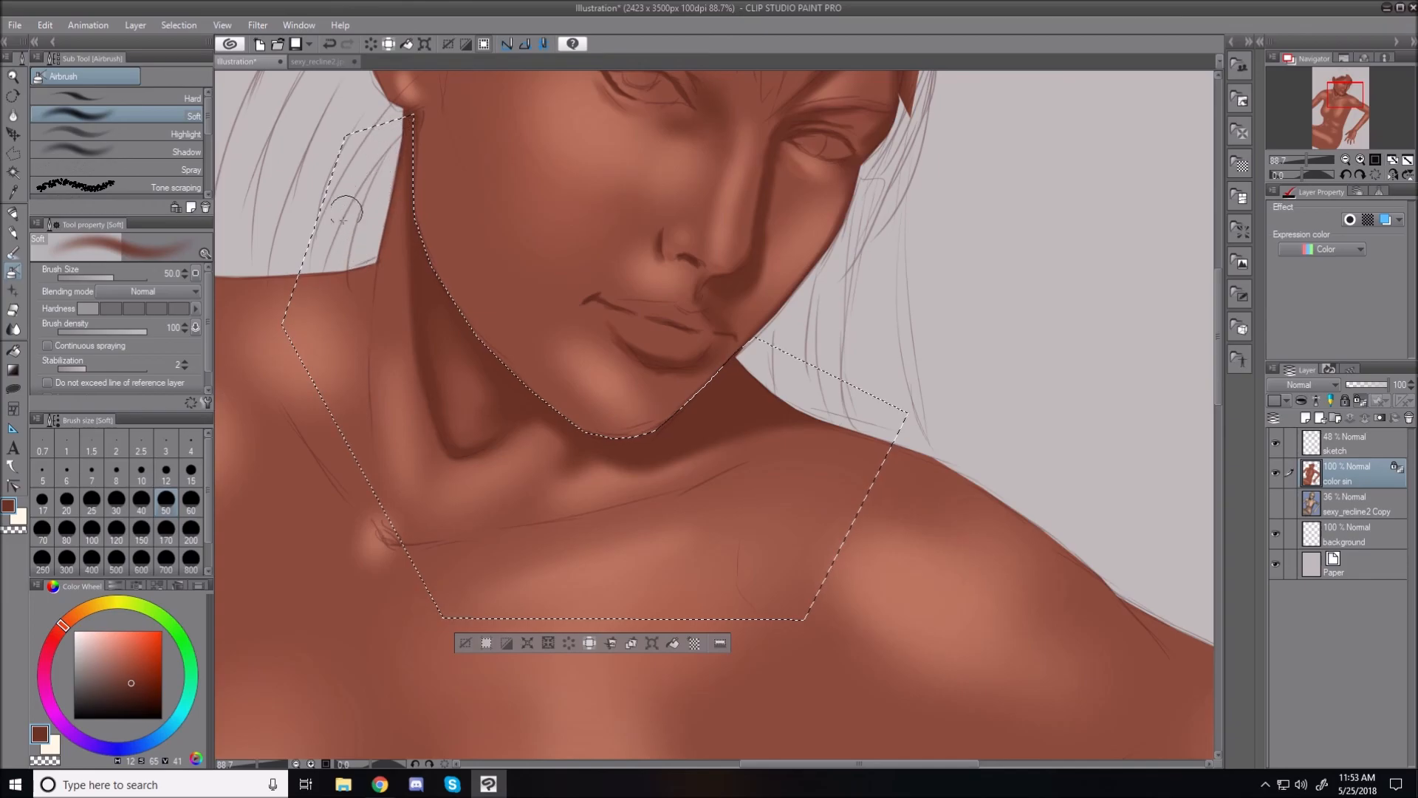
Step: Shade the outer edge of the neck down to the shoulder with brush sizes 17 and 15
key("bracketleft")
key("bracketleft")
key("bracketleft")
key("bracketleft")
key("bracketleft")
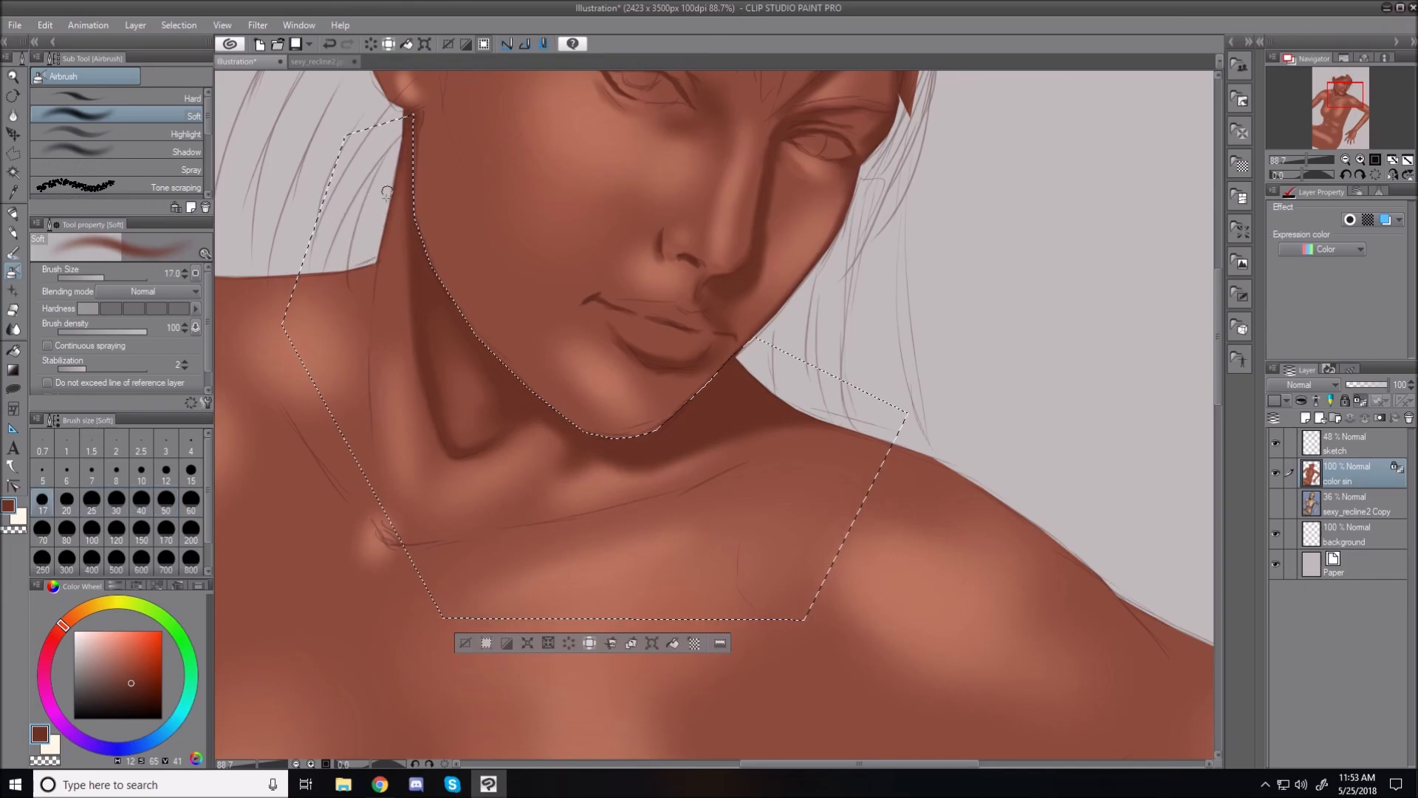
key("bracketleft")
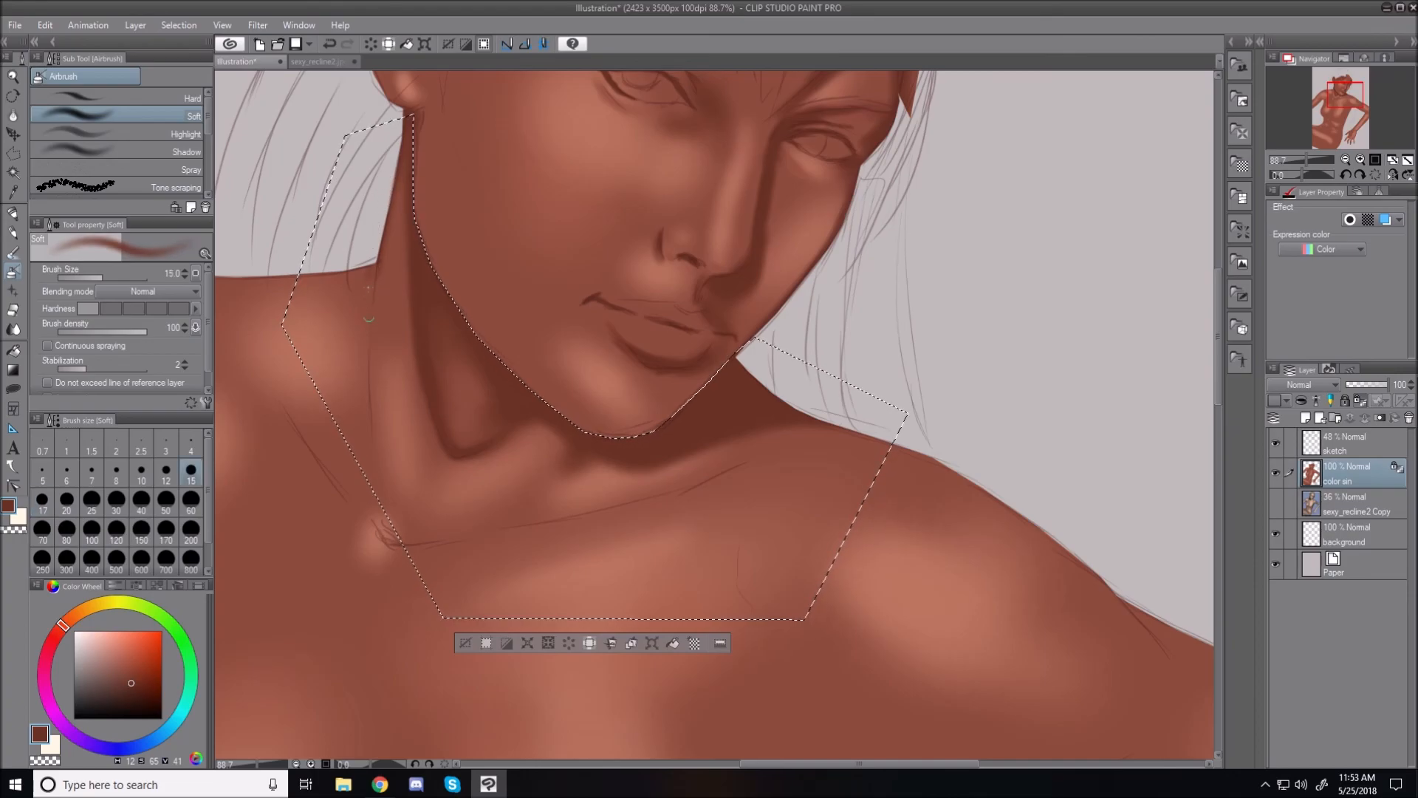
Step: Refine the outer neck contour where it meets the shoulder with brush sizes 8 and 17, and clear the selection
key("bracketleft")
key("bracketleft")
key("bracketleft")
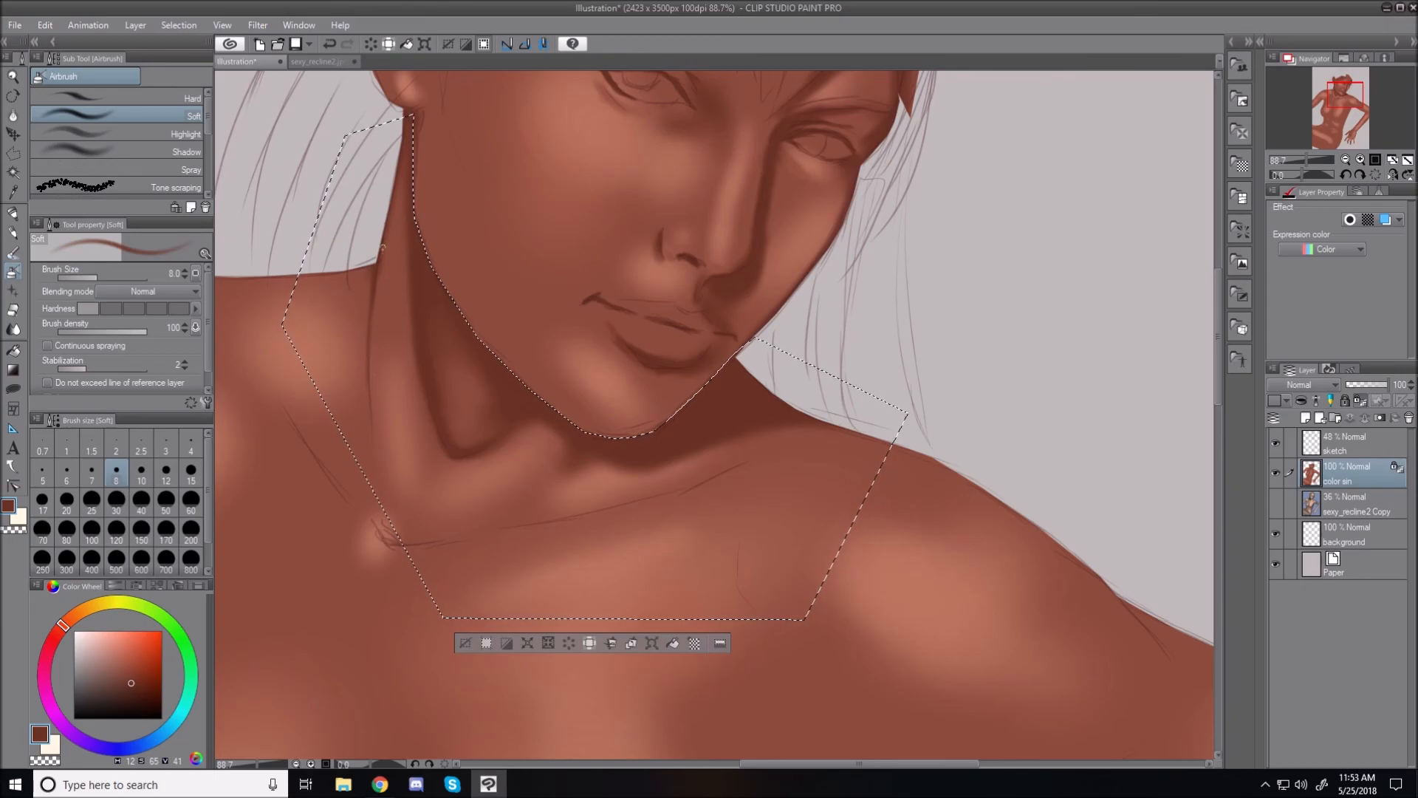
key("bracketright")
key("bracketright")
key("bracketright")
key("bracketright")
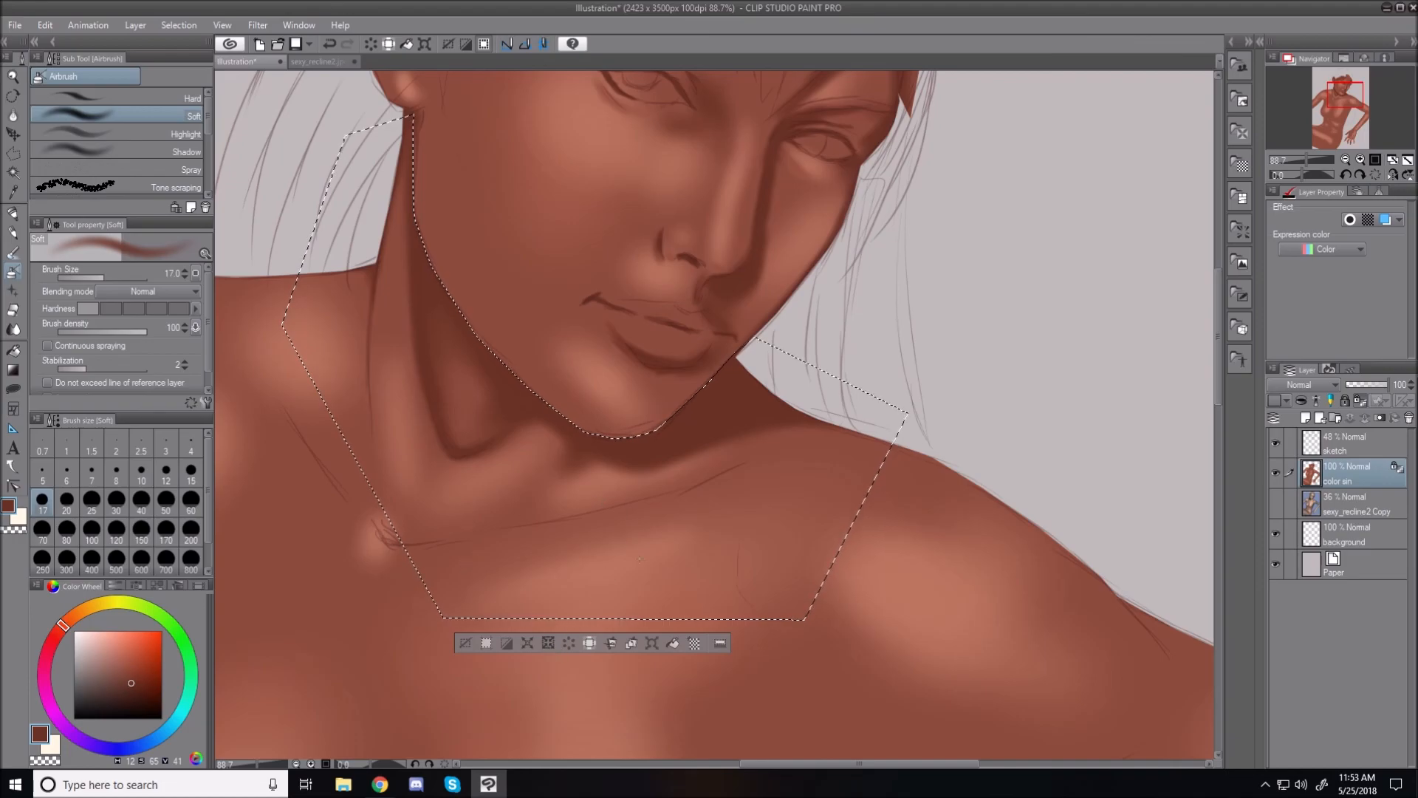
left_click(465, 644)
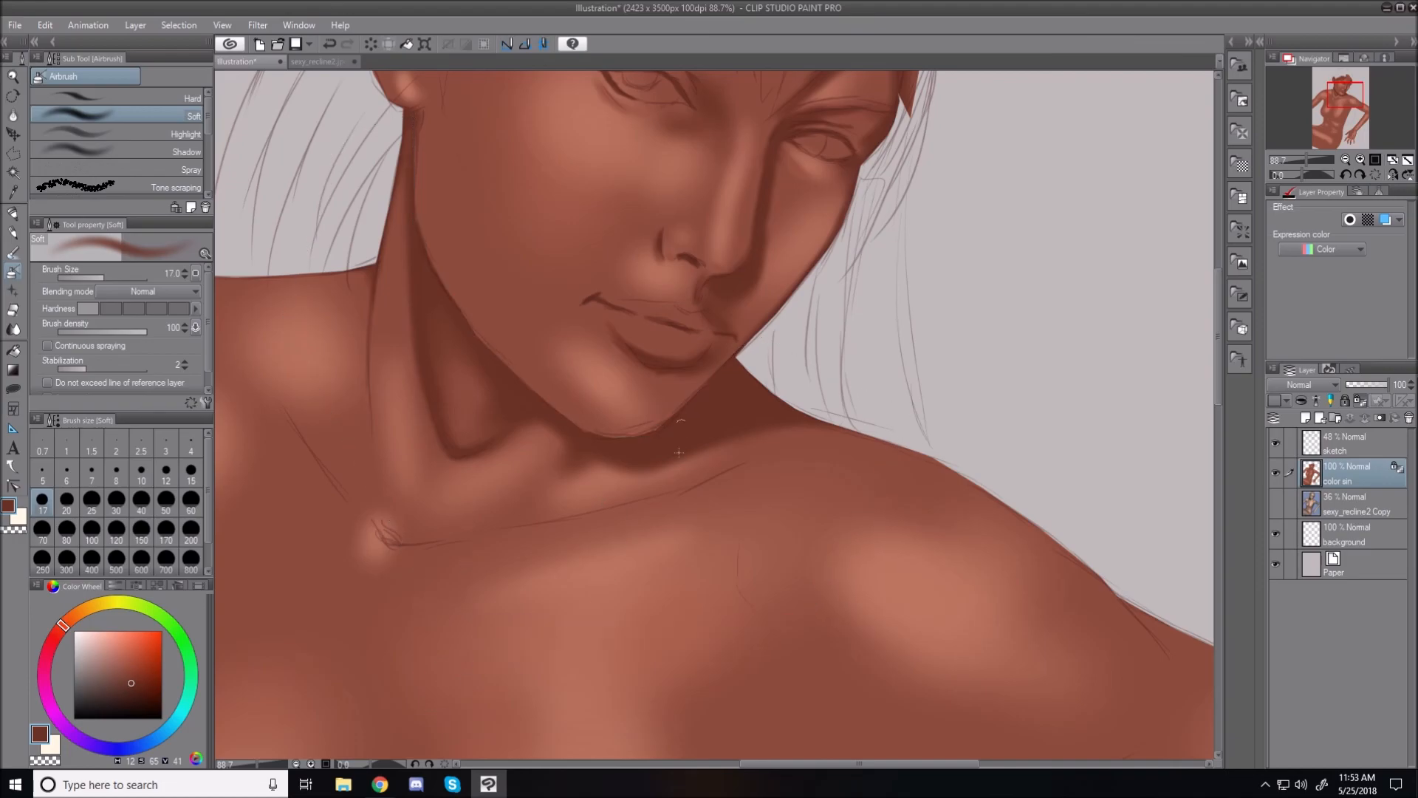
Step: Sample a lighter brown from the neck and soften the shadow in the throat hollow with brush sizes 40 and 60
key("ctrl+0")
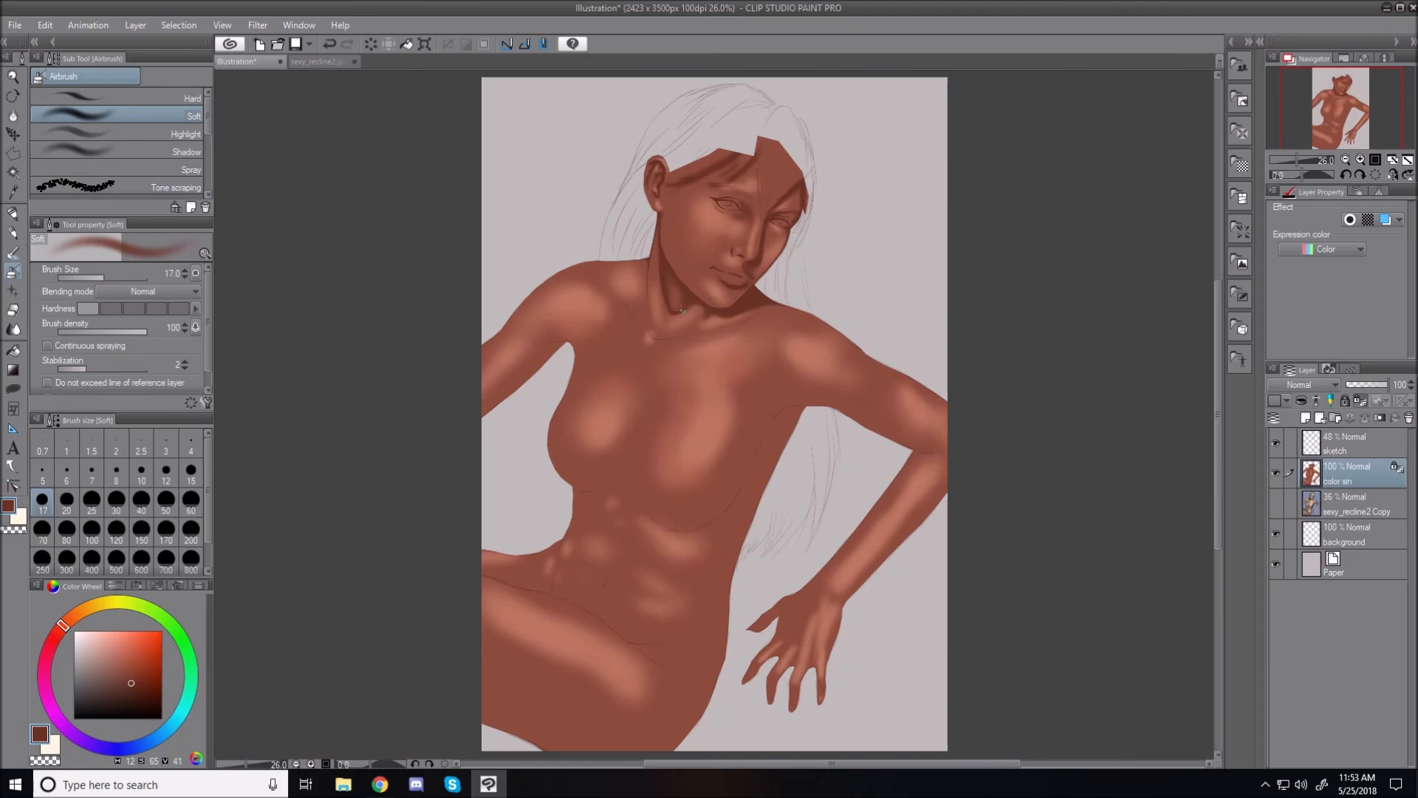
scroll(681, 305, "up", 5)
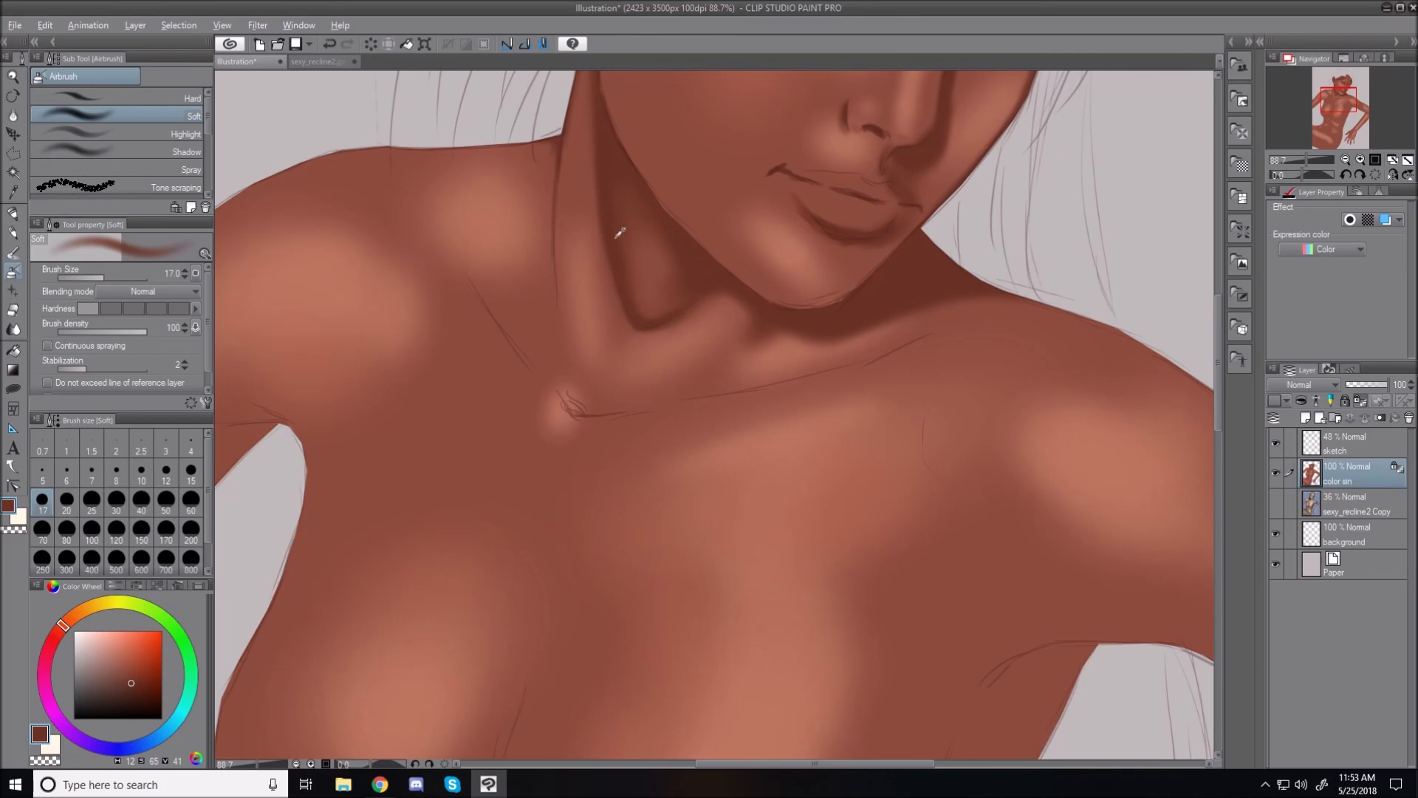
left_click(634, 315, "alt")
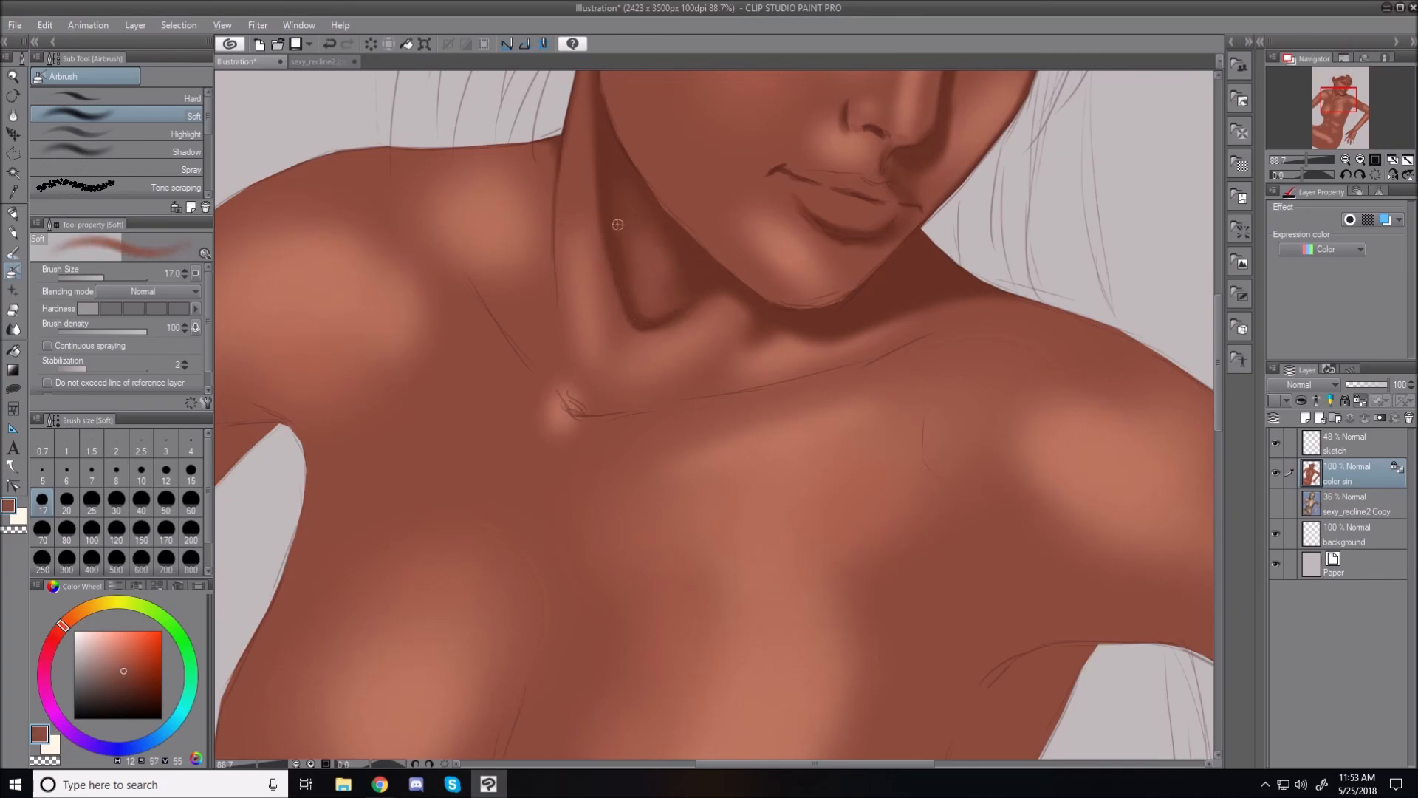
key("bracketright")
key("bracketright")
key("bracketright")
key("bracketright")
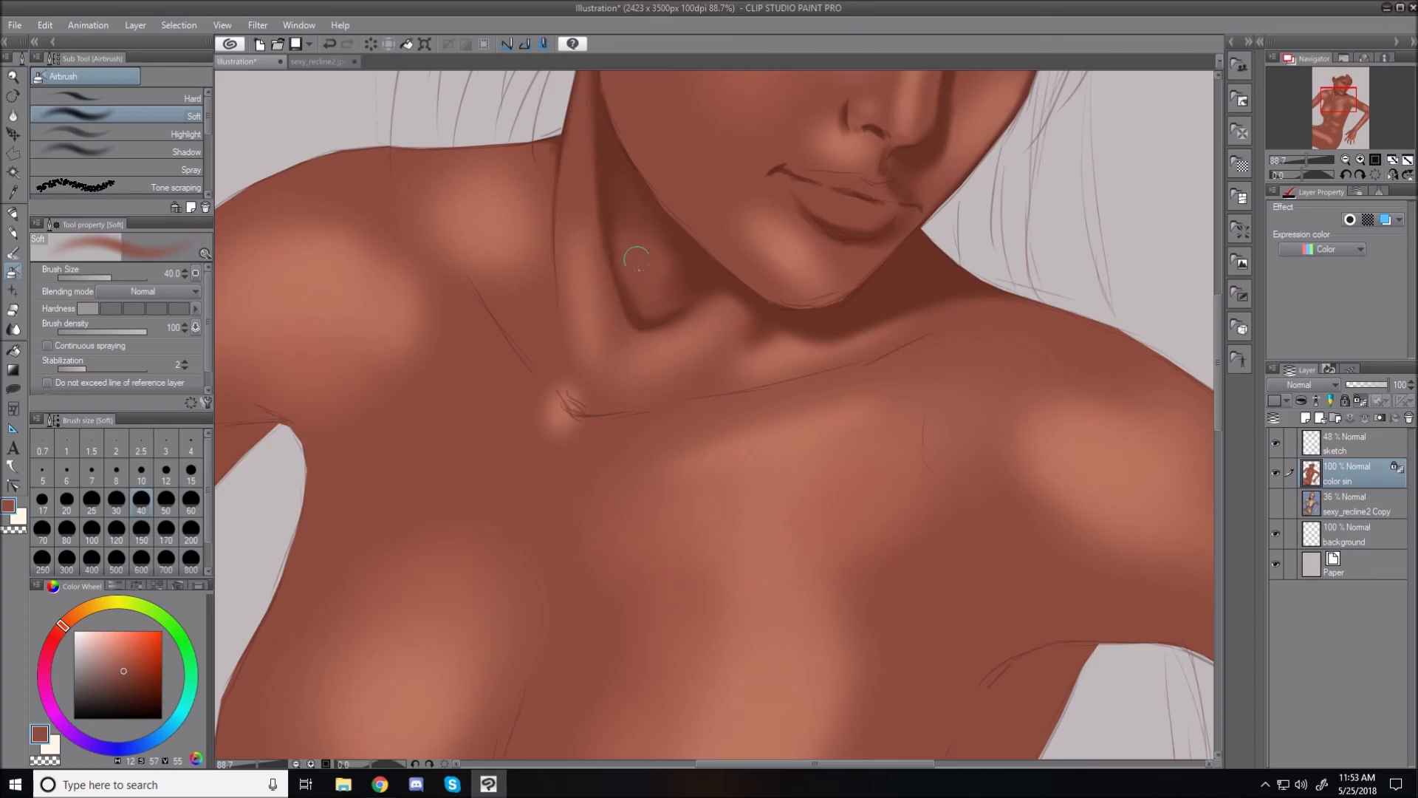
key("bracketright")
key("bracketright")
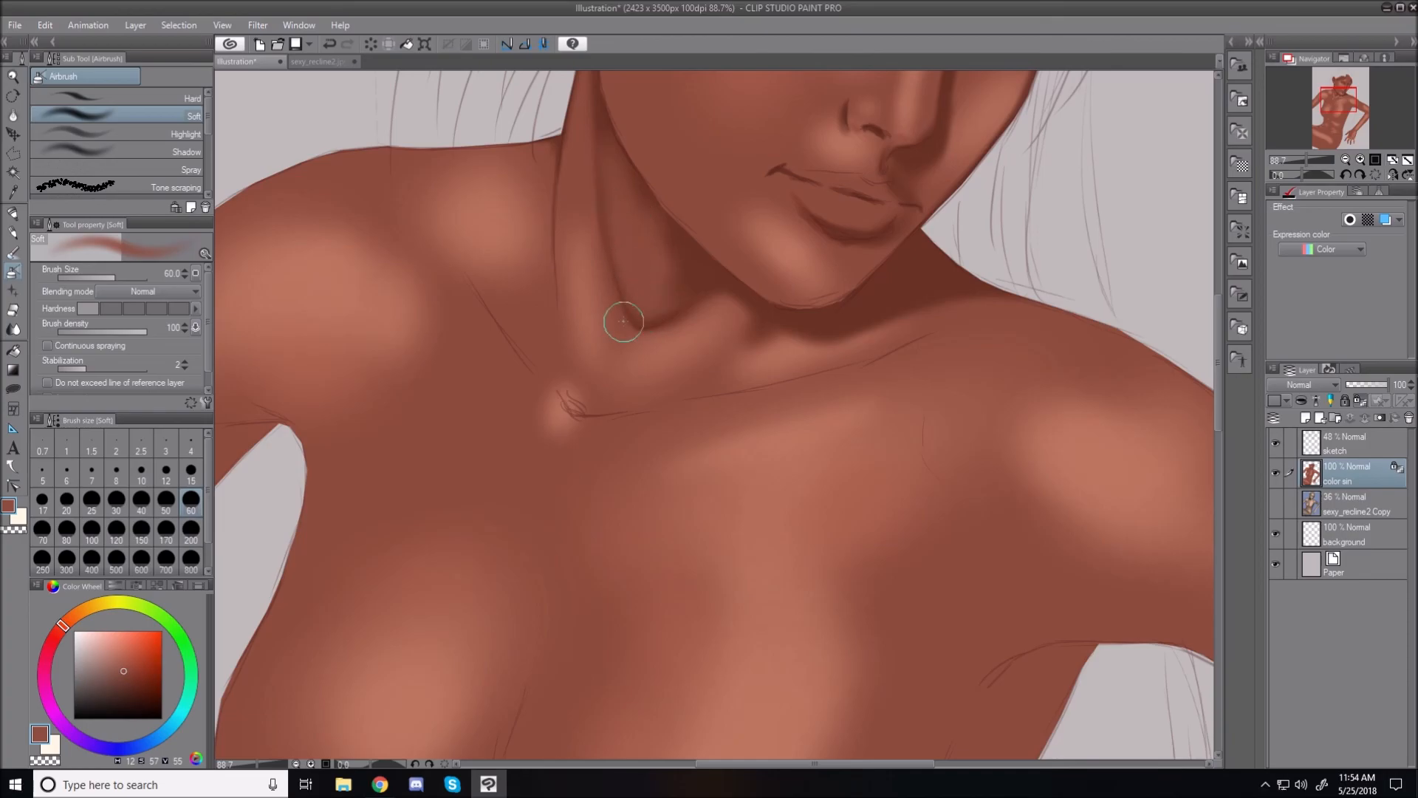
key("ctrl+0")
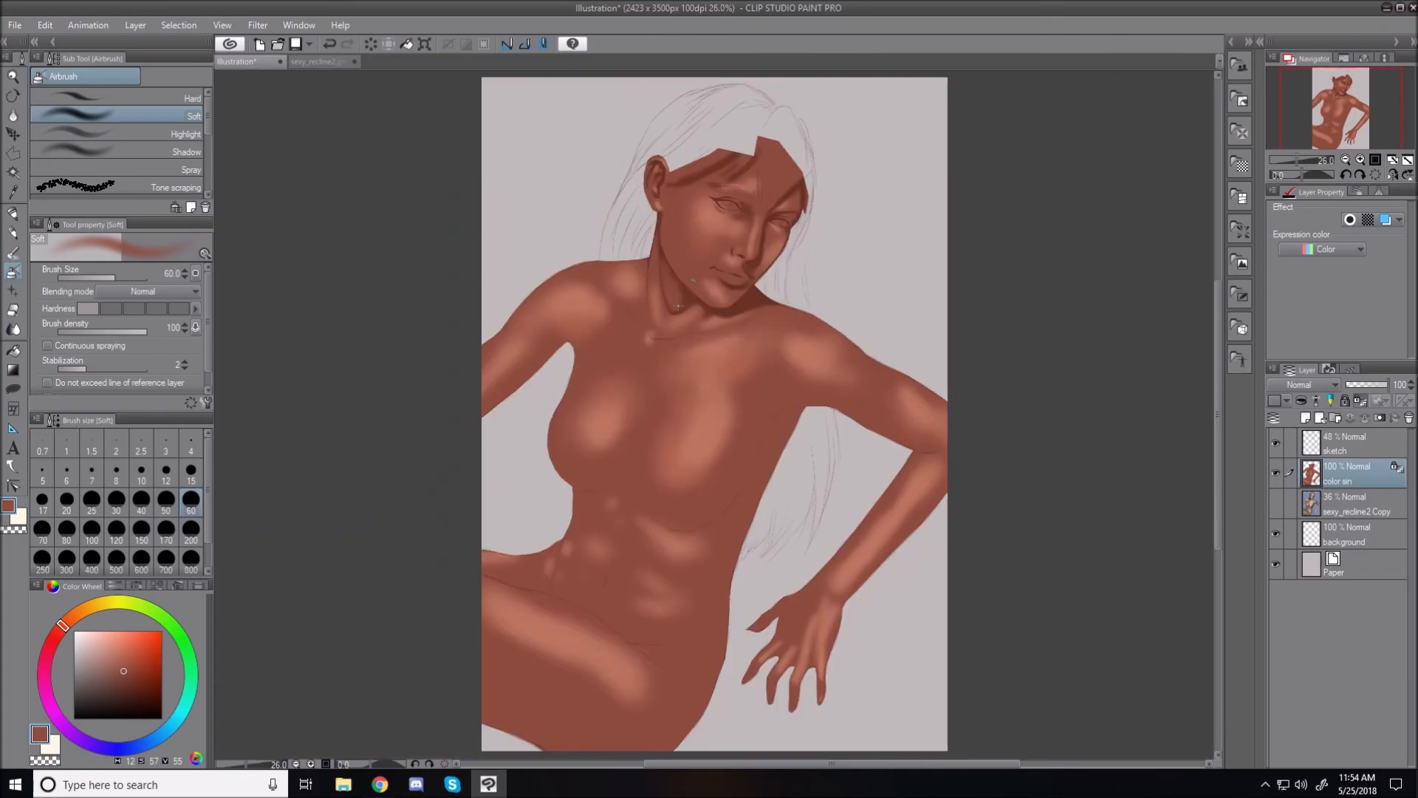
scroll(664, 291, "up", 3)
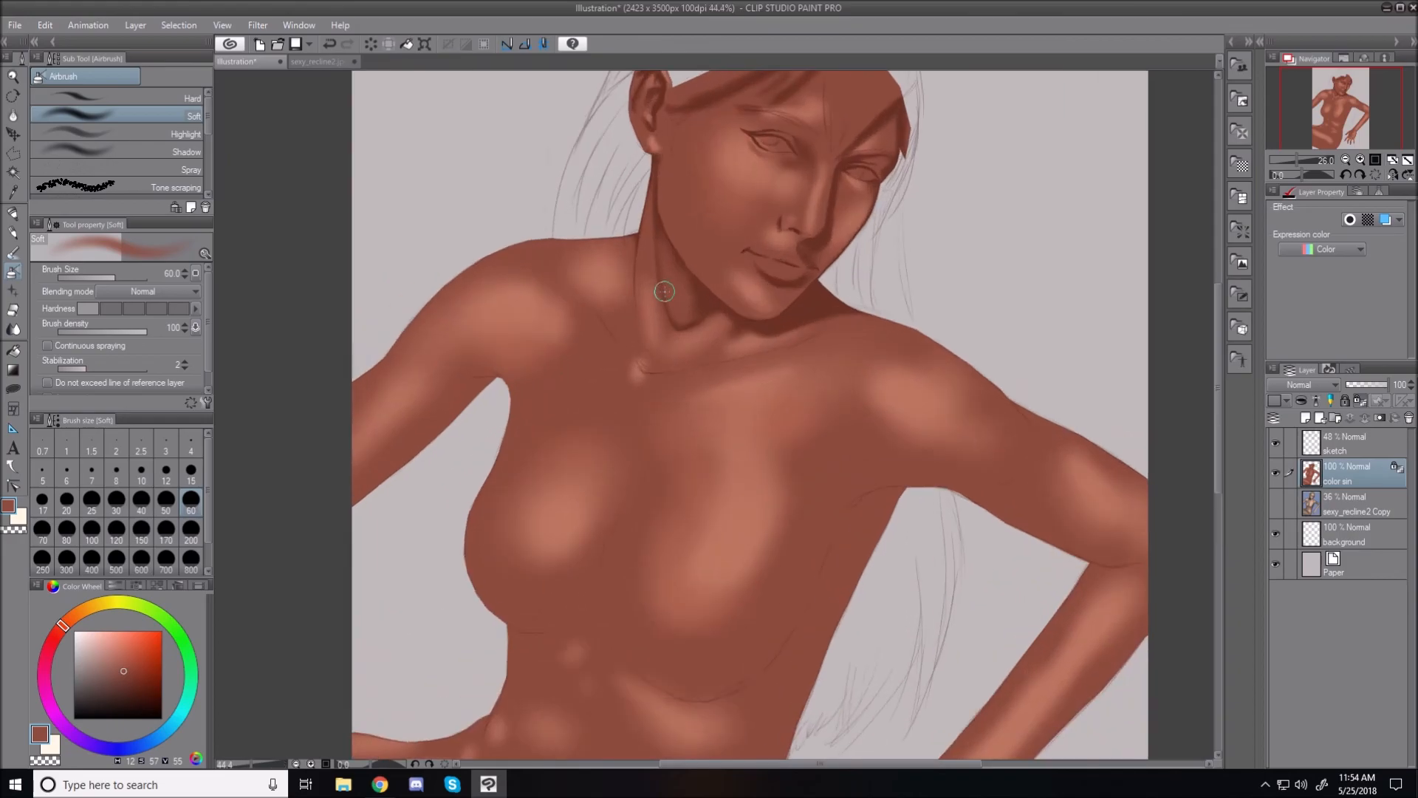
scroll(664, 291, "up", 1)
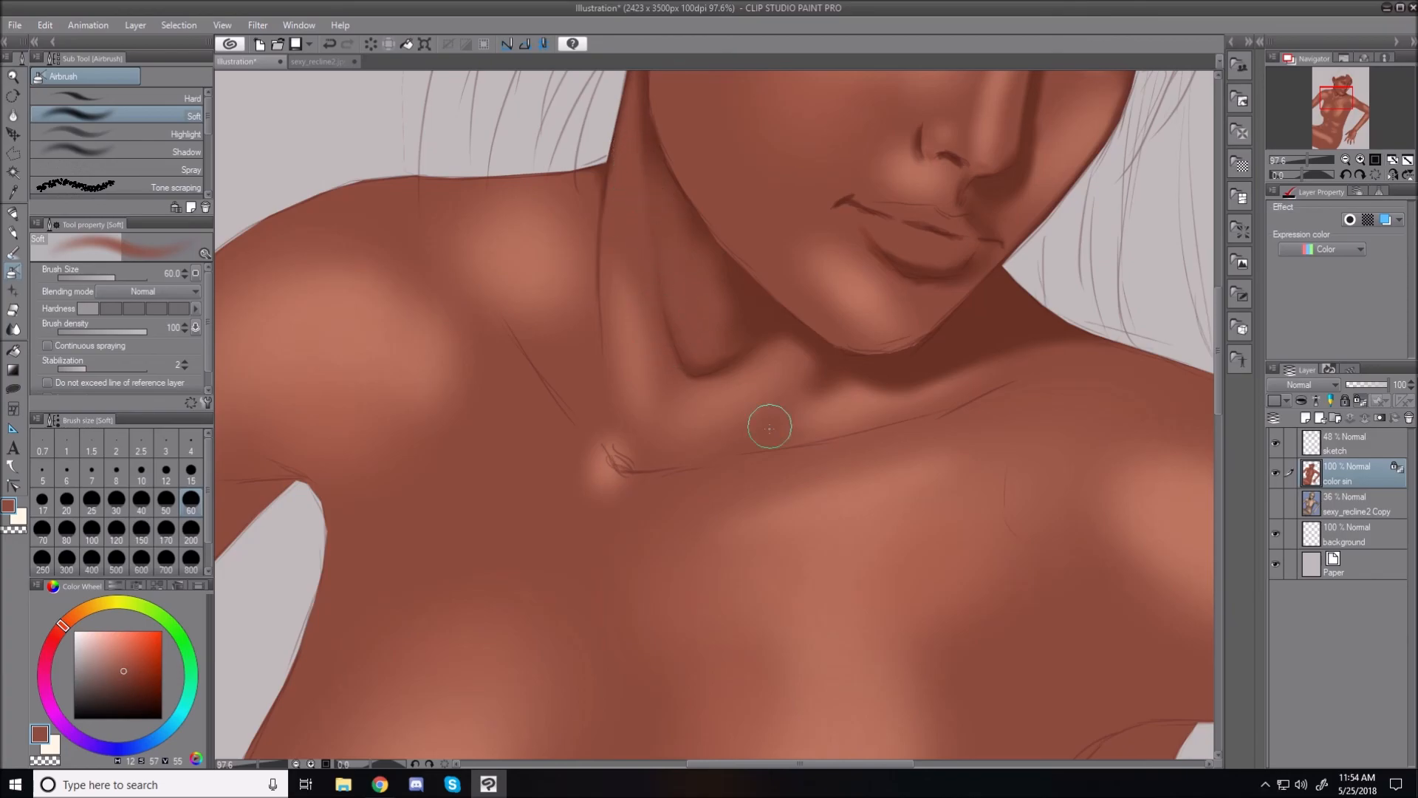
key("ctrl+0")
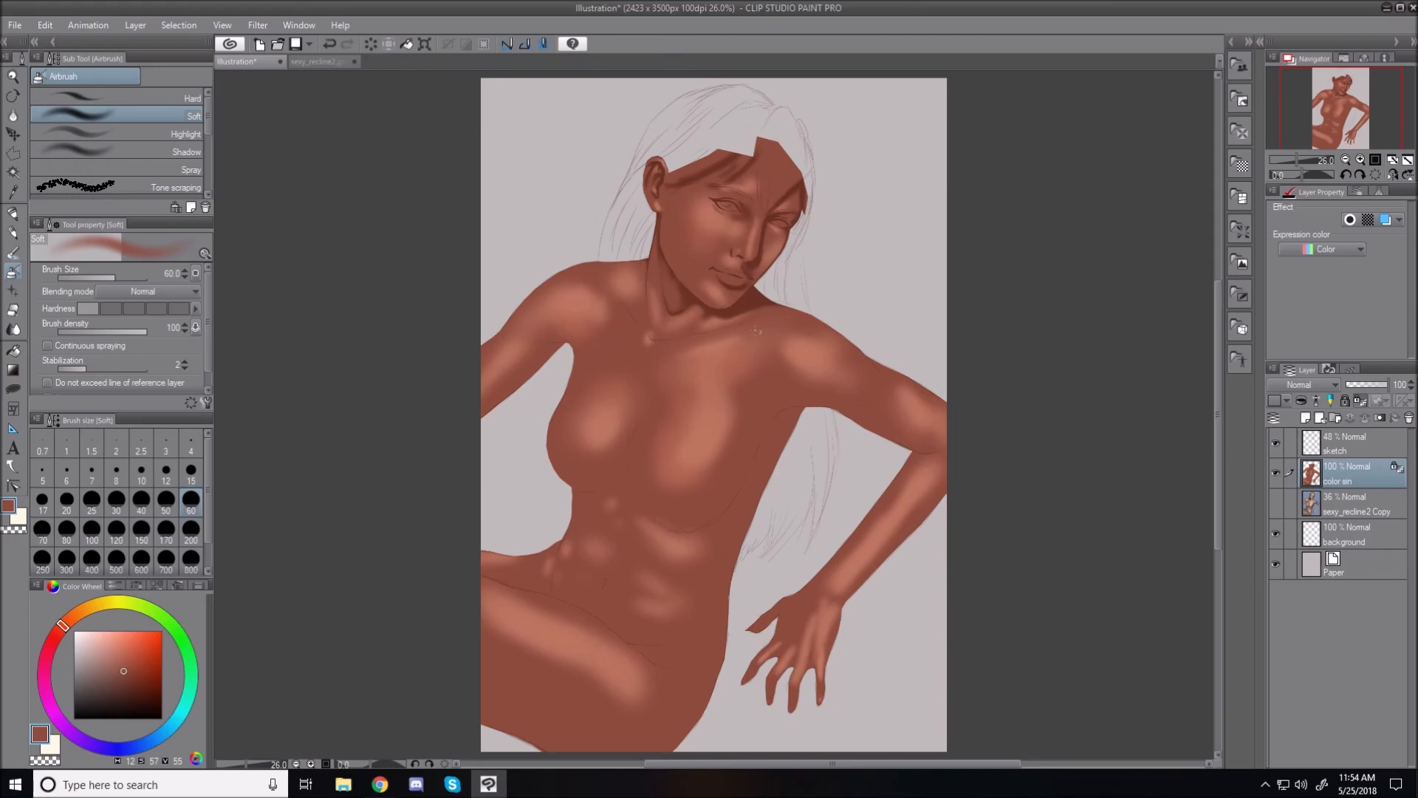
scroll(746, 270, "up", 2)
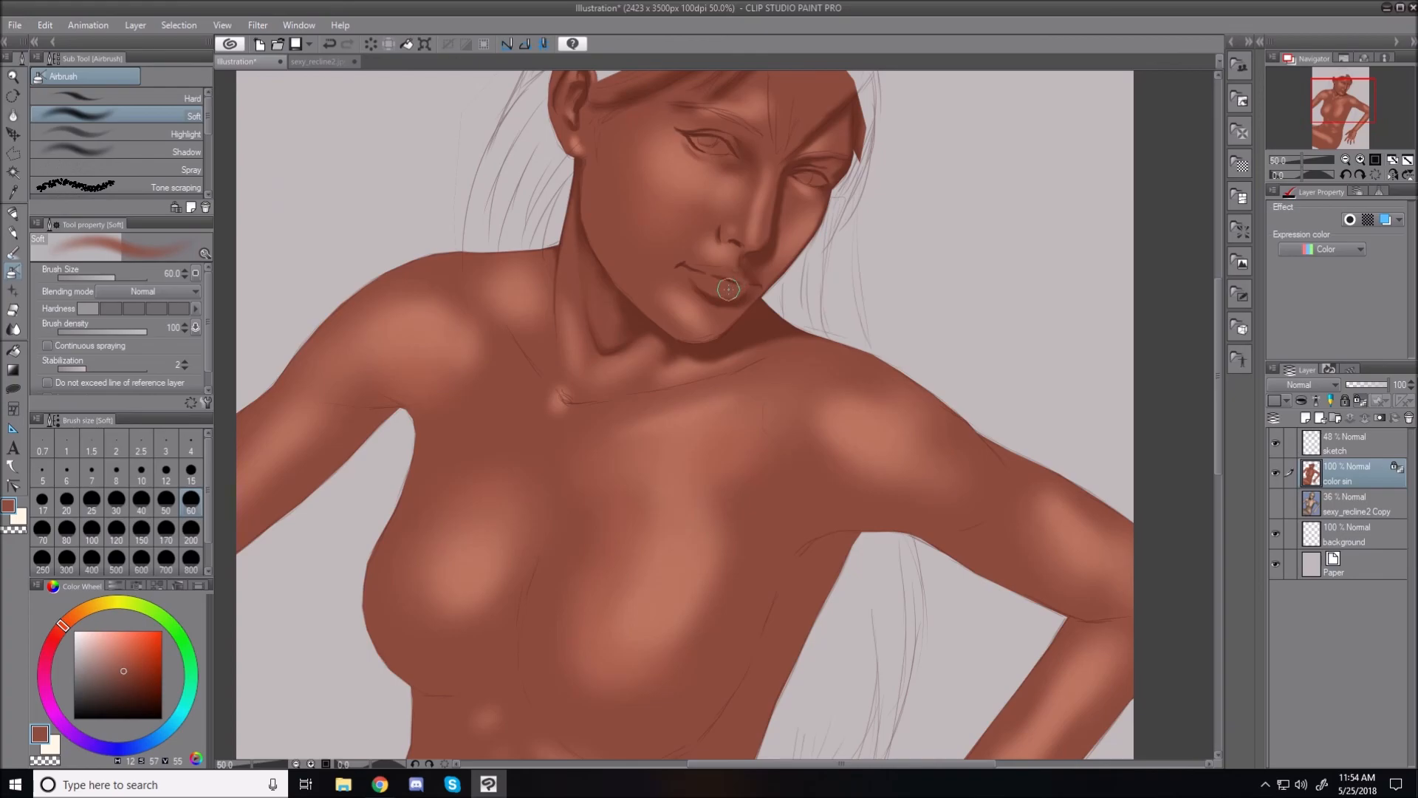
scroll(729, 289, "down", 1)
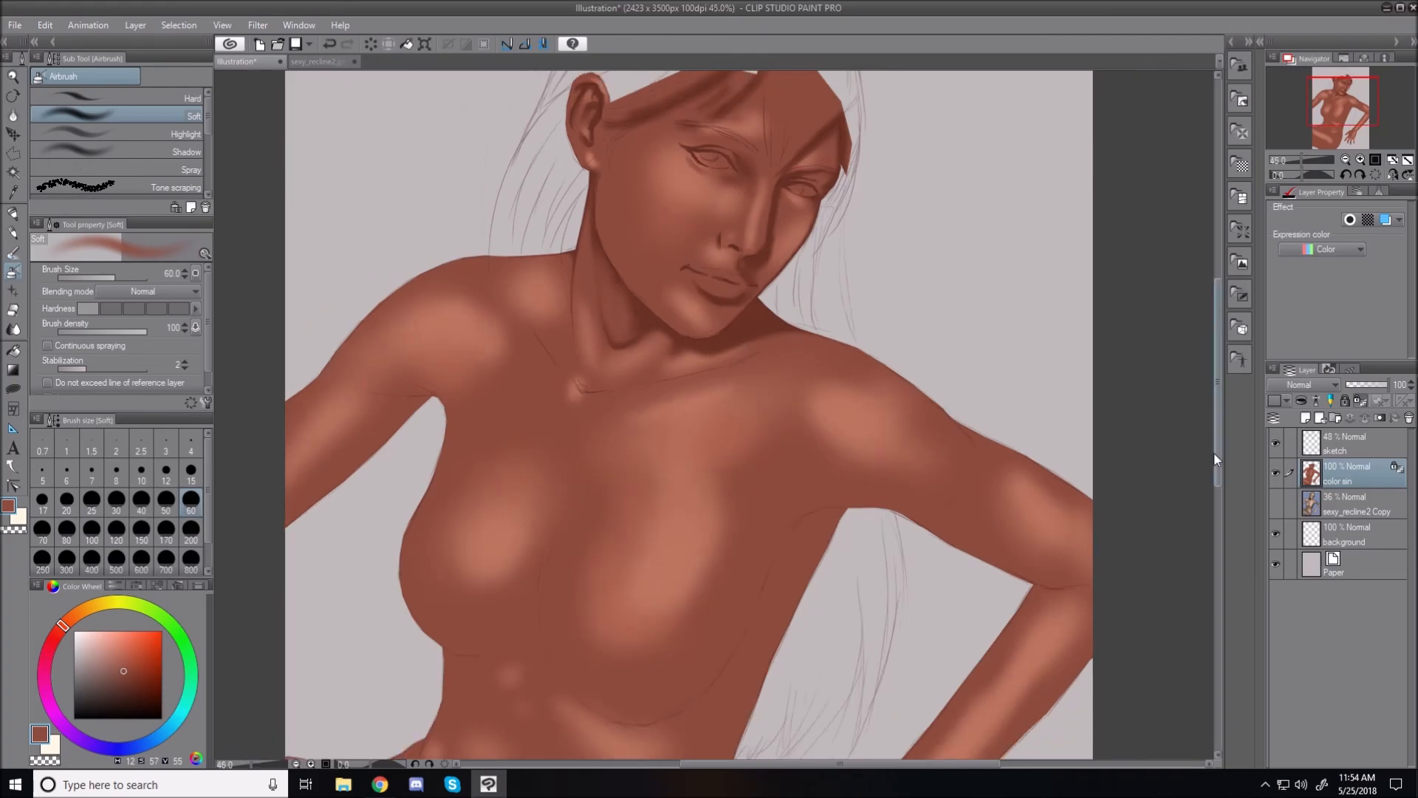
Step: Sample dark brown beside the jaw and deepen the shading around the earlobe and adjoining neck edge with brush sizes 12 and 20
scroll(1219, 463, "up", 3)
scroll(789, 290, "up", 2)
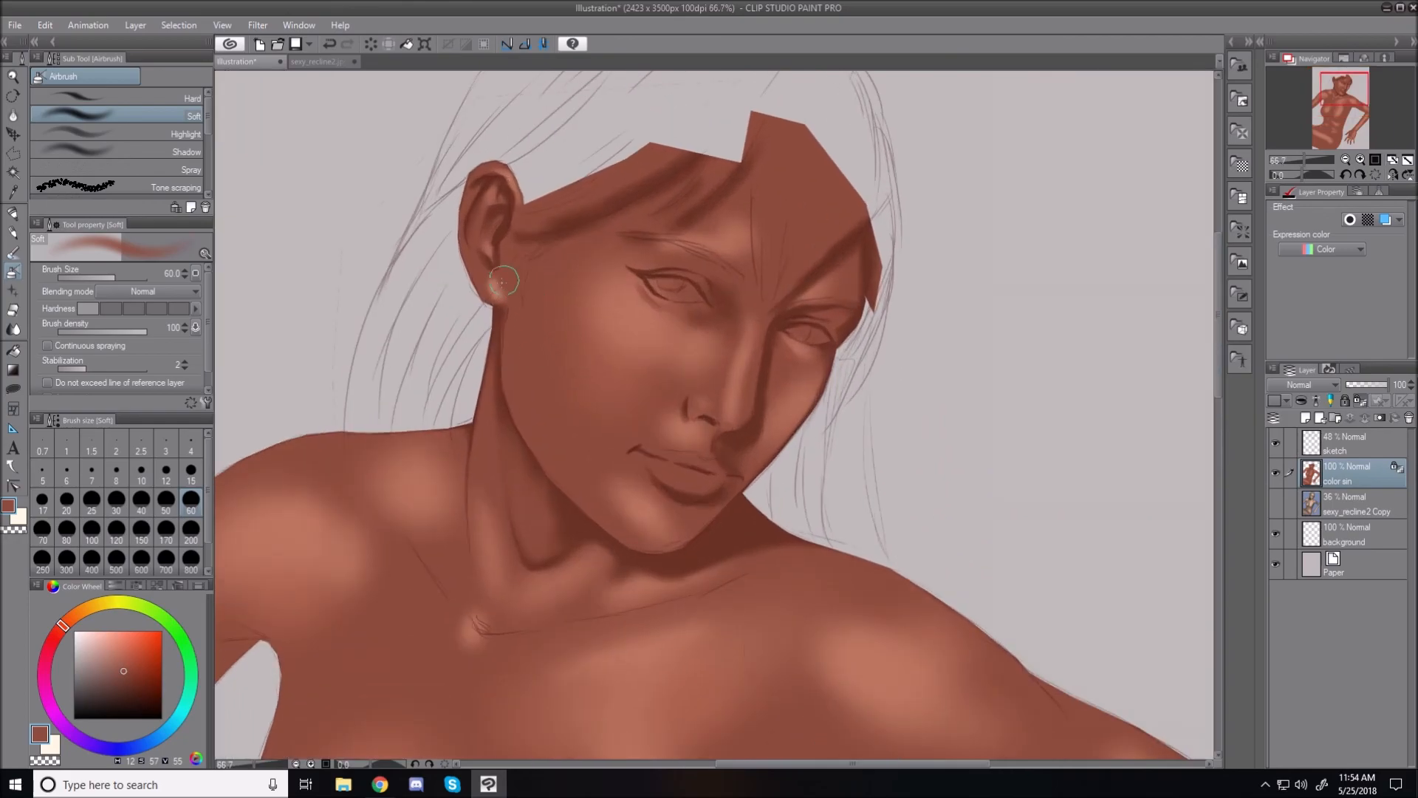
left_click(511, 325, "alt")
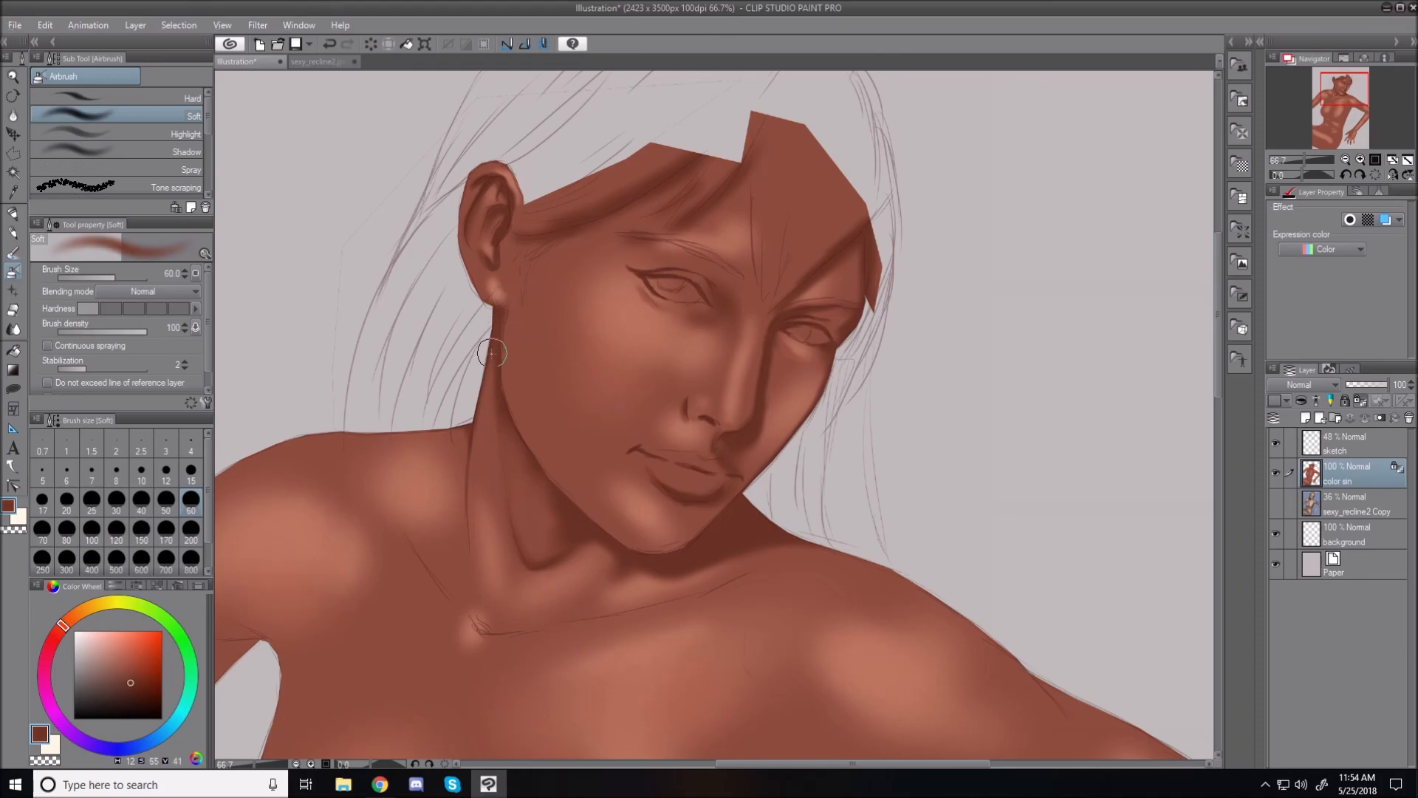
key("bracketleft")
key("bracketleft")
key("bracketleft")
key("bracketleft")
key("bracketleft")
key("bracketleft")
key("bracketleft")
key("bracketleft")
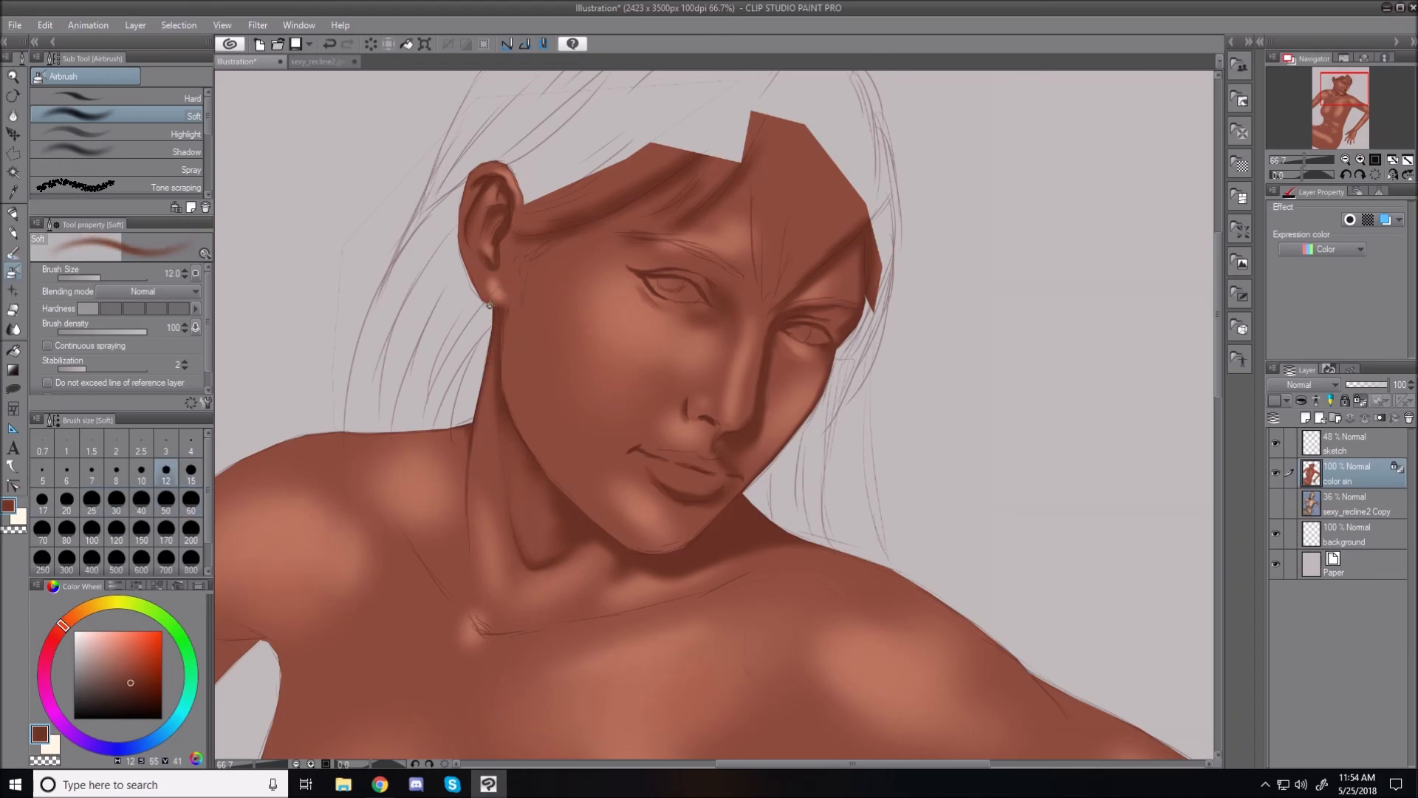
key("bracketright")
key("bracketright")
key("bracketright")
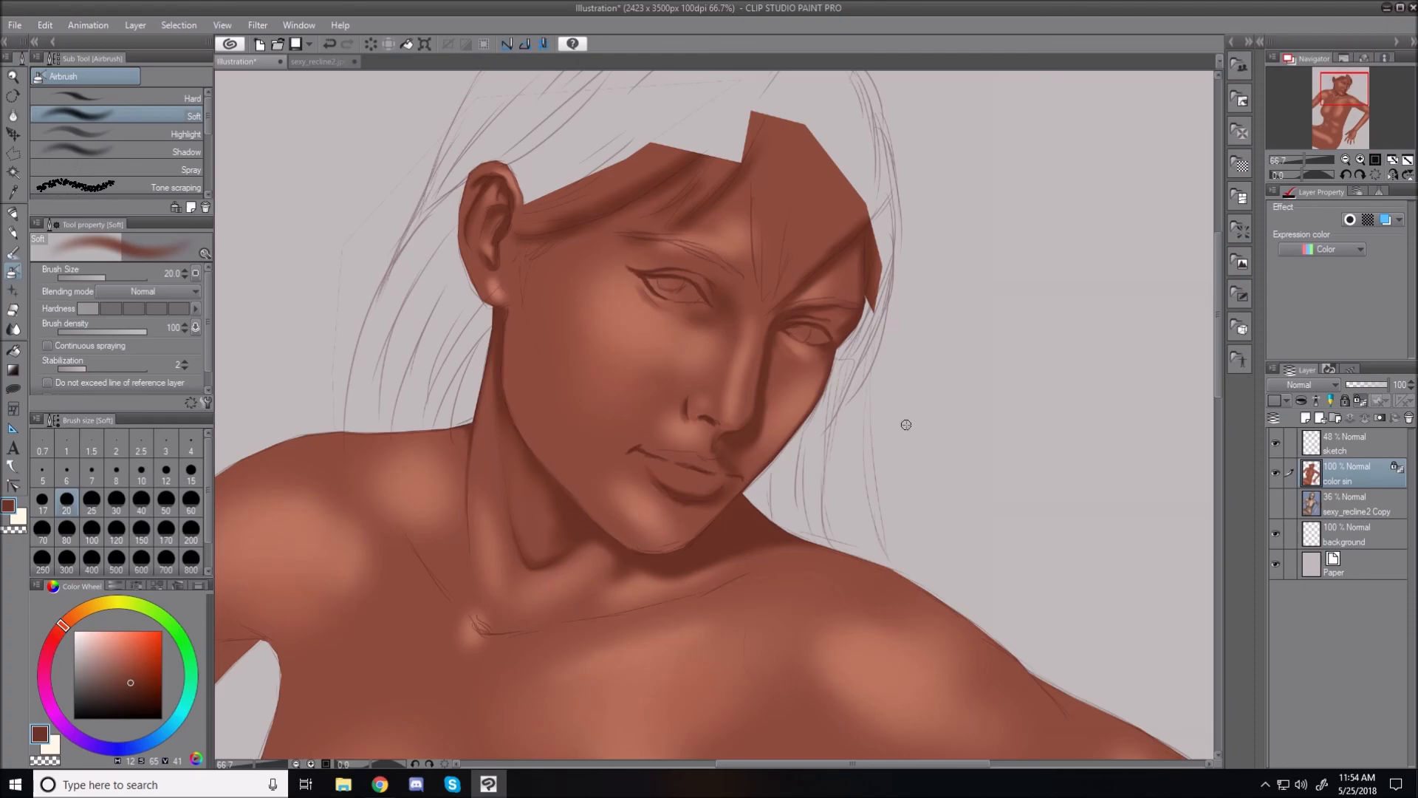
Step: Refine the dark nostril opening and its lower edge with soft airbrush sizes 7 and 2.5
scroll(762, 394, "up", 4)
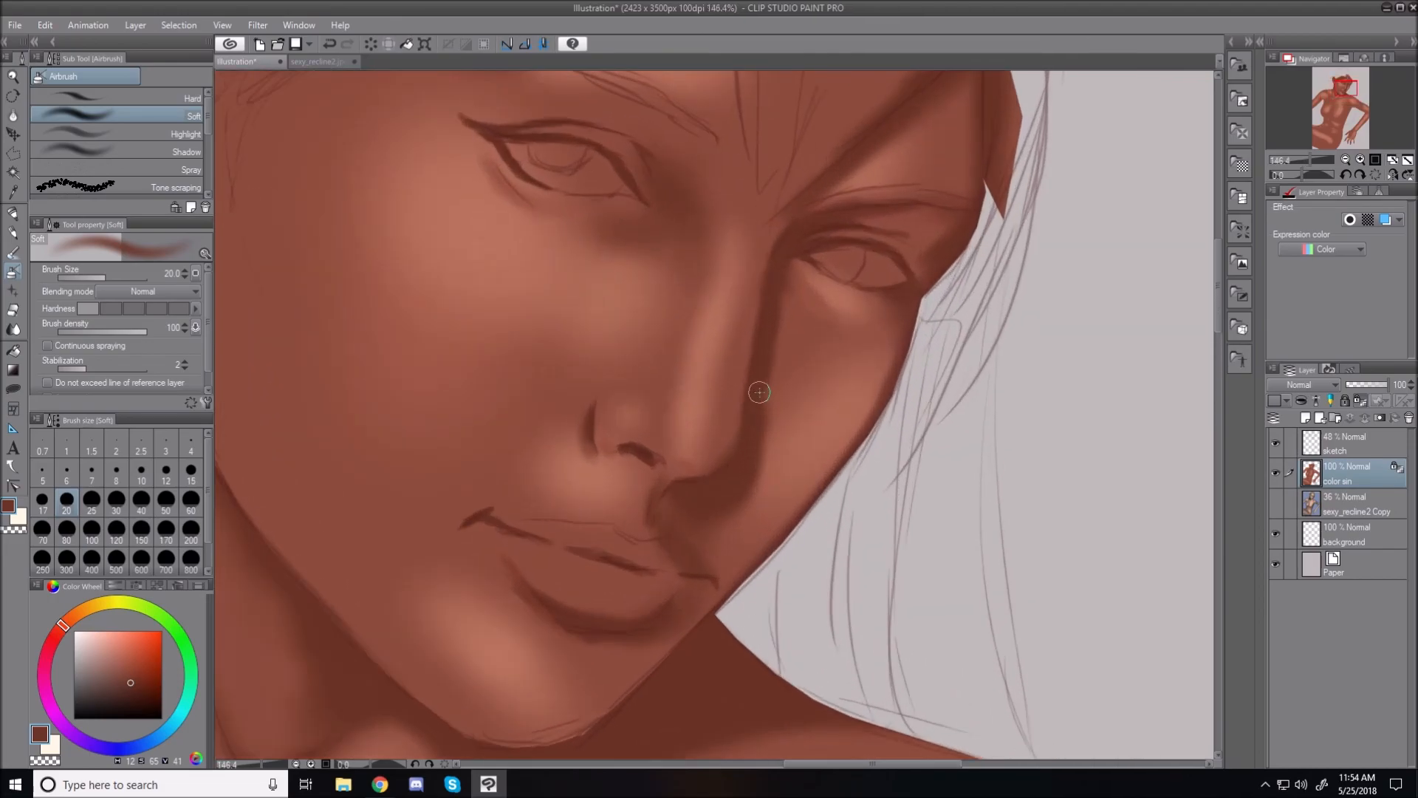
key("bracketleft")
key("bracketleft")
key("bracketleft")
key("bracketleft")
key("bracketleft")
key("bracketleft")
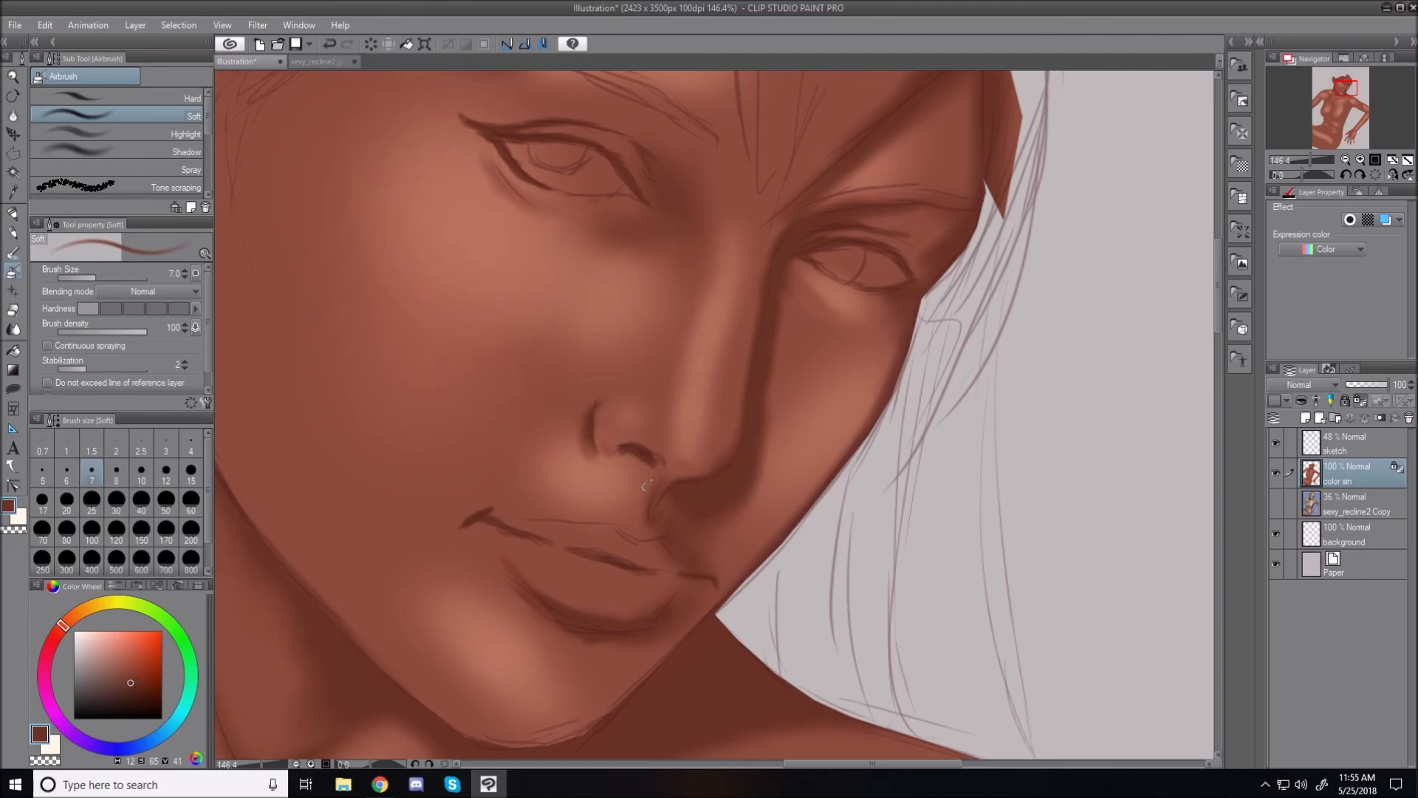
key("bracketleft")
key("bracketleft")
key("bracketleft")
key("bracketleft")
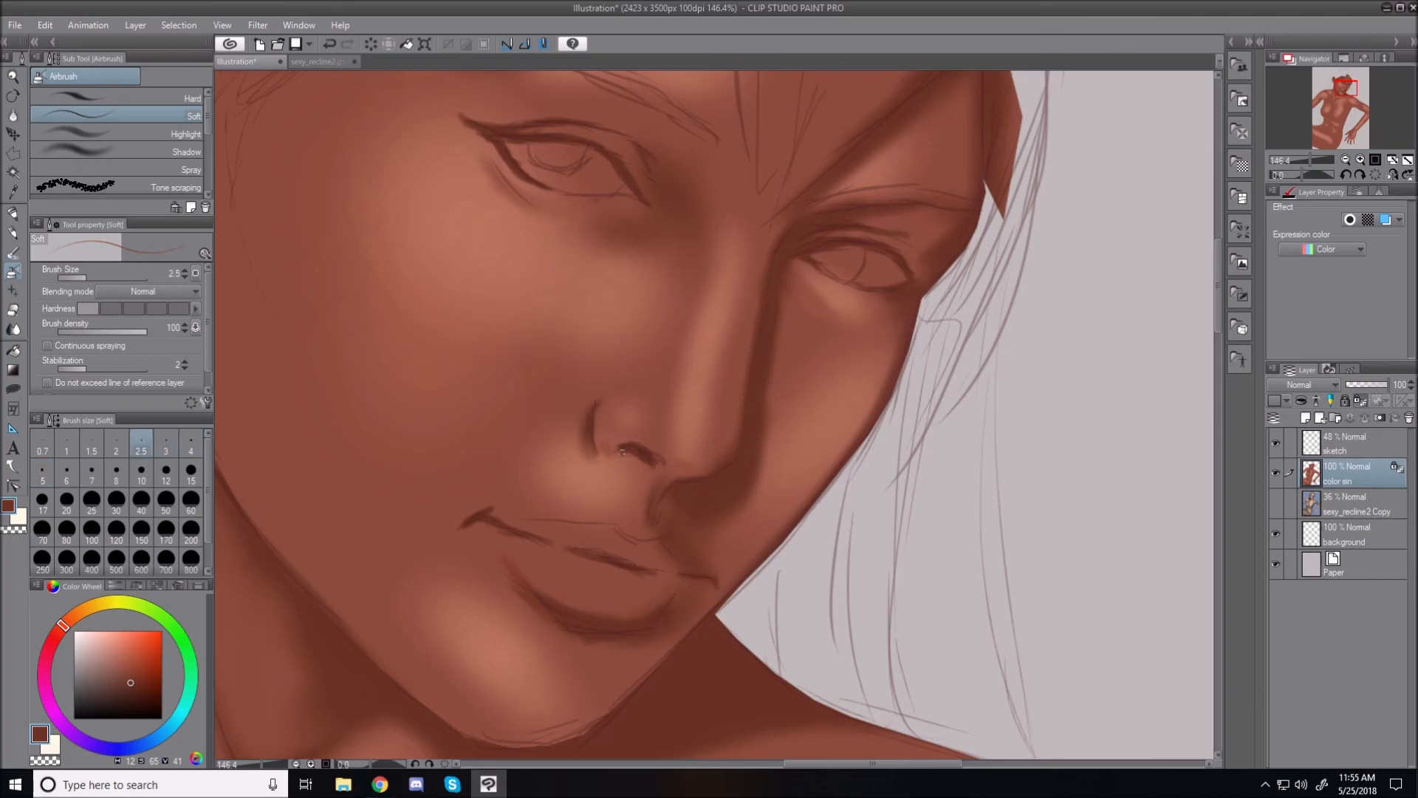
left_click_drag(623, 449, 649, 462)
Step: Shade beneath the nose tip and along the shadowed side of the nose with brush sizes 10 and 7
key("bracketright")
key("bracketright")
key("bracketright")
key("bracketright")
key("bracketright")
key("bracketright")
key("bracketright")
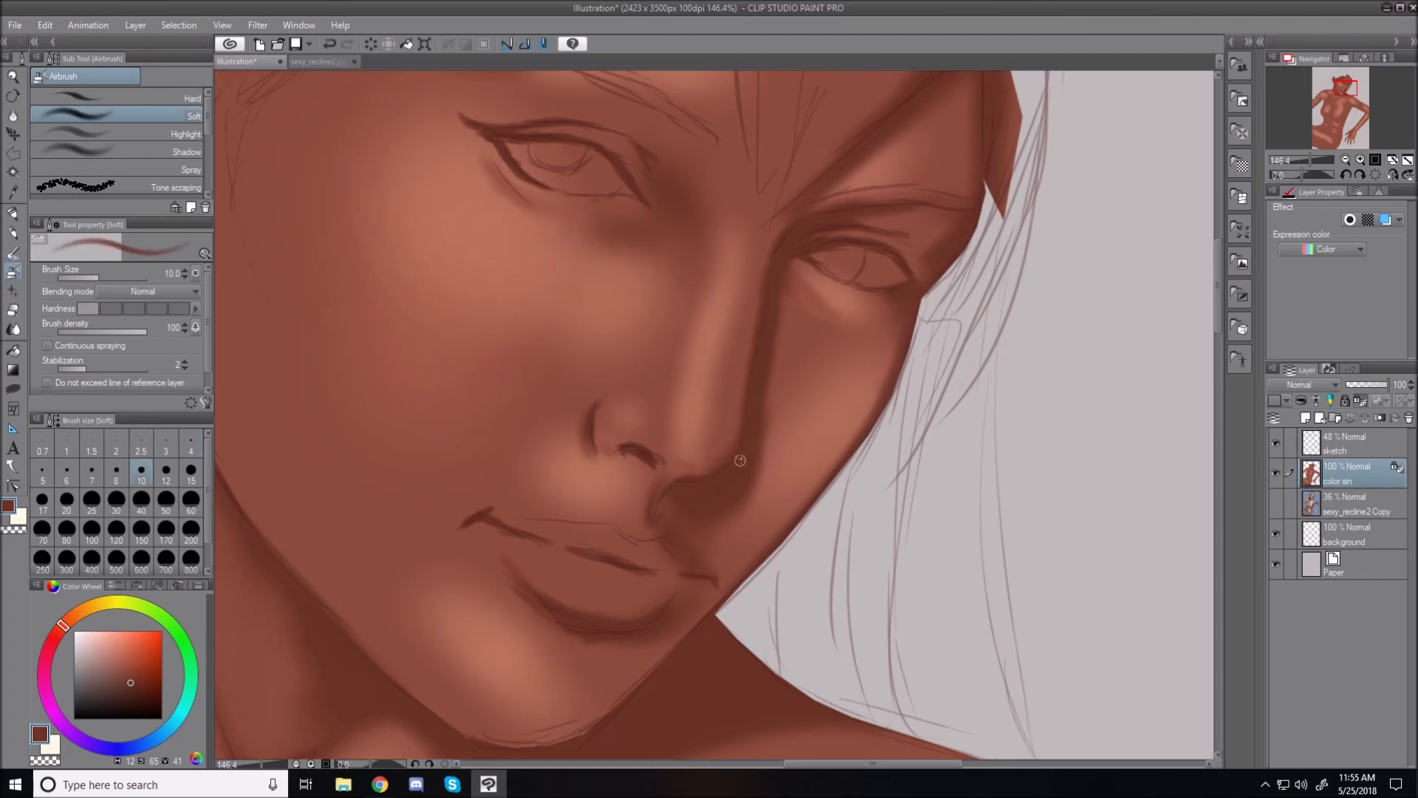
key("bracketleft")
key("bracketleft")
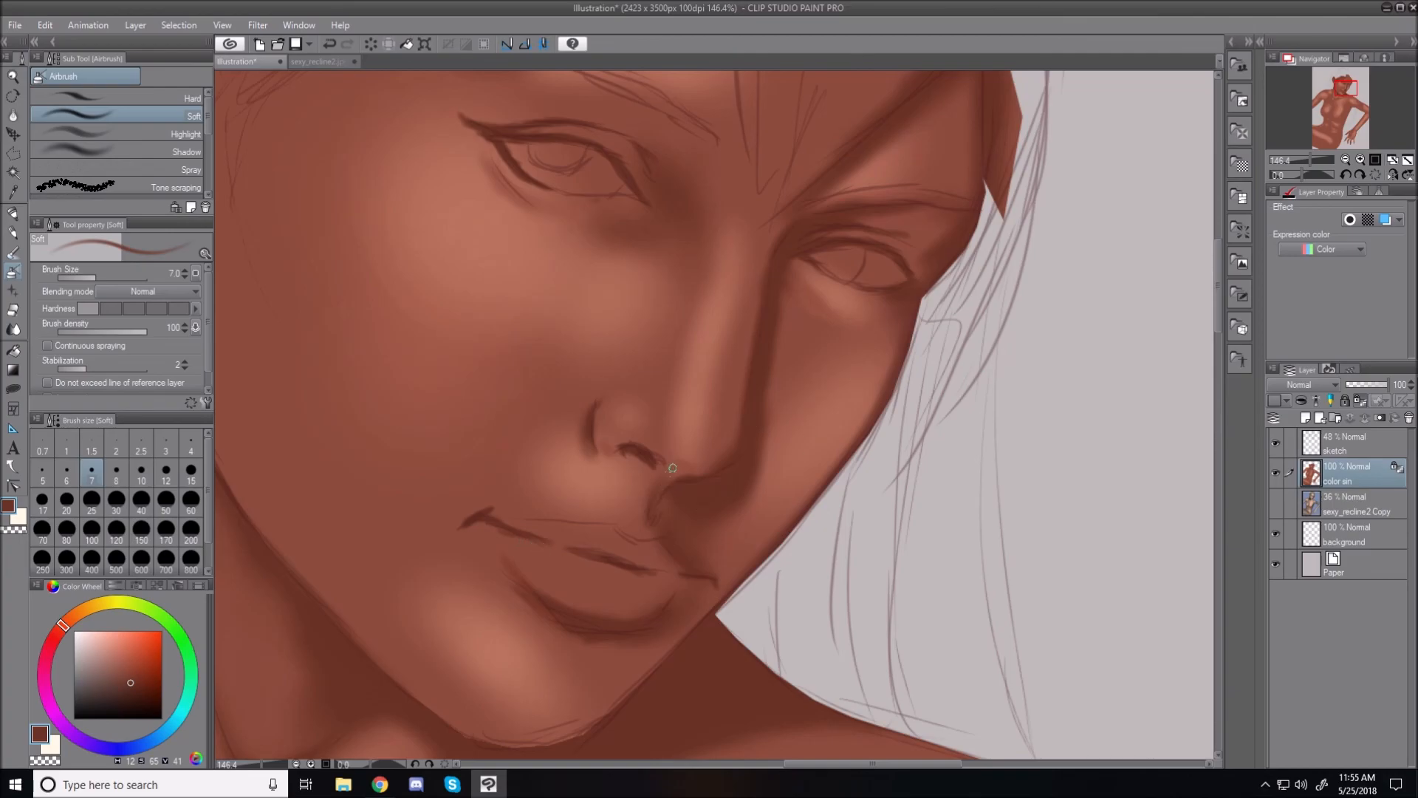
Step: Sample brown from the cheek, adjust it to a richer darker tone and paint the upper lip with brush sizes 7, 10 and 6
left_click(503, 392, "alt")
left_click(131, 668)
left_click(131, 673)
left_click_drag(535, 525, 547, 532)
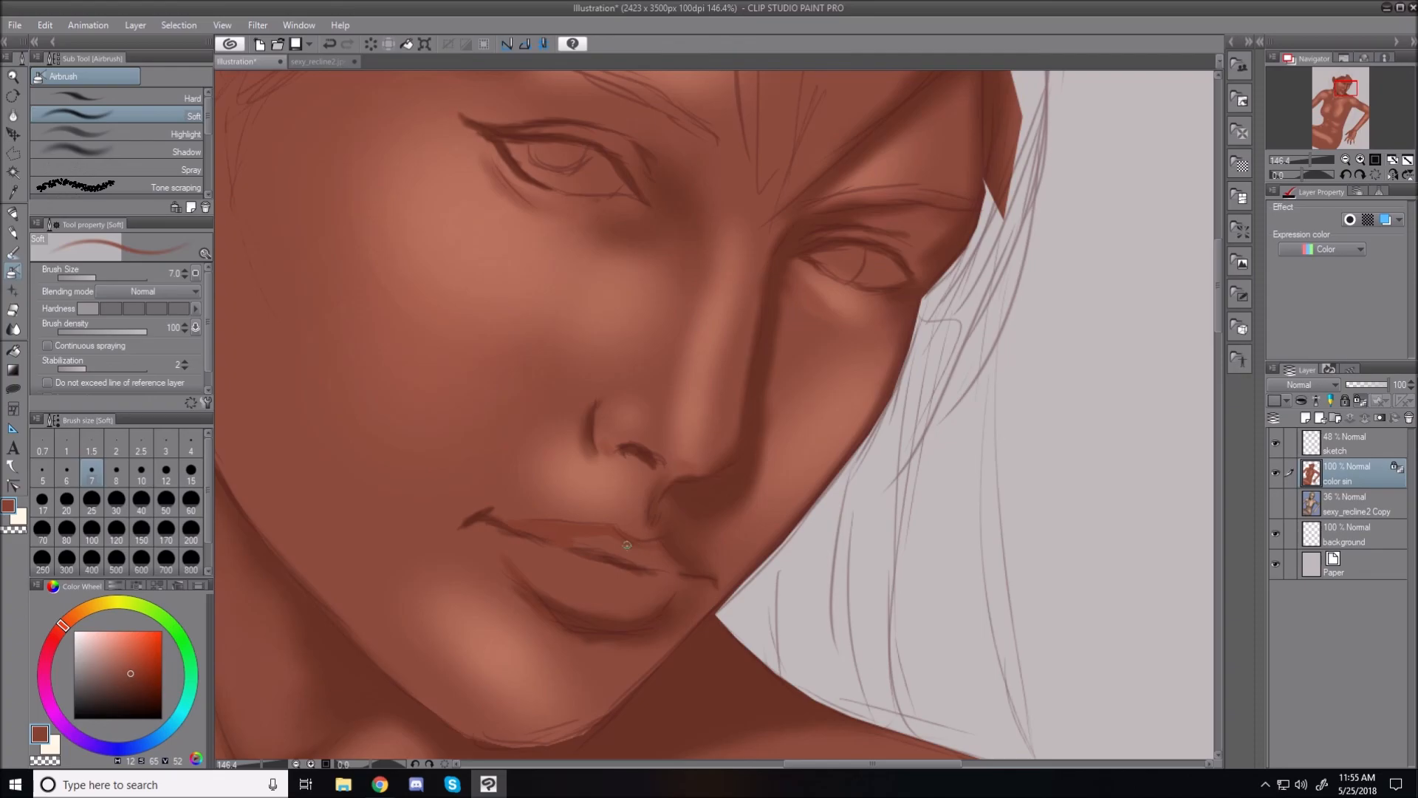
key("bracketright")
key("bracketright")
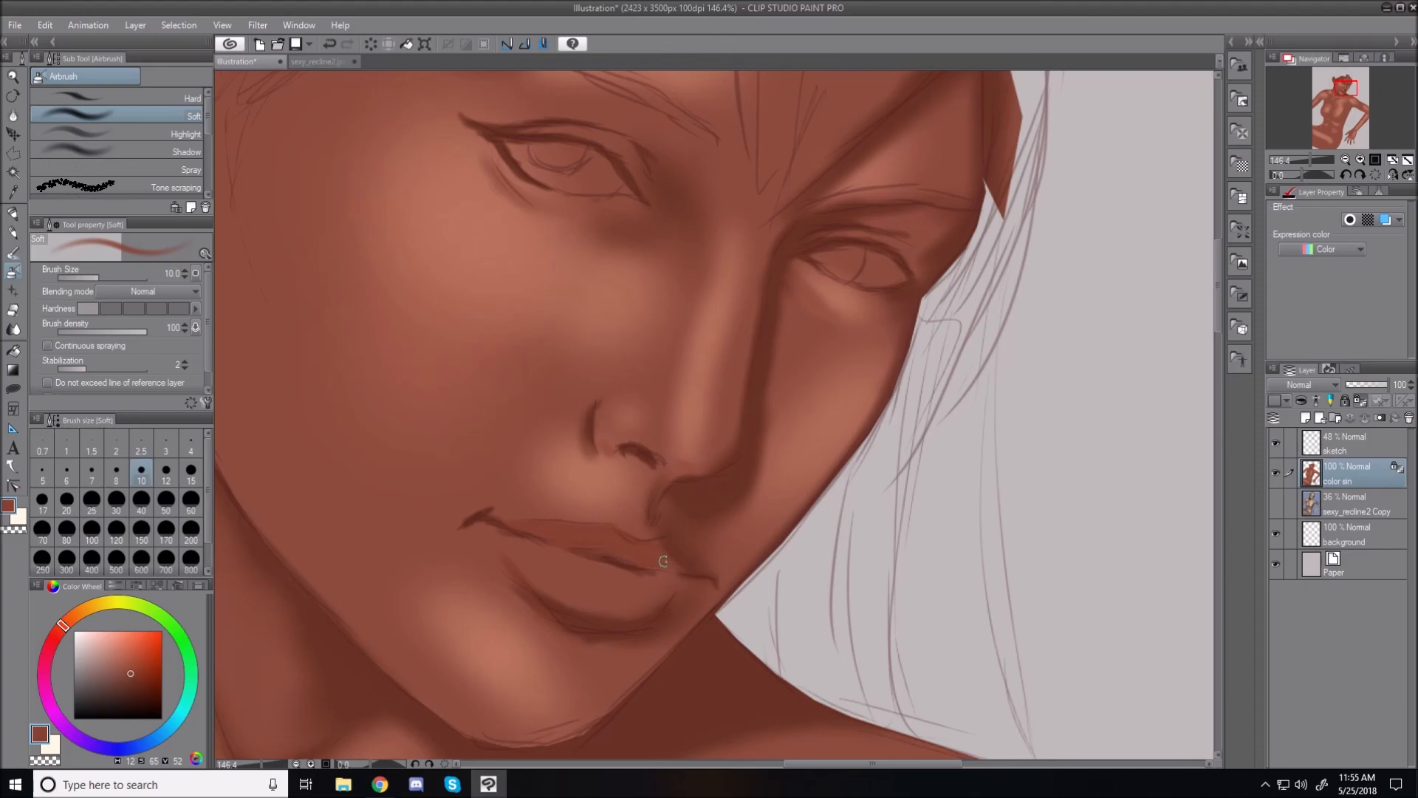
key("bracketleft")
key("bracketleft")
key("bracketleft")
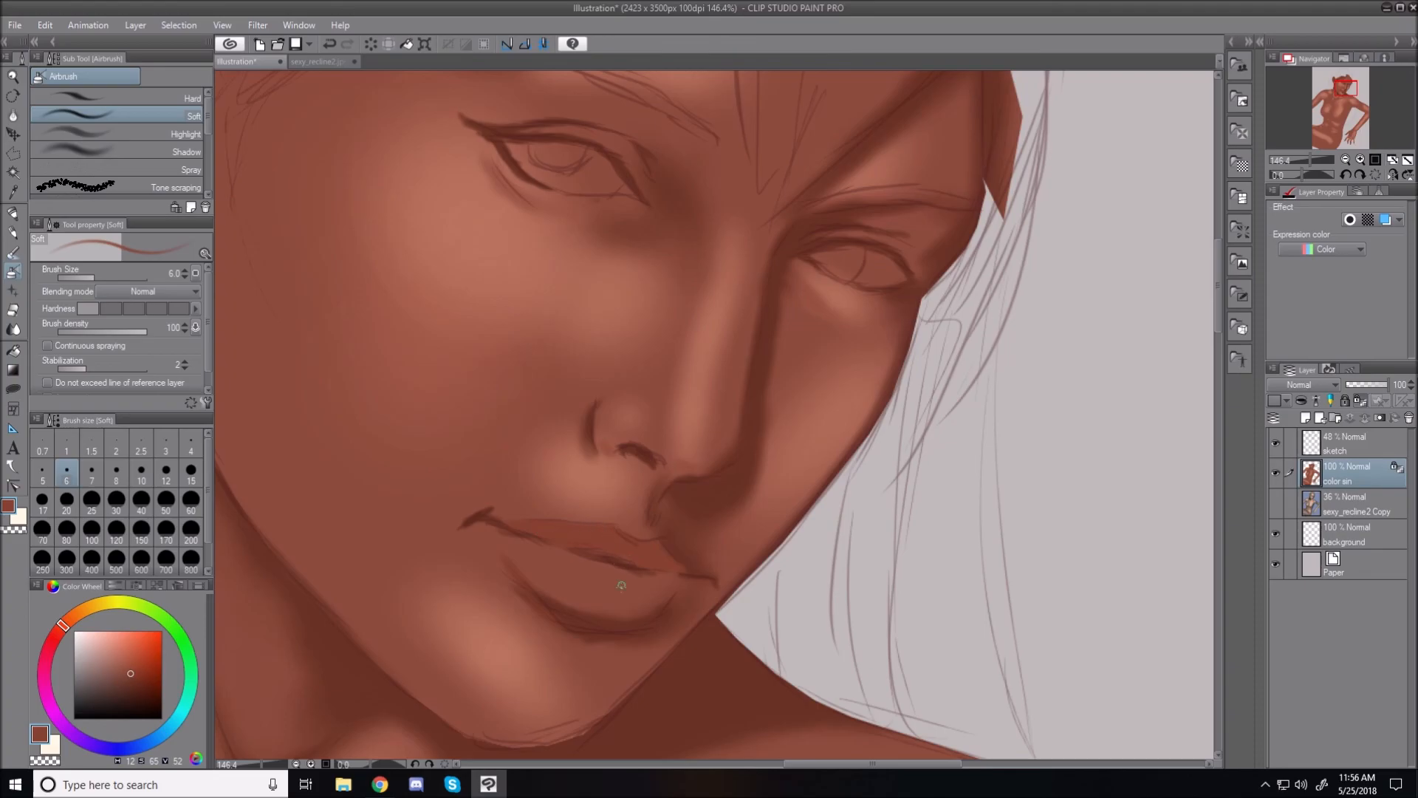
key("ctrl+0")
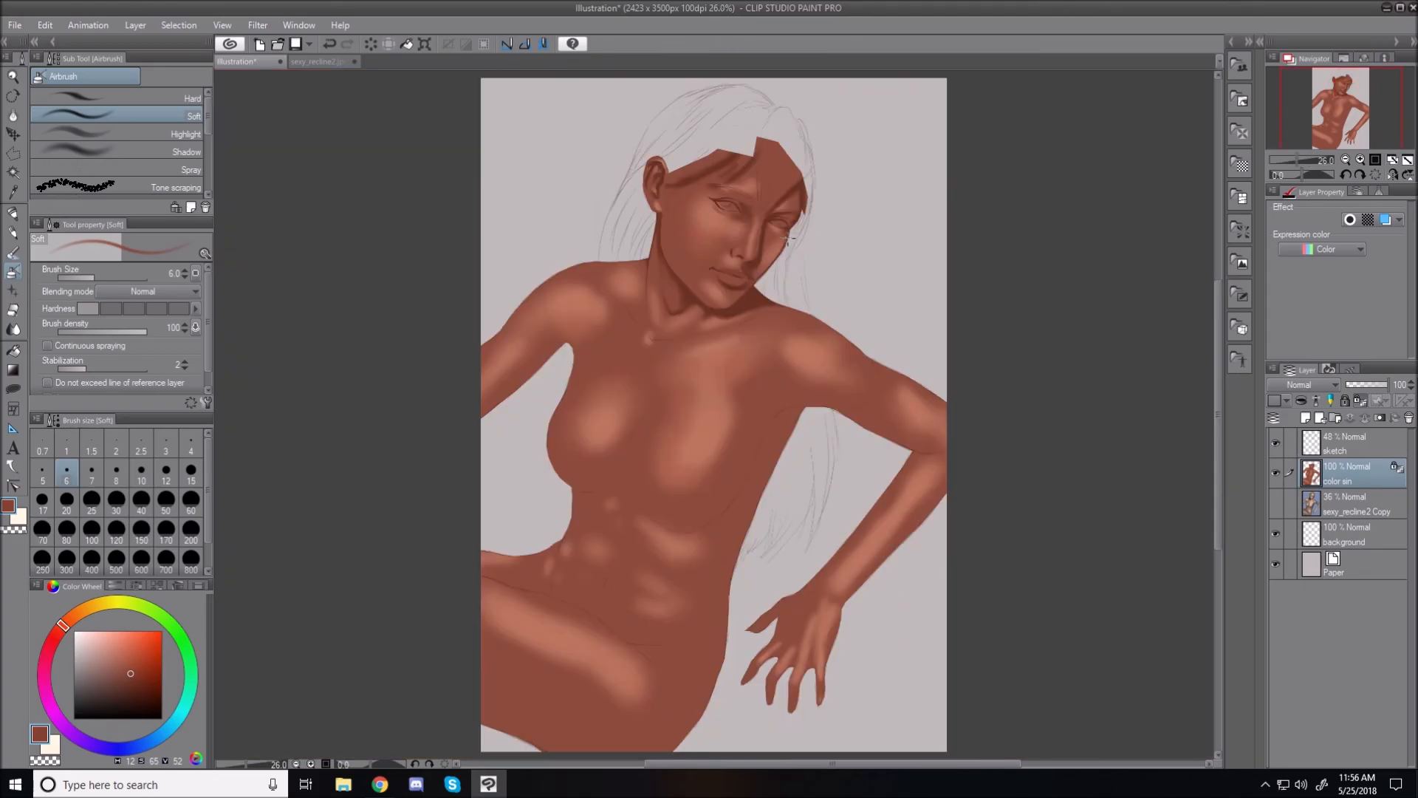
Step: Pick a slightly darker reddish brown and shade the lower lip, using brush size 12 along its lower edge and 20 across its body
scroll(788, 239, "up", 6)
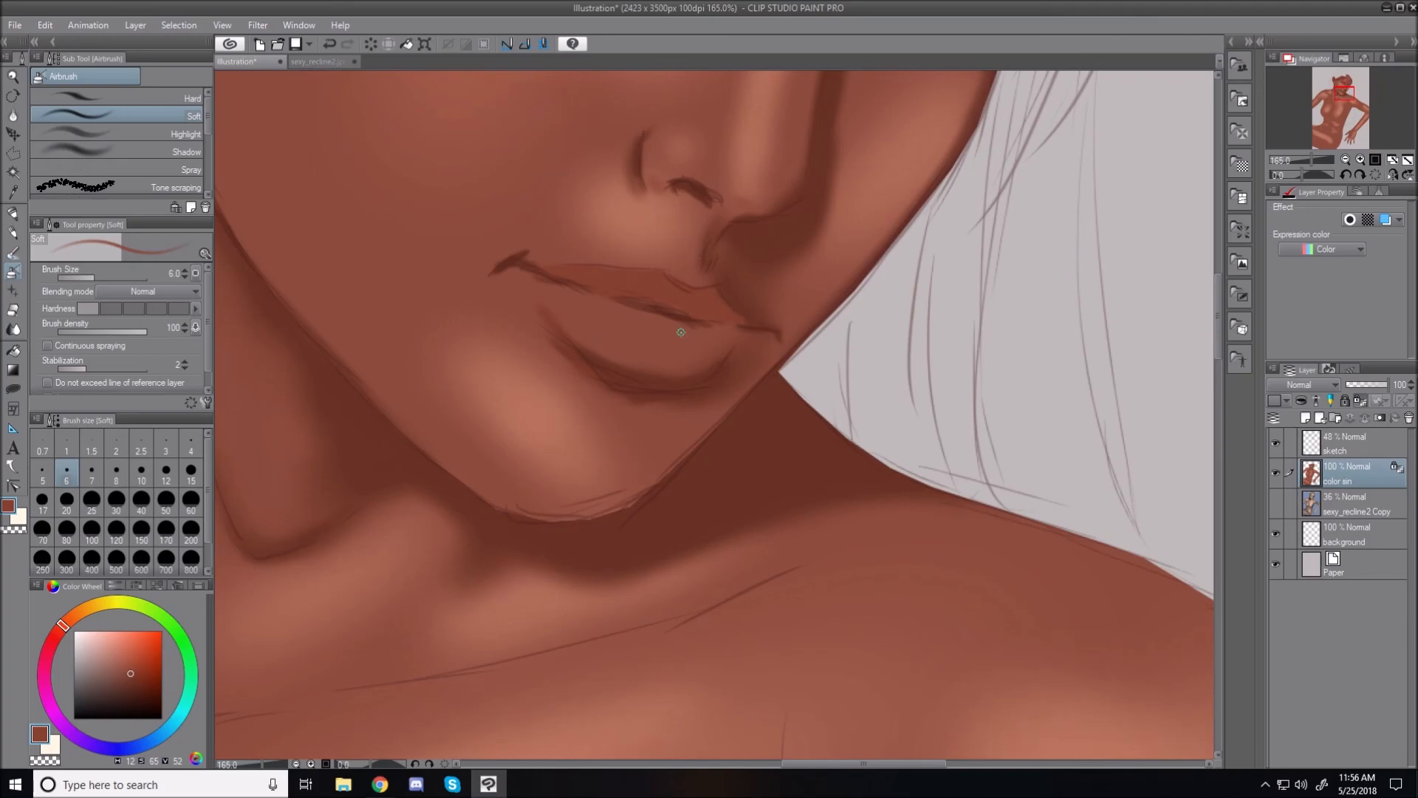
left_click(134, 677)
key("bracketright")
key("bracketright")
key("bracketright")
key("bracketright")
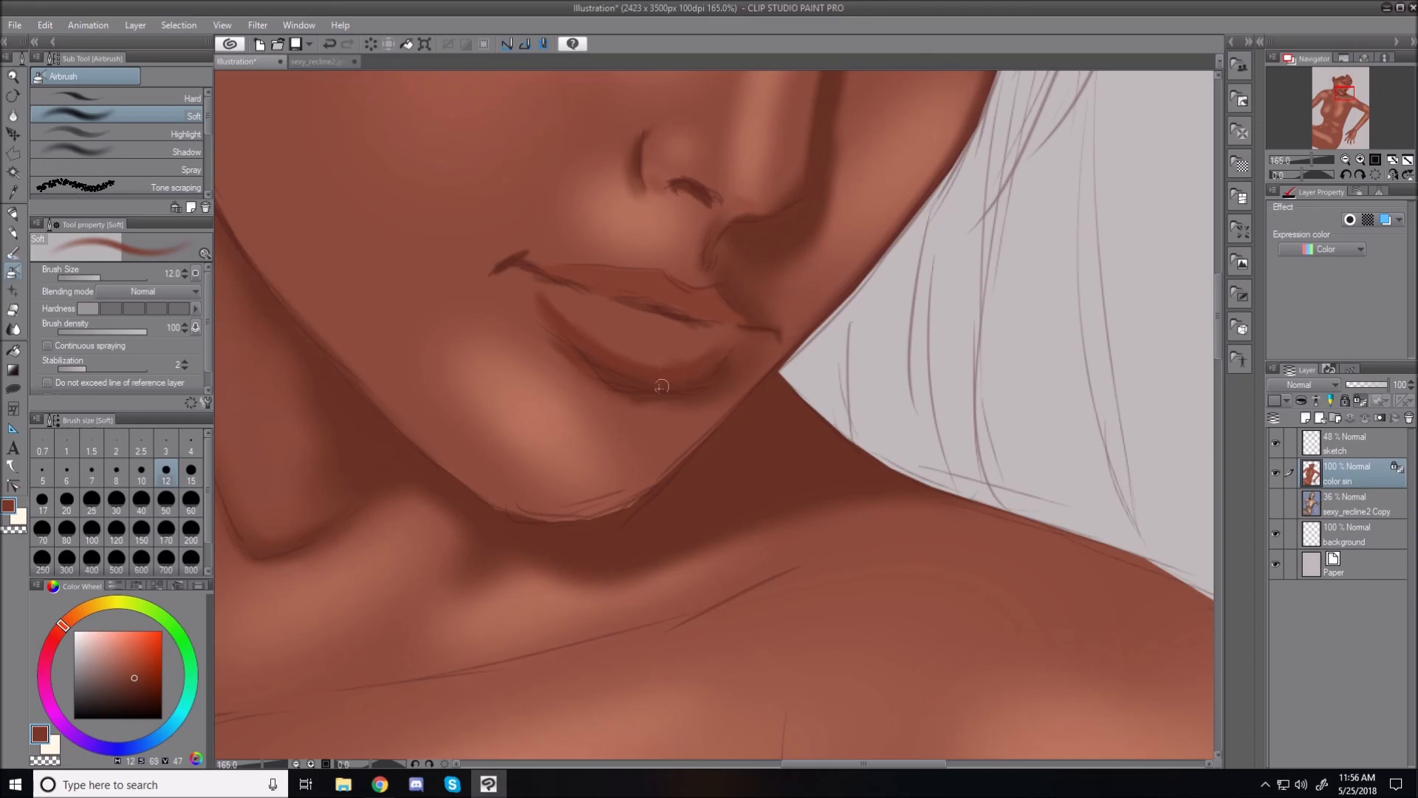
key("bracketright")
key("bracketright")
key("bracketright")
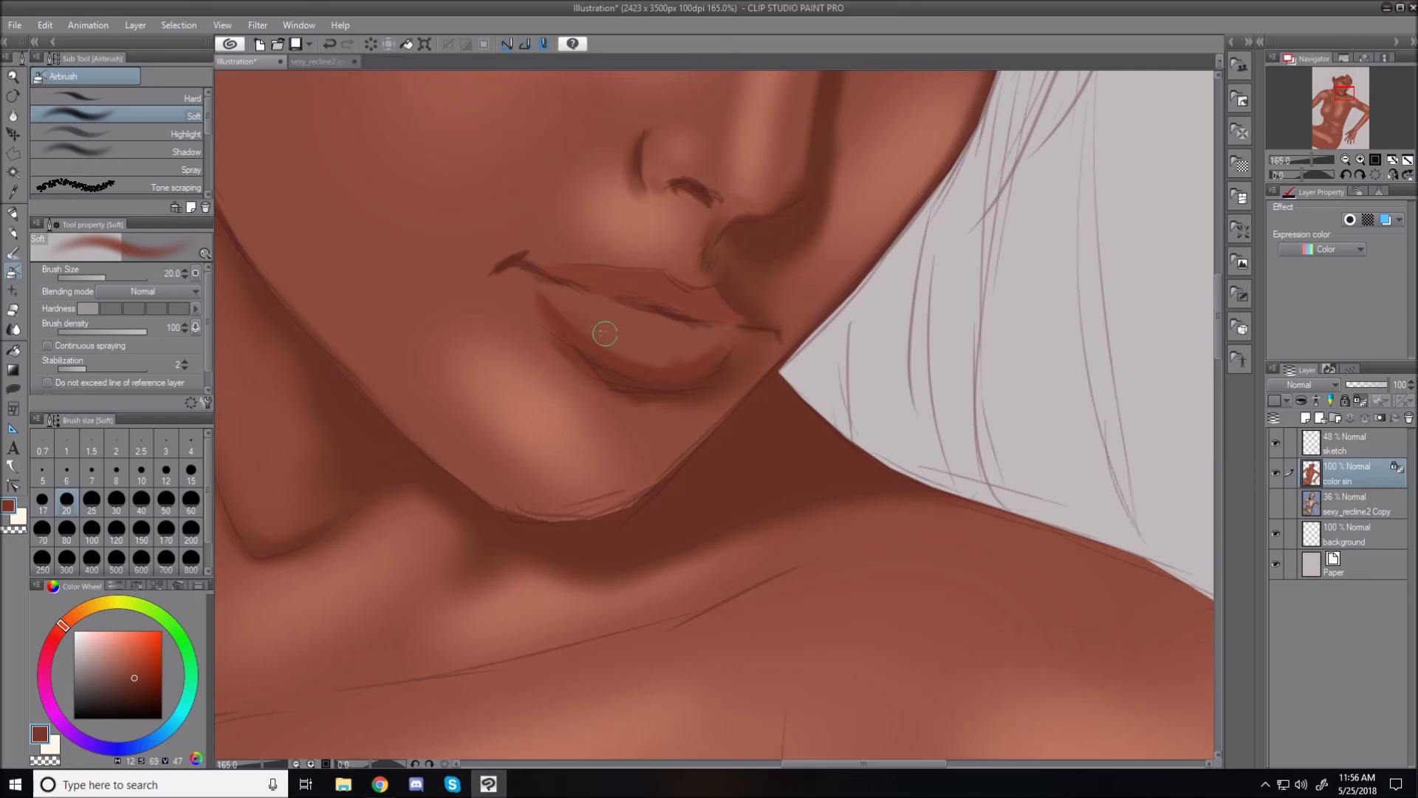
mouse_move(630, 352)
left_mouse_down()
mouse_move(689, 362)
mouse_move(716, 343)
mouse_move(725, 413)
mouse_move(728, 333)
mouse_move(697, 344)
left_mouse_up()
Step: Darken the lips toward the mouth corner on the shadowed side of the face with brush sizes 17, 7 and 8
key("bracketleft")
key("bracketleft")
key("bracketleft")
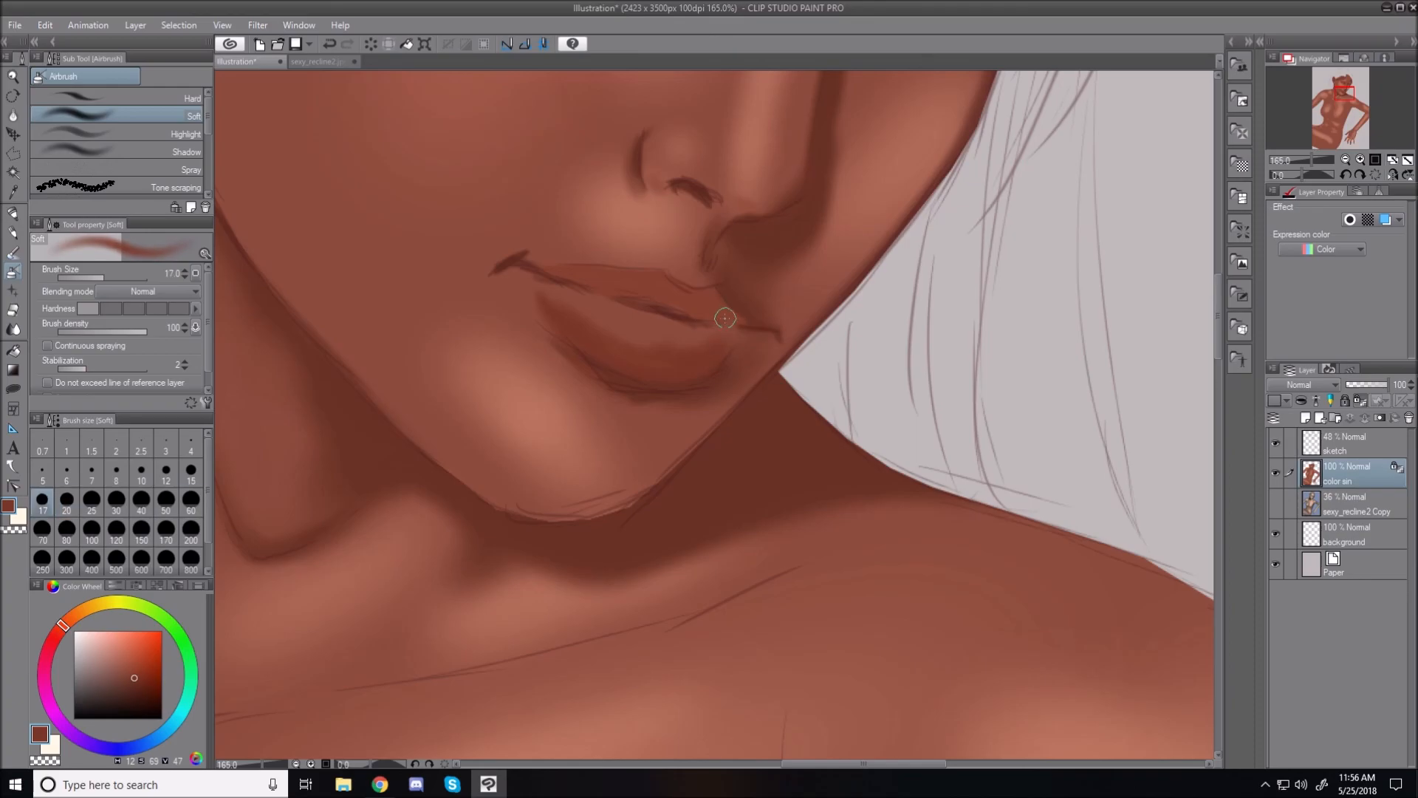
mouse_move(727, 312)
left_mouse_down()
mouse_move(704, 300)
mouse_move(743, 330)
left_mouse_up()
key("bracketleft")
key("bracketleft")
key("bracketleft")
key("bracketleft")
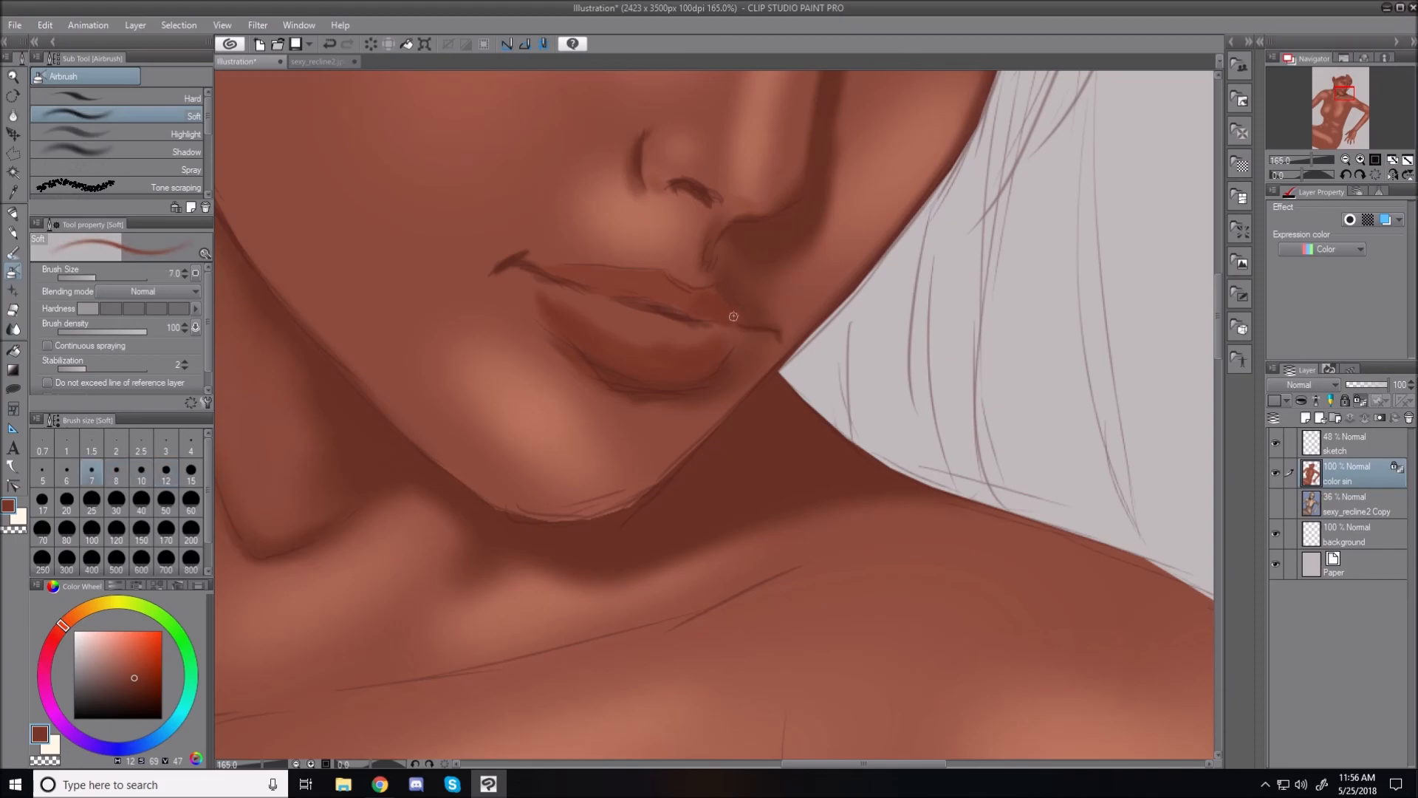
key("bracketright")
key("bracketright")
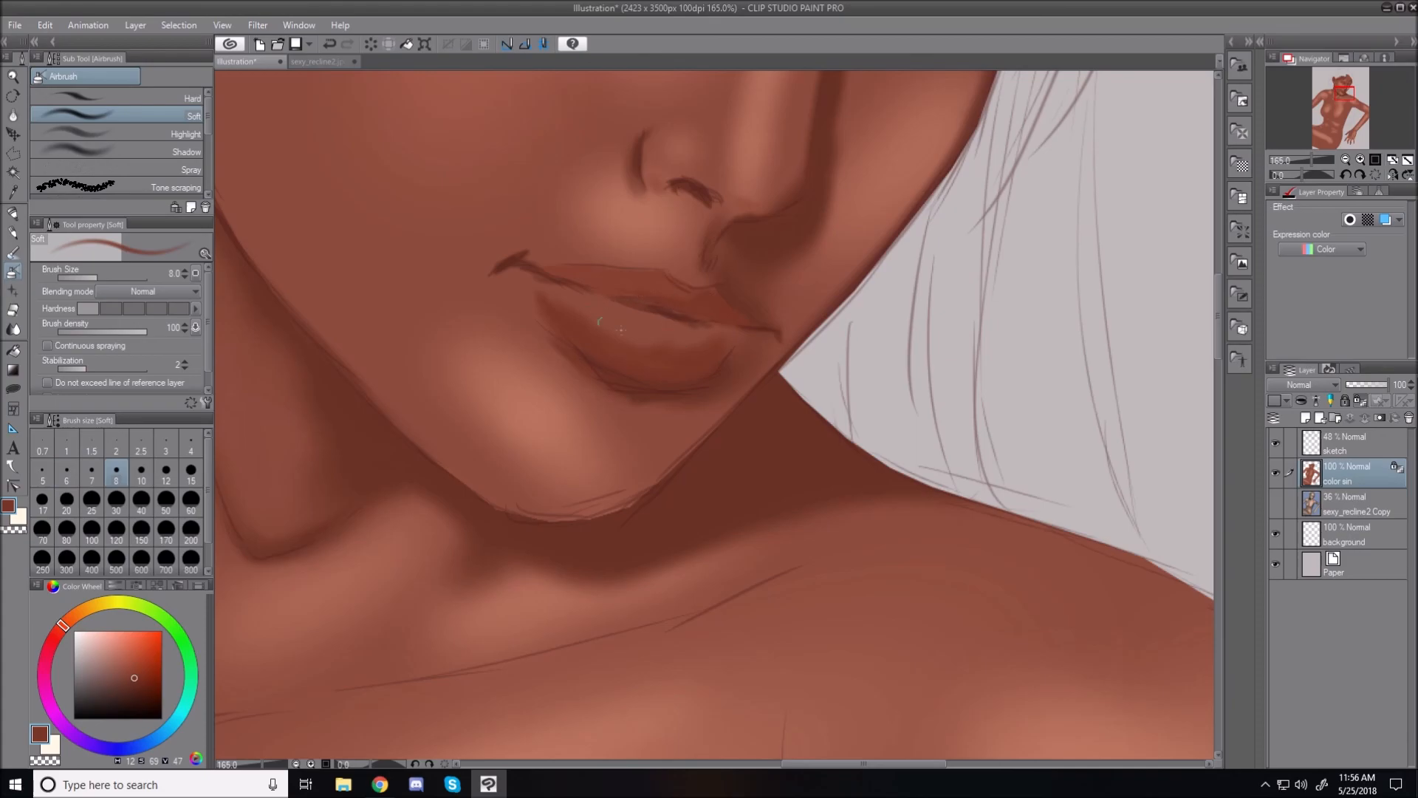
Step: Shade the lower lip near the mouth corner on the lit side of the face with brush sizes 15 and 20
key("bracketright")
key("bracketright")
key("bracketright")
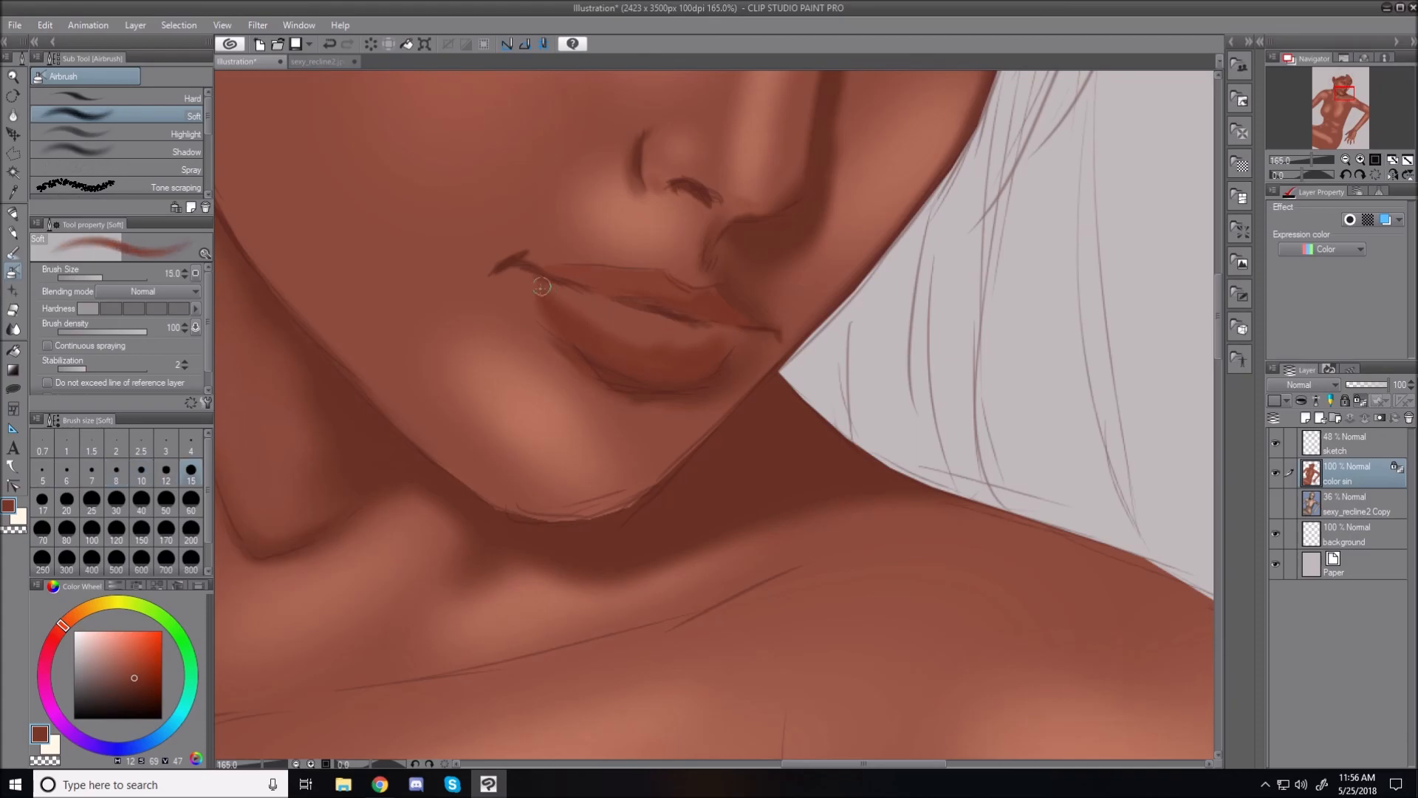
key("bracketright")
key("bracketright")
left_click_drag(556, 290, 585, 317)
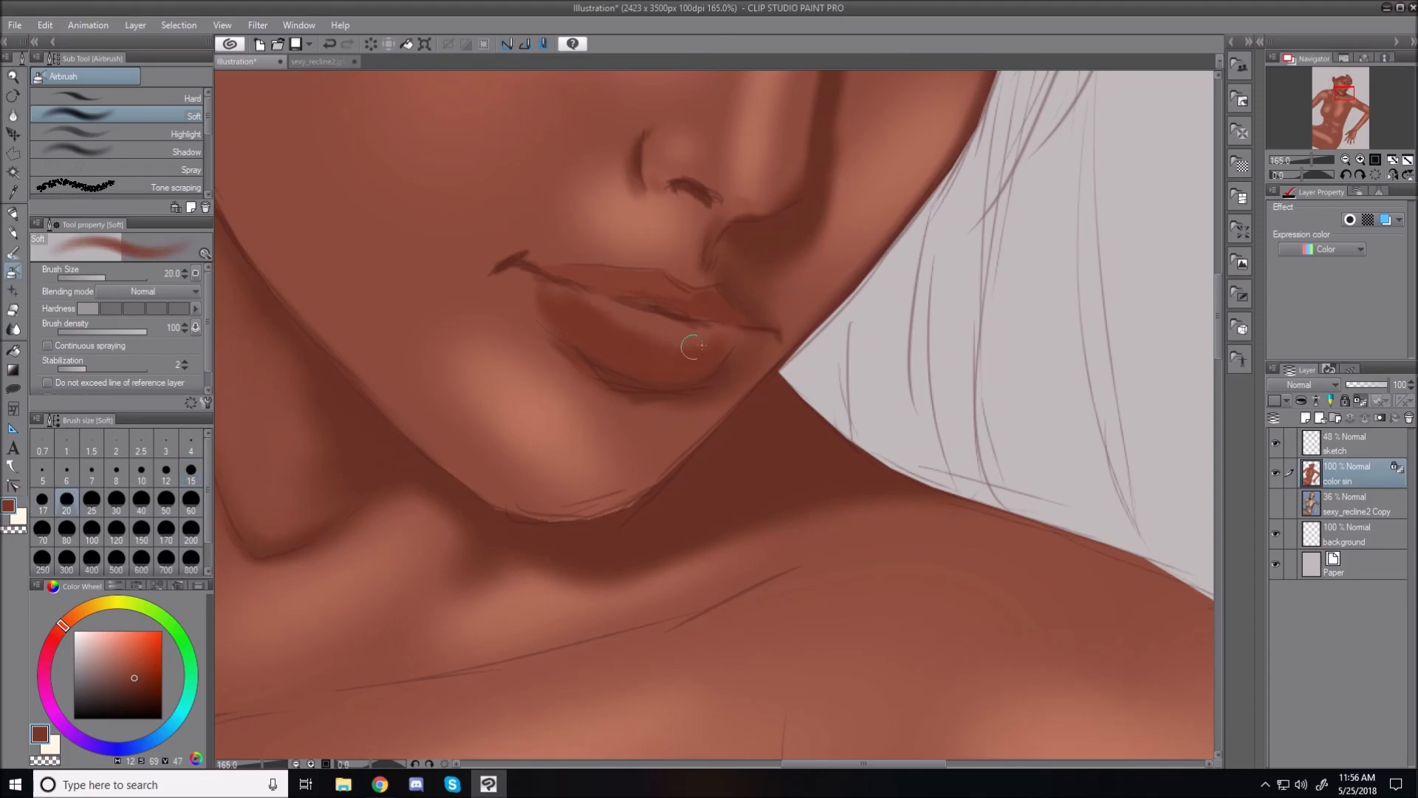
Step: Sample a lighter brown from the lips and soften the upper part of the lower lip with brush sizes 20 and 30
left_click(642, 316, "alt")
mouse_move(556, 296)
left_mouse_down()
mouse_move(621, 326)
mouse_move(591, 303)
left_mouse_up()
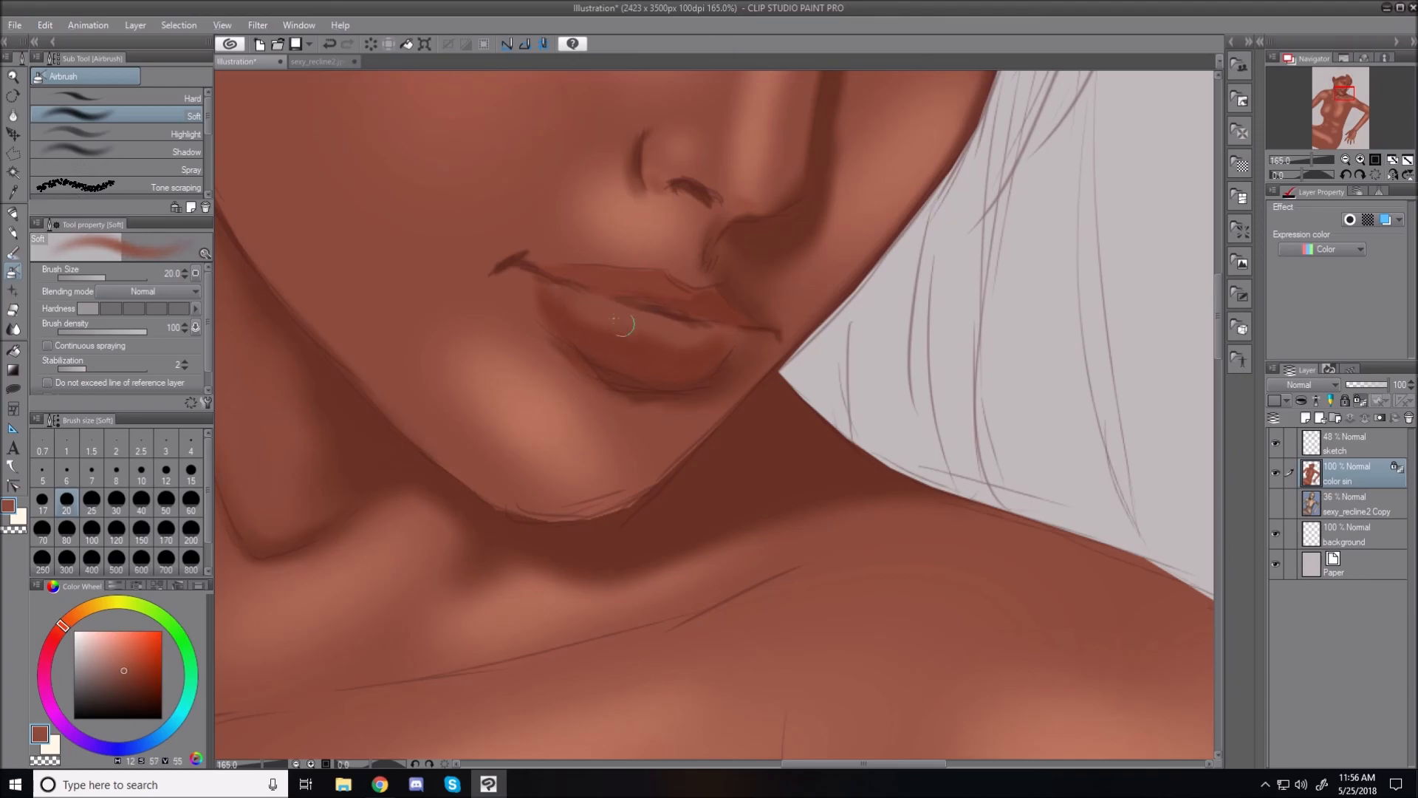
key("bracketright")
key("bracketright")
mouse_move(685, 335)
left_mouse_down()
mouse_move(710, 338)
mouse_move(685, 351)
left_mouse_up()
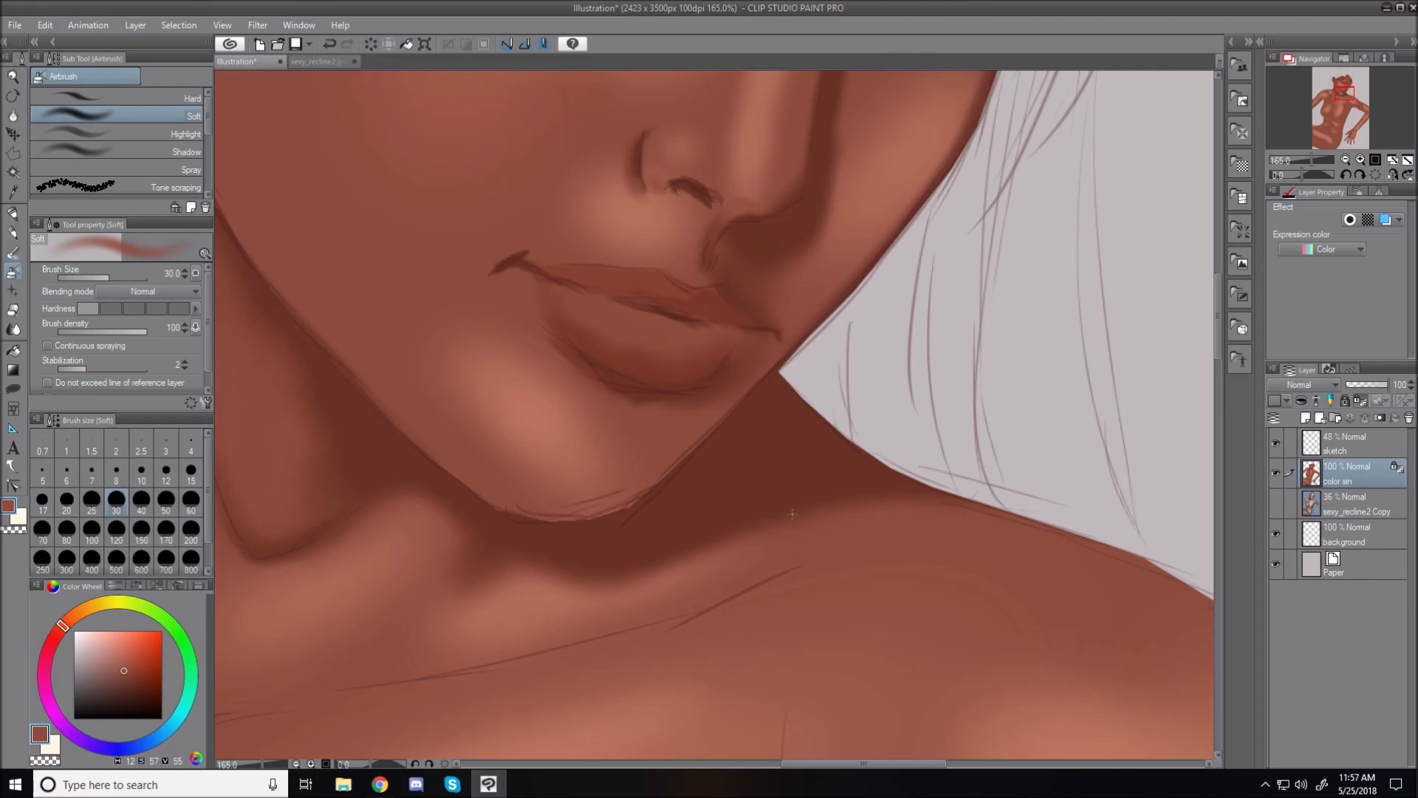
key("ctrl+0")
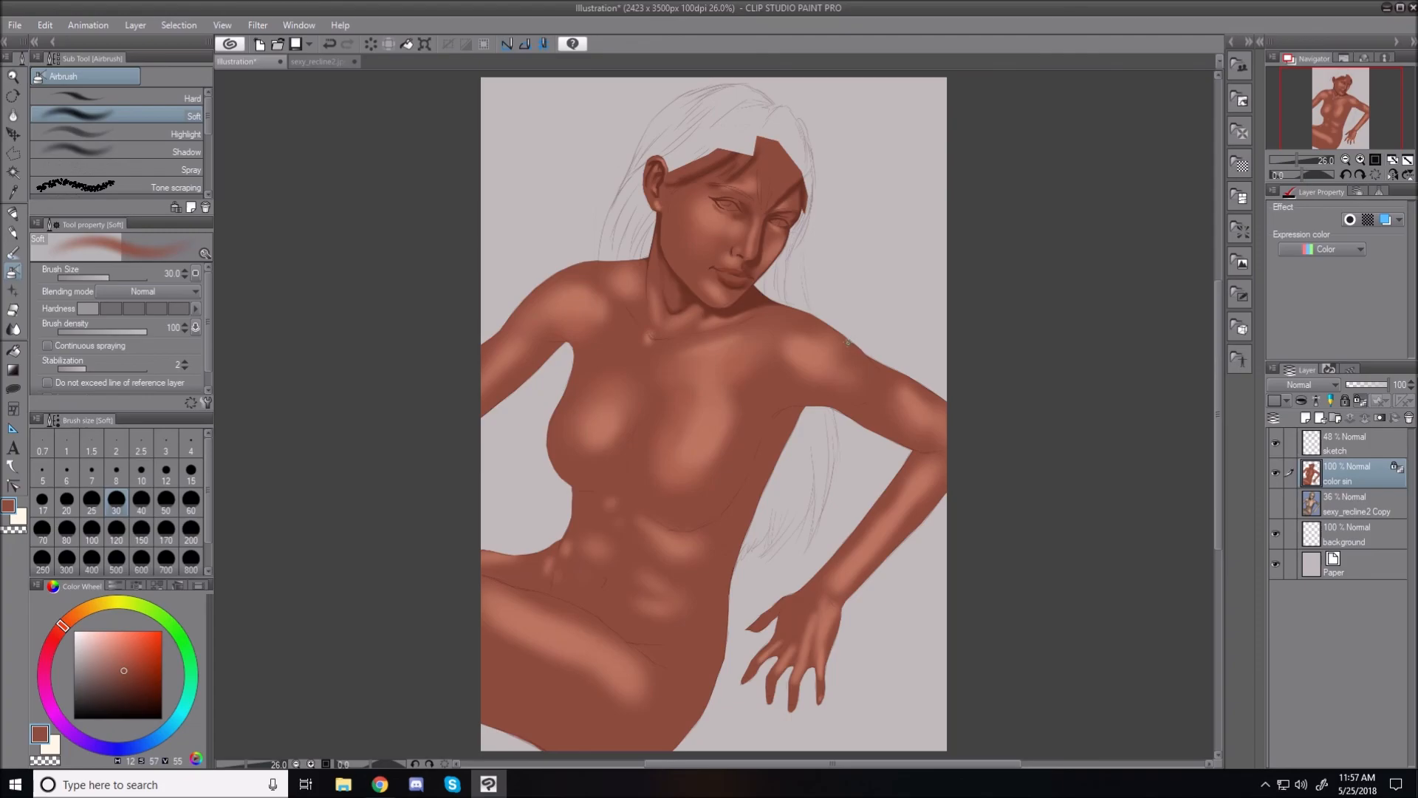
Step: Sample dark brown from the neck shadow, paint the figure's right collarbone line to the throat hollow at brush size 15, and undo the last stroke
scroll(812, 332, "up", 3)
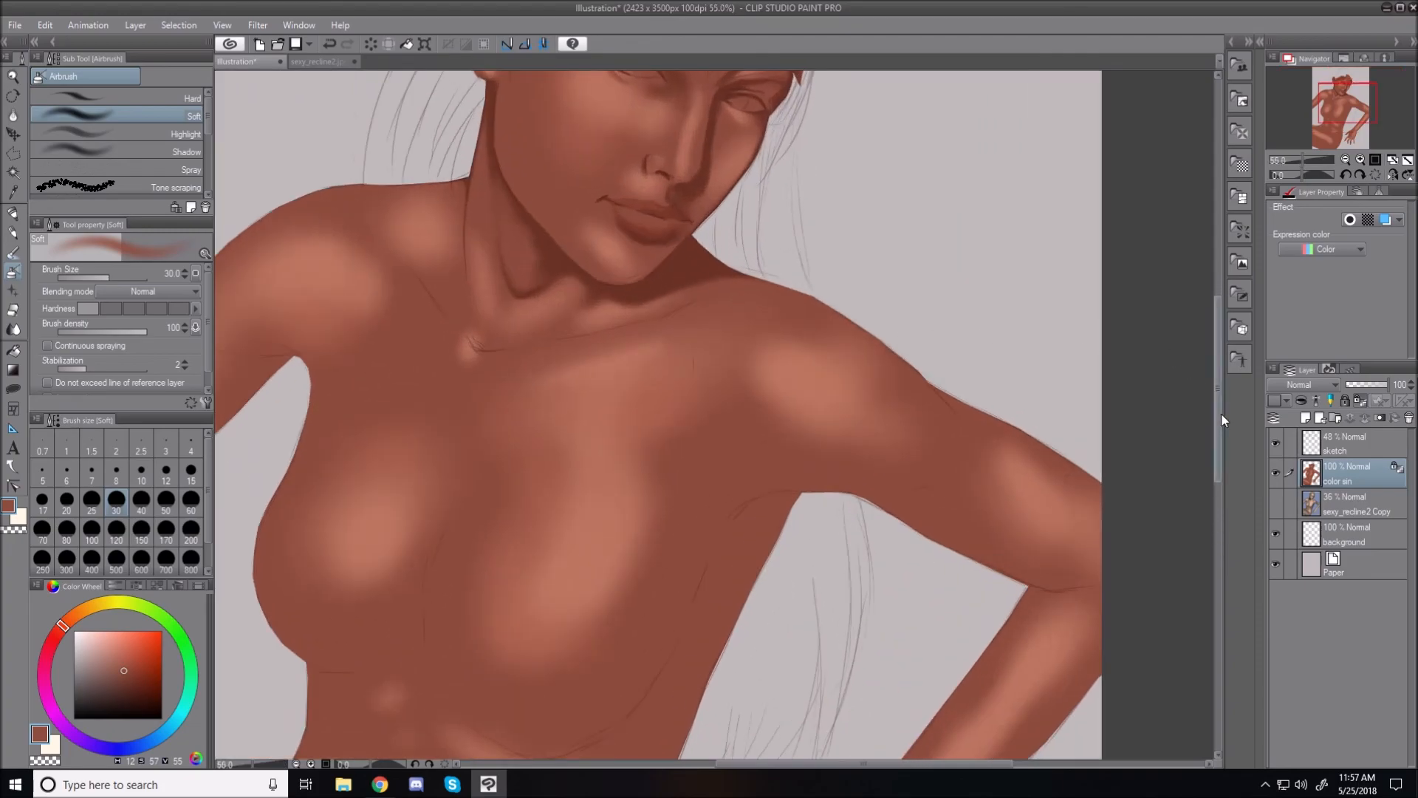
left_click_drag(1220, 416, 1216, 374)
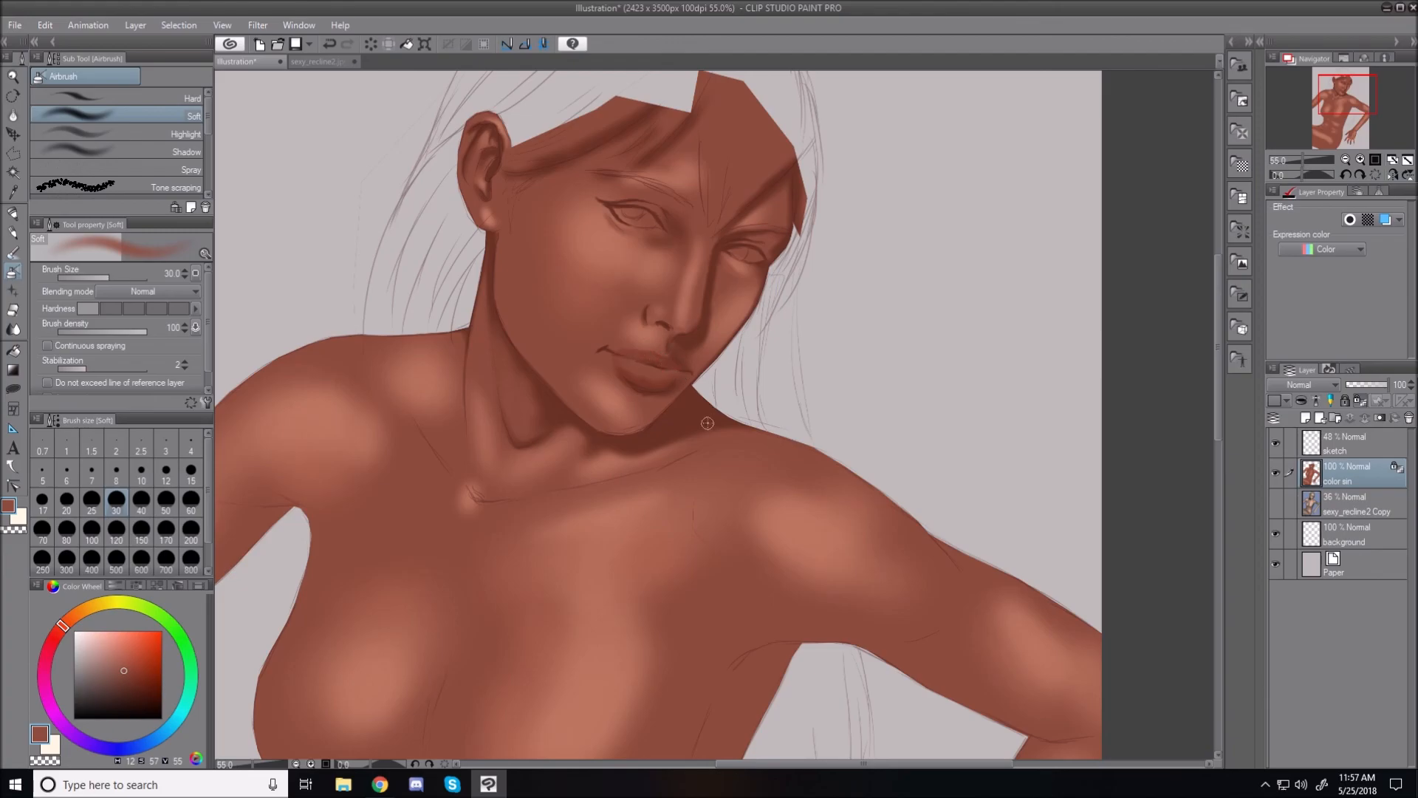
scroll(669, 356, "up", 2)
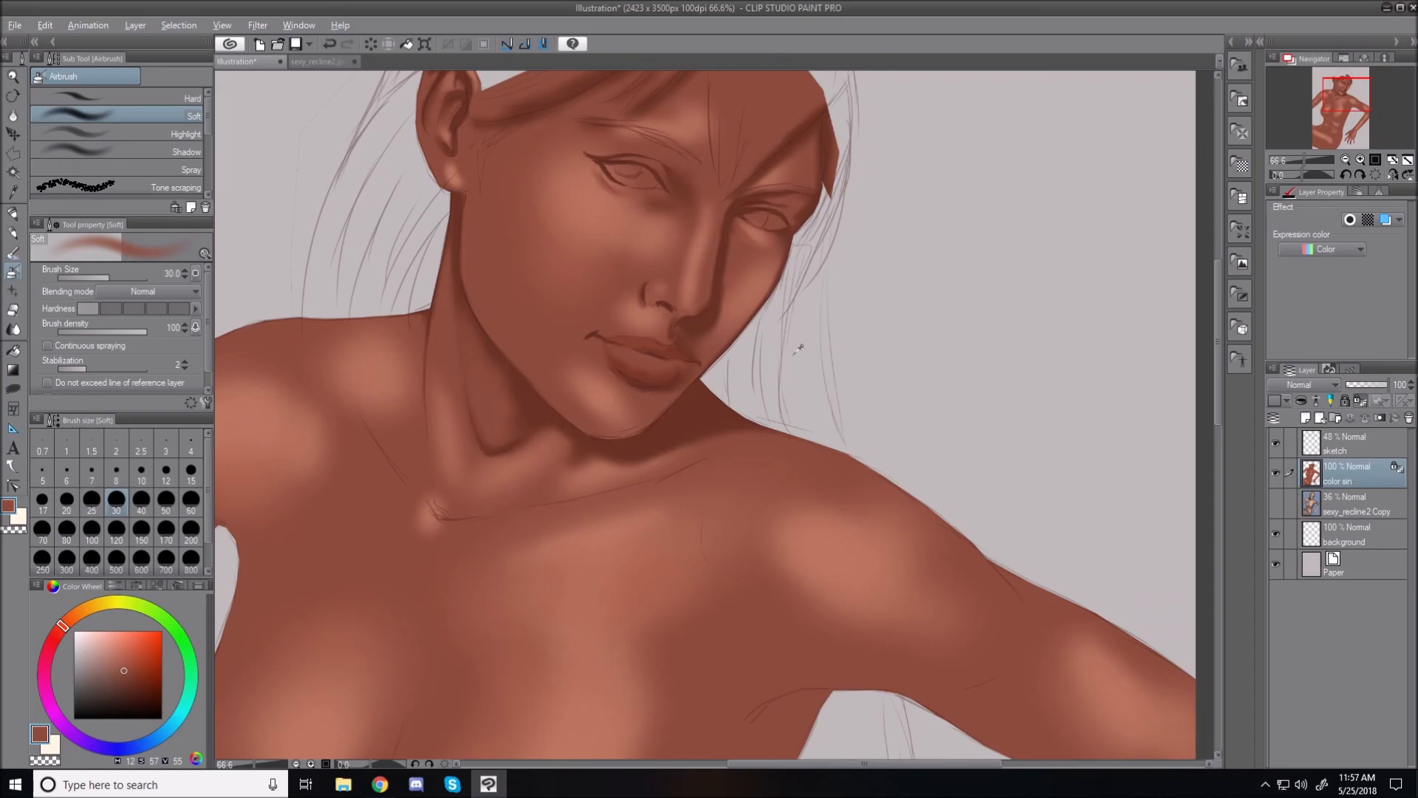
left_click(683, 451, "alt")
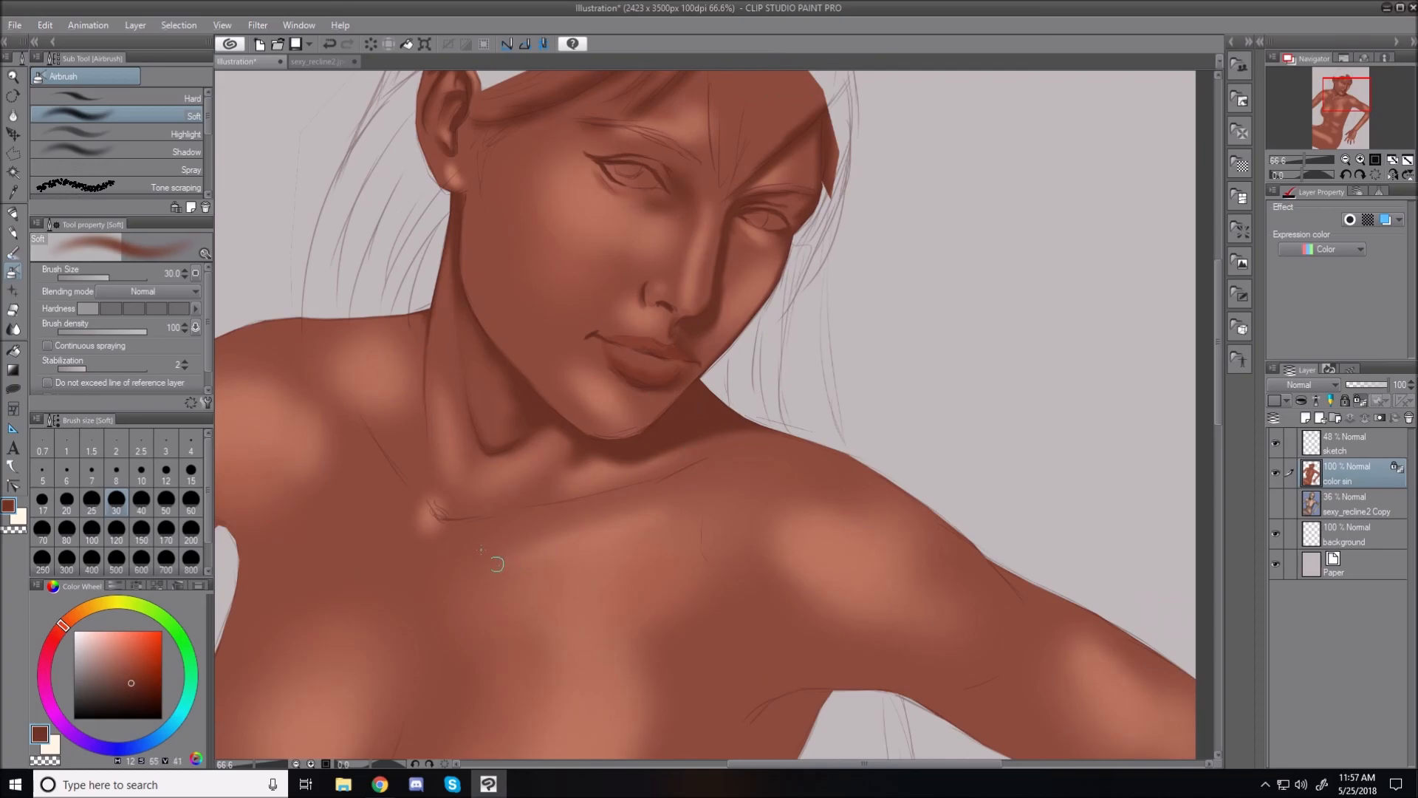
key("bracketleft")
key("bracketleft")
key("bracketleft")
key("bracketleft")
left_click_drag(434, 508, 446, 515)
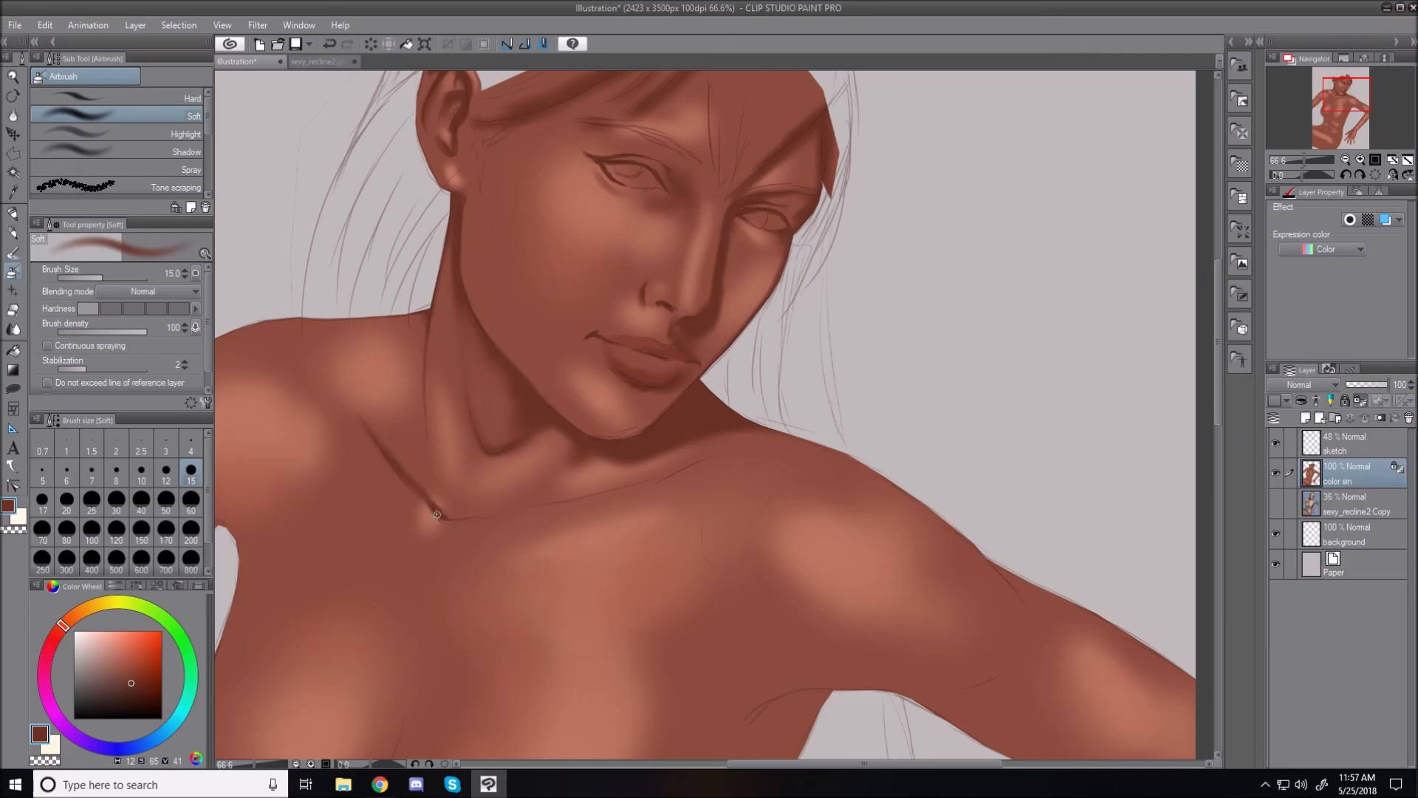
mouse_move(442, 513)
left_mouse_down()
mouse_move(489, 514)
mouse_move(451, 515)
left_mouse_up()
key("ctrl+z")
Step: Rotate the canvas, darken the long collarbone line from the throat hollow toward the figure's left shoulder, and turn the canvas back nearly upright
key("r")
mouse_move(588, 220)
left_mouse_down()
mouse_move(905, 392)
mouse_move(907, 443)
left_mouse_up()
key("b")
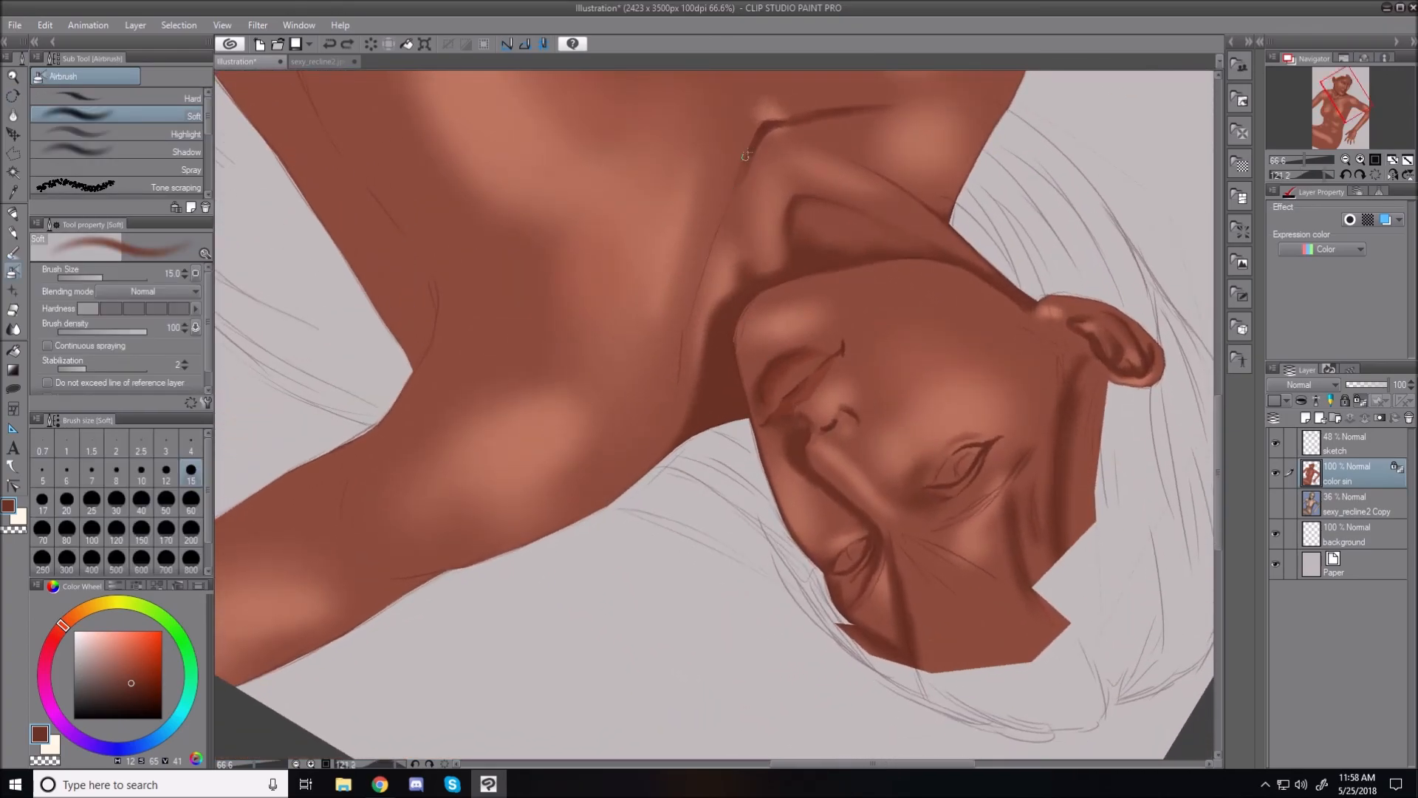
left_click_drag(761, 138, 754, 143)
mouse_move(728, 208)
left_mouse_down()
mouse_move(690, 328)
mouse_move(724, 218)
mouse_move(697, 295)
left_mouse_up()
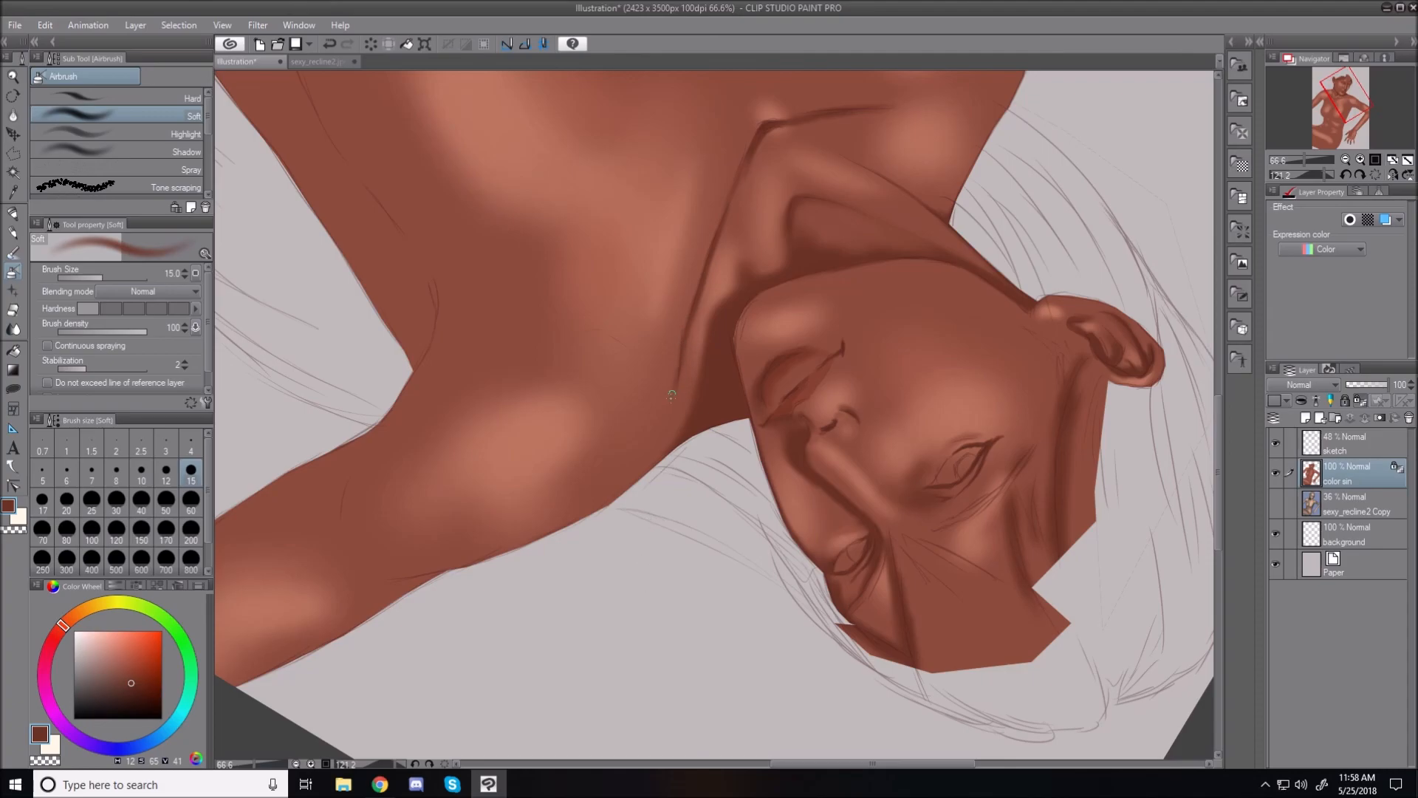
left_click_drag(675, 389, 650, 451)
left_click_drag(678, 356, 673, 390)
key("r")
left_click_drag(601, 140, 529, 573)
left_click_drag(377, 480, 380, 563)
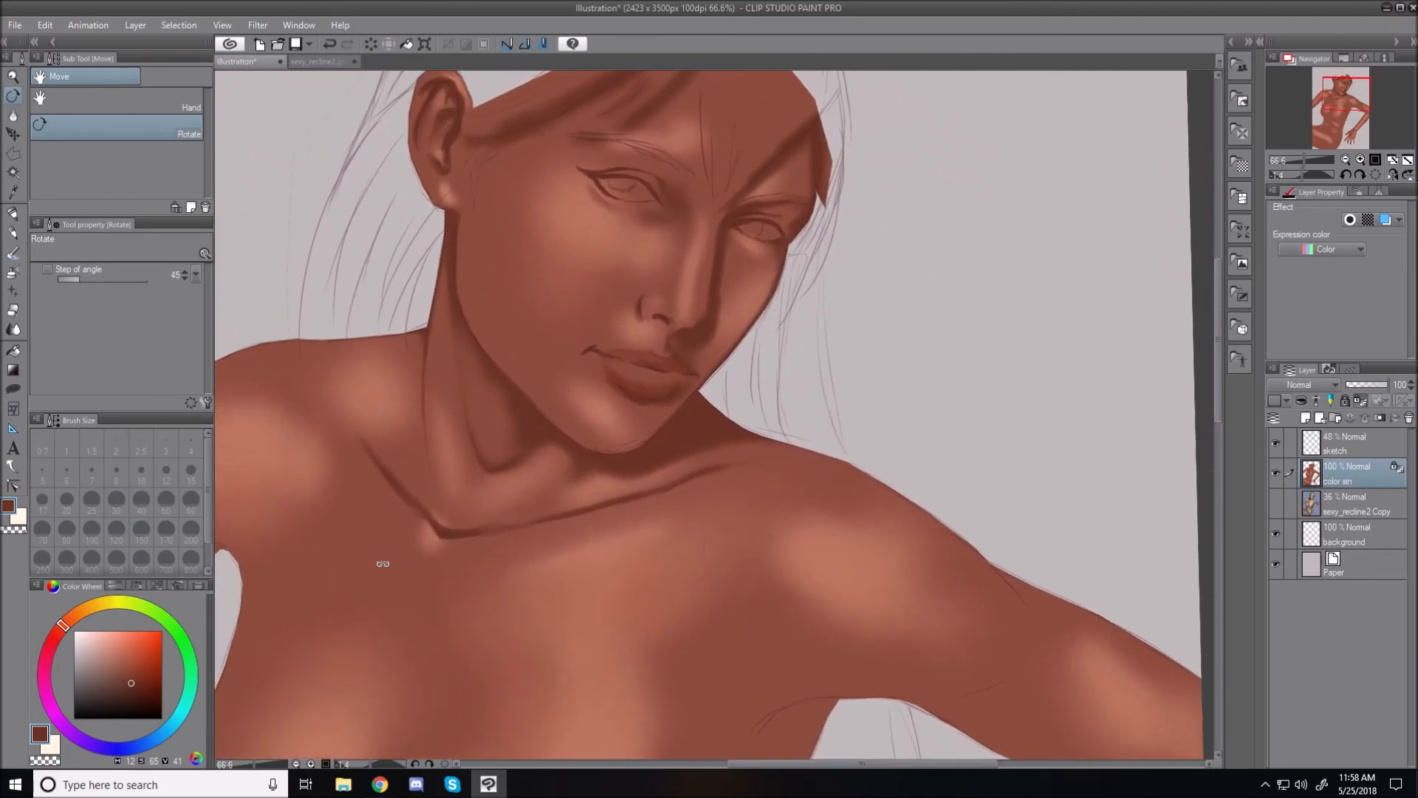
key("b")
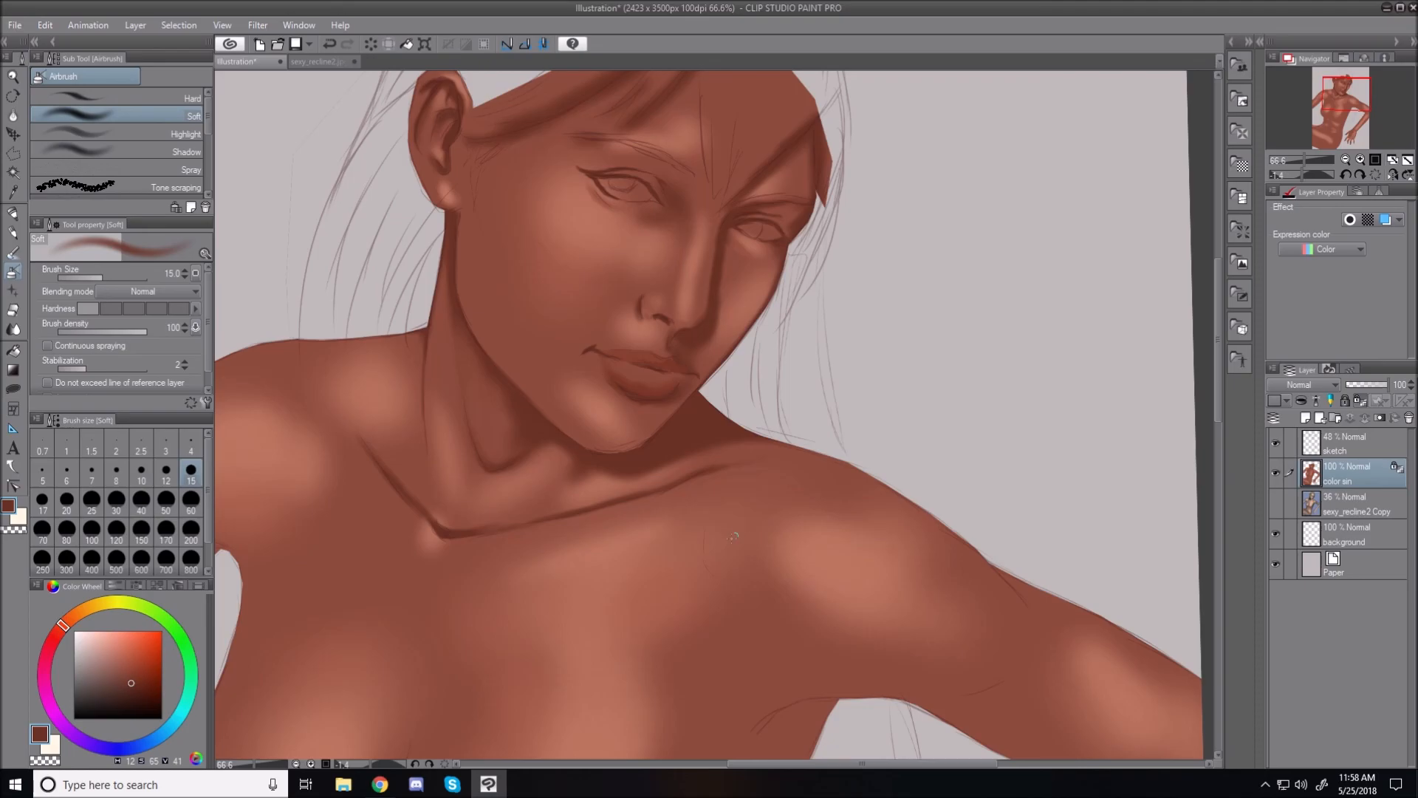
Step: Paint a short curved shadow on the upper chest beside the figure's left shoulder with brush size 25
key("bracketright")
key("bracketright")
key("bracketright")
key("bracketright")
key("bracketright")
key("bracketleft")
key("bracketleft")
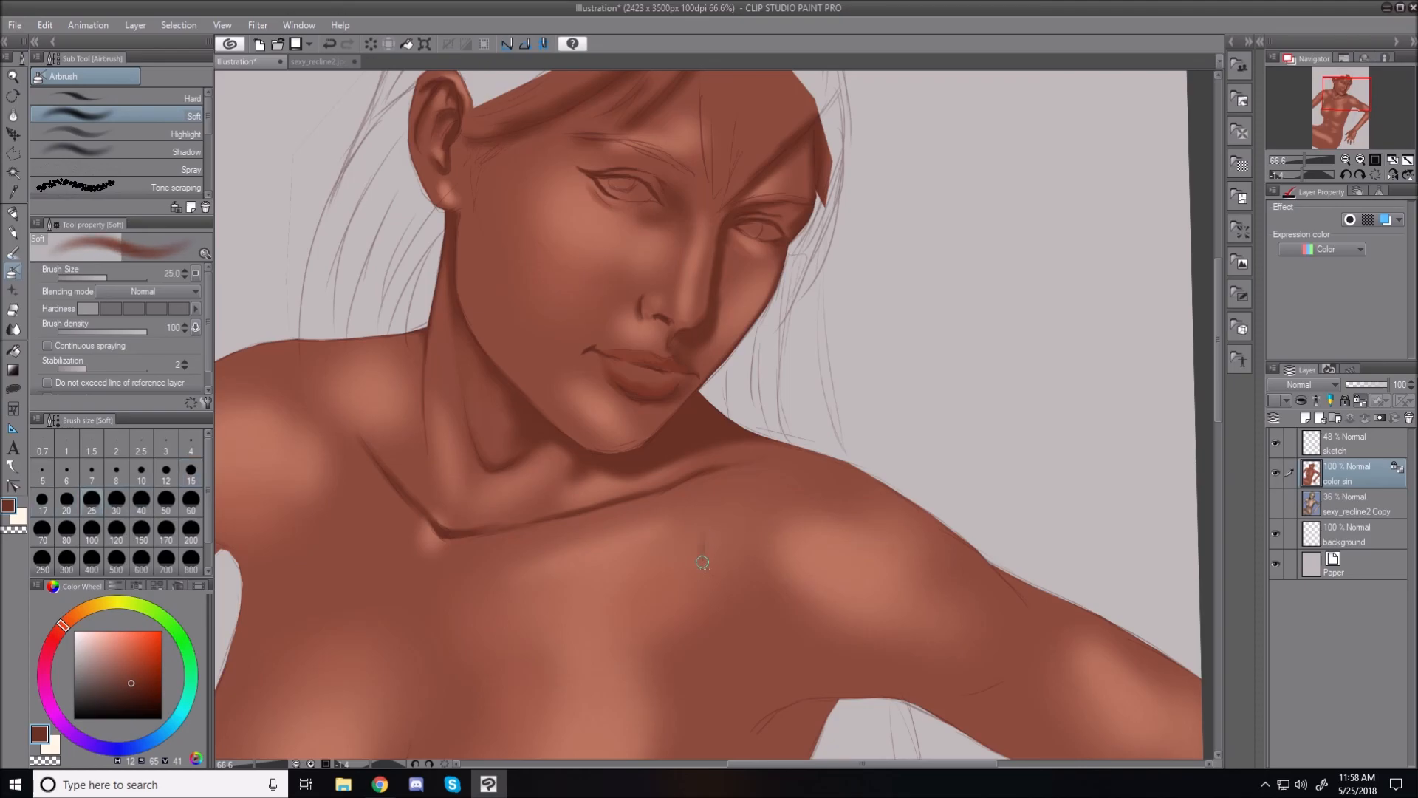
left_click_drag(694, 529, 716, 582)
Step: Paint a dark crease where the figure's left shoulder meets the upper arm, using brush sizes 15 and 30
key("bracketleft")
key("bracketleft")
key("bracketleft")
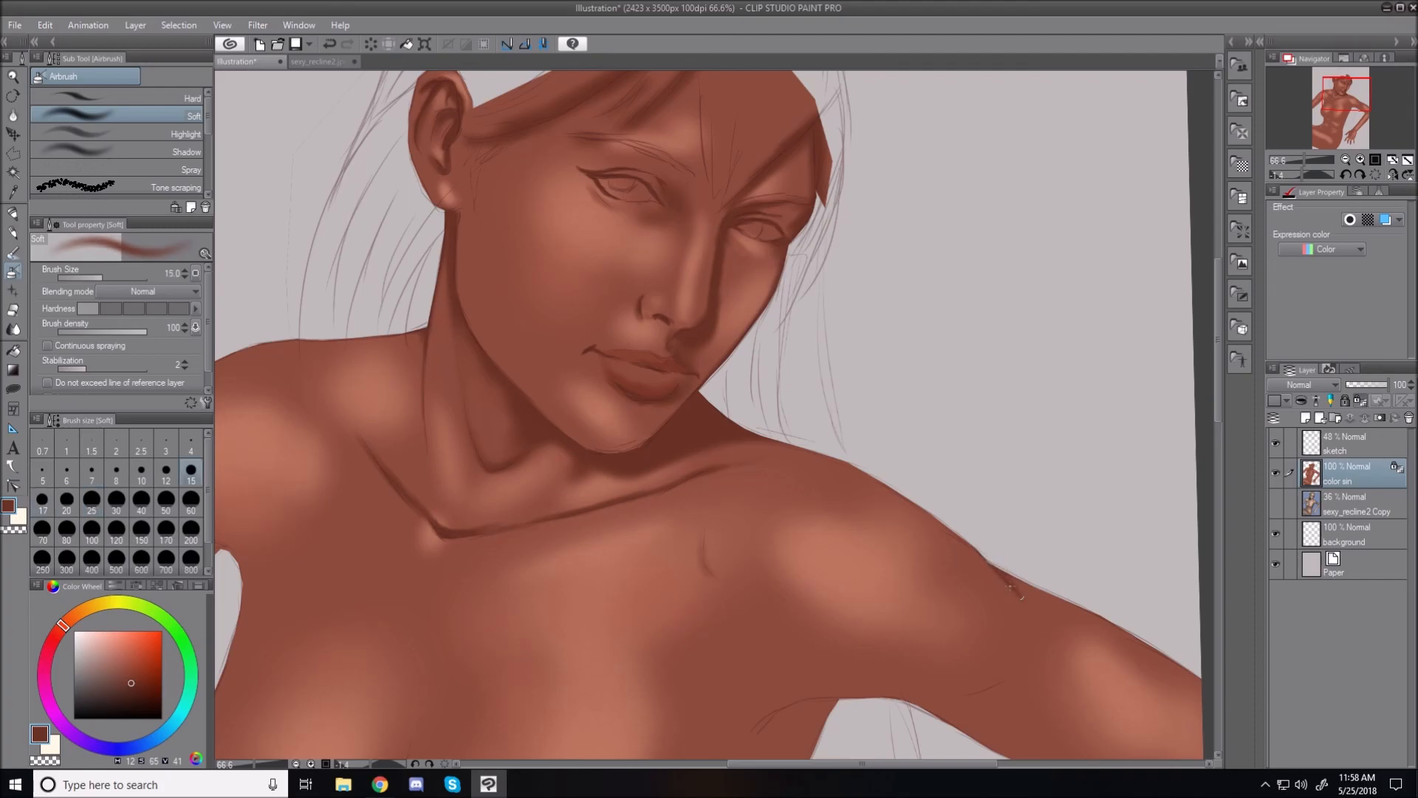
key("bracketright")
key("bracketright")
key("bracketright")
key("bracketright")
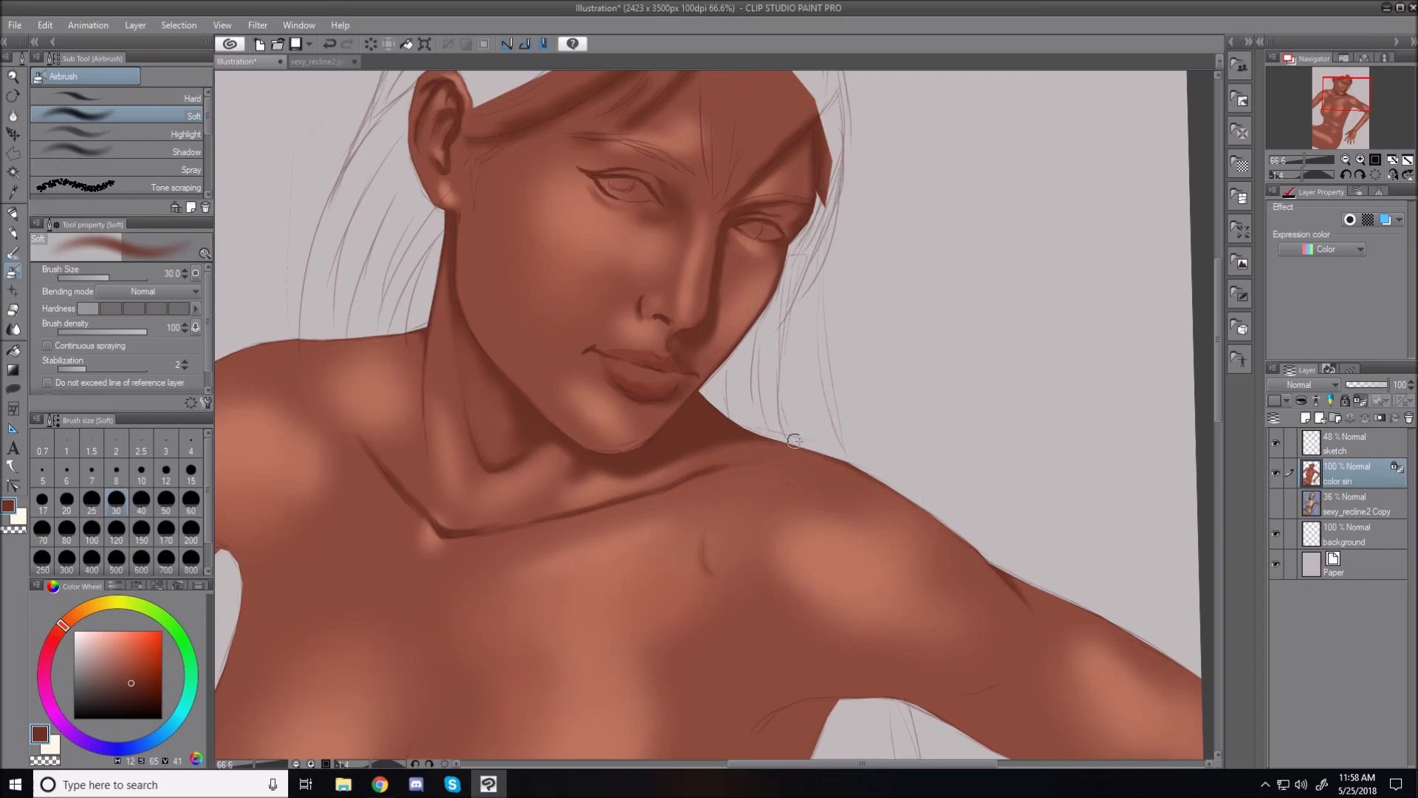
key("bracketleft")
key("bracketleft")
key("bracketleft")
key("bracketleft")
key("bracketleft")
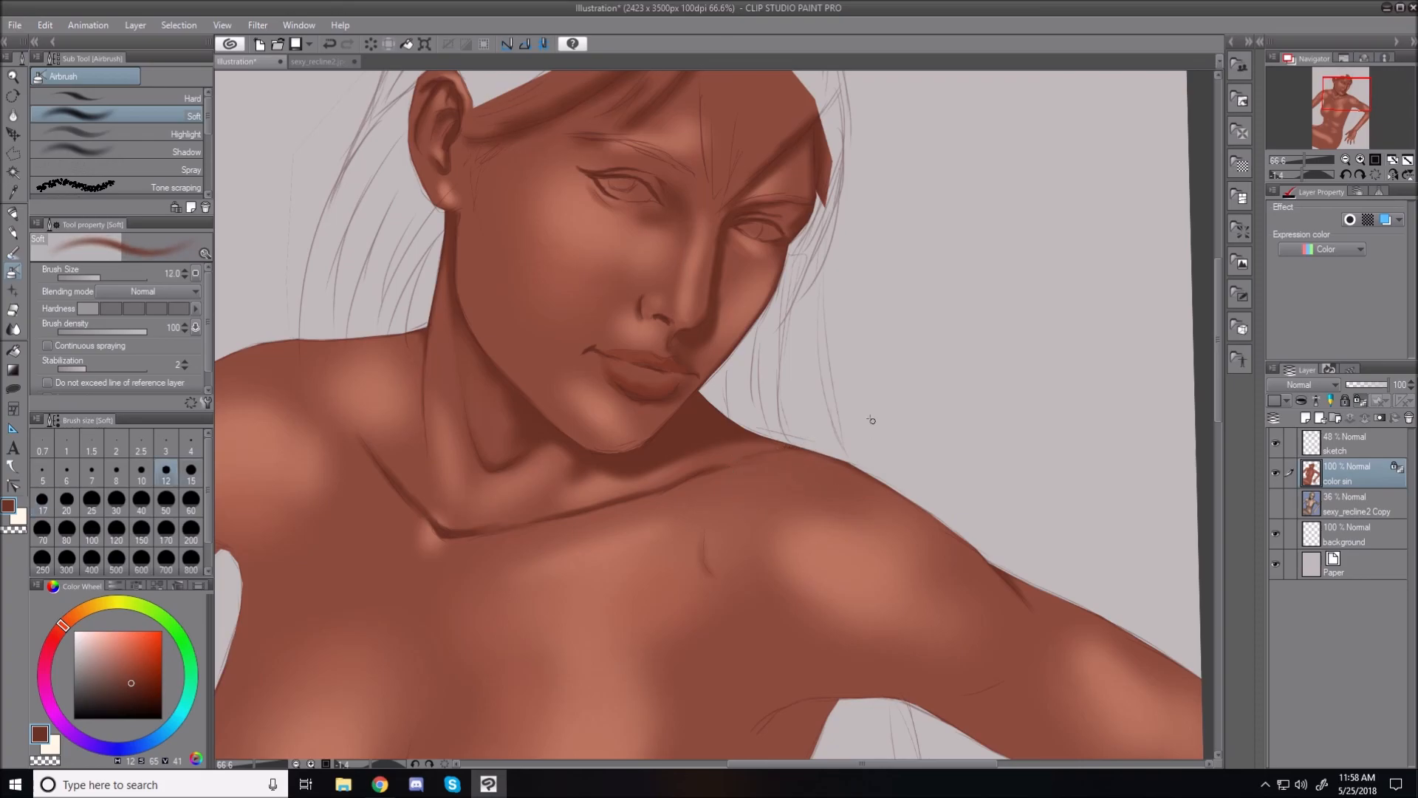
key("ctrl+z")
Step: Darken the upper contour of the figure's left shoulder and the upper-arm crease with brush size 50
key("bracketright")
key("bracketright")
key("bracketright")
key("bracketright")
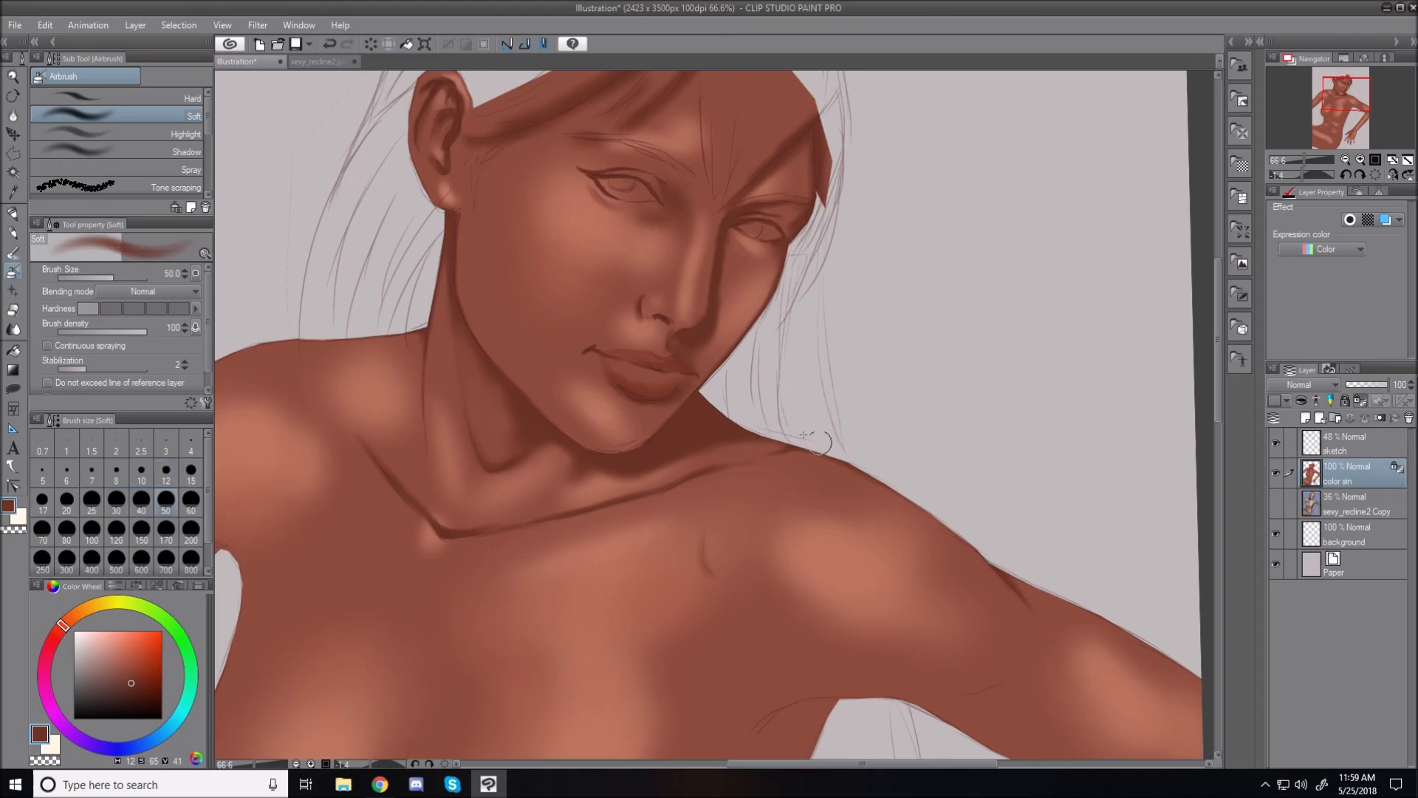
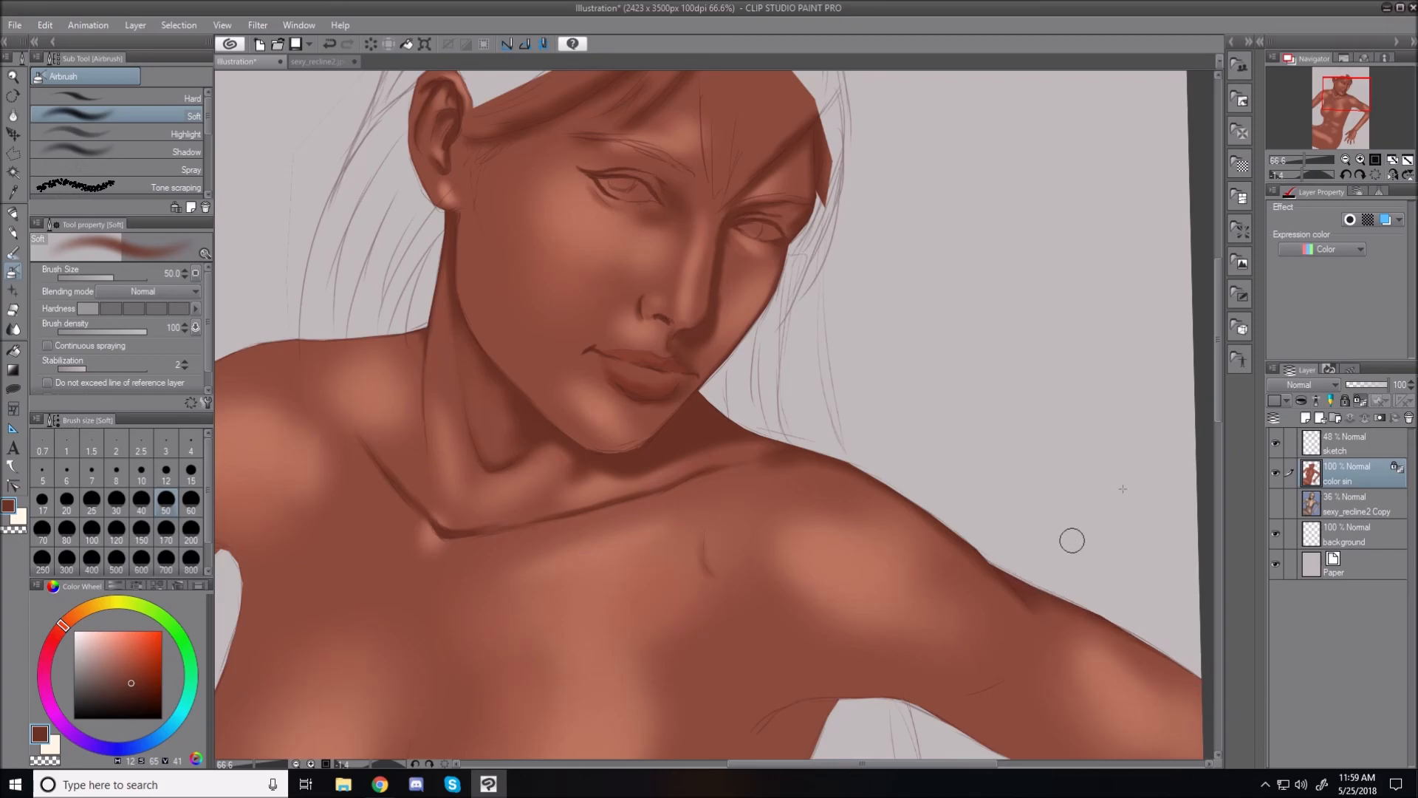
Step: Make a polyline selection from the figure's left armpit down the side and along the underside of the left breast, enclosing the ribs below
left_click_drag(1221, 384, 1229, 456)
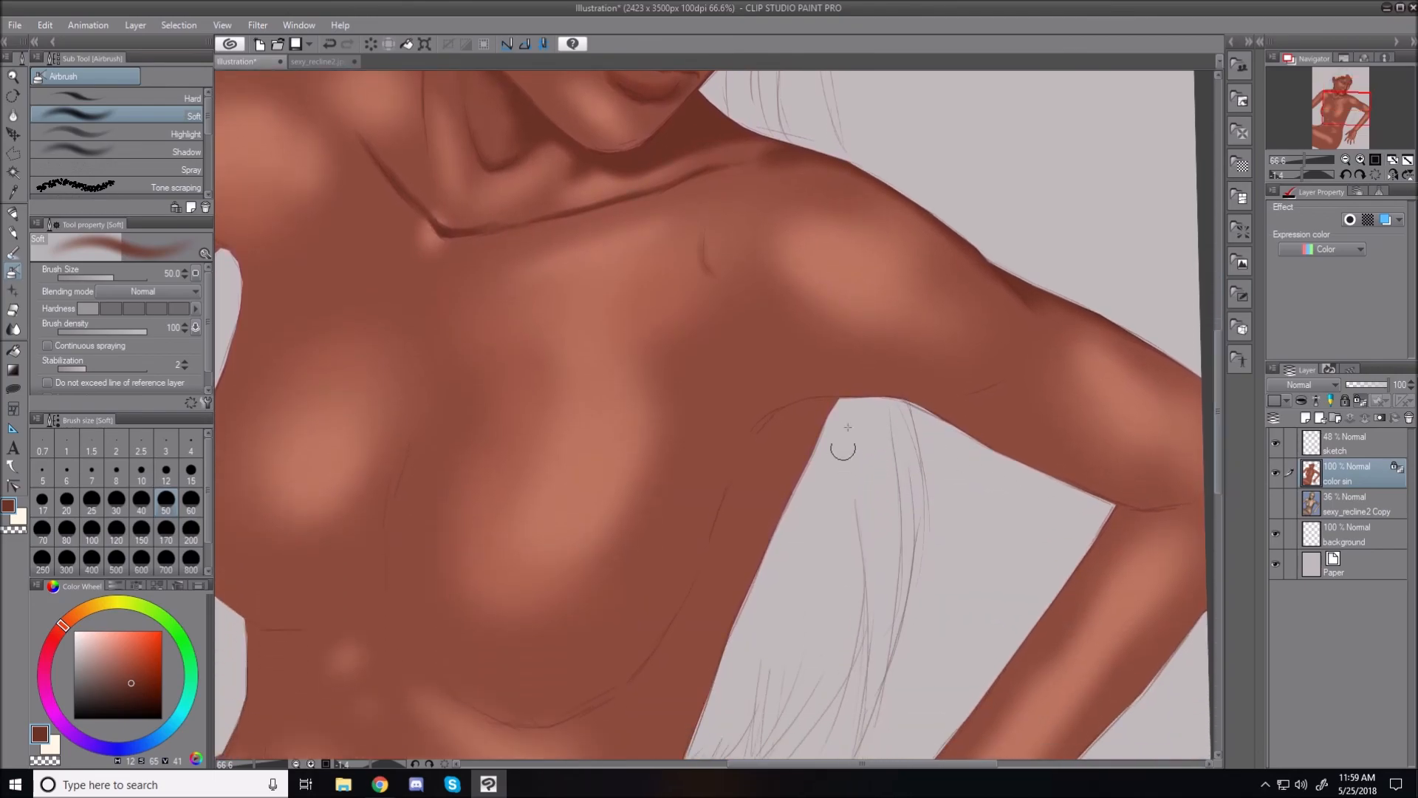
left_click(11, 155)
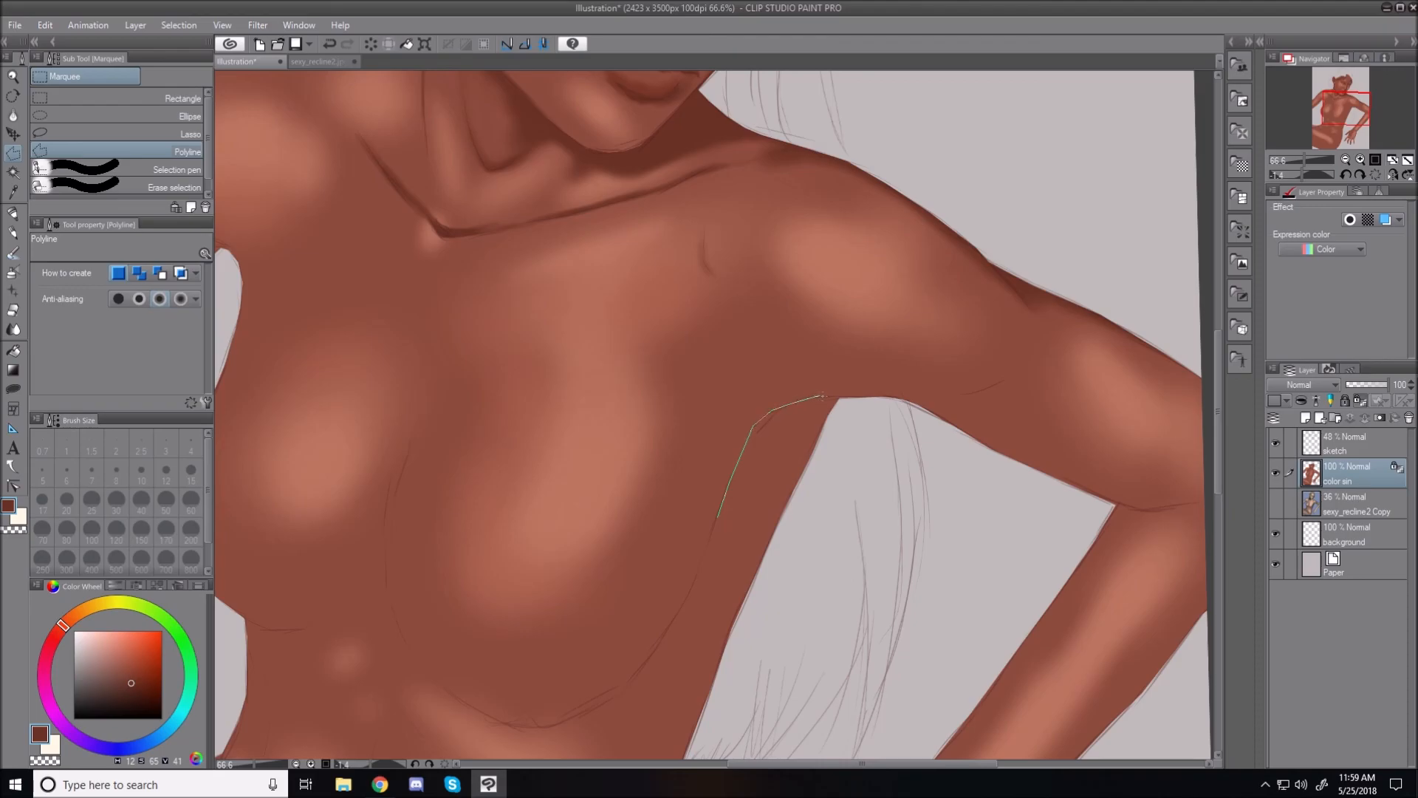
left_click(885, 400)
left_click(859, 576)
left_click(718, 743)
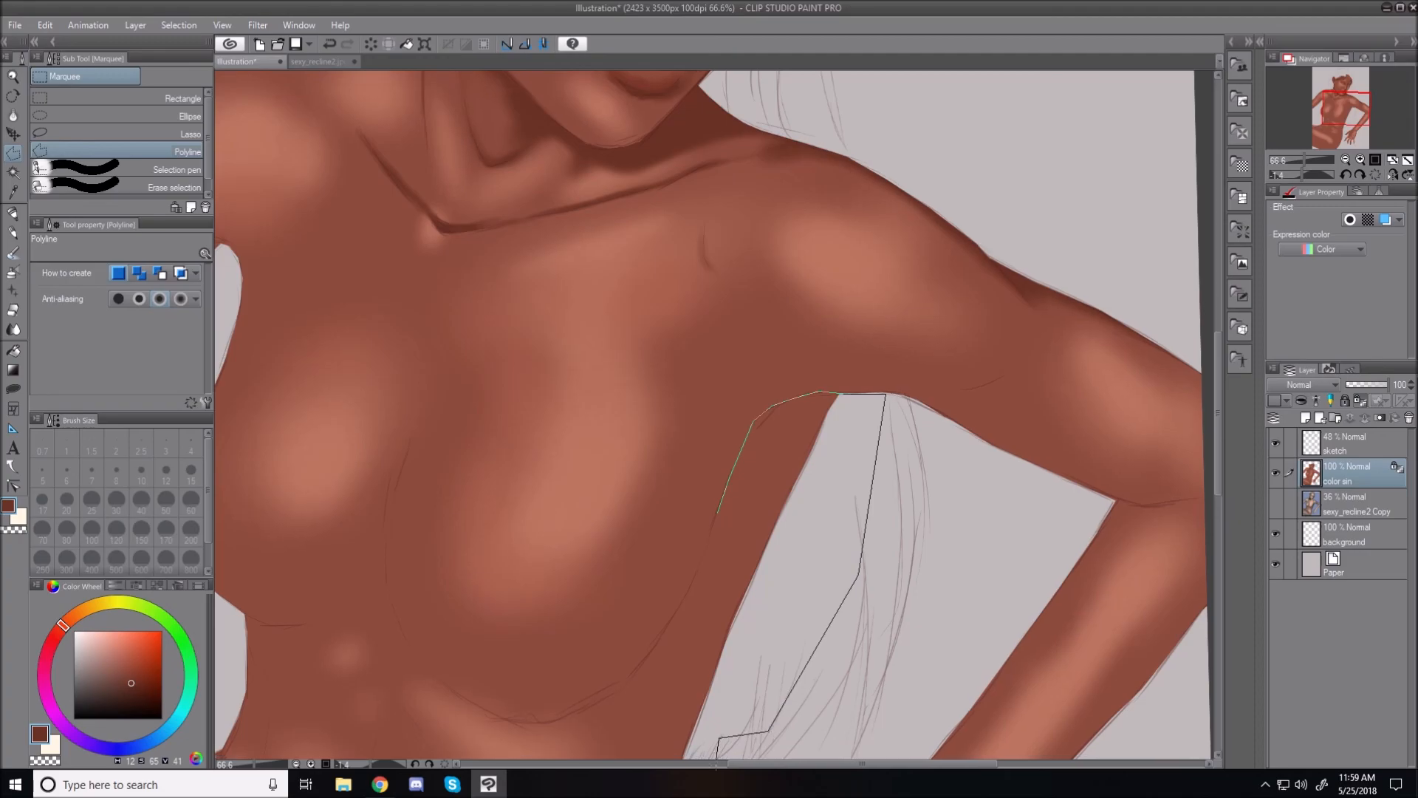
scroll(716, 745, "down", 2)
scroll(695, 749, "down", 1)
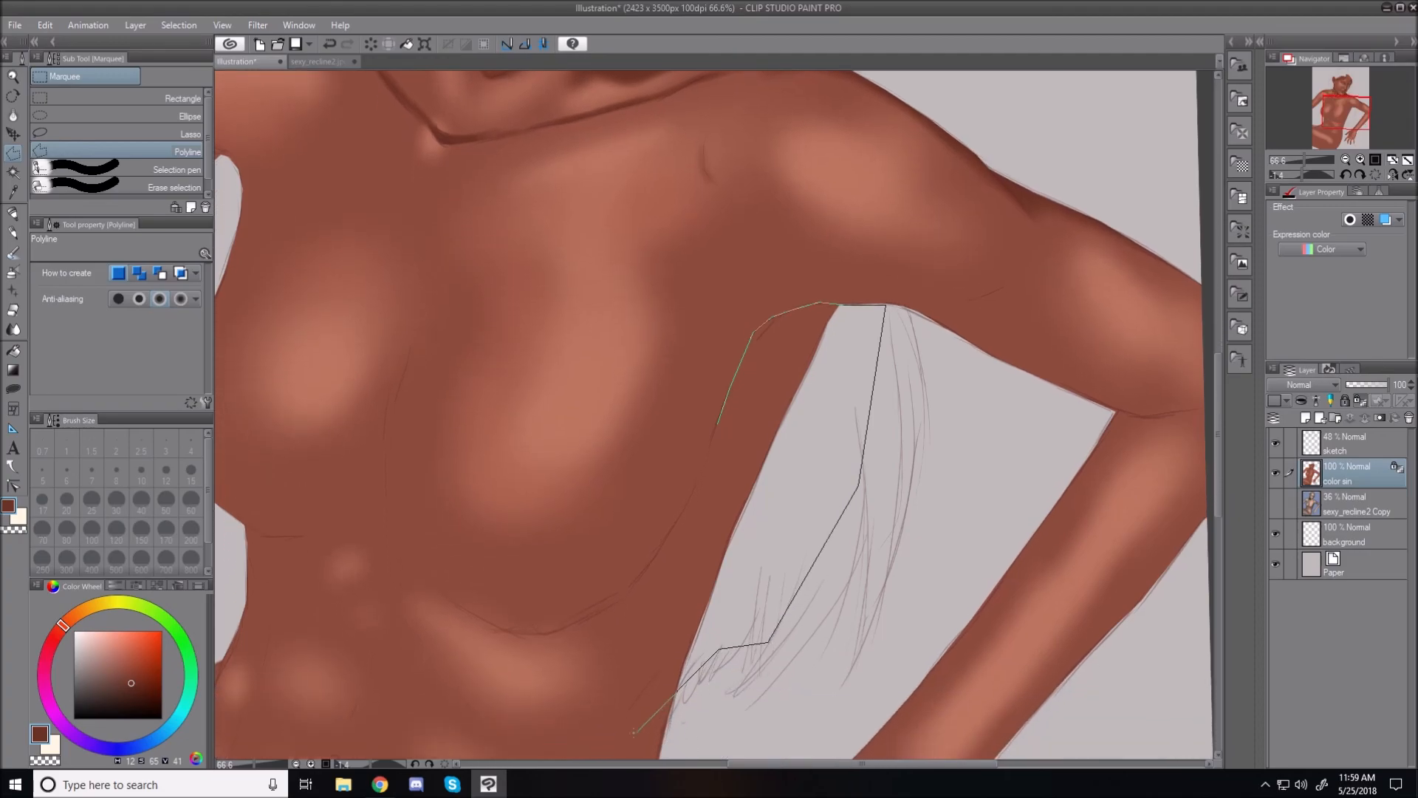
left_click(631, 737)
left_click(474, 719)
left_click(371, 632)
left_click(364, 532)
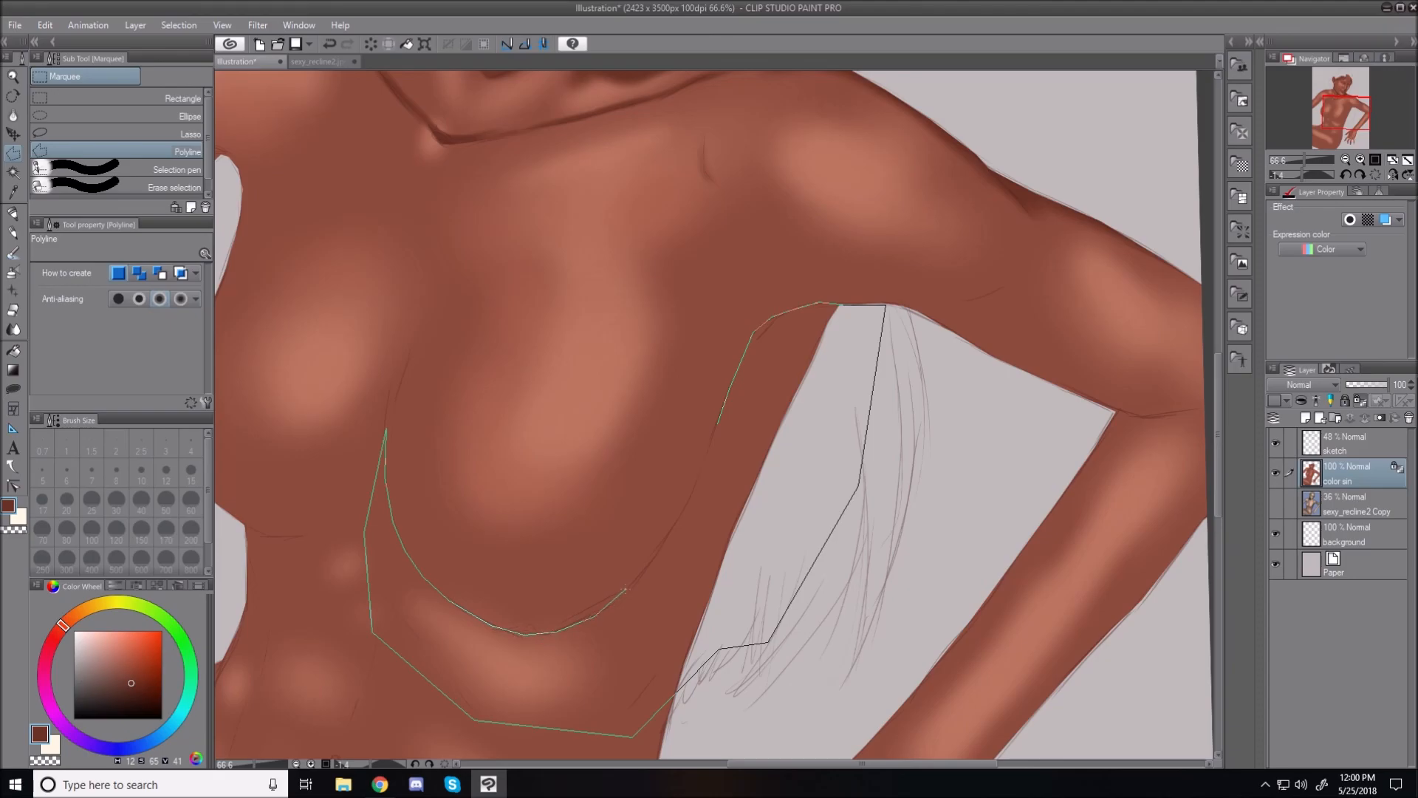
left_click(627, 591)
double_click(720, 430)
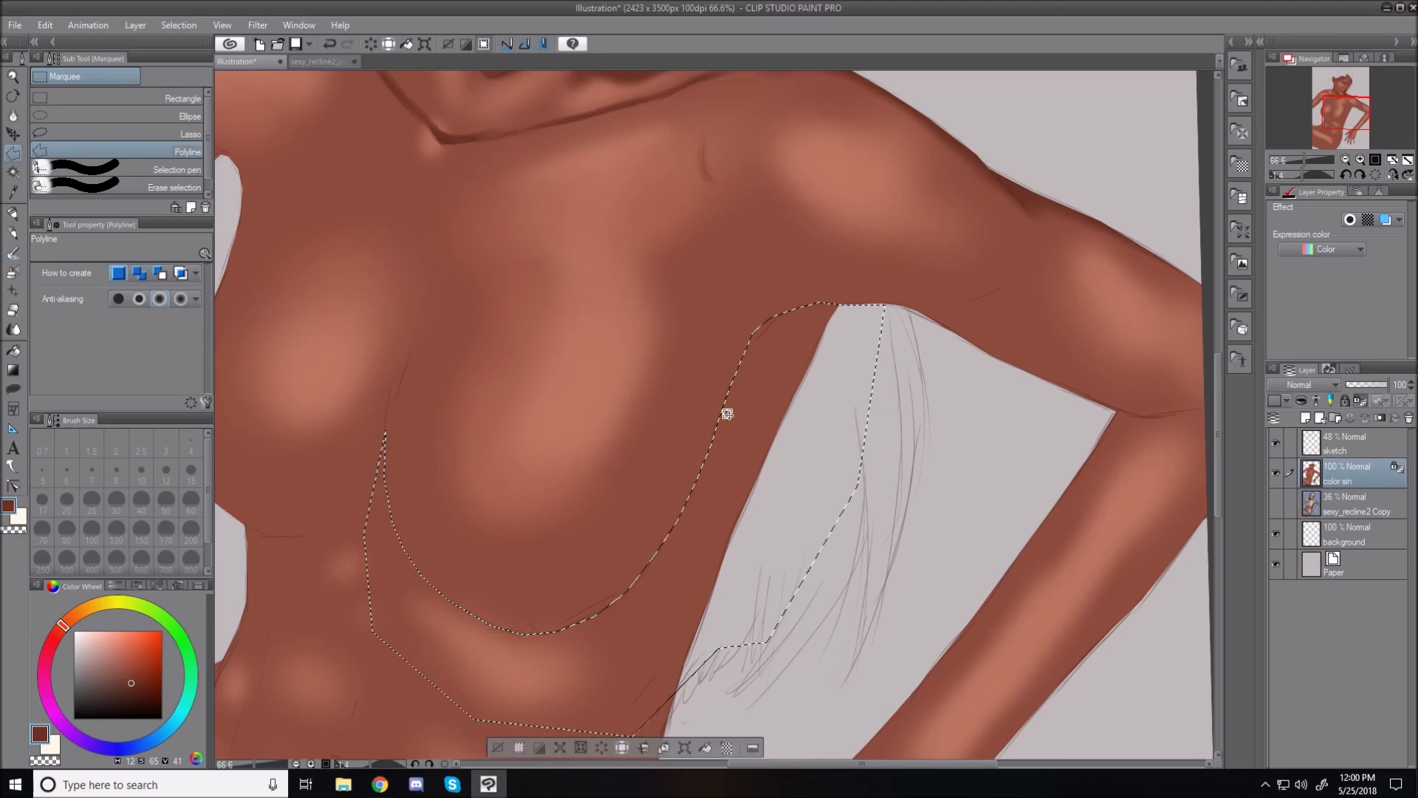
Step: Airbrush a dark cast shadow inside the selection along the breast's lower and outer curve up to the armpit at brush size 50
left_click(14, 272)
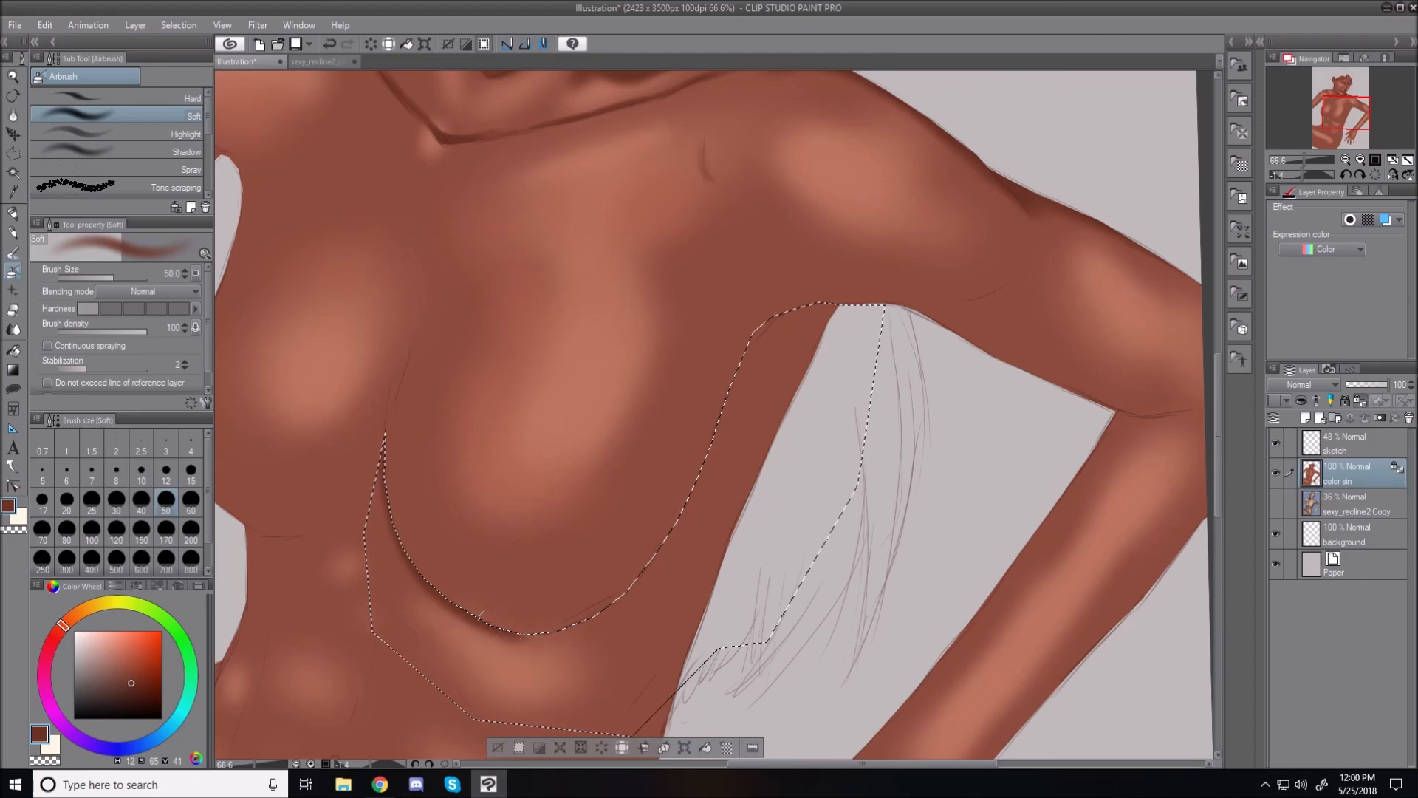
left_click_drag(526, 644, 605, 605)
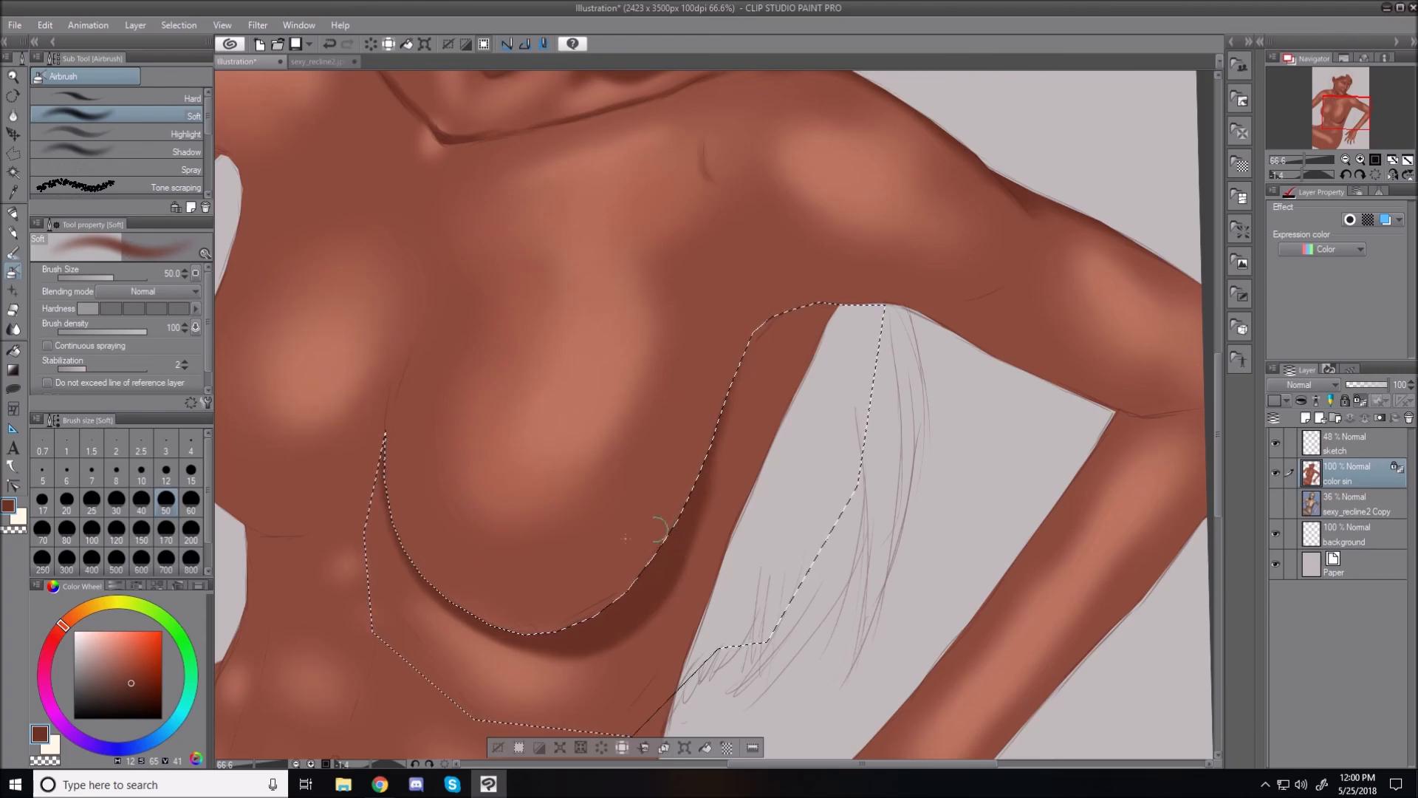
left_click_drag(760, 768, 746, 770)
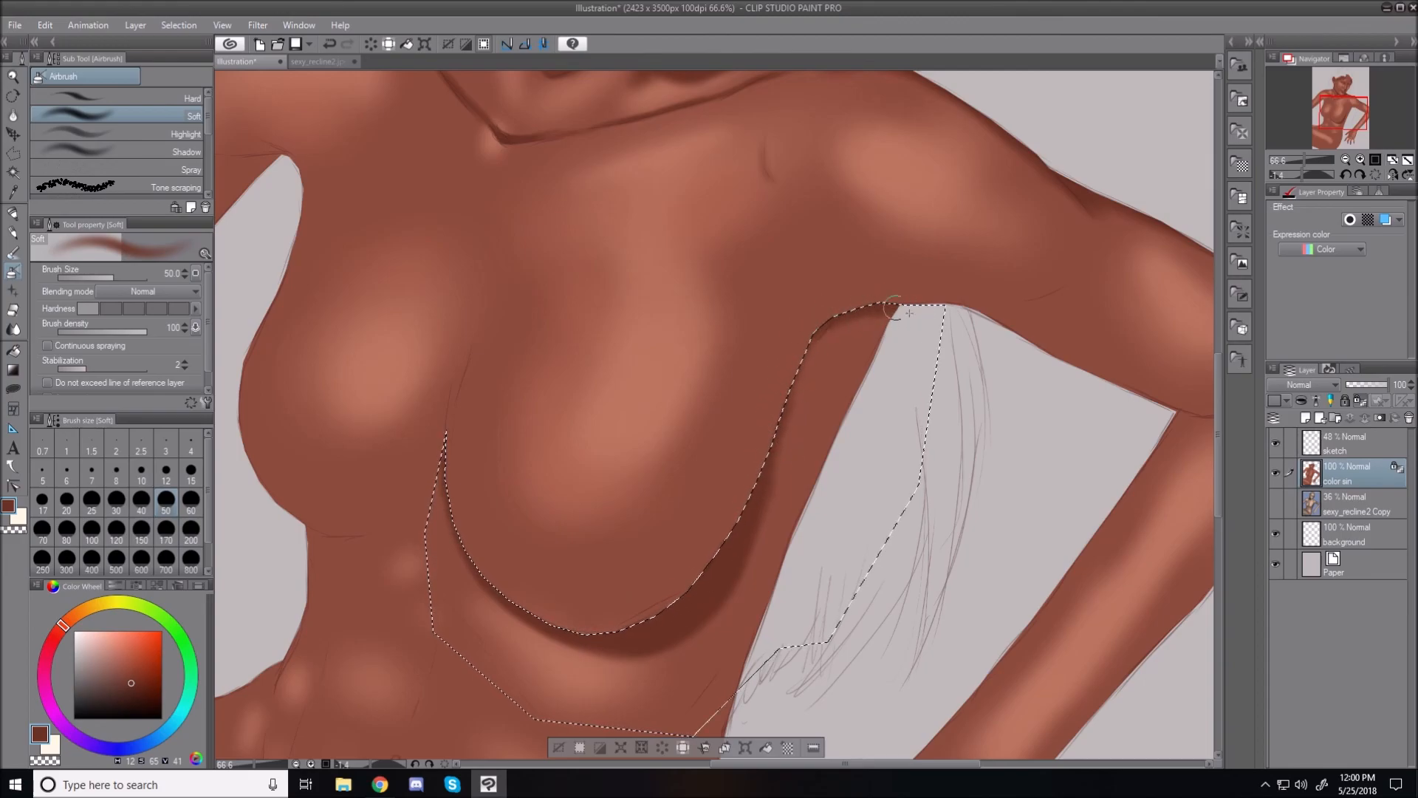
Step: Refine the shadow in the armpit fold inside the selection, reducing the brush to size 12
key("bracketleft")
key("bracketleft")
key("bracketleft")
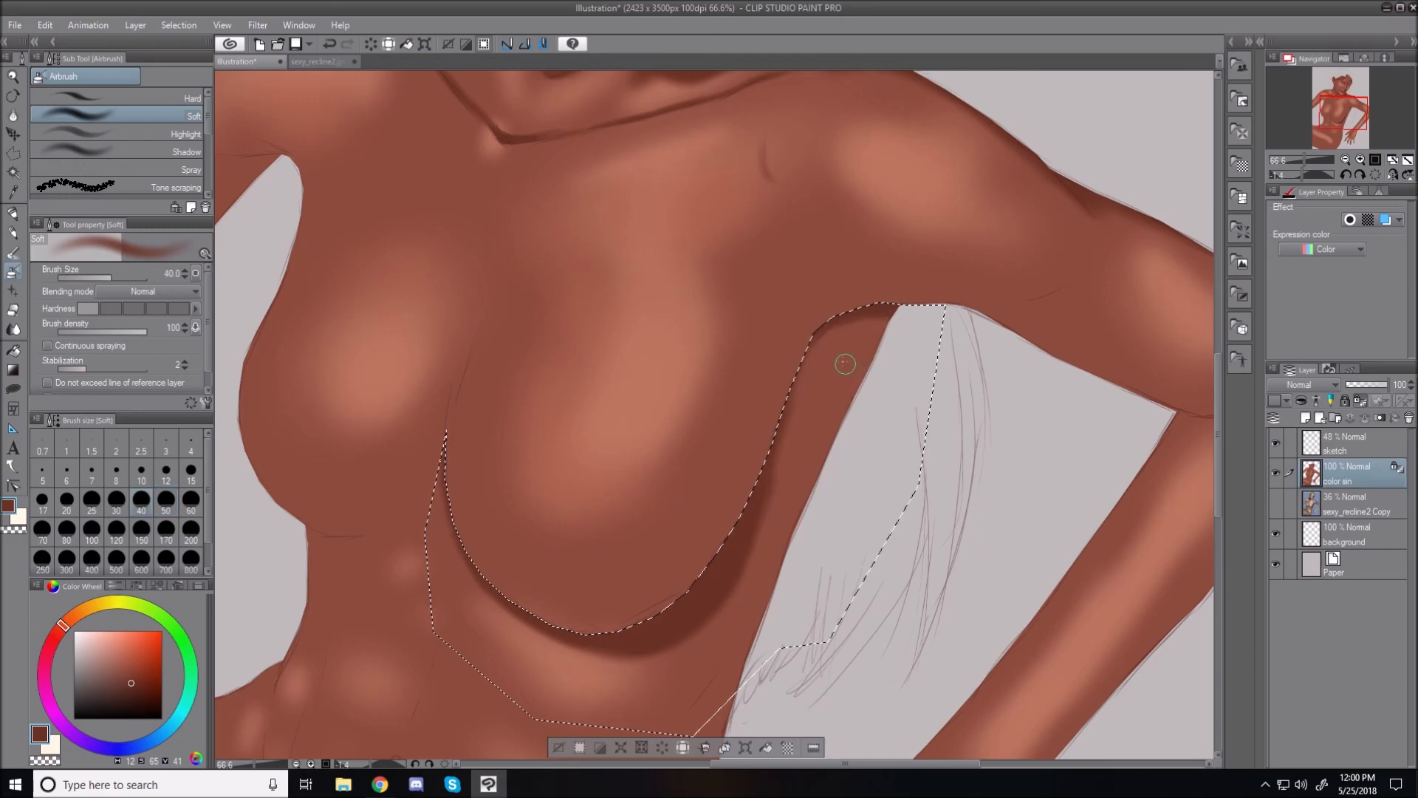
key("bracketleft")
key("bracketleft")
key("bracketleft")
key("bracketleft")
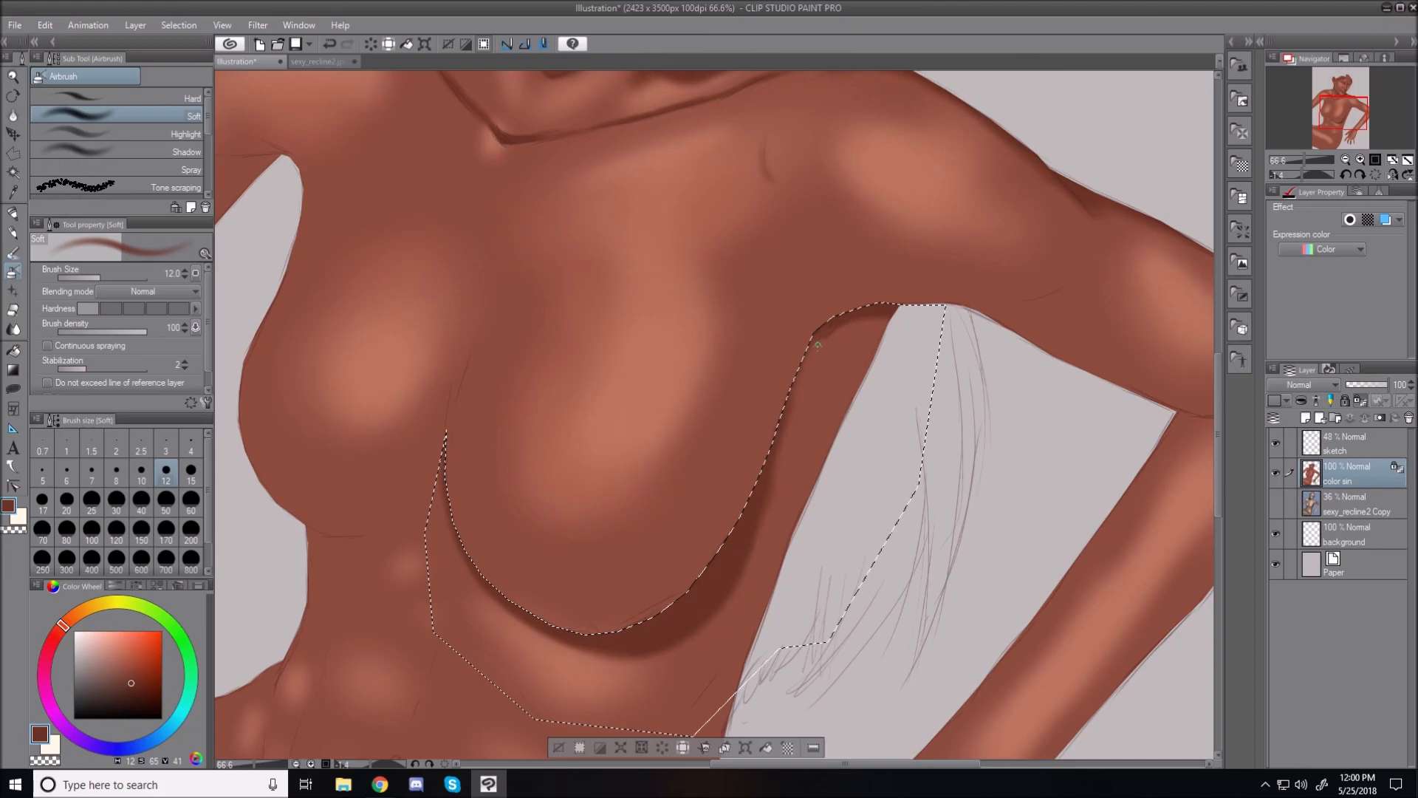
Step: Darken the outer edge of the torso below the armpit, raising the brush from size 15 to 70, and clear the selection
key("bracketright")
key("bracketright")
key("bracketright")
key("bracketright")
key("bracketright")
key("bracketright")
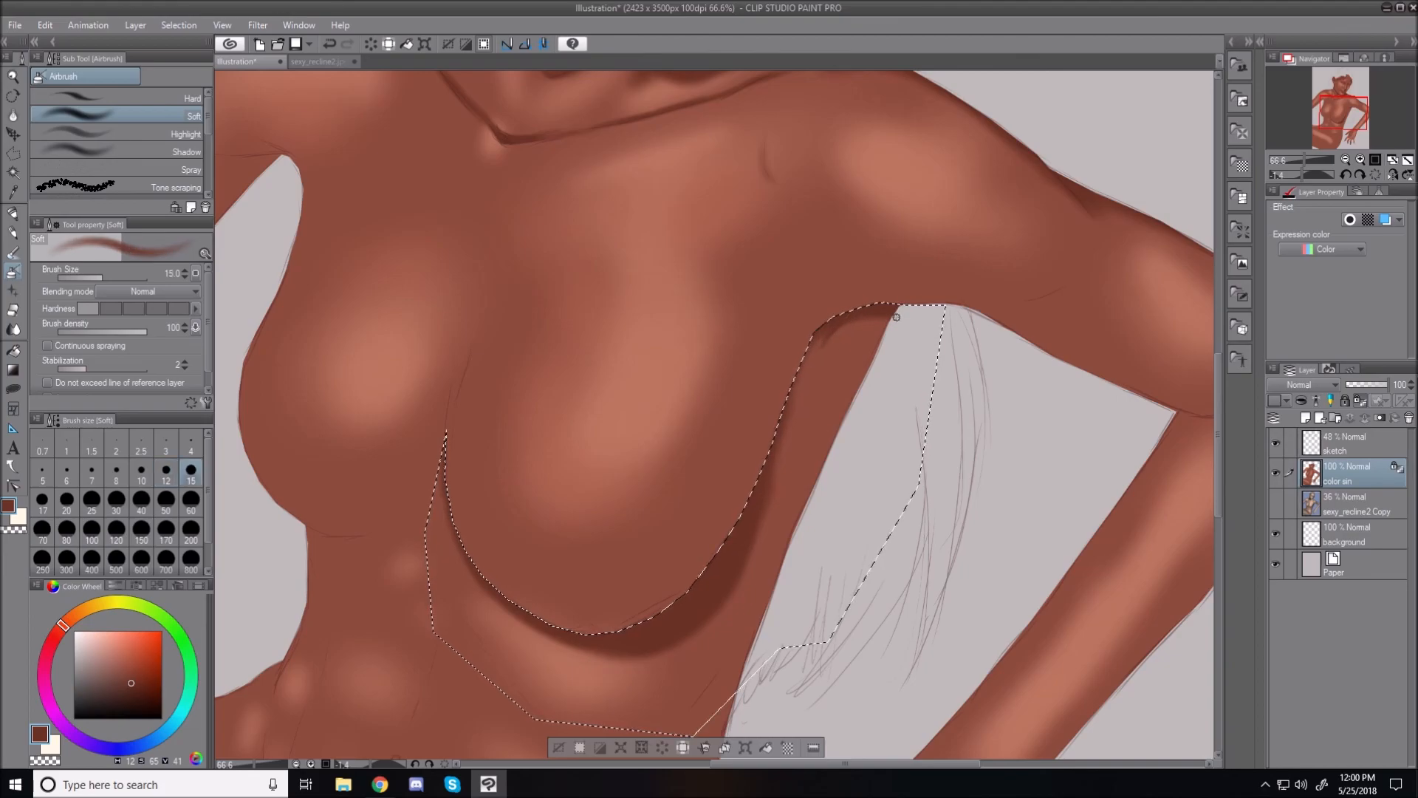
key("bracketright")
key("bracketright")
key("bracketright")
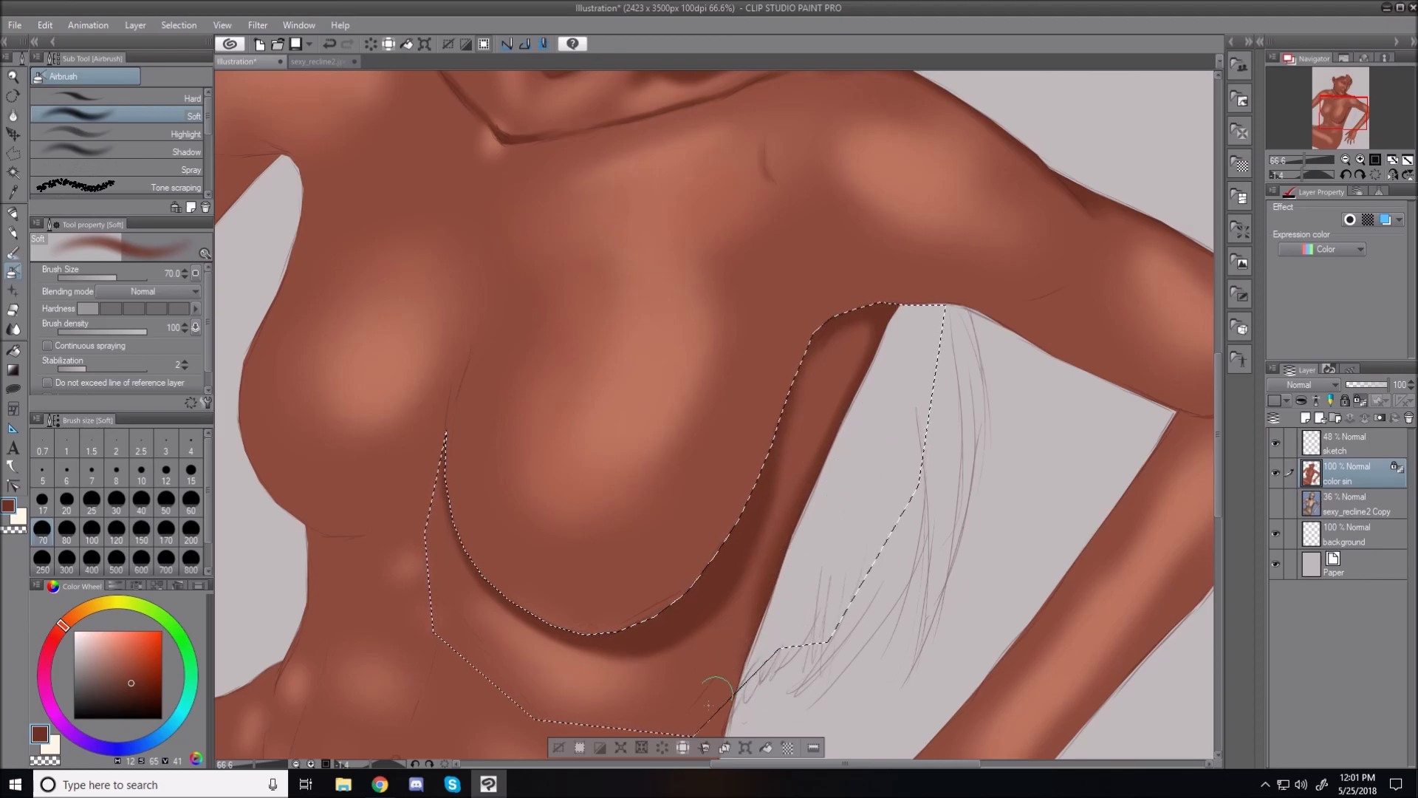
left_click(559, 747)
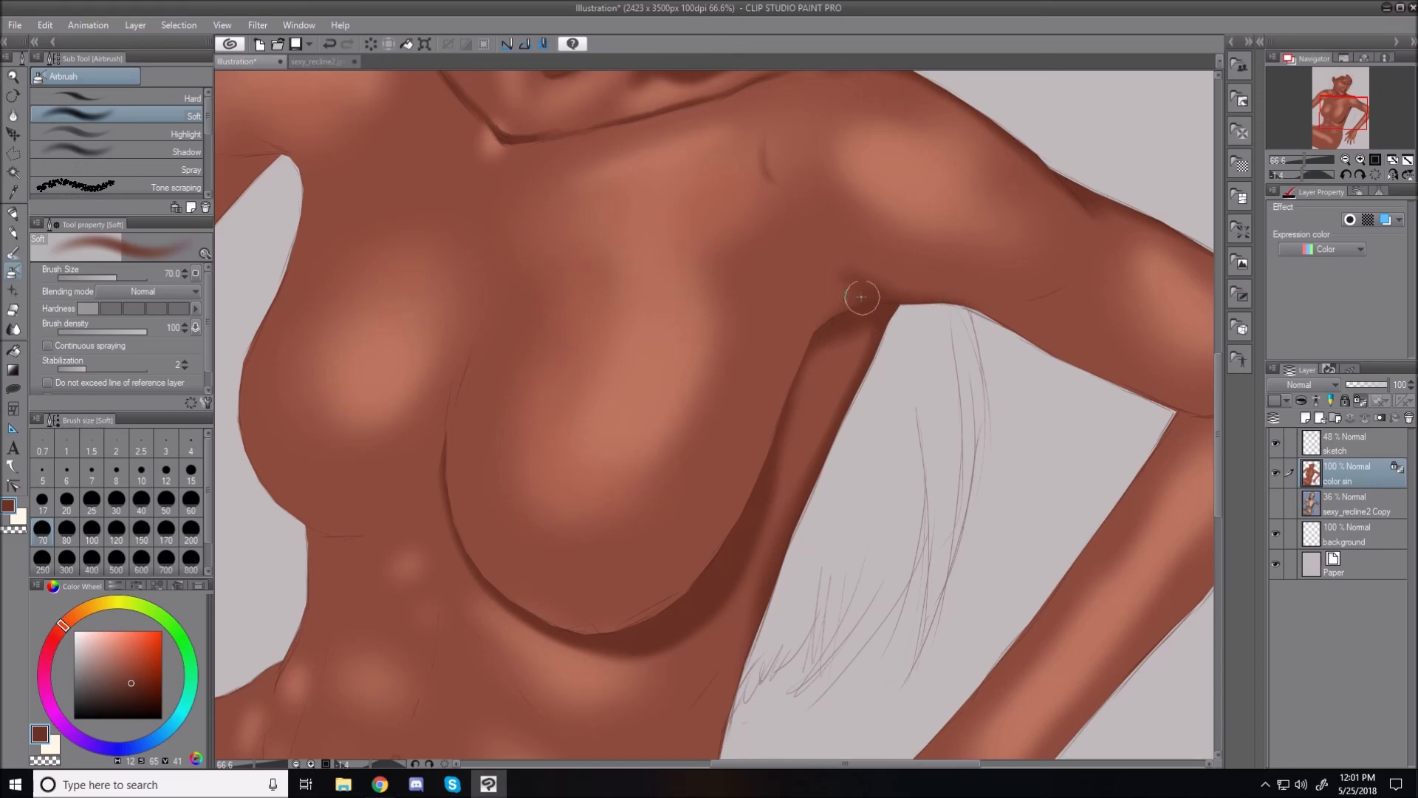
Step: Blend the armpit fold into the arm and soften the outer edge of the breast shadow with brush sizes 30 and 40
key("bracketleft")
key("bracketleft")
key("bracketleft")
key("bracketleft")
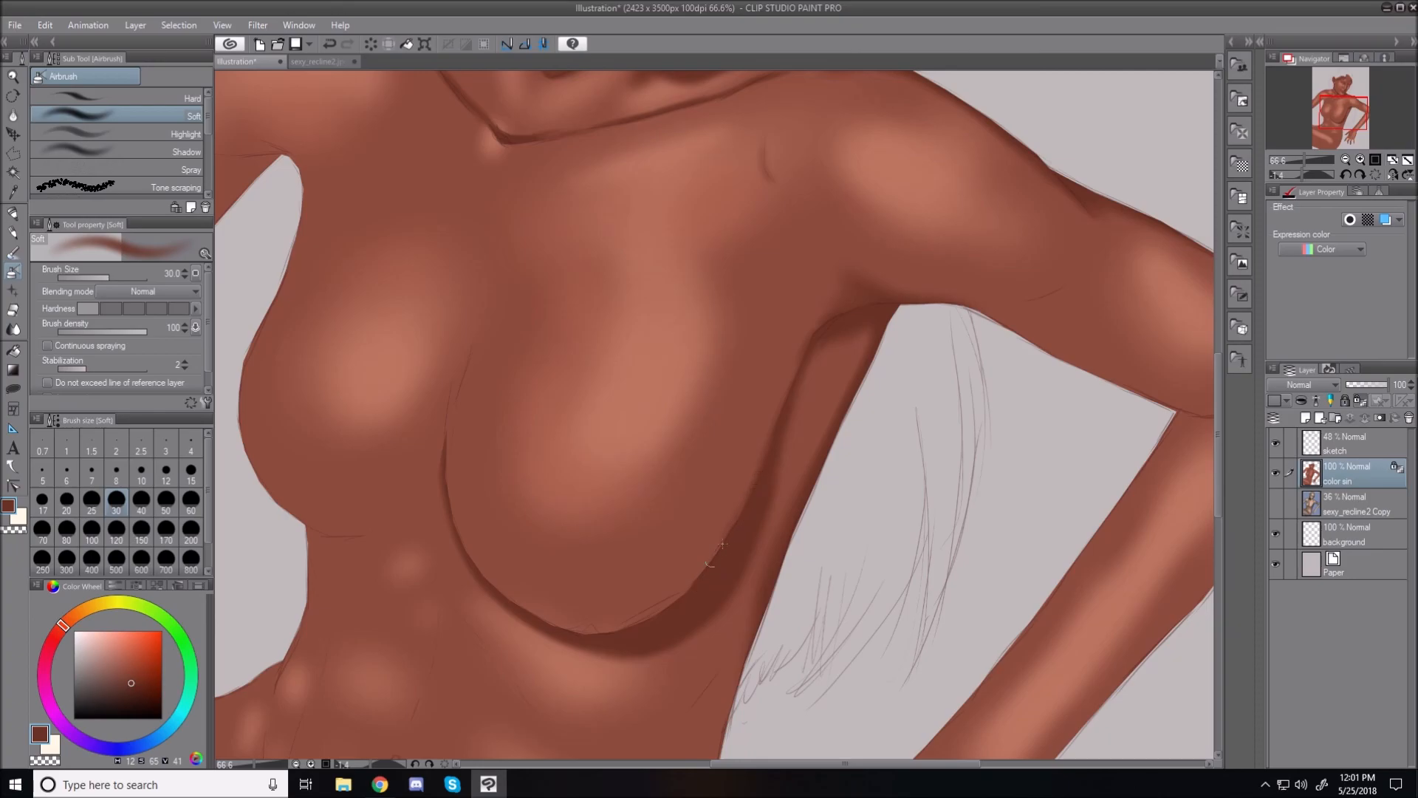
key("bracketright")
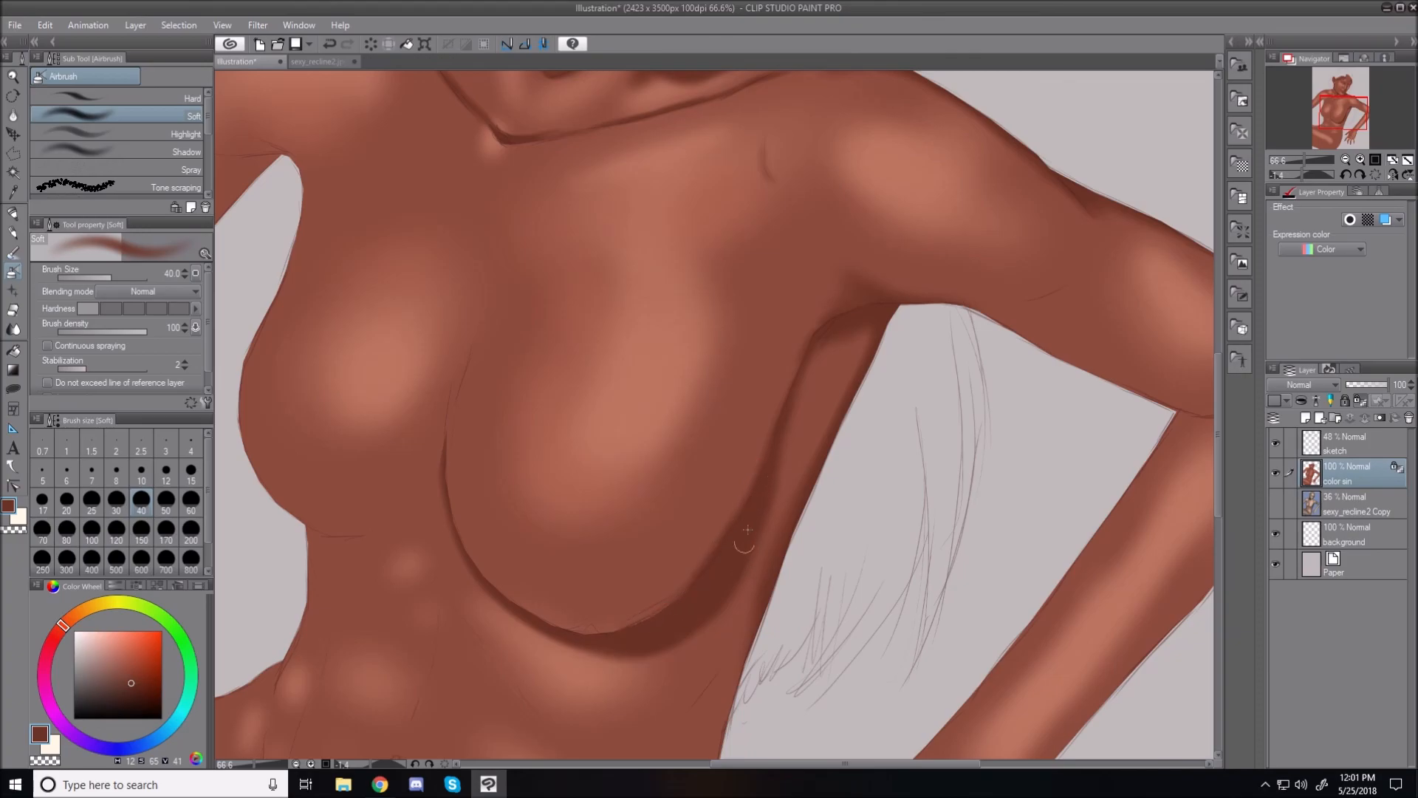
Step: Smooth and darken the left breast's contour from the inner side along the underside with brush size 20
key("bracketleft")
key("bracketleft")
key("bracketleft")
scroll(526, 547, "up", 3)
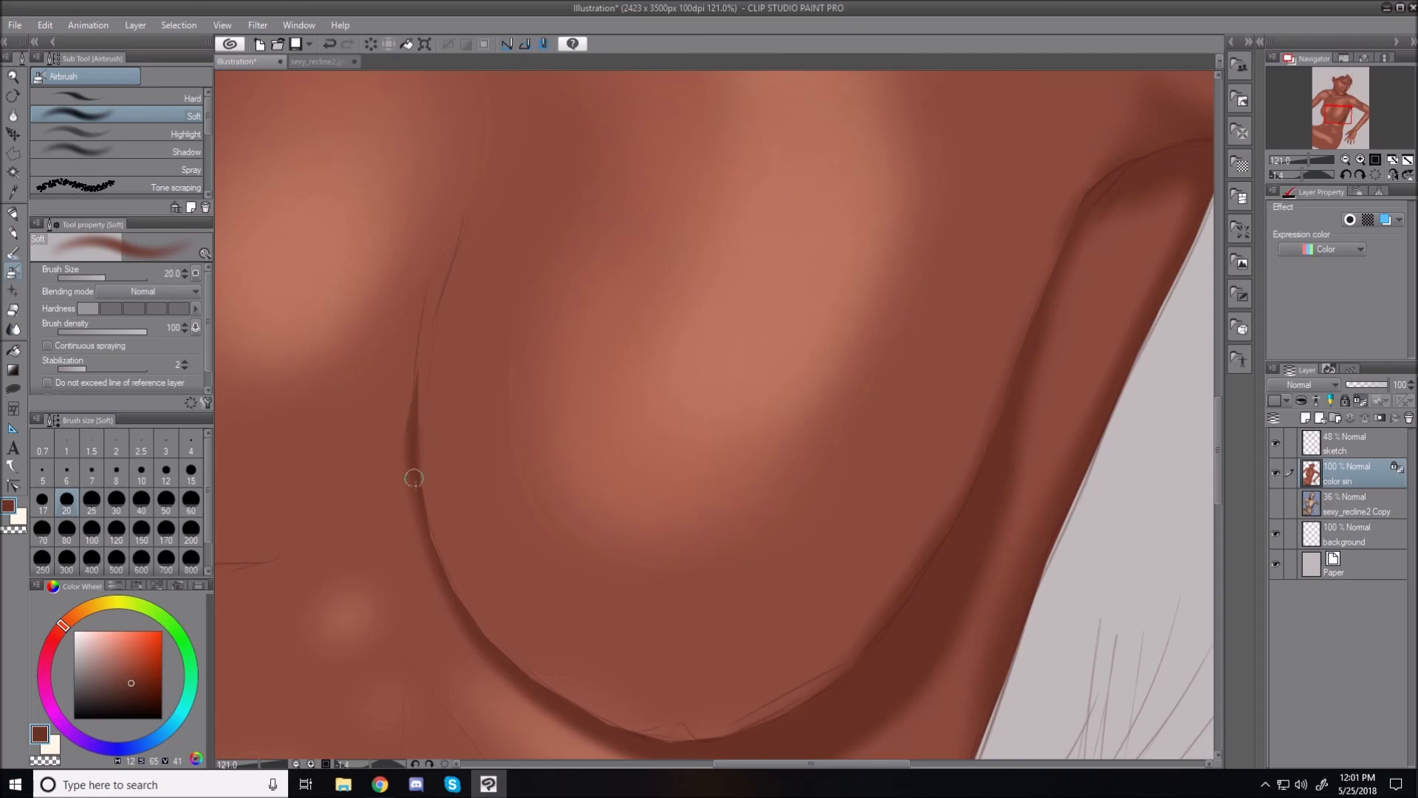
mouse_move(414, 454)
left_mouse_down()
mouse_move(439, 567)
mouse_move(412, 422)
mouse_move(422, 499)
mouse_move(453, 580)
mouse_move(418, 461)
mouse_move(472, 614)
left_mouse_up()
mouse_move(460, 593)
left_mouse_down()
mouse_move(556, 699)
mouse_move(469, 608)
mouse_move(615, 723)
mouse_move(500, 654)
mouse_move(625, 728)
mouse_move(554, 693)
mouse_move(645, 735)
mouse_move(566, 706)
mouse_move(696, 741)
mouse_move(592, 722)
mouse_move(751, 737)
mouse_move(704, 721)
mouse_move(633, 728)
mouse_move(707, 740)
mouse_move(675, 745)
mouse_move(750, 726)
mouse_move(664, 747)
mouse_move(788, 720)
mouse_move(850, 682)
mouse_move(728, 732)
mouse_move(867, 665)
left_mouse_up()
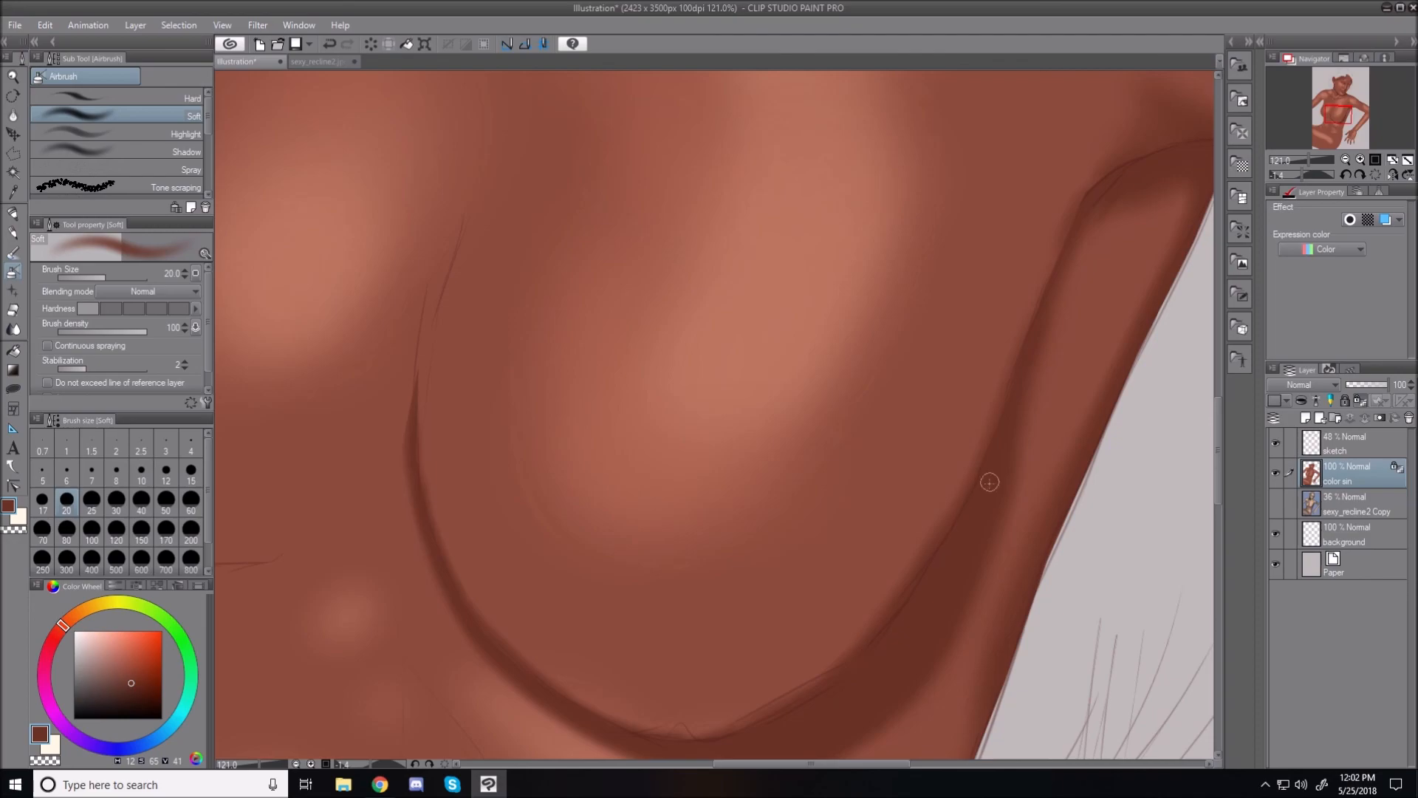
Step: Extend the dark contour upward along the breast's inner side with brush size 25
key("bracketright")
key("bracketright")
key("bracketleft")
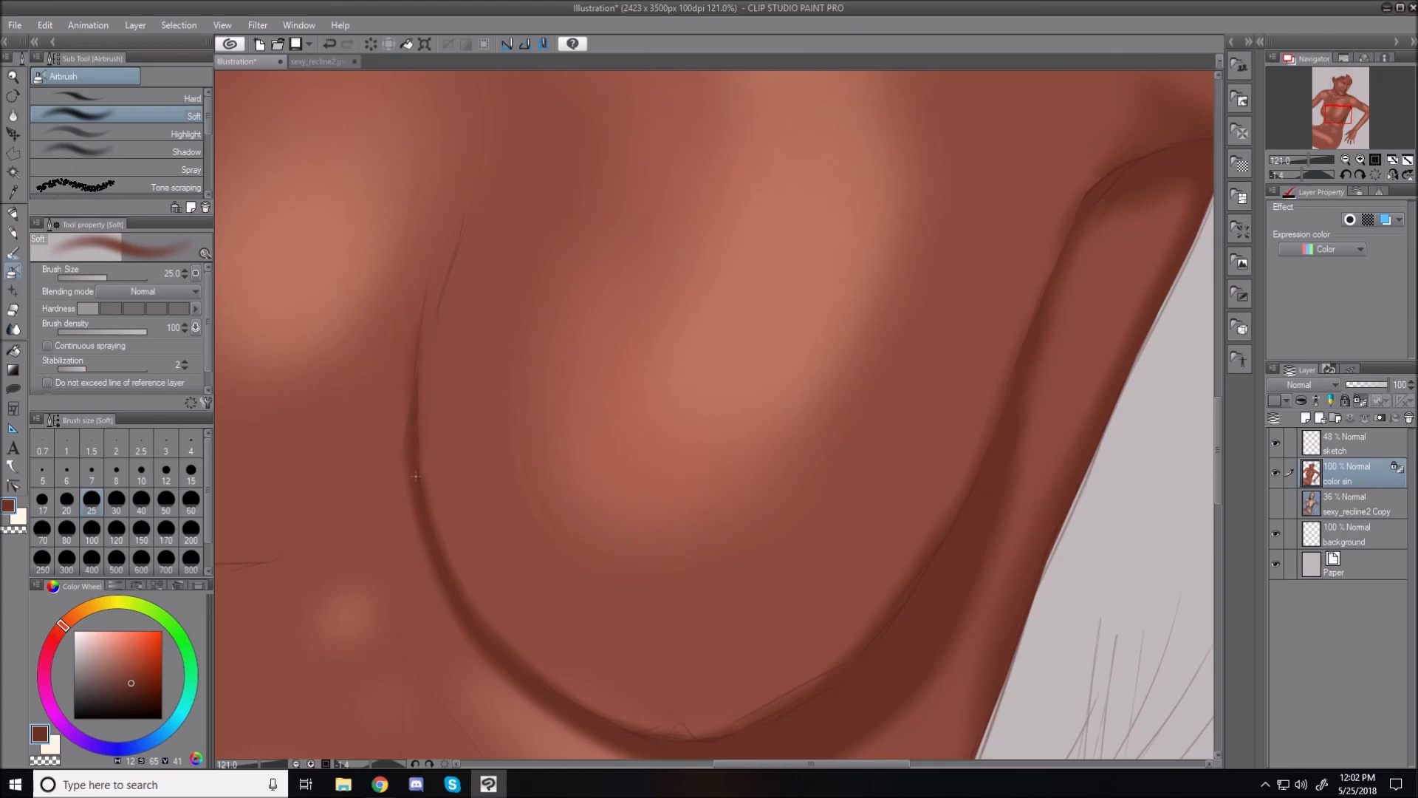
left_click_drag(435, 279, 426, 472)
Step: Build up a soft, wide form shadow across the underside of the left breast with brush size 60
key("bracketright")
key("bracketright")
key("bracketright")
key("bracketright")
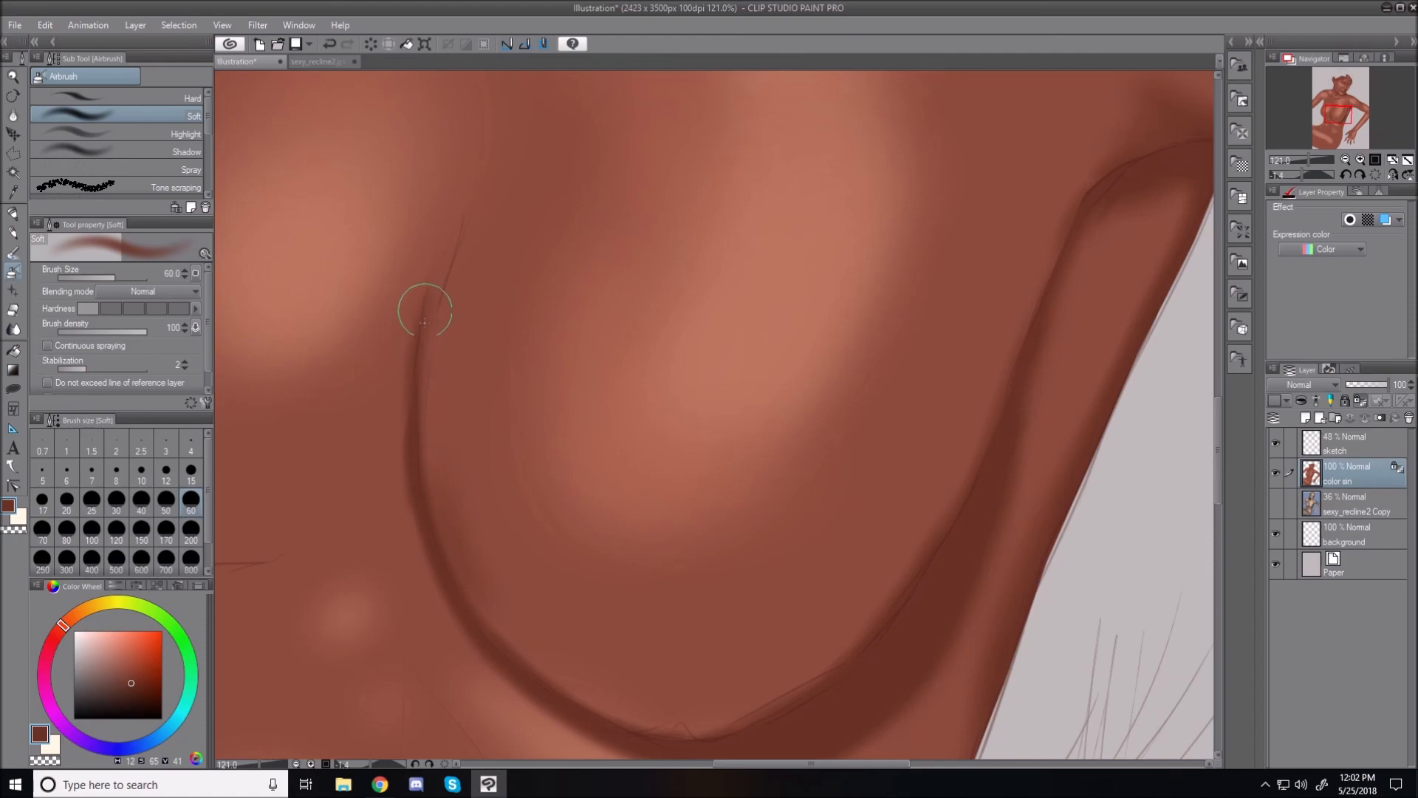
mouse_move(462, 564)
left_mouse_down()
mouse_move(530, 656)
mouse_move(751, 732)
left_mouse_up()
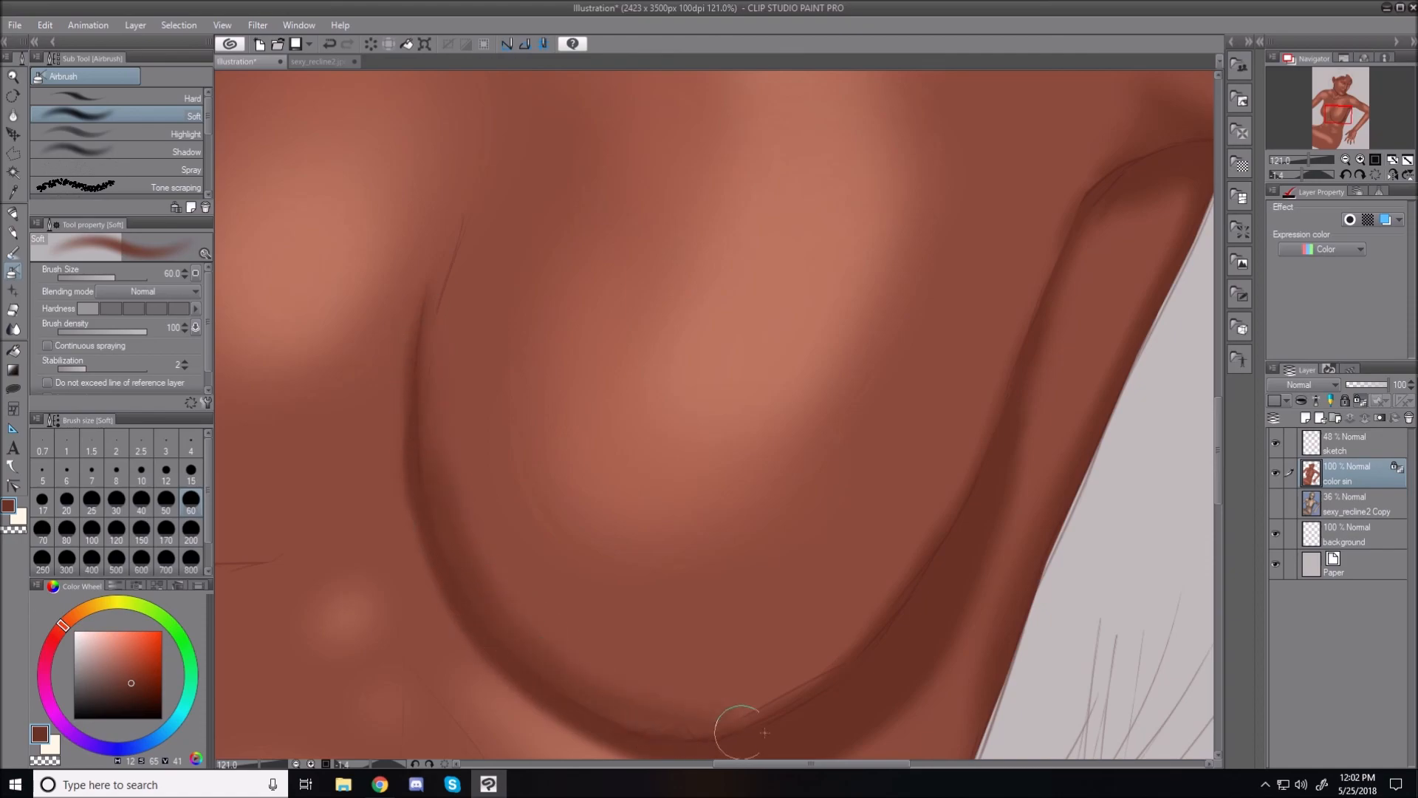
left_click_drag(563, 679, 807, 684)
mouse_move(451, 544)
left_mouse_down()
mouse_move(535, 637)
mouse_move(693, 700)
mouse_move(910, 625)
left_mouse_up()
mouse_move(682, 695)
left_mouse_down()
mouse_move(805, 657)
mouse_move(1040, 339)
left_mouse_up()
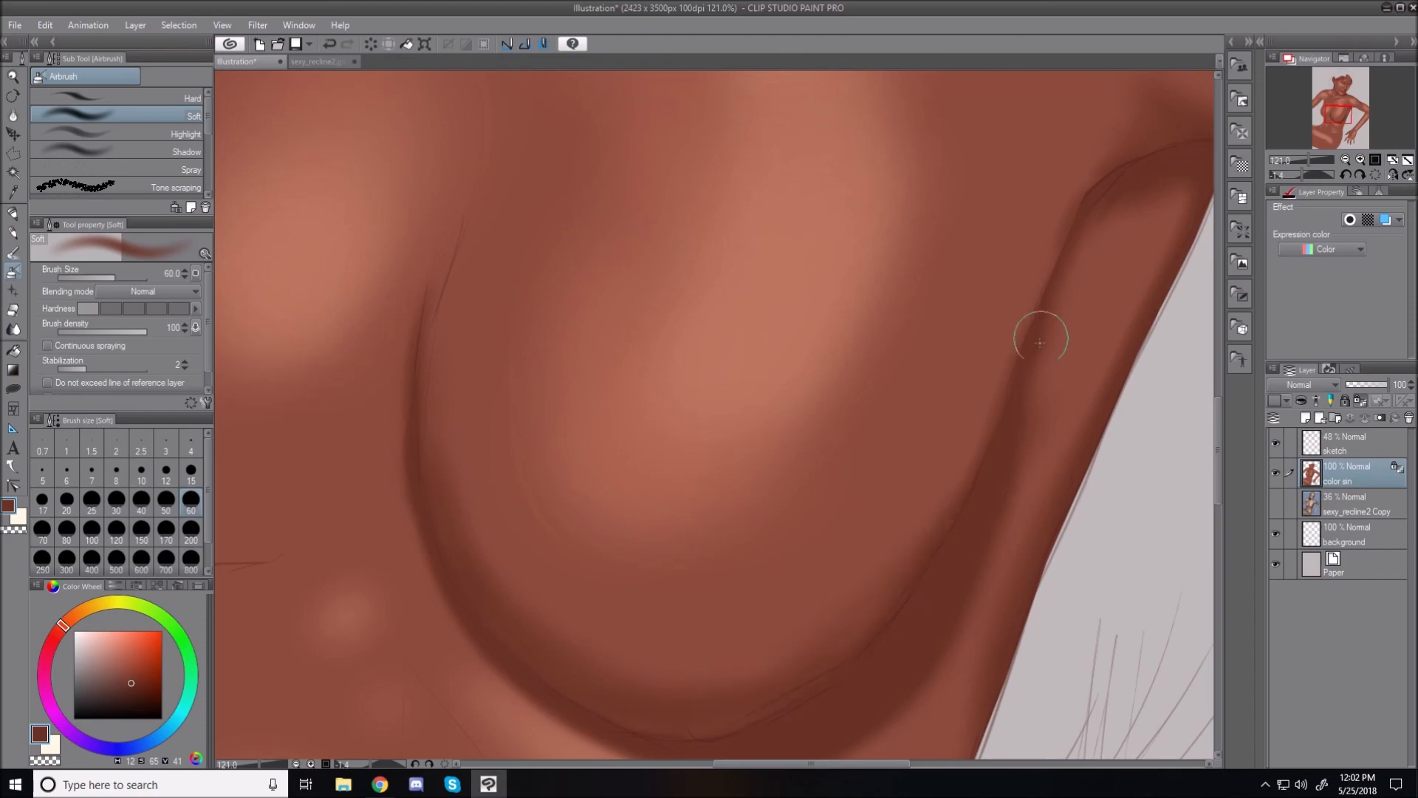
mouse_move(517, 628)
left_mouse_down()
mouse_move(743, 655)
mouse_move(839, 627)
left_mouse_up()
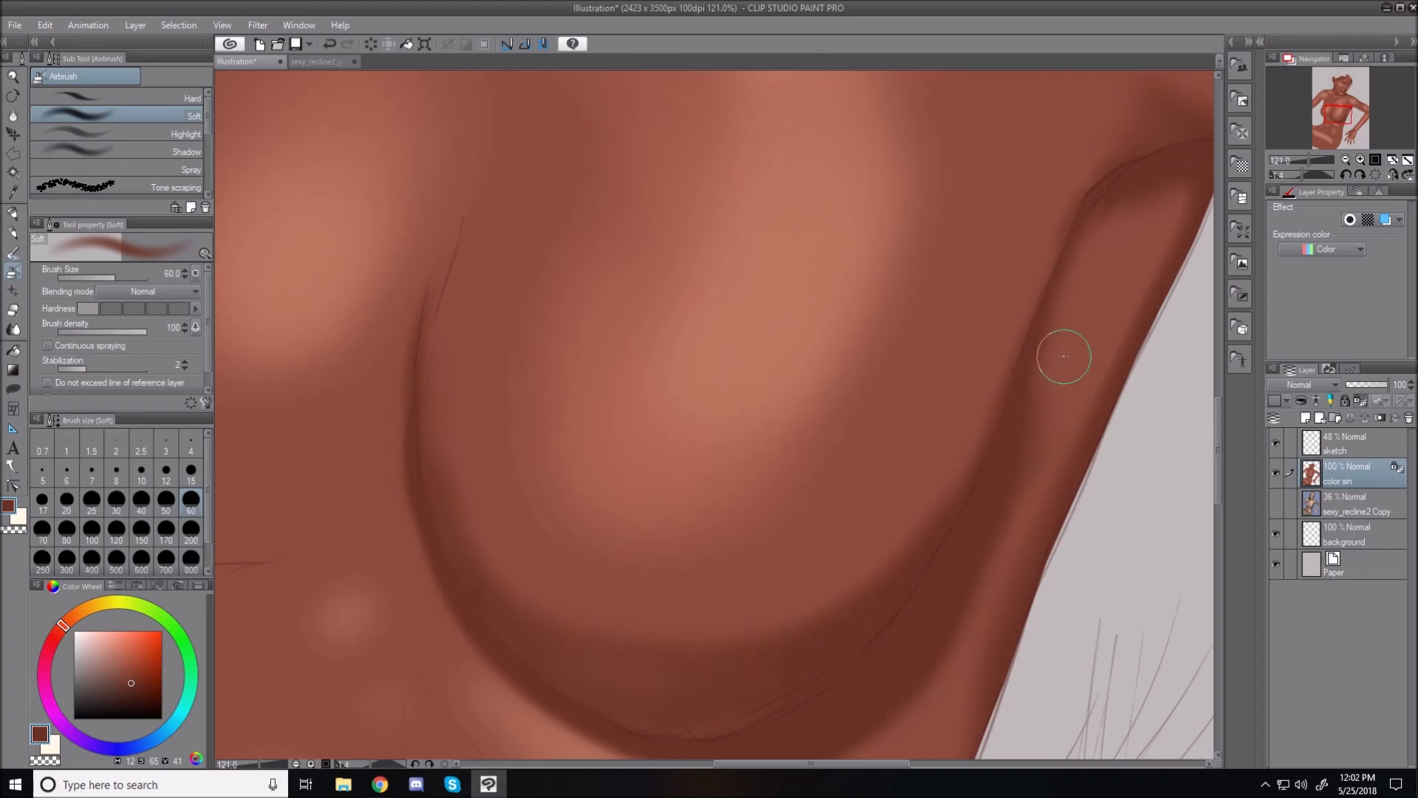
Step: Sample a lighter reddish brown from the skin and blend the upper edge of the underside shadow at brush size 100
key("ctrl+0")
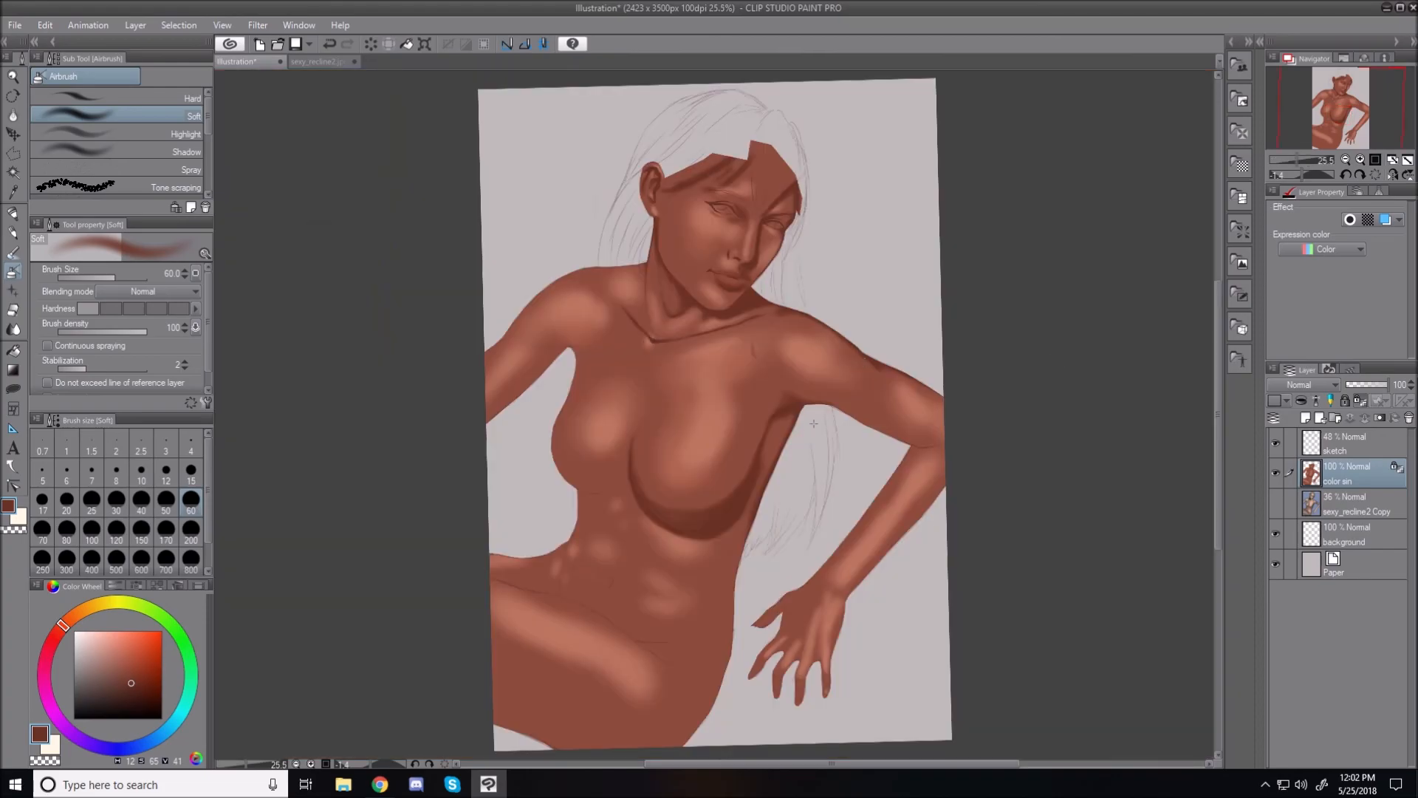
scroll(768, 436, "up", 2)
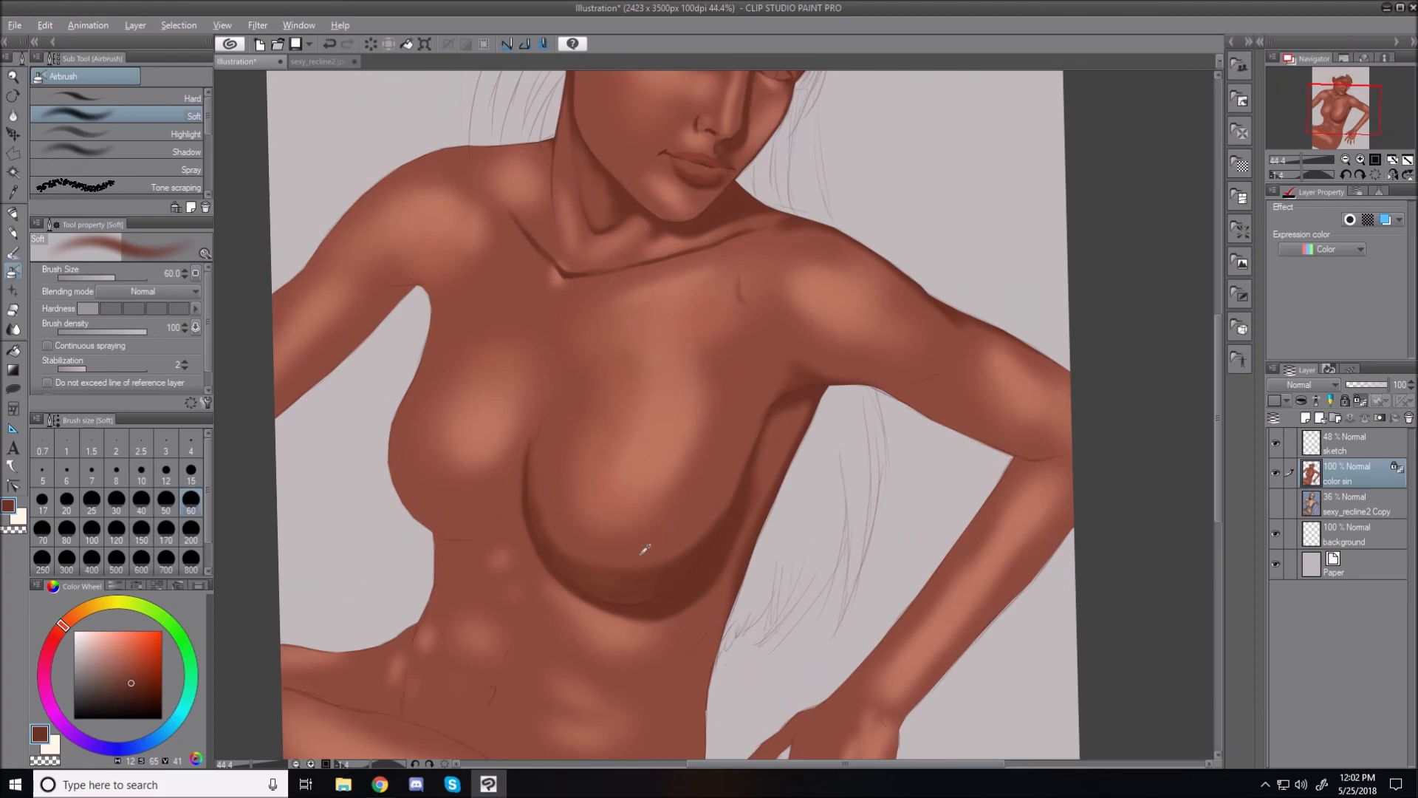
left_click(445, 683, "alt")
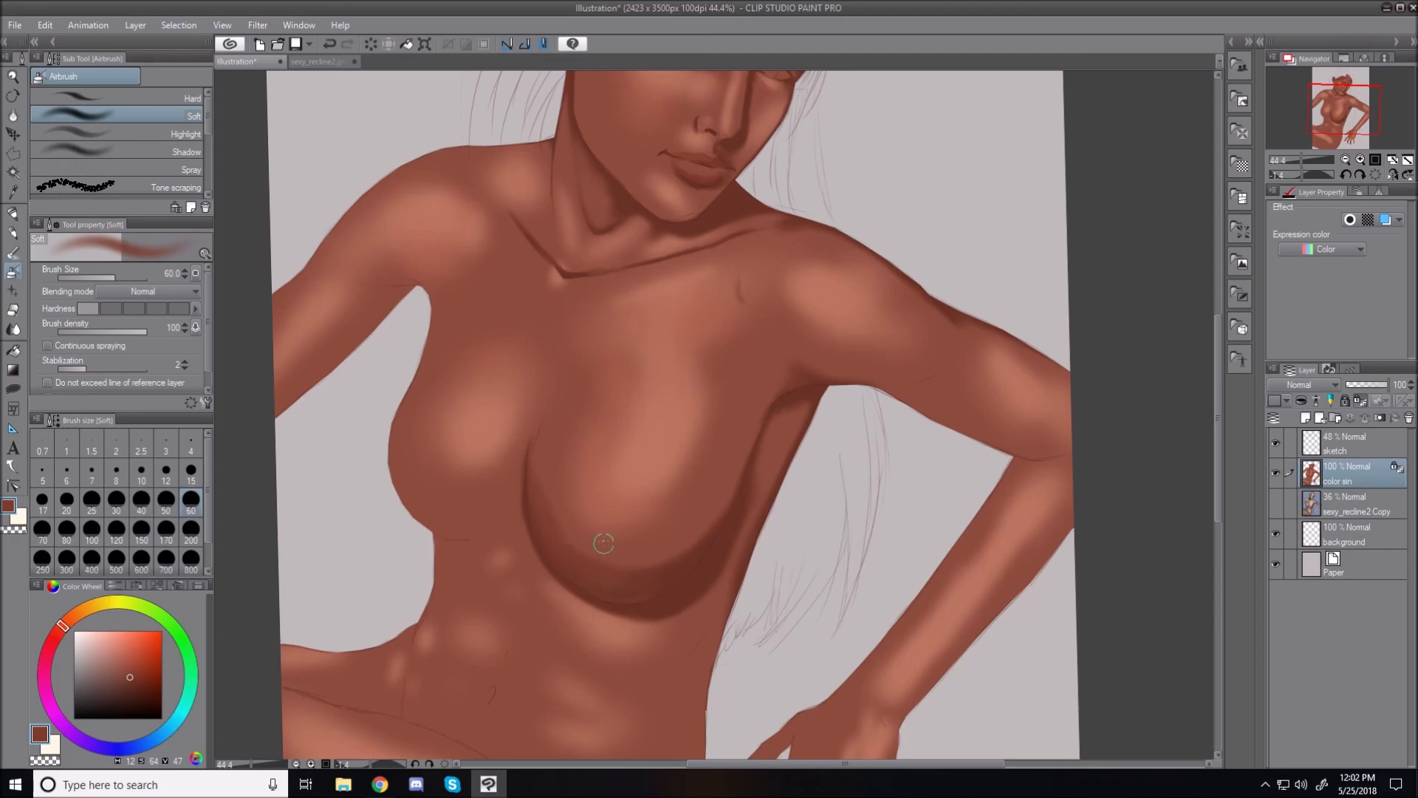
left_click(554, 466, "alt")
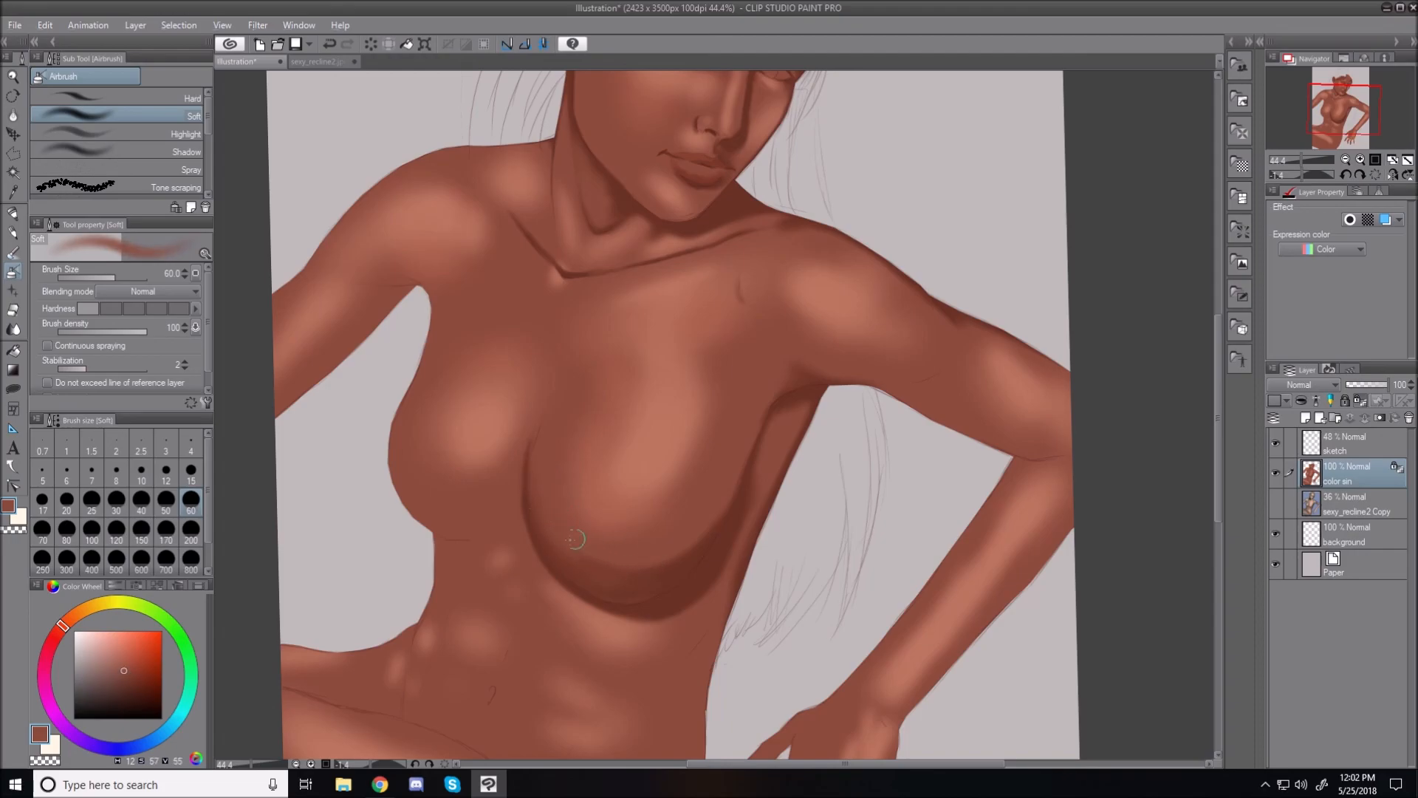
key("bracketright")
key("bracketright")
key("bracketright")
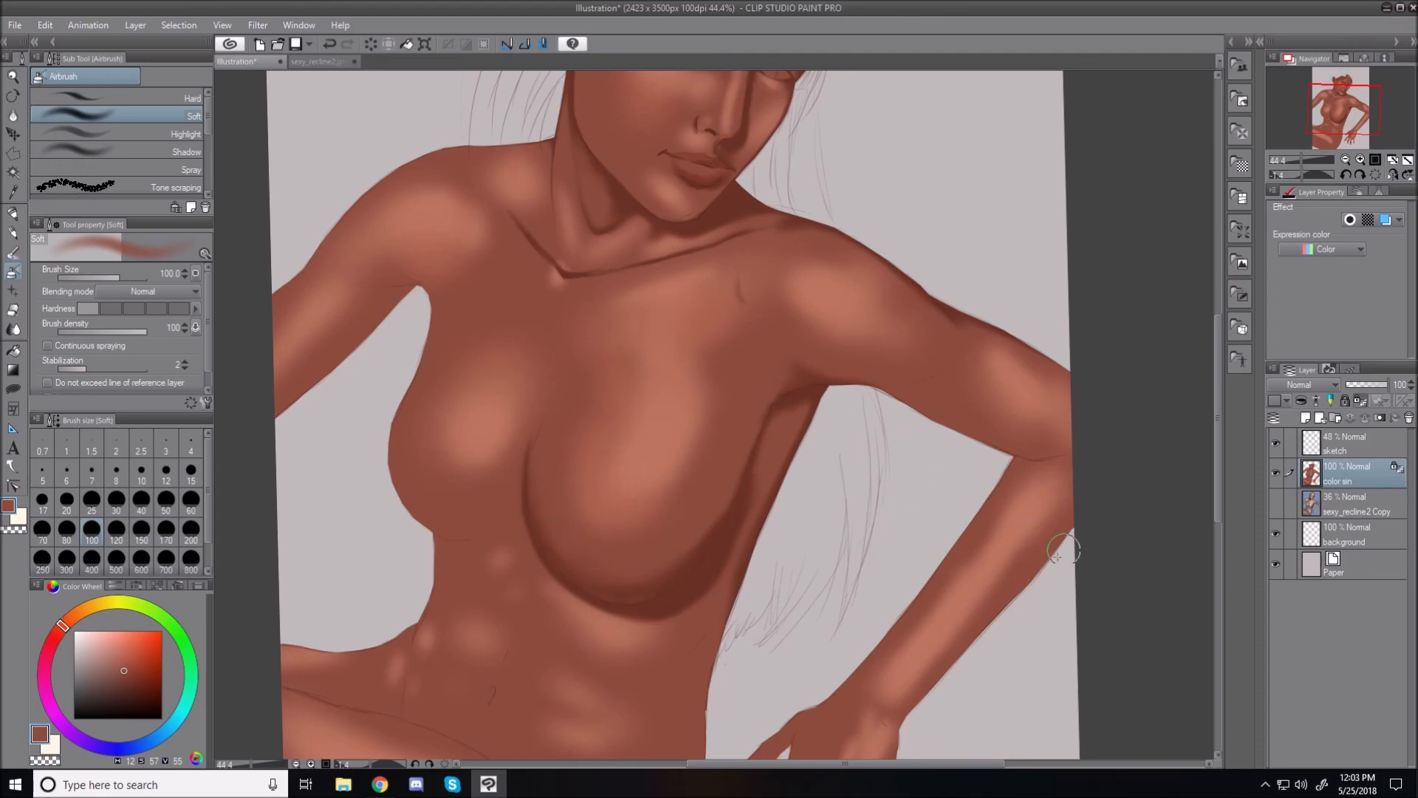
Step: Sample dark brown from the armpit shadow and deepen the shading at the armpit and along the torso's side, varying the brush up to size 100
left_click(810, 397, "alt")
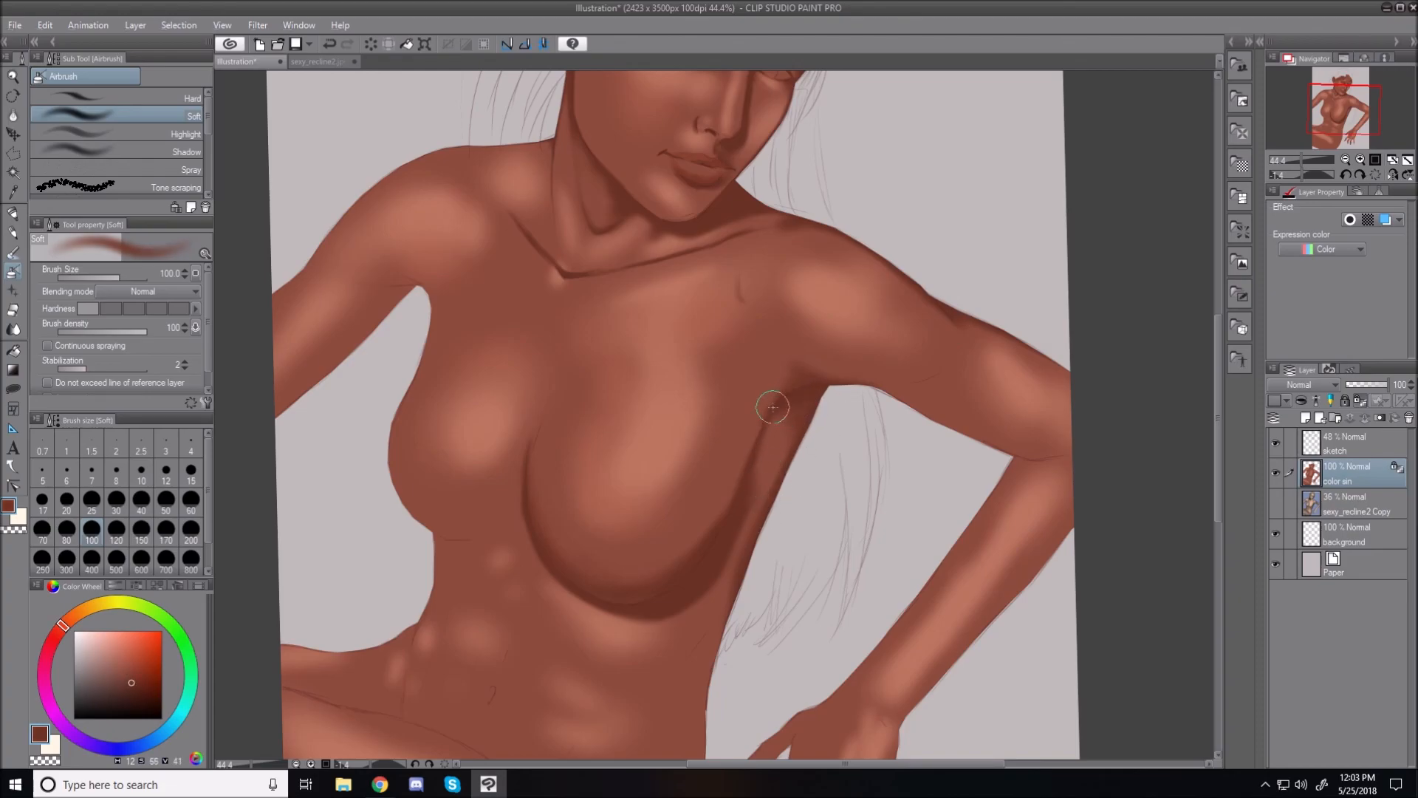
key("bracketleft")
key("bracketleft")
key("bracketleft")
key("bracketleft")
key("bracketleft")
key("bracketleft")
key("bracketright")
key("bracketright")
key("bracketright")
key("bracketright")
key("bracketright")
key("bracketright")
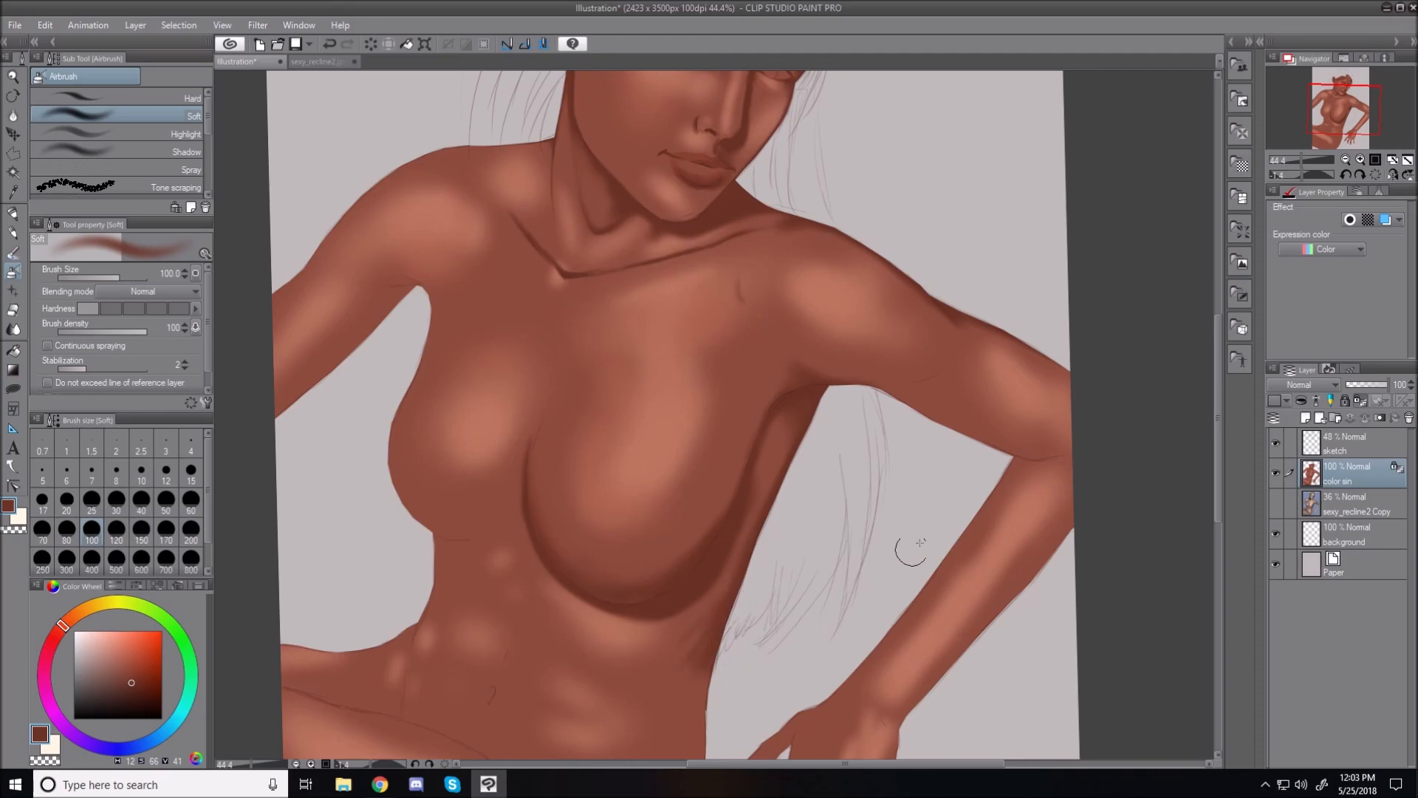
Step: Airbrush dark brown shading down the torso's side, from beneath the armpit to the waist, at brush size 100
scroll(1218, 491, "down", 4)
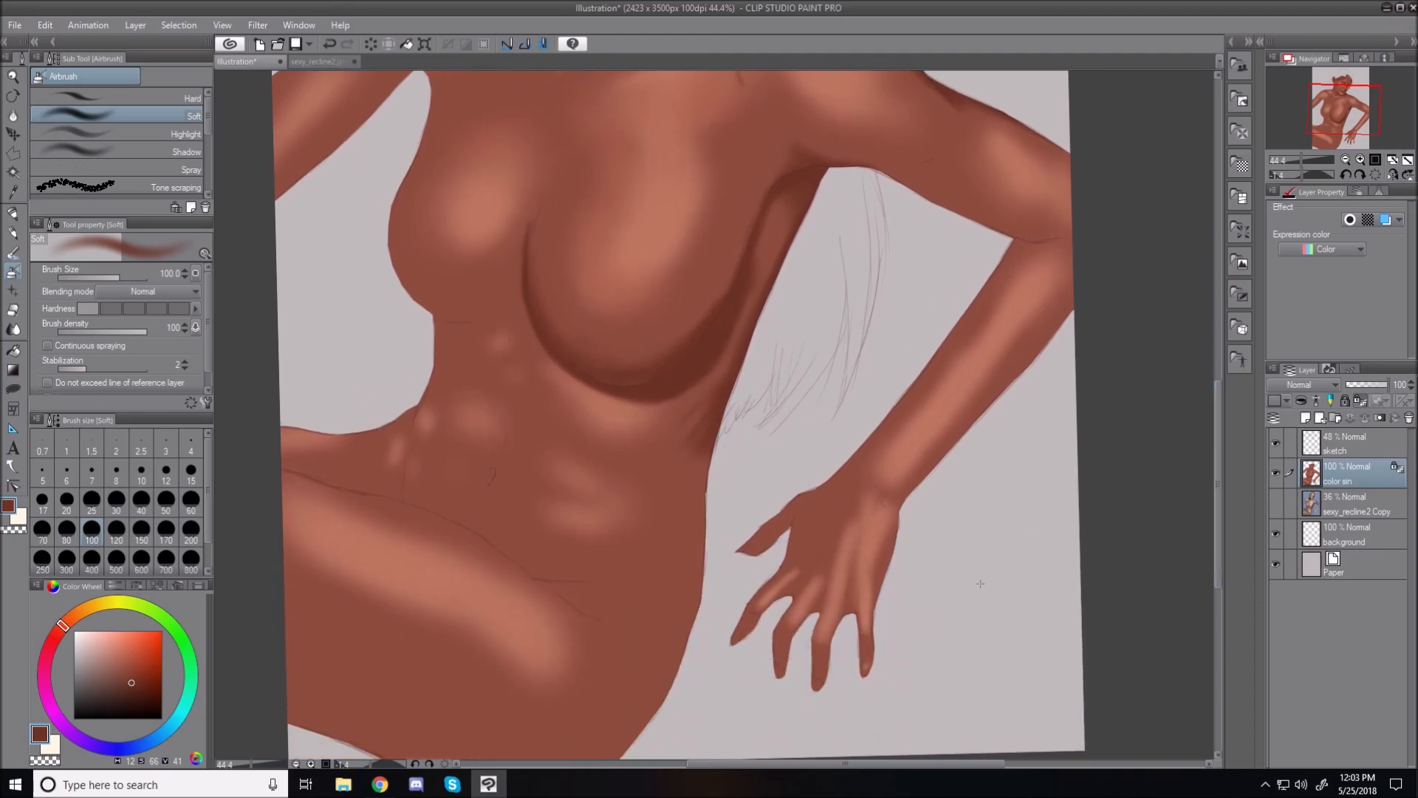
mouse_move(729, 416)
left_mouse_down()
mouse_move(709, 520)
mouse_move(731, 396)
mouse_move(698, 421)
left_mouse_up()
left_click_drag(746, 378, 691, 466)
left_click_drag(742, 406, 707, 495)
mouse_move(757, 347)
left_mouse_down()
mouse_move(709, 458)
mouse_move(707, 386)
left_mouse_up()
left_click_drag(794, 270, 761, 336)
left_click_drag(809, 225, 716, 353)
left_click_drag(784, 291, 706, 411)
mouse_move(745, 354)
left_mouse_down()
mouse_move(654, 466)
mouse_move(678, 487)
left_mouse_up()
left_click_drag(739, 384, 639, 519)
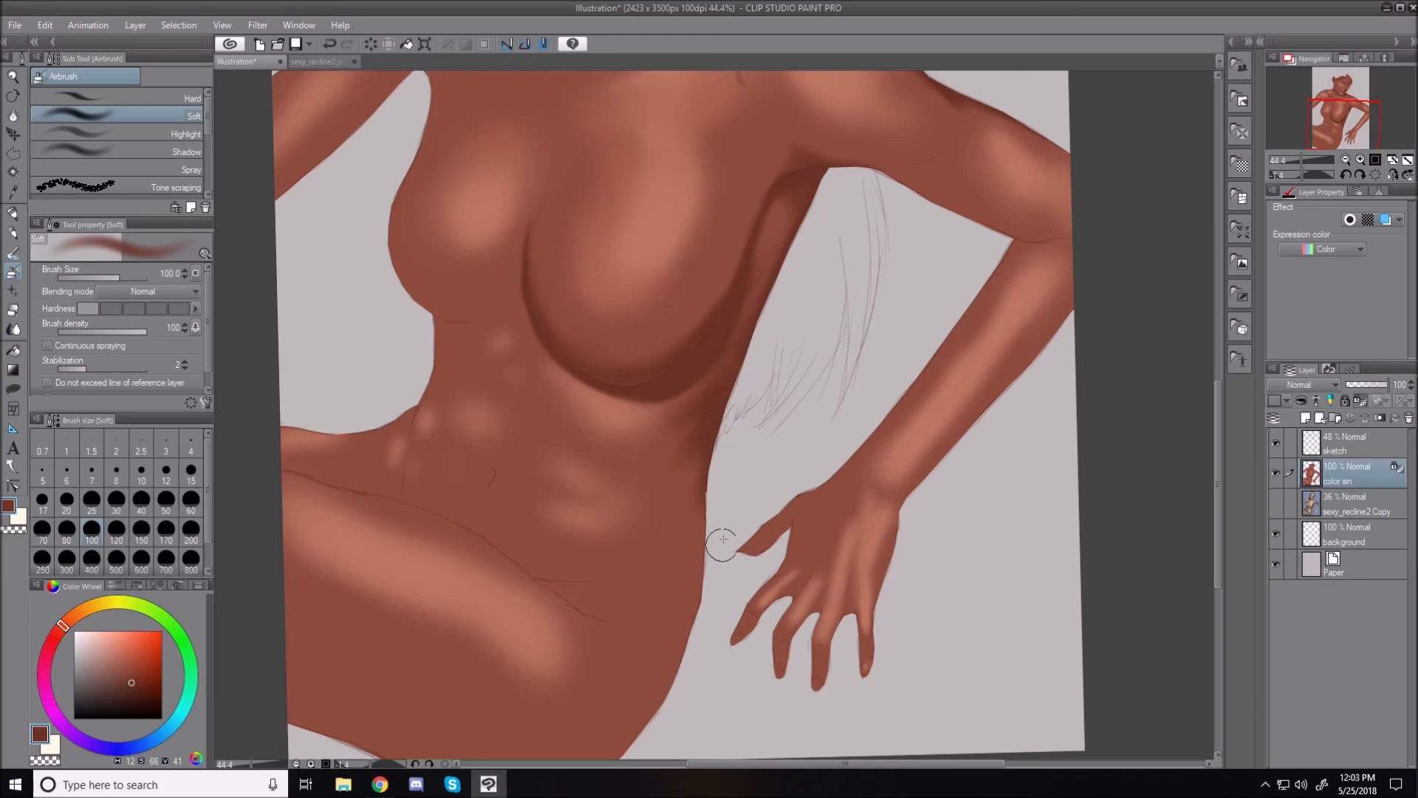
Step: Continue the dark side shadow from the waist down along the hip's outer edge, replacing the stroke that reaches too far inward
left_click_drag(733, 395, 711, 606)
mouse_move(715, 483)
left_mouse_down()
mouse_move(682, 663)
mouse_move(642, 707)
left_mouse_up()
left_click_drag(705, 527, 642, 671)
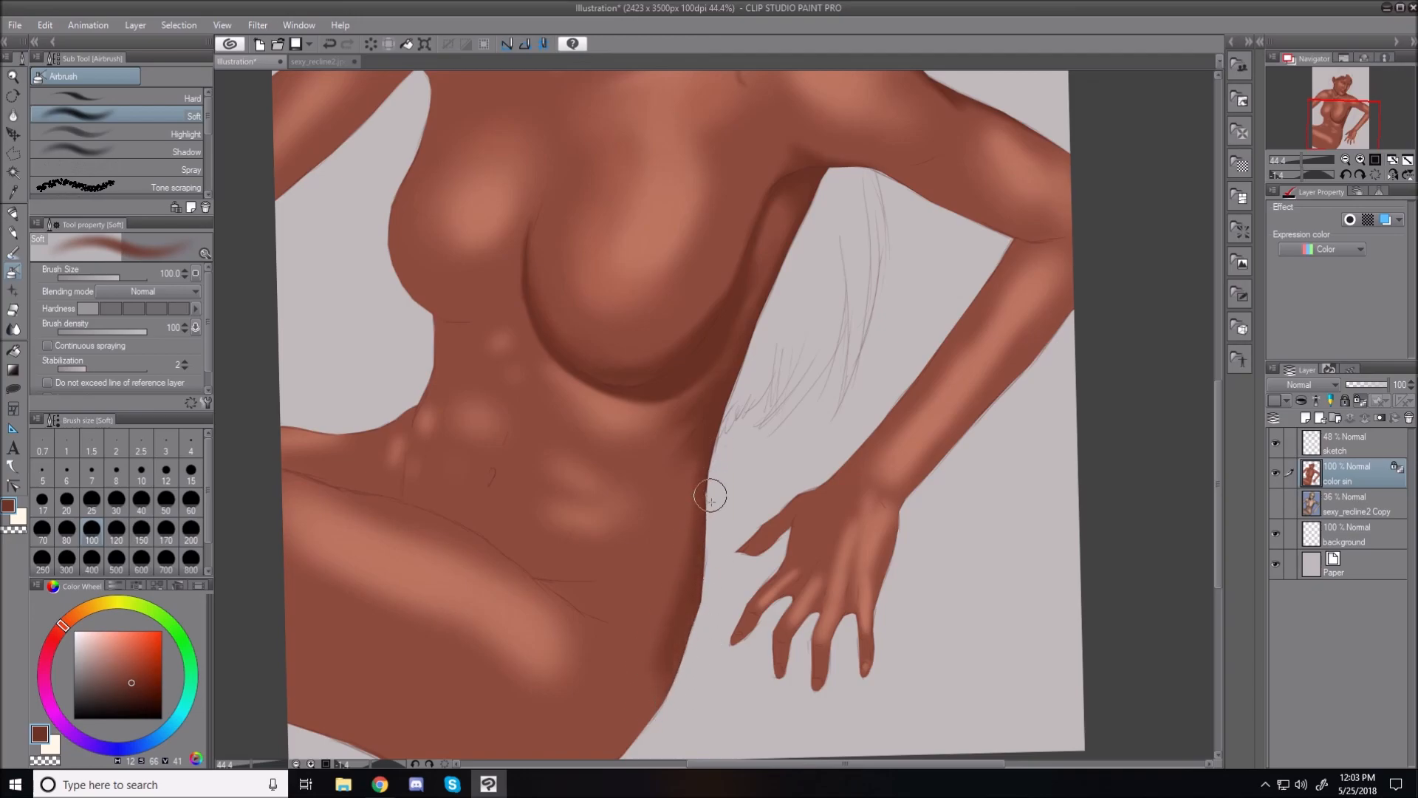
left_click_drag(725, 497, 613, 624)
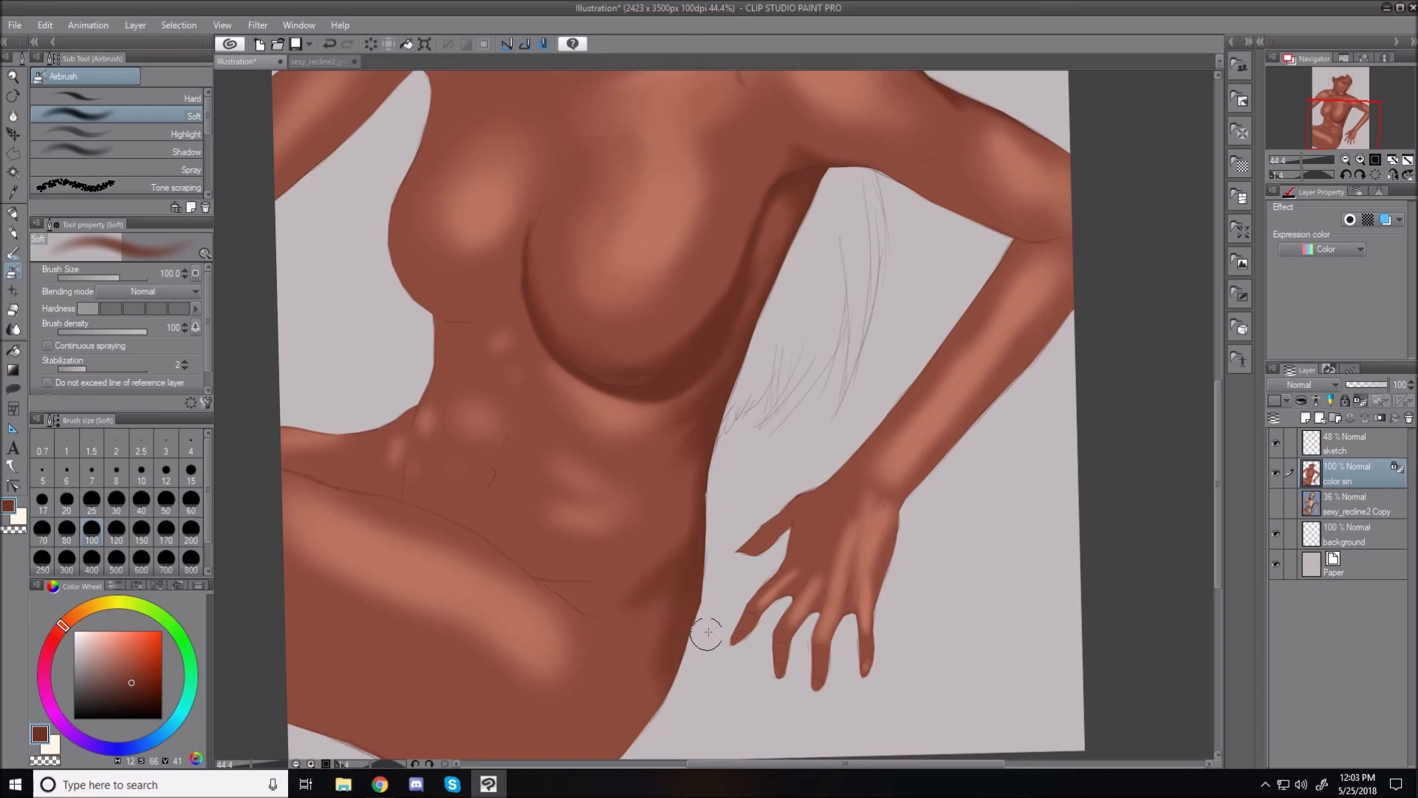
key("ctrl+z")
mouse_move(707, 535)
left_mouse_down()
mouse_move(645, 579)
mouse_move(687, 582)
mouse_move(651, 628)
left_mouse_up()
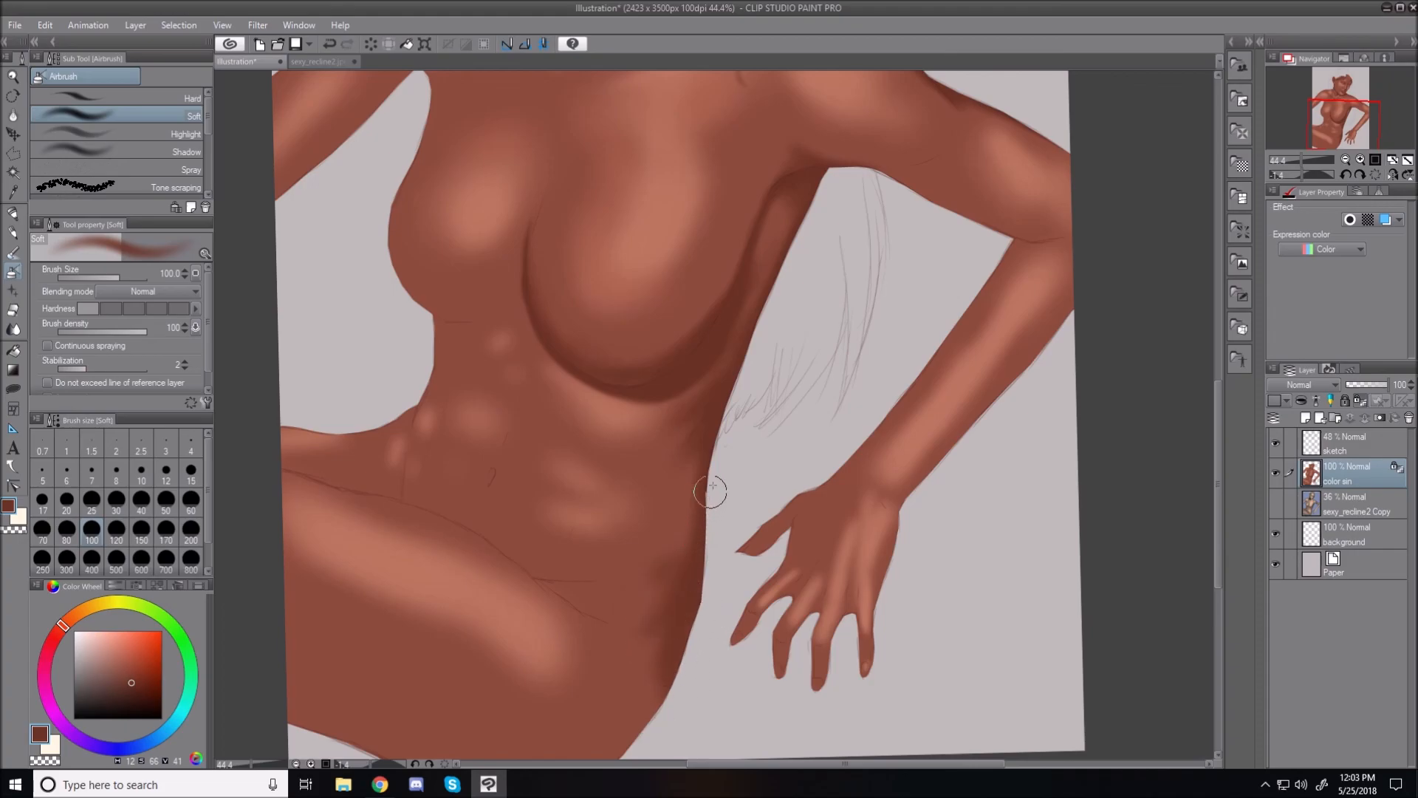
Step: Build up a broad soft shadow along the underside of the thigh and around the hip with brush size 200
key("bracketright")
key("bracketright")
key("bracketright")
key("bracketright")
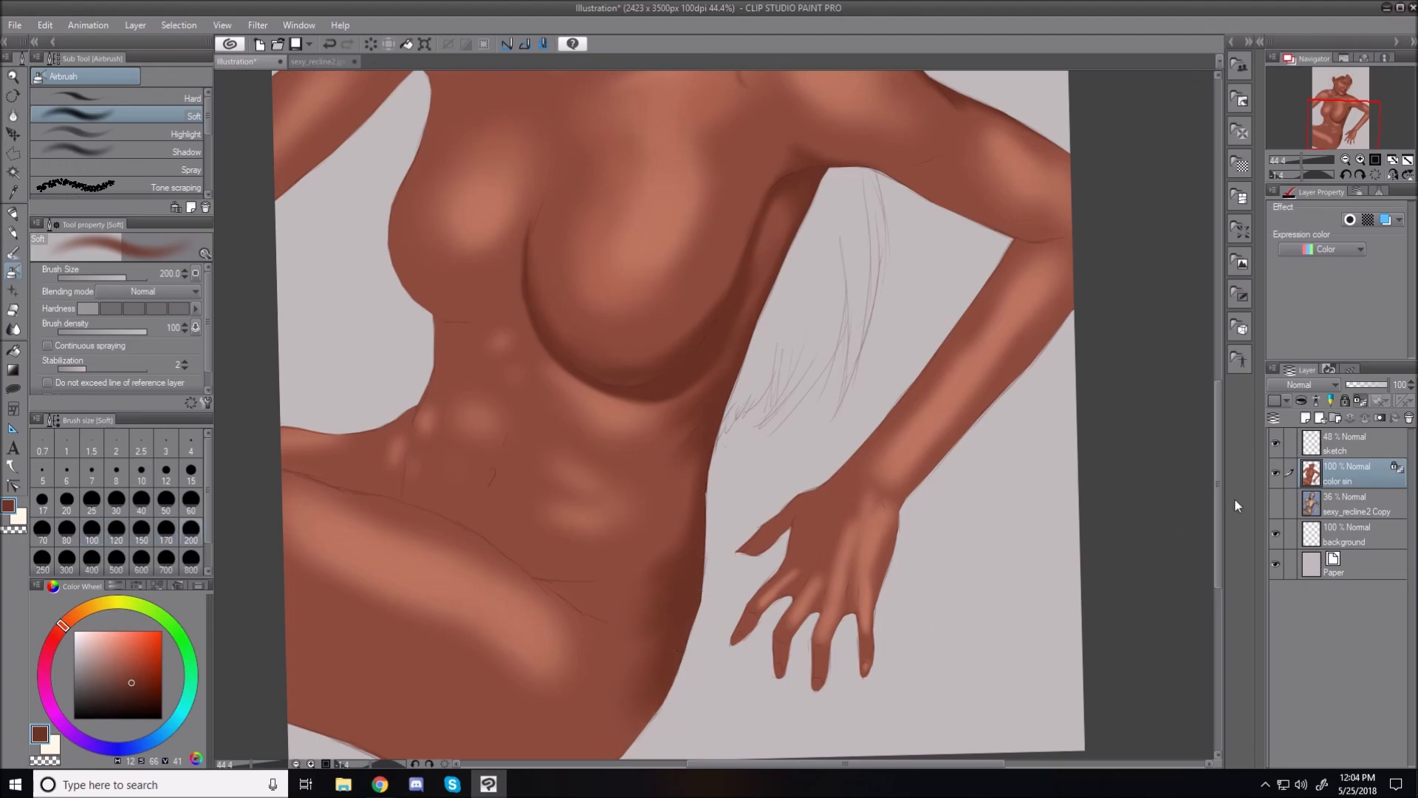
left_click_drag(1220, 499, 1219, 569)
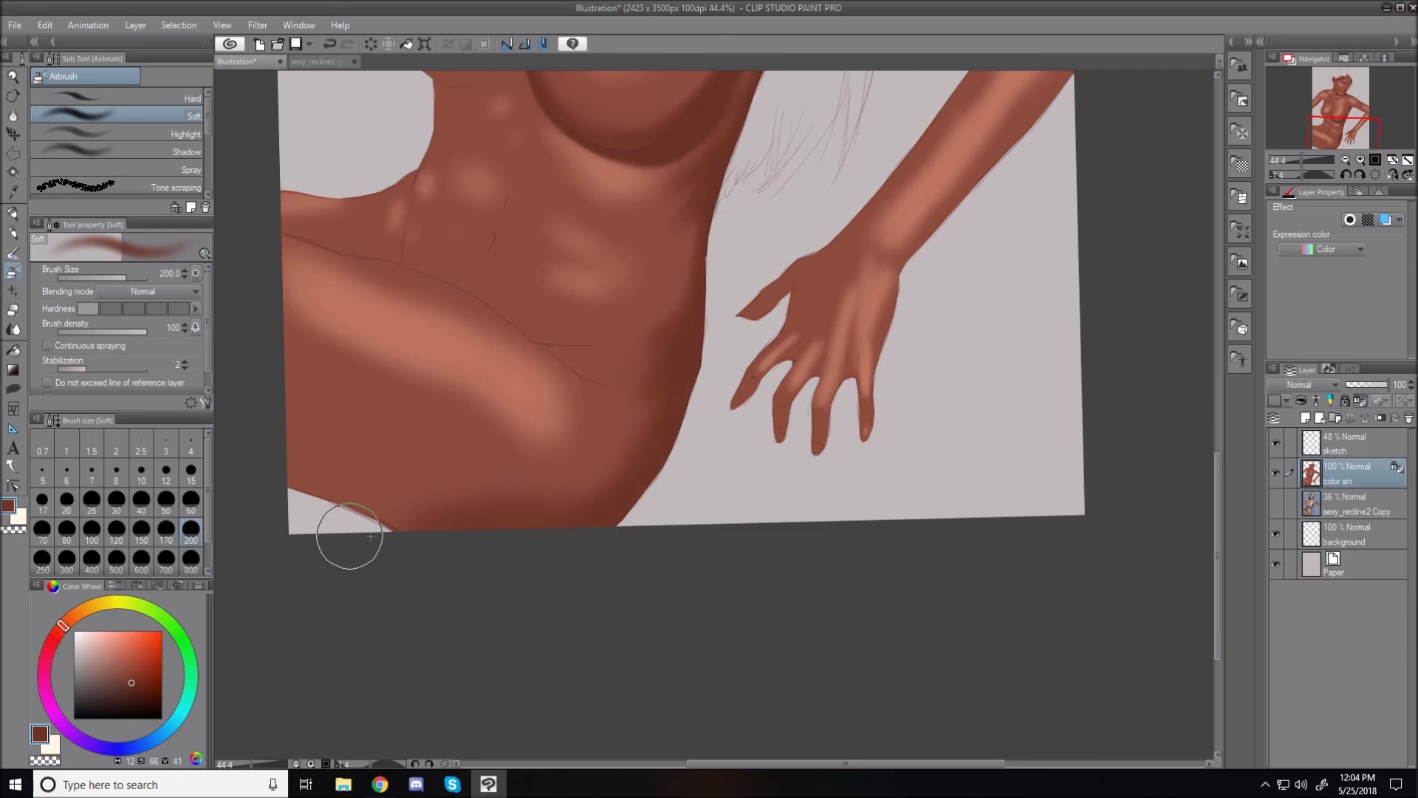
mouse_move(268, 490)
left_mouse_down()
mouse_move(366, 519)
mouse_move(351, 505)
left_mouse_up()
mouse_move(258, 441)
left_mouse_down()
mouse_move(498, 548)
mouse_move(317, 477)
mouse_move(257, 412)
mouse_move(423, 468)
mouse_move(478, 515)
left_mouse_up()
left_click_drag(266, 377, 463, 488)
left_click_drag(271, 428, 411, 511)
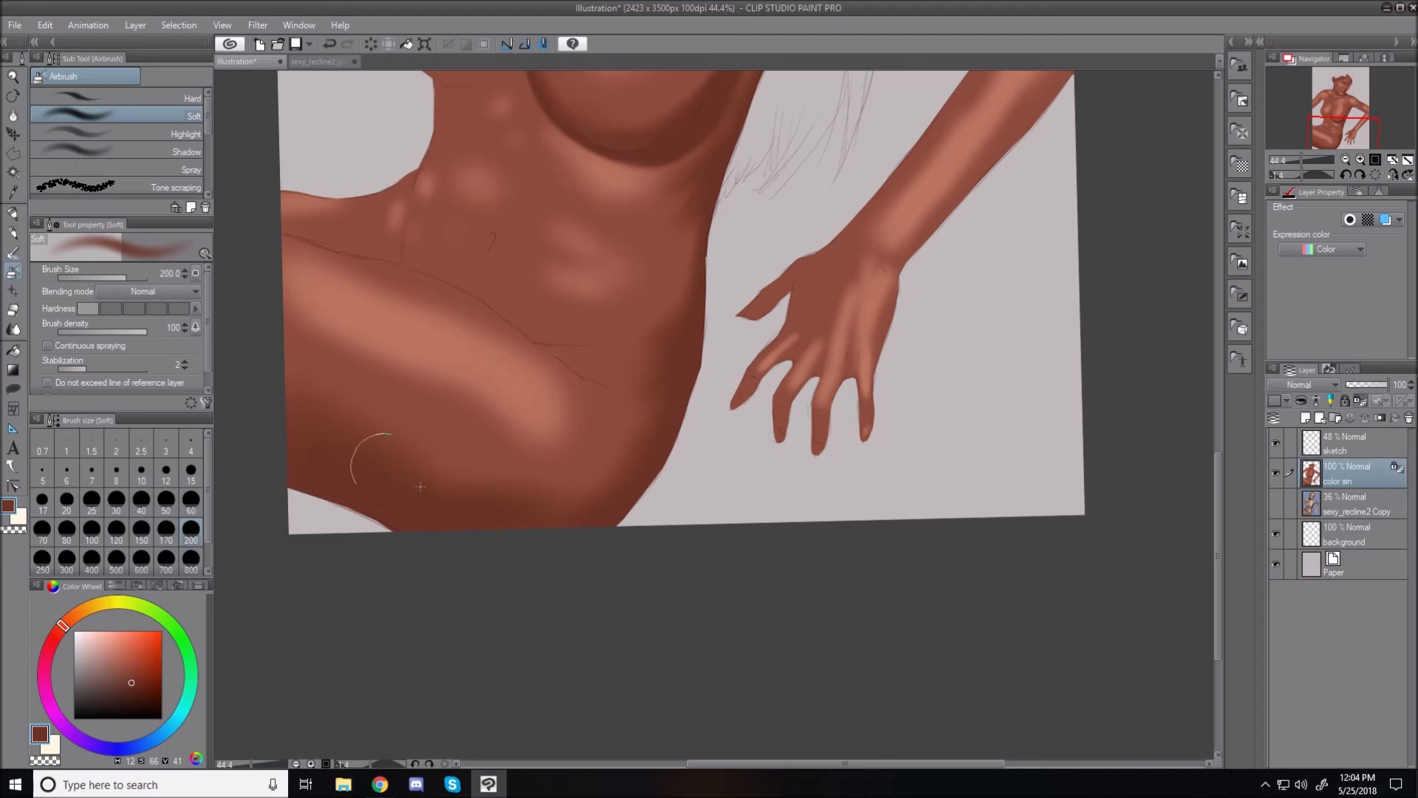
mouse_move(376, 449)
left_mouse_down()
mouse_move(626, 457)
mouse_move(501, 496)
mouse_move(667, 404)
mouse_move(645, 456)
mouse_move(669, 358)
mouse_move(615, 449)
mouse_move(703, 315)
left_mouse_up()
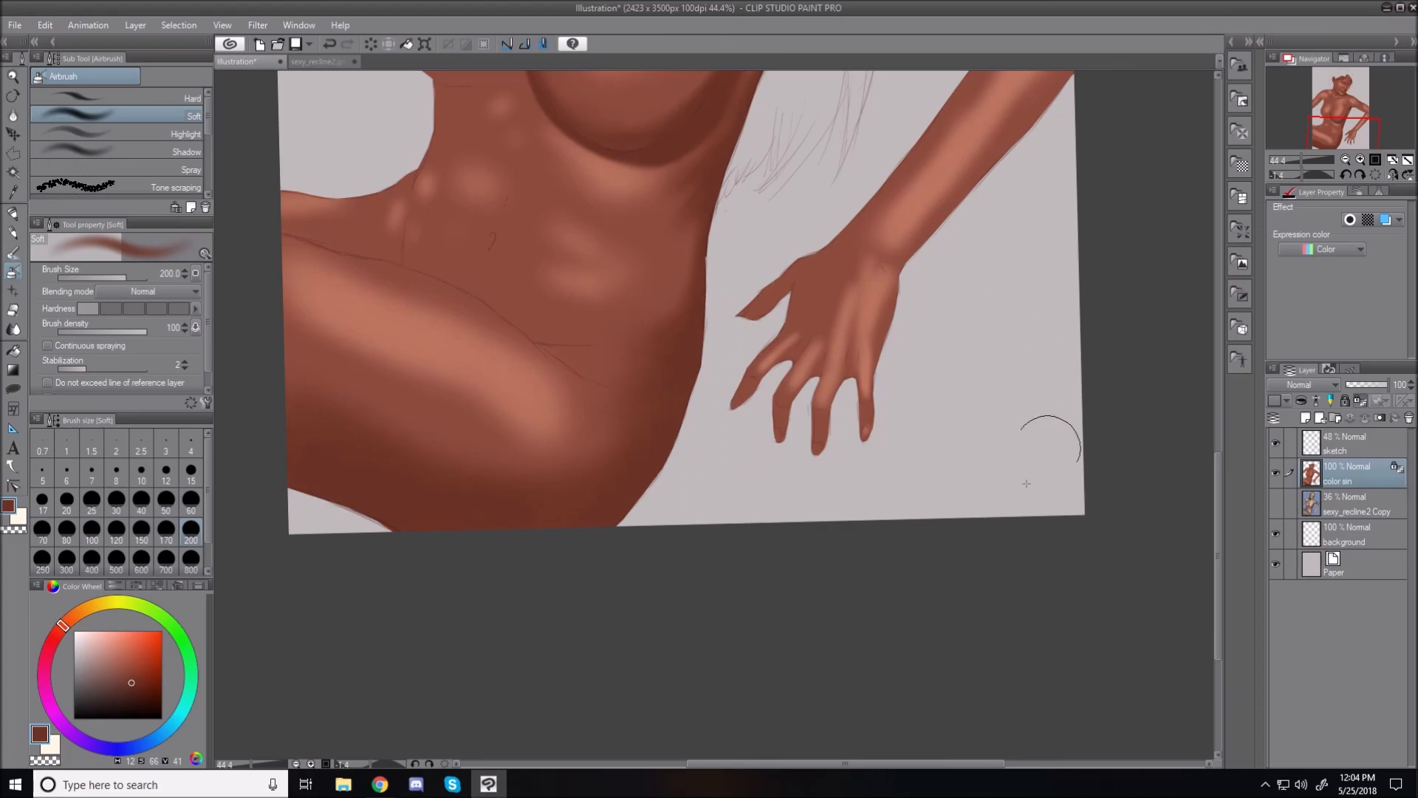
Step: Darken the underside of the raised upper arm next to the armpit, ending at brush size 100
scroll(1219, 508, "up", 5)
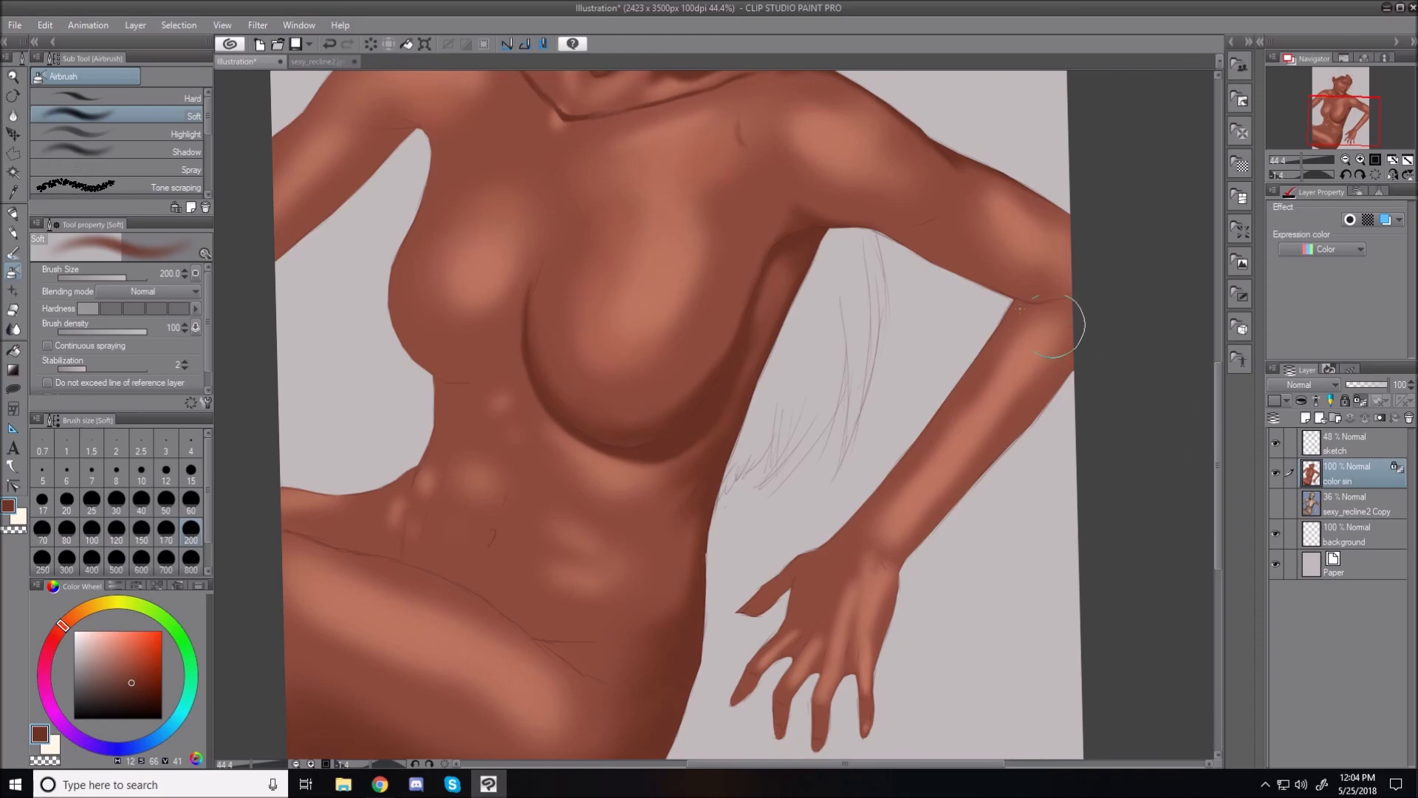
key("bracketleft")
key("bracketleft")
key("bracketleft")
key("bracketleft")
key("bracketleft")
key("bracketleft")
key("bracketleft")
key("bracketright")
key("bracketright")
key("bracketright")
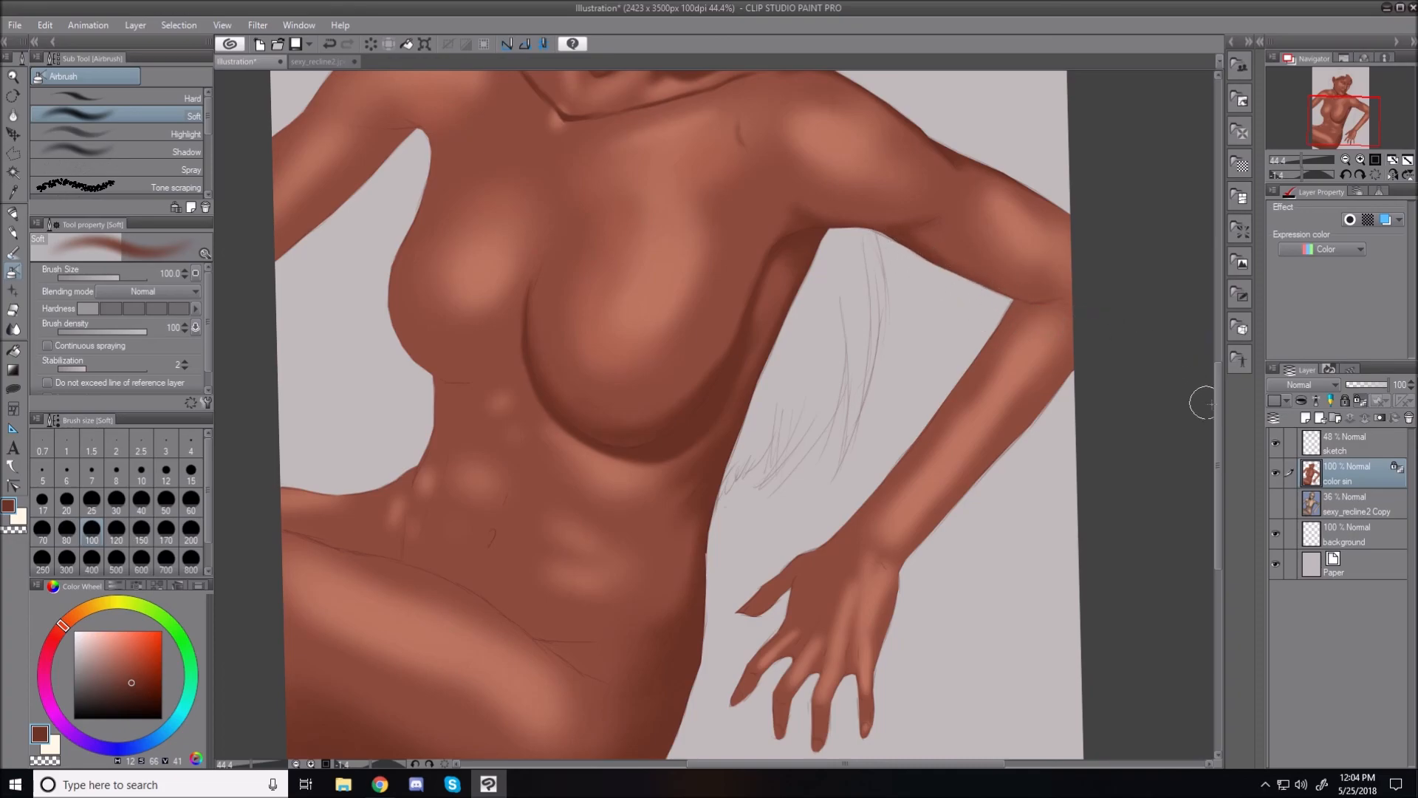
Step: Define the upper arm's underside edge at the armpit with a fine dark airbrush line at brush size 10
scroll(1223, 395, "up", 3)
left_click_drag(1223, 394, 1221, 399)
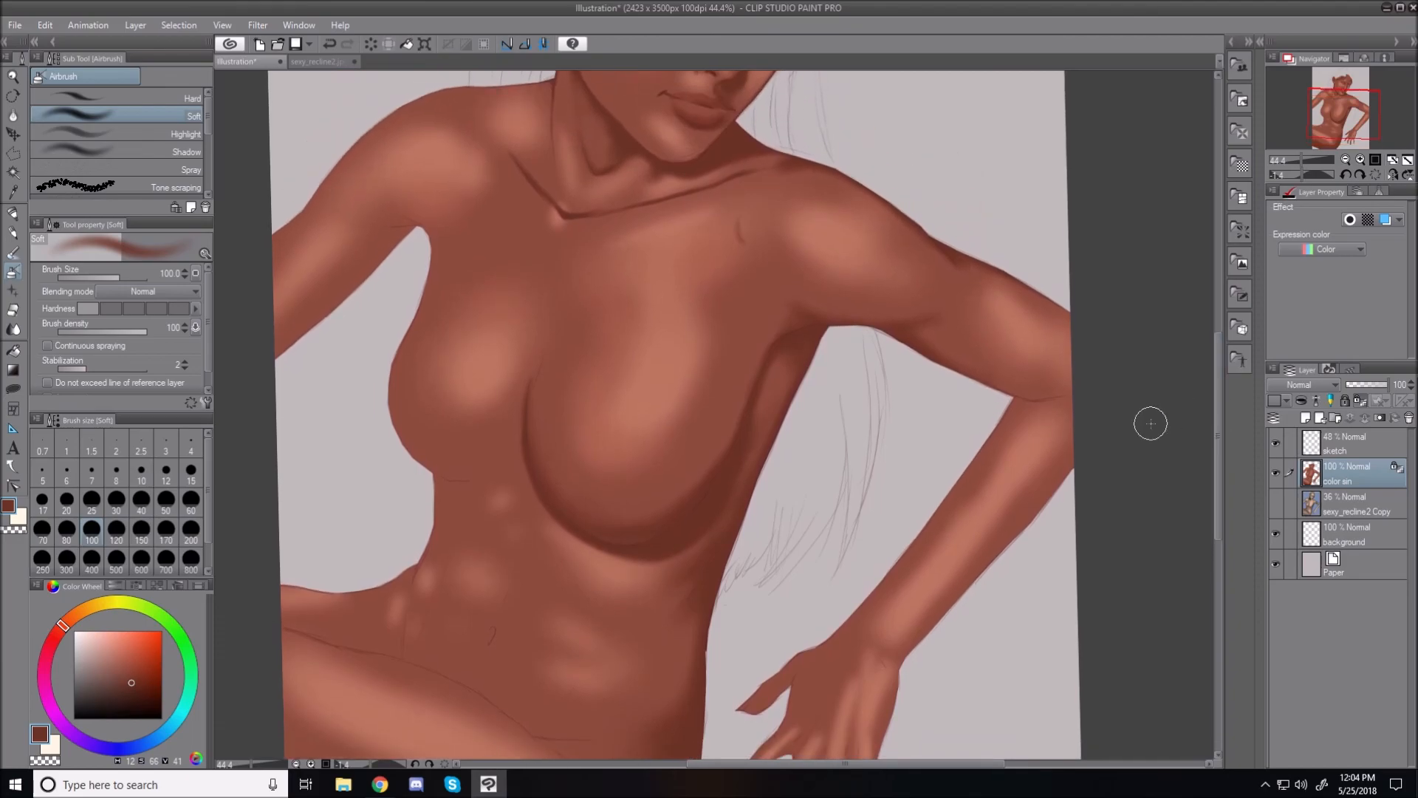
scroll(1117, 397, "up", 5)
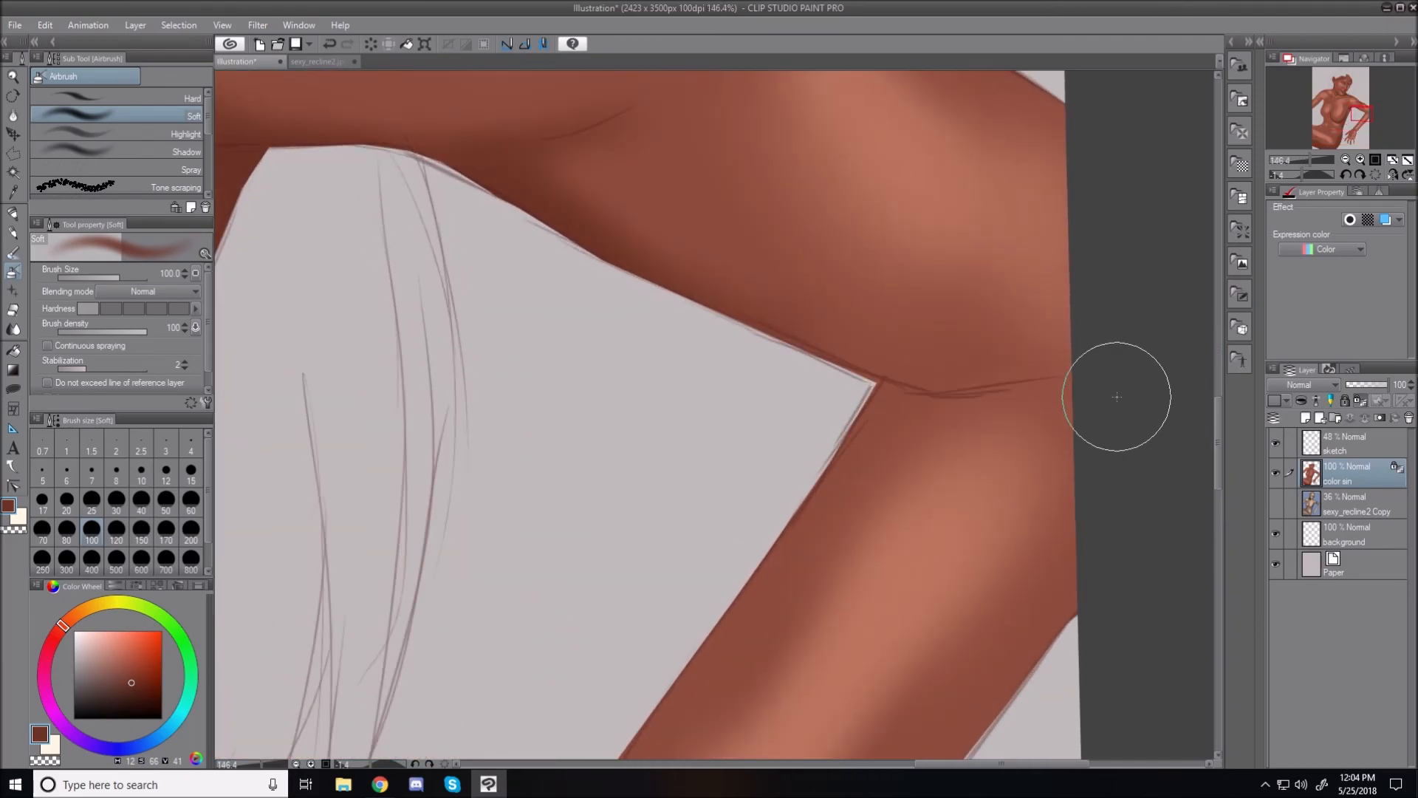
key("r")
mouse_move(681, 189)
left_mouse_down()
mouse_move(855, 215)
mouse_move(870, 377)
left_mouse_up()
key("b")
key("bracketleft")
key("bracketleft")
key("bracketleft")
key("bracketleft")
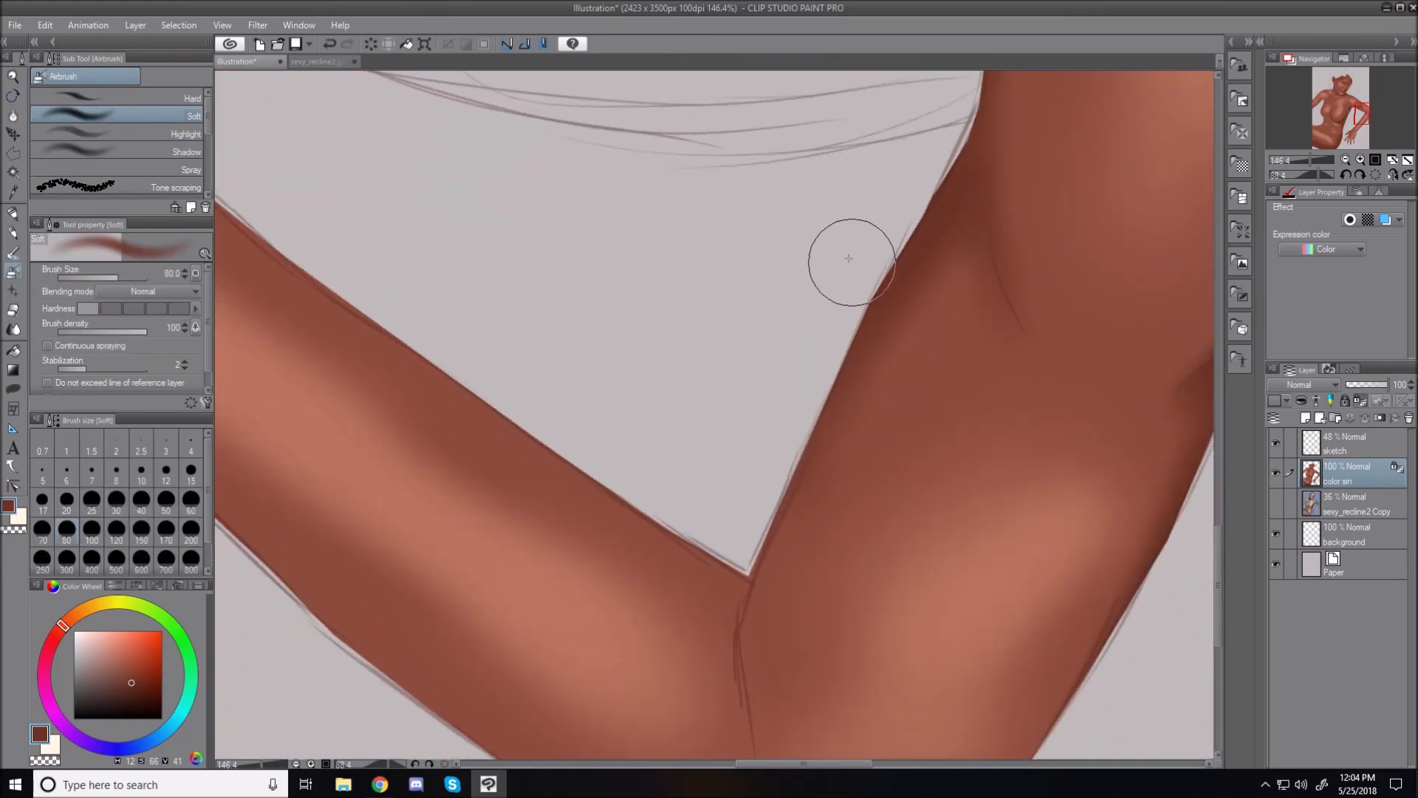
key("bracketleft")
key("bracketleft")
key("bracketleft")
key("bracketleft")
key("bracketleft")
key("bracketleft")
key("bracketleft")
key("bracketleft")
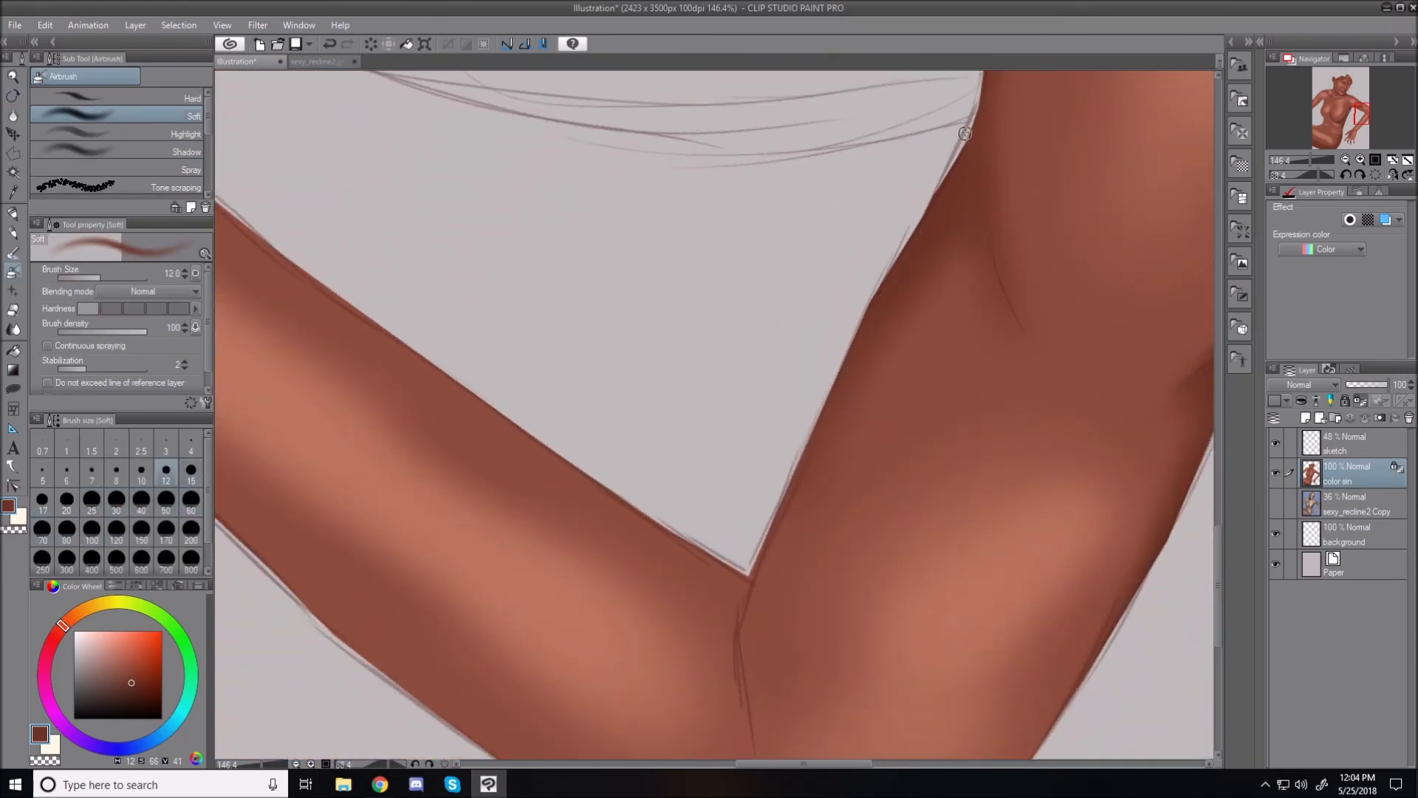
key("bracketleft")
key("bracketleft")
key("bracketright")
key("bracketright")
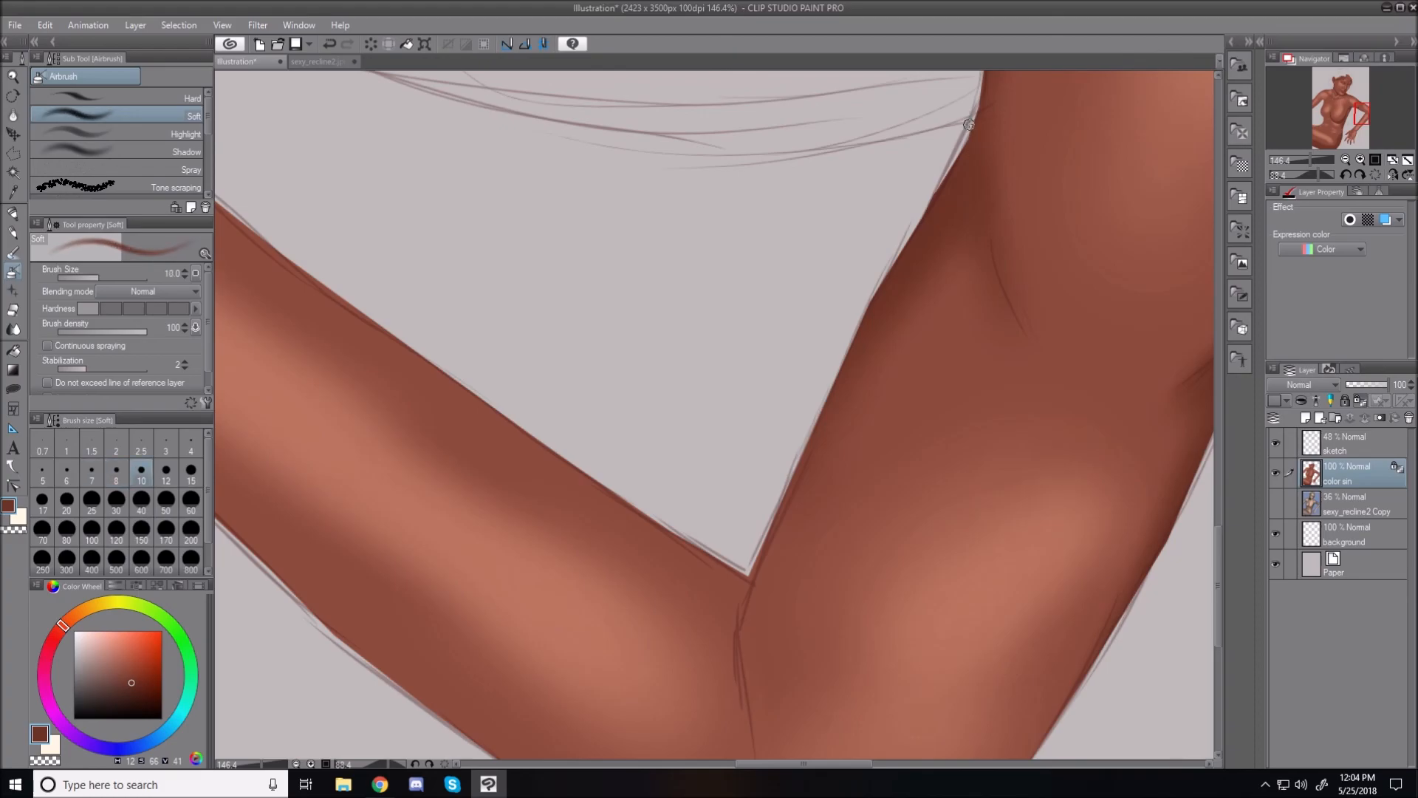
Step: Darken the armpit crease on the upper arm and soften the shadow beside it, raising the brush from size 17 to 50
key("bracketright")
key("bracketright")
key("bracketright")
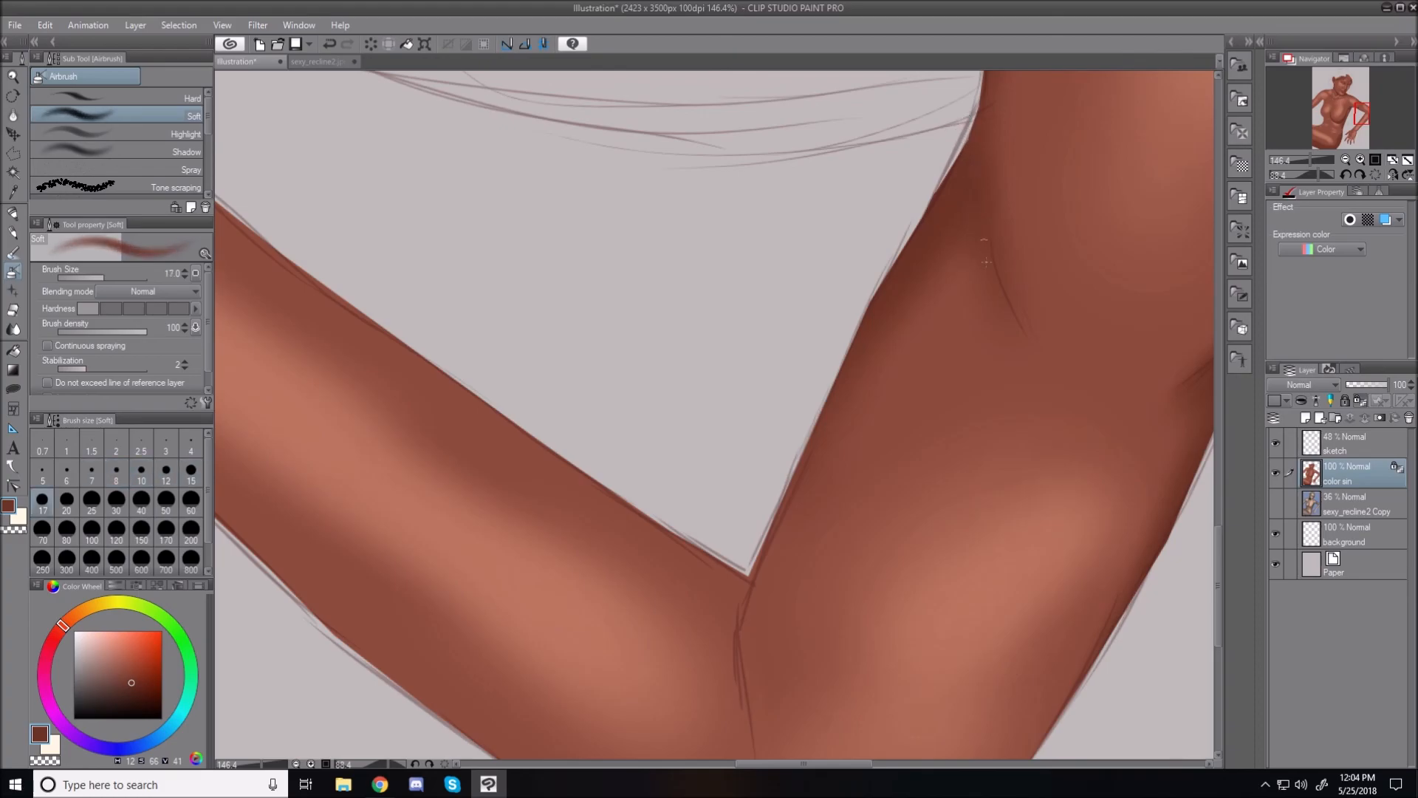
key("bracketright")
key("bracketright")
key("bracketright")
key("bracketright")
key("bracketright")
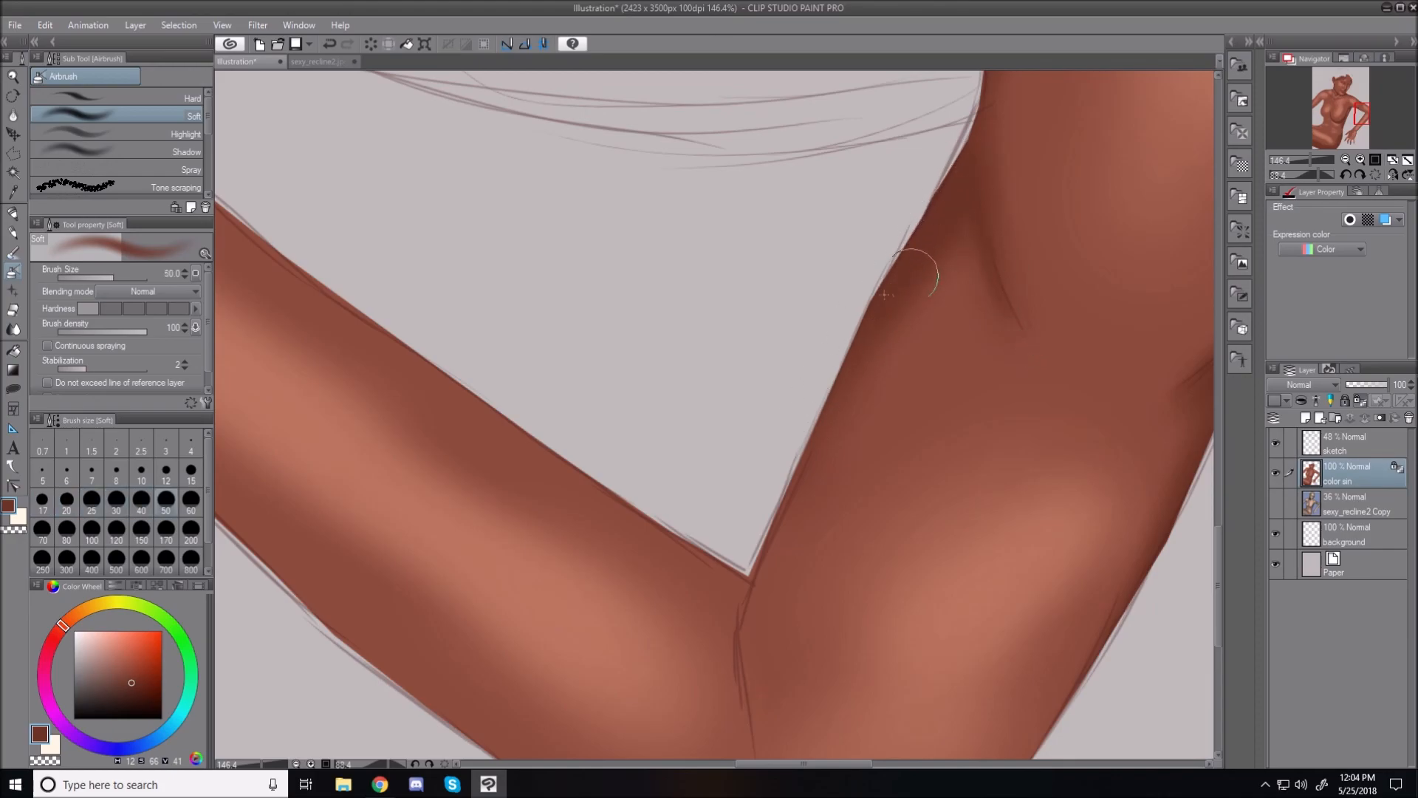
key("p")
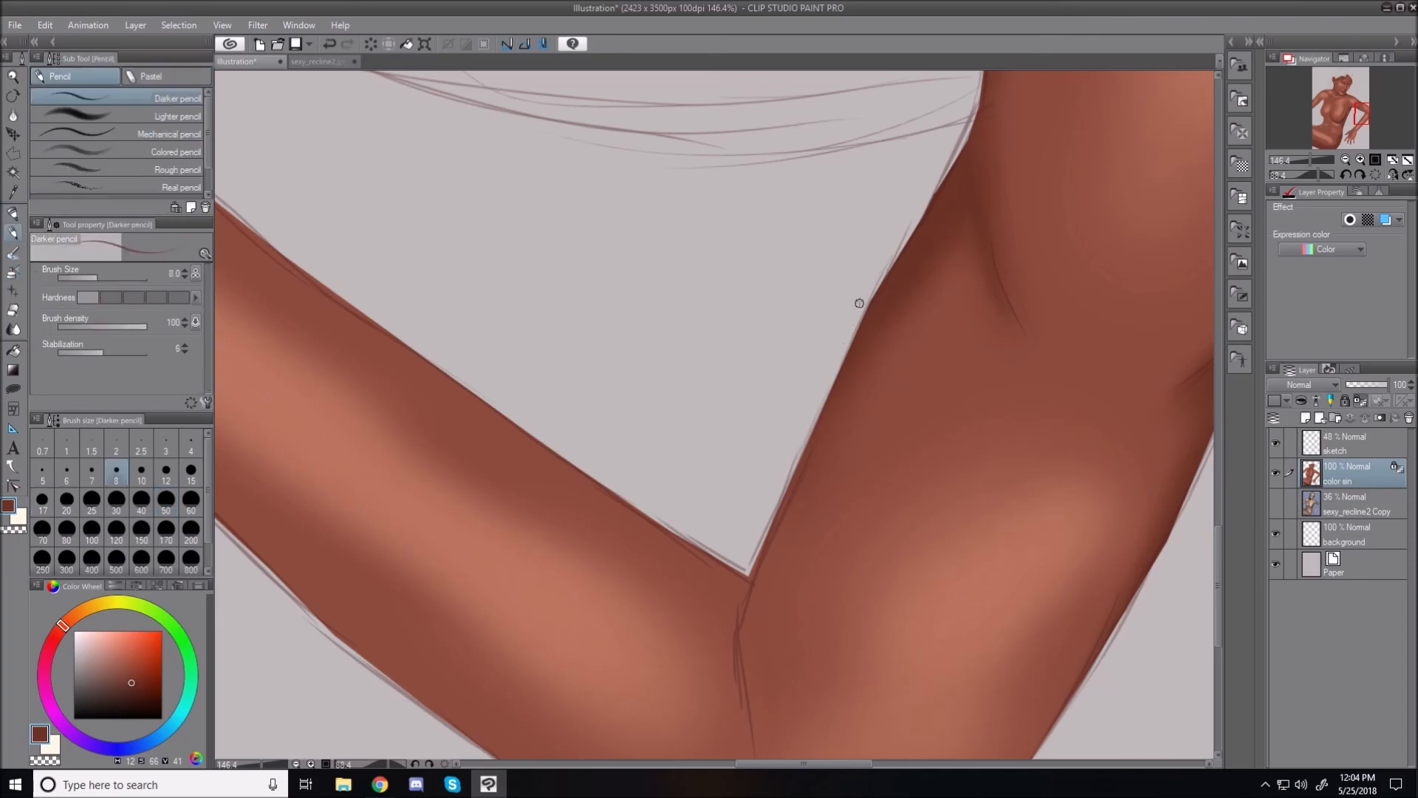
key("b")
key("bracketright")
key("bracketright")
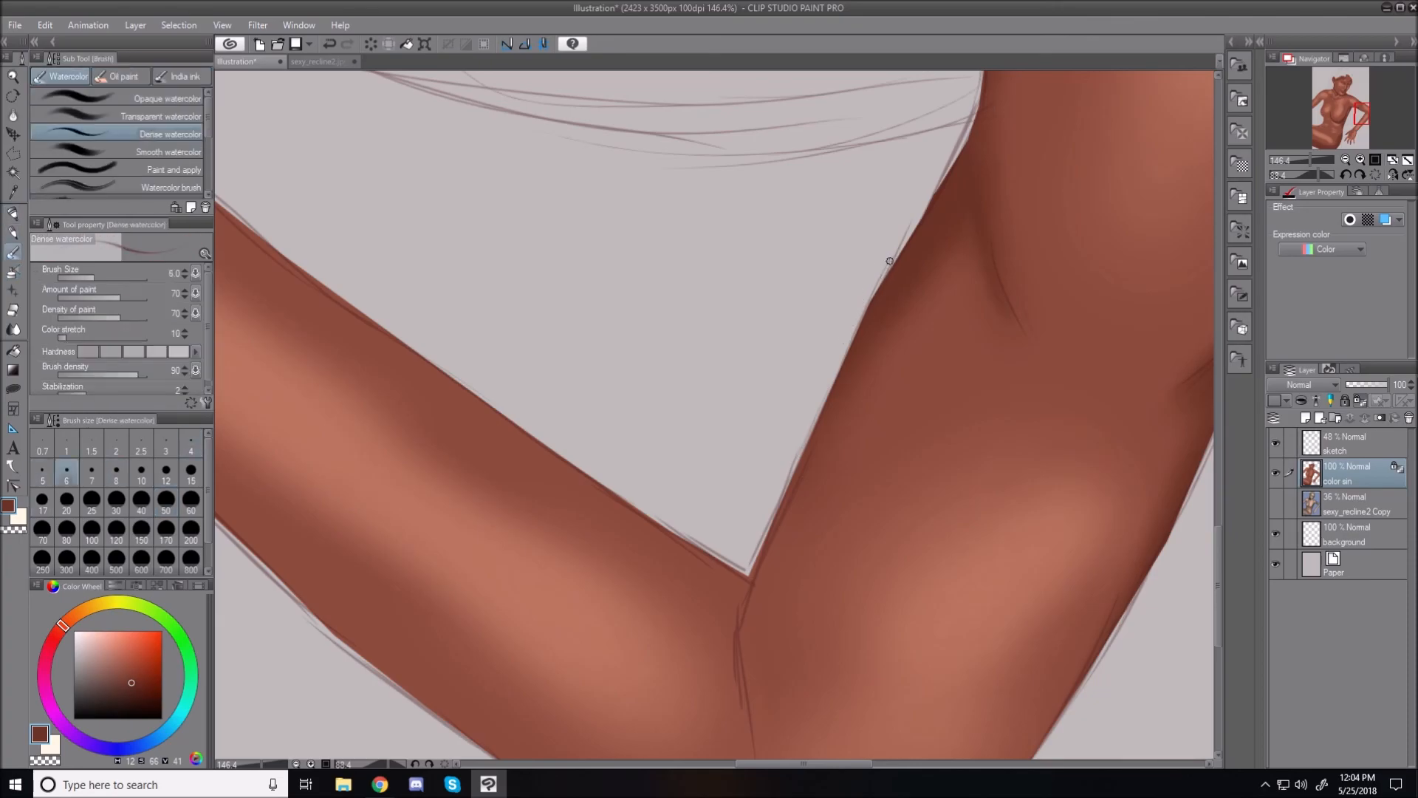
left_click(14, 272)
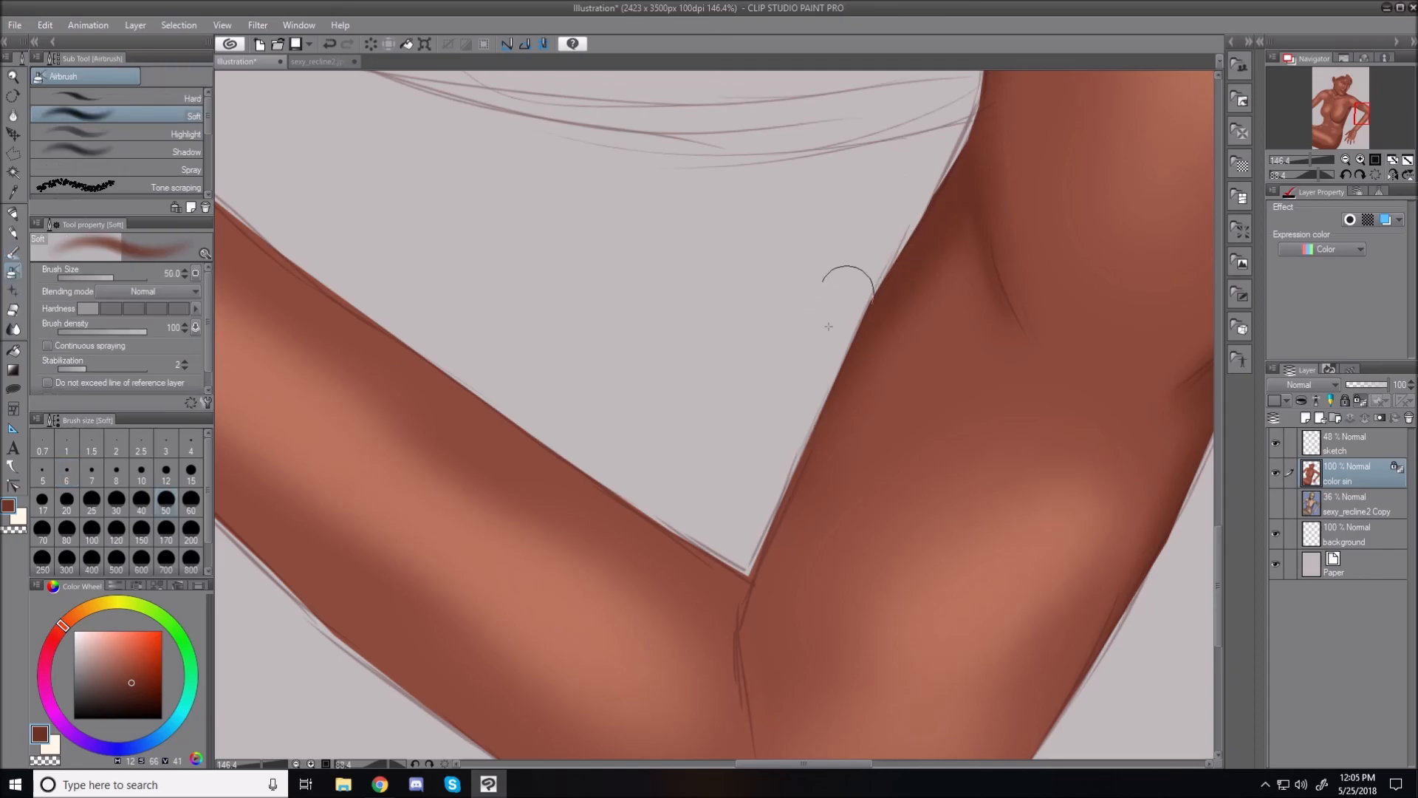
Step: Darken the upper arm's underside edge down to the inner elbow corner with the Soft airbrush at sizes 20 and 17
key("bracketleft")
key("bracketleft")
key("bracketleft")
key("bracketleft")
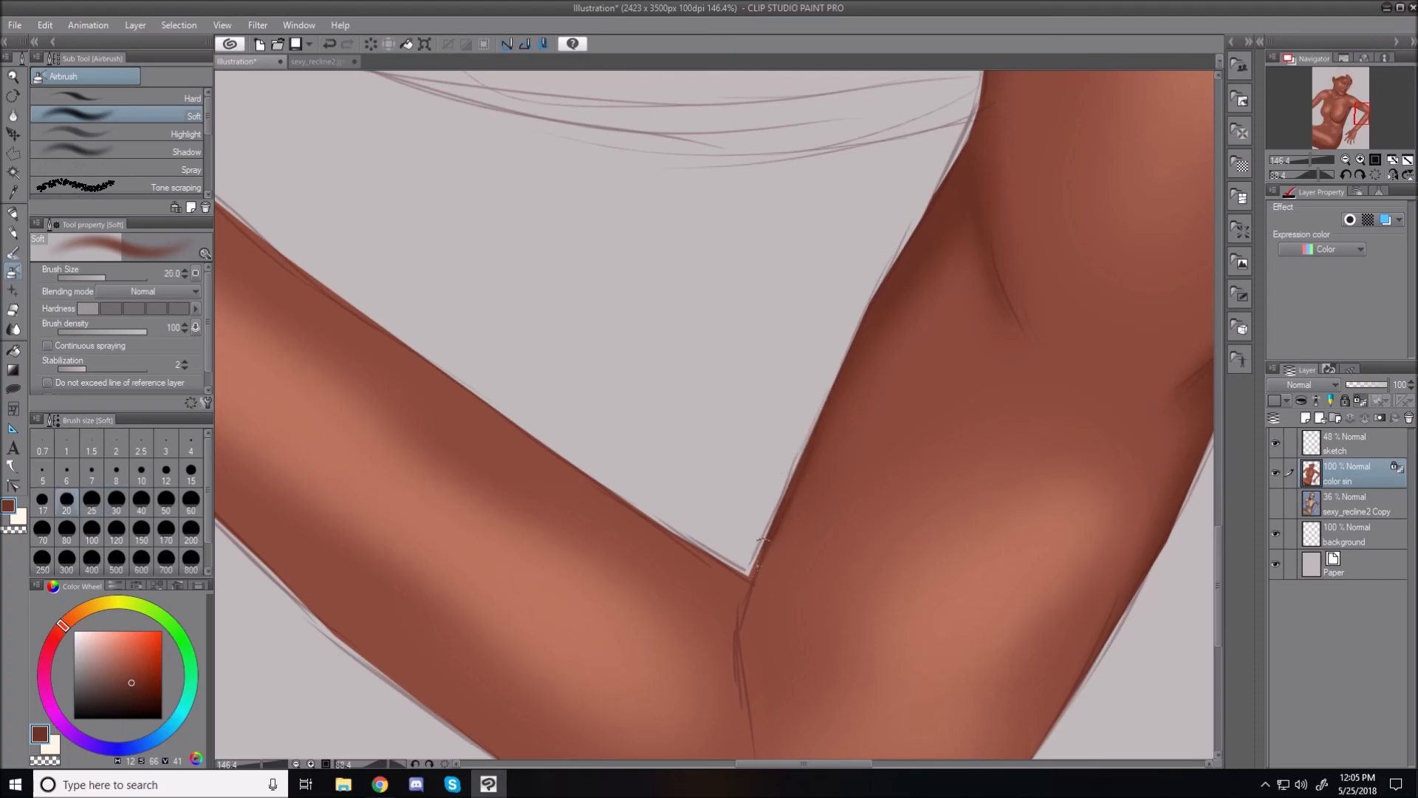
key("bracketleft")
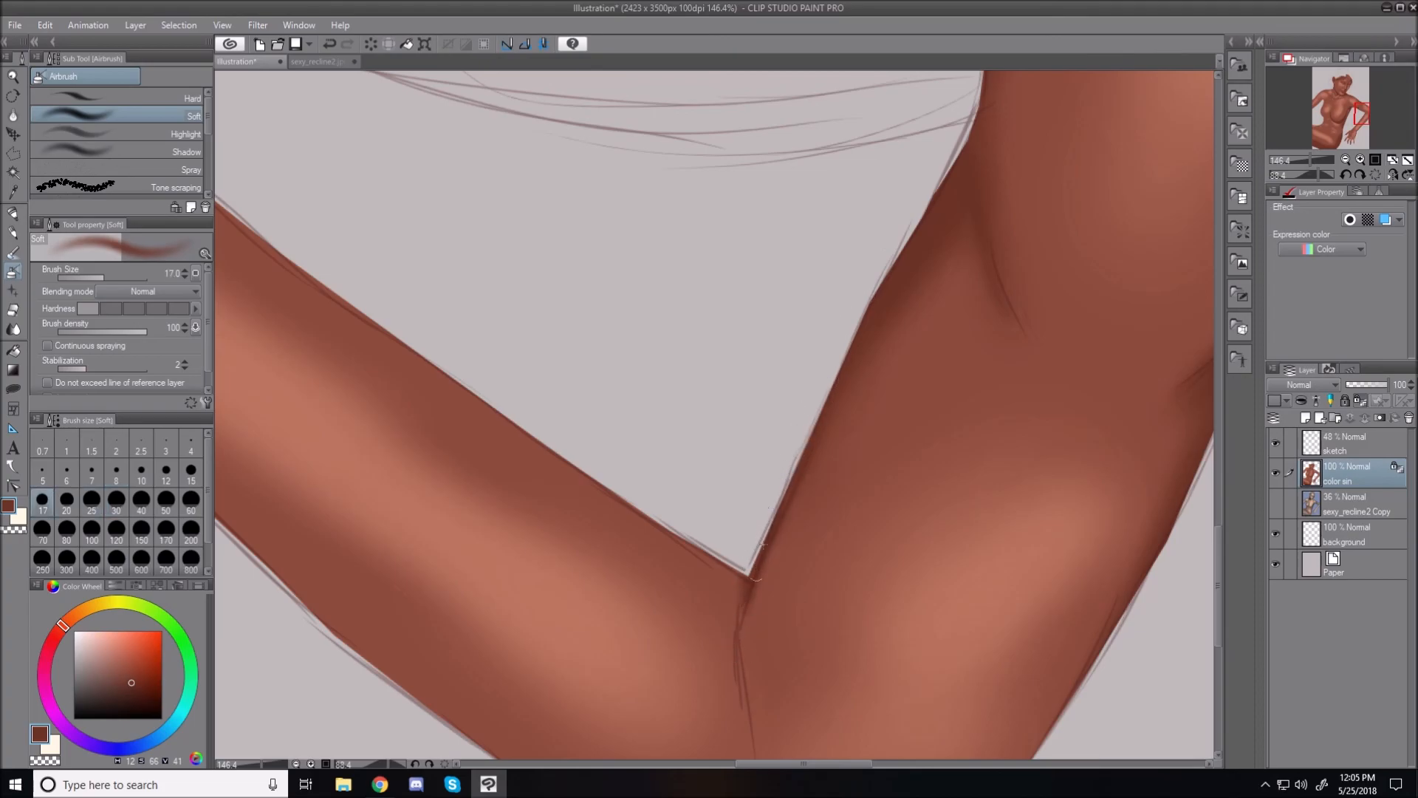
Step: Paint the dark elbow crease from the inner corner to the canvas edge, reducing the brush from size 12 to 6
key("bracketleft")
key("bracketleft")
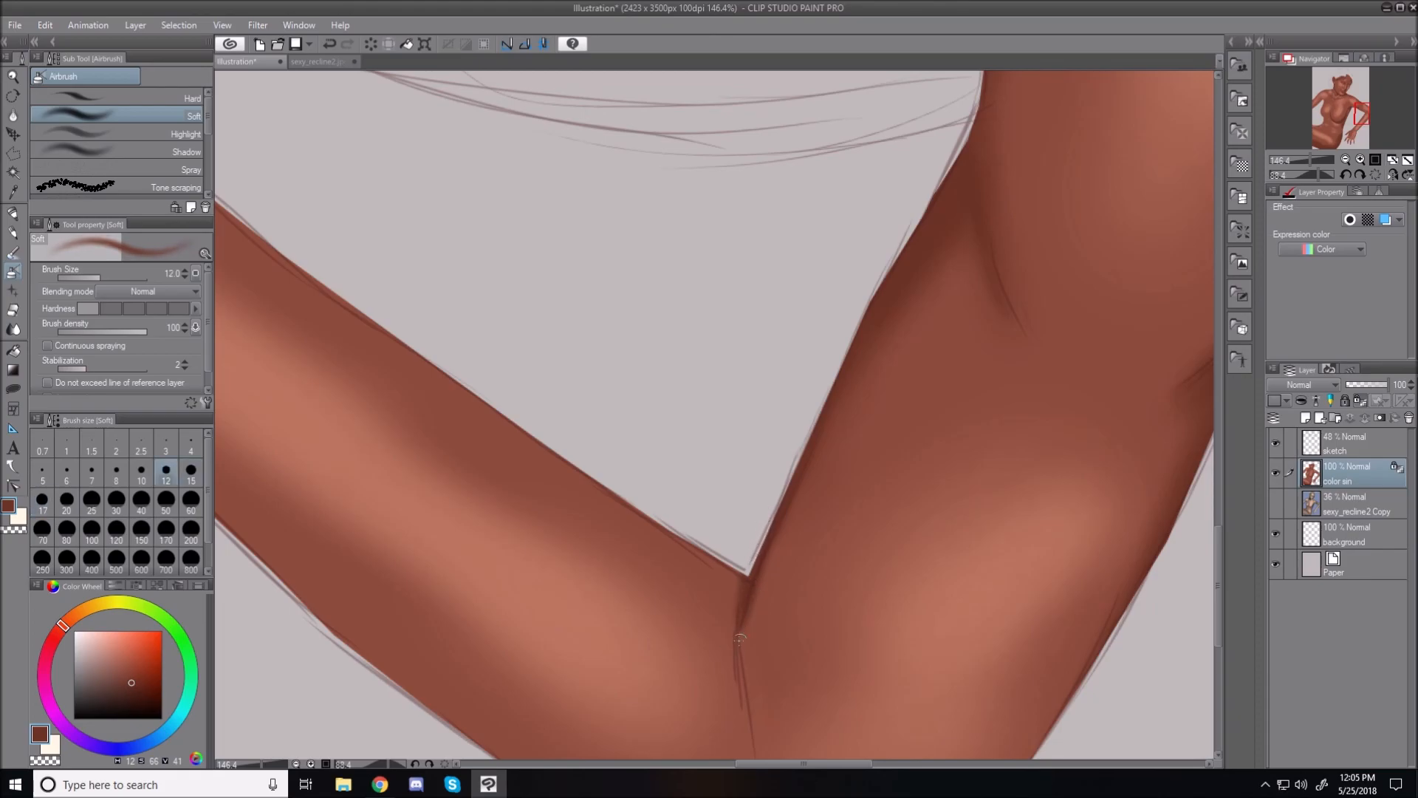
left_click_drag(740, 660, 739, 720)
key("bracketleft")
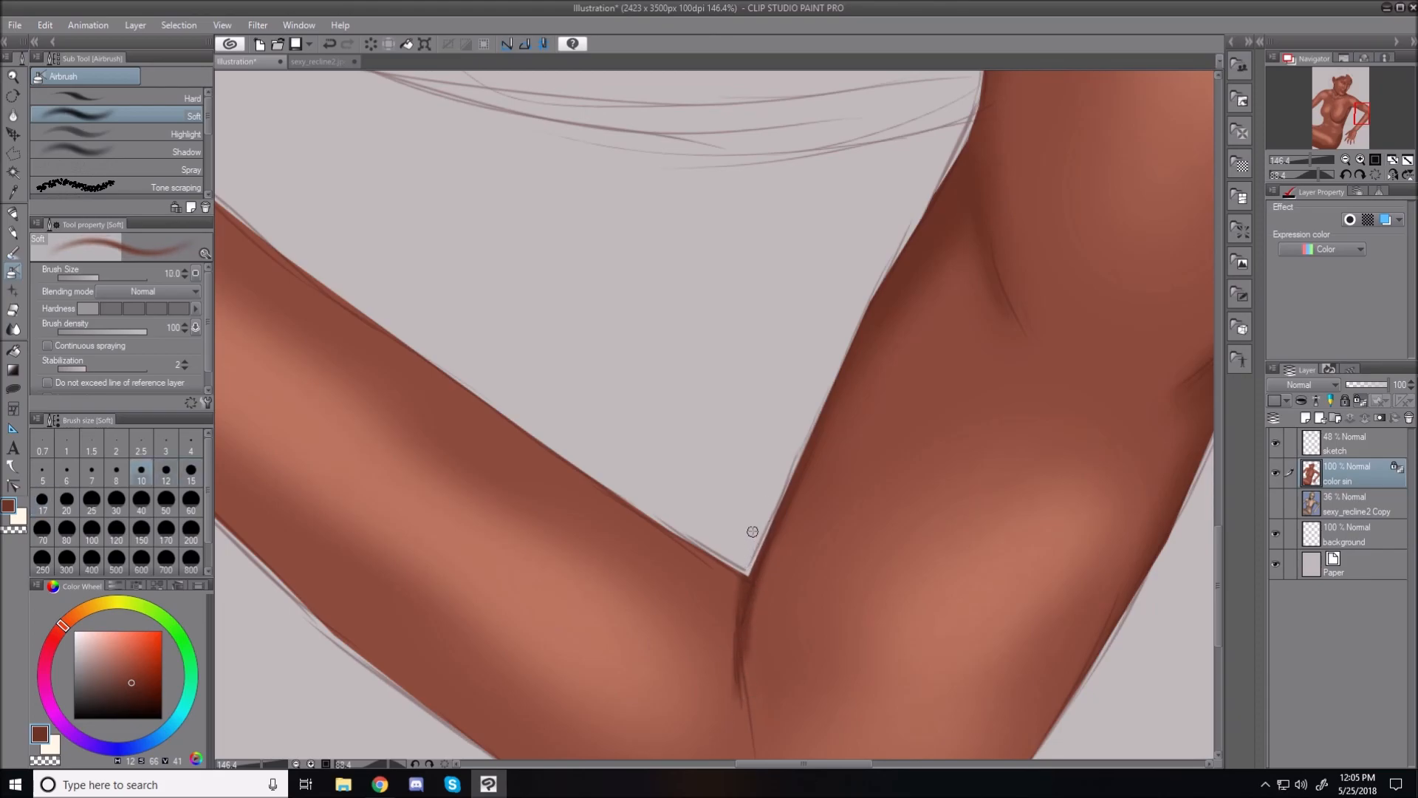
left_click_drag(743, 617, 745, 711)
scroll(1222, 576, "down", 3)
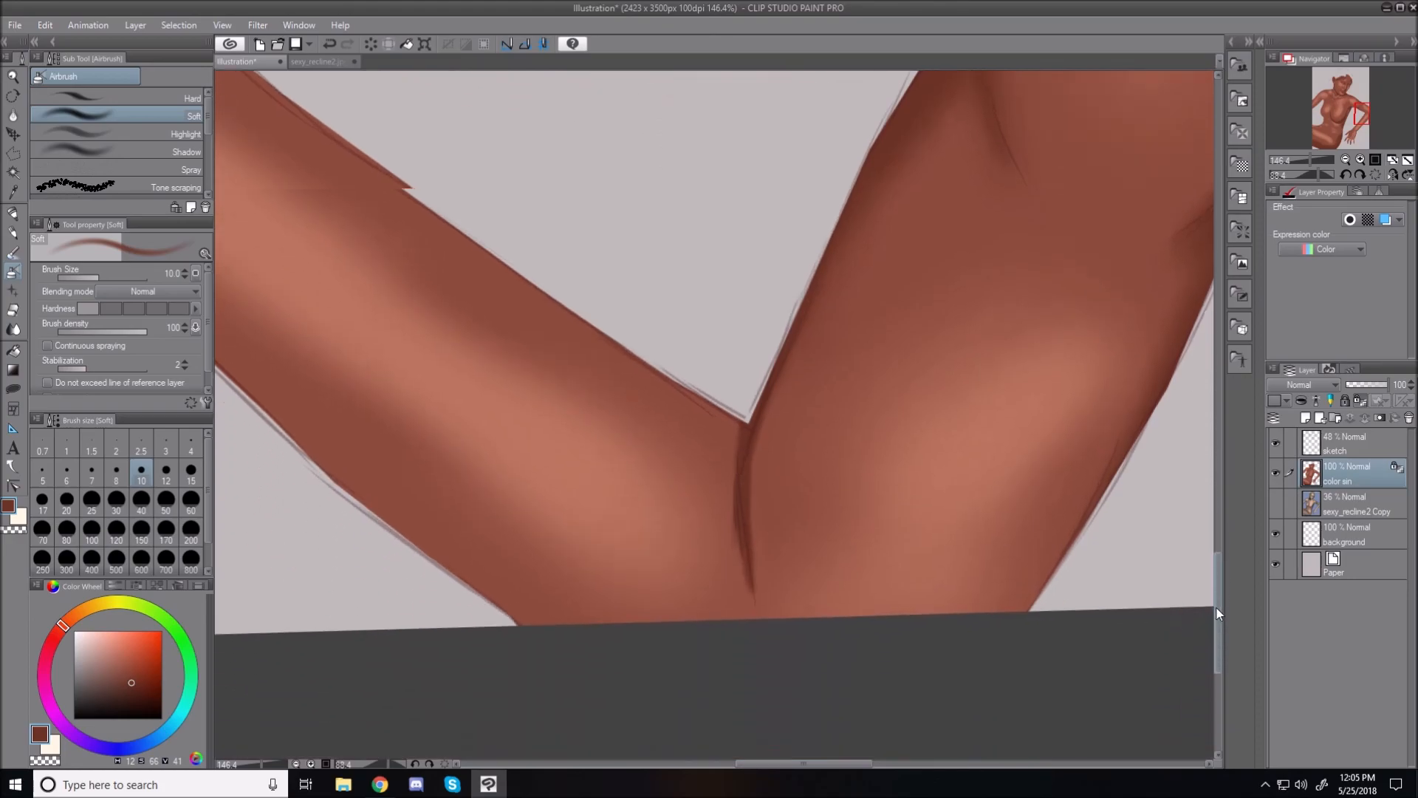
key("bracketleft")
key("bracketleft")
key("bracketleft")
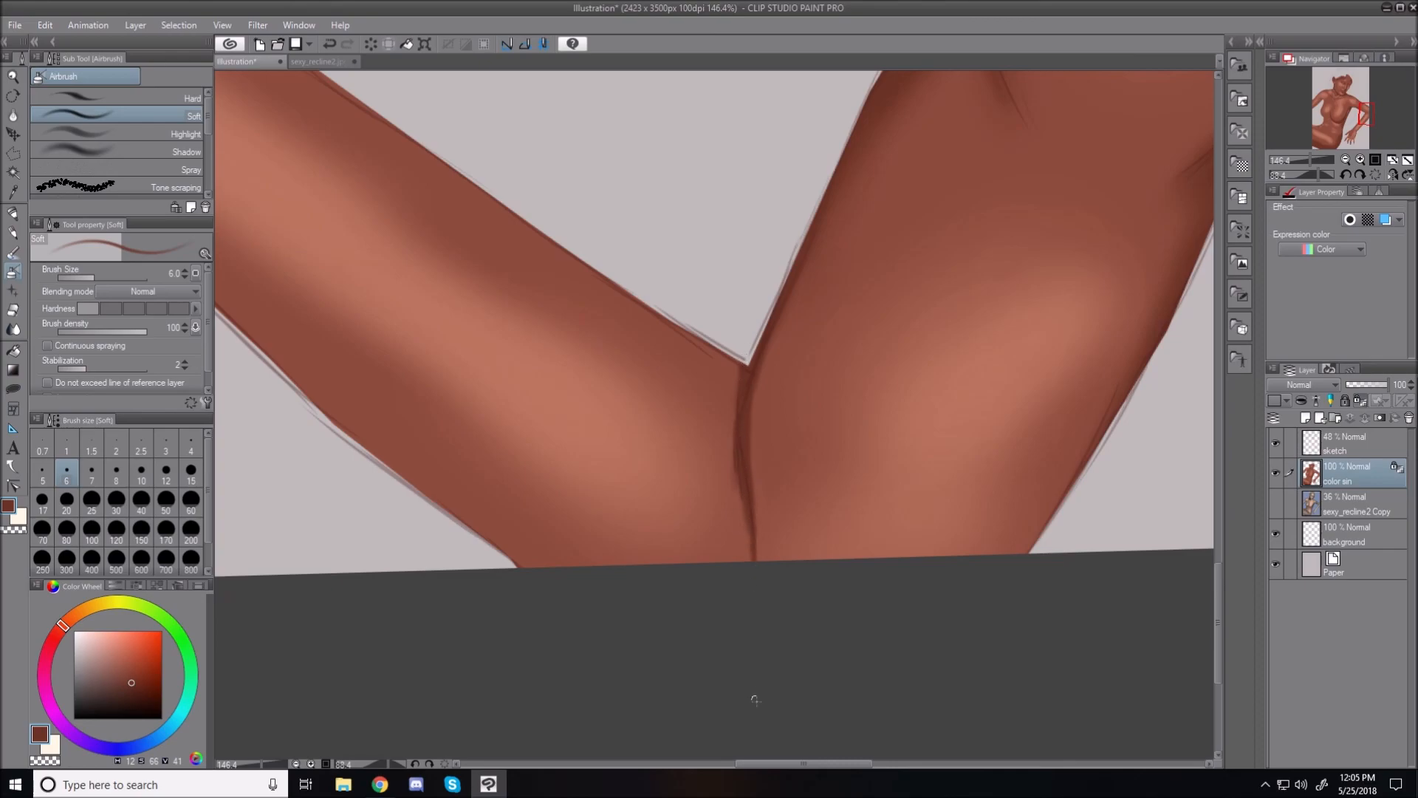
Step: Darken the upper arm's outer contour down to the canvas edge with brush size 15, then increase the brush to size 25
key("bracketright")
key("bracketright")
key("bracketright")
key("bracketright")
key("bracketright")
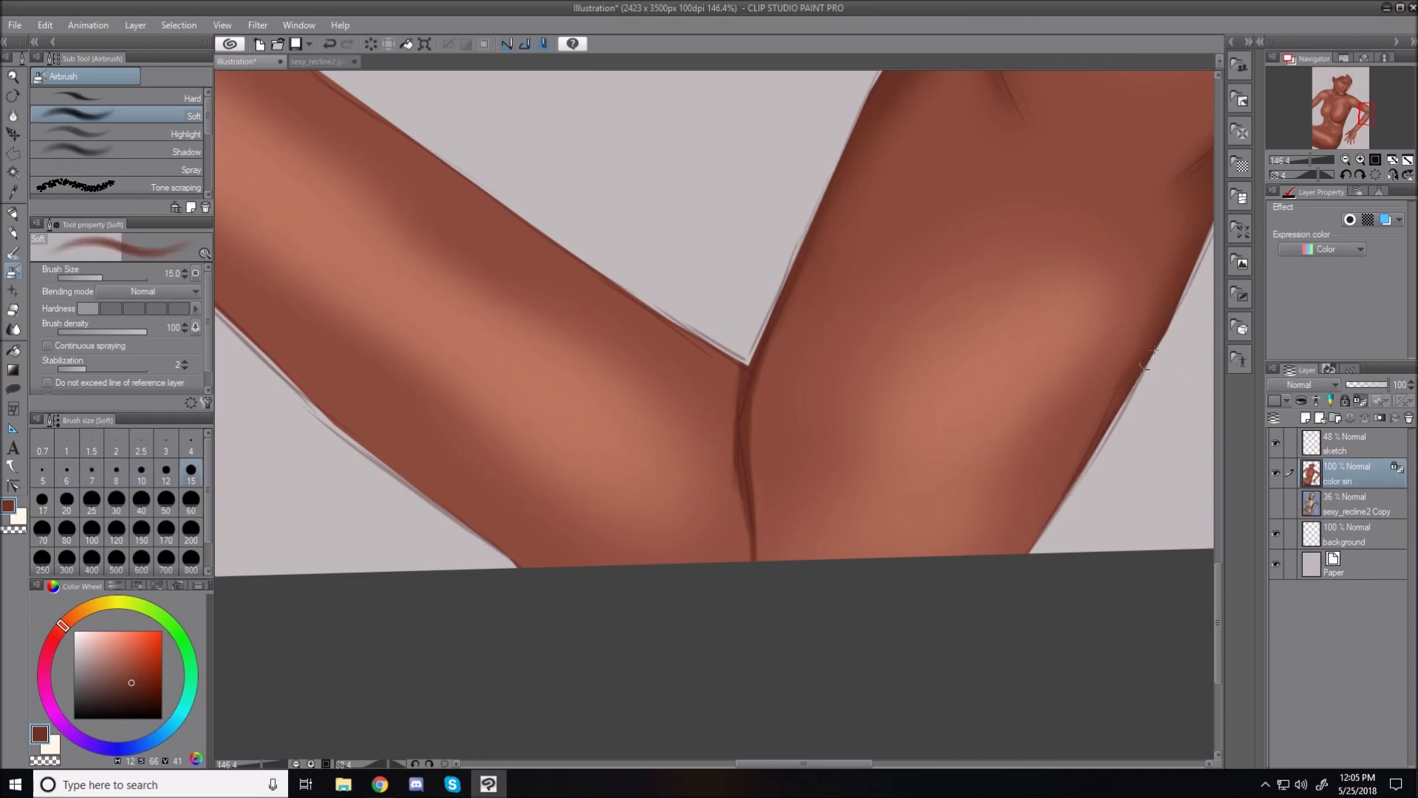
left_click_drag(1075, 485, 1023, 555)
key("bracketright")
key("bracketright")
key("bracketright")
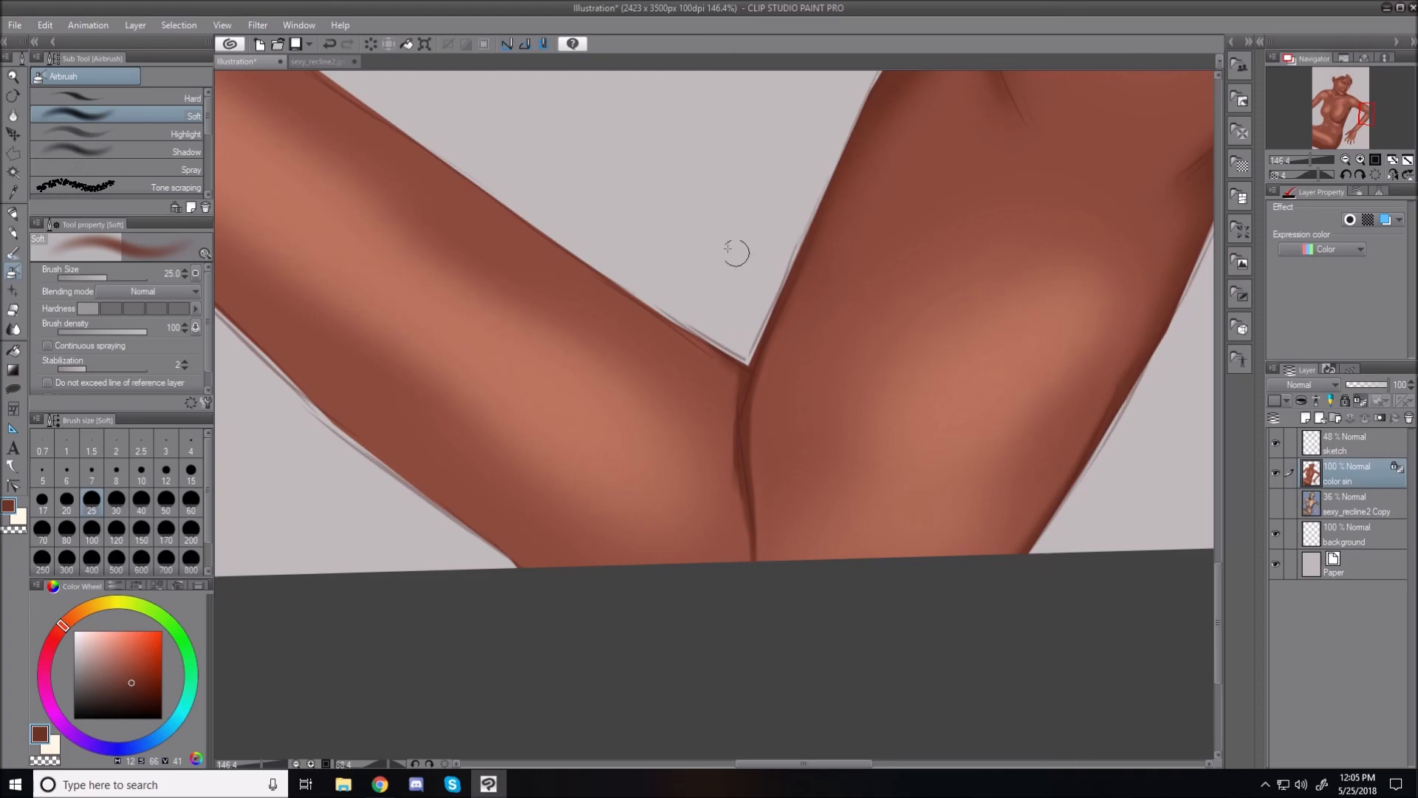
Step: Rotate the canvas upright and shade the forearm's inner edge just below the elbow crease at brush size 25
key("r")
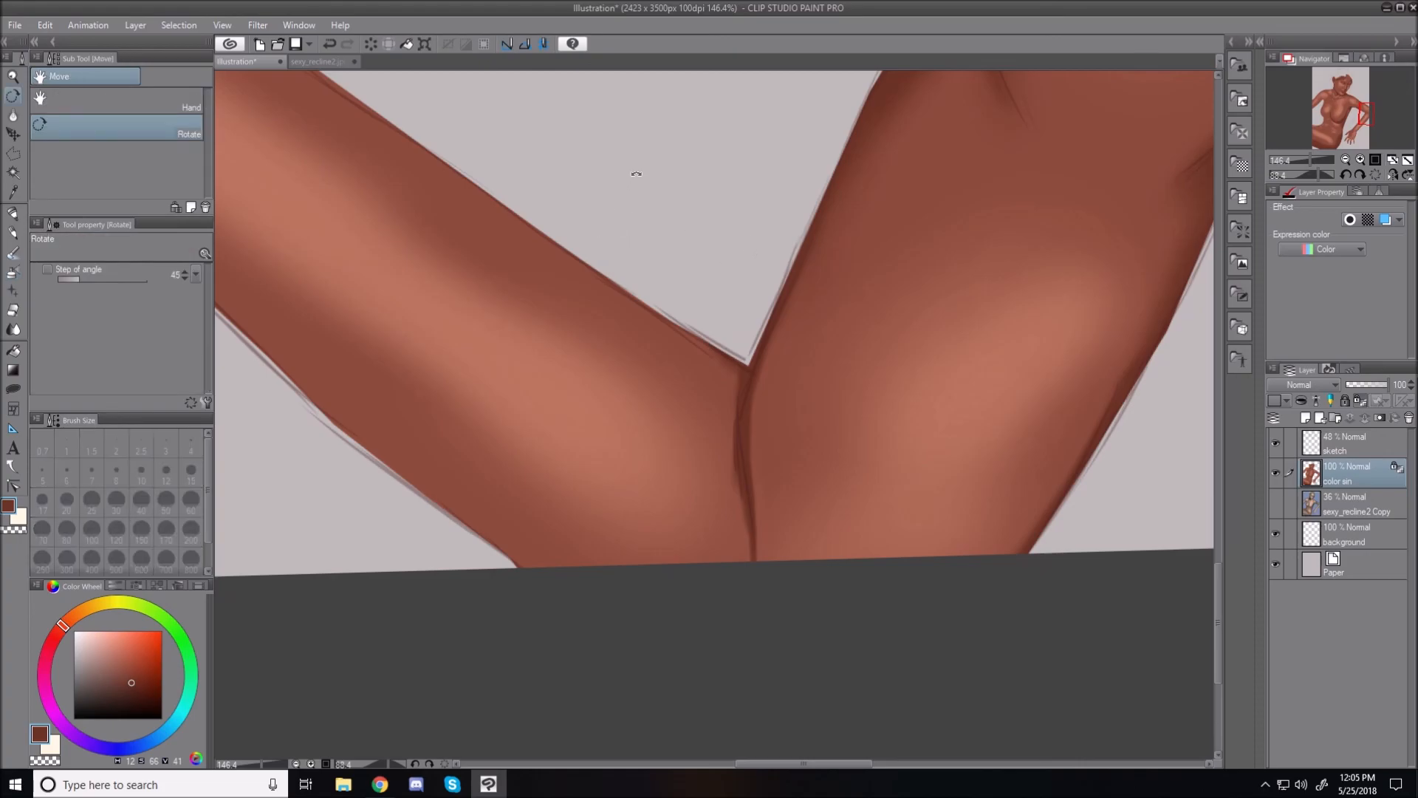
left_click_drag(644, 144, 517, 292)
left_click_drag(530, 362, 521, 435)
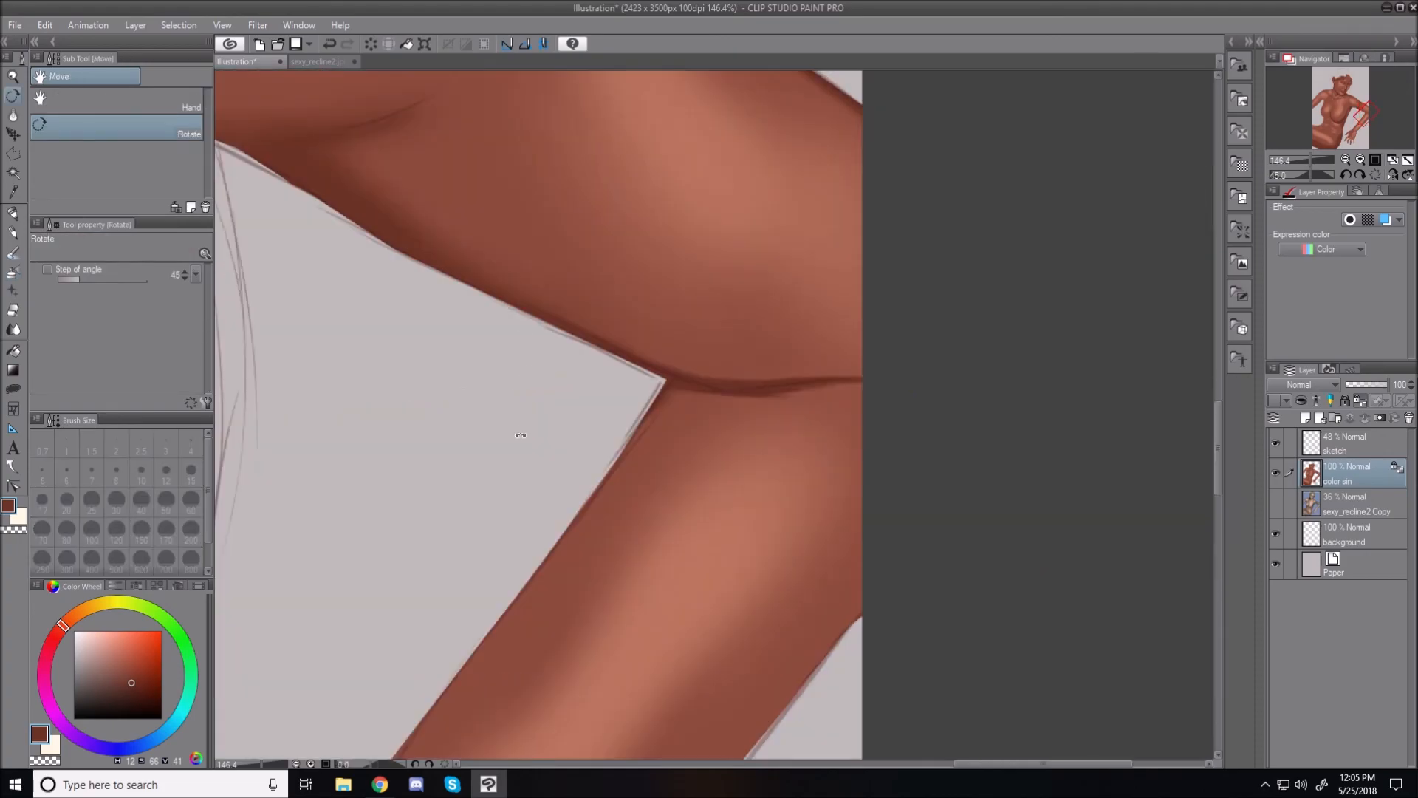
key("b")
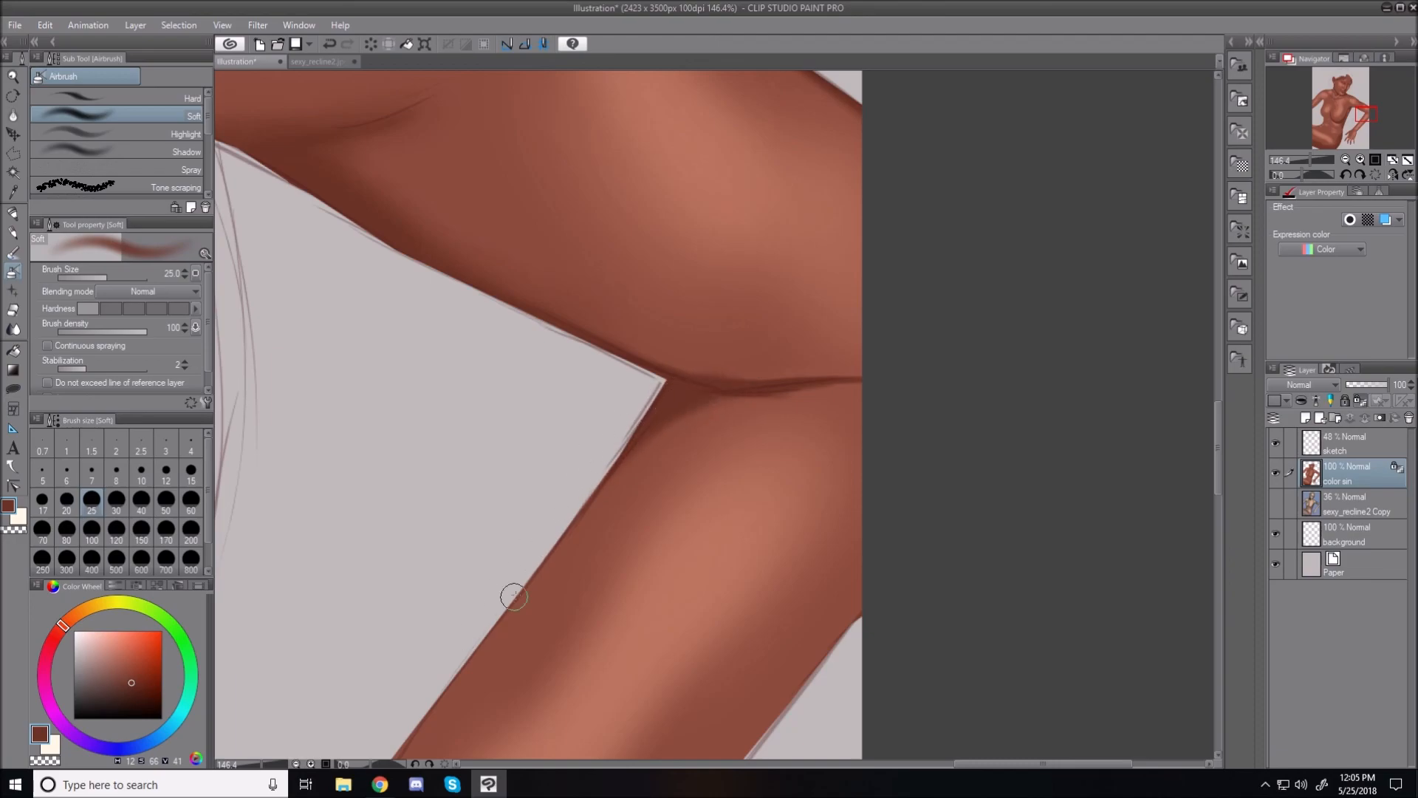
Step: Darken both contour edges along the forearm, carrying the outer edge down to the wrist at brush size 25
left_click_drag(1217, 449, 1208, 501)
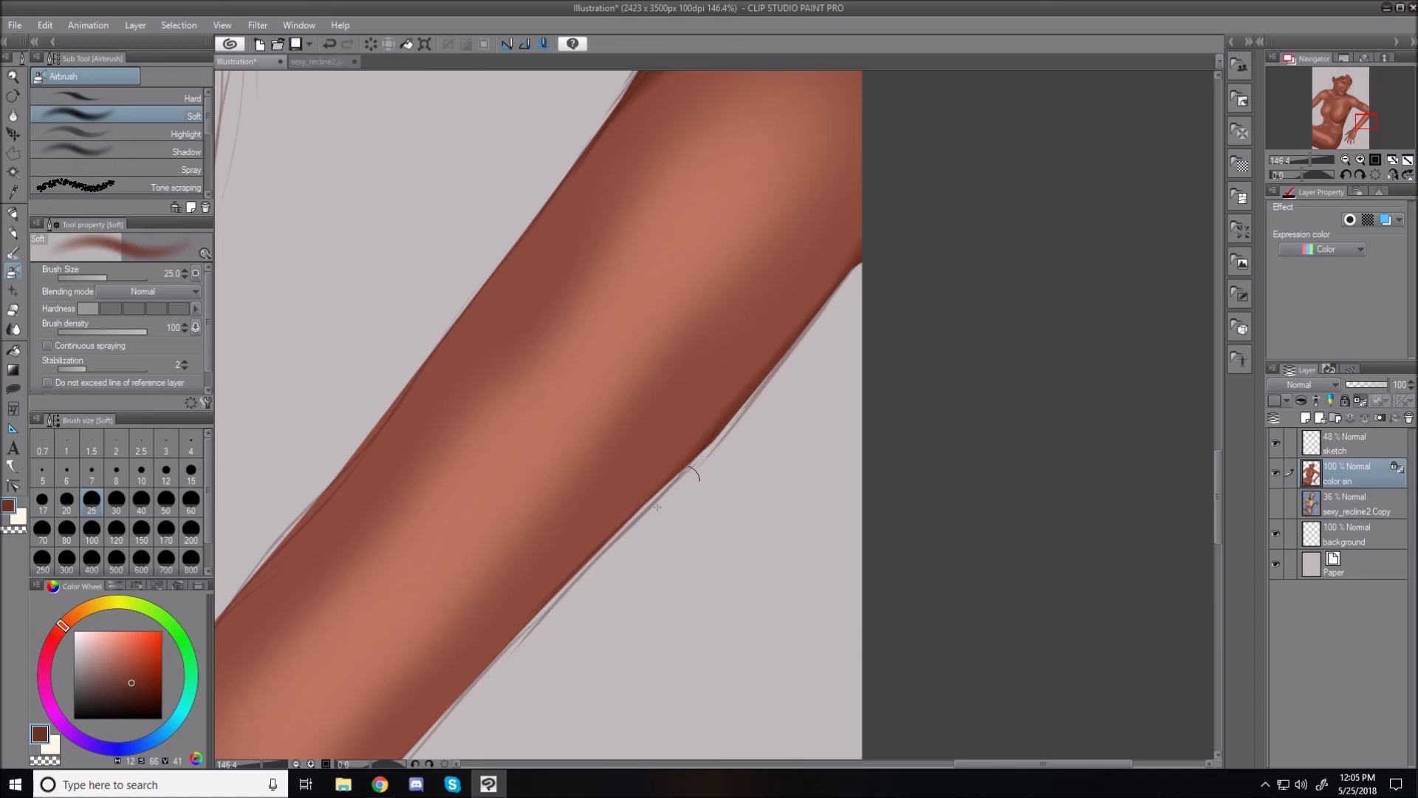
left_click_drag(562, 607, 446, 712)
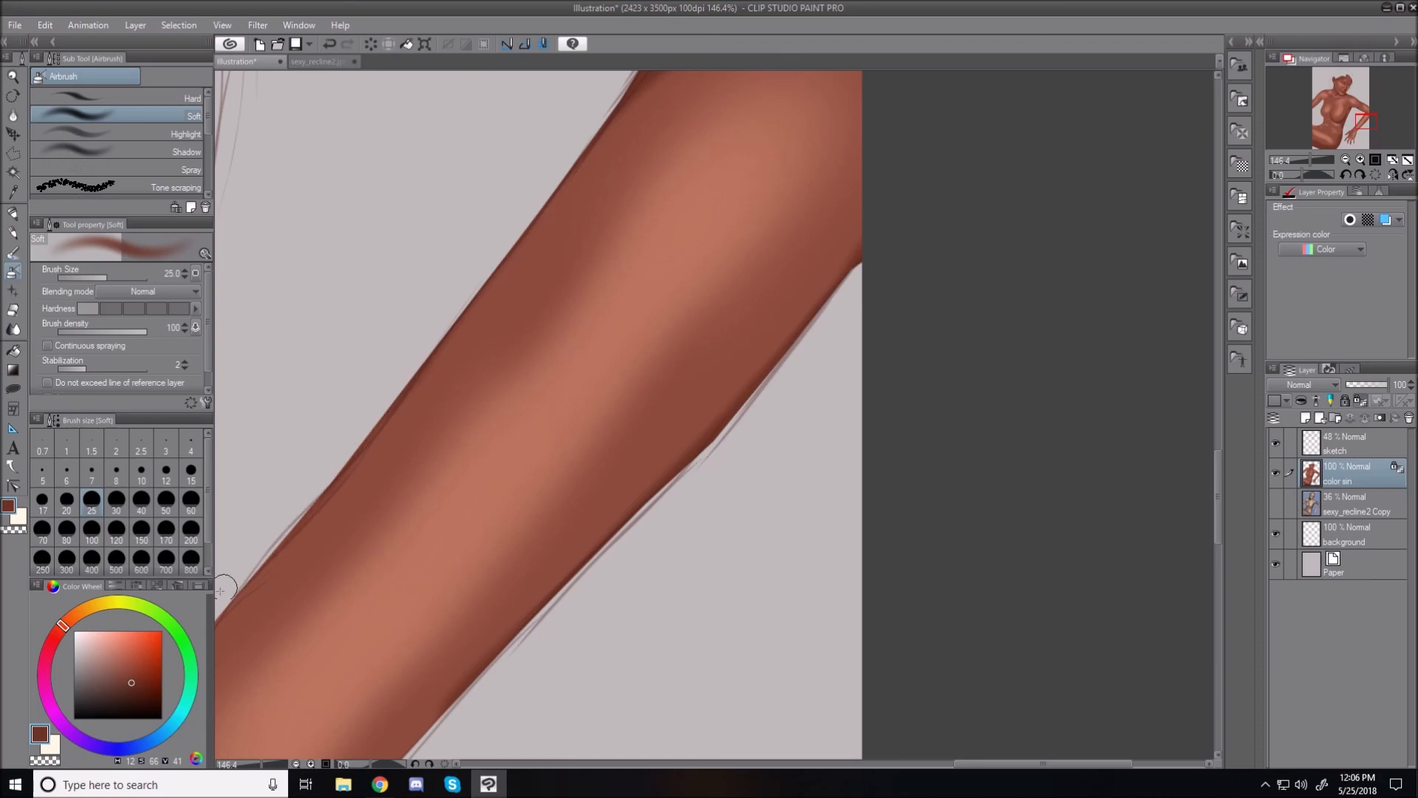
left_click_drag(1217, 504, 1211, 555)
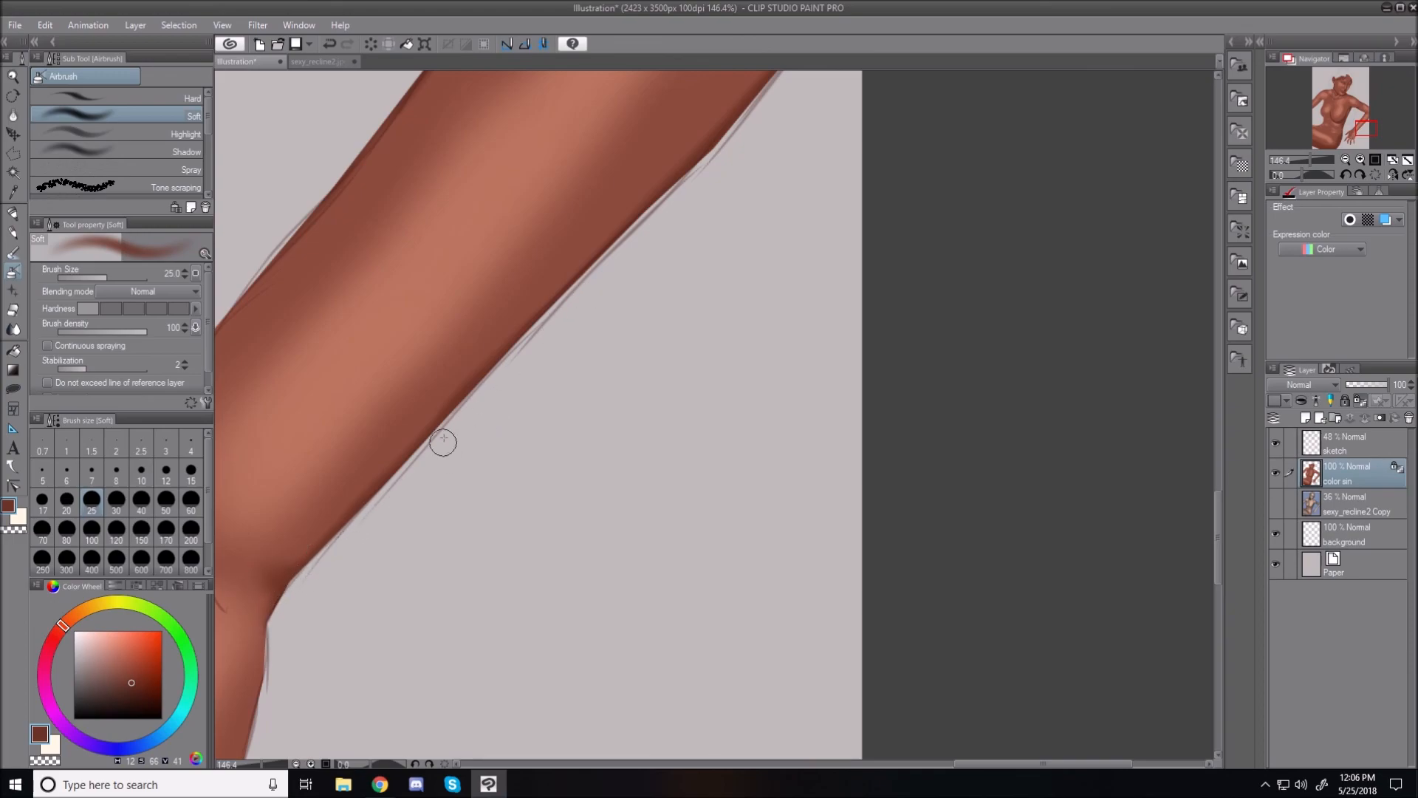
Step: Shade the outer wrist just below the forearm and the hollow beside the wrist bone at brush size 25
mouse_move(279, 607)
left_mouse_down()
mouse_move(234, 616)
mouse_move(288, 611)
mouse_move(281, 629)
mouse_move(275, 590)
mouse_move(287, 594)
mouse_move(250, 630)
mouse_move(250, 610)
mouse_move(258, 624)
mouse_move(229, 606)
mouse_move(286, 630)
mouse_move(263, 637)
mouse_move(255, 619)
mouse_move(258, 664)
left_mouse_up()
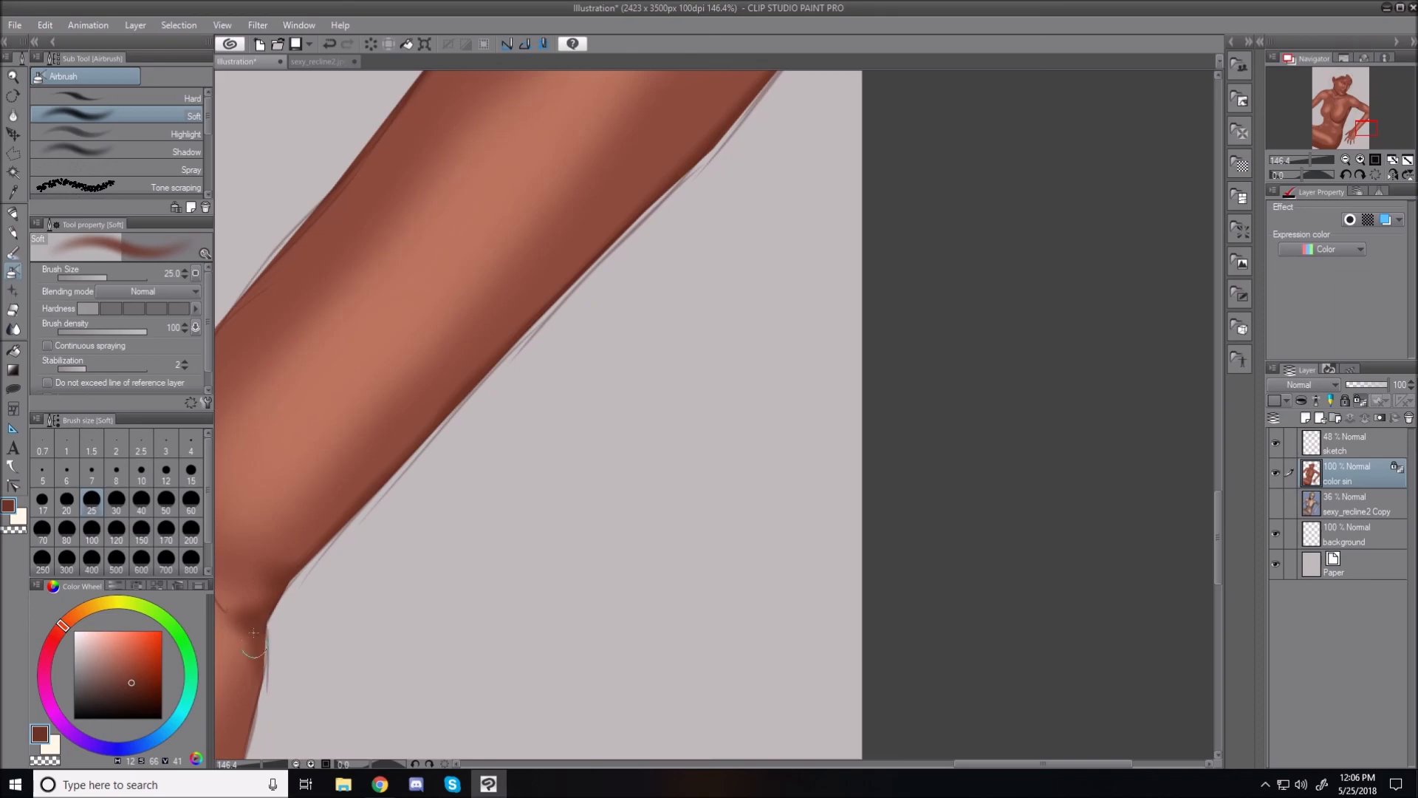
left_click_drag(1218, 552, 1217, 583)
left_click_drag(988, 768, 920, 768)
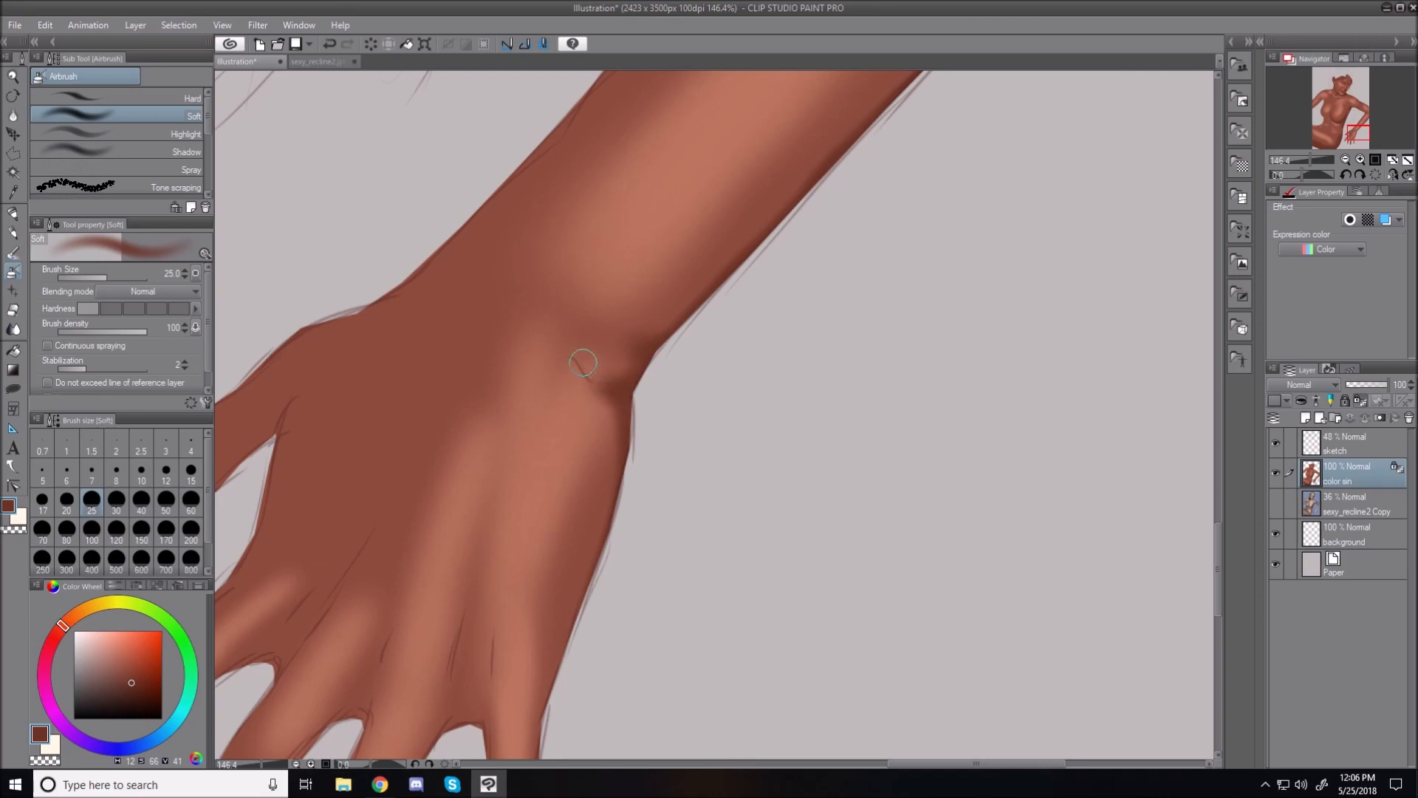
left_click_drag(596, 381, 567, 360)
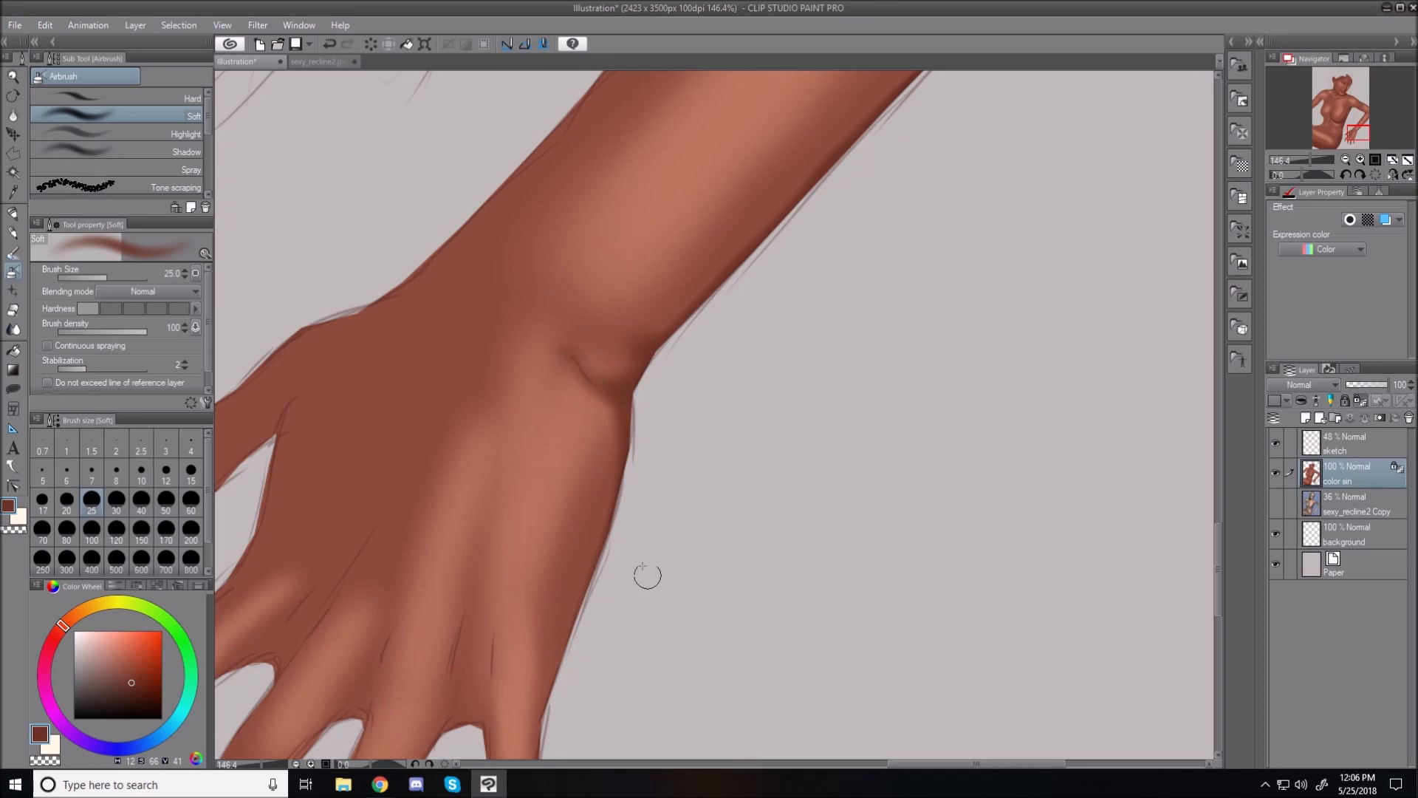
Step: Sharpen the curved crease below the wrist bone with brush size 10
key("bracketleft")
key("bracketleft")
key("bracketleft")
key("bracketleft")
key("bracketleft")
left_click_drag(565, 355, 601, 390)
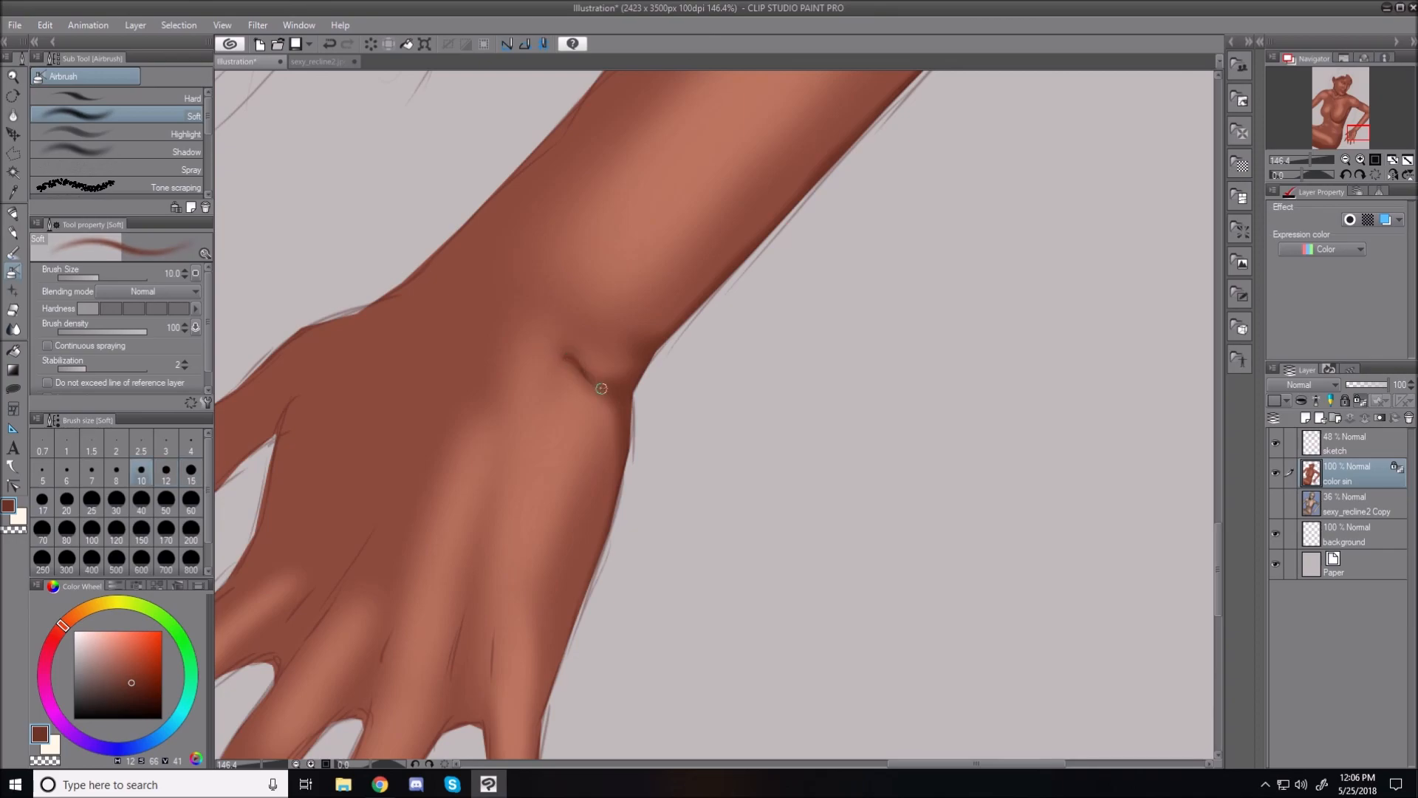
Step: Darken the hand's outer edge from the wrist toward the little finger, varying the brush between sizes 17 and 30
key("bracketright")
key("bracketright")
key("bracketright")
key("bracketright")
key("bracketright")
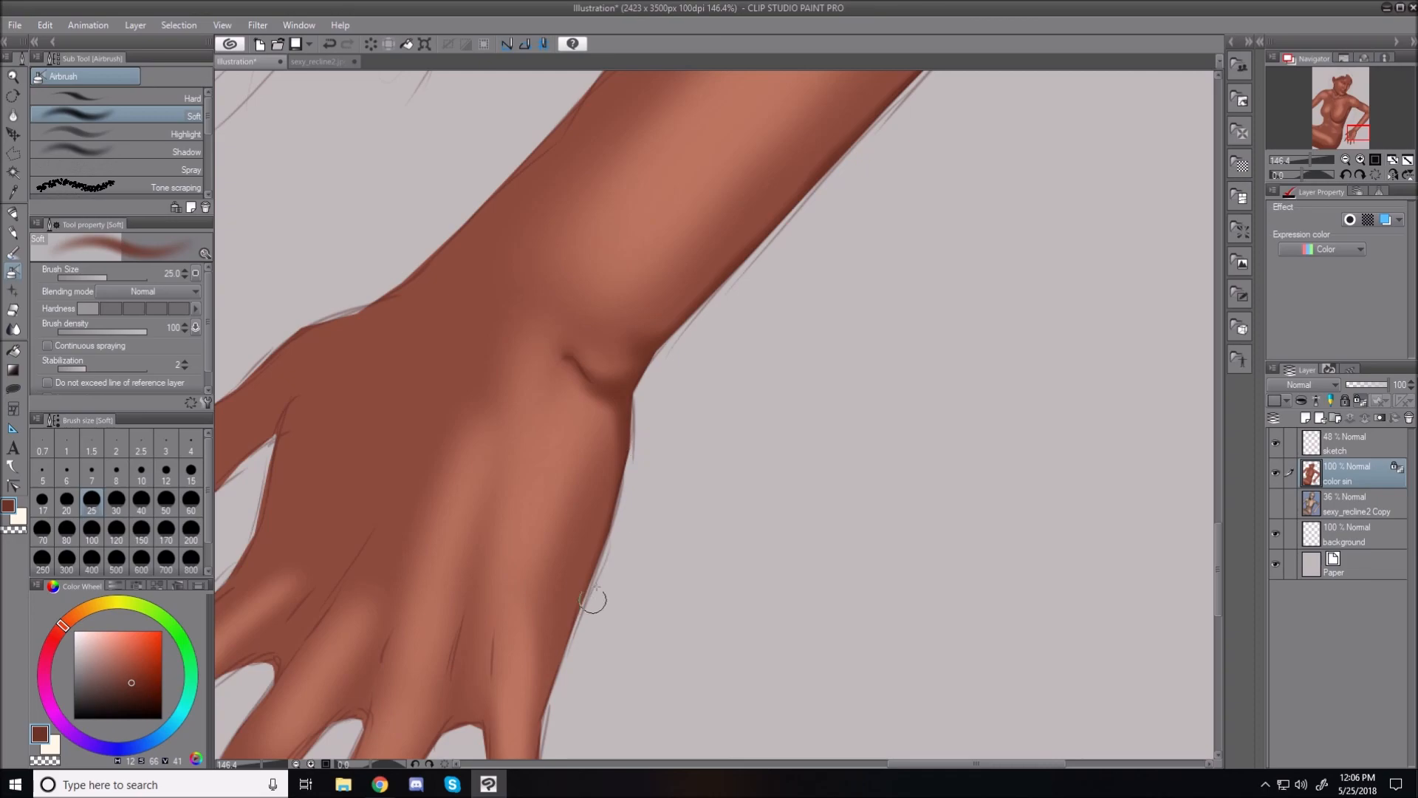
key("bracketleft")
key("bracketleft")
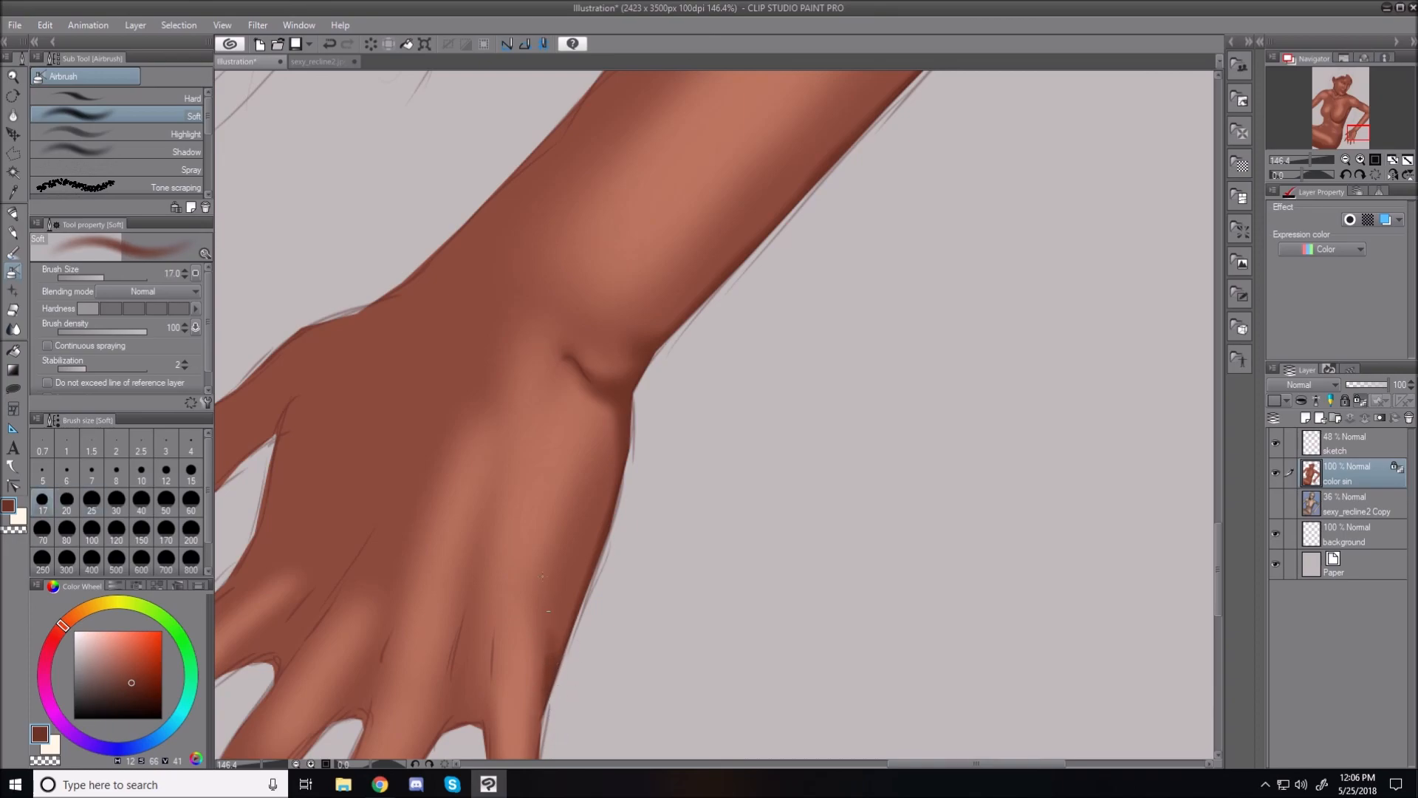
key("bracketright")
key("bracketright")
key("bracketright")
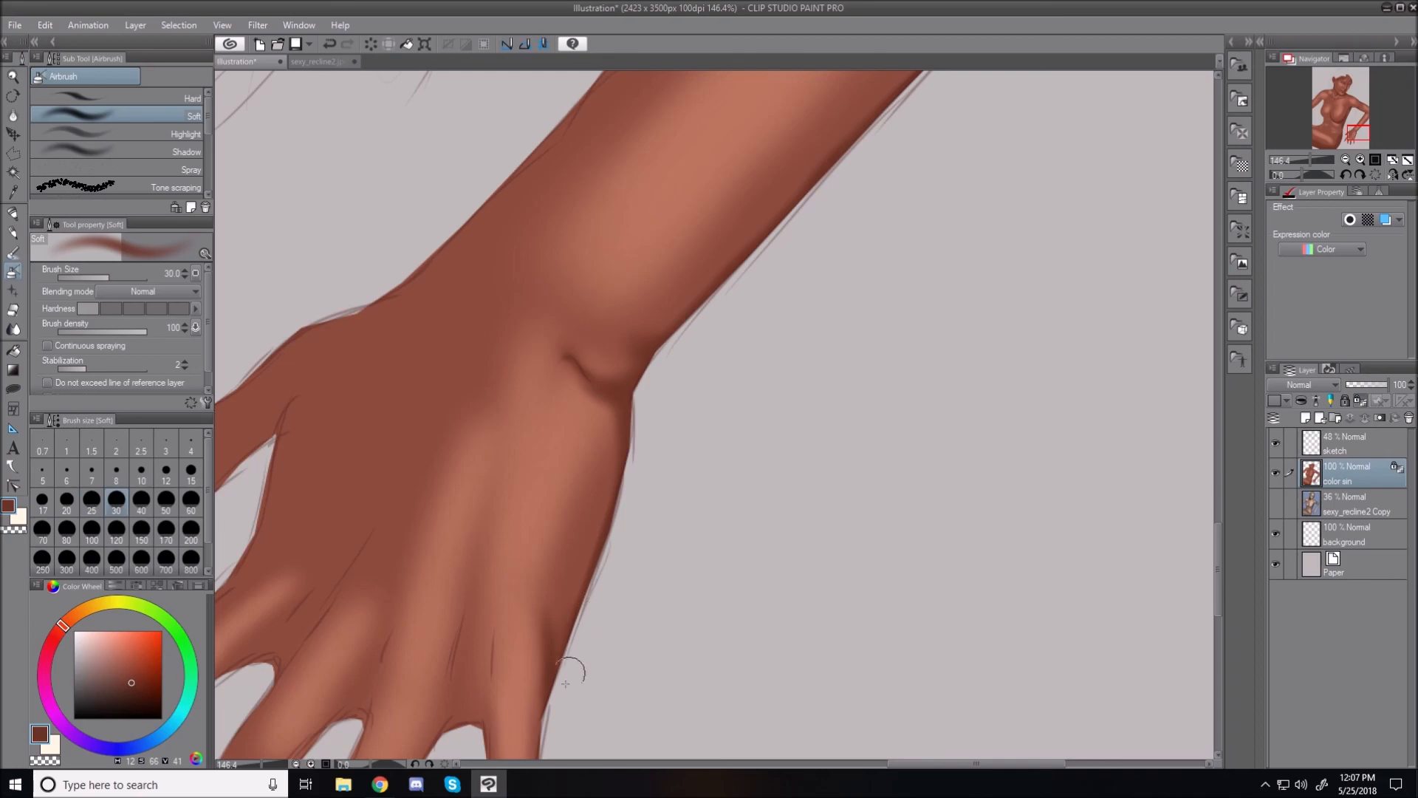
Step: Shade the little finger's outer side and its section below the joint down to the nail with brush sizes 20 and 25
left_click_drag(1217, 560, 1217, 630)
key("bracketleft")
key("bracketleft")
key("bracketleft")
key("bracketleft")
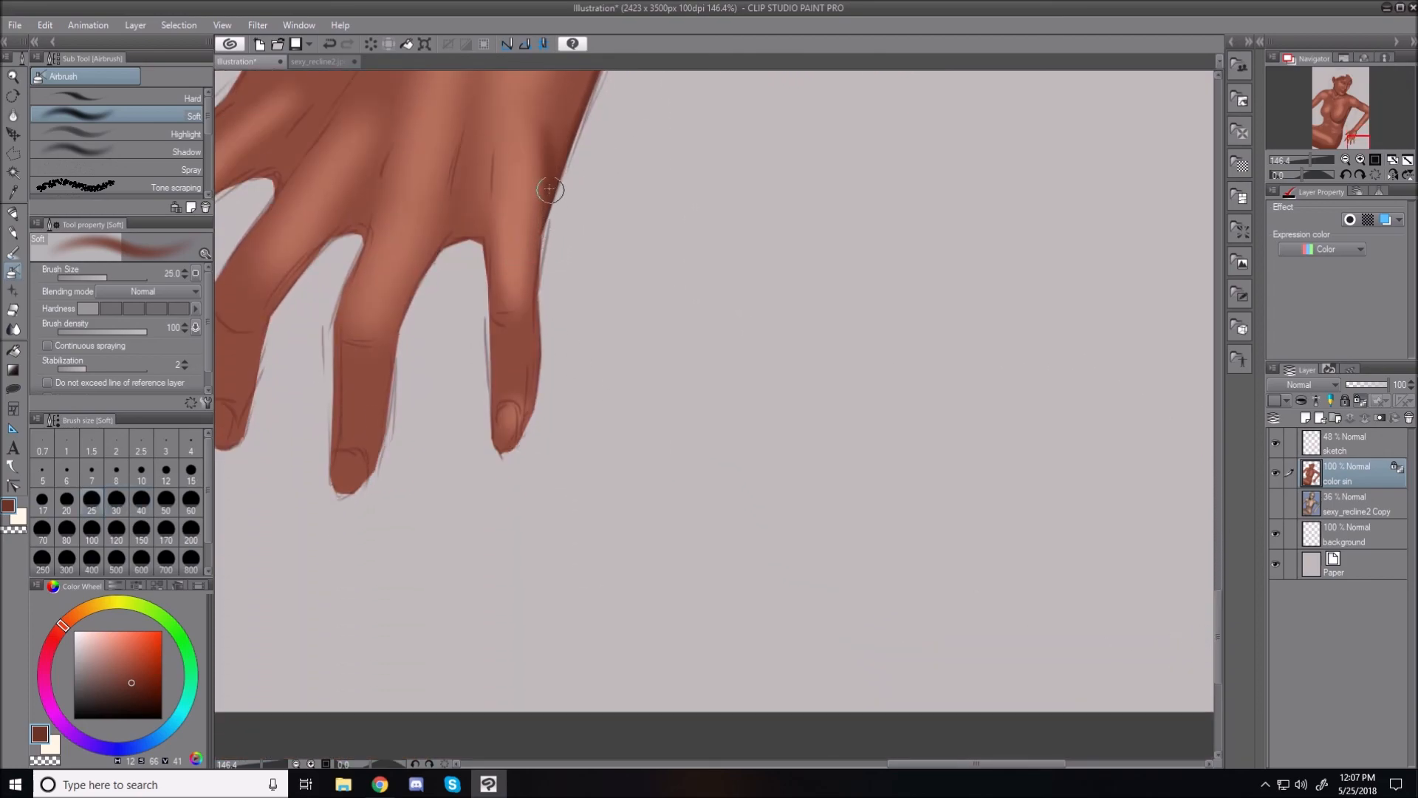
key("bracketright")
key("bracketright")
mouse_move(532, 294)
left_mouse_down()
mouse_move(510, 316)
mouse_move(526, 353)
left_mouse_up()
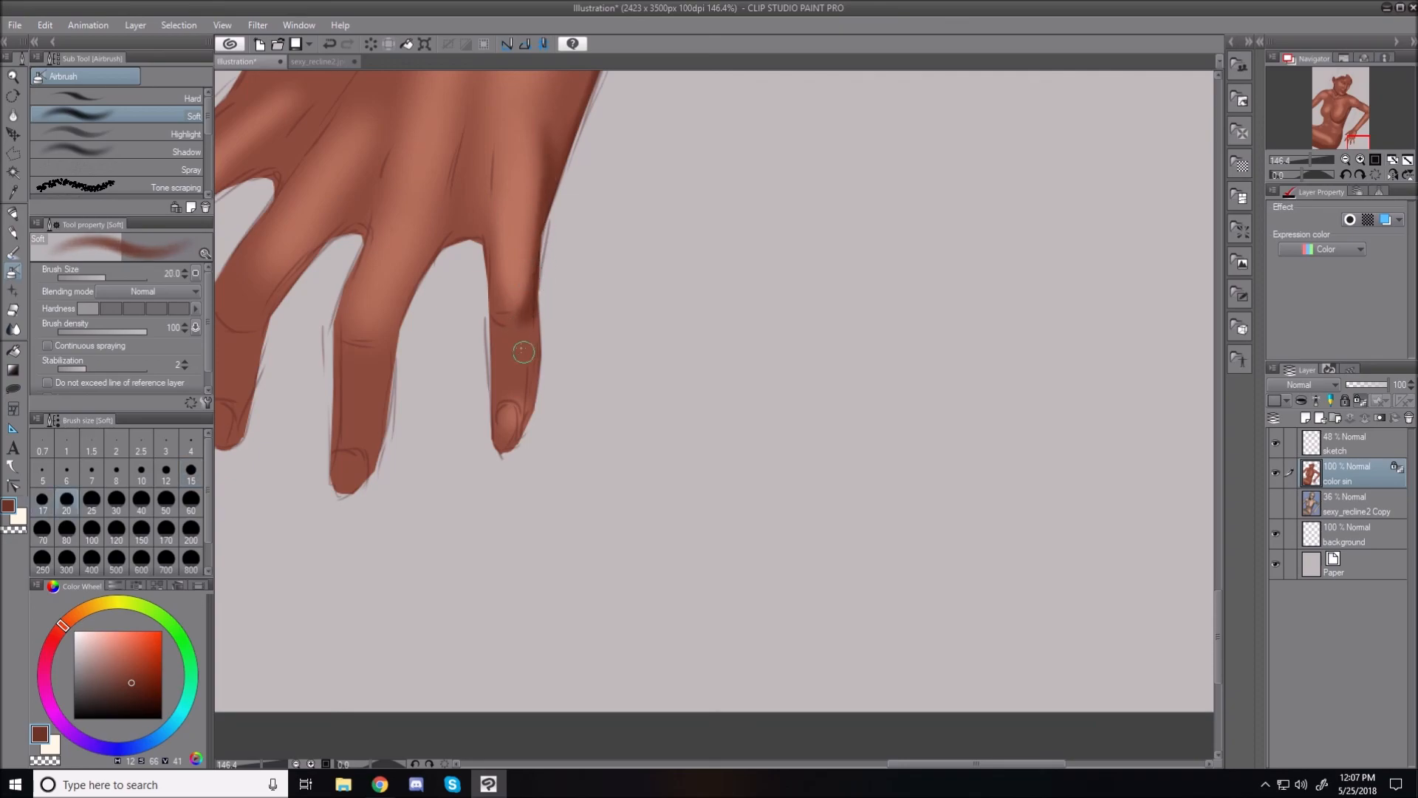
key("bracketright")
mouse_move(545, 317)
left_mouse_down()
mouse_move(515, 347)
mouse_move(534, 313)
mouse_move(500, 319)
mouse_move(528, 314)
mouse_move(533, 421)
mouse_move(540, 309)
mouse_move(526, 441)
left_mouse_up()
mouse_move(525, 392)
left_mouse_down()
mouse_move(538, 424)
mouse_move(542, 387)
mouse_move(544, 500)
mouse_move(525, 399)
mouse_move(503, 434)
mouse_move(517, 407)
left_mouse_up()
scroll(1220, 617, "up", 3)
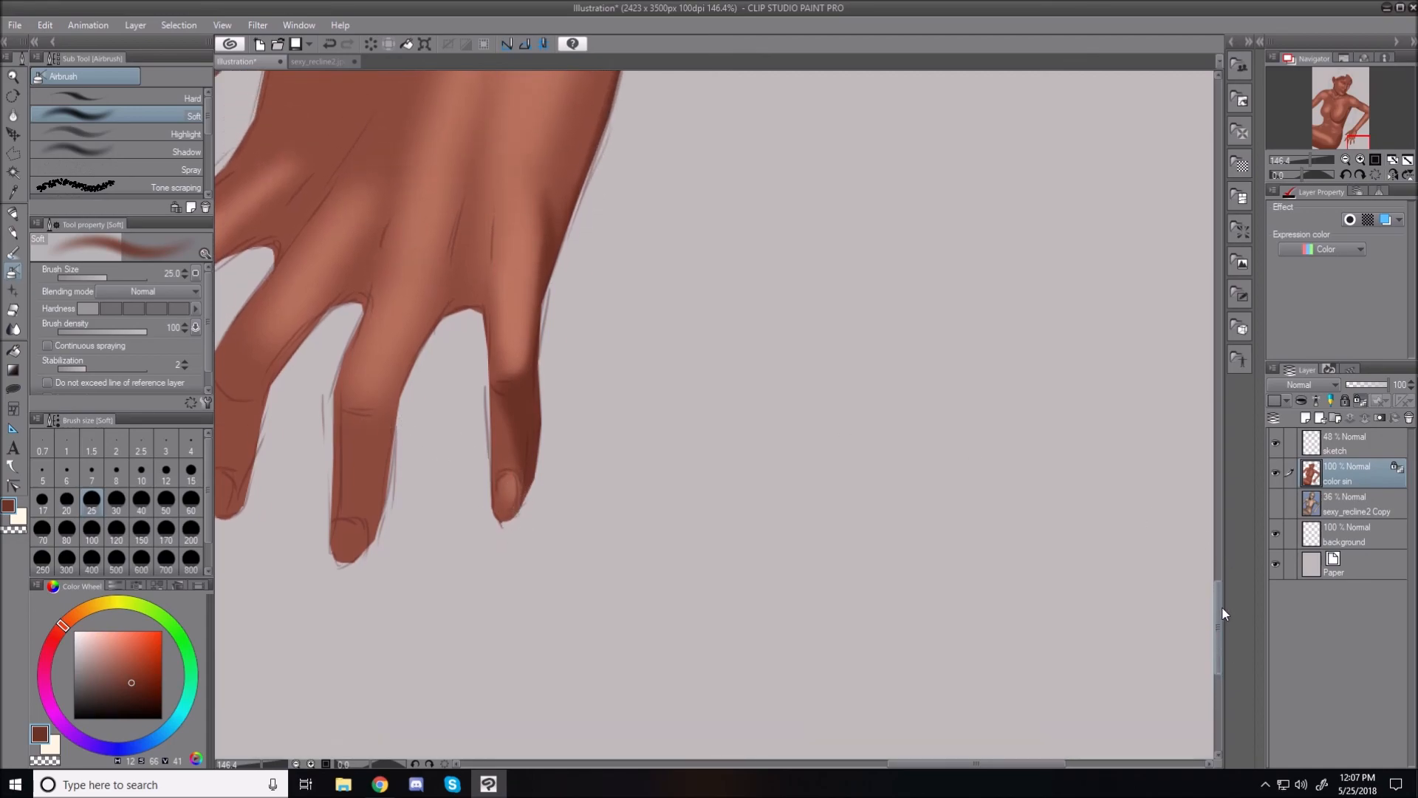
mouse_move(505, 485)
left_mouse_down()
mouse_move(510, 457)
mouse_move(508, 483)
left_mouse_up()
Step: Shade the web between the ring and little fingers and the ring finger's side down to its tip at brush size 25
left_click_drag(913, 762, 880, 764)
left_click_drag(694, 543, 697, 533)
mouse_move(652, 363)
left_mouse_down()
mouse_move(663, 411)
mouse_move(667, 329)
mouse_move(647, 397)
mouse_move(655, 325)
mouse_move(642, 402)
mouse_move(659, 295)
mouse_move(640, 413)
mouse_move(671, 220)
mouse_move(640, 376)
mouse_move(661, 259)
mouse_move(666, 401)
mouse_move(689, 227)
left_mouse_up()
mouse_move(645, 352)
left_mouse_down()
mouse_move(607, 440)
mouse_move(649, 343)
mouse_move(628, 383)
left_mouse_up()
mouse_move(603, 456)
left_mouse_down()
mouse_move(569, 472)
mouse_move(598, 433)
mouse_move(553, 461)
mouse_move(598, 430)
mouse_move(533, 454)
mouse_move(581, 460)
mouse_move(591, 478)
mouse_move(589, 455)
mouse_move(576, 452)
mouse_move(576, 572)
mouse_move(582, 476)
mouse_move(565, 533)
mouse_move(576, 549)
mouse_move(563, 452)
mouse_move(548, 494)
mouse_move(570, 547)
mouse_move(559, 478)
mouse_move(561, 611)
mouse_move(546, 454)
mouse_move(564, 630)
mouse_move(526, 595)
mouse_move(580, 600)
mouse_move(583, 552)
left_mouse_up()
Step: Outline the nails of the ring and little fingers, reducing the brush to size 3
key("bracketleft")
key("bracketleft")
key("bracketleft")
key("bracketleft")
key("bracketleft")
key("bracketleft")
key("bracketleft")
key("bracketleft")
key("bracketleft")
key("bracketleft")
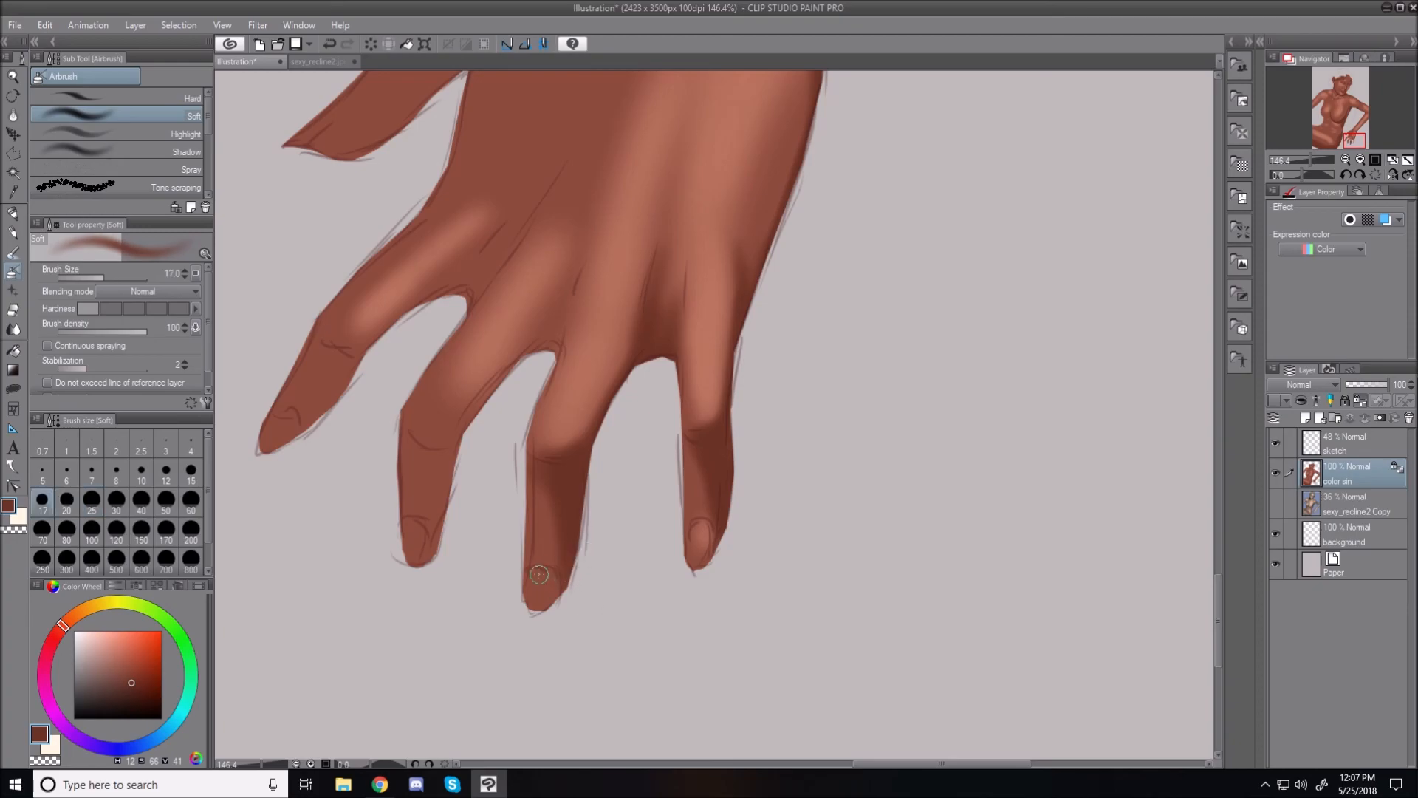
key("bracketleft")
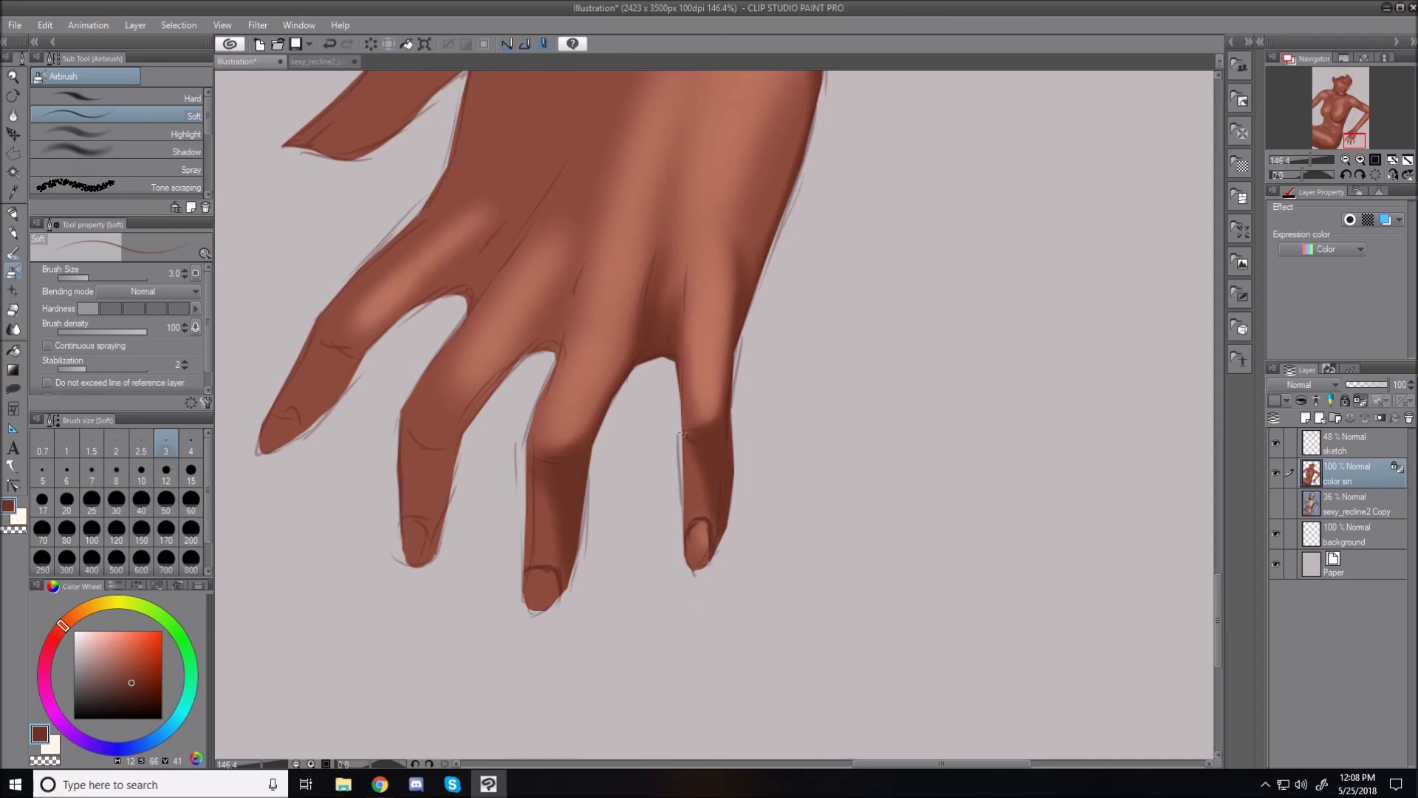
Step: Define the little finger's joint and deepen the groove between the ring and little fingers, raising the brush from size 6 to 10
key("bracketright")
key("bracketright")
key("bracketright")
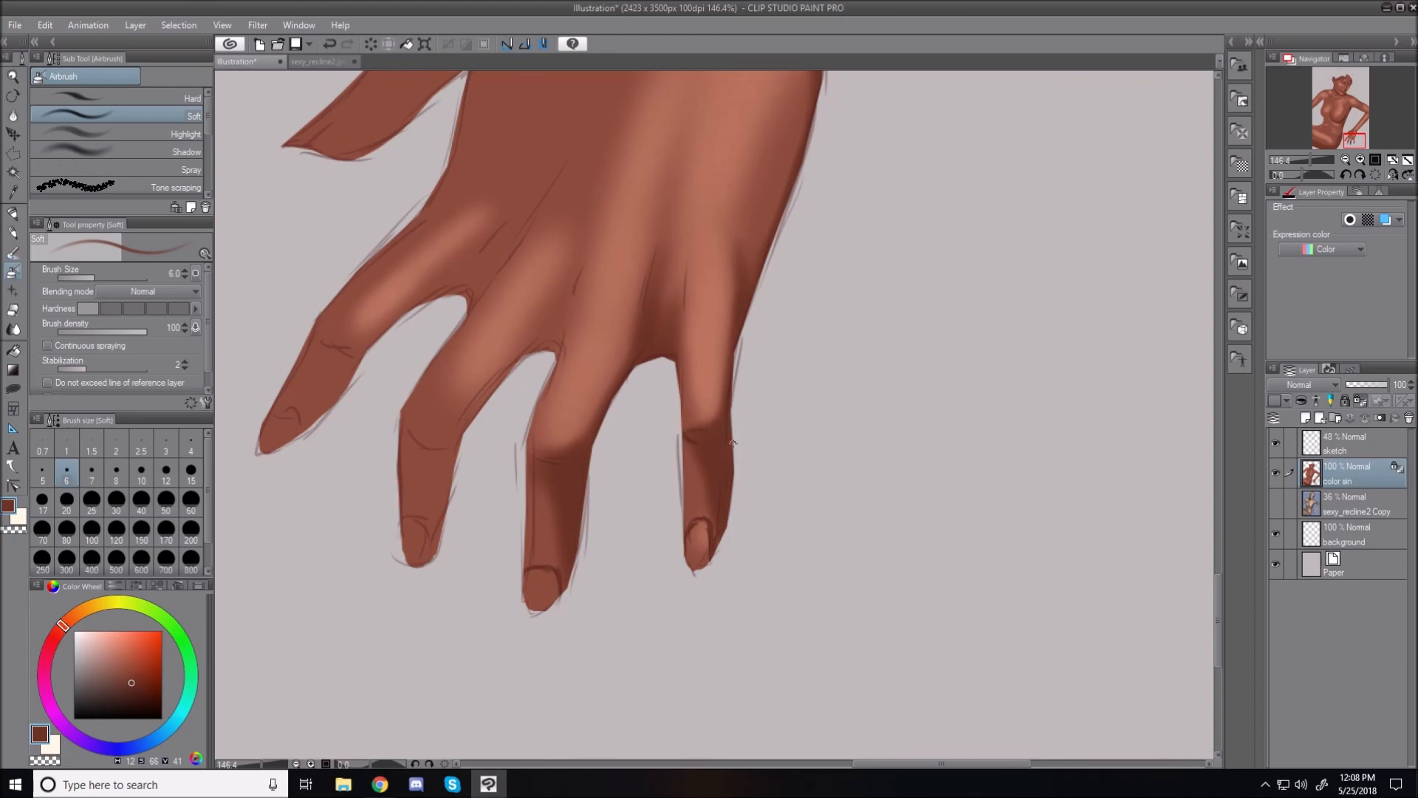
key("bracketright")
key("bracketright")
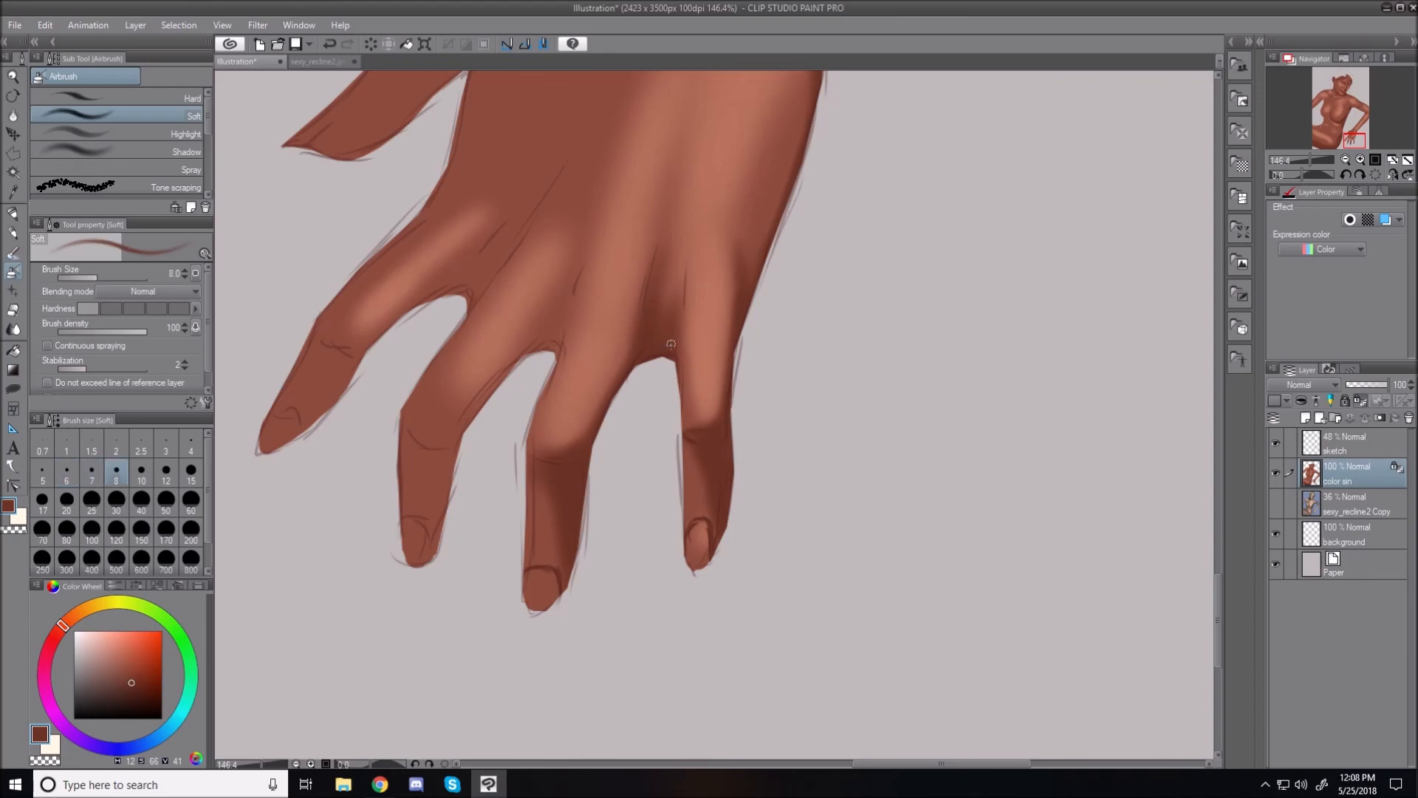
key("bracketright")
key("bracketright")
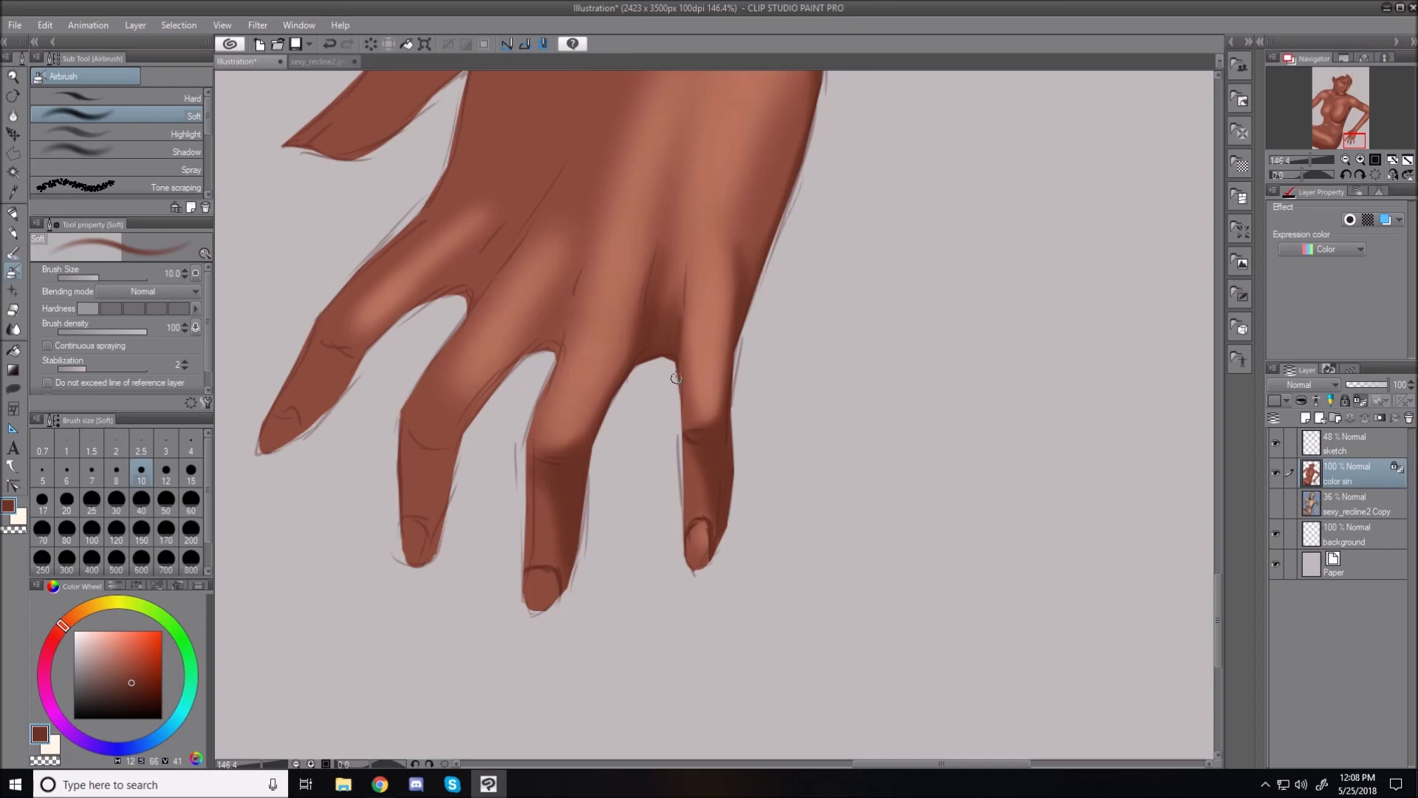
left_click_drag(674, 362, 688, 240)
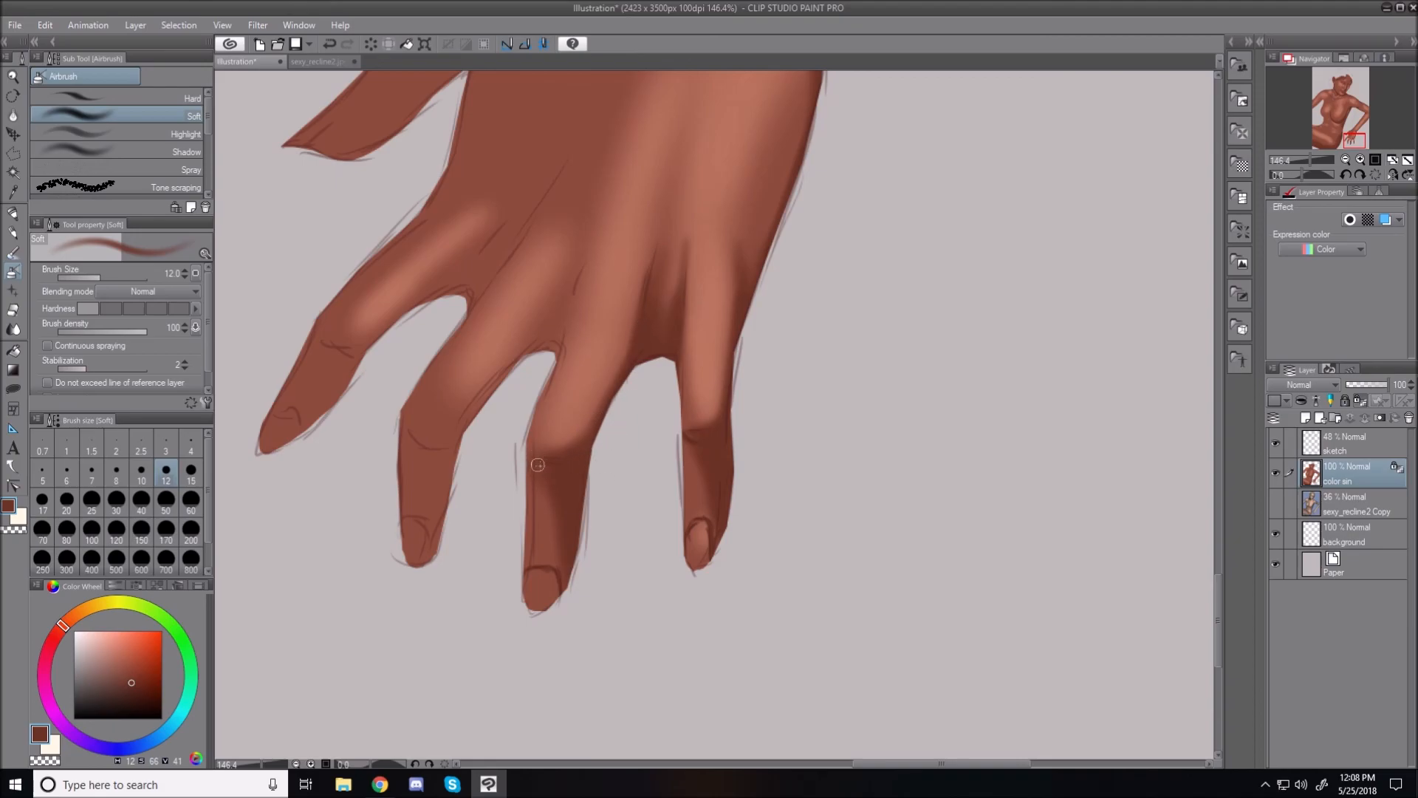
Step: Darken the ring finger's joint crease and adjoining edge with a brush of about size 10
key("bracketleft")
key("bracketleft")
key("bracketleft")
key("bracketright")
key("bracketright")
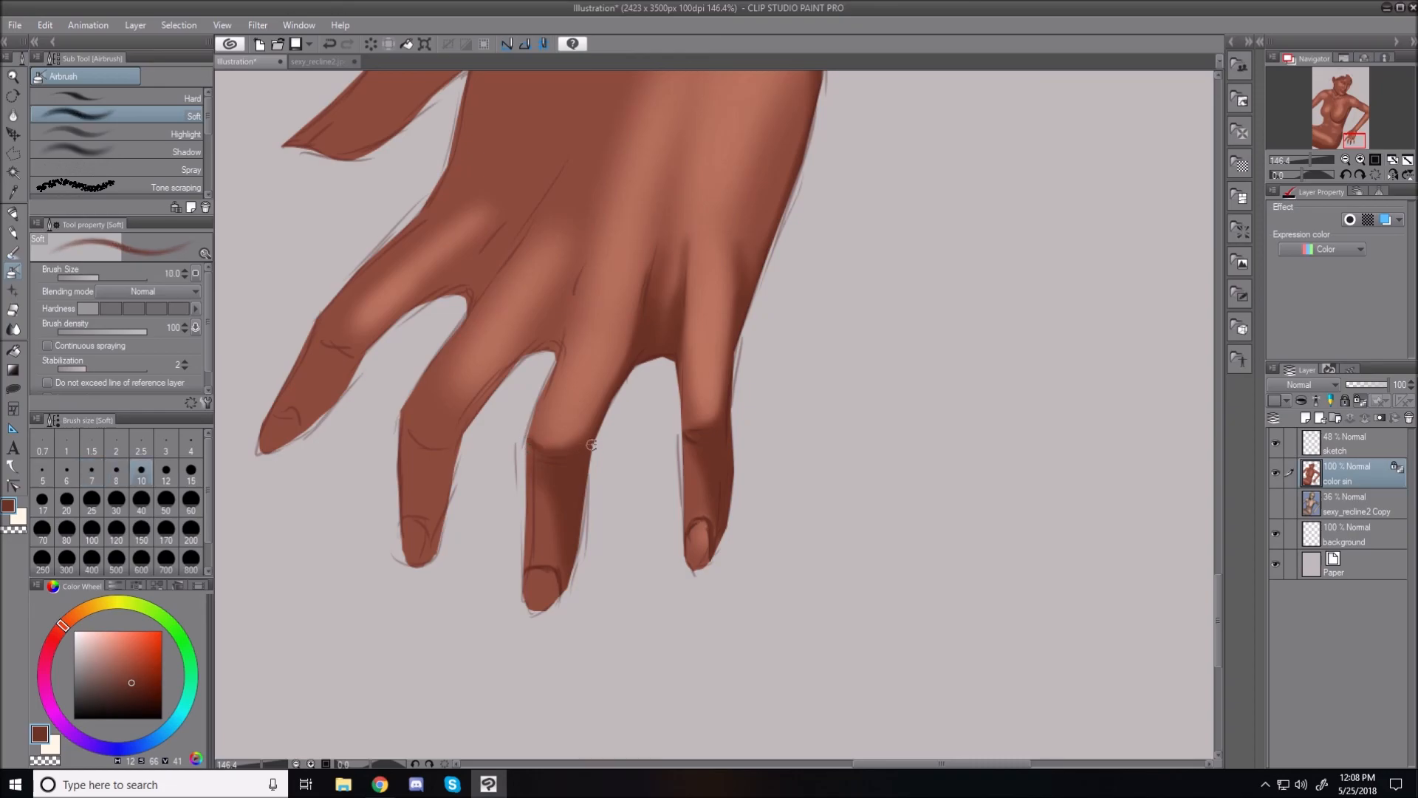
key("bracketleft")
key("bracketleft")
key("bracketleft")
Step: Darken the middle finger's edge facing the ring finger and the web between them, enlarging the brush to size 20
key("bracketright")
key("bracketright")
key("bracketright")
key("bracketright")
key("bracketright")
left_click_drag(542, 346, 473, 422)
key("bracketright")
key("bracketright")
mouse_move(550, 345)
left_mouse_down()
mouse_move(590, 230)
mouse_move(570, 295)
left_mouse_up()
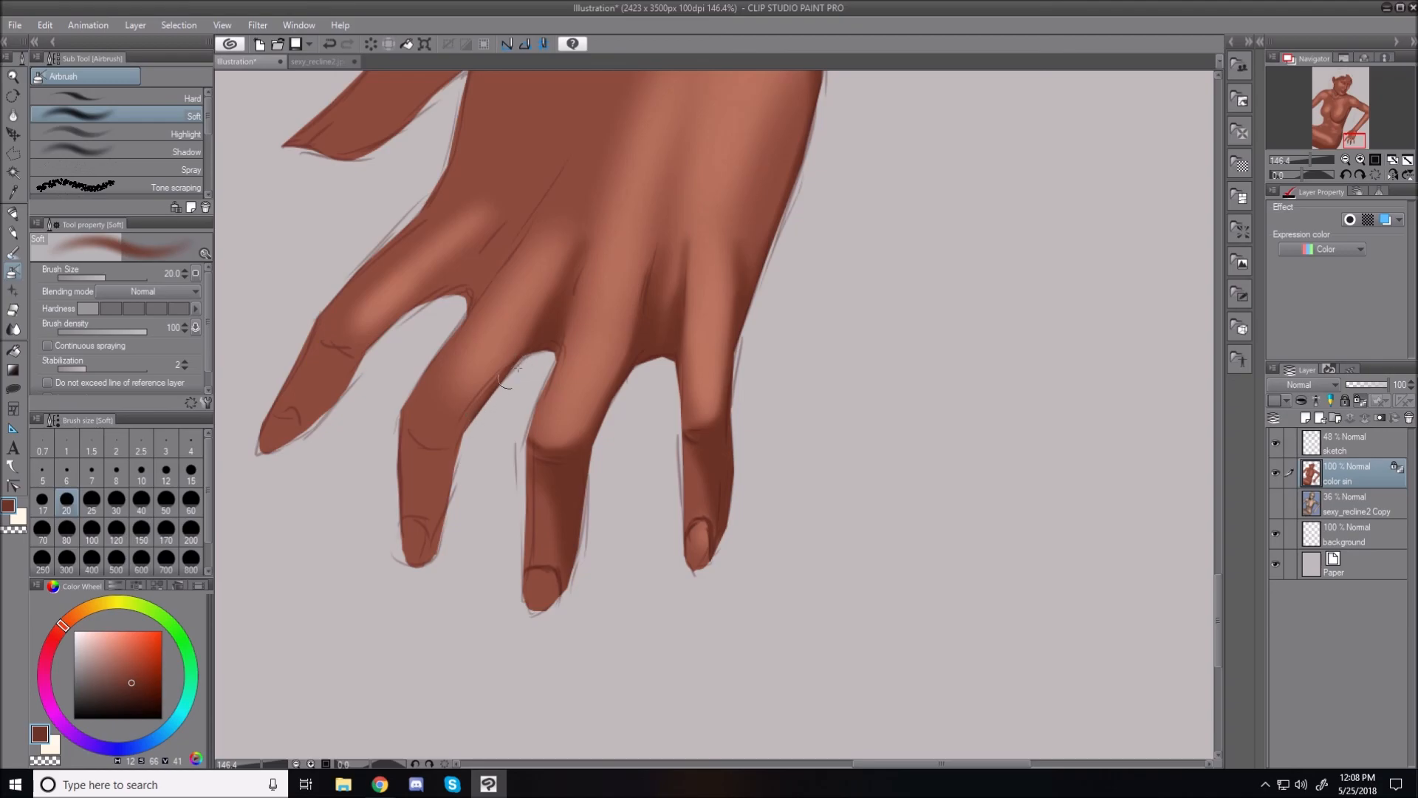
Step: Shade the middle finger's joint and lower section with brush sizes 20 and 25, then reduce the brush to size 17
mouse_move(506, 386)
left_mouse_down()
mouse_move(466, 433)
mouse_move(420, 453)
mouse_move(432, 454)
mouse_move(451, 432)
mouse_move(424, 446)
mouse_move(409, 431)
mouse_move(468, 438)
mouse_move(457, 468)
mouse_move(435, 448)
mouse_move(447, 509)
left_mouse_up()
key("bracketright")
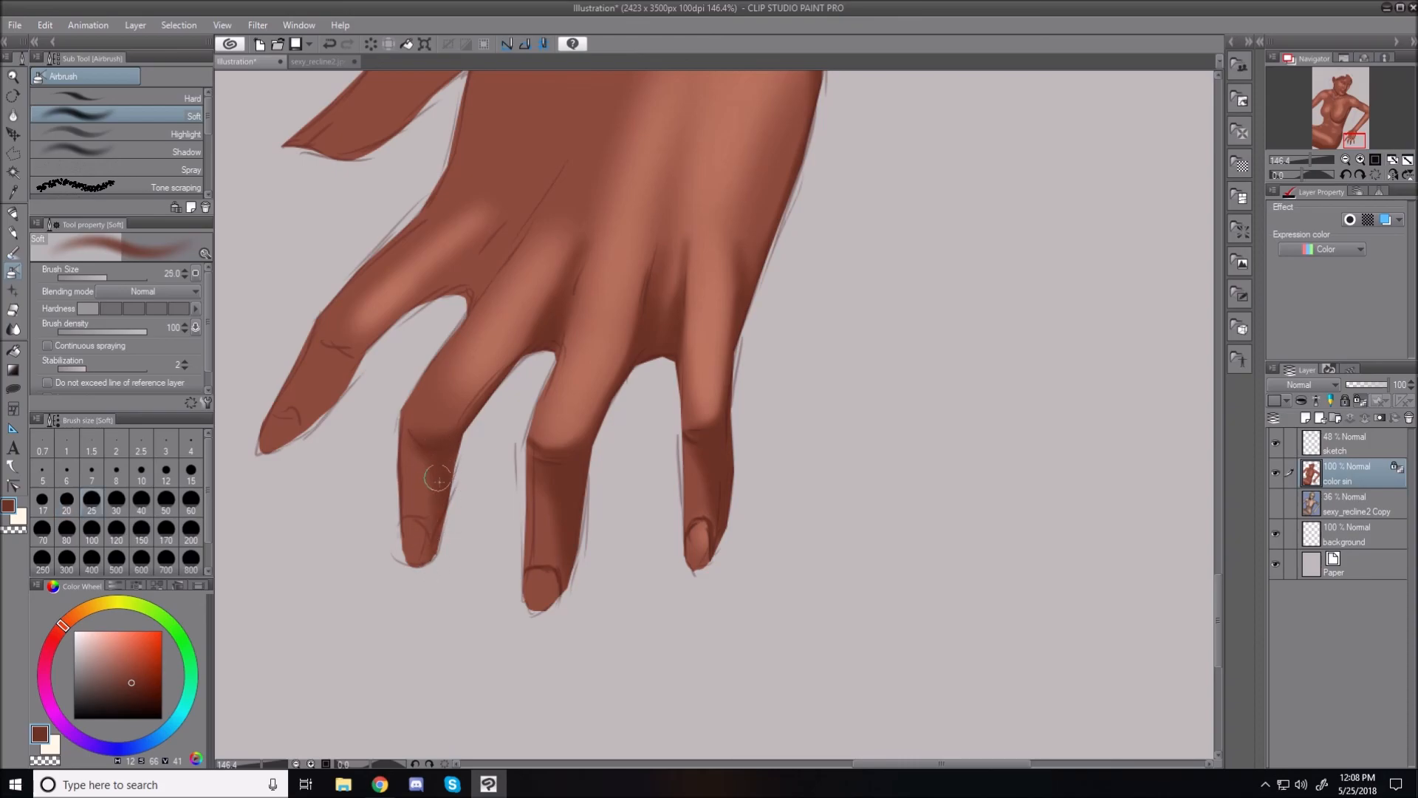
mouse_move(416, 421)
left_mouse_down()
mouse_move(439, 455)
mouse_move(421, 424)
mouse_move(454, 432)
mouse_move(516, 370)
mouse_move(476, 417)
left_mouse_up()
key("bracketleft")
key("bracketleft")
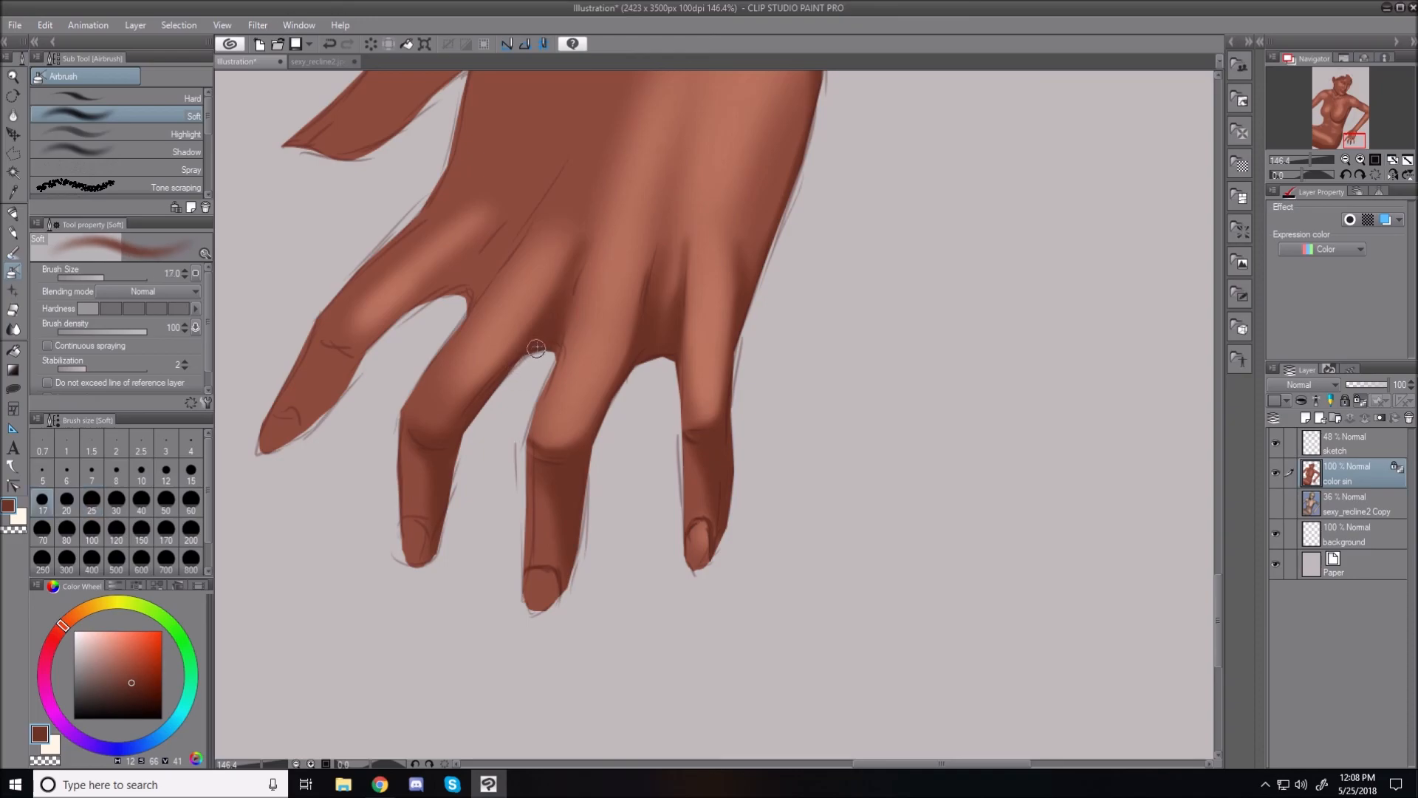
Step: Draw the middle finger's joint crease and outline its nail with brush sizes 4 and 5
key("bracketleft")
key("bracketleft")
key("bracketleft")
key("bracketleft")
key("bracketleft")
key("bracketleft")
key("bracketleft")
key("bracketleft")
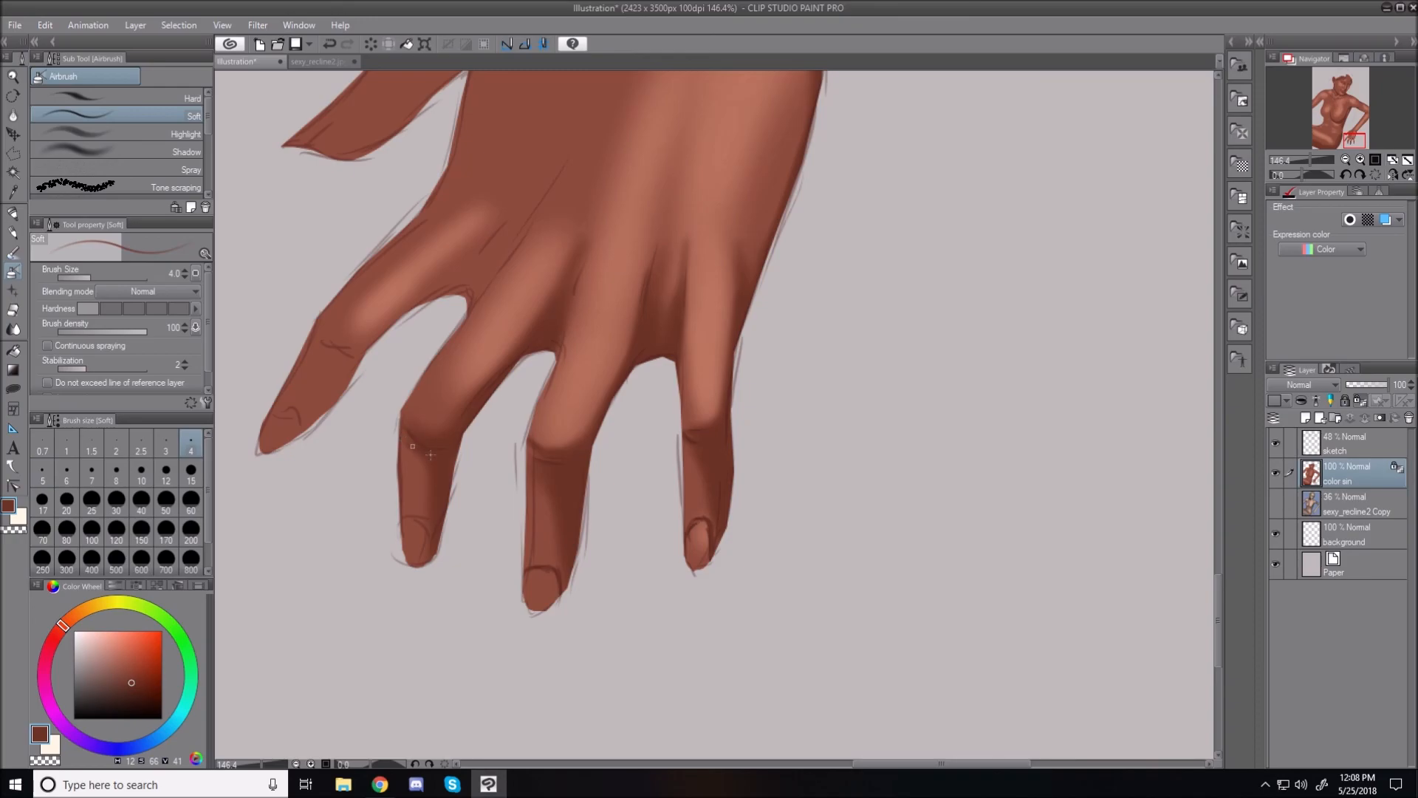
key("bracketright")
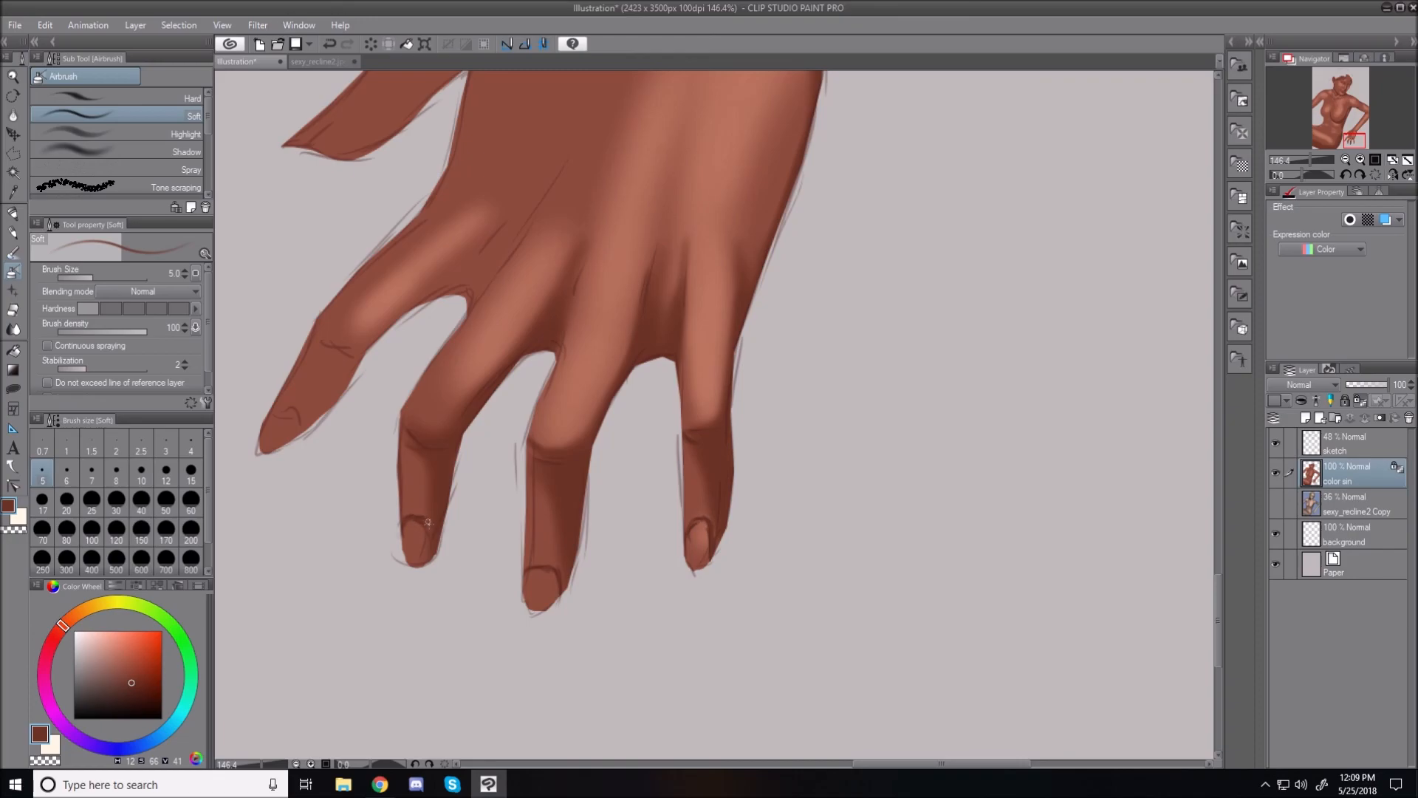
key("bracketleft")
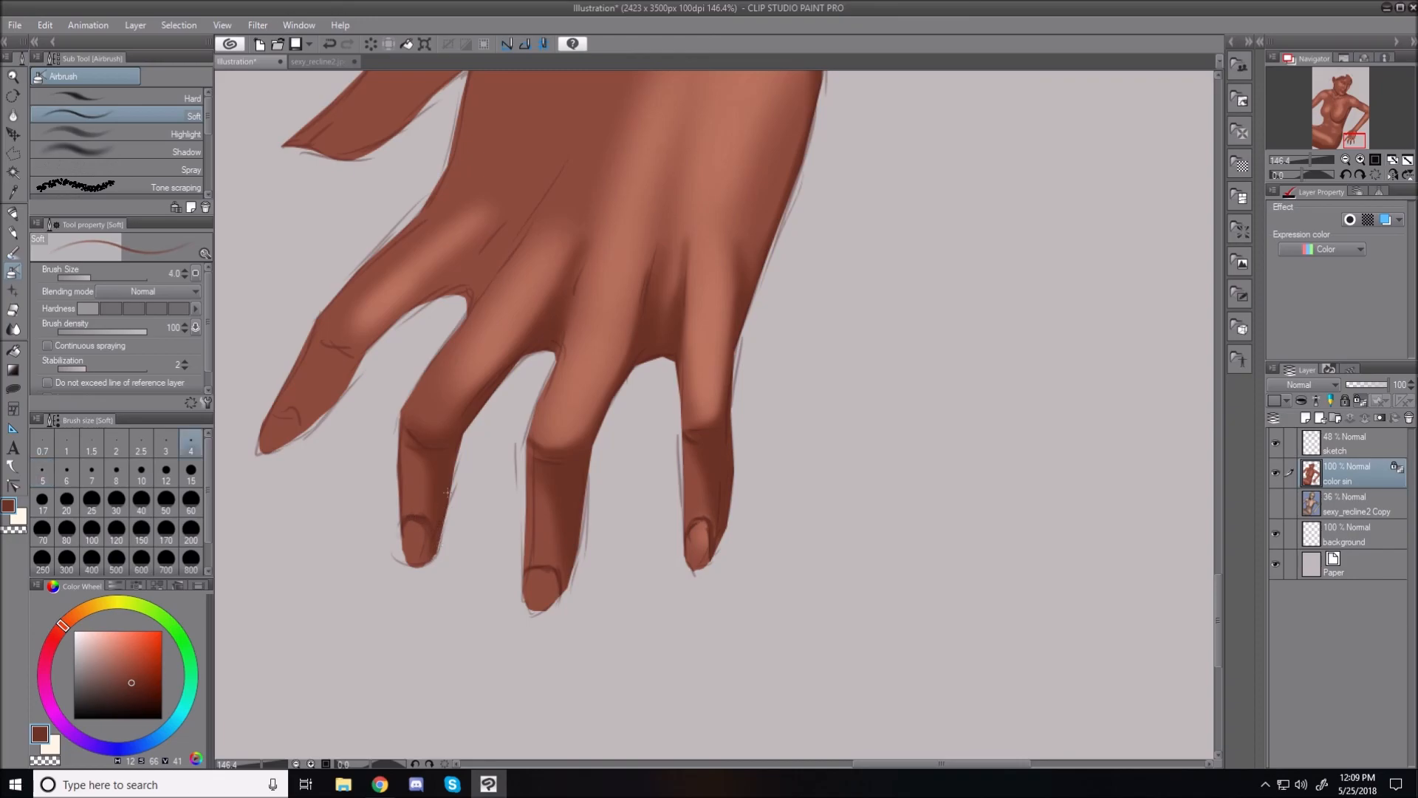
Step: Darken the index fingertip's contour and outline its nail using small brush sizes between 4 and 7
key("bracketright")
key("bracketright")
key("bracketright")
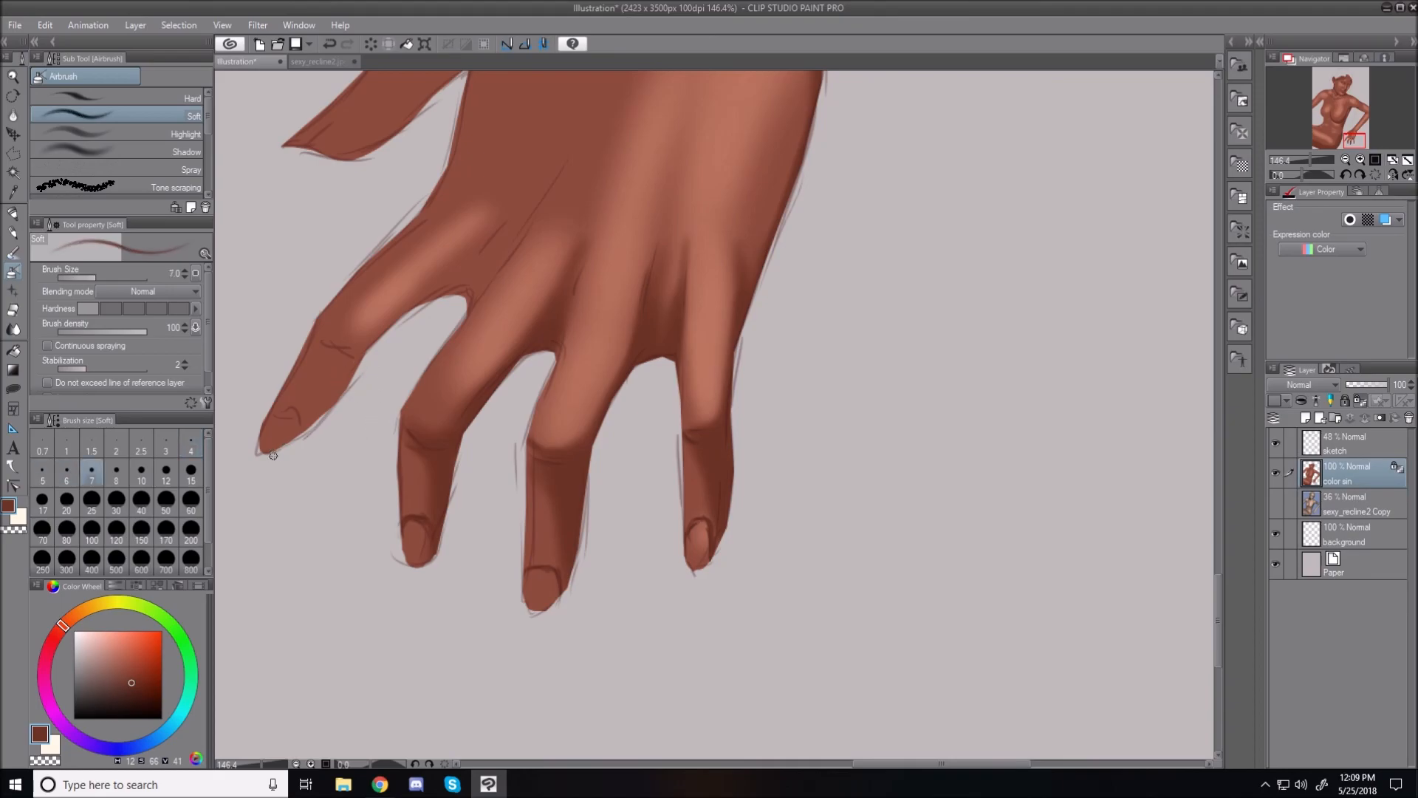
key("bracketleft")
key("bracketleft")
key("bracketleft")
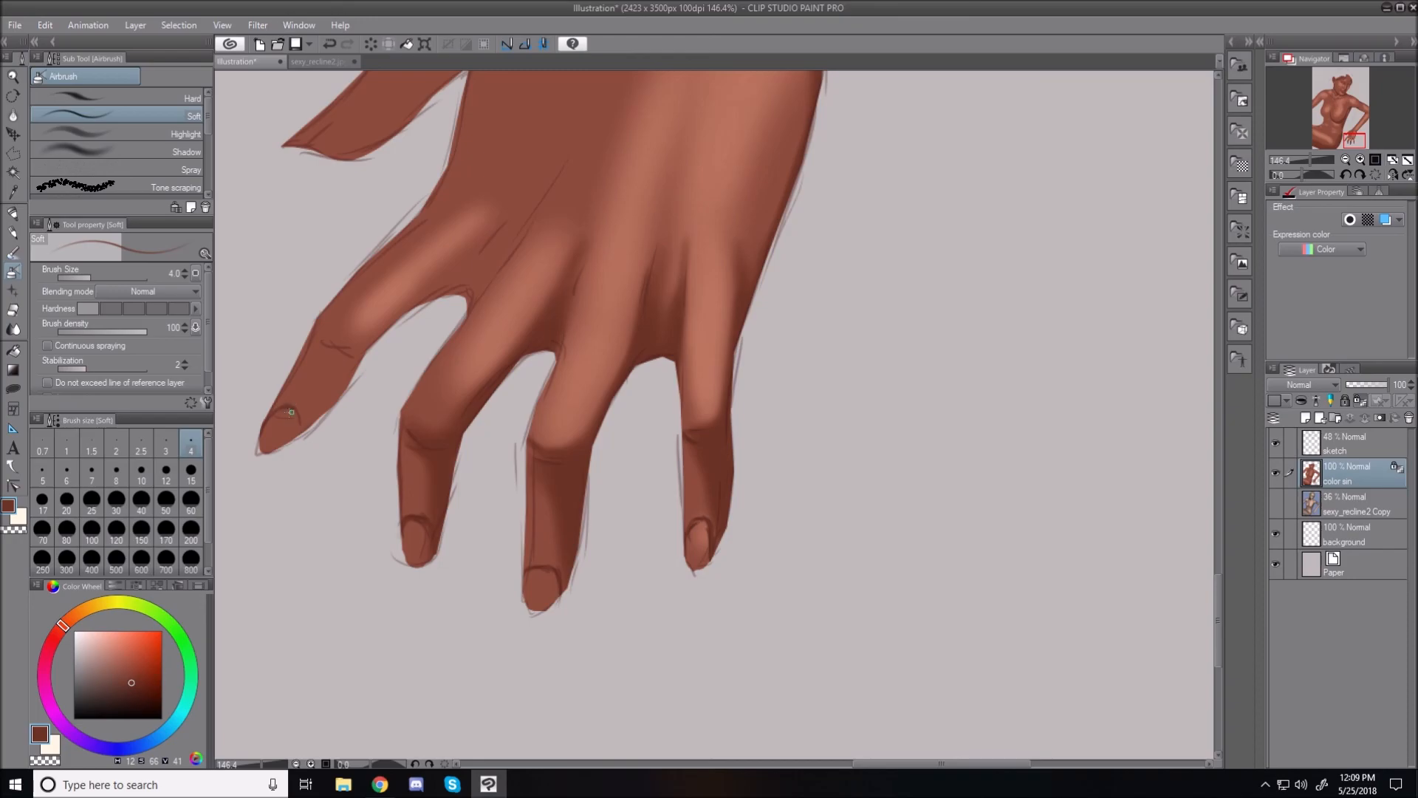
key("bracketright")
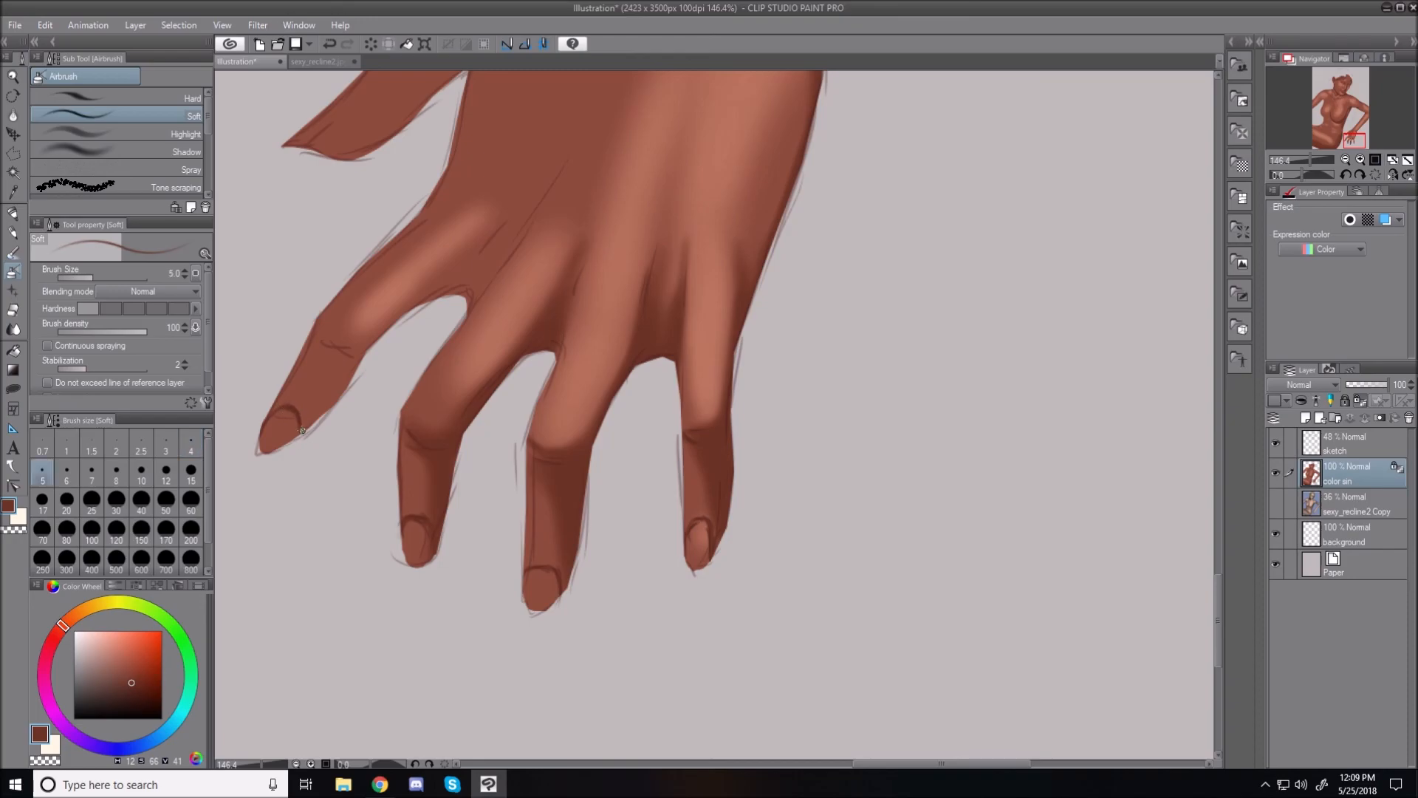
key("bracketright")
left_click_drag(297, 421, 287, 446)
Step: Darken the index finger's lower edge at brush size 10 and its joint crease at size 6
key("bracketright")
key("bracketright")
key("bracketright")
key("bracketright")
key("bracketright")
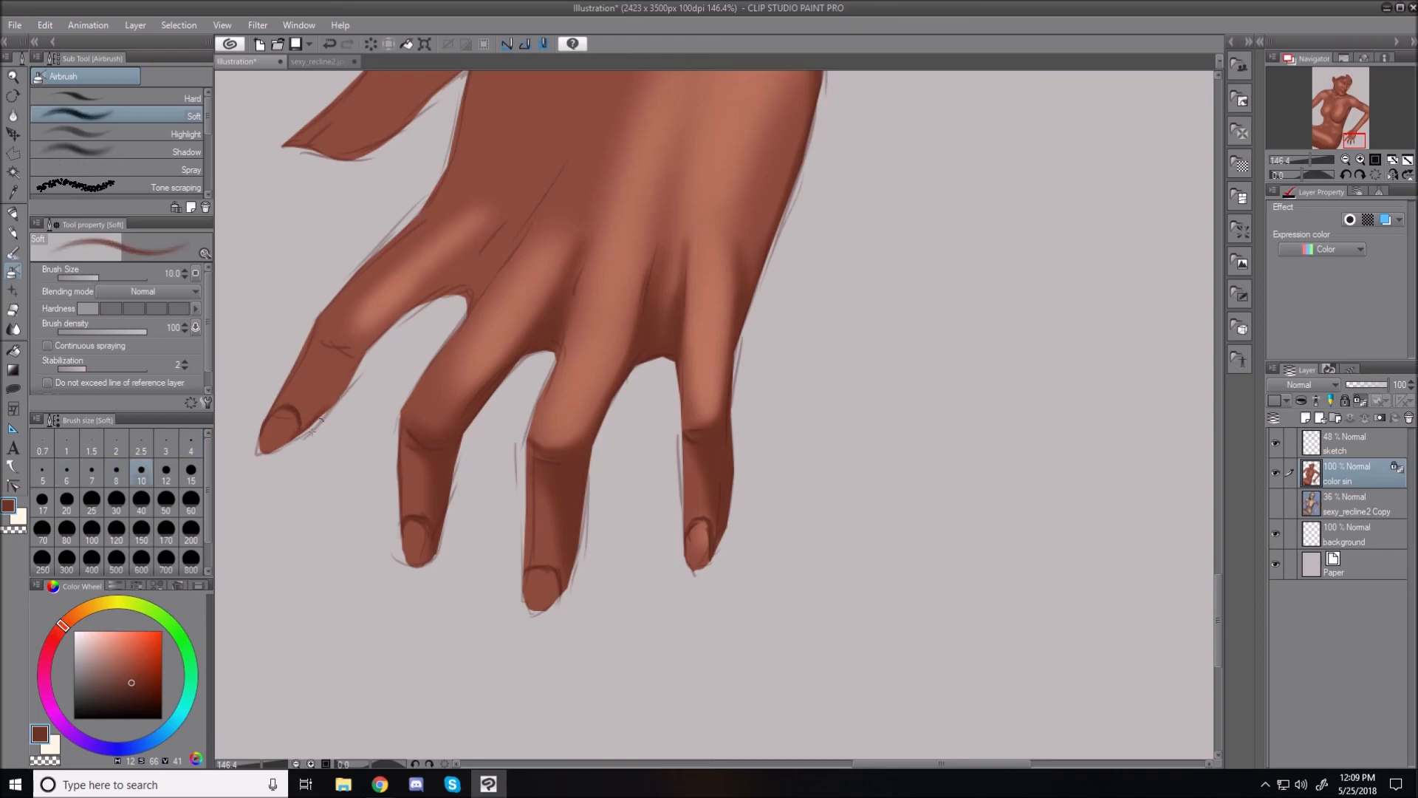
key("bracketleft")
key("bracketleft")
key("bracketleft")
key("bracketleft")
key("bracketleft")
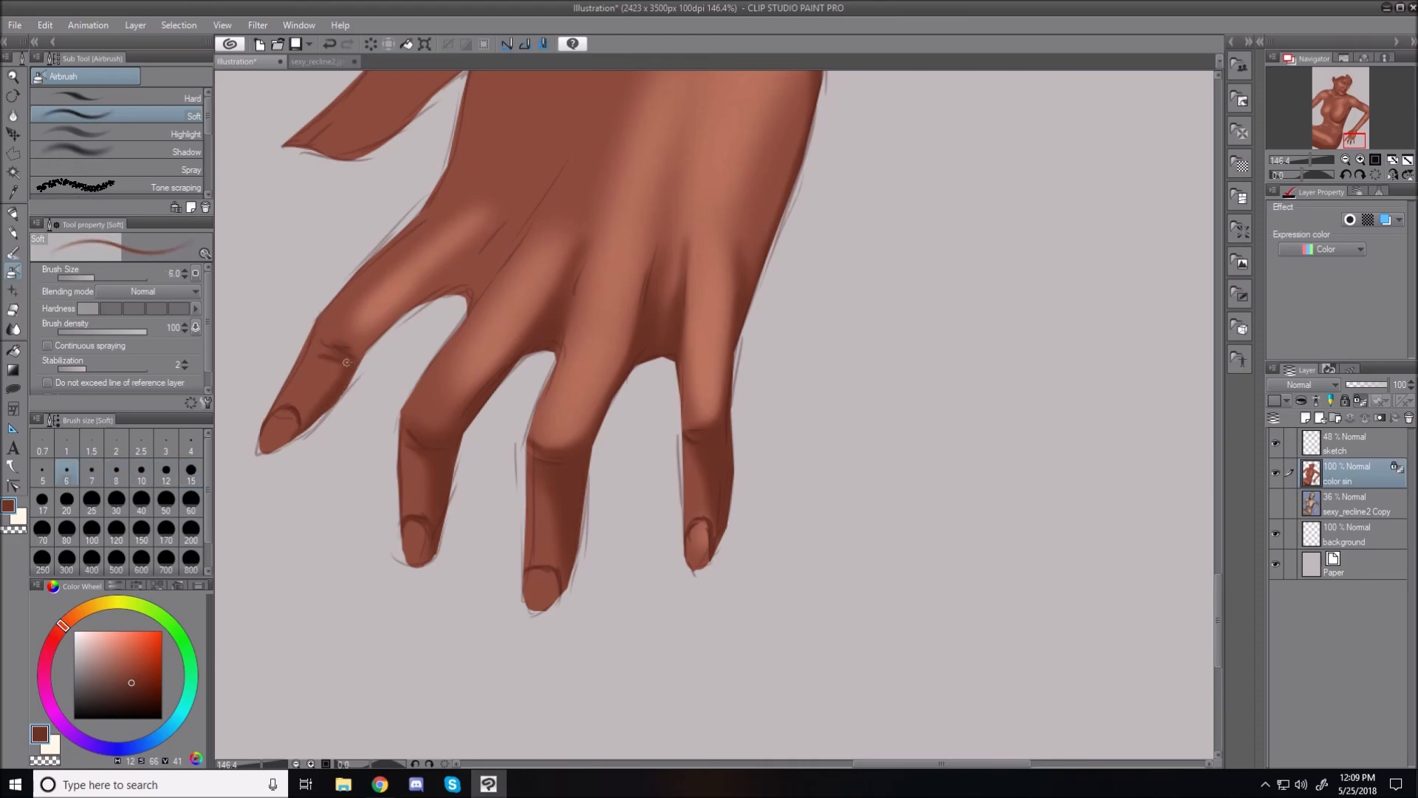
Step: Soften the shadow around the index finger's joint and underside, using brush sizes 12, 40 and 25
key("bracketright")
key("bracketright")
key("bracketright")
key("bracketright")
key("bracketright")
key("bracketright")
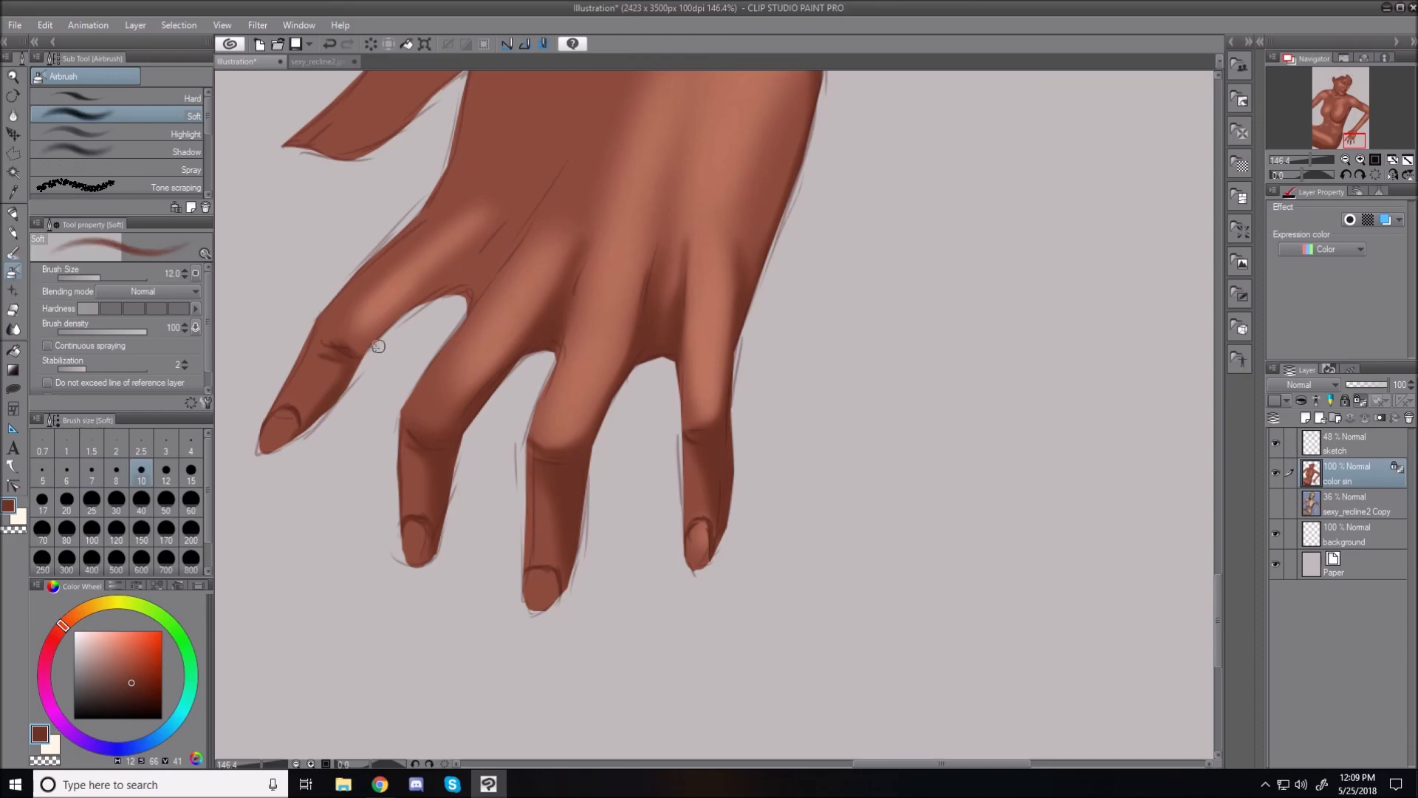
key("bracketright")
key("bracketright")
key("bracketright")
key("bracketright")
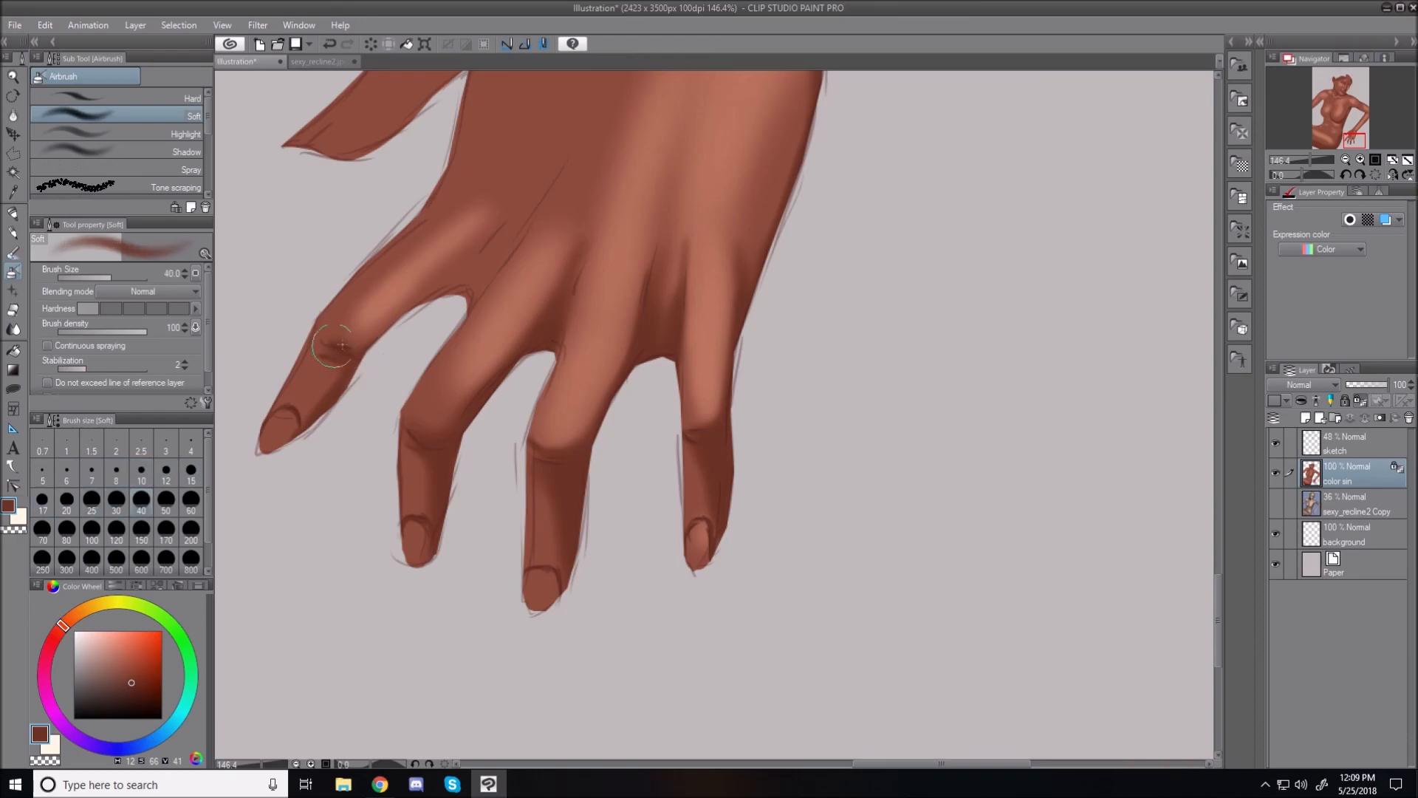
key("bracketleft")
key("bracketleft")
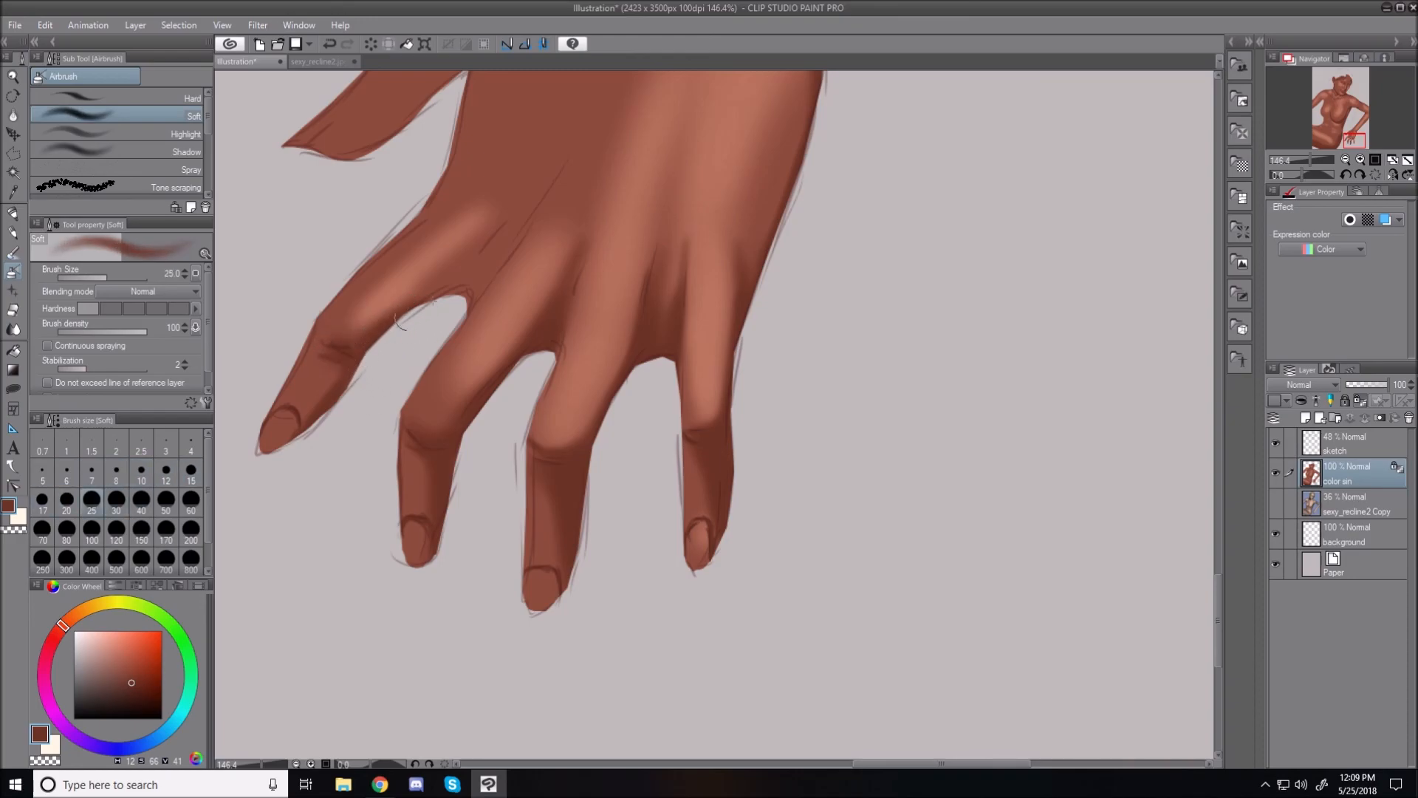
Step: Shade the web between the index and middle fingers at brush size 20, and extend the groove up the hand's back at size 25
key("bracketleft")
key("bracketleft")
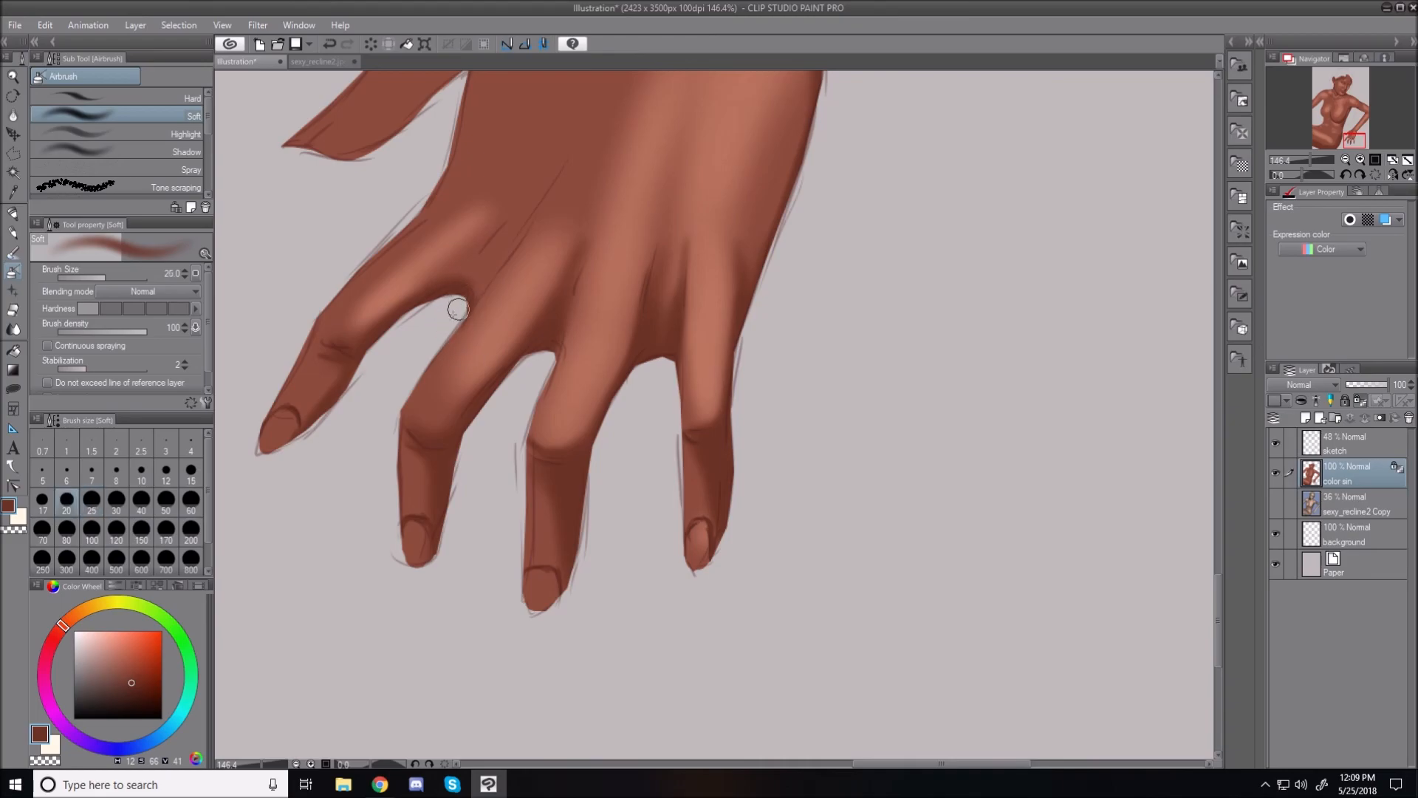
mouse_move(467, 302)
left_mouse_down()
mouse_move(444, 332)
mouse_move(497, 260)
mouse_move(450, 304)
left_mouse_up()
key("bracketright")
key("bracketright")
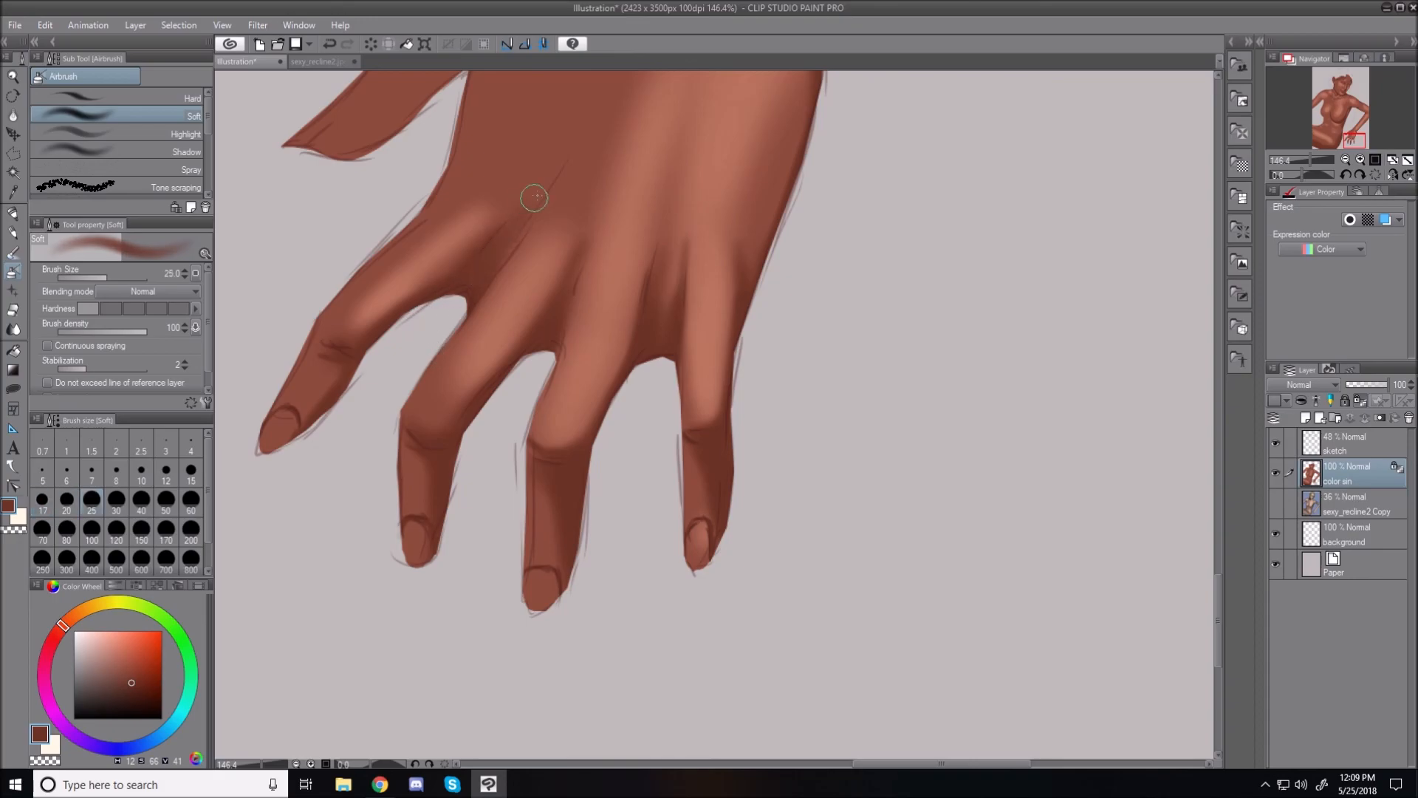
left_click_drag(492, 289, 553, 181)
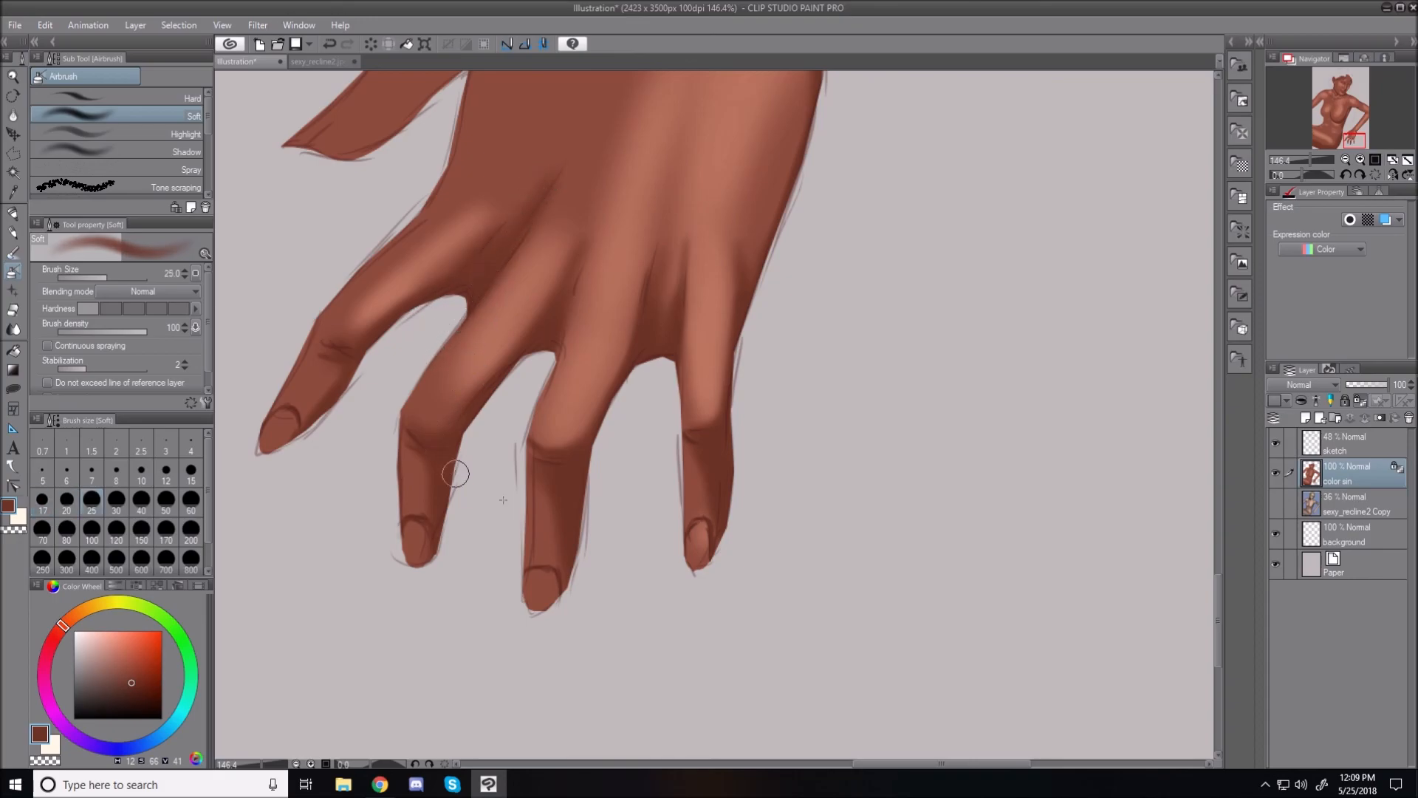
scroll(1223, 608, "up", 5)
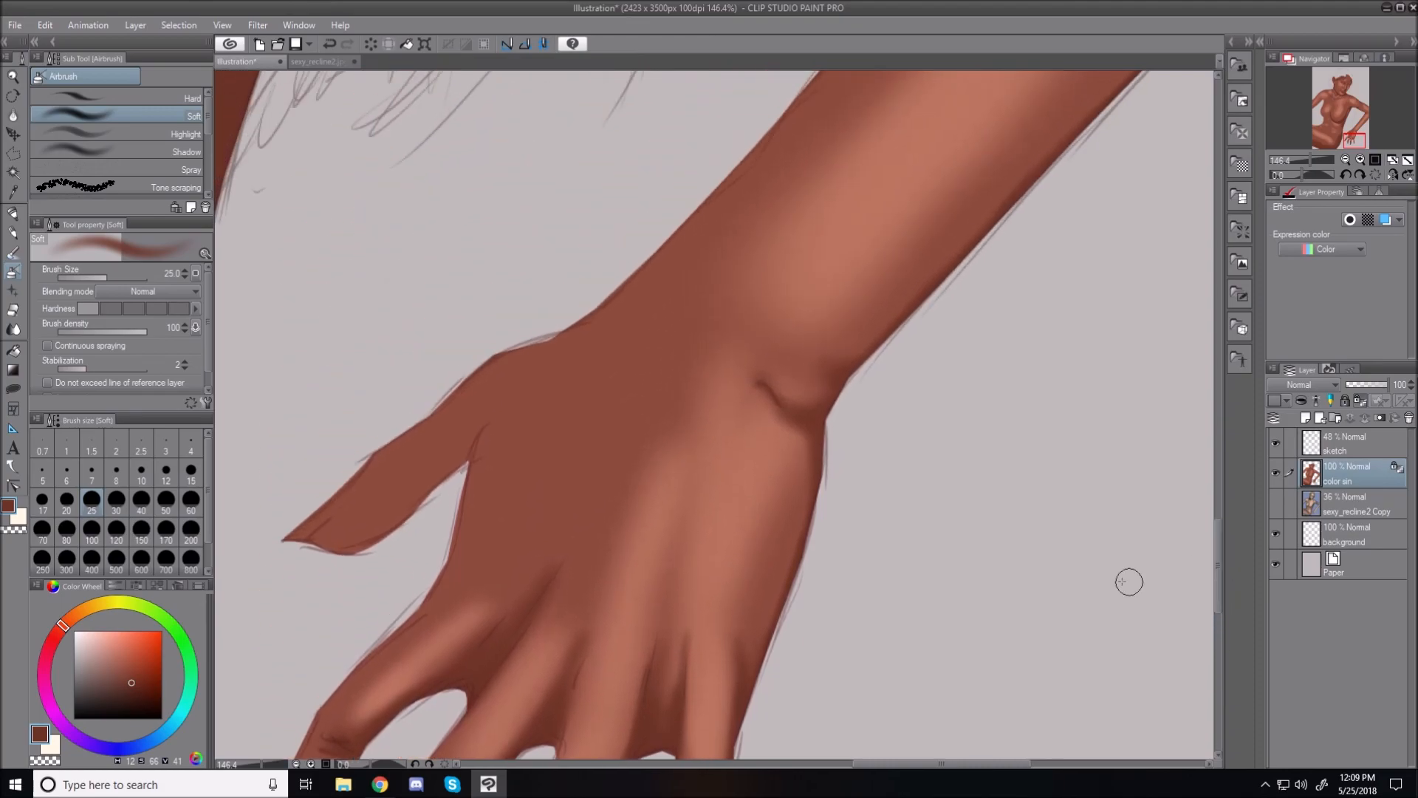
Step: Darken the thumbnail's outline and the crease at its base with the Soft airbrush at sizes 7 and 6
key("bracketleft")
key("bracketleft")
key("bracketleft")
key("bracketleft")
key("bracketleft")
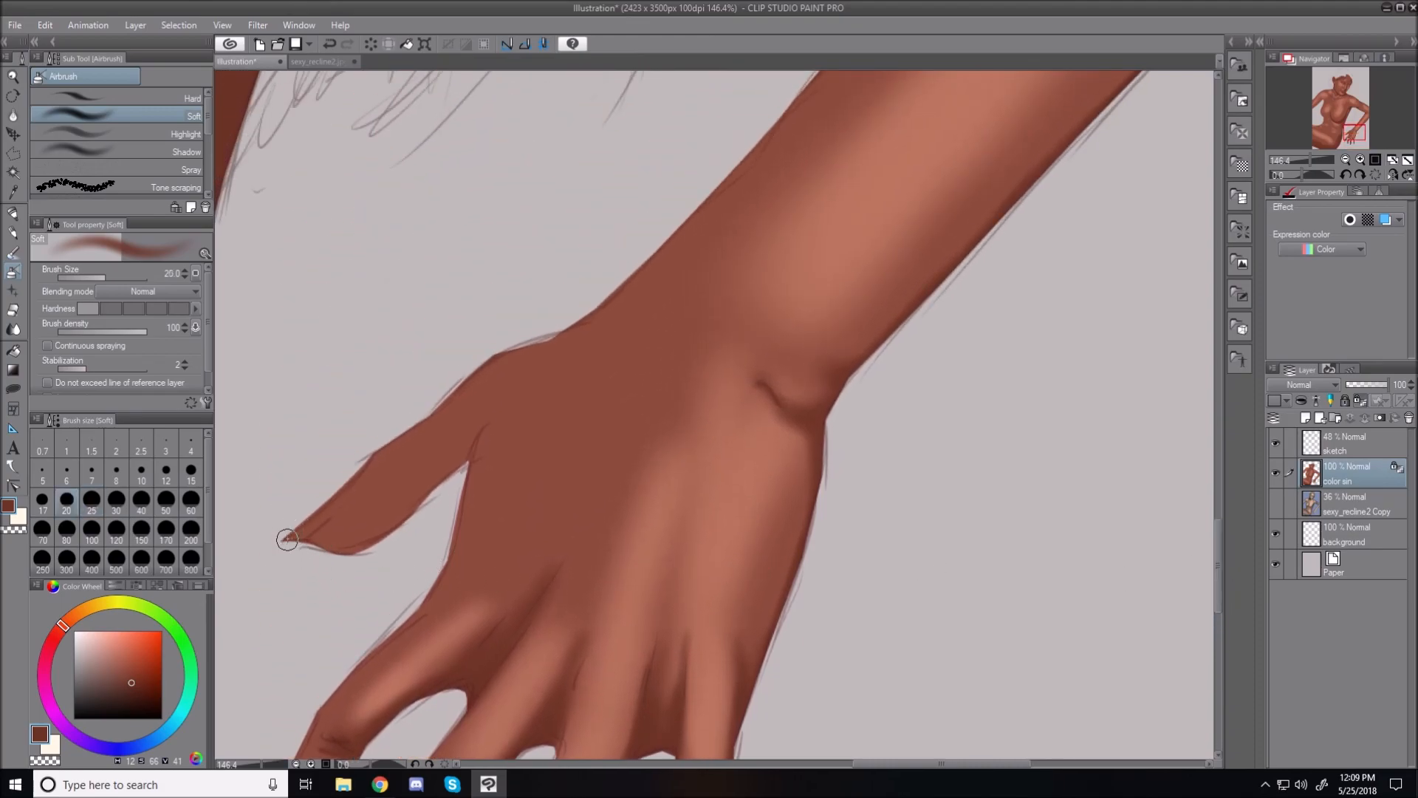
key("bracketleft")
key("bracketleft")
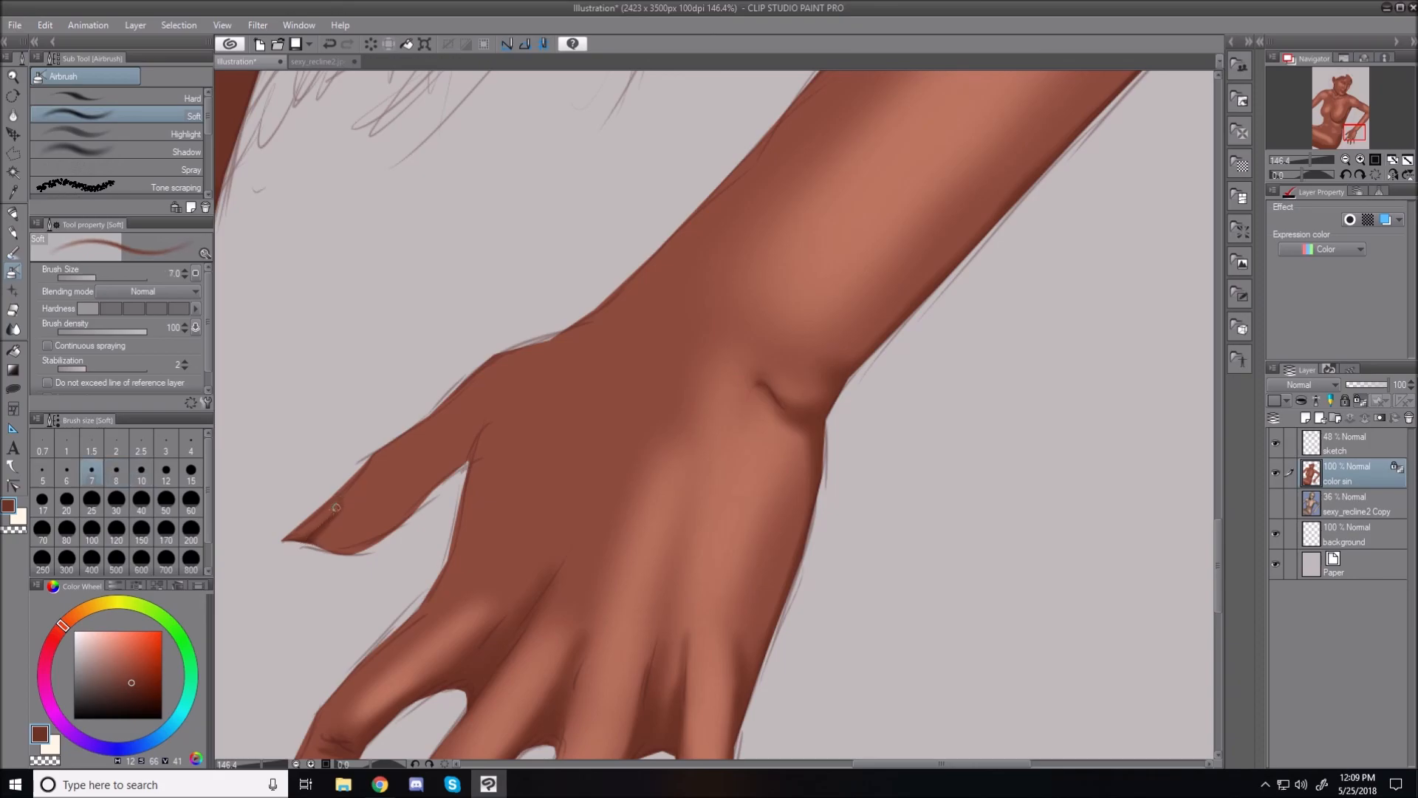
key("bracketleft")
key("bracketleft")
key("bracketleft")
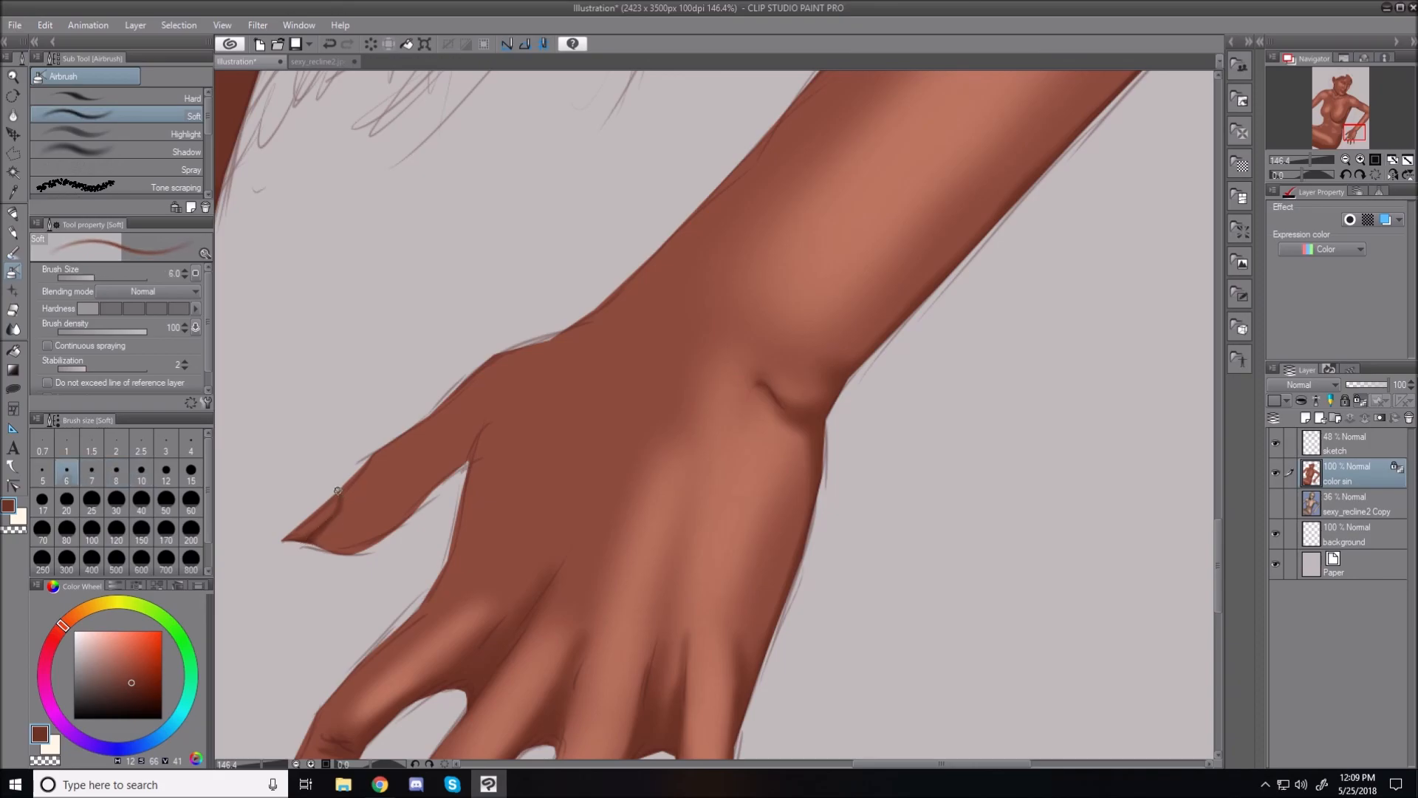
Step: Shade the thumb's underside from the tip toward the joint, enlarging the brush through sizes 17 and 30
key("bracketright")
key("bracketright")
key("bracketright")
key("bracketright")
key("bracketright")
key("bracketright")
key("bracketright")
key("bracketright")
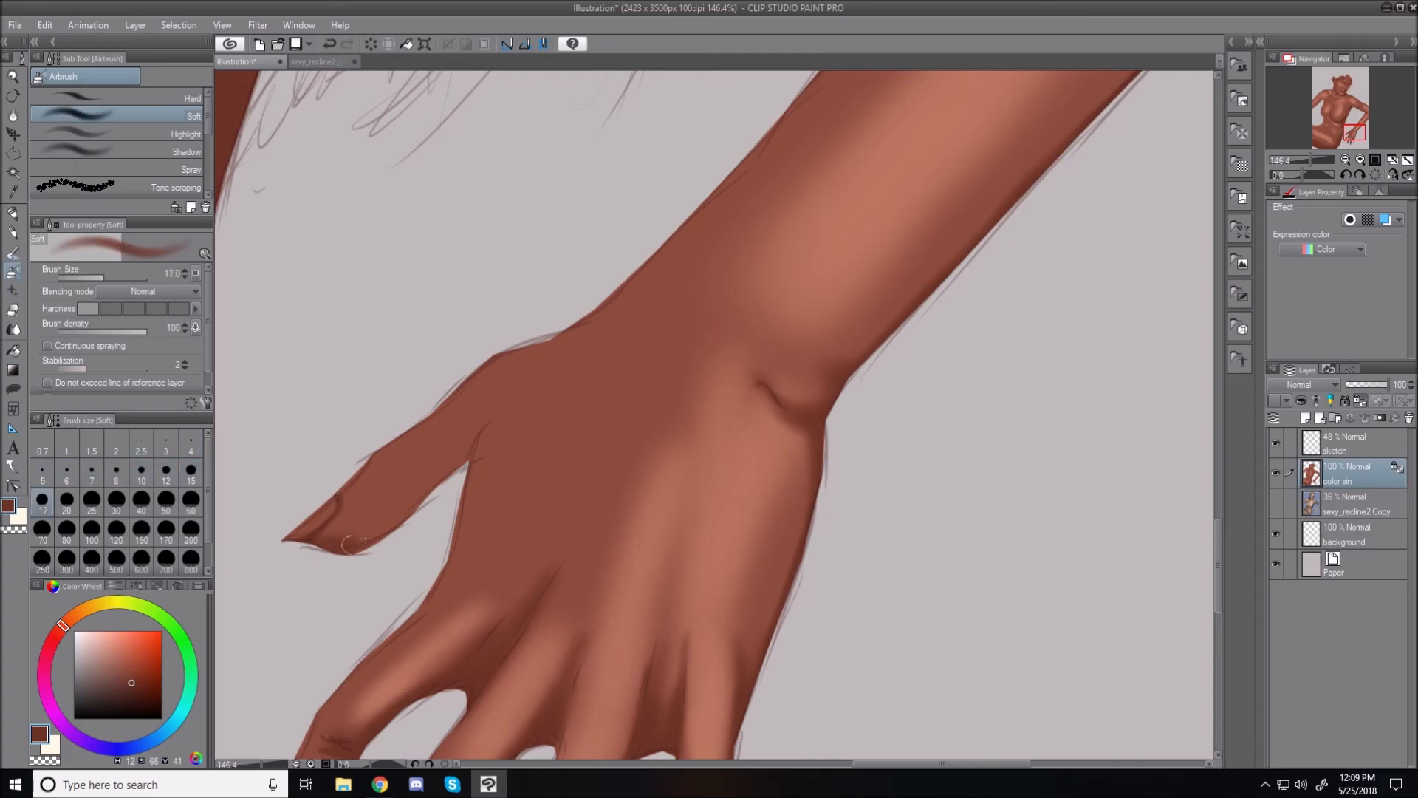
key("bracketright")
key("bracketright")
key("bracketright")
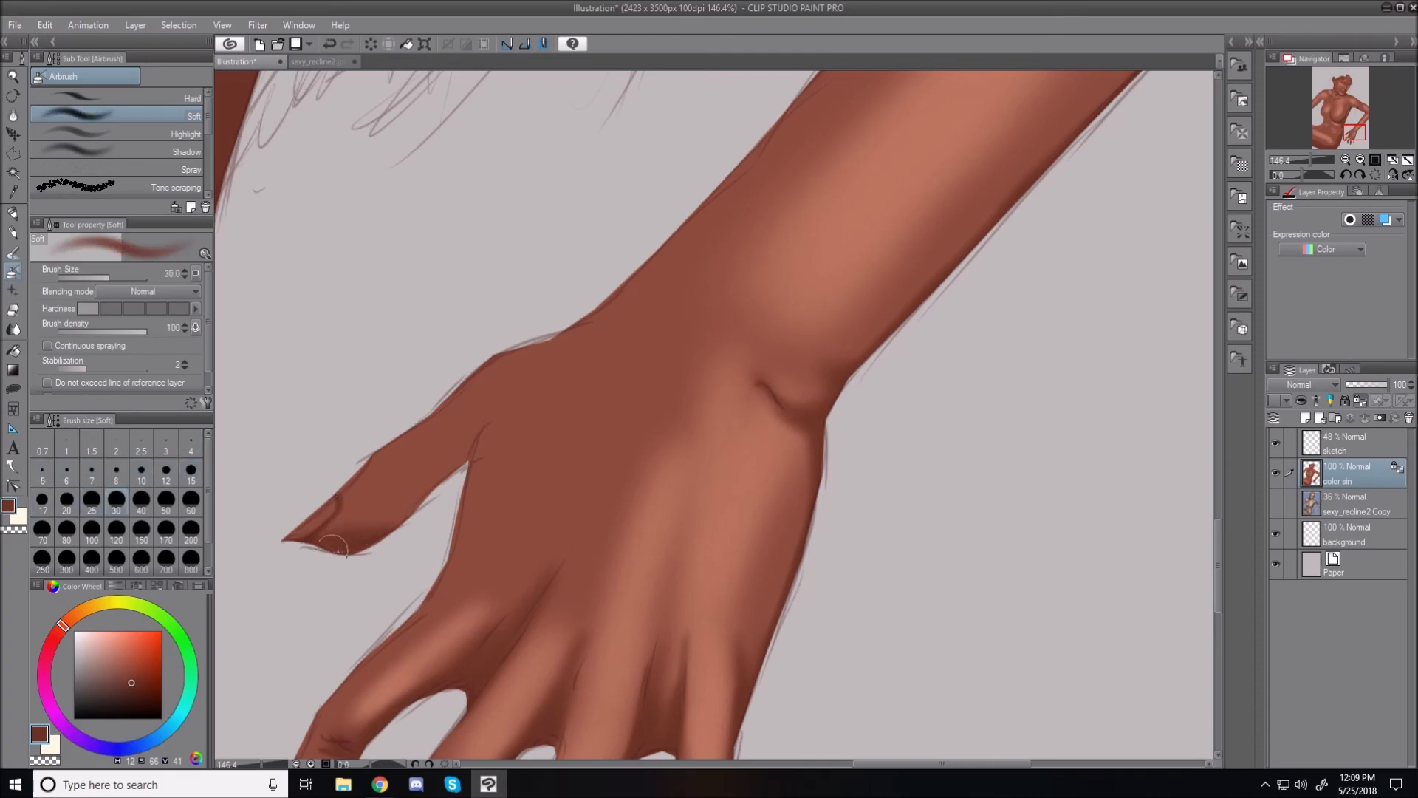
key("bracketright")
key("bracketright")
left_click_drag(414, 477, 402, 490)
Step: Darken the web between the thumb and hand and extend its crease up the hand's back, using sizes 15, 17 and 20
key("bracketleft")
key("bracketleft")
key("bracketleft")
key("bracketleft")
key("bracketleft")
key("bracketleft")
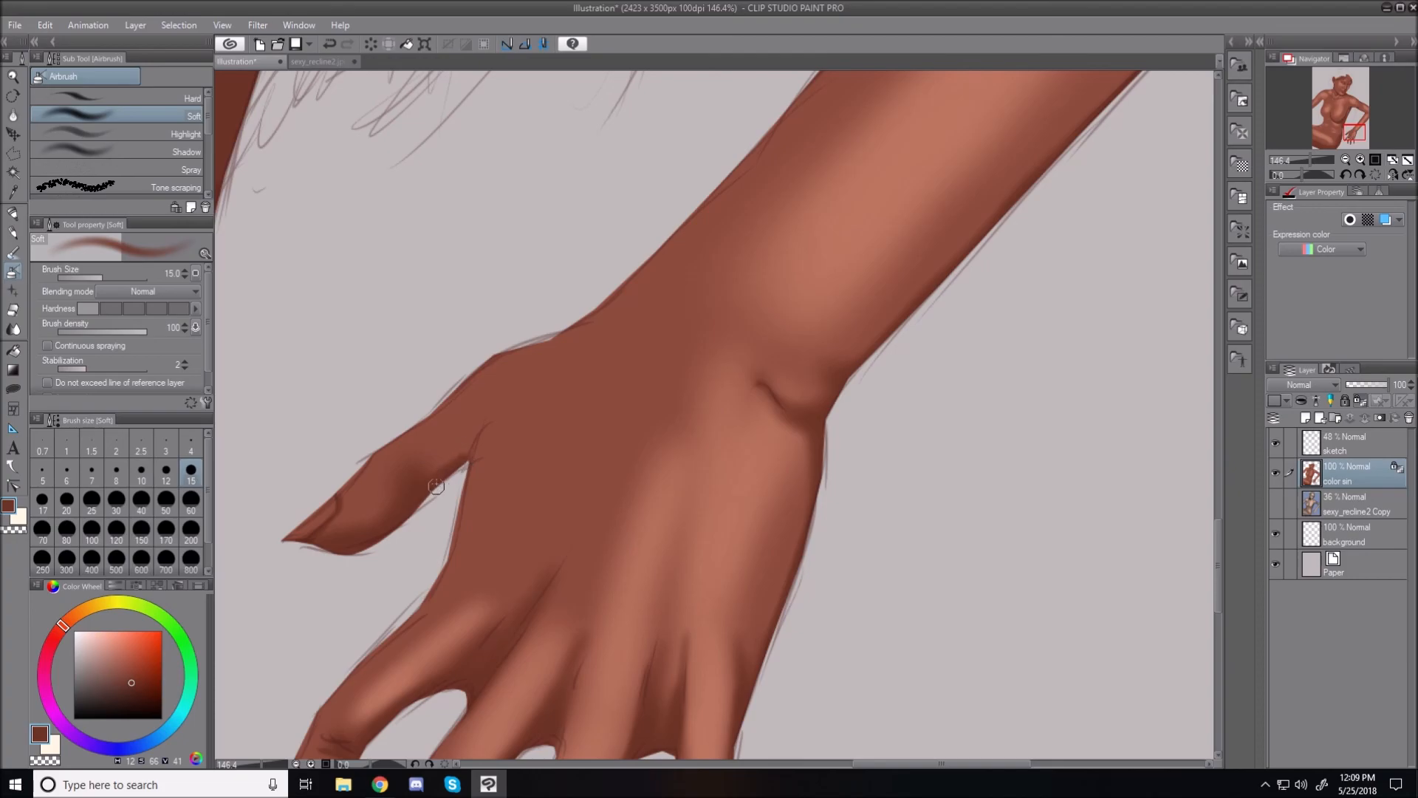
key("bracketleft")
key("bracketleft")
key("bracketleft")
key("bracketleft")
key("bracketright")
key("bracketright")
key("bracketright")
key("bracketright")
key("bracketright")
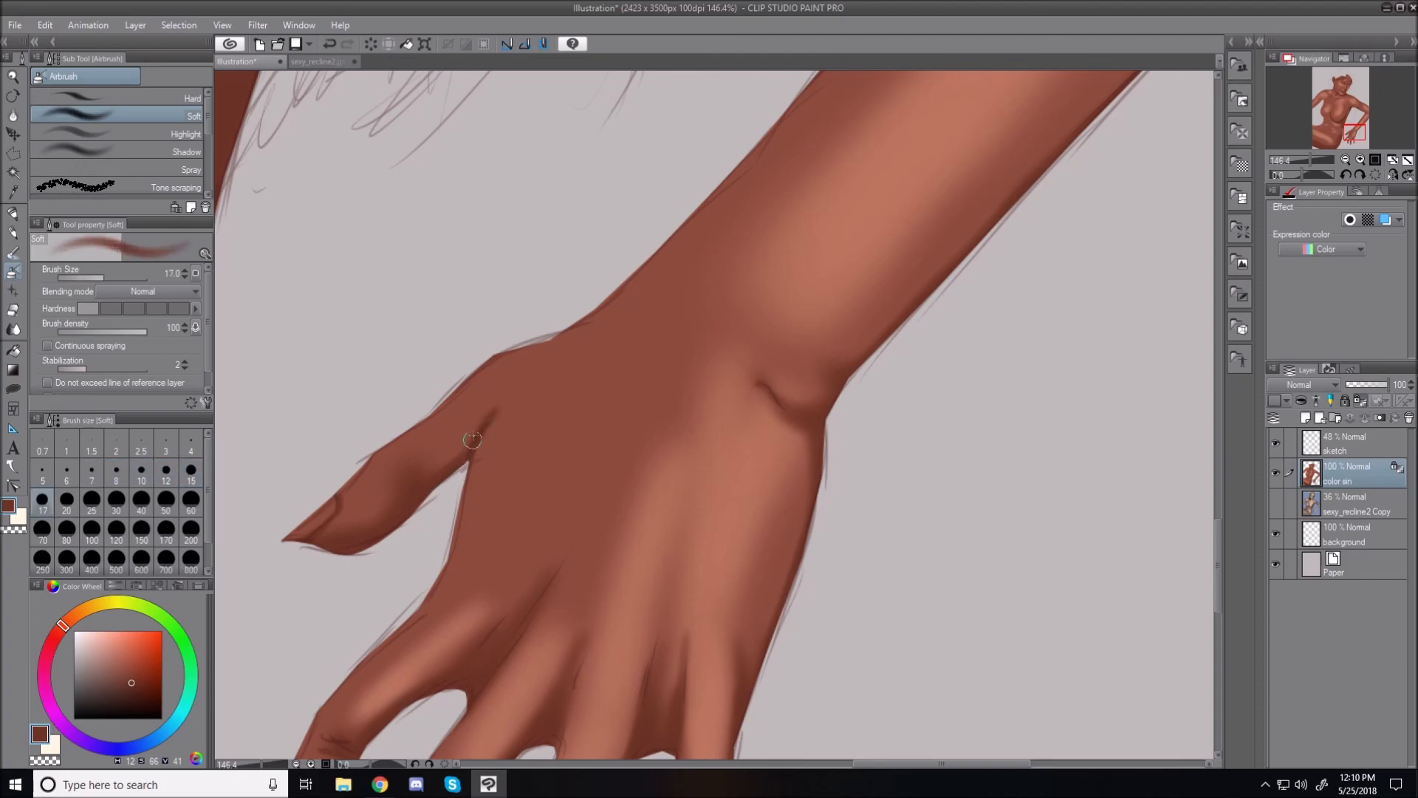
key("bracketright")
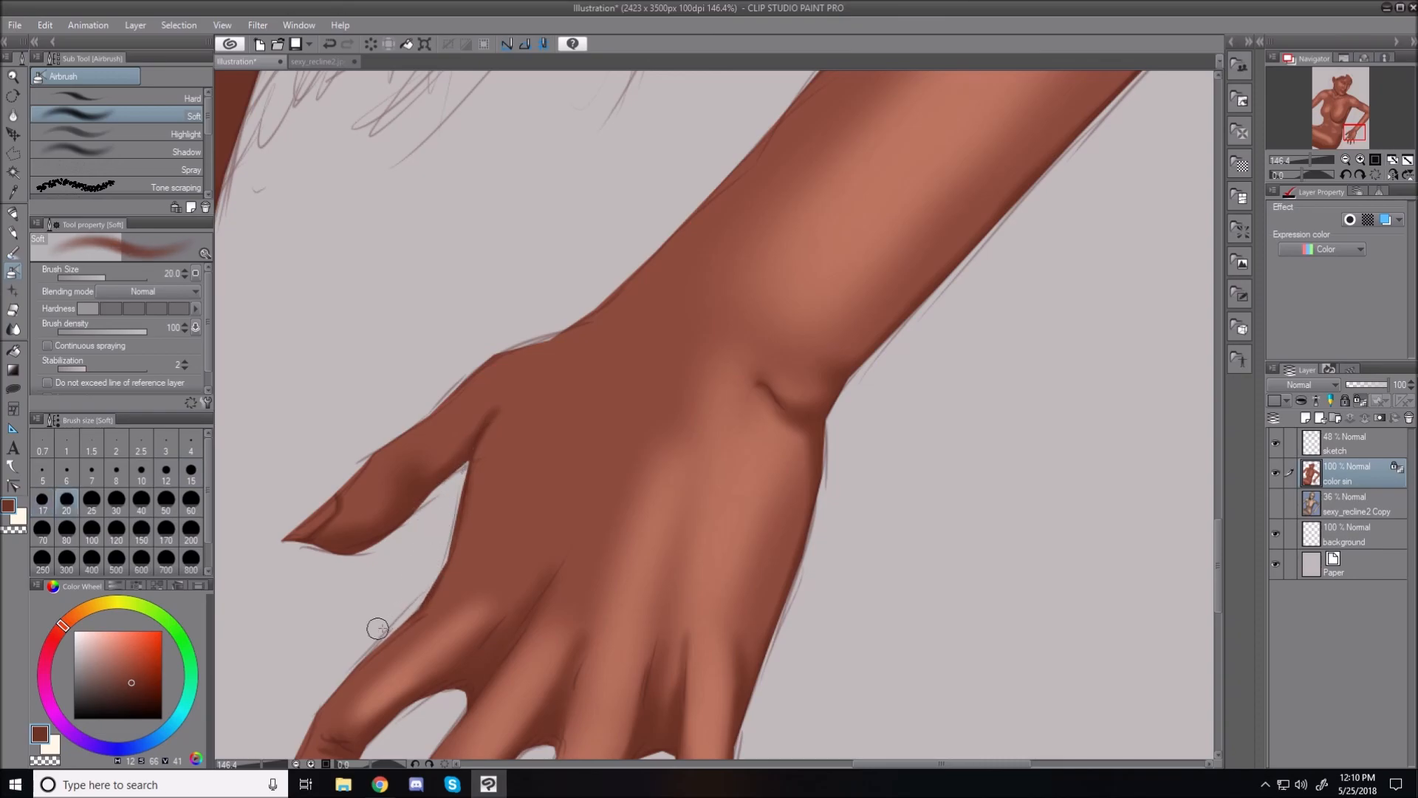
Step: Refine the thumb's lower edge near the web at brush sizes 12 and 10
key("bracketleft")
key("bracketleft")
key("bracketleft")
key("bracketleft")
key("bracketleft")
key("bracketleft")
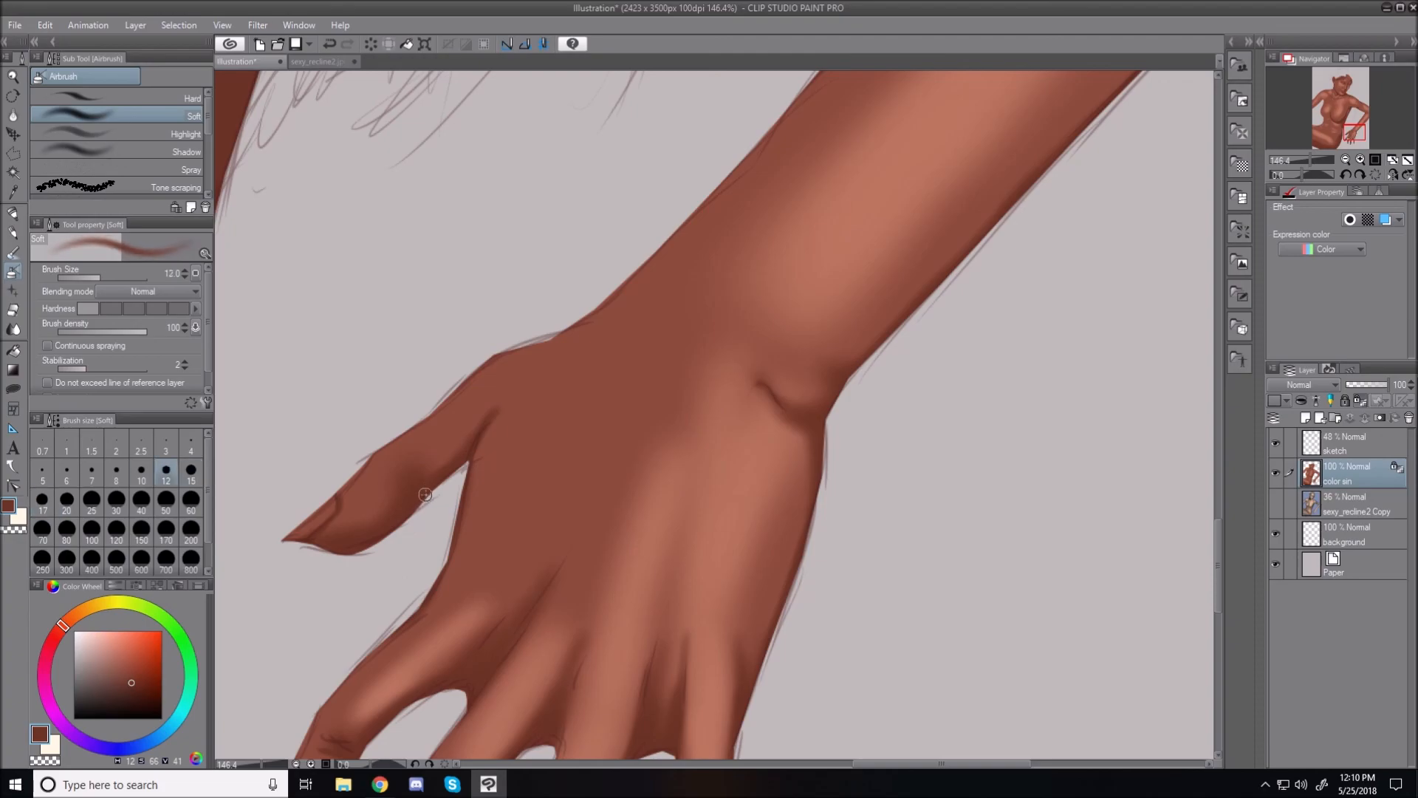
key("bracketright")
key("bracketright")
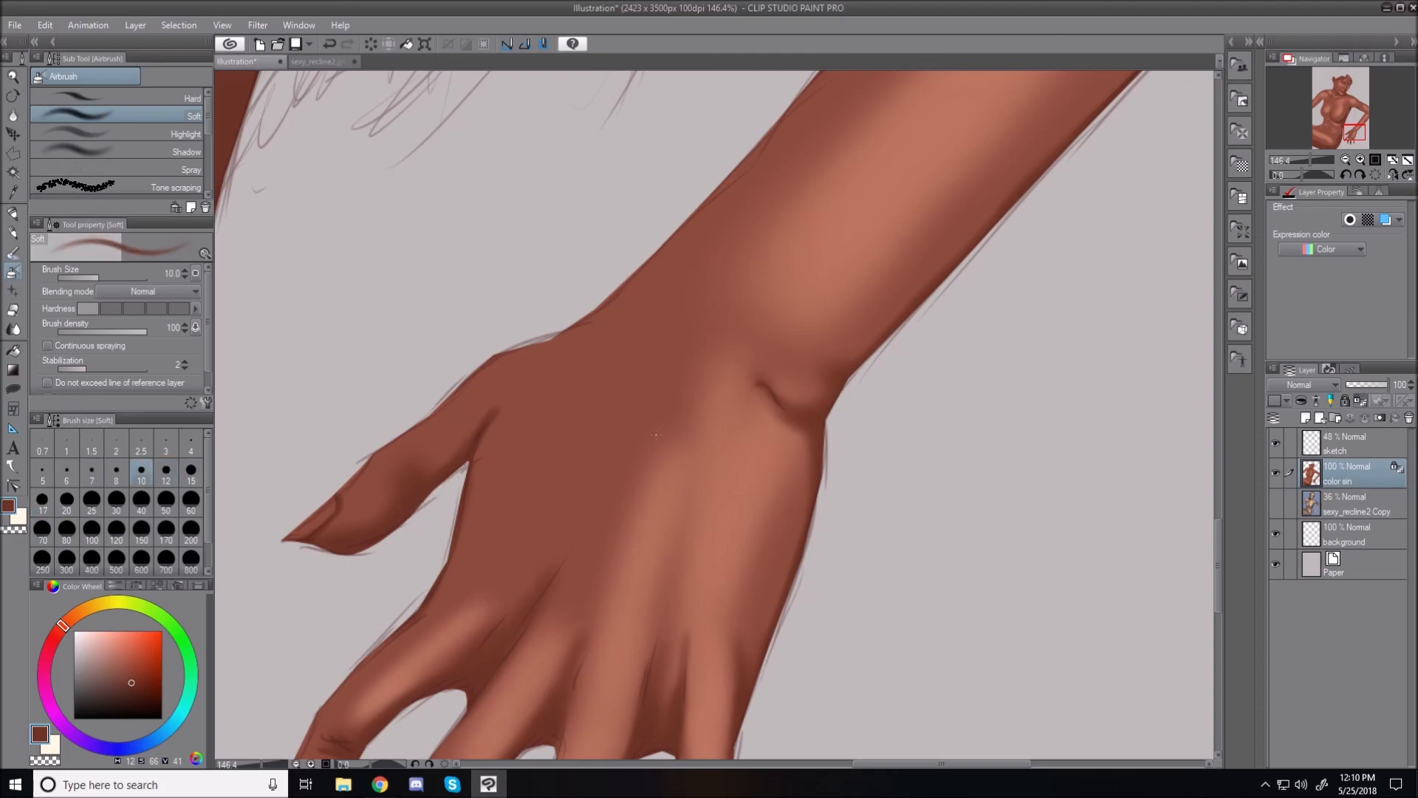
Step: Deepen the thumb's underside and the hand's edge between thumb and index finger, using brush sizes 17 and 12
key("bracketright")
key("bracketright")
key("bracketright")
key("bracketright")
key("bracketleft")
left_click_drag(358, 537, 392, 524)
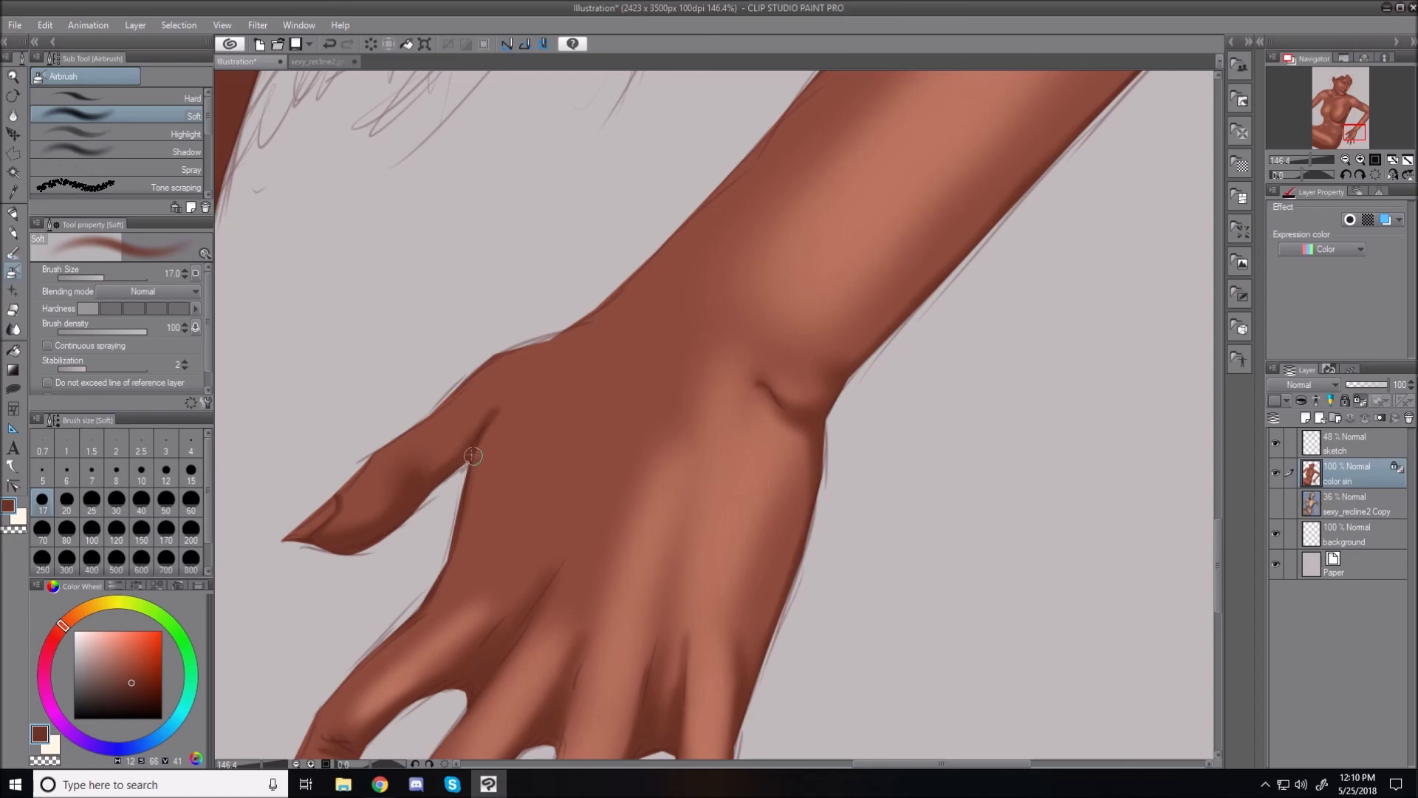
key("bracketleft")
key("bracketleft")
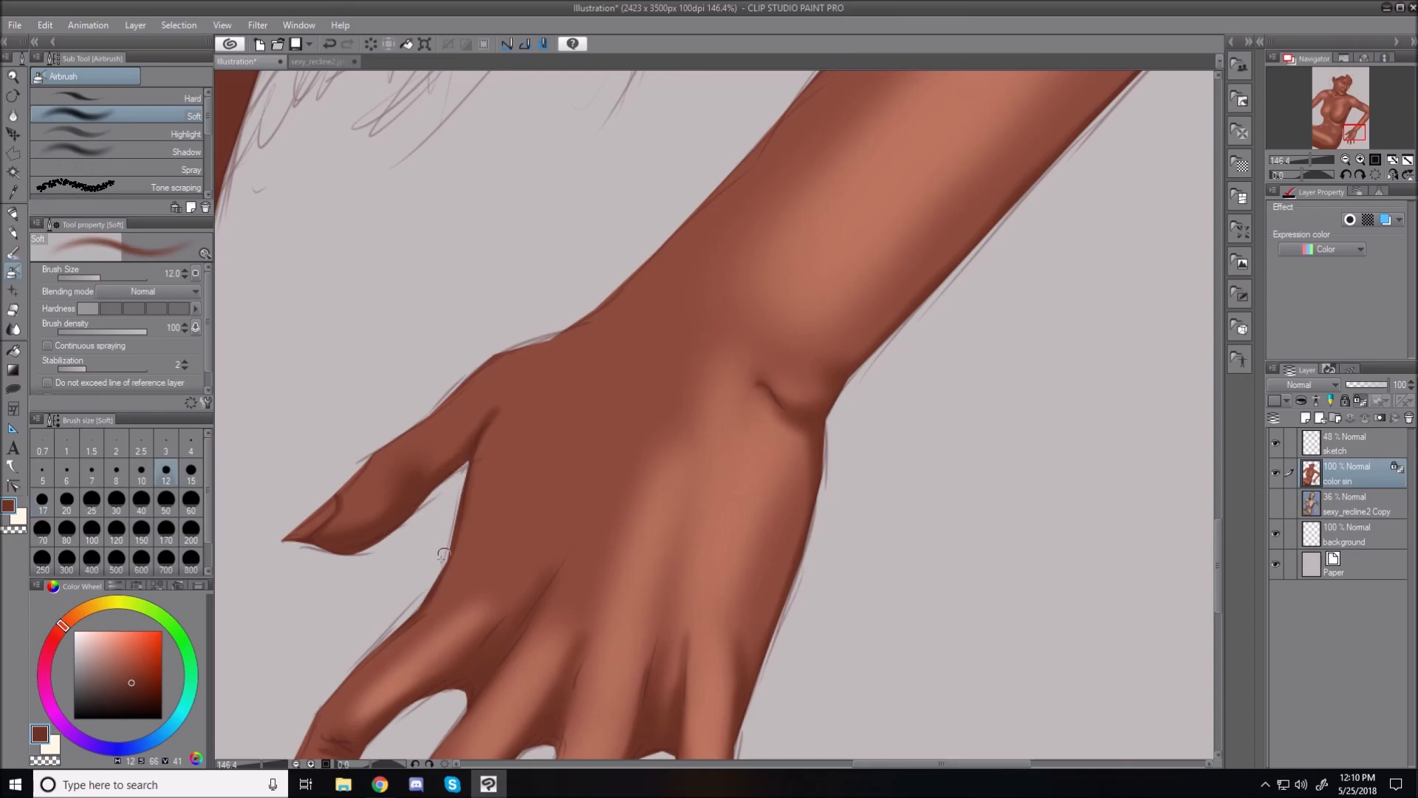
key("bracketright")
key("bracketright")
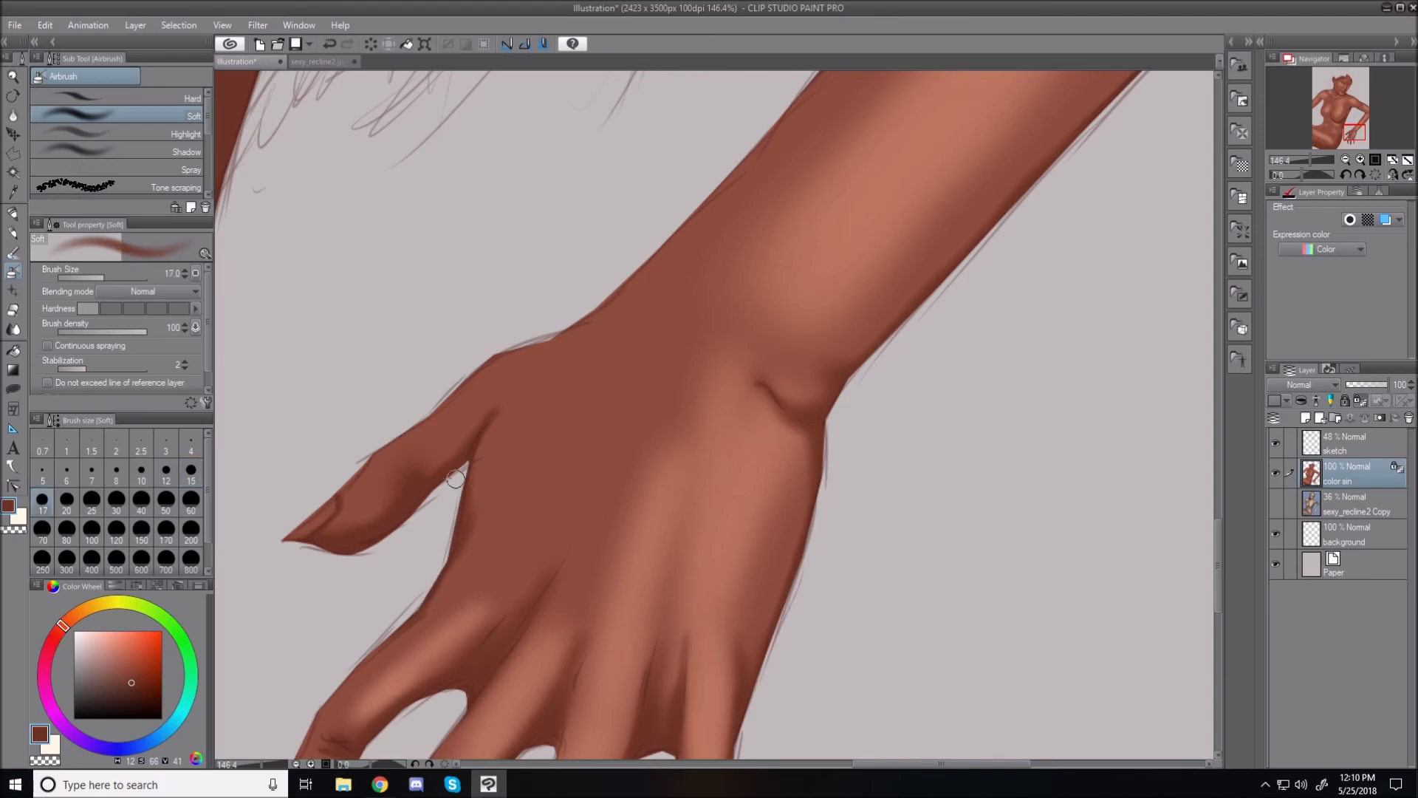
Step: Sample the neck's mid skin tone and soften the shading around the neck base and collarbones at brush size 50
left_click_drag(1219, 550, 1216, 587)
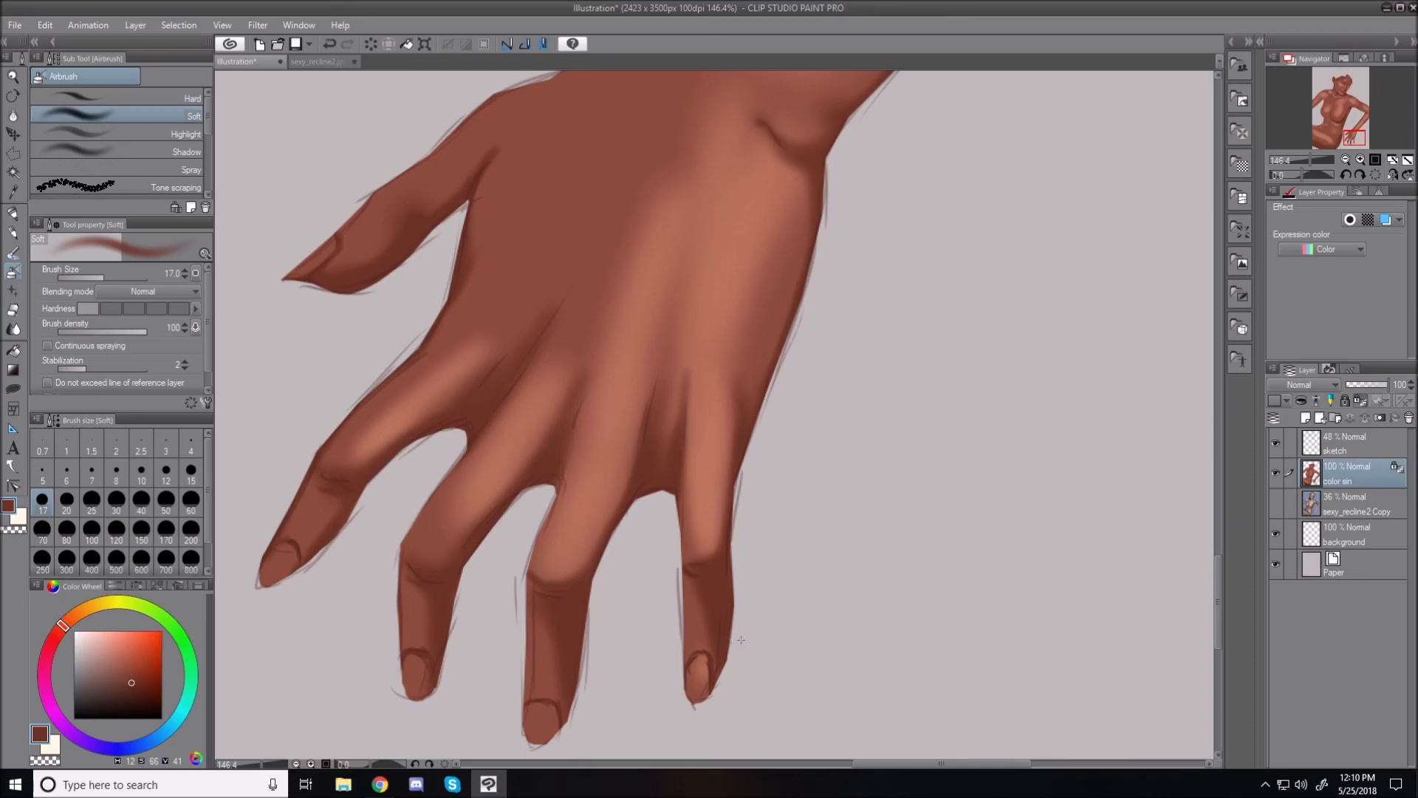
key("ctrl+0")
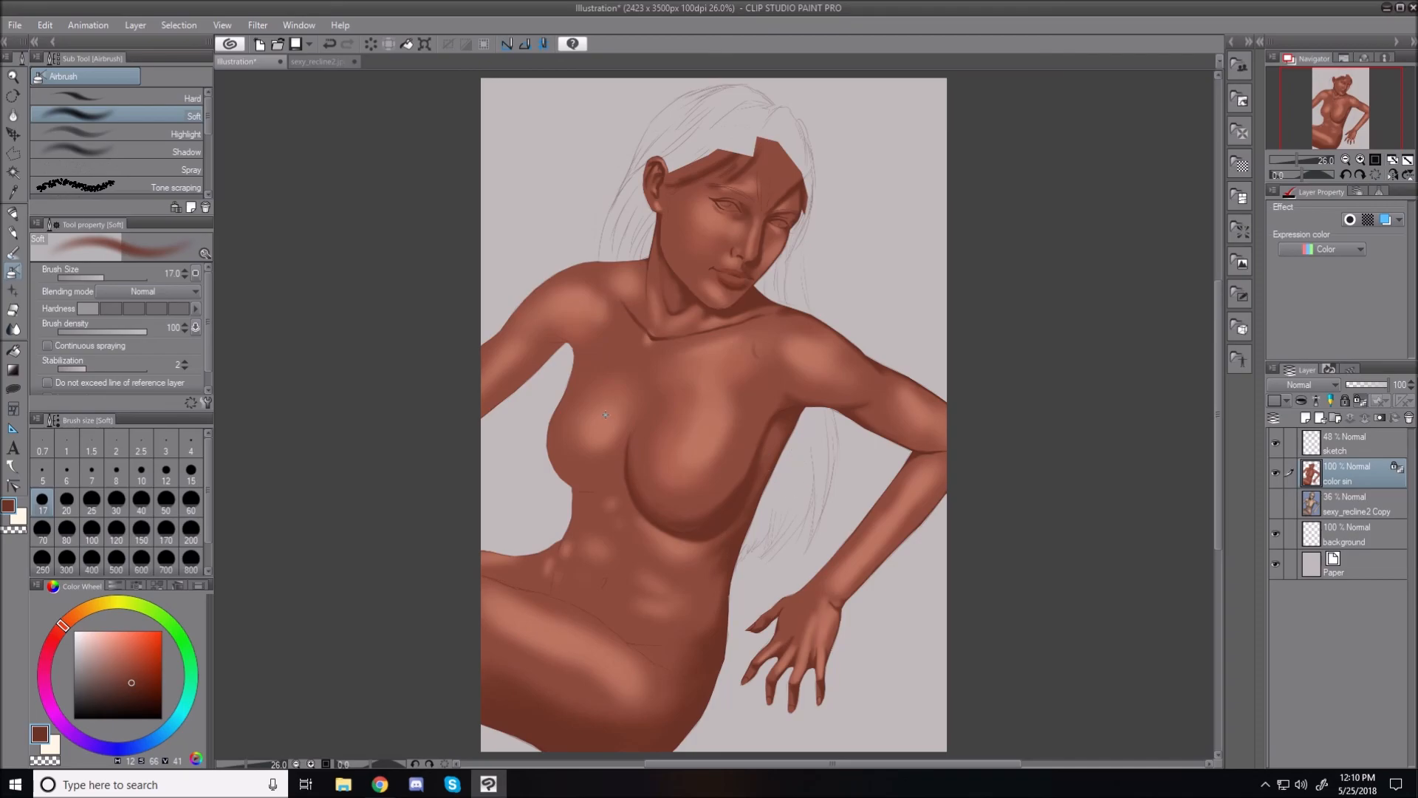
scroll(604, 416, "up", 4)
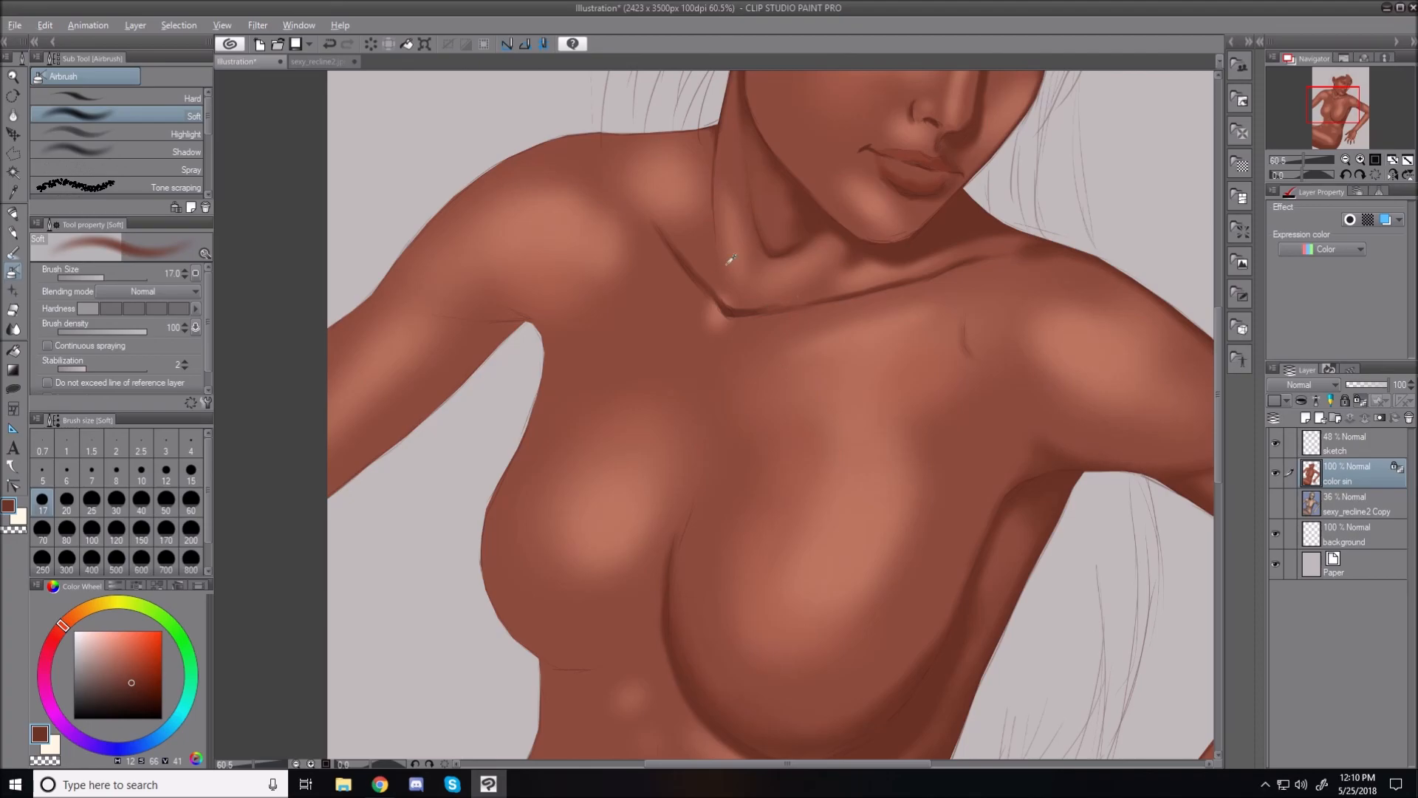
left_click(711, 229, "alt")
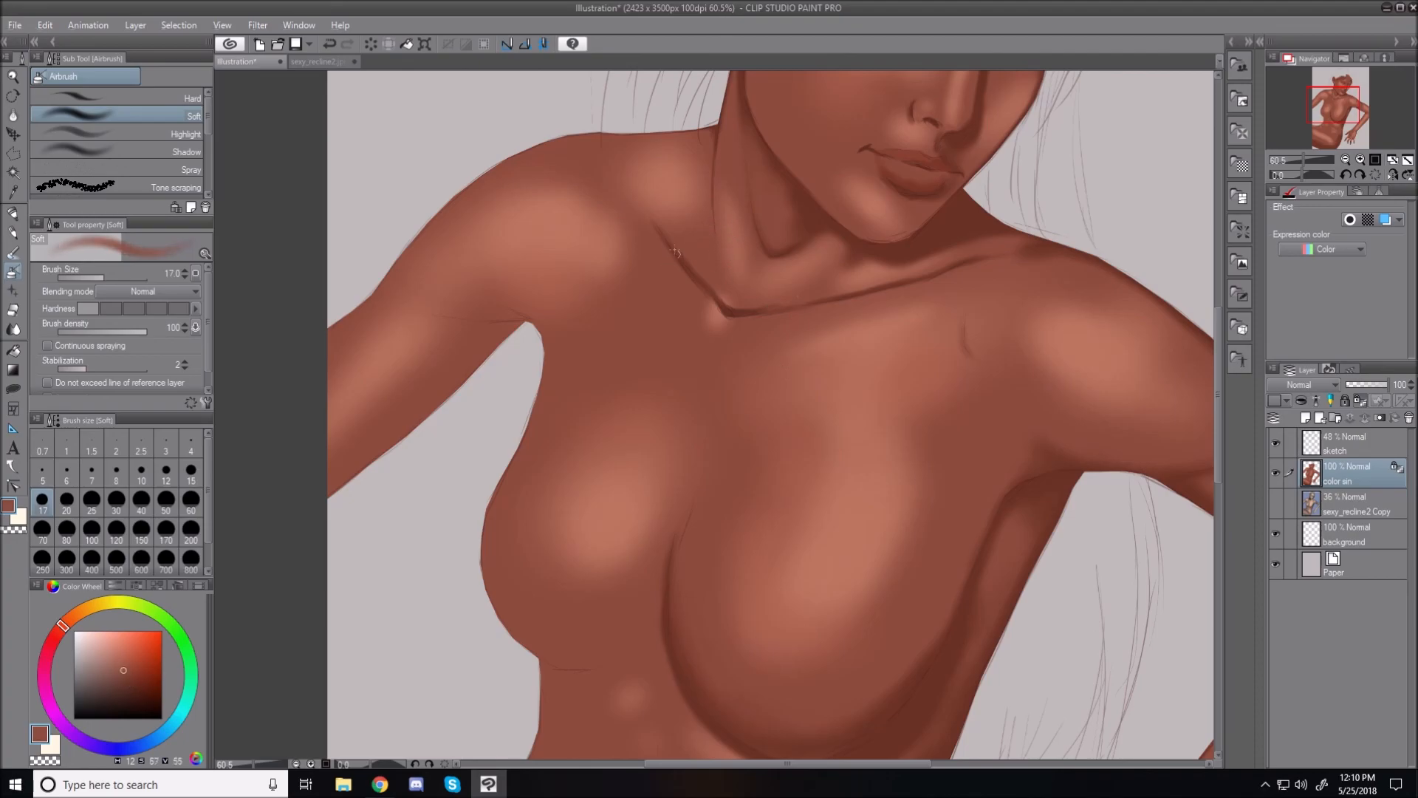
key("bracketright")
key("bracketright")
key("bracketright")
key("bracketright")
key("bracketright")
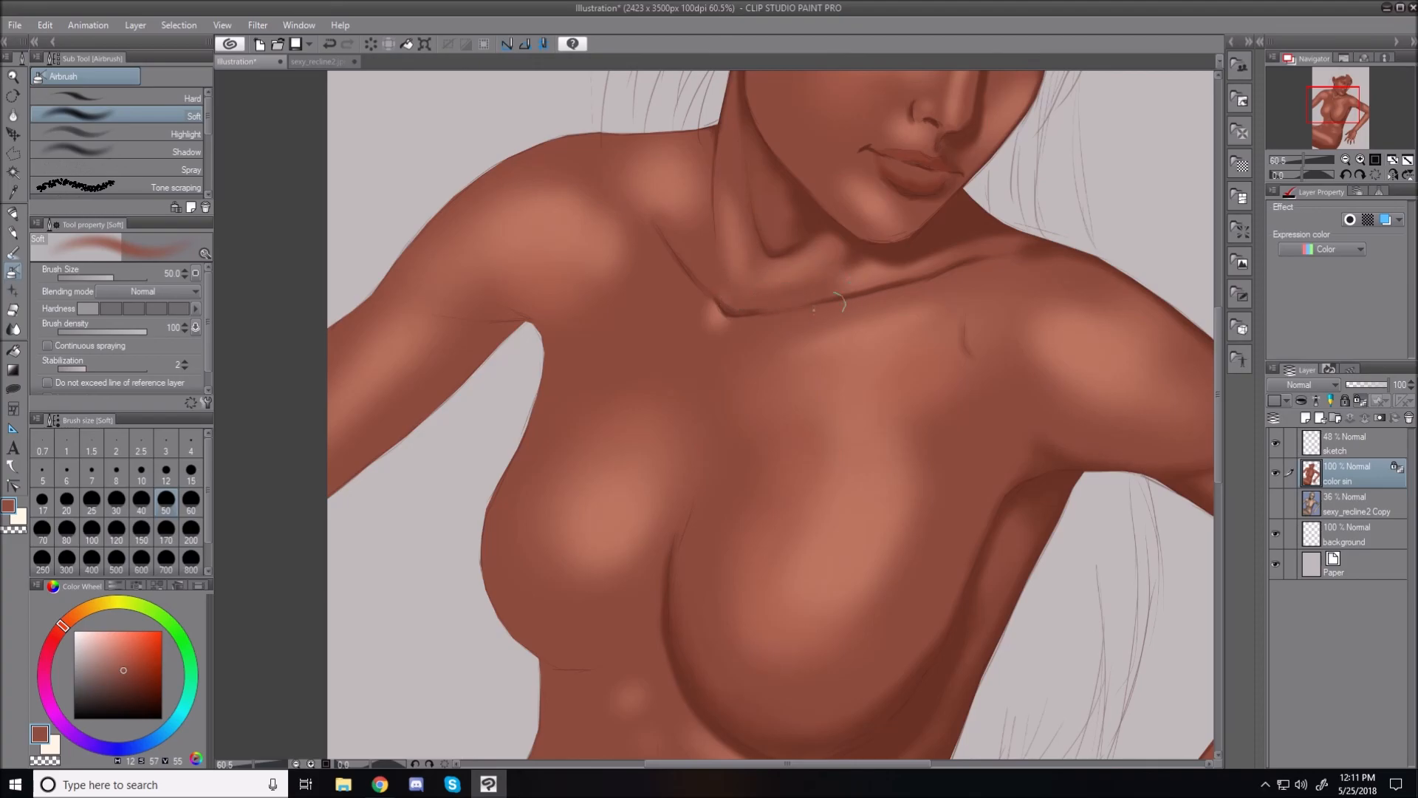
Step: Brush a sampled lighter tone above the collarbone and blend the collarbone area with sampled mid and dark skin tones
left_click(868, 278, "alt")
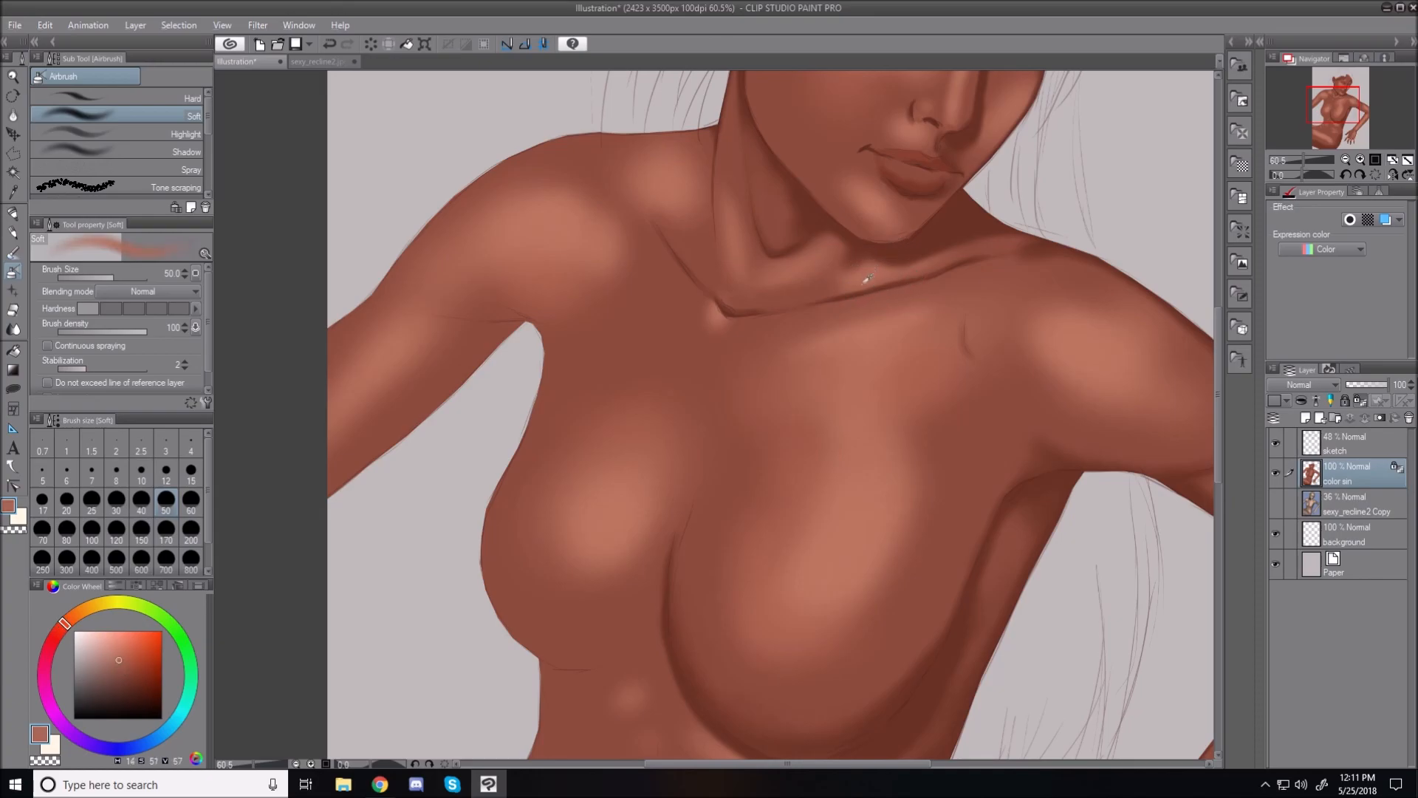
left_click_drag(868, 273, 939, 258)
left_click(831, 309, "alt")
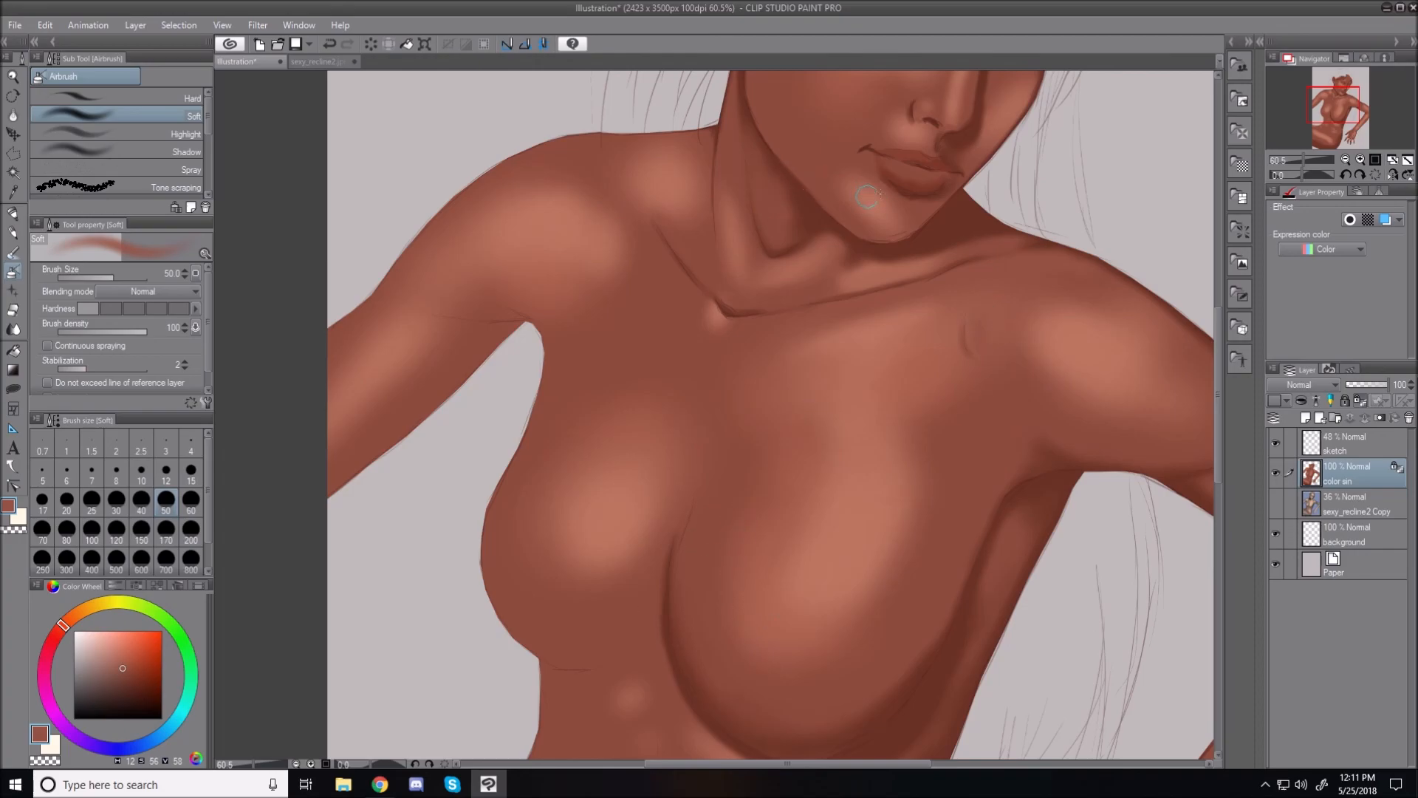
left_click(965, 243, "alt")
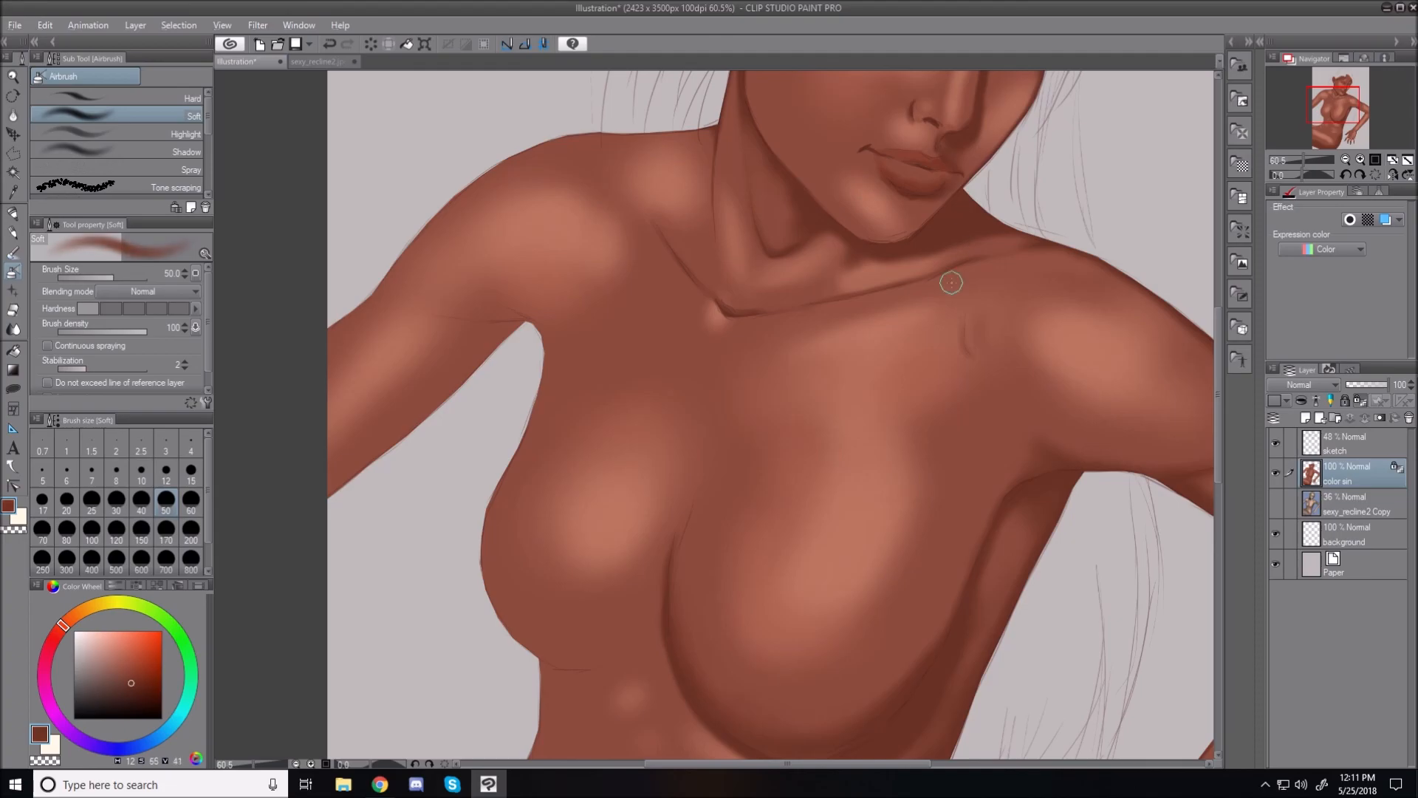
Step: Start a dark crease beneath the smaller breast at the torso's outer edge, using brush size 15
key("ctrl+0")
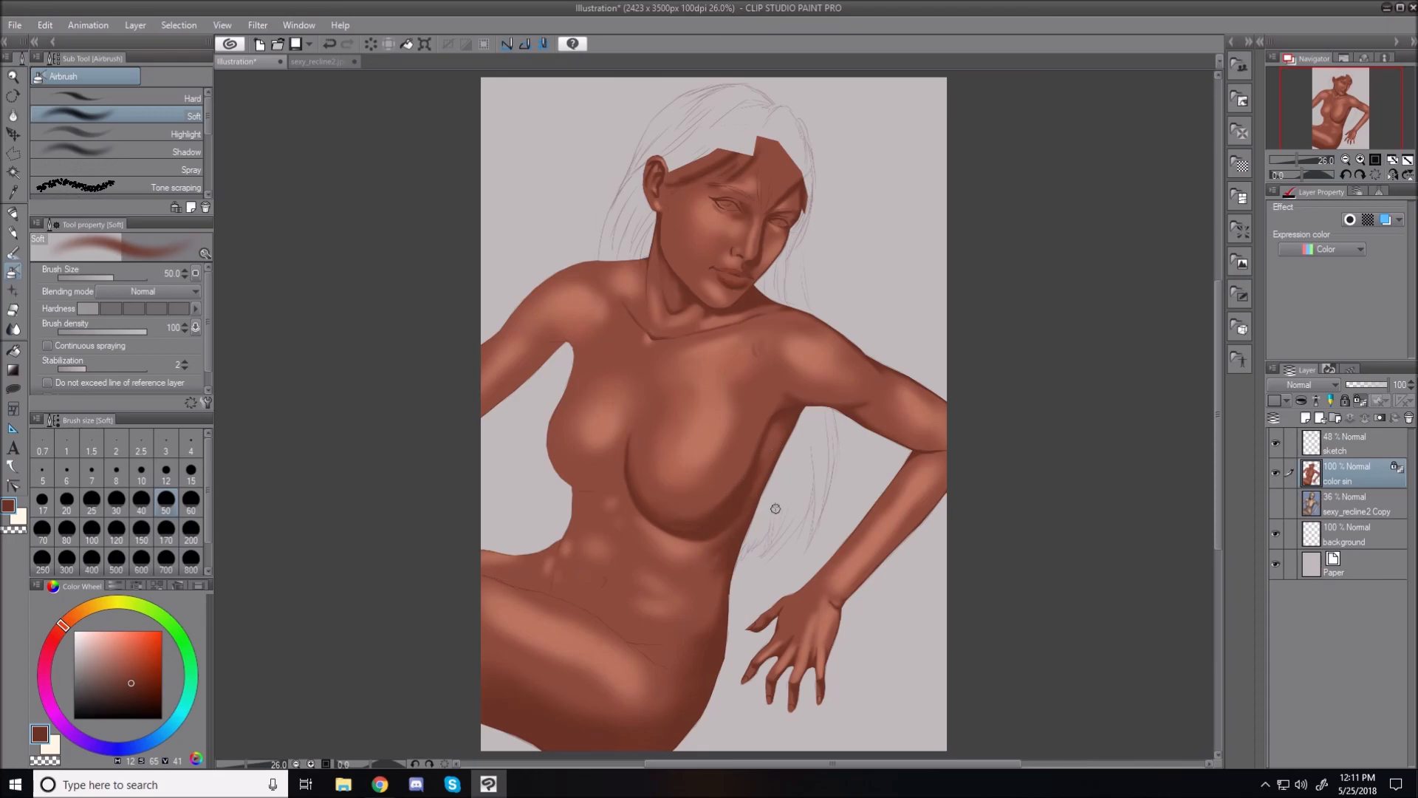
scroll(712, 528, "up", 3)
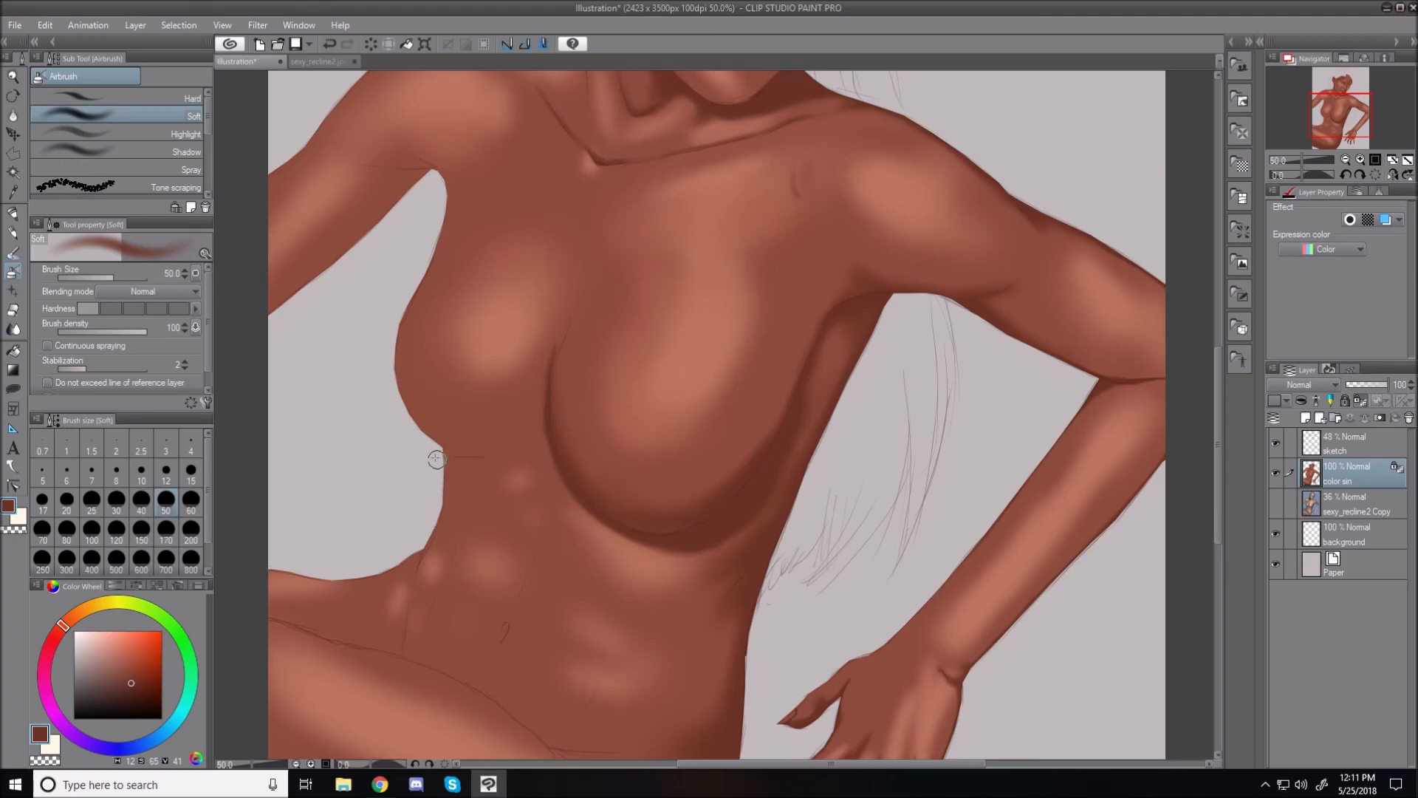
scroll(428, 452, "up", 3)
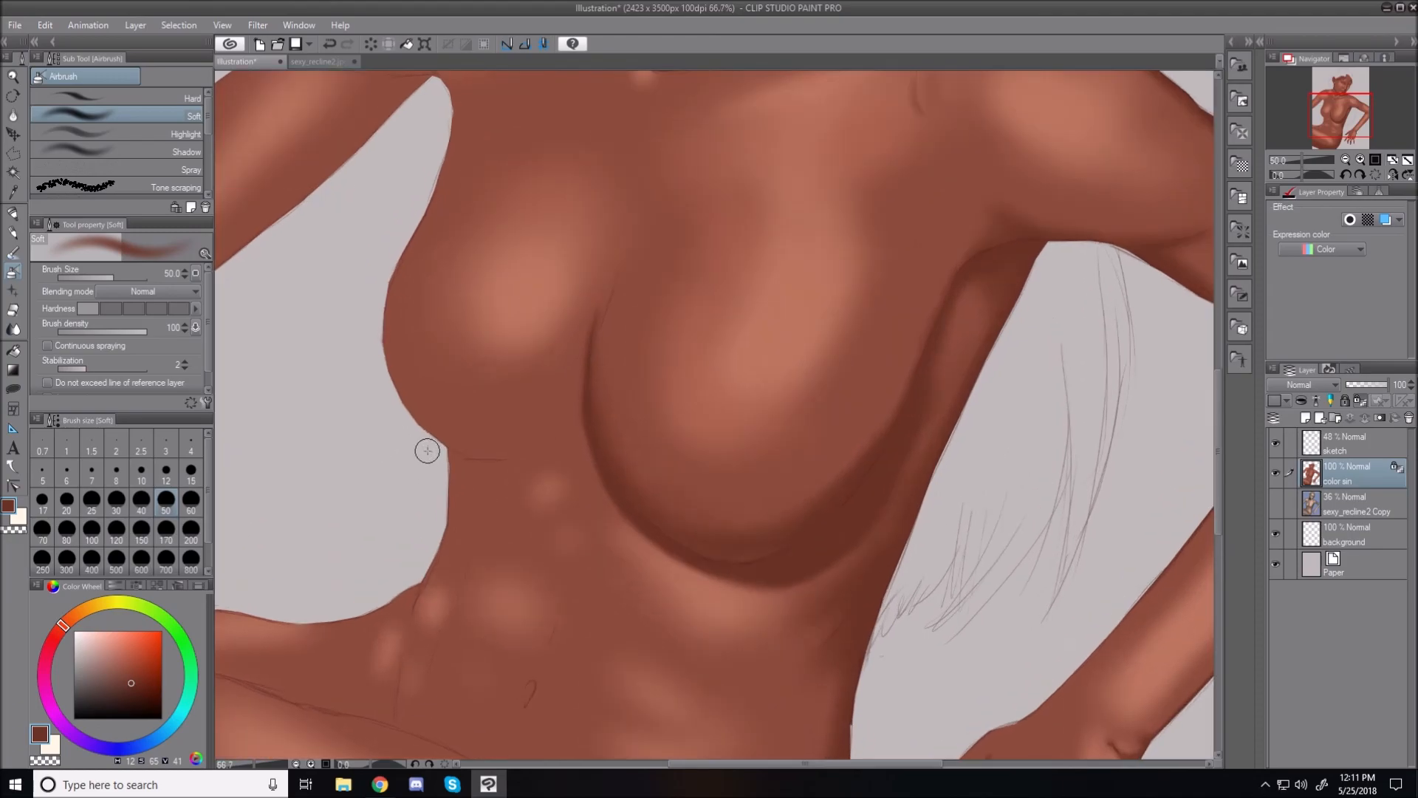
key("bracketleft")
key("bracketleft")
key("bracketleft")
key("bracketleft")
key("bracketleft")
key("bracketleft")
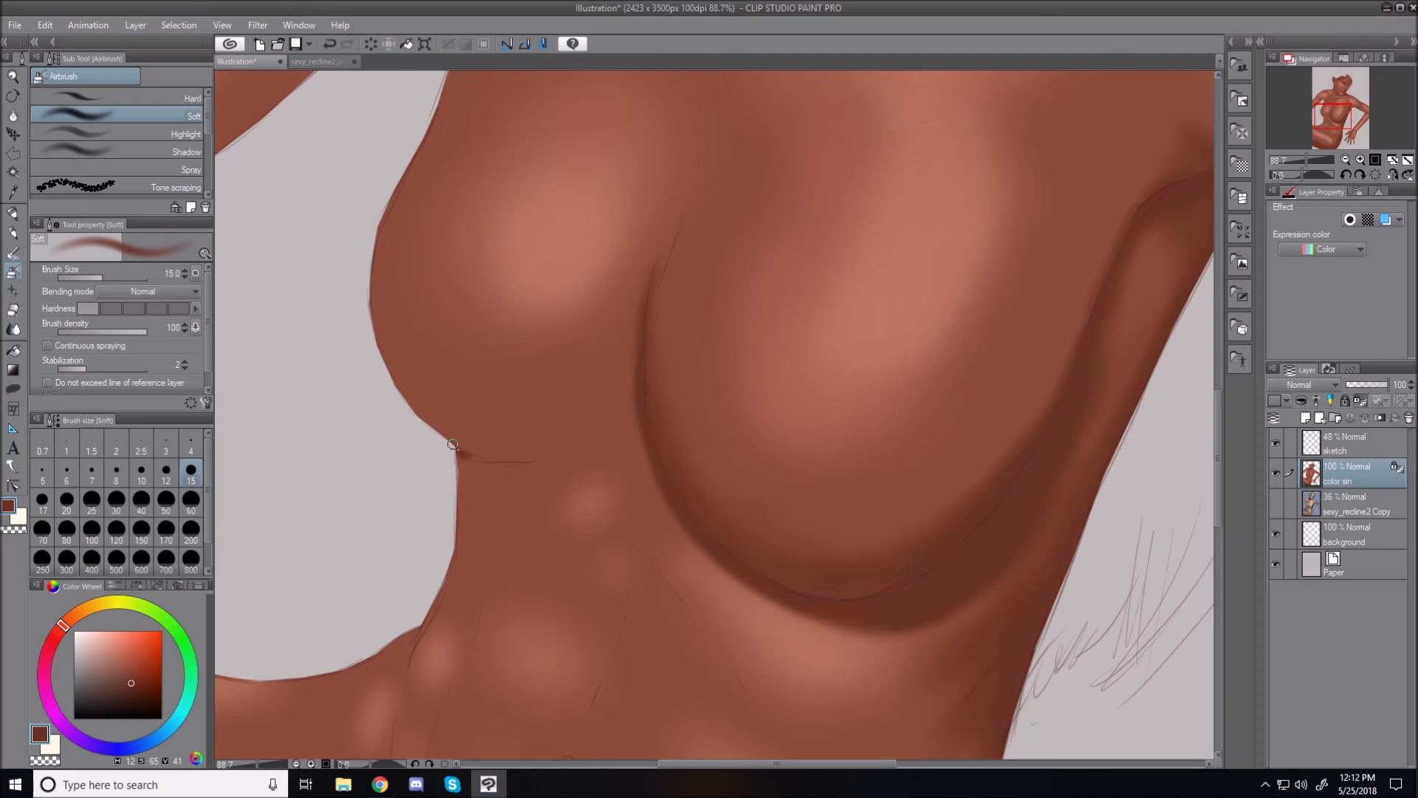
mouse_move(485, 460)
left_mouse_down()
mouse_move(449, 449)
mouse_move(483, 451)
left_mouse_up()
Step: Extend the underbreast shadow along the lower curve and down the side of the ribs, working down to brush size 17
key("bracketright")
key("bracketright")
key("bracketright")
key("bracketright")
mouse_move(492, 457)
left_mouse_down()
mouse_move(559, 440)
mouse_move(521, 454)
mouse_move(593, 406)
mouse_move(529, 450)
mouse_move(456, 457)
mouse_move(450, 471)
mouse_move(519, 450)
mouse_move(439, 487)
mouse_move(513, 459)
mouse_move(451, 495)
mouse_move(465, 465)
mouse_move(495, 542)
left_mouse_up()
key("bracketleft")
key("bracketleft")
key("bracketleft")
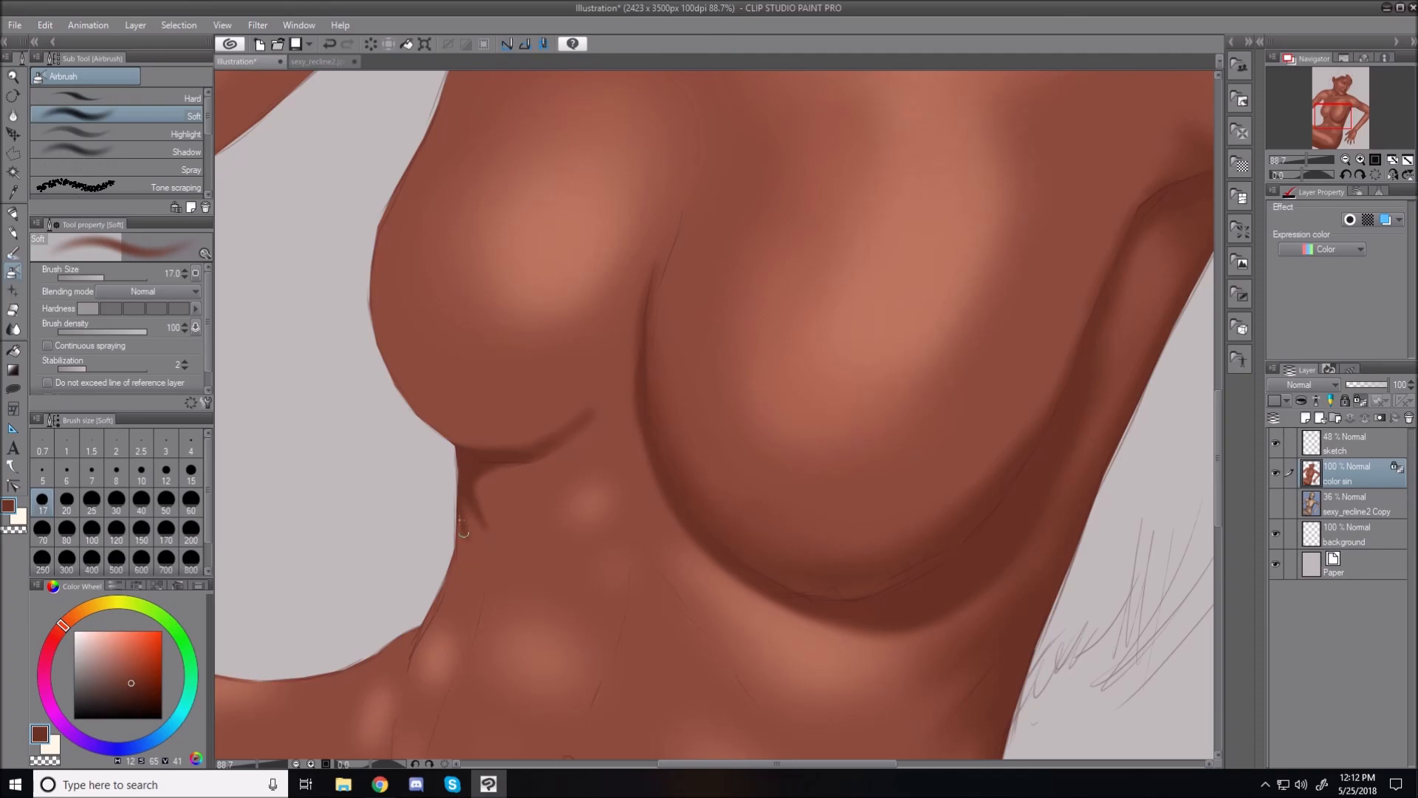
Step: Add thin rib creases below the breast at brush size 10 and a dark contour line down the waist
key("bracketleft")
key("bracketleft")
key("bracketleft")
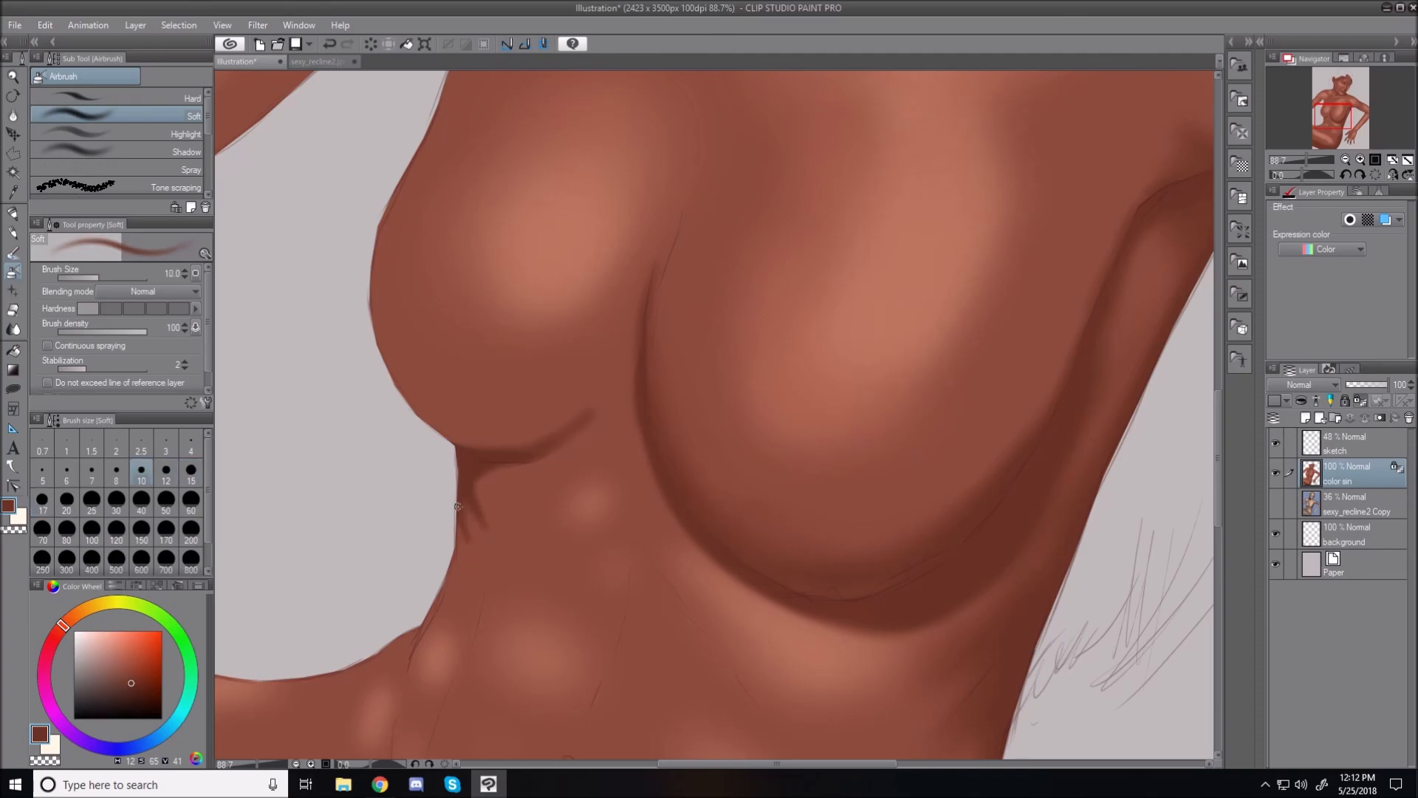
key("bracketright")
key("bracketright")
key("bracketright")
key("bracketleft")
key("bracketleft")
left_click_drag(485, 579, 464, 660)
key("bracketright")
key("bracketright")
key("bracketright")
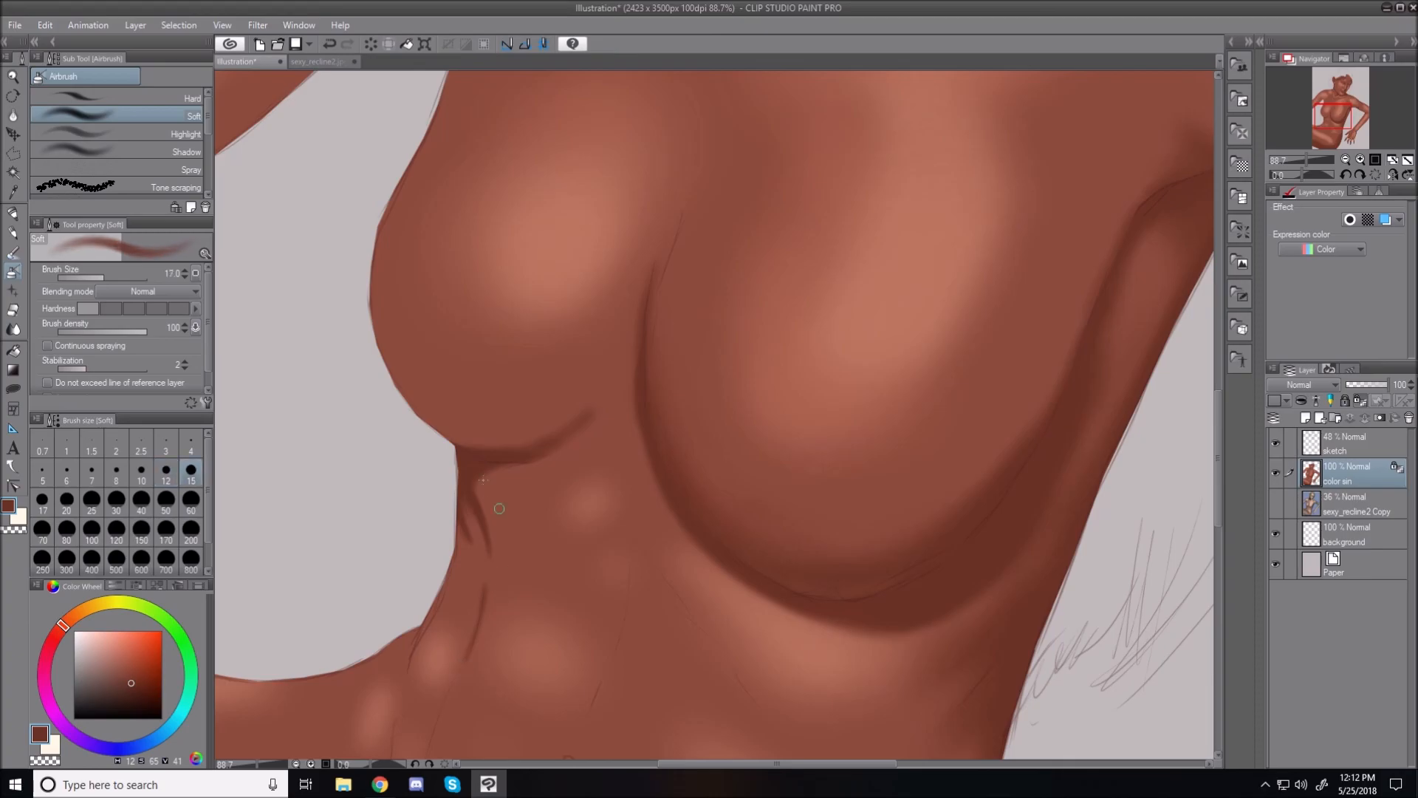
Step: Sharpen the crease under the smaller breast at brush size 8 and soften its inner end at size 20
key("bracketleft")
key("bracketleft")
key("bracketleft")
key("bracketleft")
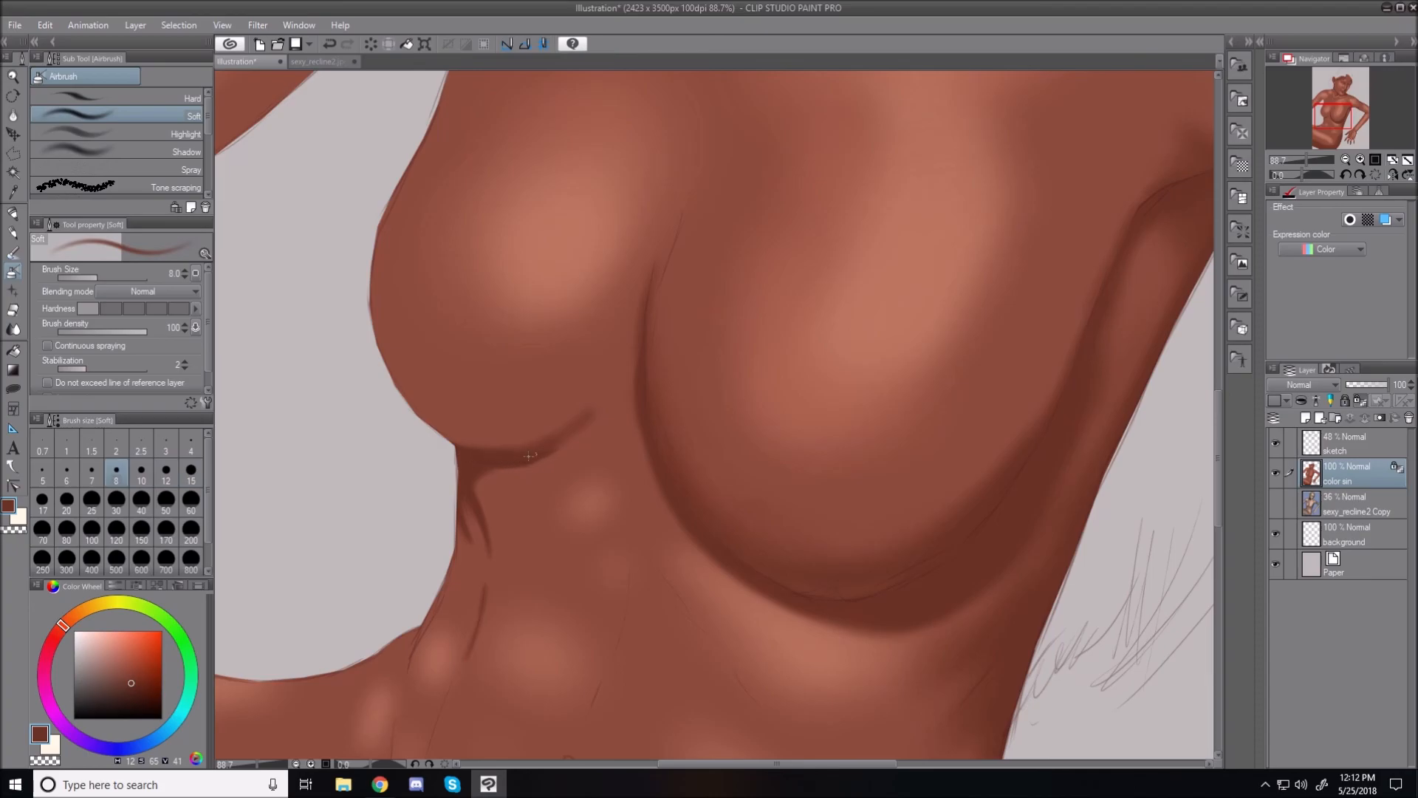
key("bracketright")
key("bracketright")
key("bracketright")
key("bracketright")
key("bracketright")
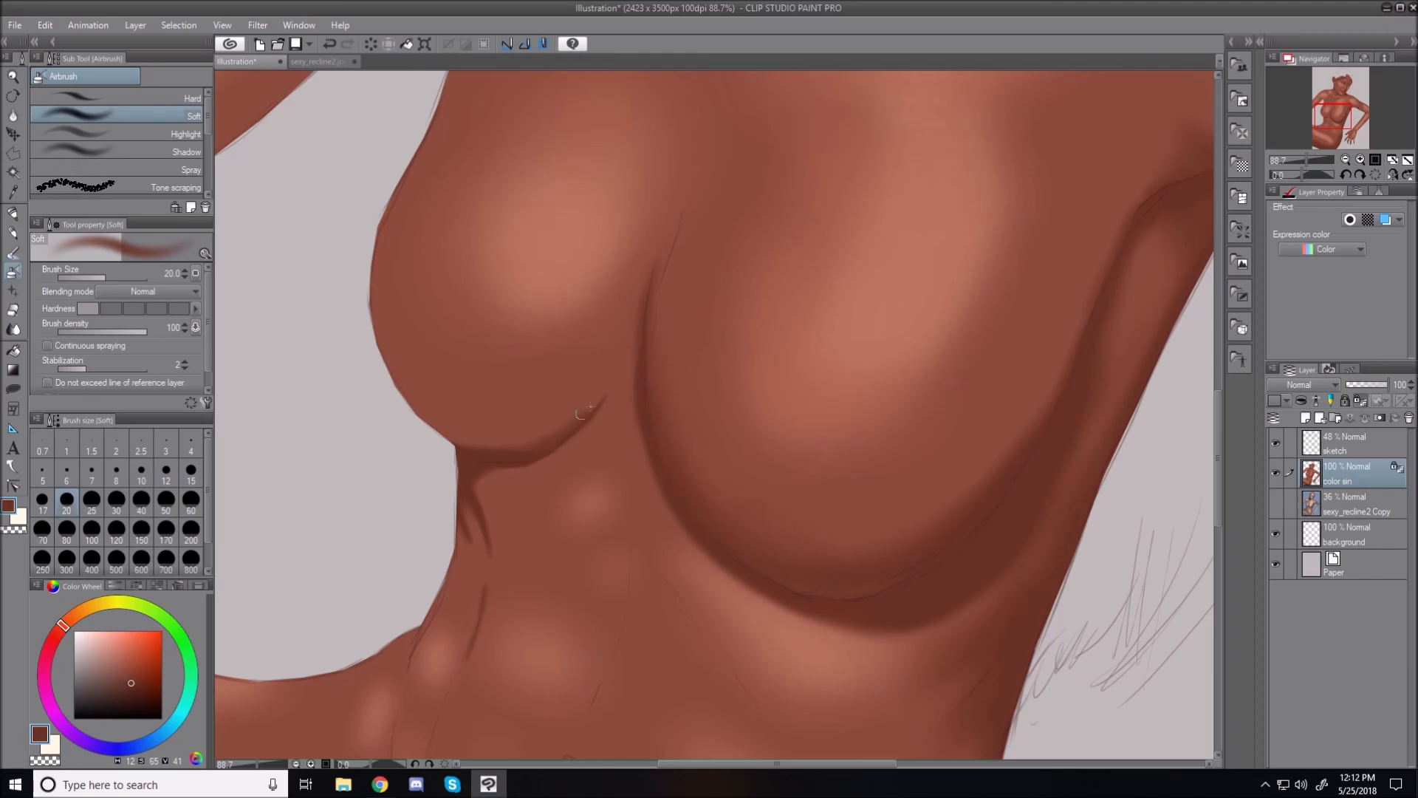
Step: Fill the side of the ribs below the breast with a broad soft shadow at brush sizes 50 and 60
key("bracketright")
key("bracketright")
key("bracketright")
key("bracketright")
key("bracketright")
key("bracketright")
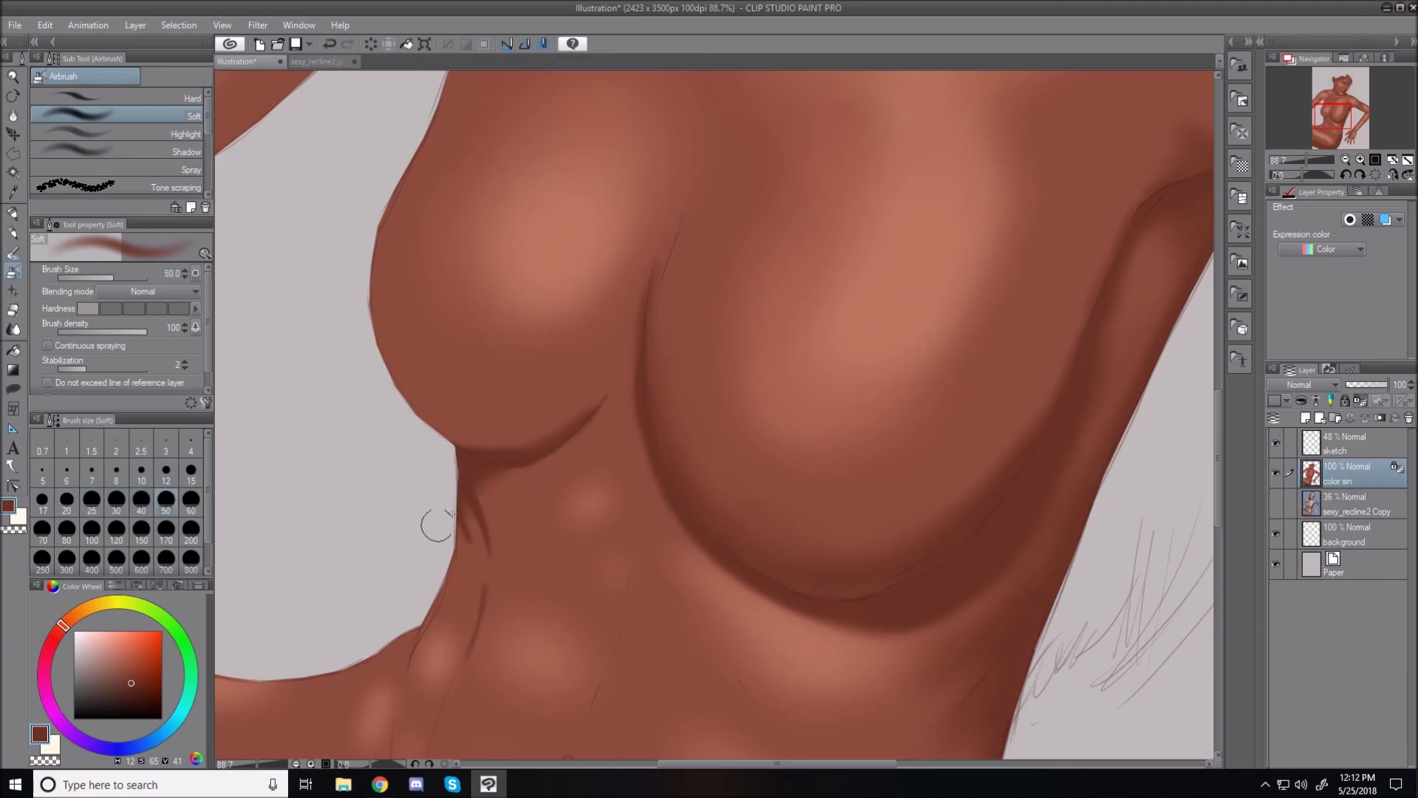
mouse_move(490, 468)
left_mouse_down()
mouse_move(437, 532)
mouse_move(459, 544)
left_mouse_up()
key("bracketleft")
key("bracketleft")
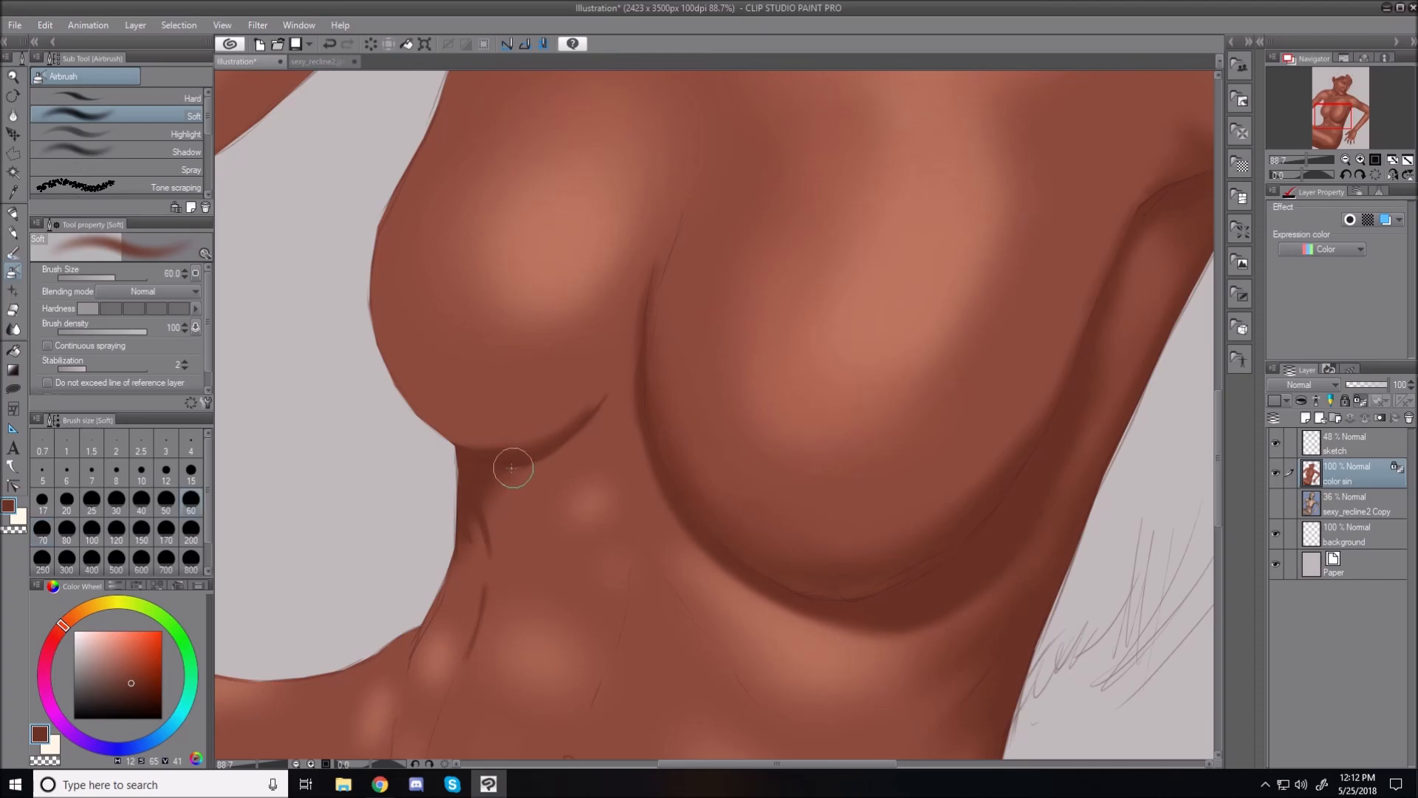
Step: Blend the rib creases into the side shadow and carry it down to the waist, using brush sizes 40 and 50
key("bracketleft")
key("bracketleft")
key("bracketleft")
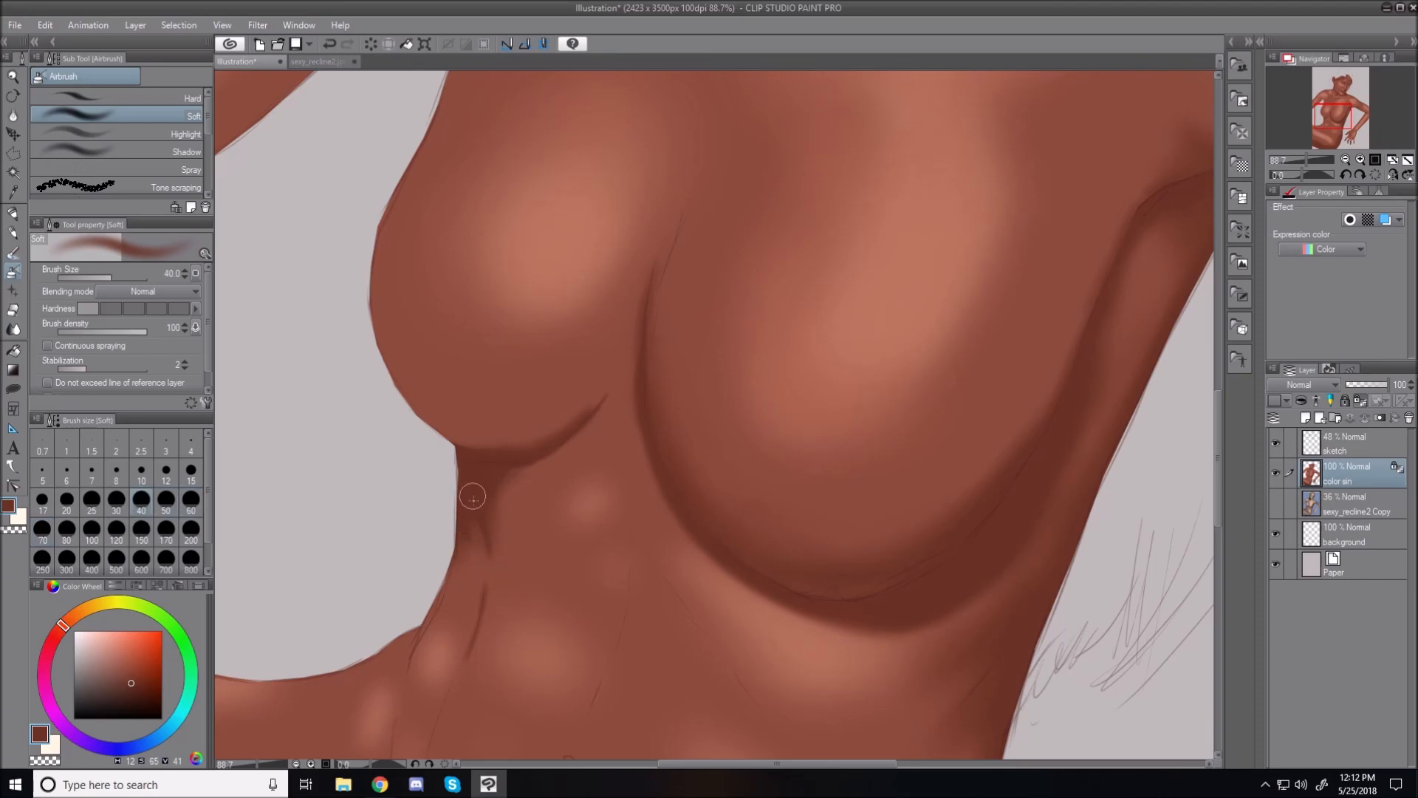
key("bracketright")
key("bracketright")
key("bracketright")
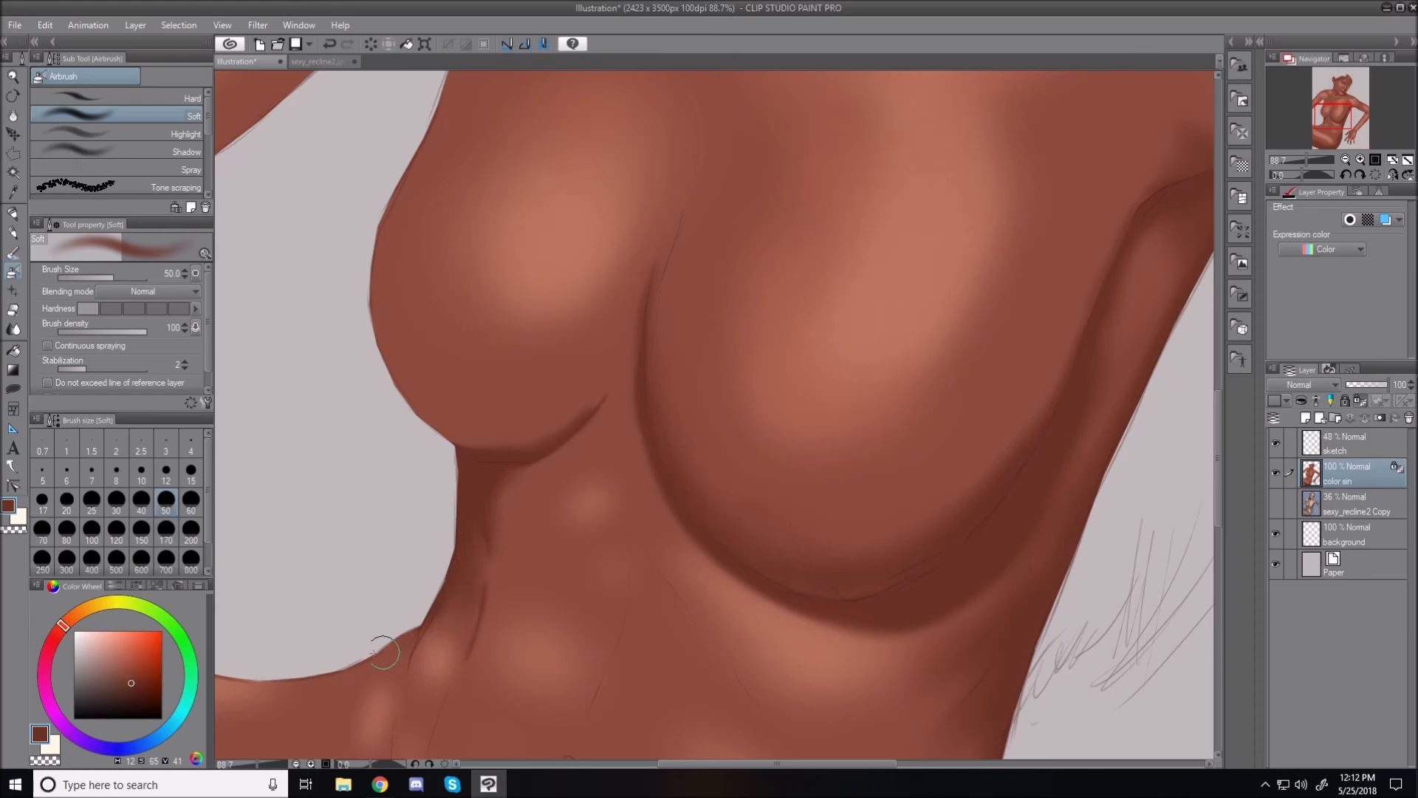
Step: Darken the smaller breast's outer lower contour and deepen the rib shadow above the waist, finishing at brush size 40
key("bracketleft")
key("bracketleft")
key("bracketleft")
key("bracketright")
key("bracketright")
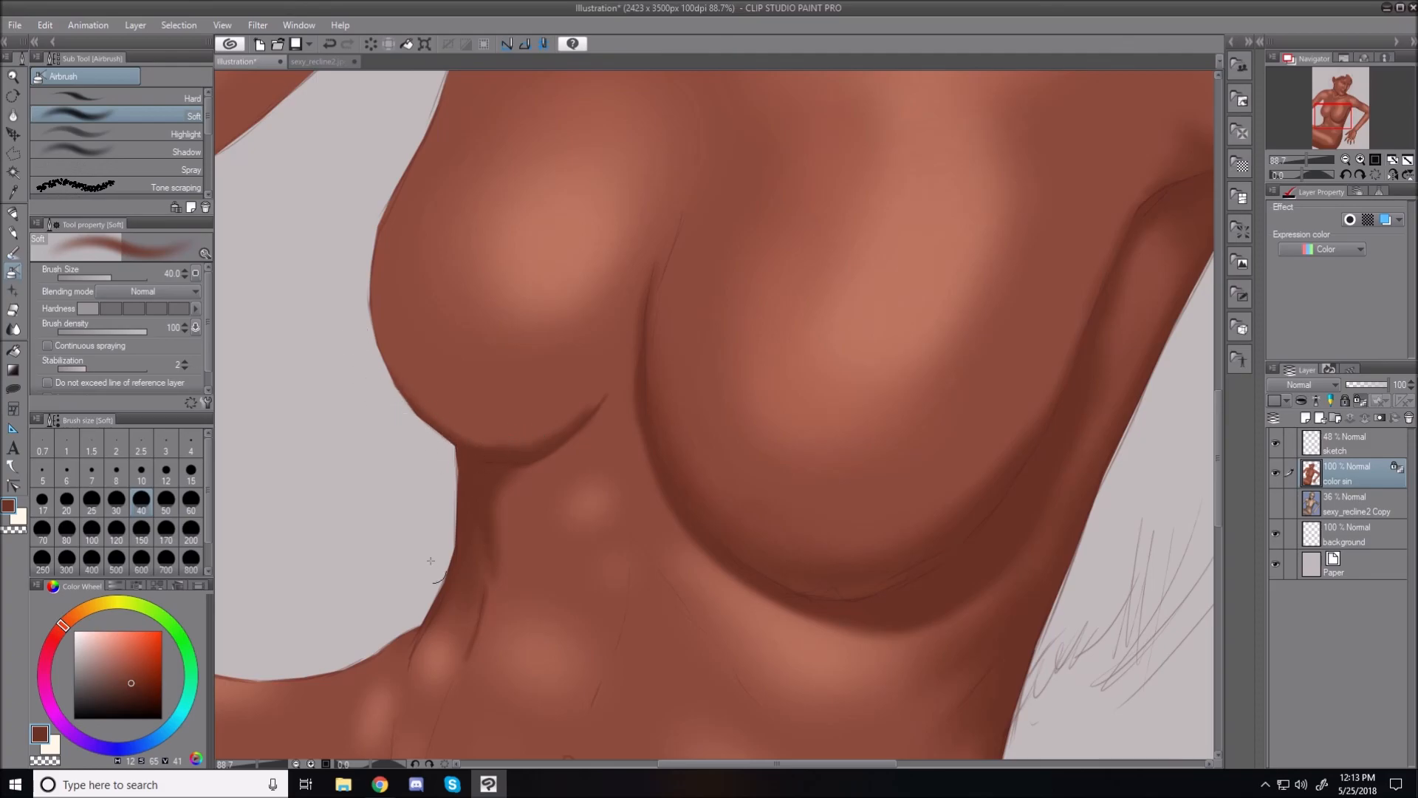
Step: Sharpen the outer waist fold near the hip with the soft airbrush at size 15
key("bracketleft")
key("bracketleft")
key("bracketleft")
key("bracketleft")
key("bracketleft")
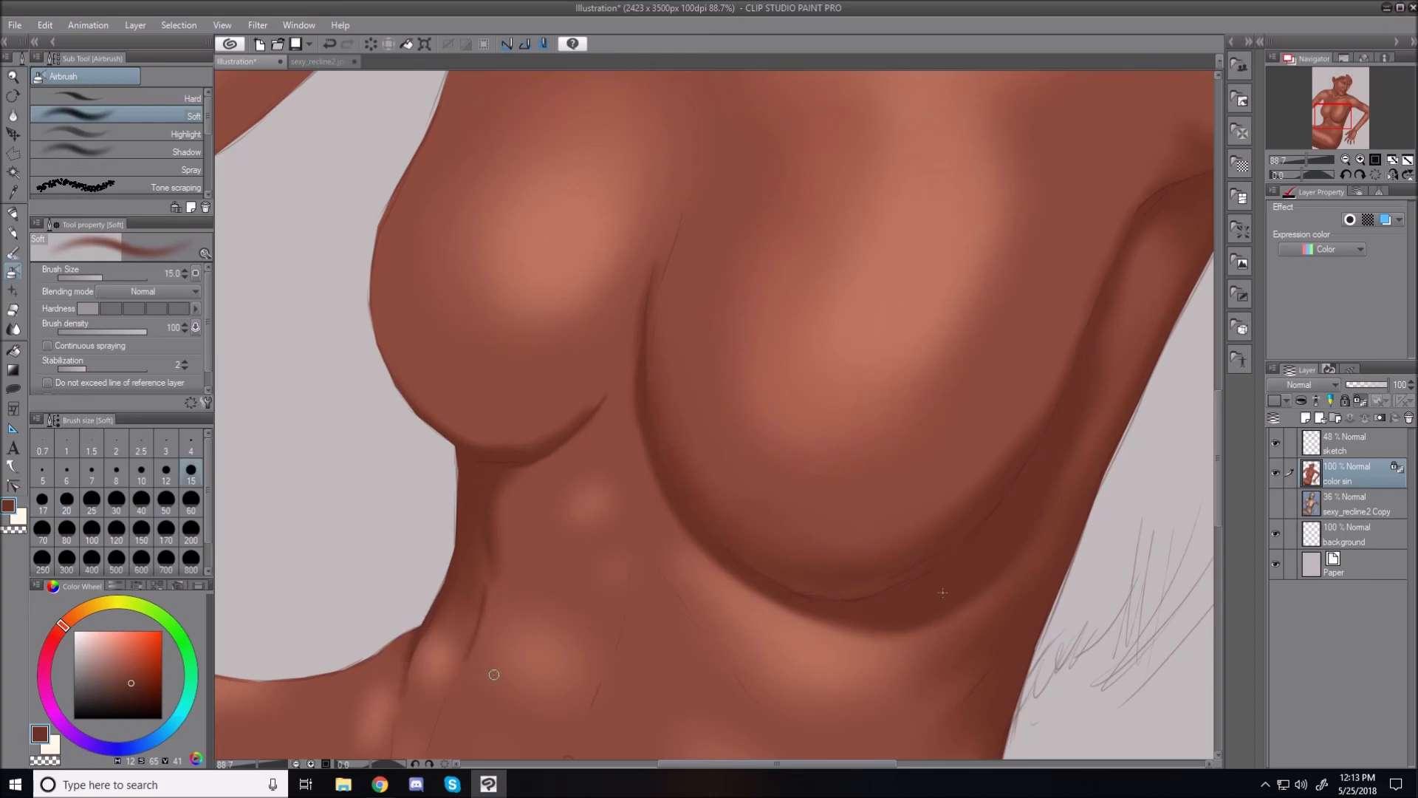
Step: Paint the peak of the rib arch between the breasts and start its diagonal shadow, using brush sizes 25 and 40
left_click_drag(1219, 495, 1219, 531)
key("bracketright")
key("bracketright")
key("bracketright")
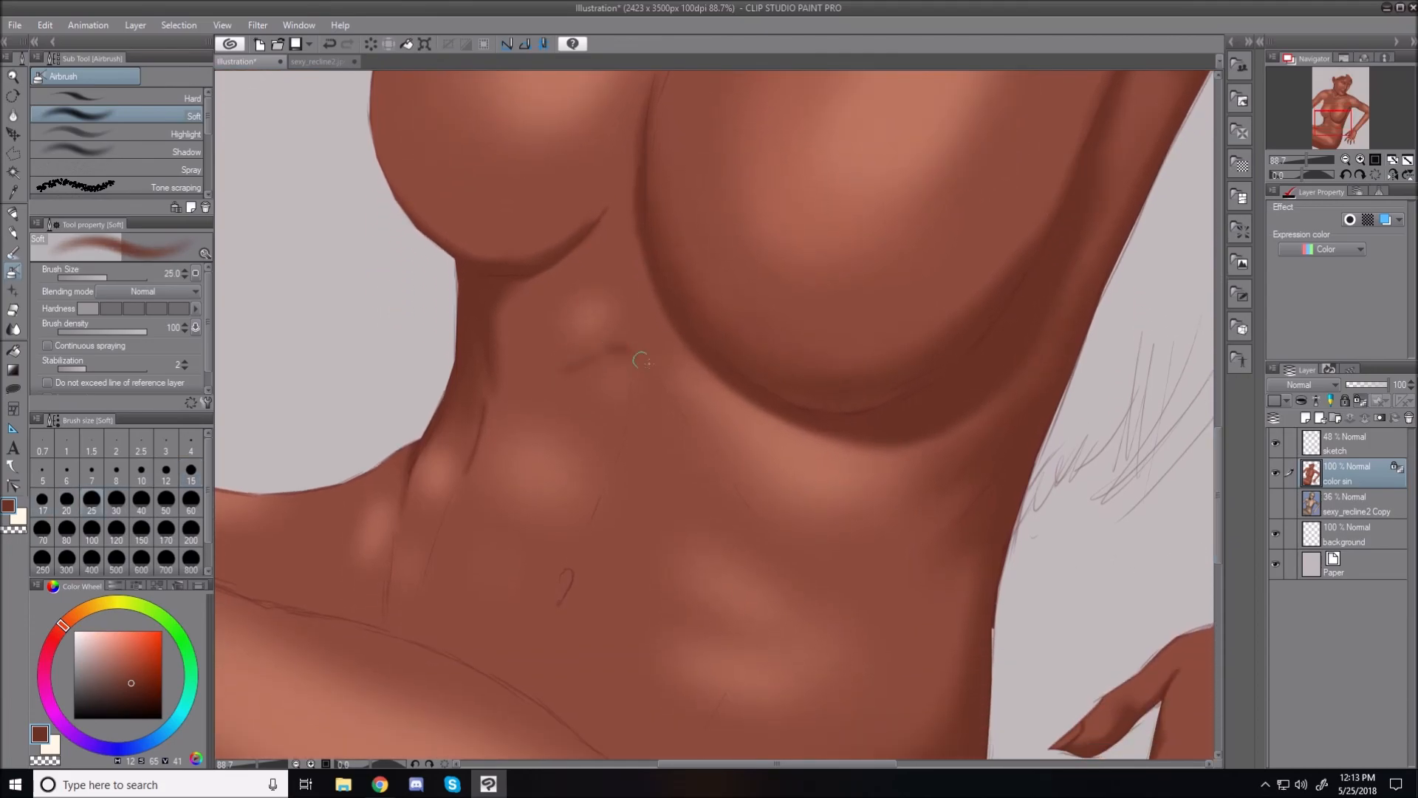
key("bracketright")
key("bracketright")
left_click_drag(625, 349, 671, 404)
left_click_drag(618, 332, 687, 427)
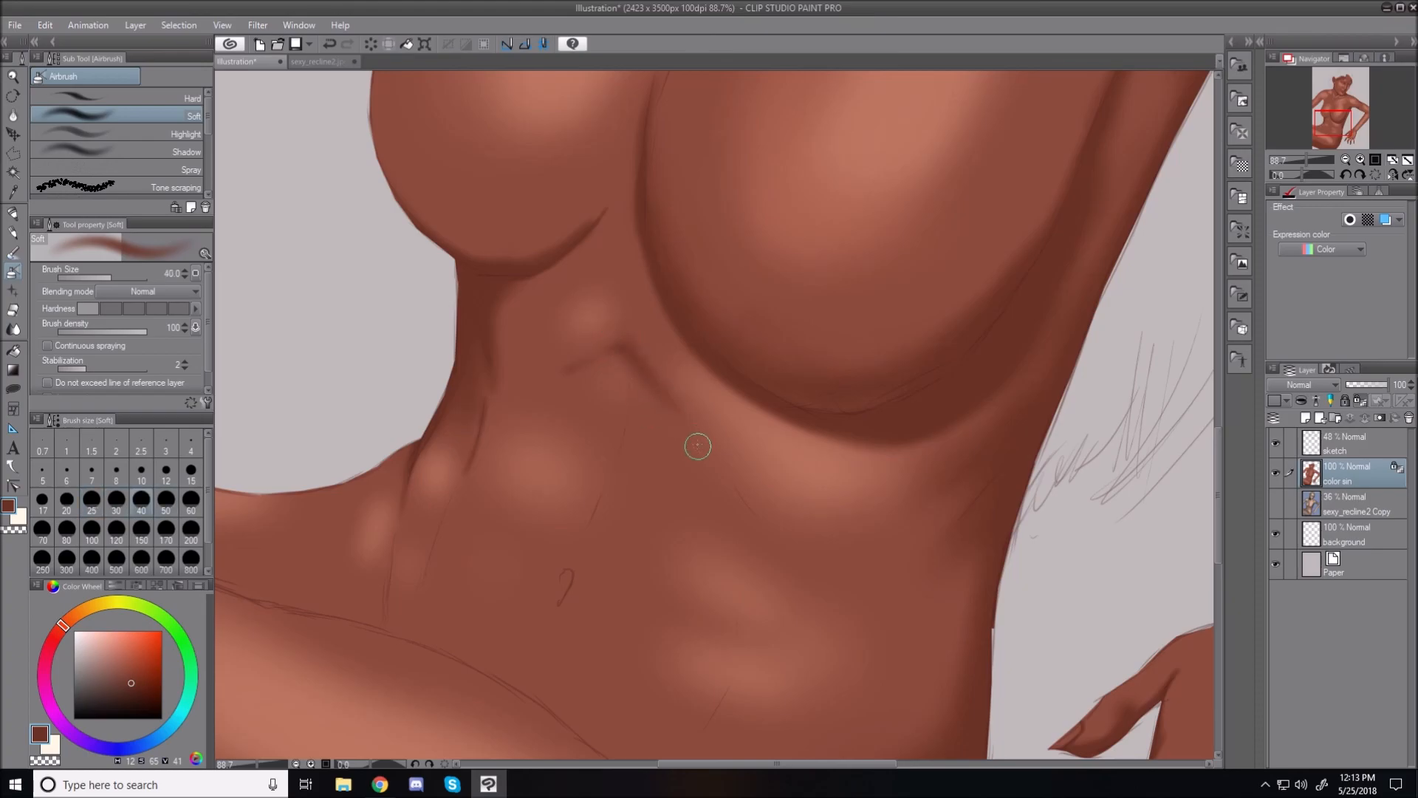
Step: Extend the rib arch's diagonal shadow down under the larger breast, using brush sizes 20 and 40
key("bracketleft")
key("bracketleft")
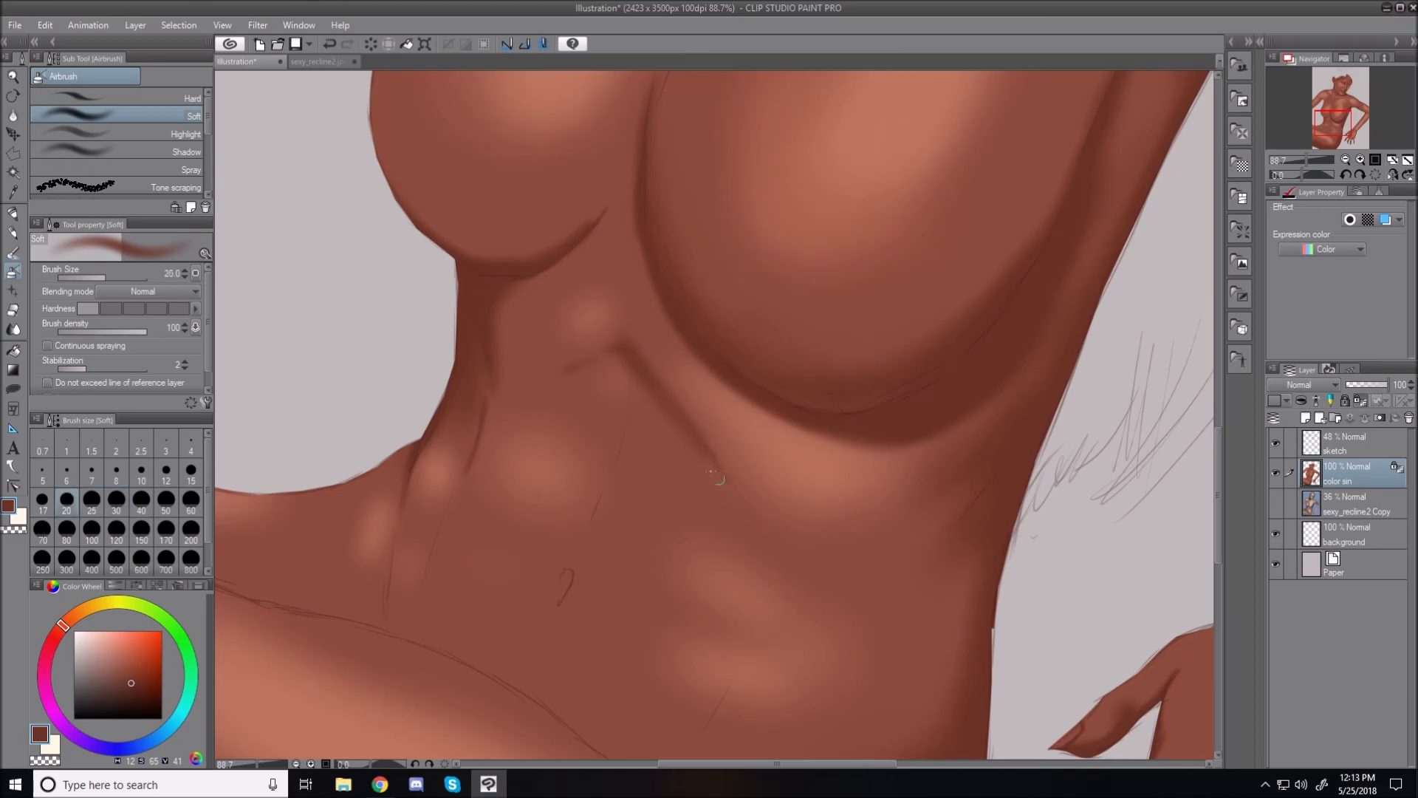
key("bracketright")
key("bracketright")
key("bracketright")
left_click_drag(668, 582, 700, 600)
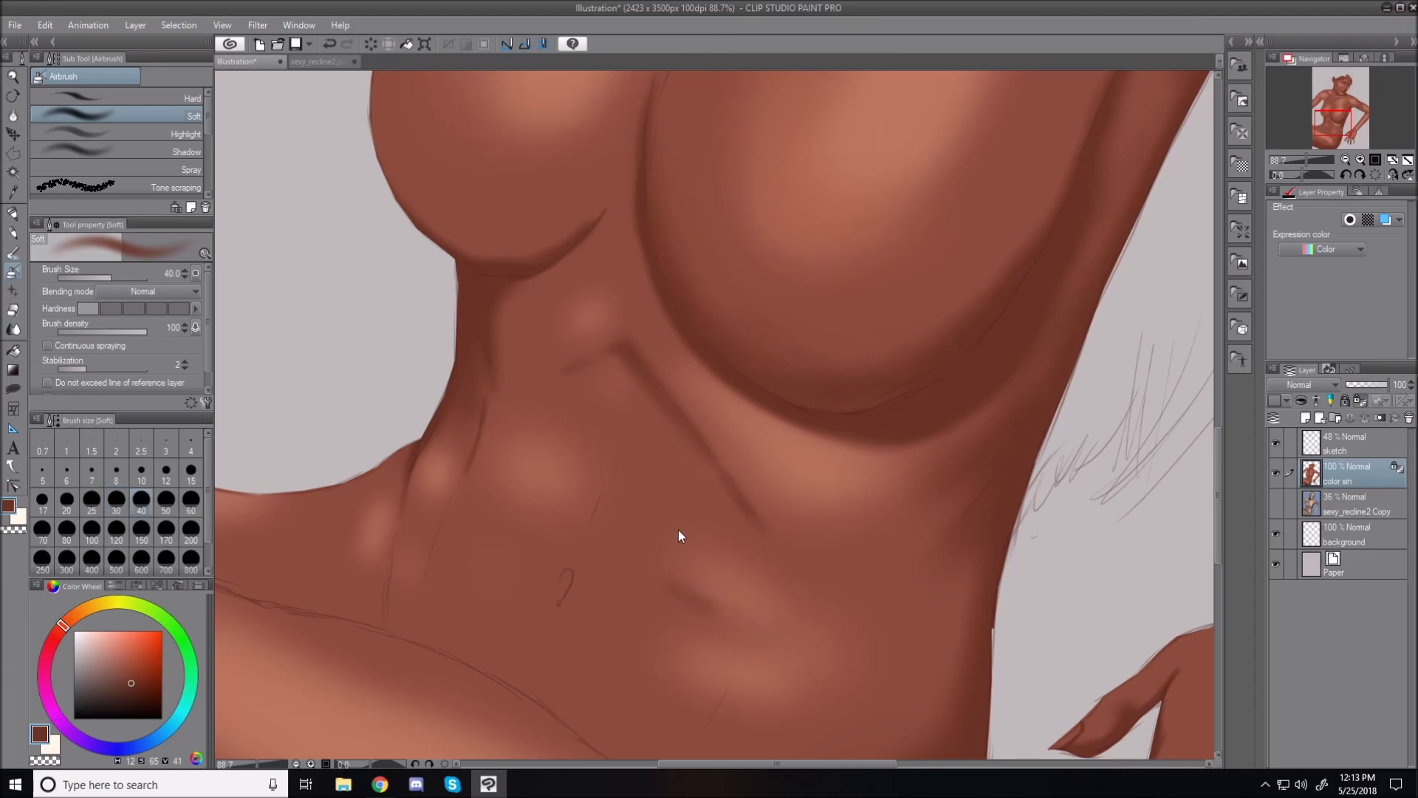
Step: Shade the rib arch's other side under the smaller breast at size 40 and soften it at size 80
left_click_drag(555, 377, 624, 348)
key("bracketright")
key("bracketright")
key("bracketright")
key("bracketright")
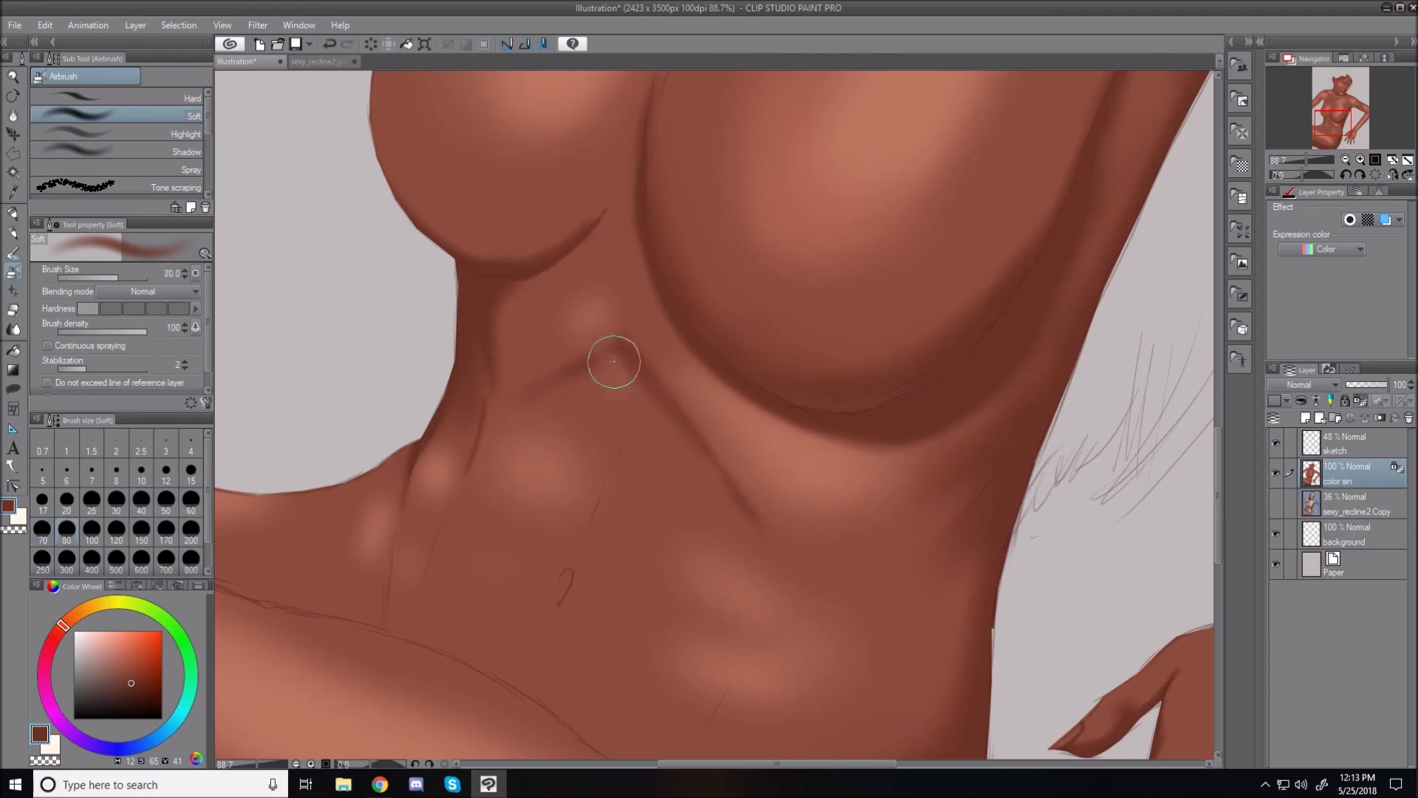
Step: Define the rib arch's peak and paint the abdomen's midline crease down toward the navel, using brush sizes 12 and 17
key("bracketleft")
key("bracketleft")
key("bracketleft")
key("bracketleft")
key("bracketleft")
key("bracketleft")
key("bracketleft")
key("bracketleft")
key("bracketleft")
key("bracketleft")
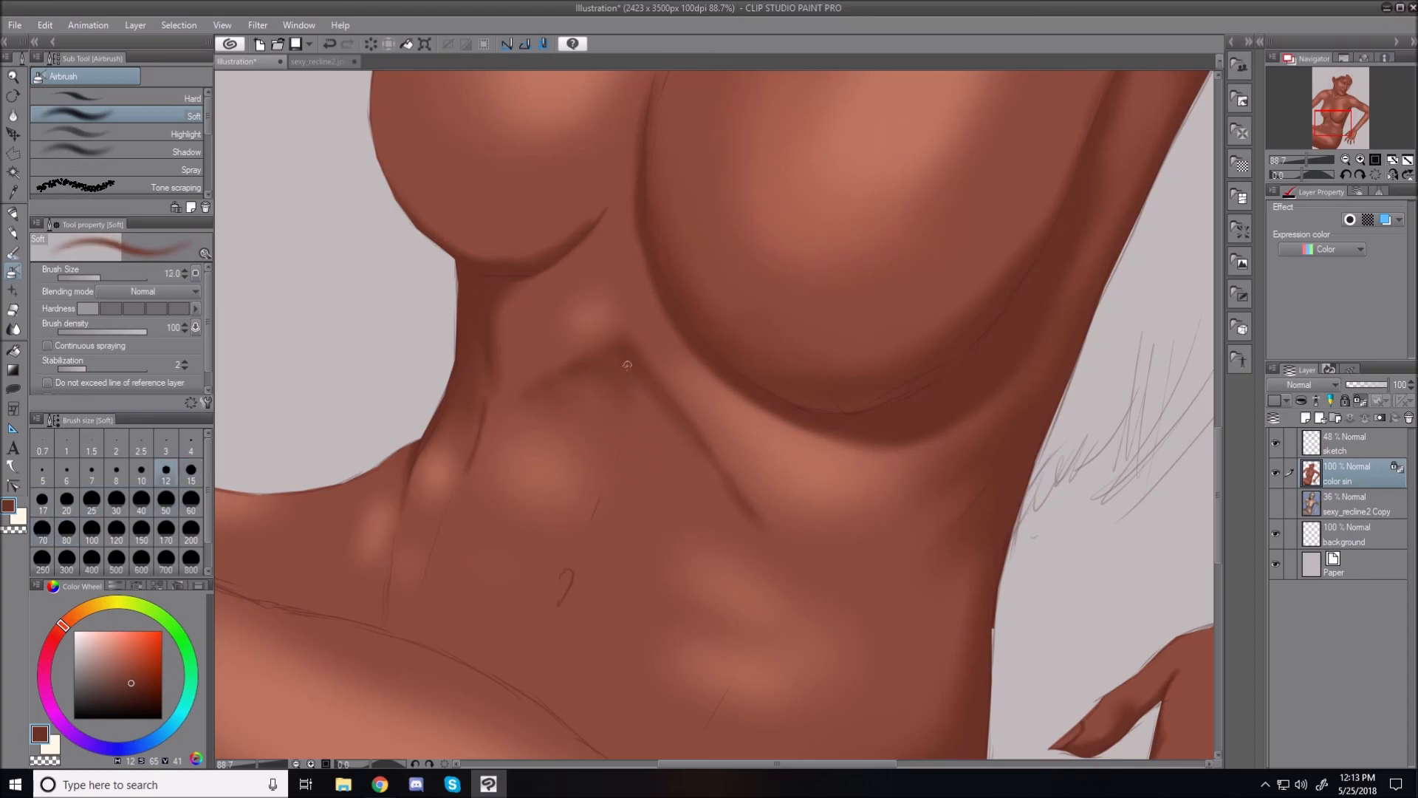
key("bracketright")
key("bracketright")
key("bracketright")
key("bracketright")
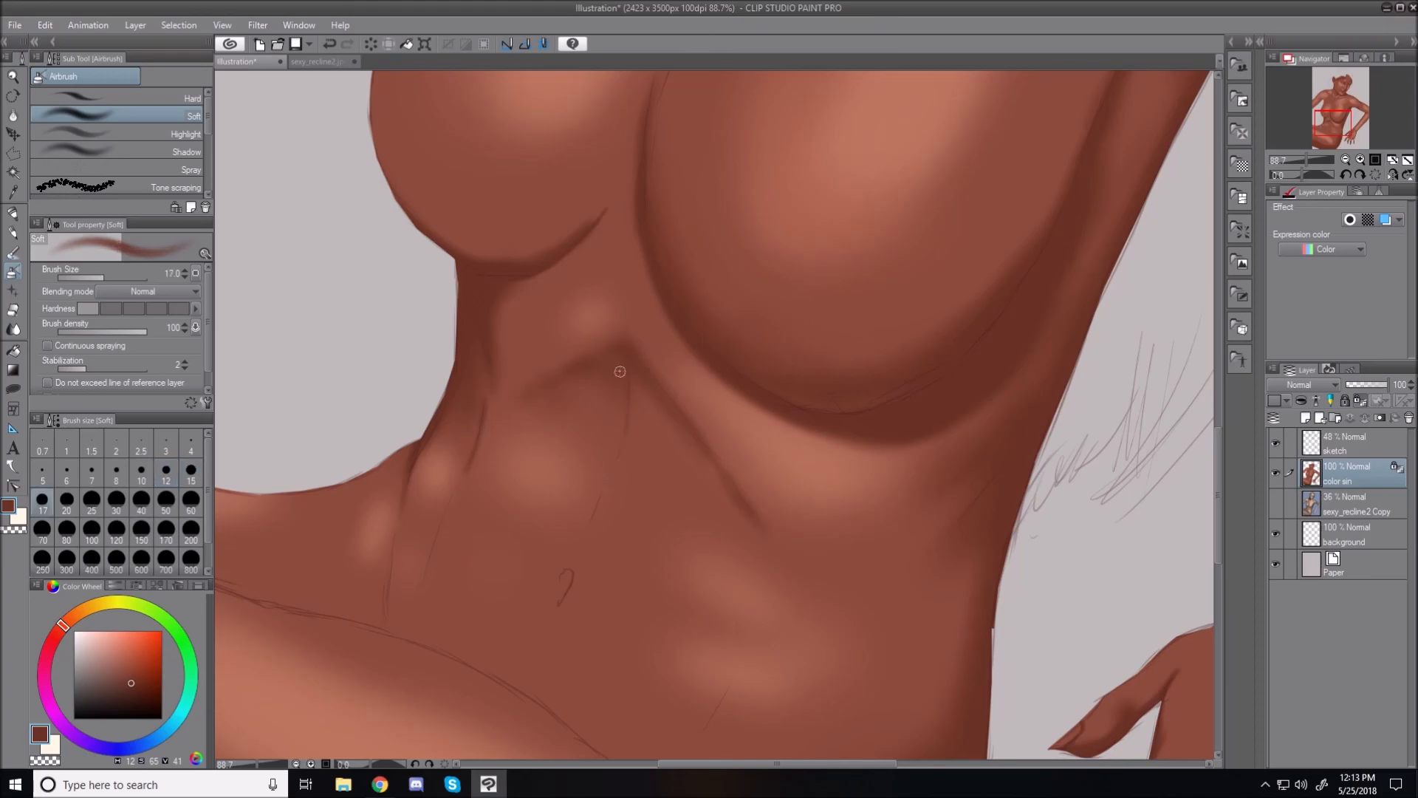
left_click_drag(598, 517, 625, 391)
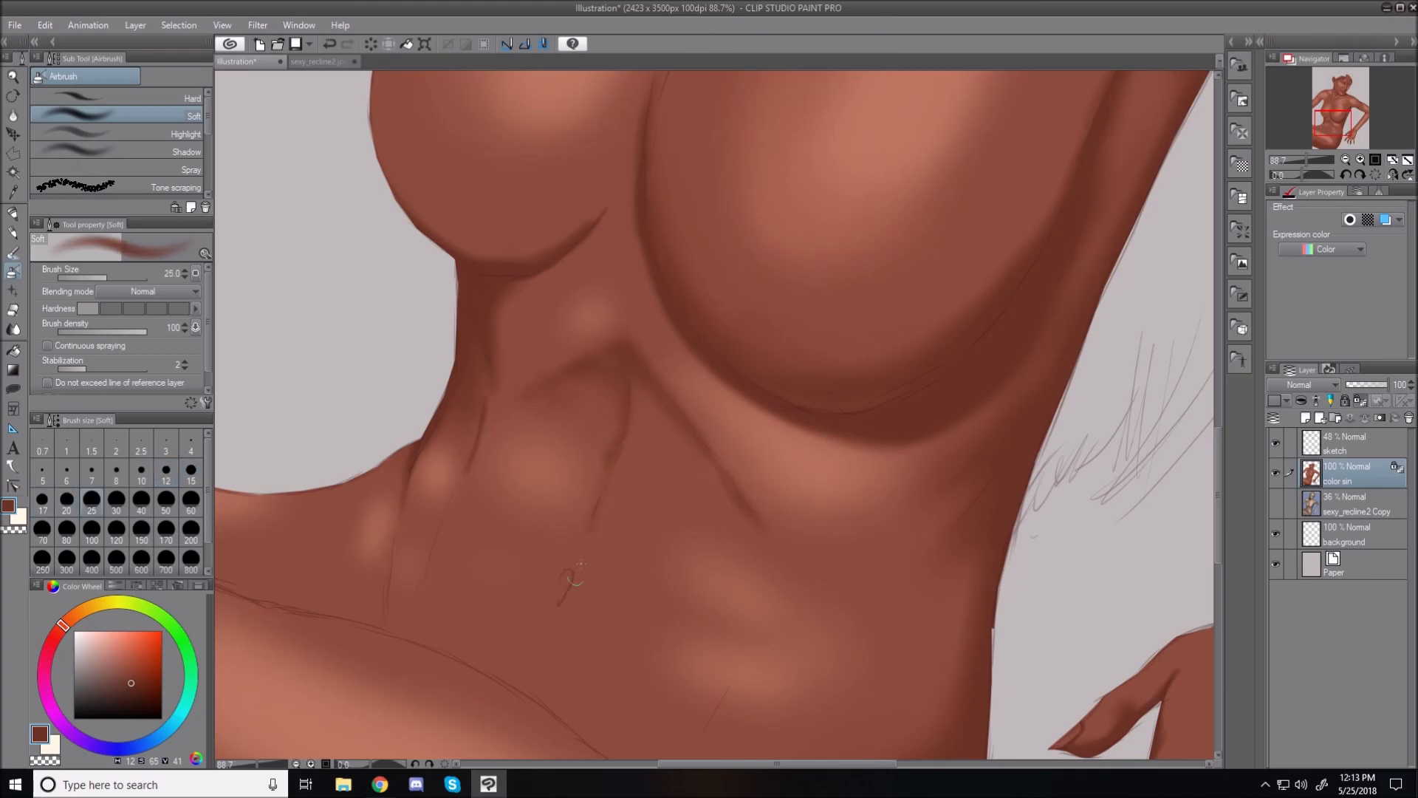
Step: Darken the navel's curved upper edge at brush size 7 and fill in its hollow and lower tip
key("bracketleft")
key("bracketleft")
key("bracketleft")
key("bracketleft")
key("bracketleft")
key("bracketleft")
key("bracketleft")
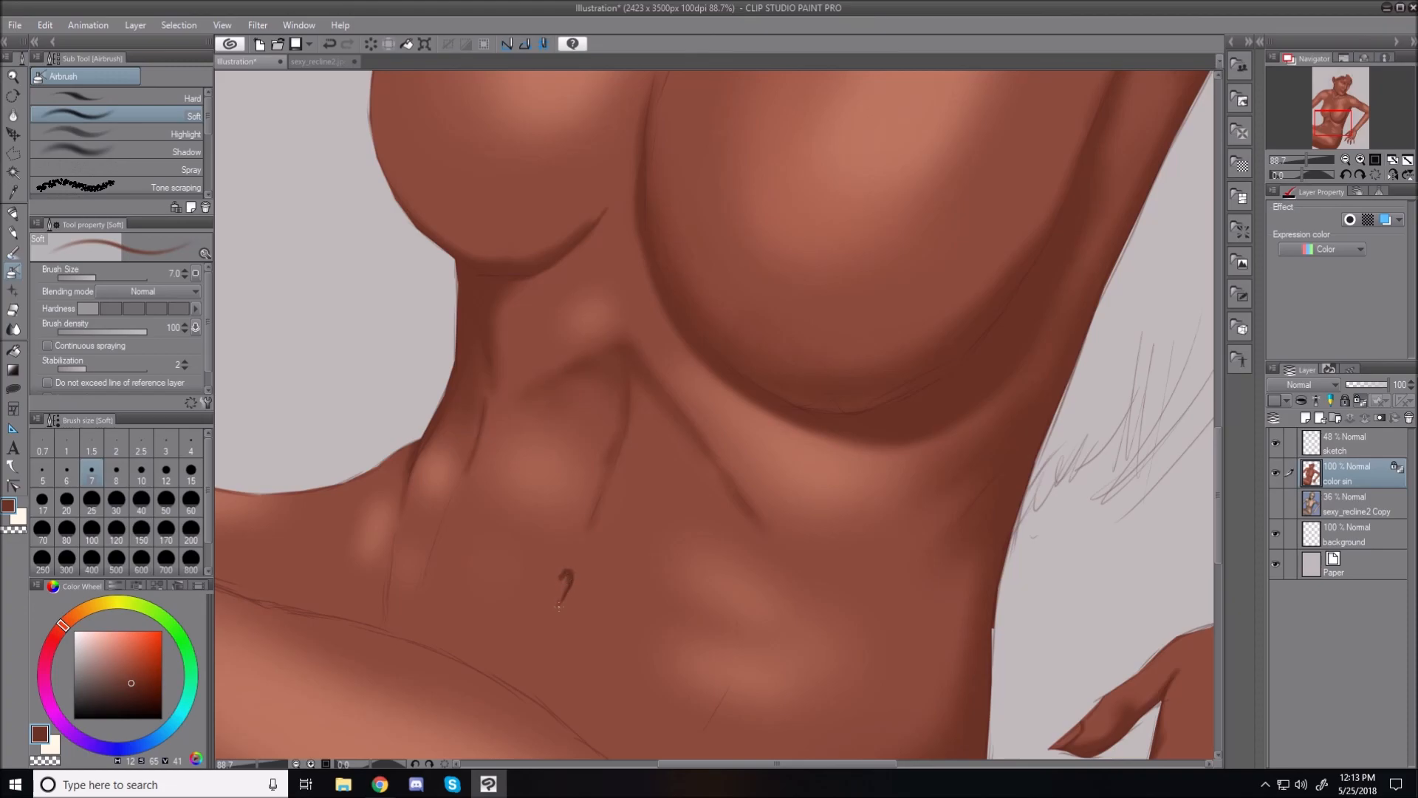
key("bracketright")
key("bracketright")
key("bracketright")
key("bracketright")
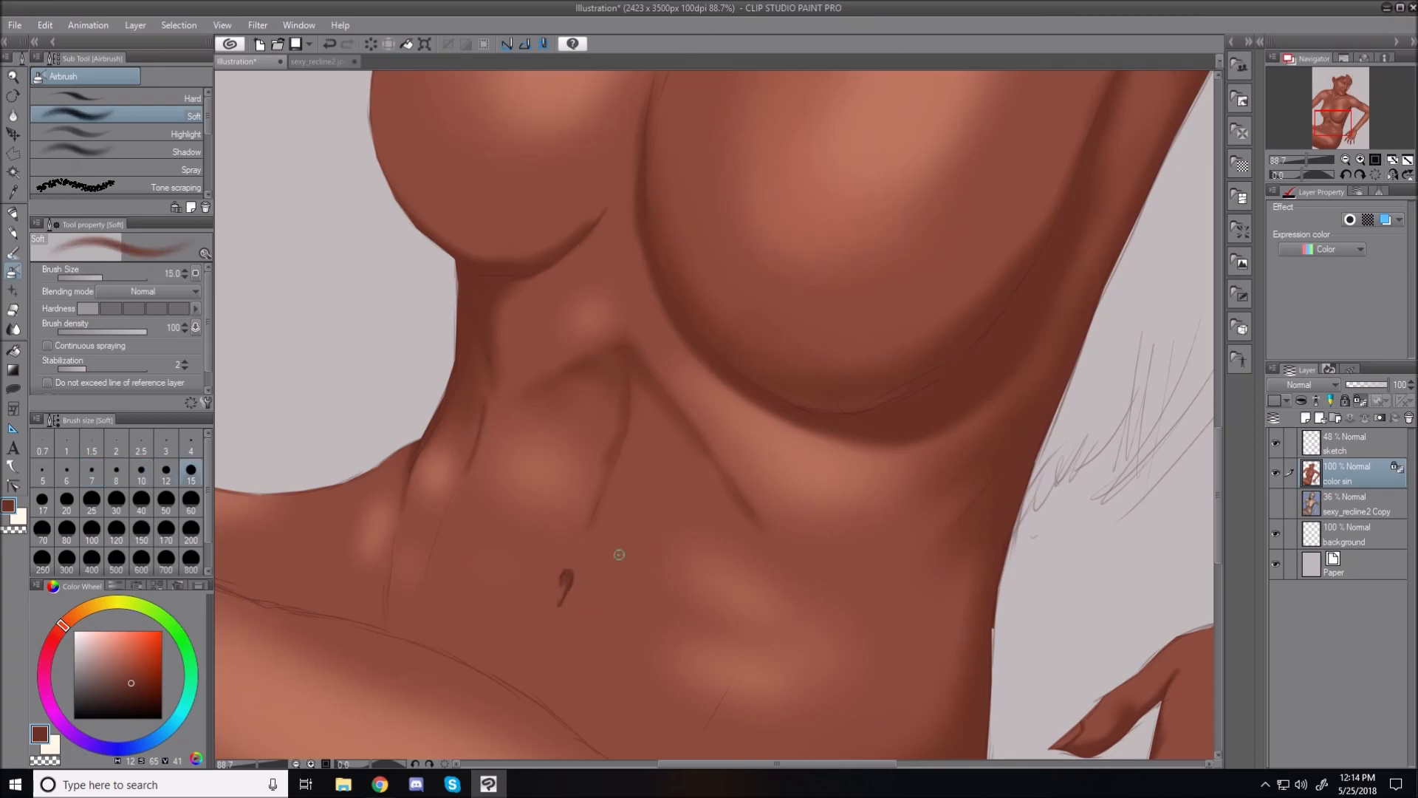
Step: Paint the outer waist fold down to the thigh at brush size 8 and thicken it slightly
key("bracketleft")
key("bracketleft")
key("bracketleft")
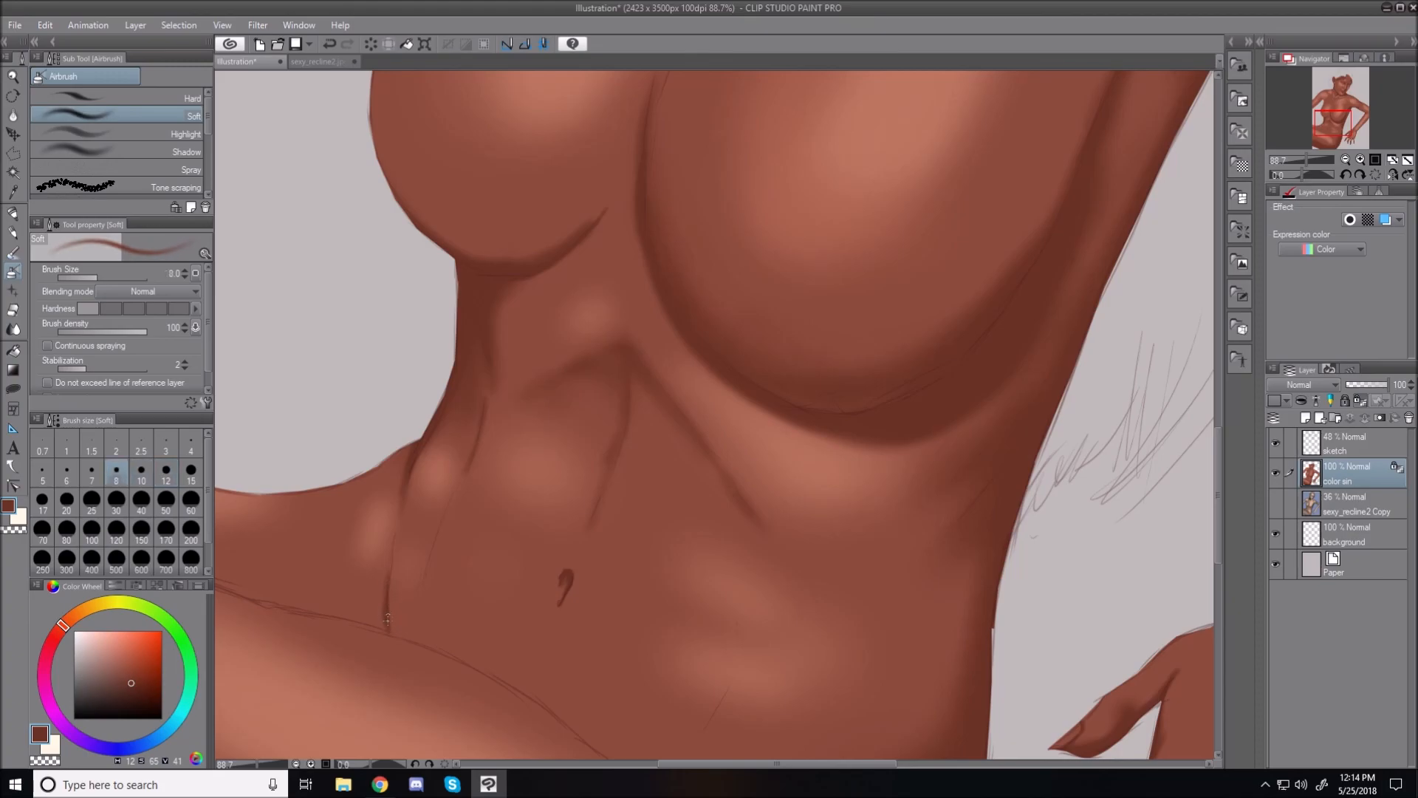
key("bracketright")
key("bracketright")
key("bracketright")
key("bracketright")
key("bracketleft")
key("bracketleft")
Step: Paint the second waist fold down toward the thigh at brush size 25 and broaden it at size 40
key("bracketright")
key("bracketright")
key("bracketright")
key("bracketright")
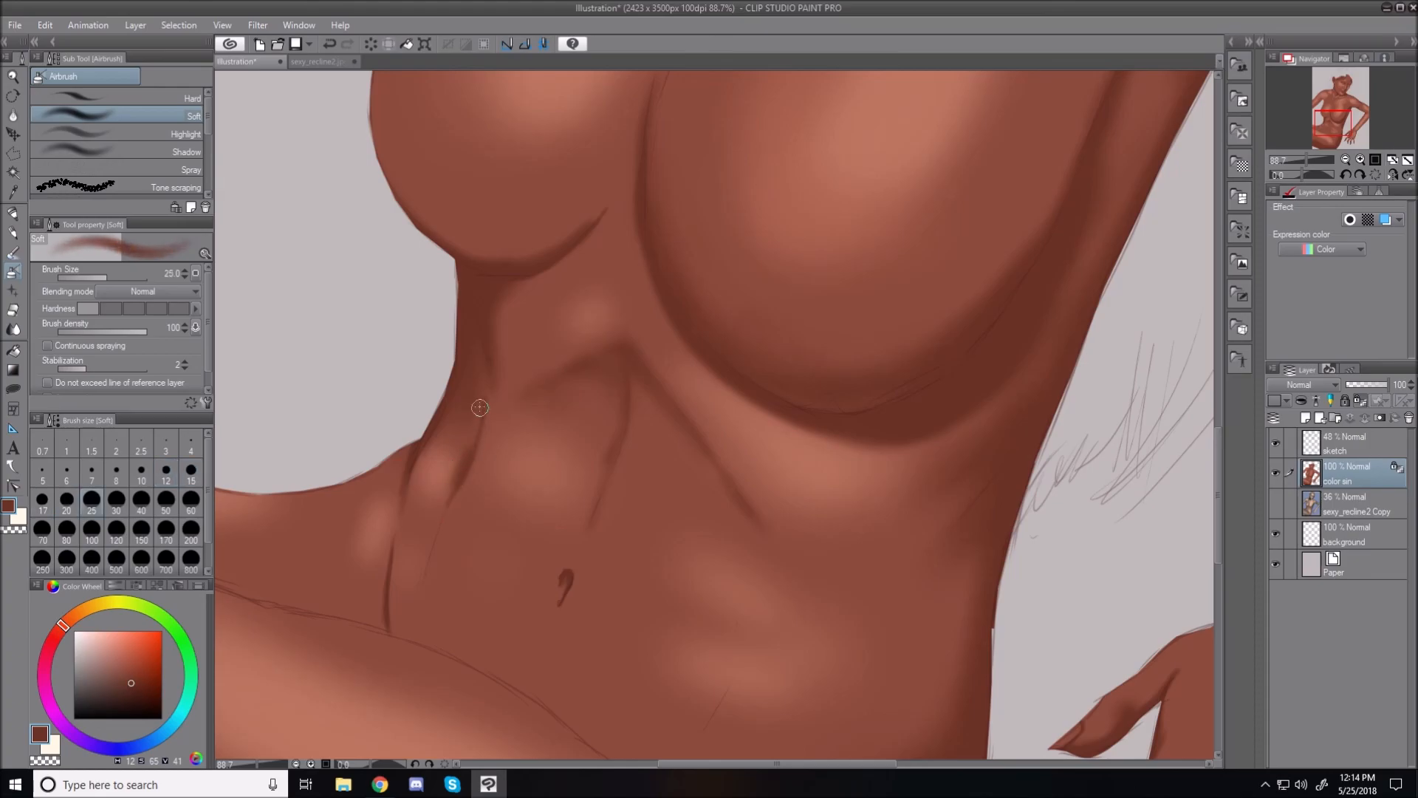
left_click_drag(451, 487, 426, 585)
key("bracketleft")
key("bracketleft")
key("bracketright")
key("bracketright")
key("bracketright")
key("bracketright")
left_click_drag(439, 510, 428, 635)
Step: Paint the short slanted hip crease on the lower abdomen at brush size 17 and widen it at size 30
key("bracketleft")
key("bracketleft")
key("bracketleft")
key("bracketleft")
left_click_drag(745, 658, 709, 729)
key("bracketright")
key("bracketright")
key("bracketright")
left_click_drag(738, 680, 696, 765)
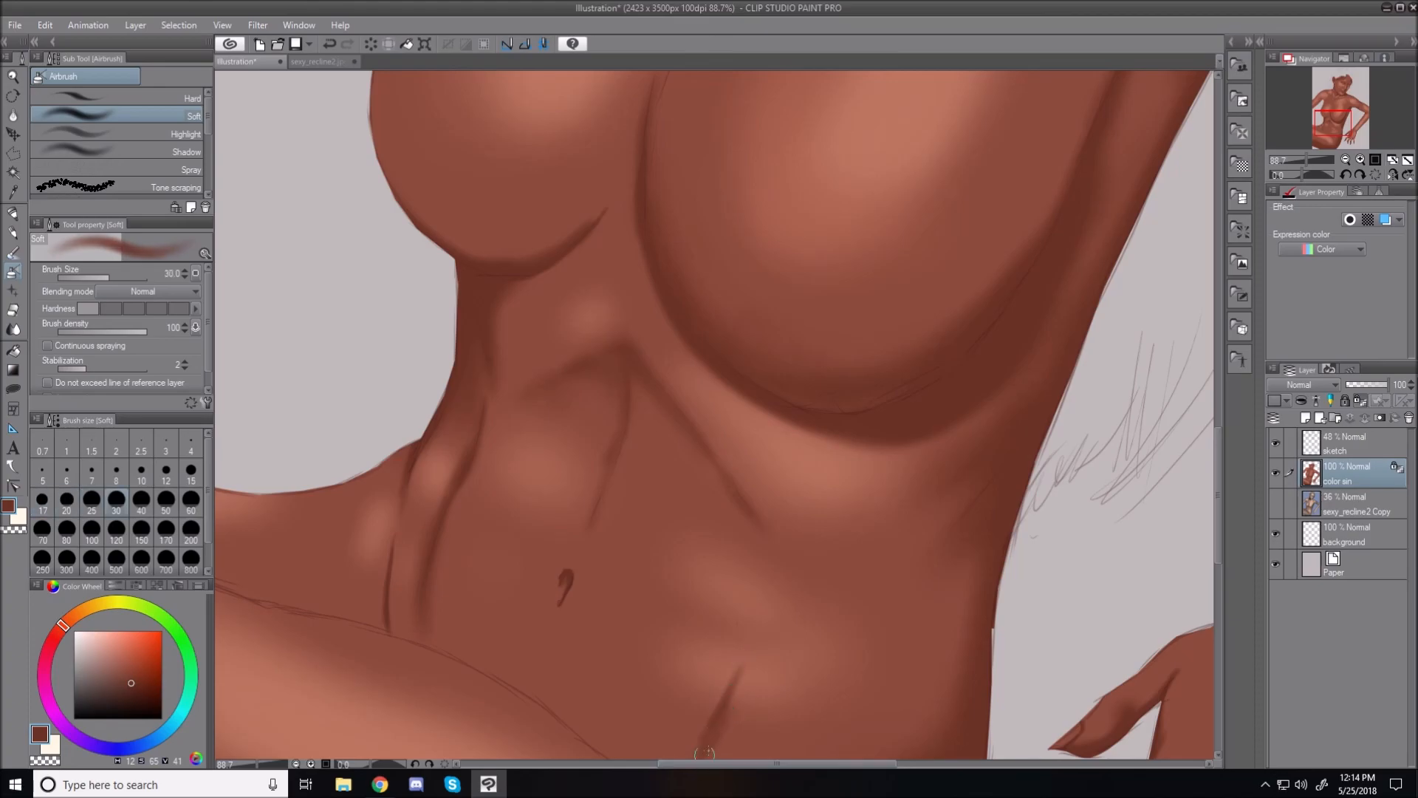
Step: Sharpen the short rib creases on the shadowed side of the torso at brush size 15
key("bracketleft")
key("bracketleft")
key("bracketleft")
key("bracketleft")
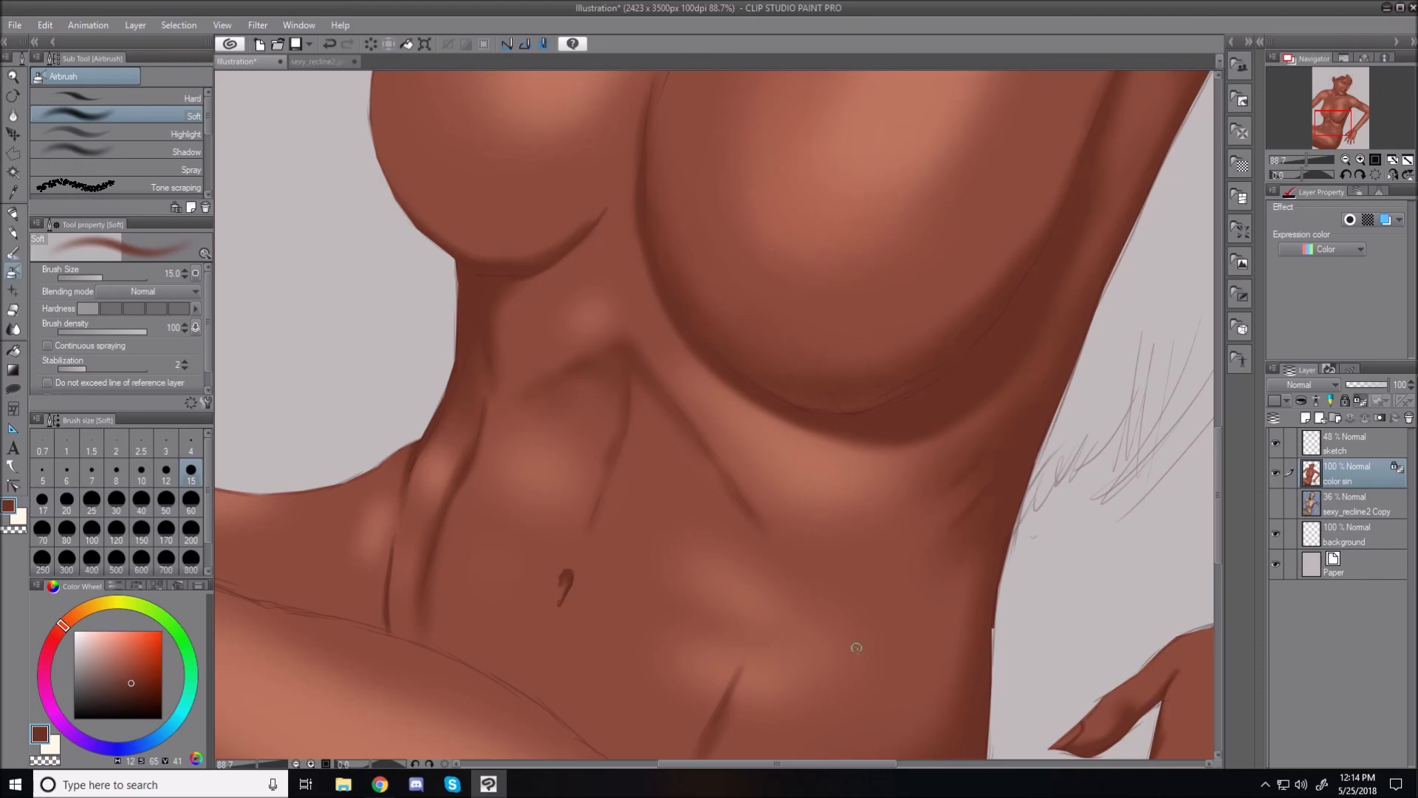
Step: Refine the navel's shadow with fine strokes at brush sizes 10 and 7
scroll(1213, 521, "down", 5)
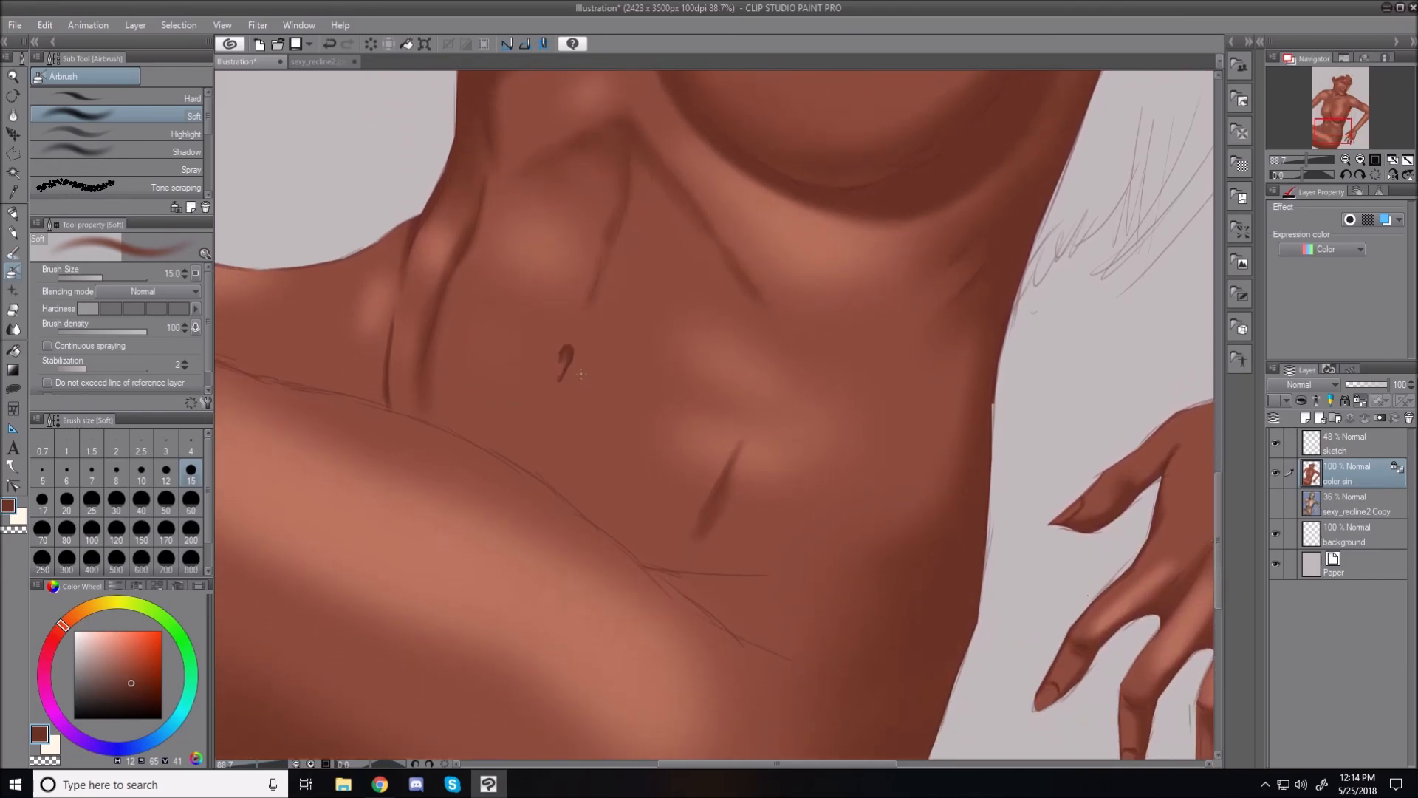
key("bracketleft")
key("bracketleft")
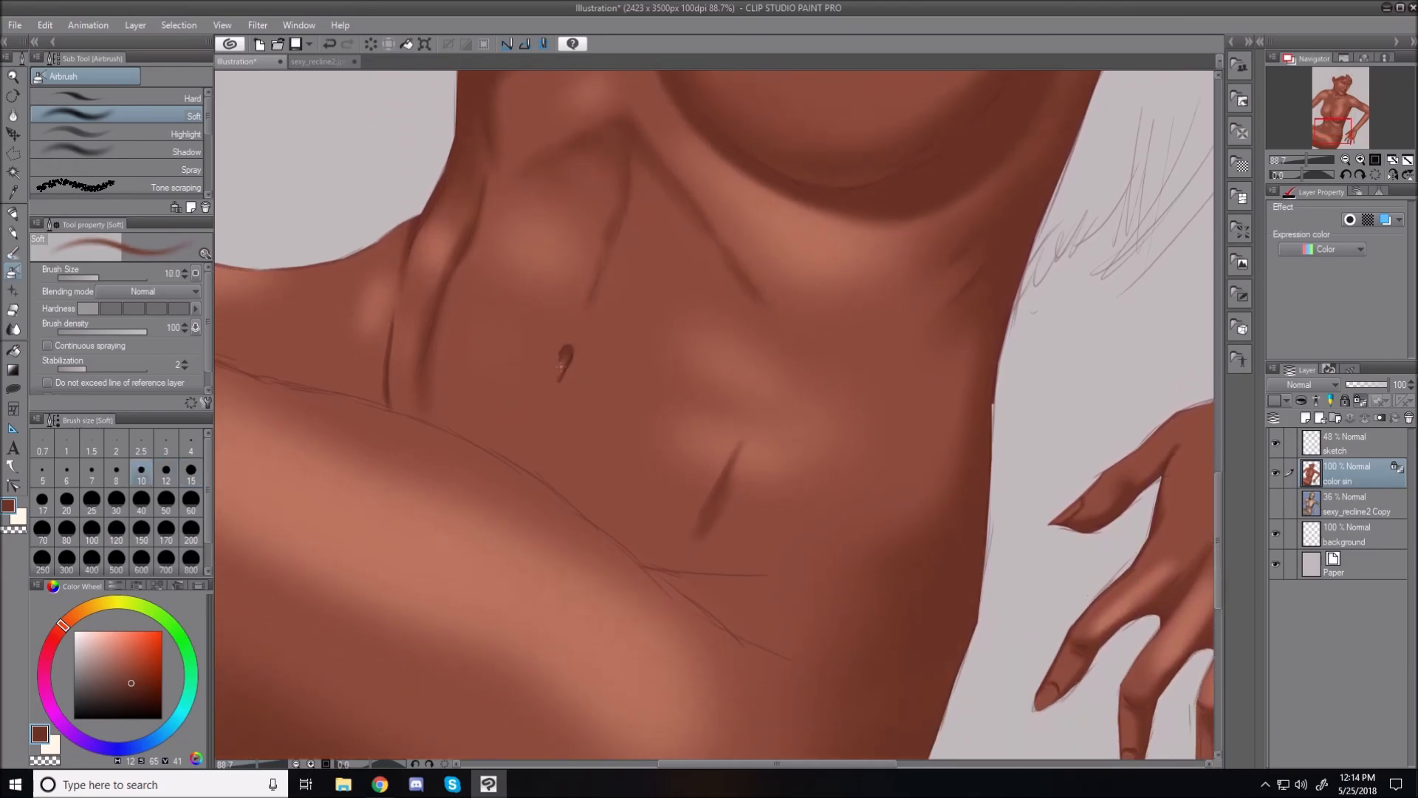
key("bracketleft")
key("bracketleft")
key("bracketleft")
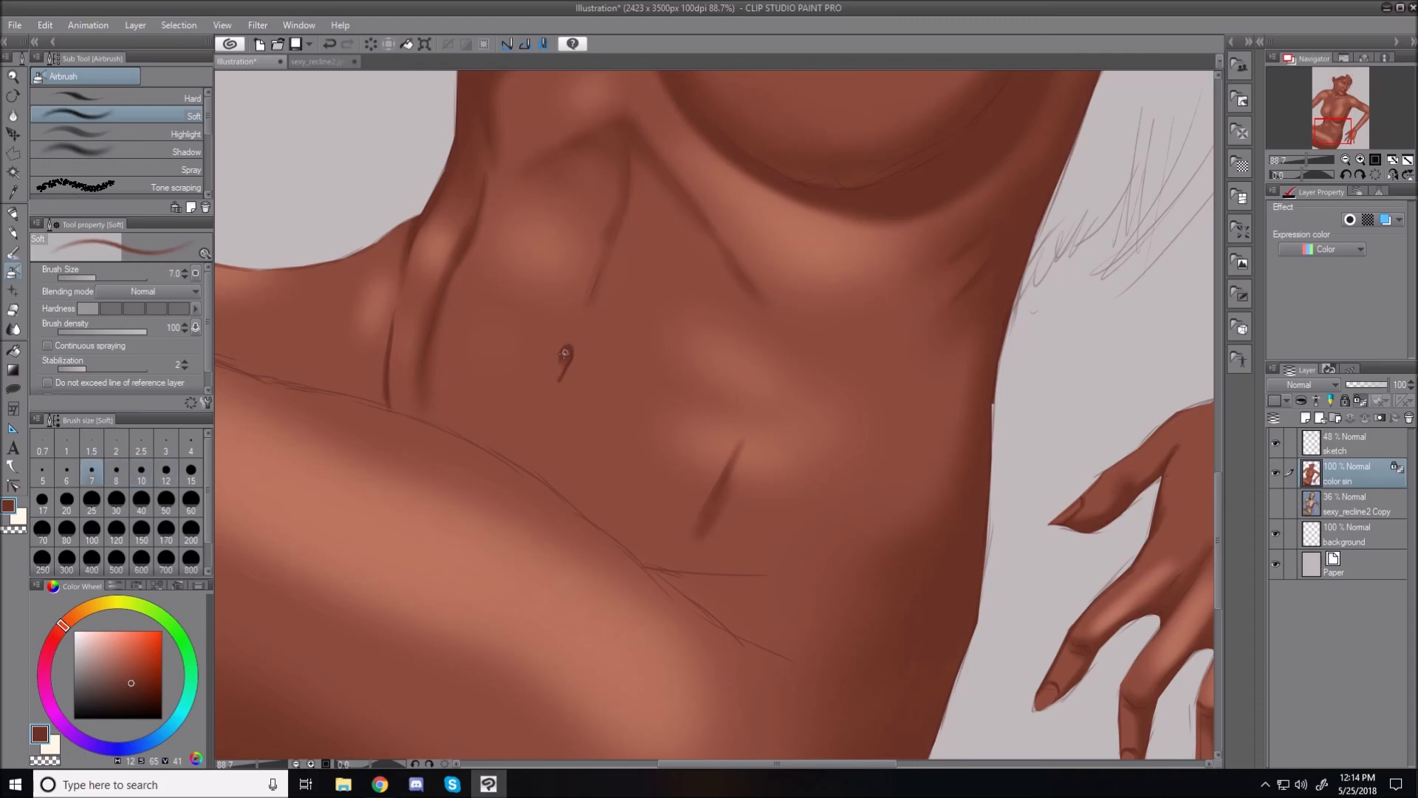
Step: Soften and deepen the midline shadow above the navel, using brush sizes 17, 60 and 70
key("bracketright")
key("bracketright")
key("bracketright")
key("bracketright")
key("bracketright")
key("bracketright")
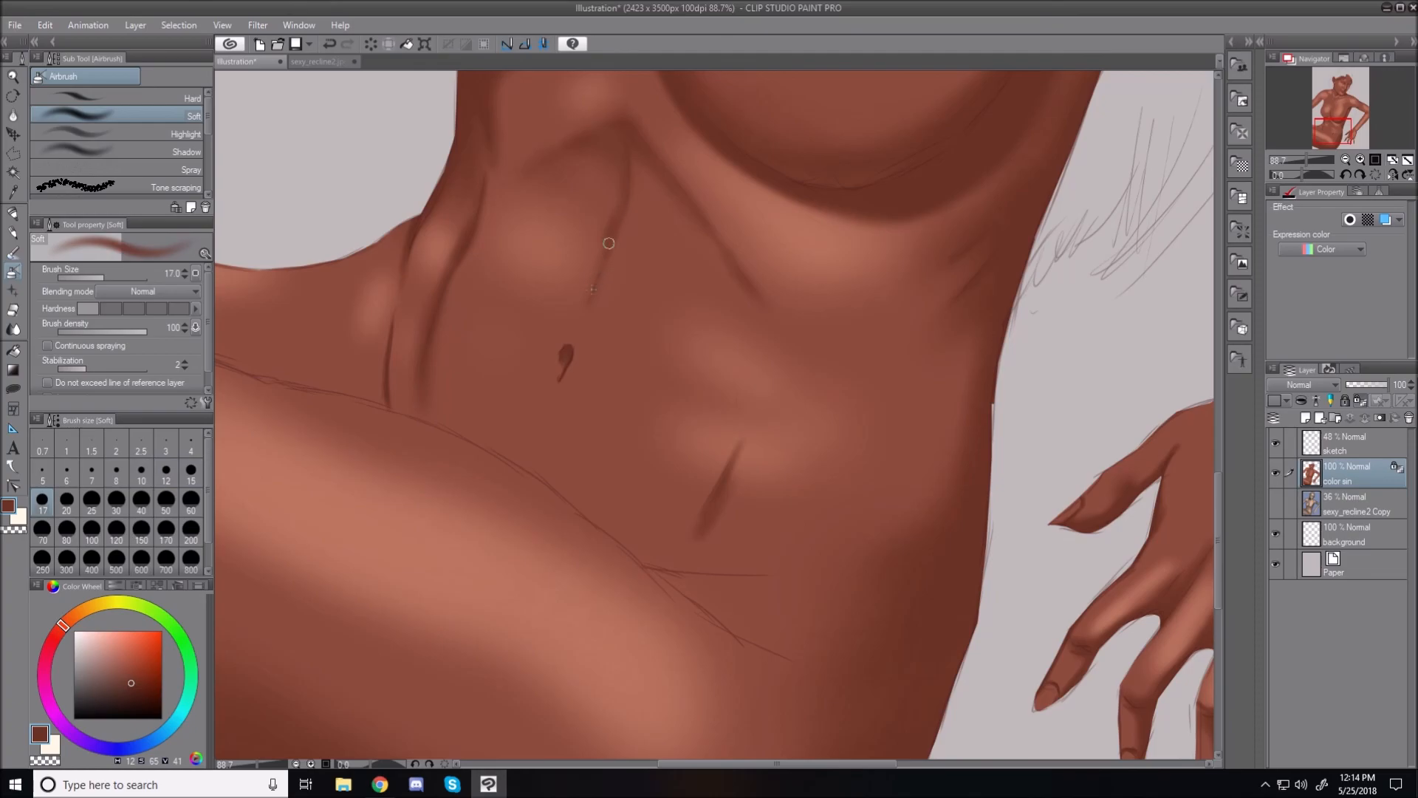
key("bracketright")
key("bracketright")
key("bracketright")
key("bracketright")
key("bracketright")
key("bracketright")
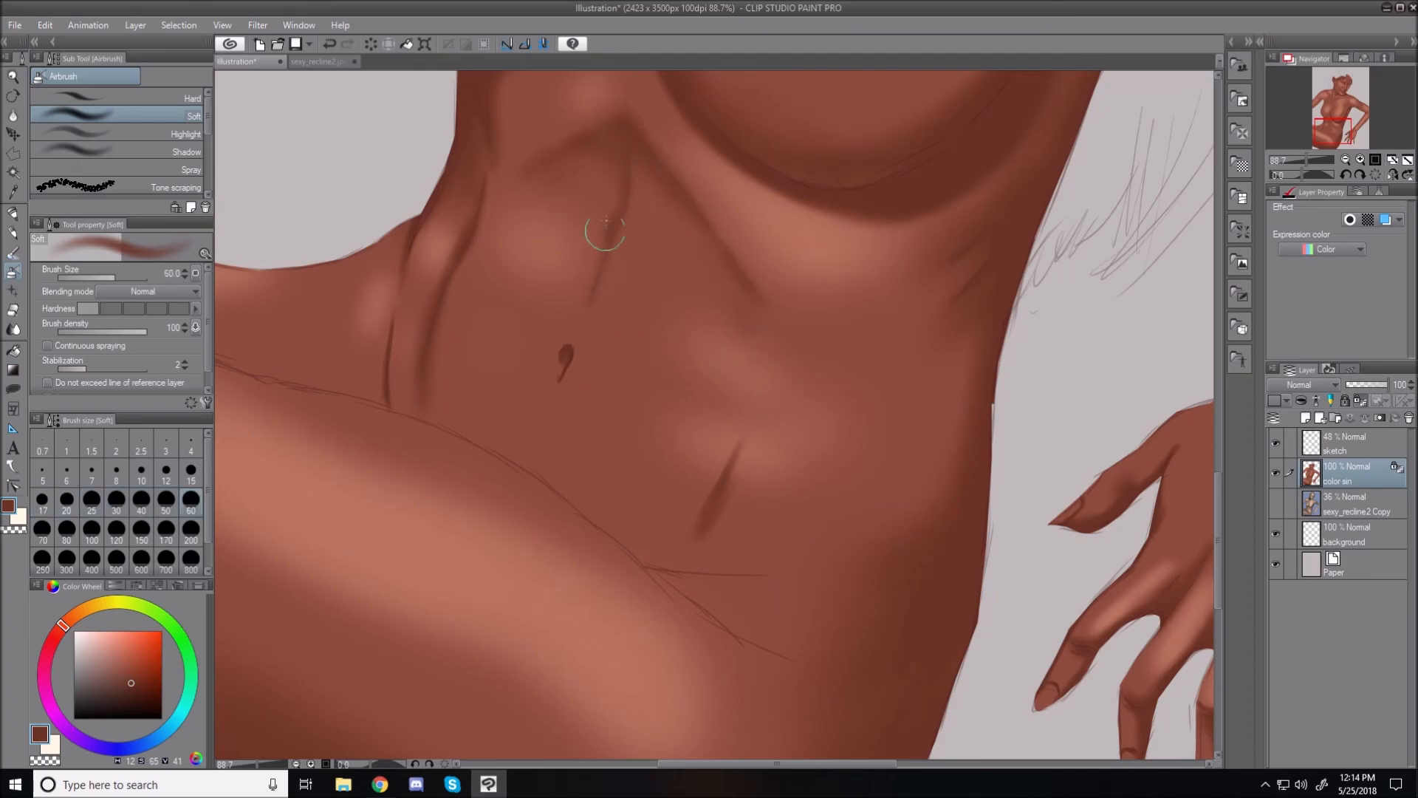
key("bracketright")
key("bracketright")
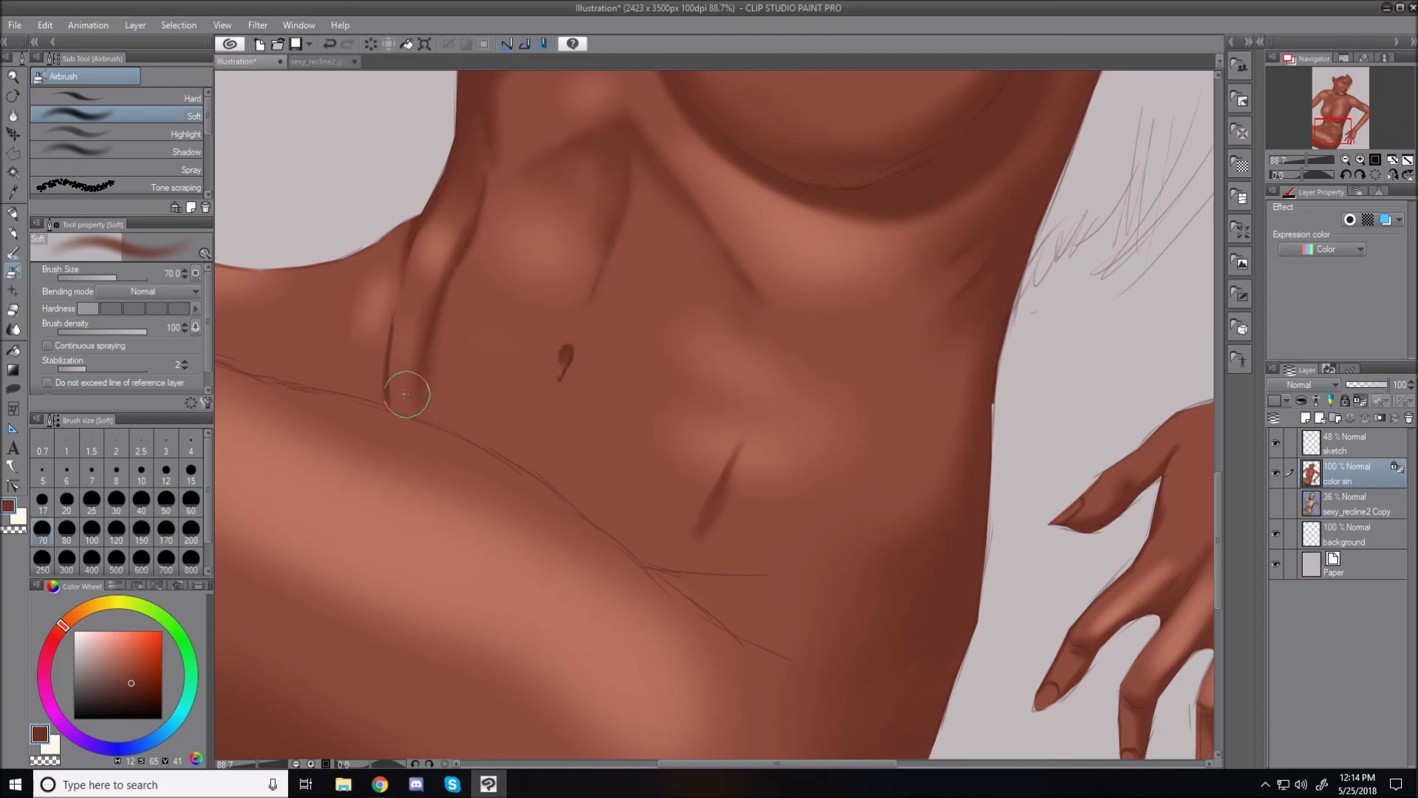
Step: Shade between the waist folds and along the lower abdomen above the thigh, using brush sizes 70 and 150
mouse_move(406, 401)
left_mouse_down()
mouse_move(406, 361)
mouse_move(412, 373)
mouse_move(435, 335)
mouse_move(470, 225)
left_mouse_up()
left_click_drag(414, 401, 489, 441)
left_click_drag(410, 354, 485, 440)
mouse_move(421, 325)
left_mouse_down()
mouse_move(453, 394)
mouse_move(558, 462)
left_mouse_up()
left_click_drag(495, 421, 611, 509)
key("bracketright")
key("bracketright")
key("bracketright")
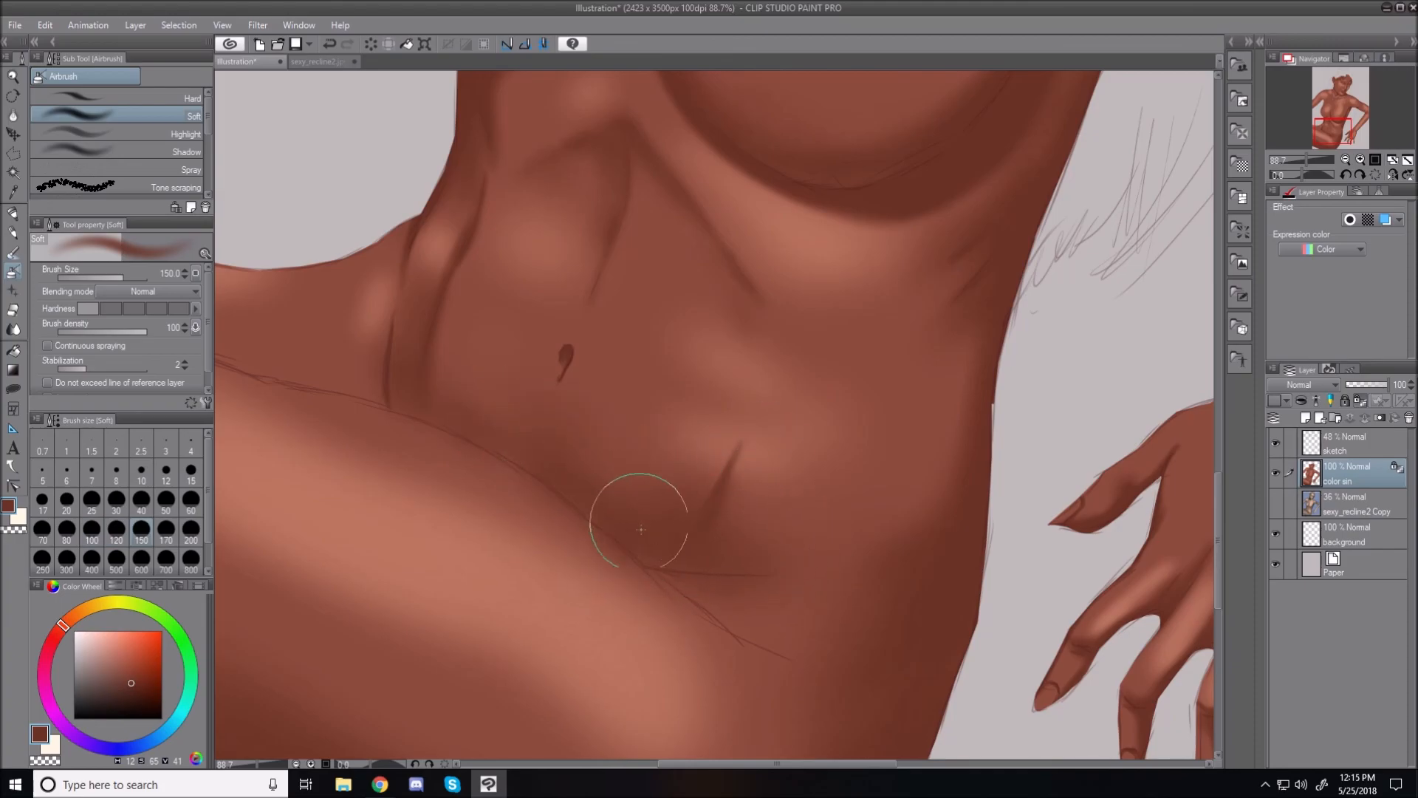
Step: Darken the contour where the raised thigh meets the far hip, from the canvas edge to the waist folds, at brush size 20
key("bracketleft")
key("bracketleft")
key("bracketleft")
key("bracketleft")
left_click_drag(743, 764, 696, 765)
key("bracketleft")
key("bracketleft")
key("bracketleft")
key("bracketleft")
key("bracketleft")
key("bracketleft")
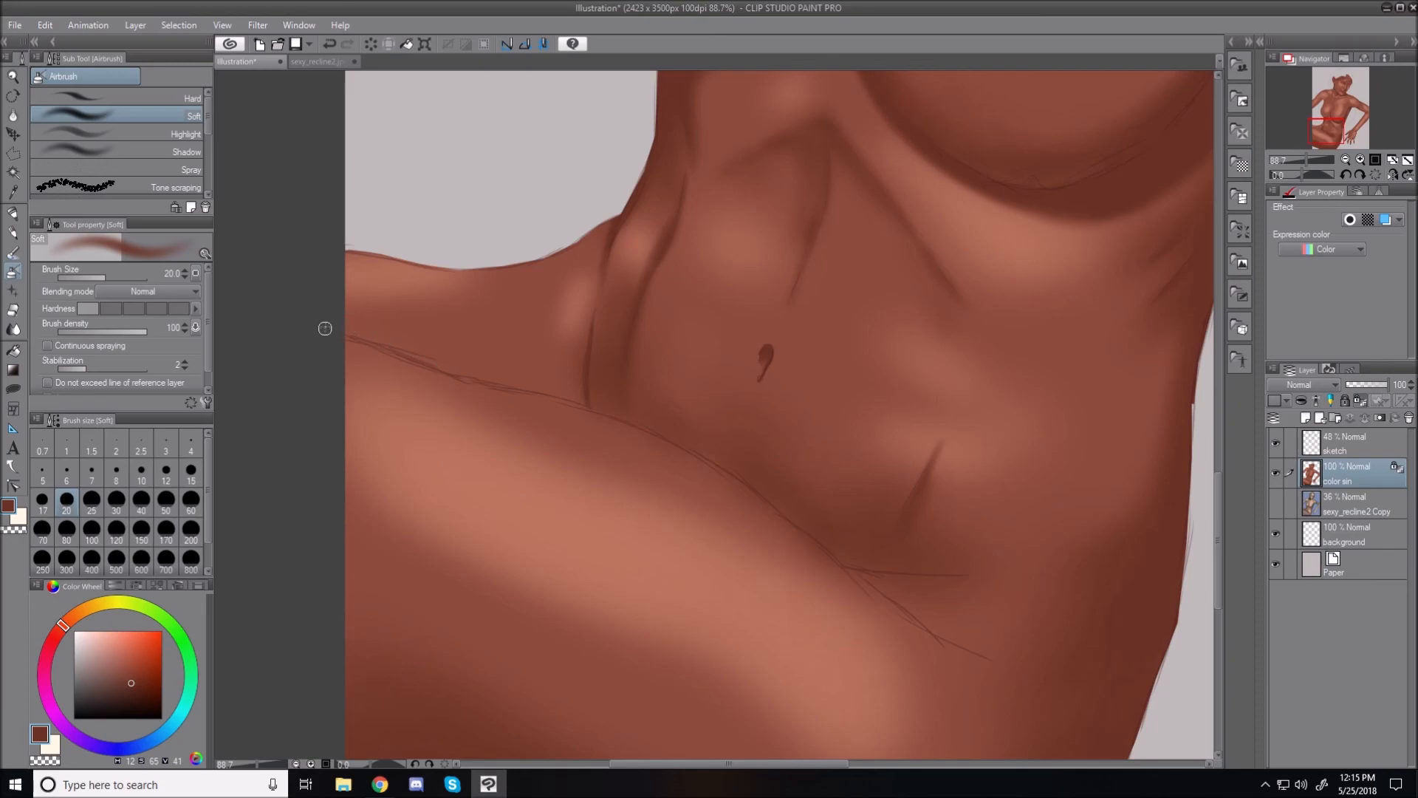
mouse_move(326, 321)
left_mouse_down()
mouse_move(524, 386)
mouse_move(414, 365)
mouse_move(624, 418)
left_mouse_up()
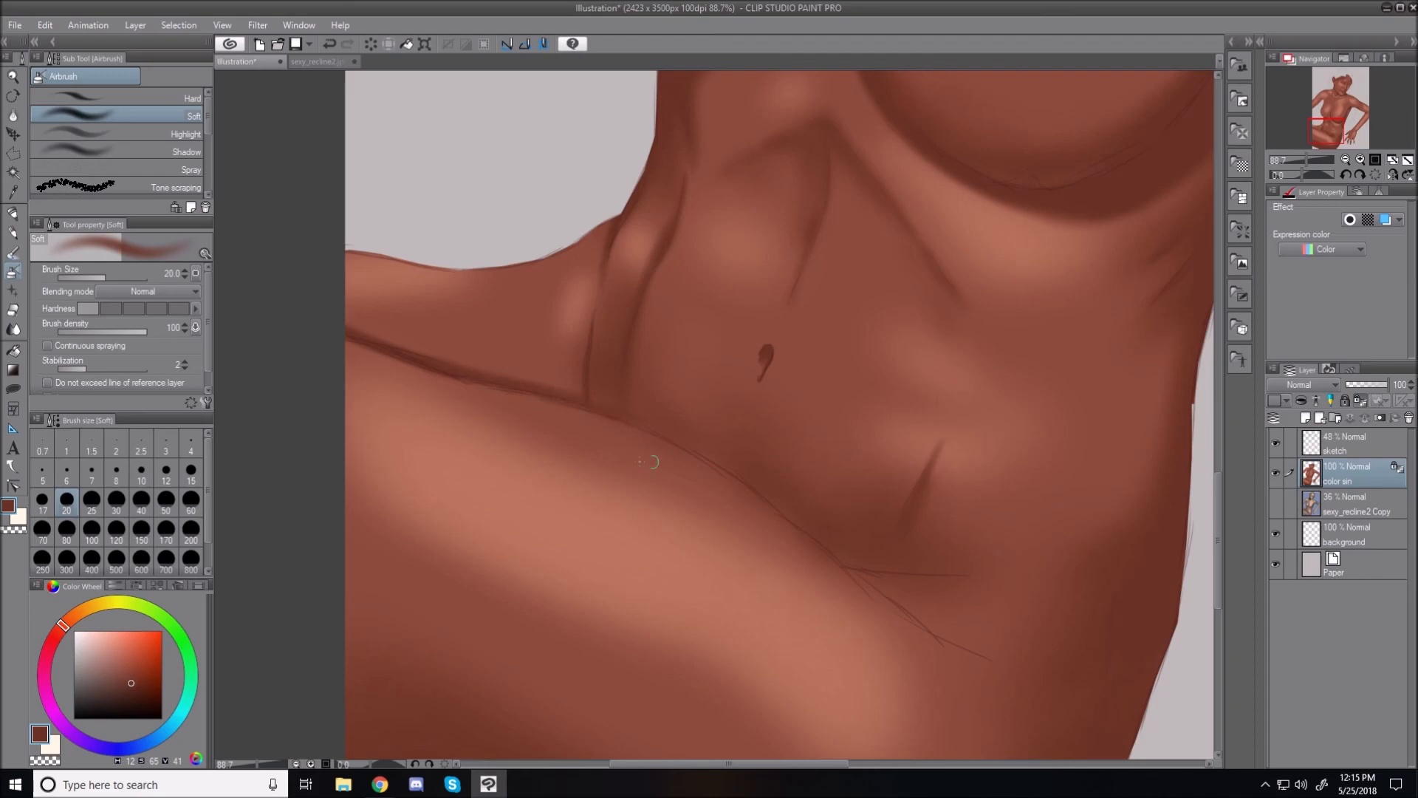
Step: Make a polyline selection of the hip and lower abdomen, following the thigh's upper contour
left_click(14, 155)
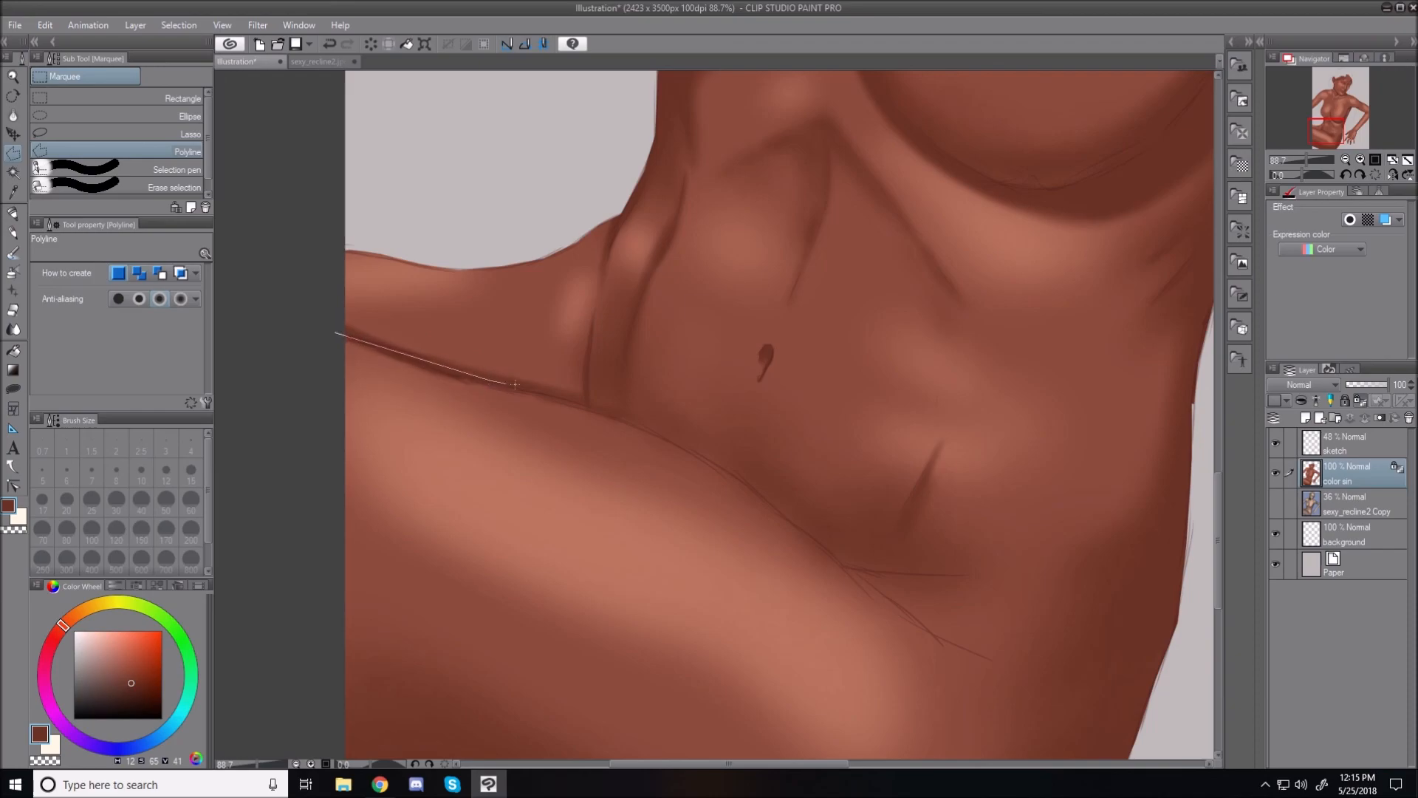
left_click(581, 402)
left_click(848, 568)
left_click(974, 559)
left_click(885, 512)
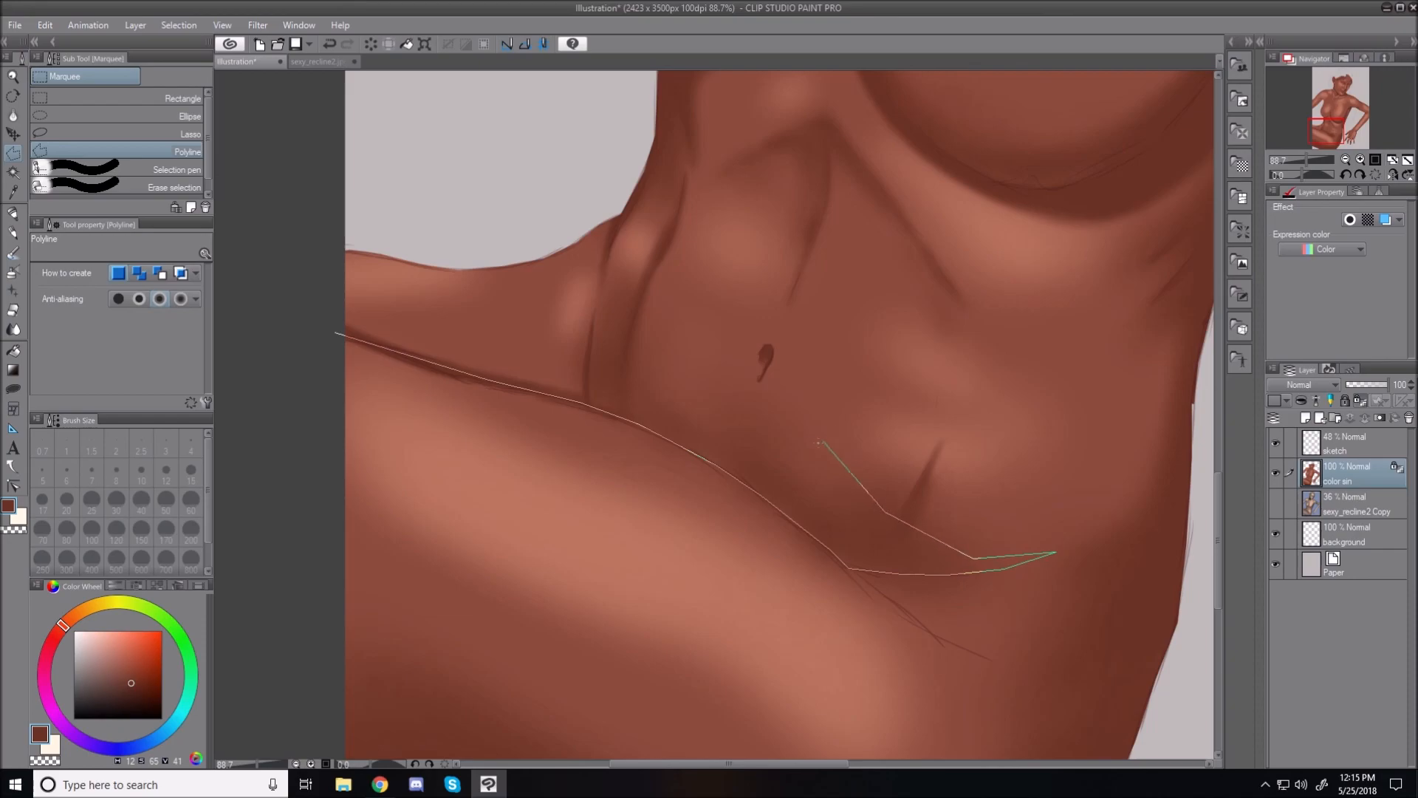
left_click(715, 359)
left_click(630, 299)
double_click(331, 319)
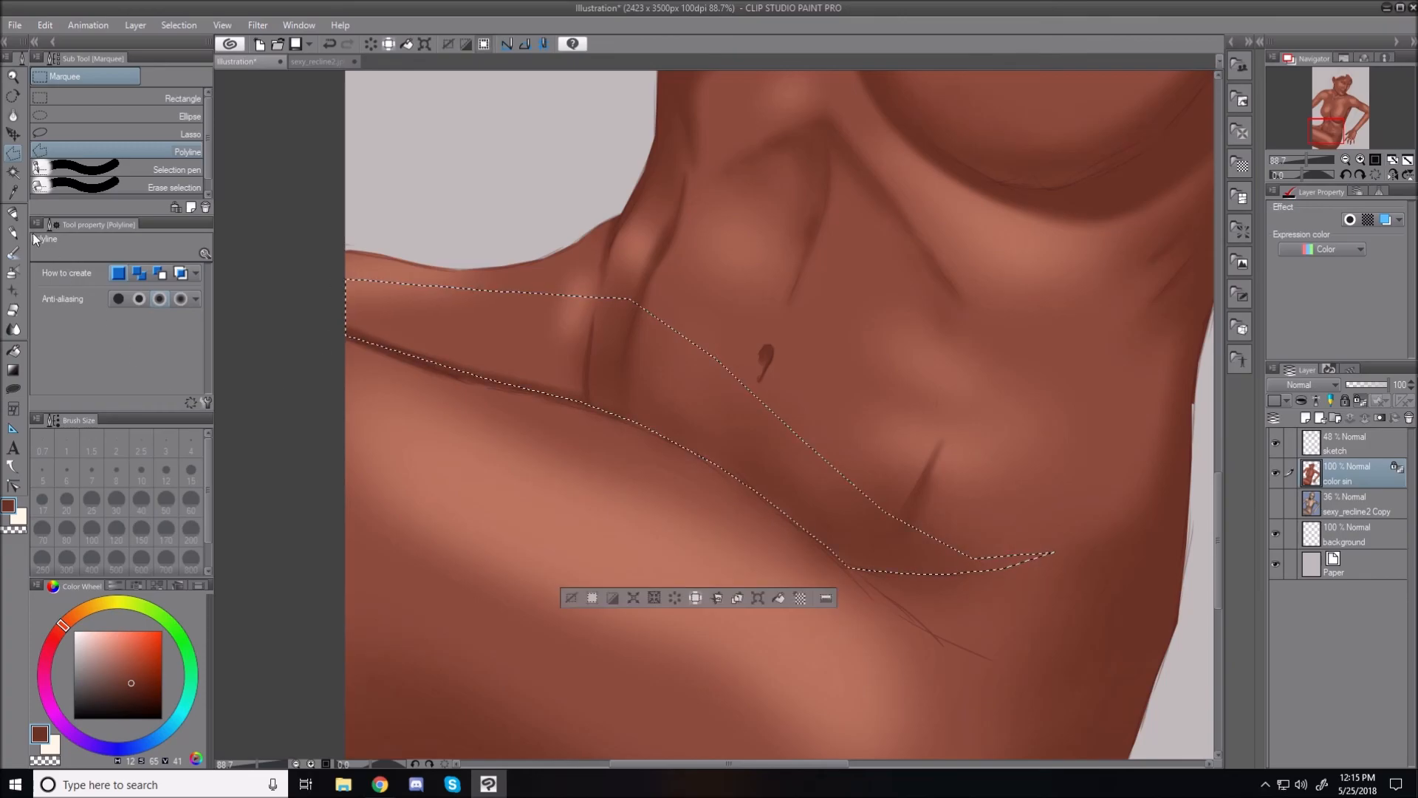
Step: Airbrush a soft shadow inside the selection along the thigh edge up to the waist folds, at brush sizes 60 and 70
left_click(13, 271)
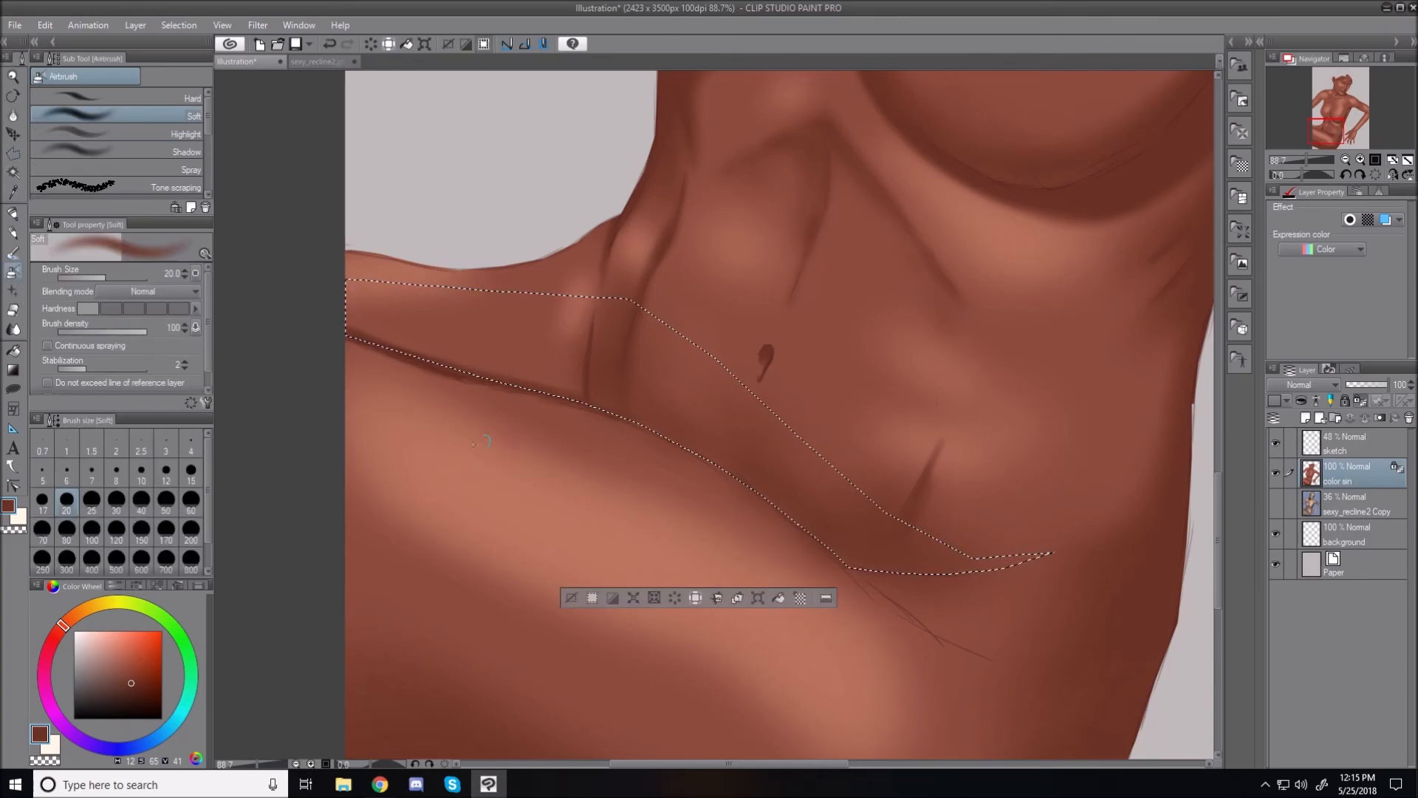
key("bracketright")
key("bracketright")
key("bracketright")
key("bracketright")
key("bracketright")
key("bracketright")
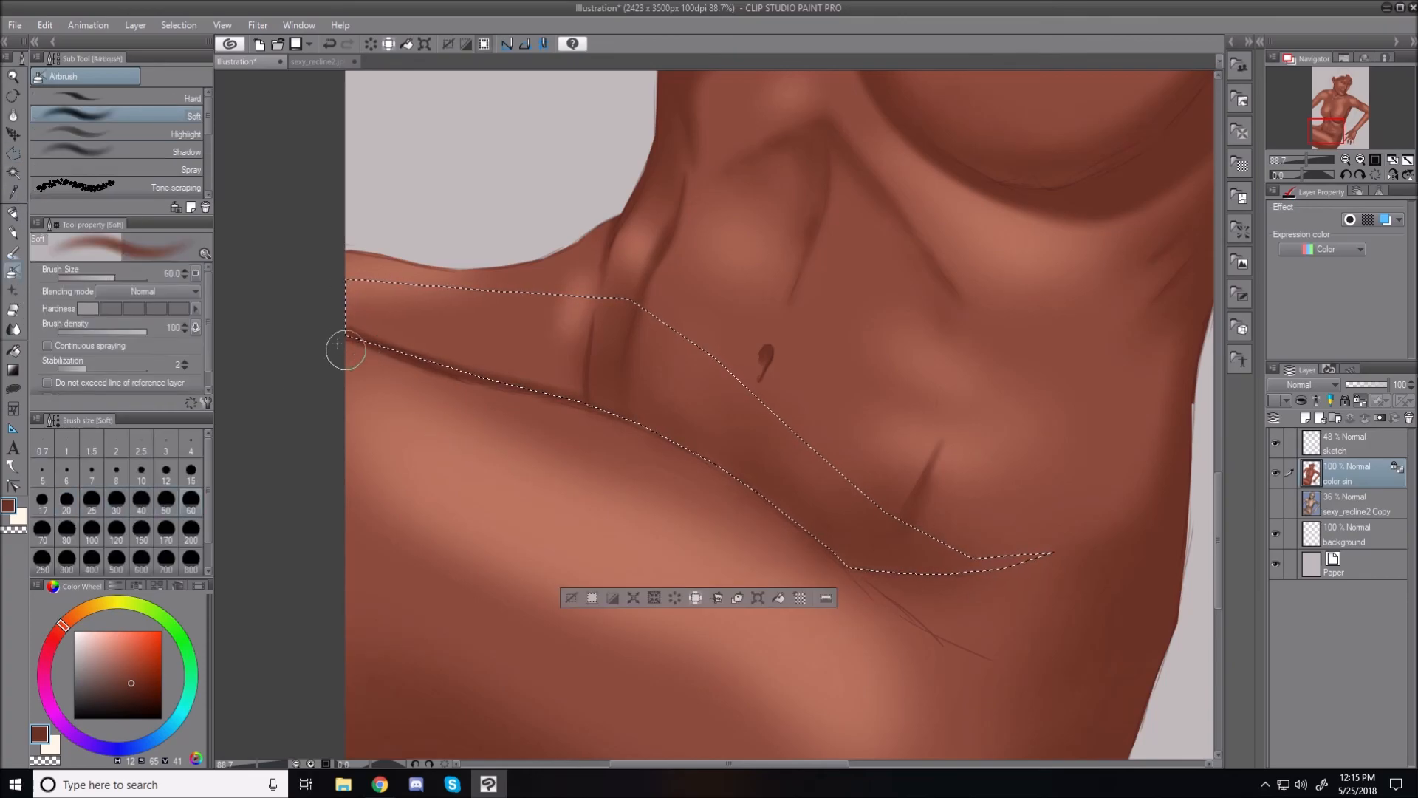
mouse_move(332, 334)
left_mouse_down()
mouse_move(552, 404)
mouse_move(417, 367)
mouse_move(457, 382)
mouse_move(561, 388)
left_mouse_up()
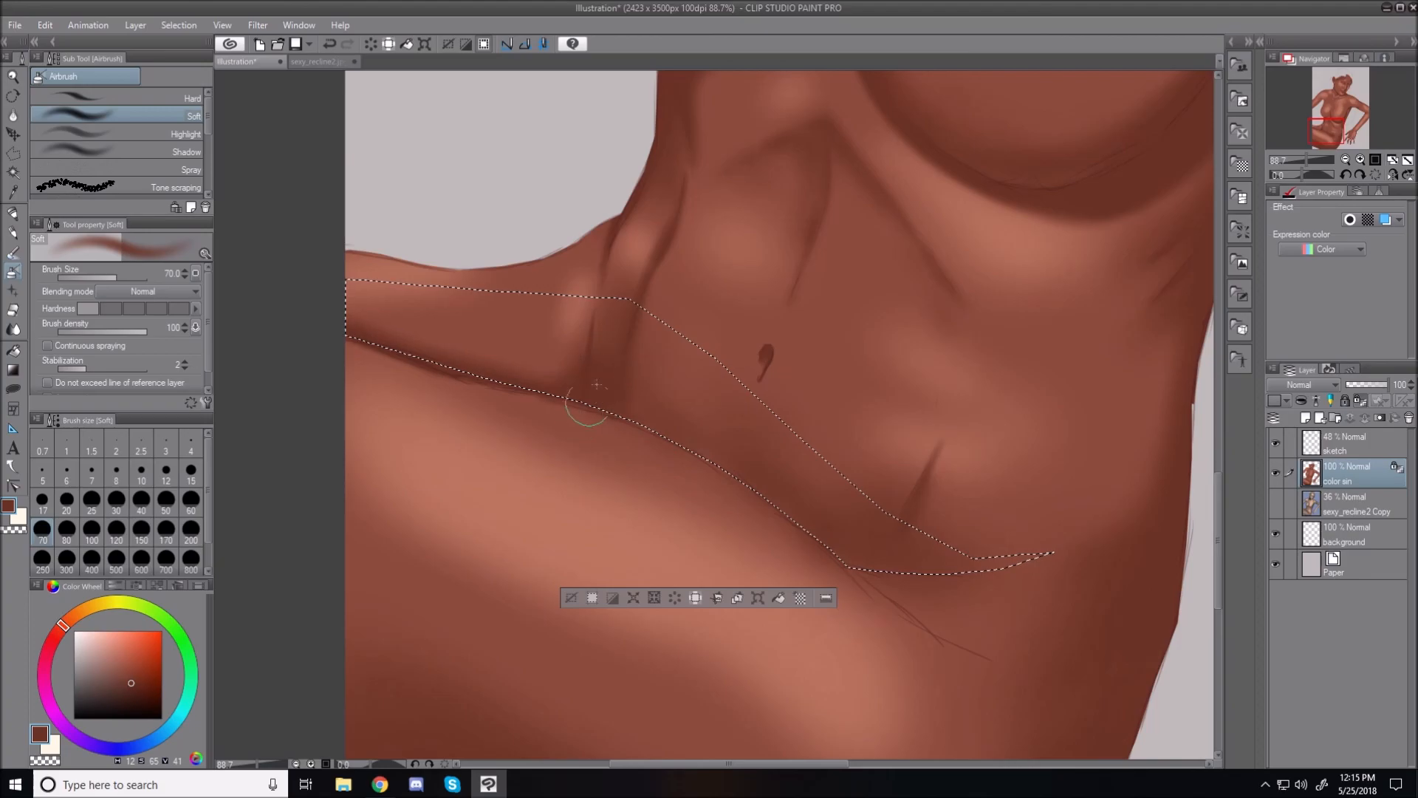
Step: Deepen the lower ends of the waist folds inside the selection at brush size 30
key("bracketleft")
key("bracketleft")
key("bracketleft")
key("bracketleft")
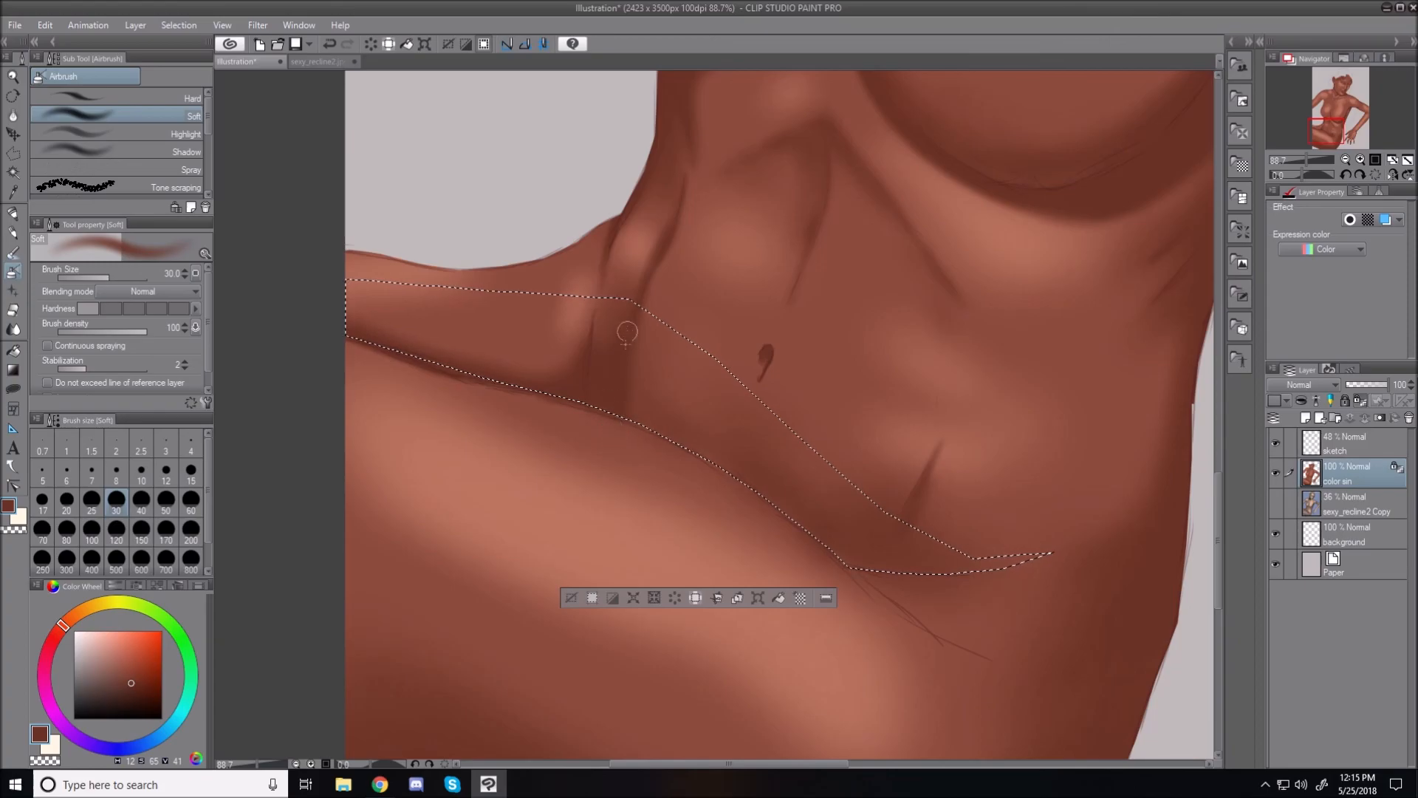
Step: Shade the lower abdomen along the thigh contour inside the selection, using brush sizes 60 and 30
key("bracketright")
key("bracketright")
key("bracketright")
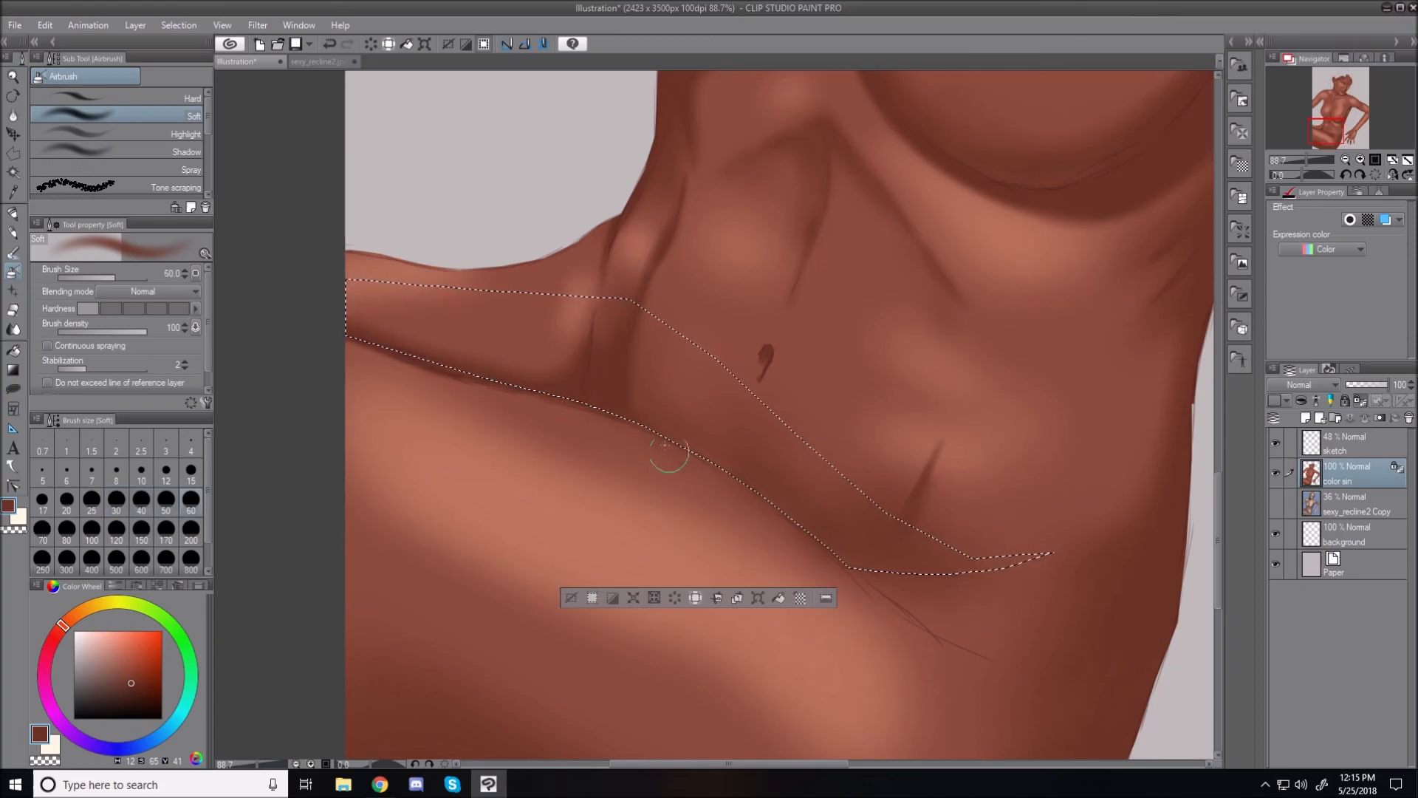
key("bracketleft")
key("bracketleft")
key("bracketleft")
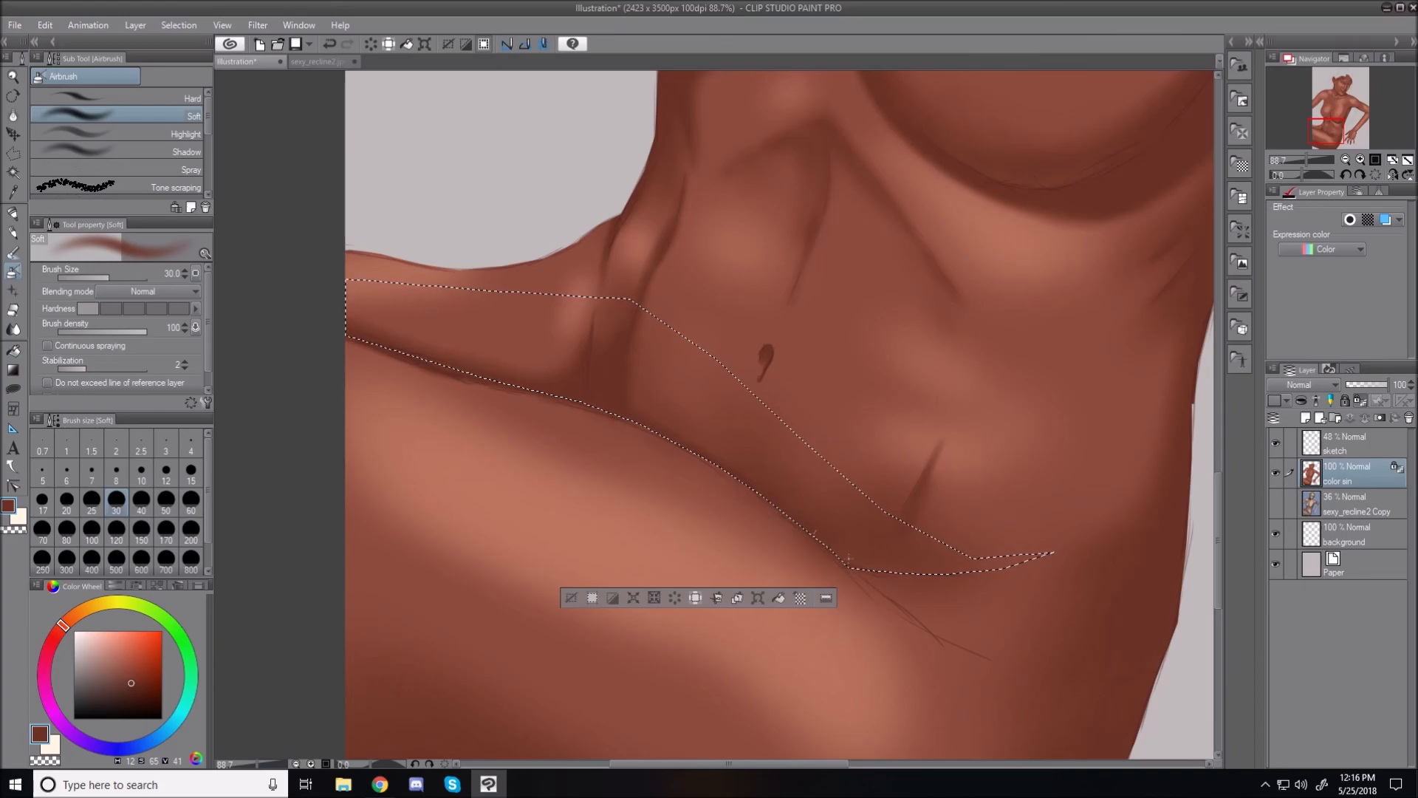
Step: Darken the crease at the selection's lower corner where the abdomen meets the thigh, using brush sizes 17 and 12
key("bracketleft")
key("bracketleft")
key("bracketleft")
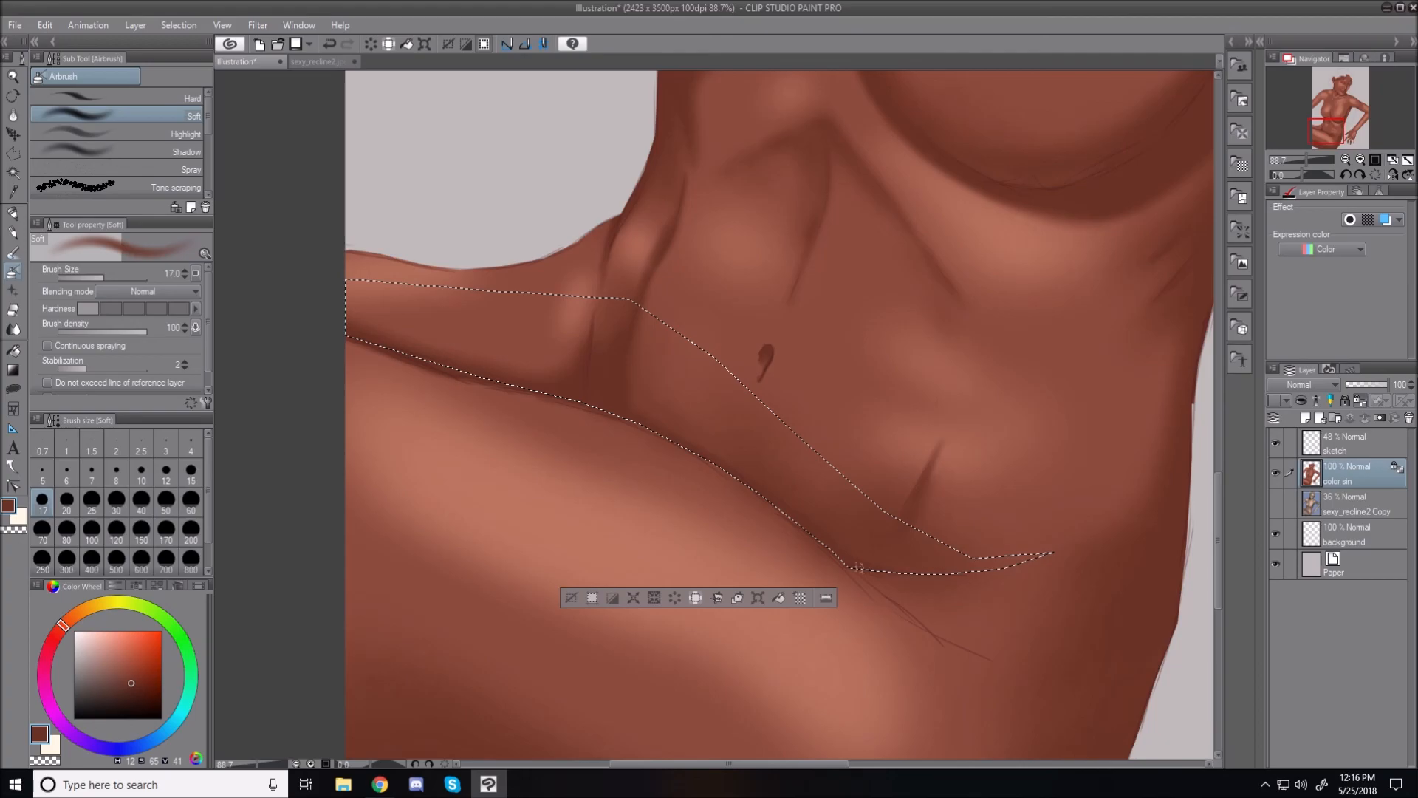
key("bracketleft")
key("bracketleft")
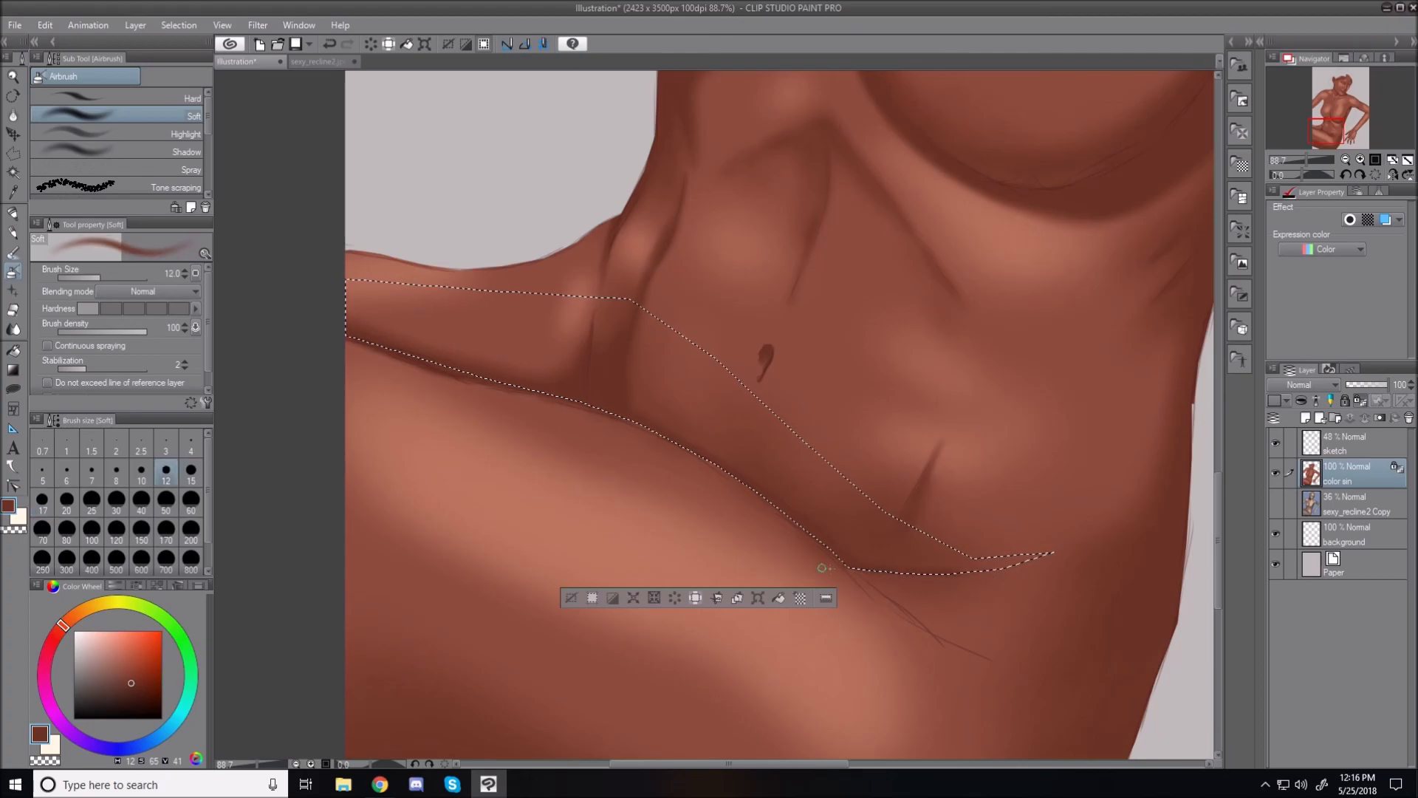
Step: Clear the selection and darken the sketched crease between the lower abdomen and thigh, reducing the airbrush from size 20 to 15 and 12
left_click(571, 598)
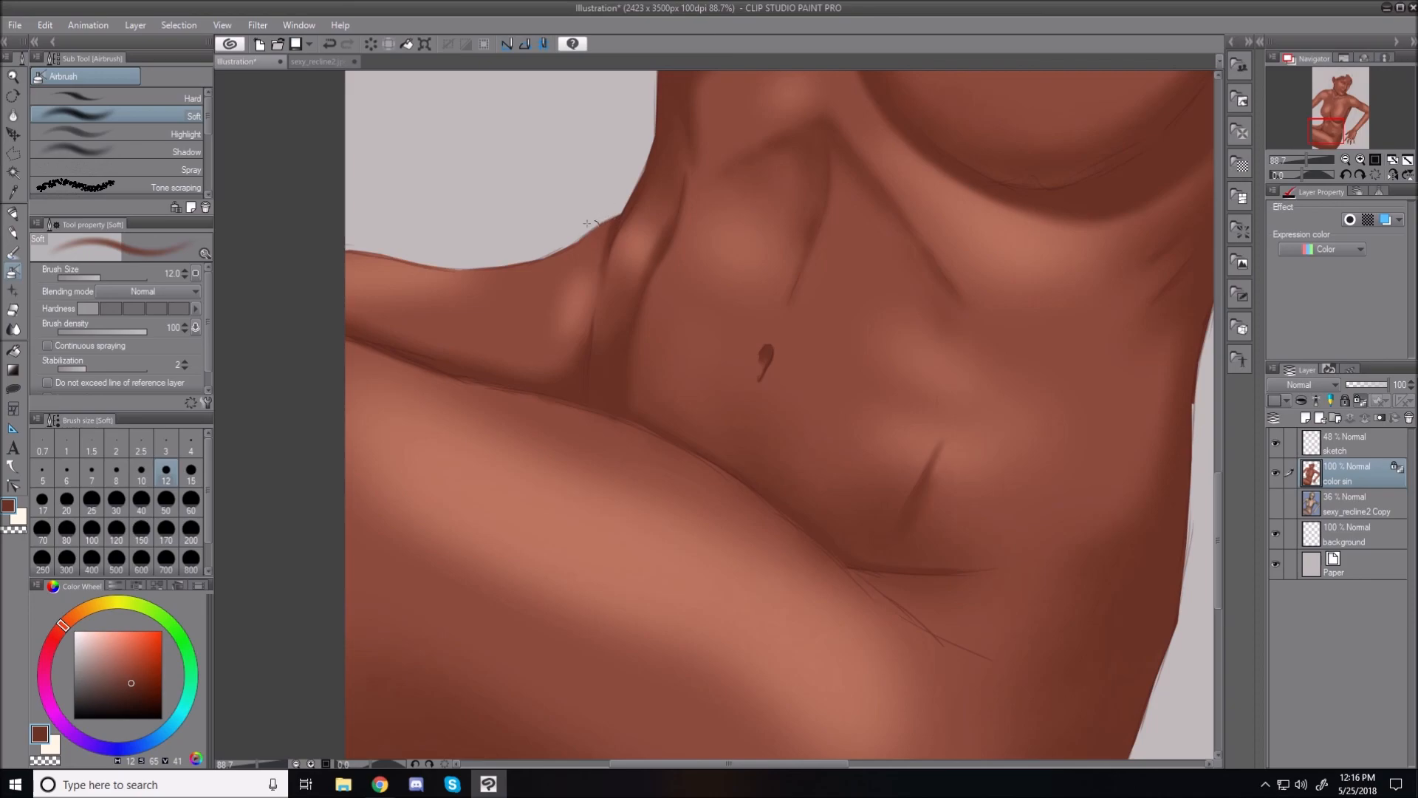
key("bracketright")
key("bracketright")
key("bracketright")
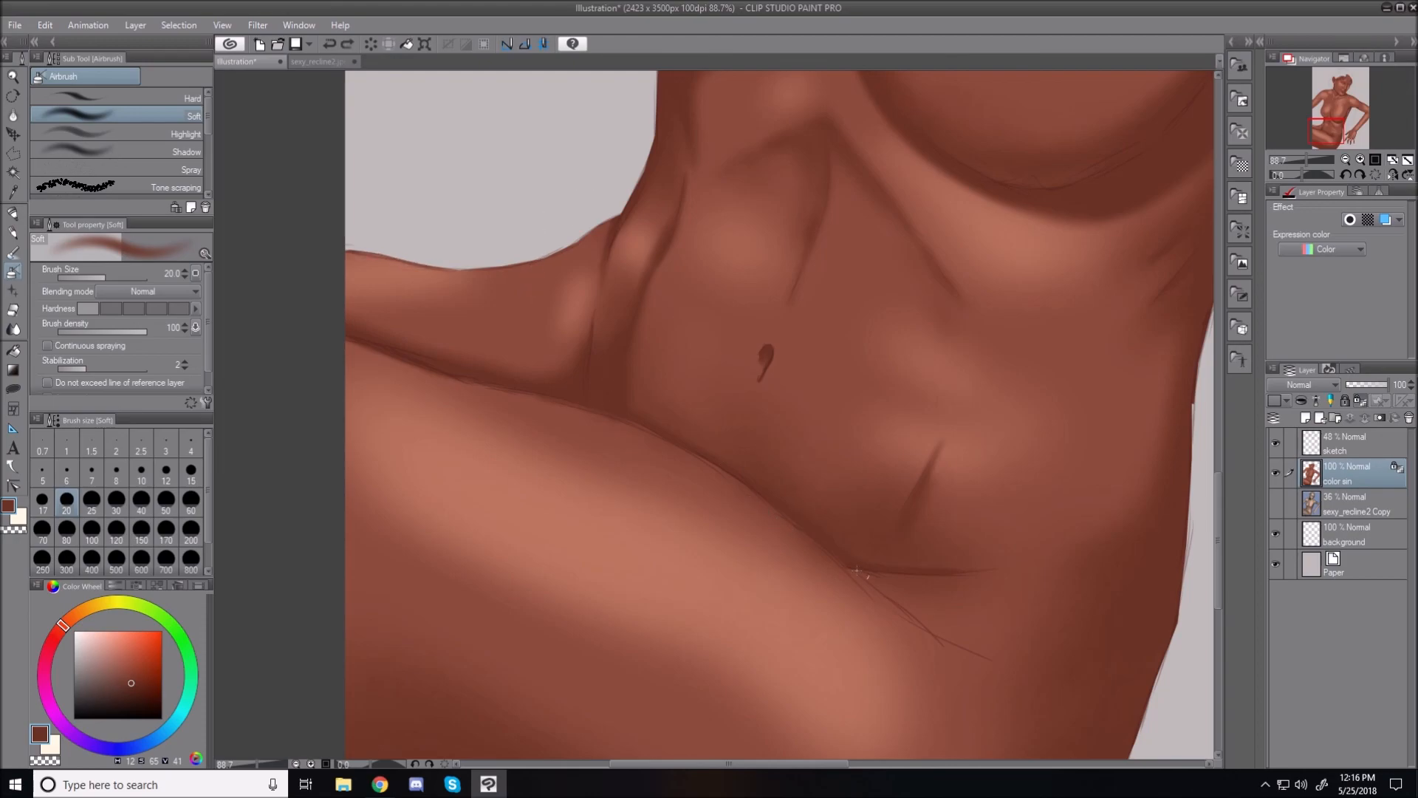
key("bracketleft")
key("bracketleft")
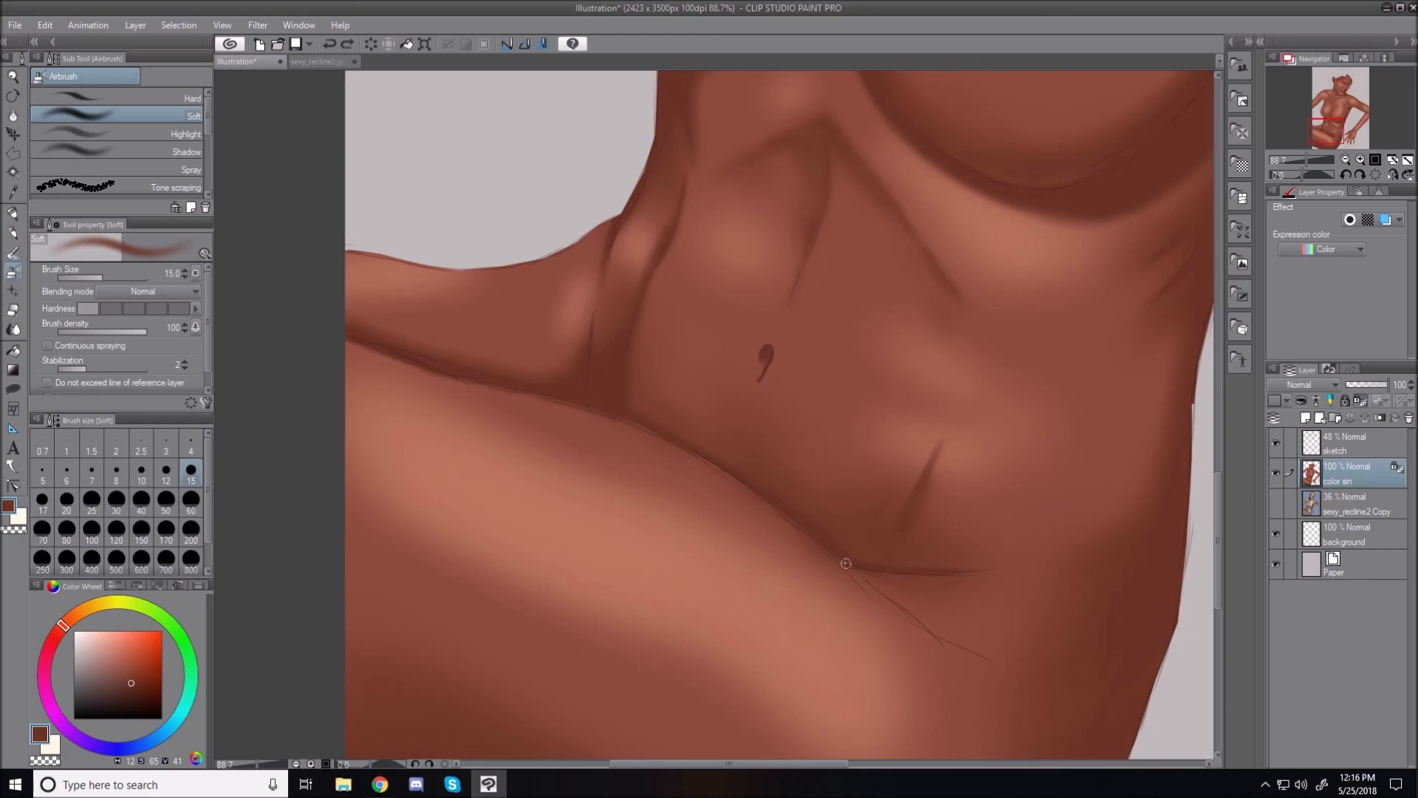
key("bracketleft")
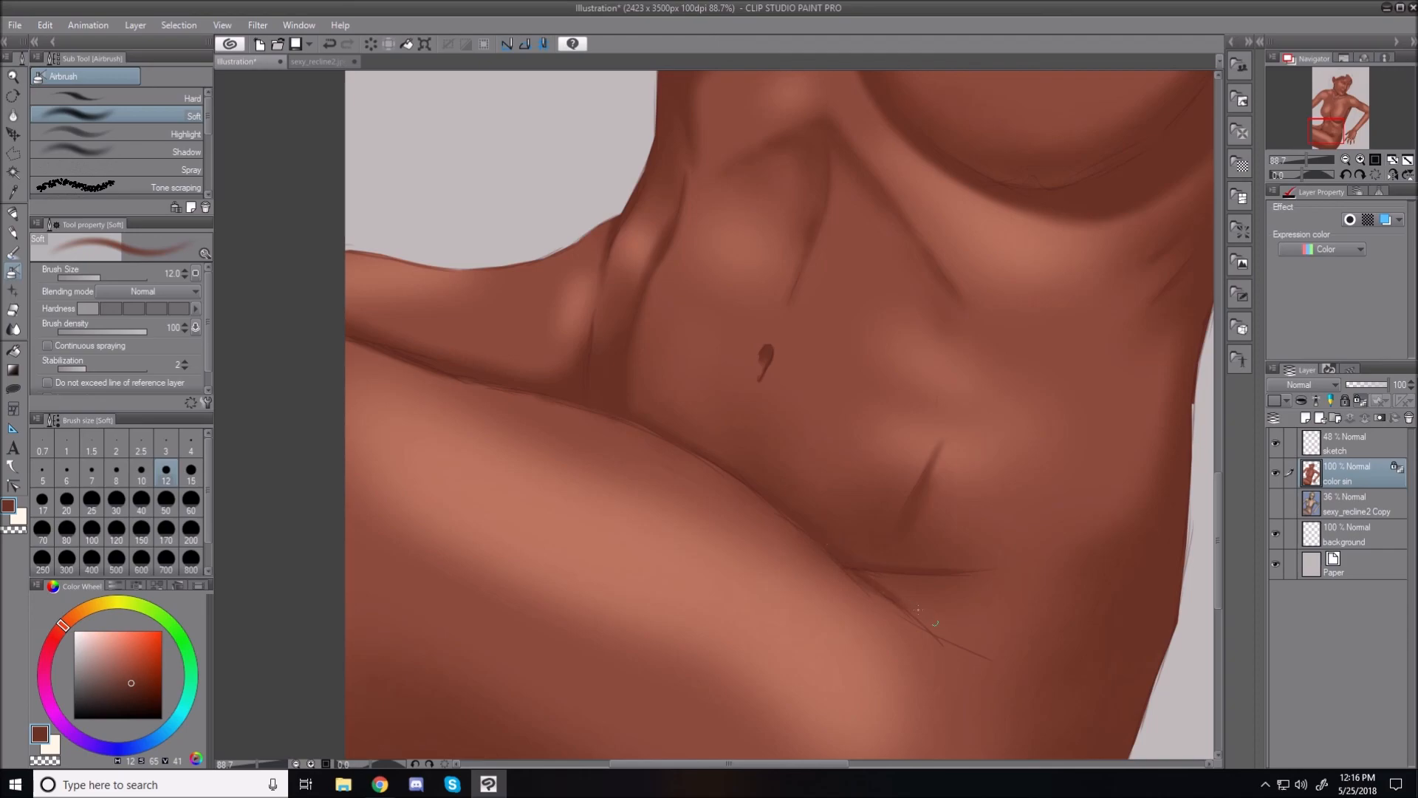
Step: Extend and soften the hip crease to the end of its sketch line, using brush sizes 17 and 30
key("bracketright")
key("bracketright")
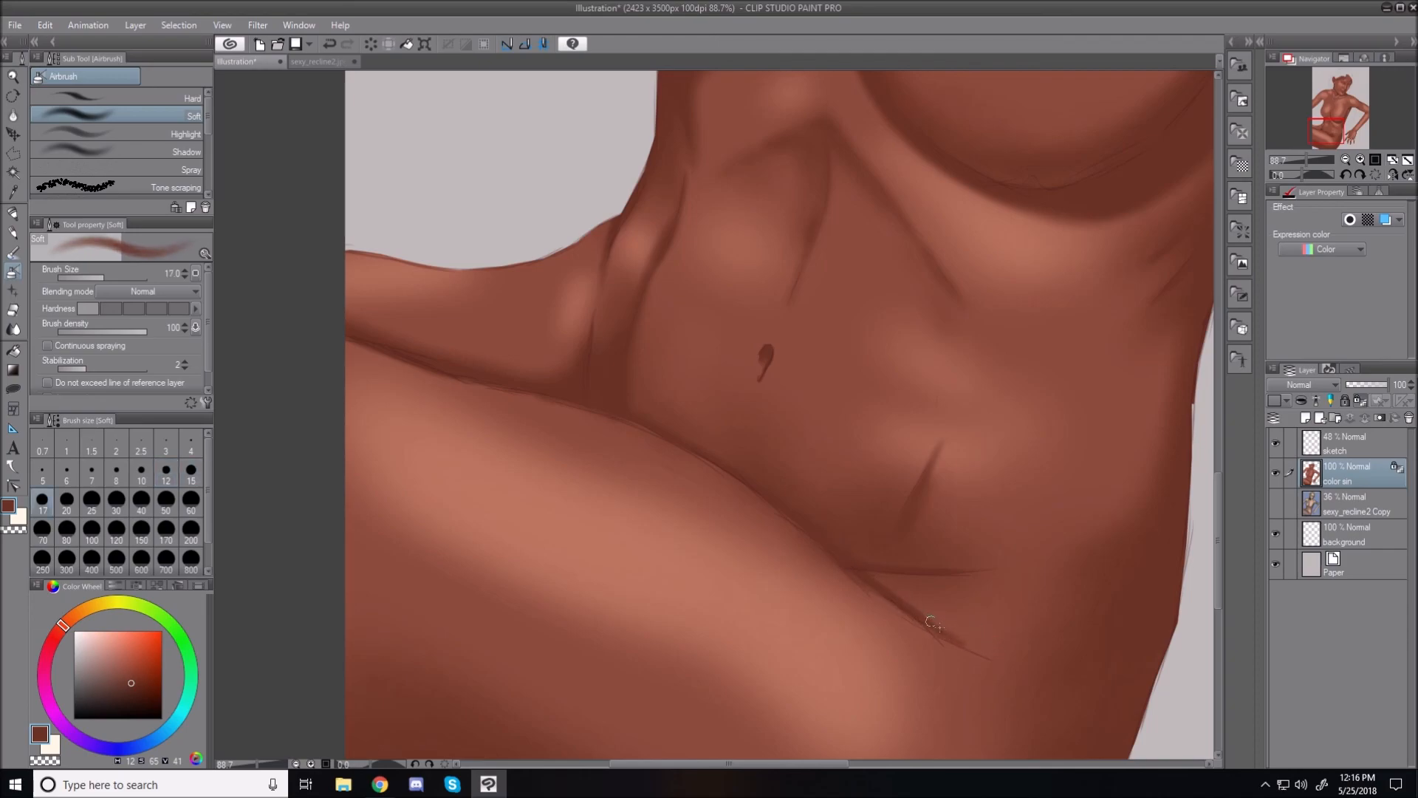
key("bracketright")
key("bracketright")
key("bracketright")
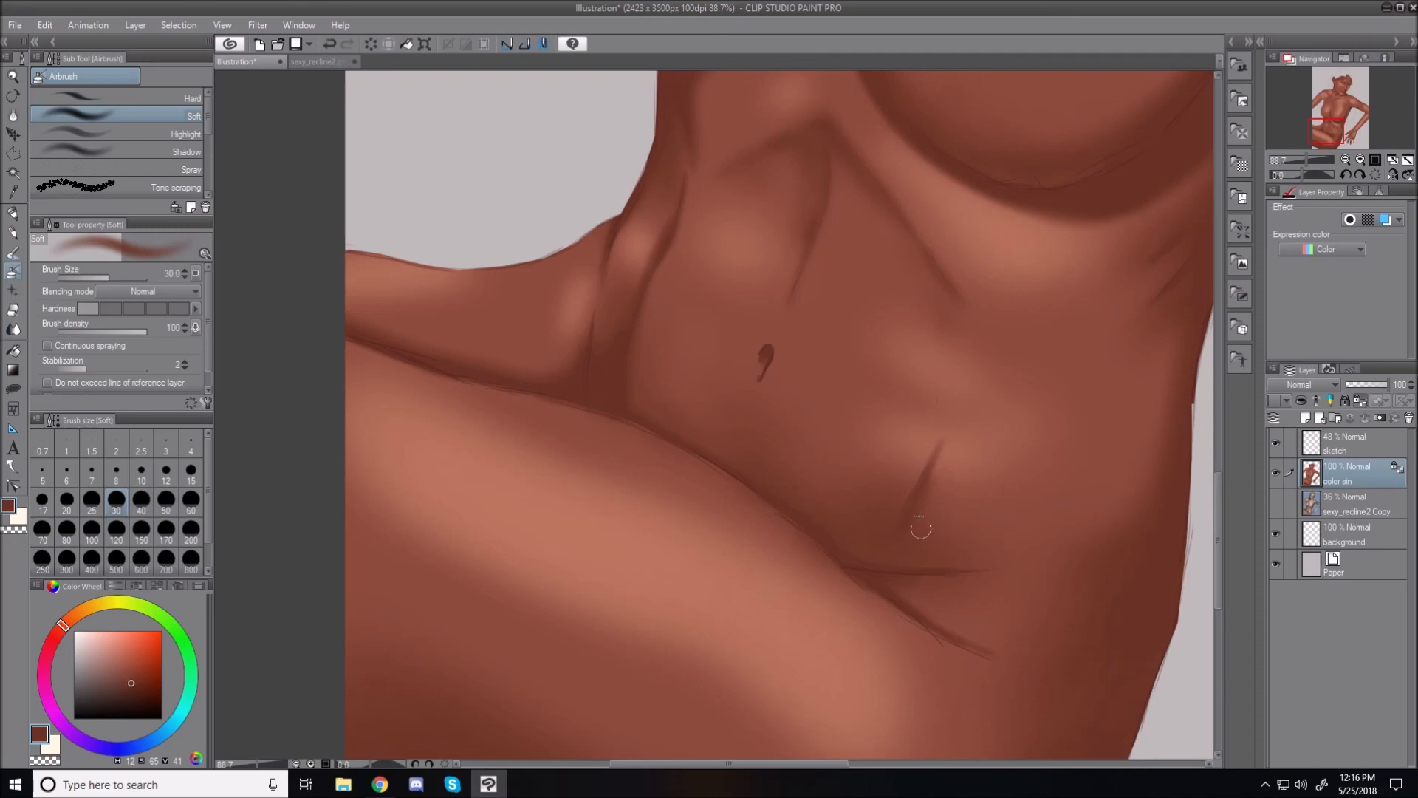
Step: Sample nearby skin tones and blend the skin around the hip crease at brush size 30
left_click(974, 631, "alt")
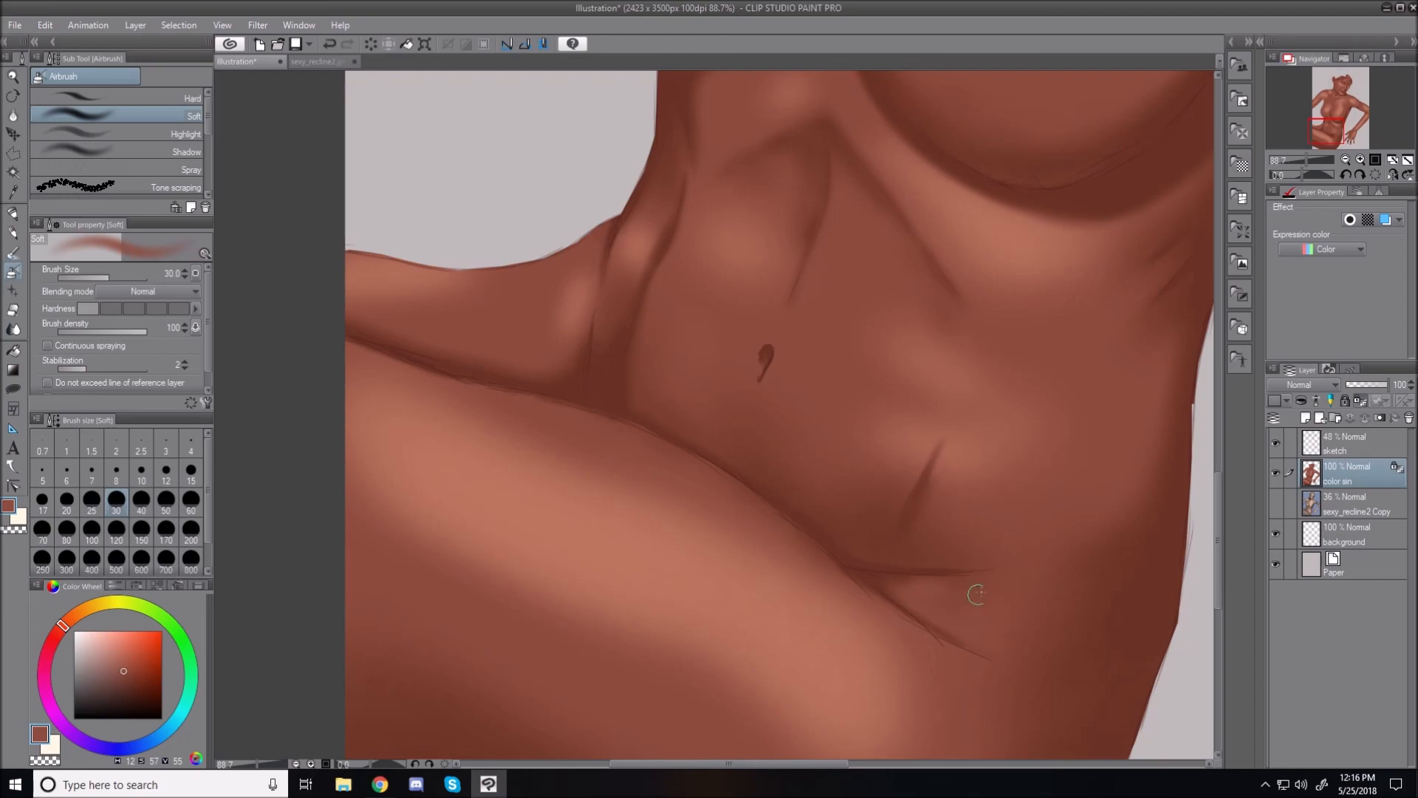
left_click(994, 619, "alt")
left_click_drag(979, 647, 922, 636)
left_click(857, 602, "alt")
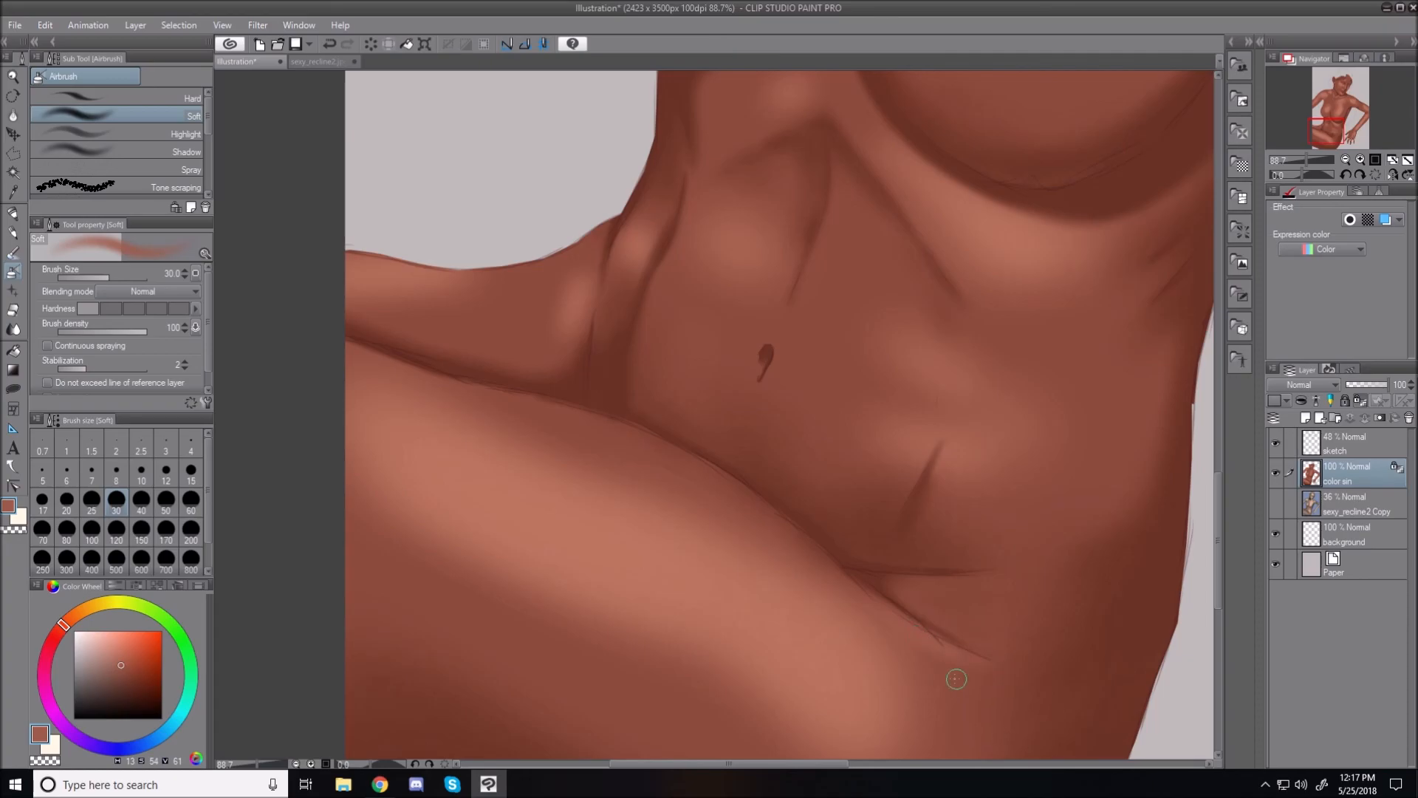
Step: Sample a dark skin tone from the neck and shade the underside of the bent upper arm, using brush sizes 30 and 70
key("ctrl+0")
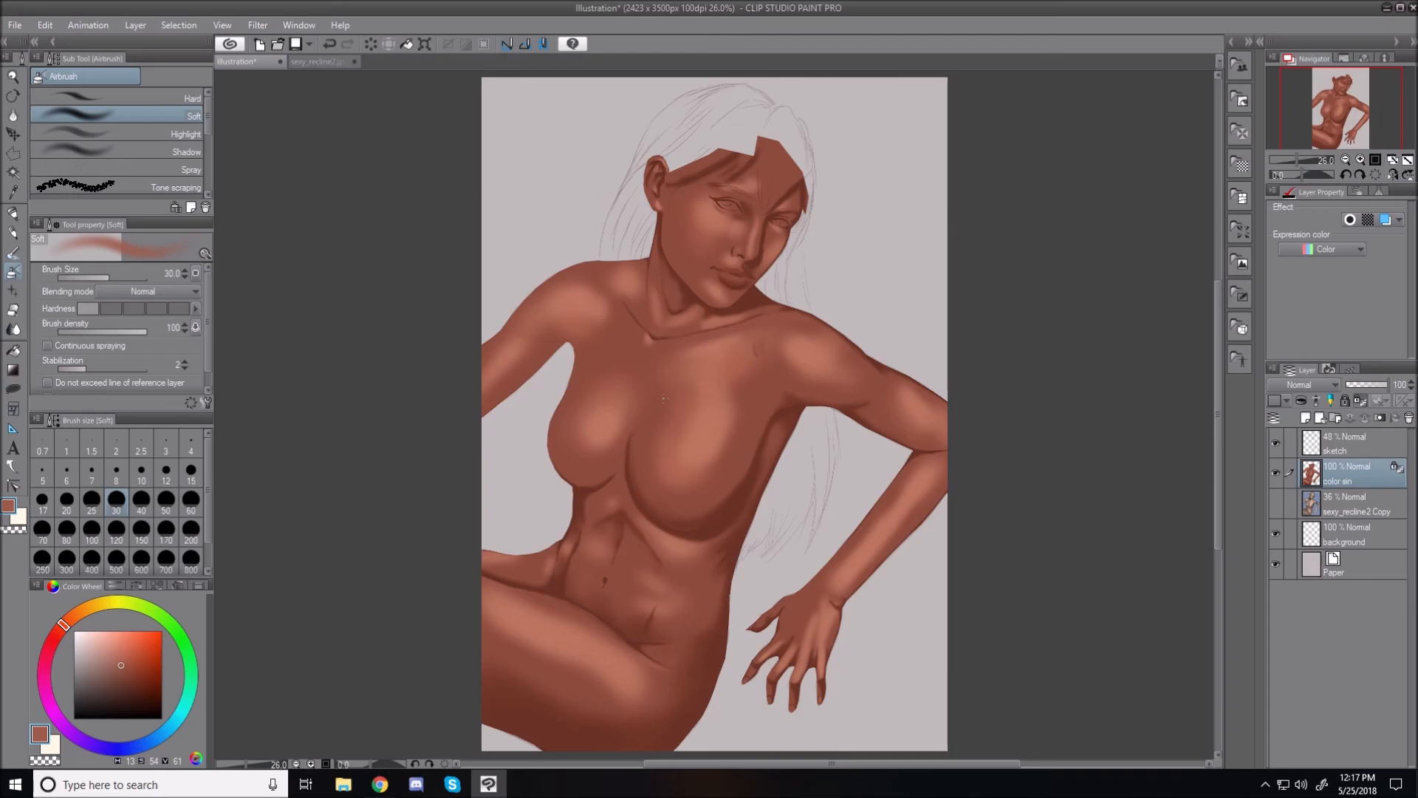
scroll(610, 324, "up", 4)
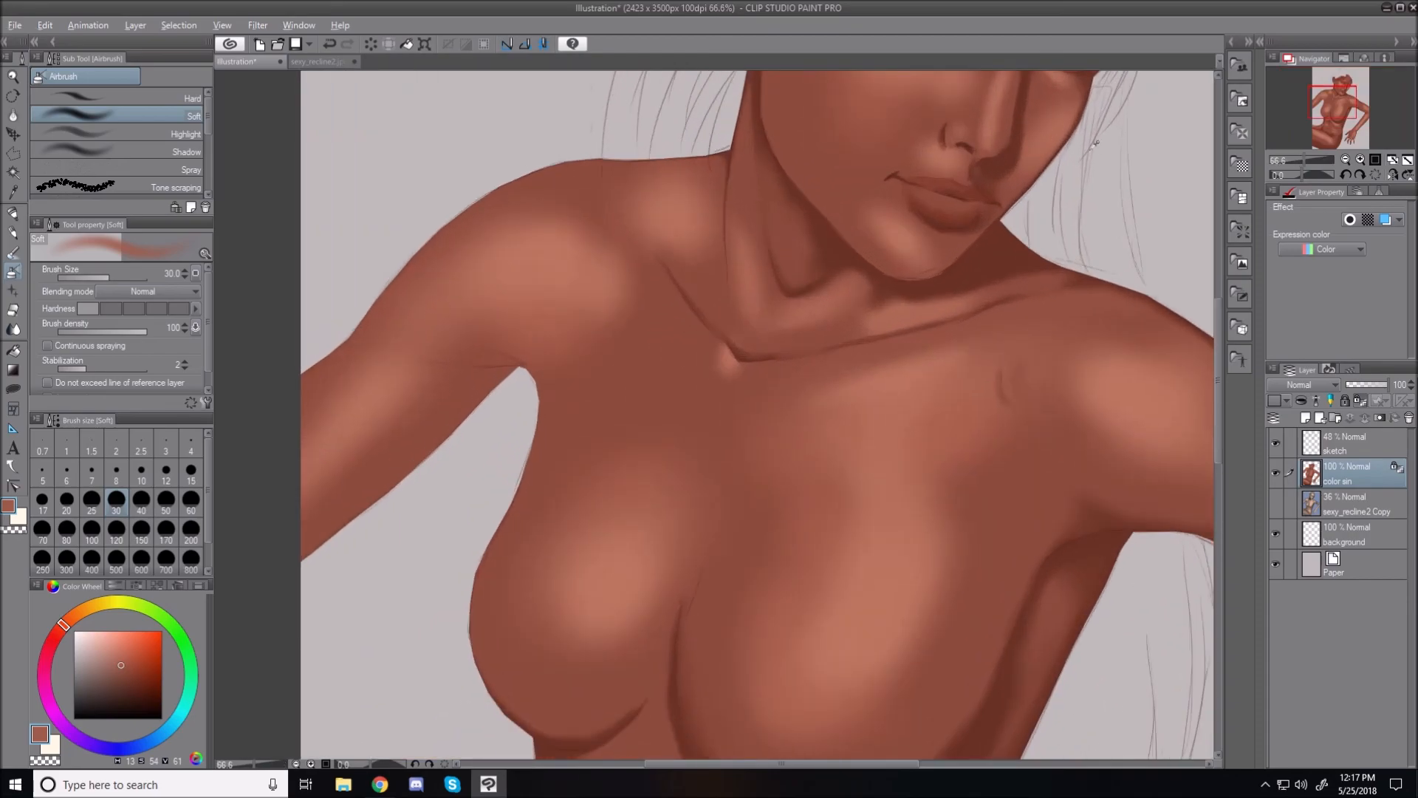
left_click(1006, 236, "alt")
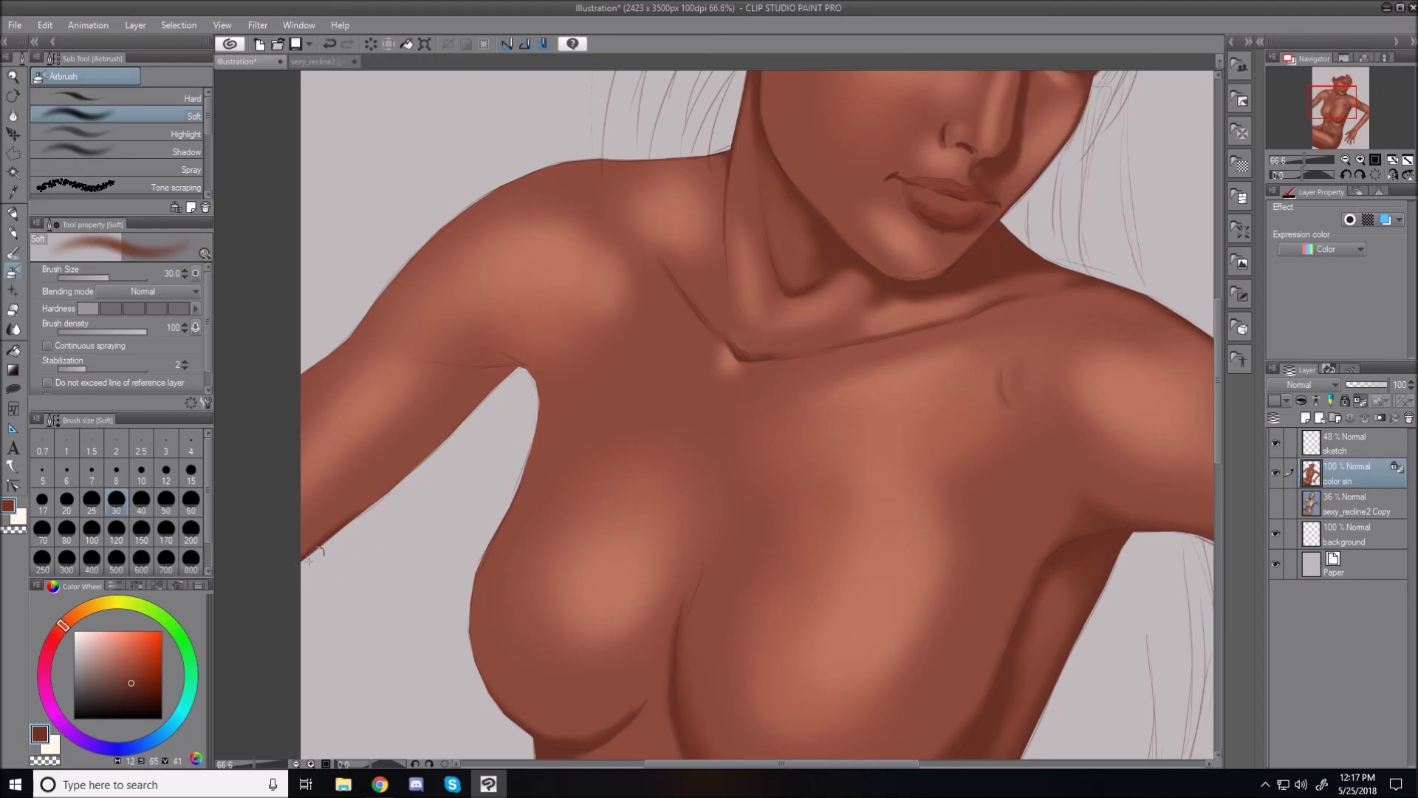
left_click_drag(321, 553, 487, 396)
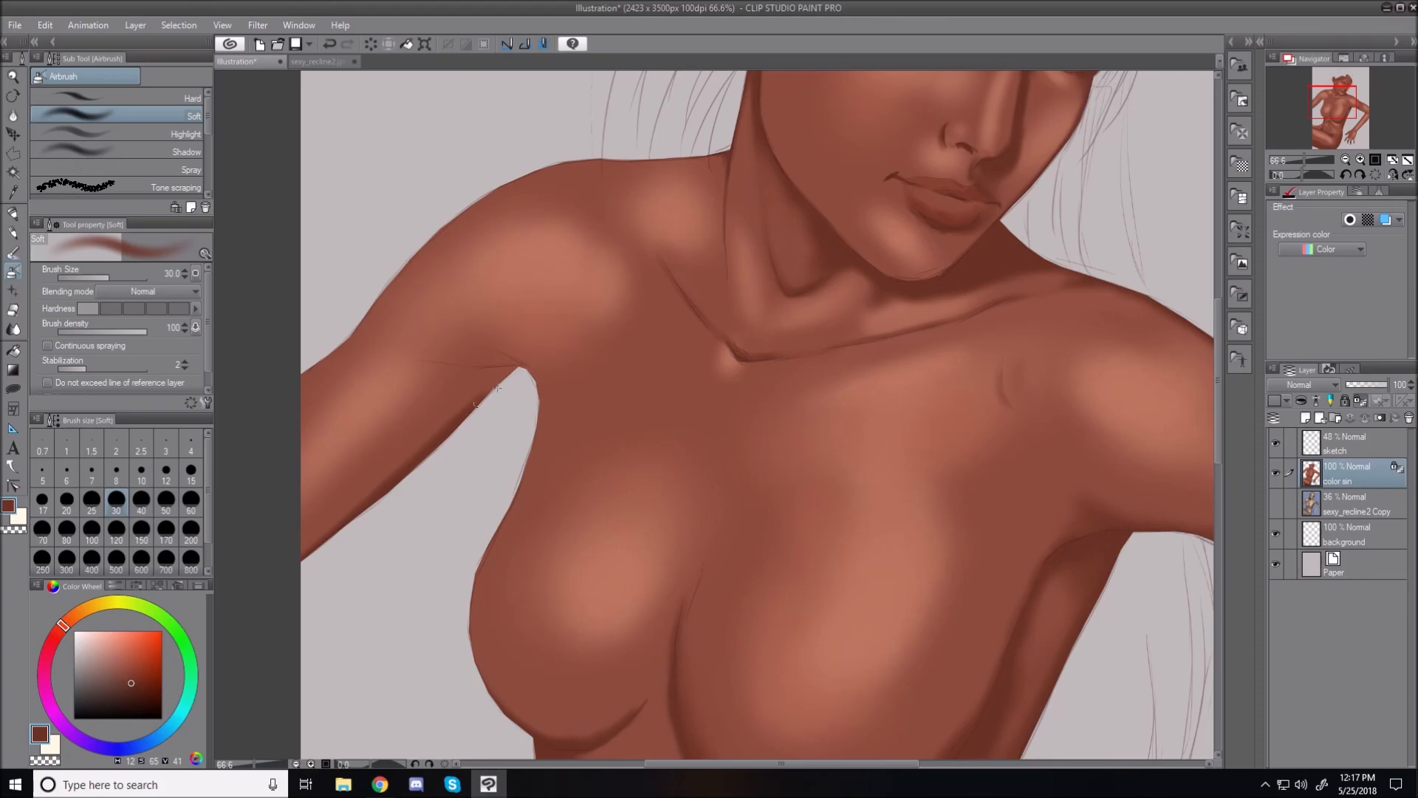
key("bracketright")
key("bracketright")
key("bracketright")
key("bracketright")
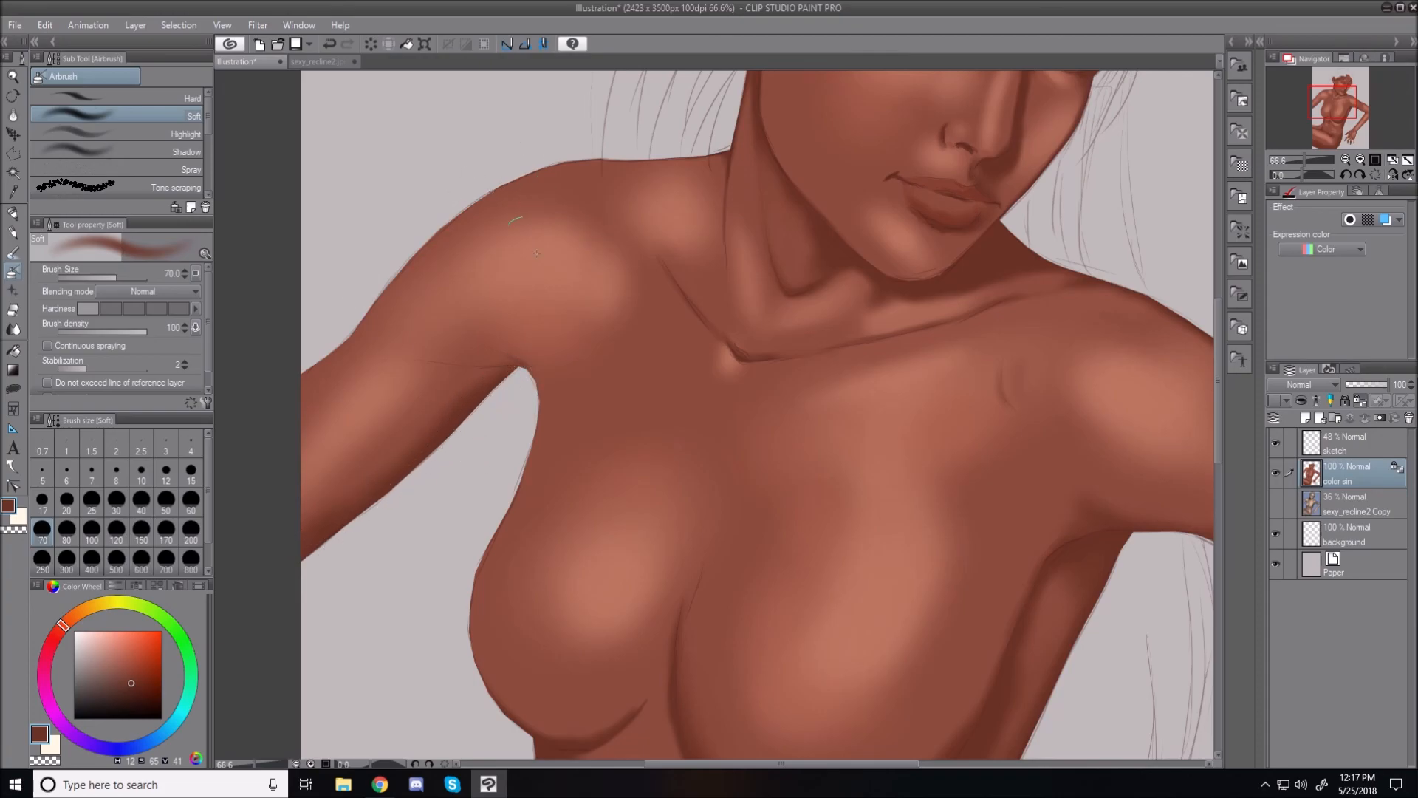
Step: Build up the shadow band along the underside of the upper arm at brush size 40
key("bracketleft")
key("bracketleft")
key("bracketleft")
key("bracketleft")
key("bracketleft")
key("bracketleft")
key("bracketright")
key("bracketright")
key("bracketright")
key("bracketright")
key("bracketright")
key("bracketleft")
key("bracketleft")
left_click_drag(427, 243, 1179, 479)
scroll(1218, 495, "down", 3)
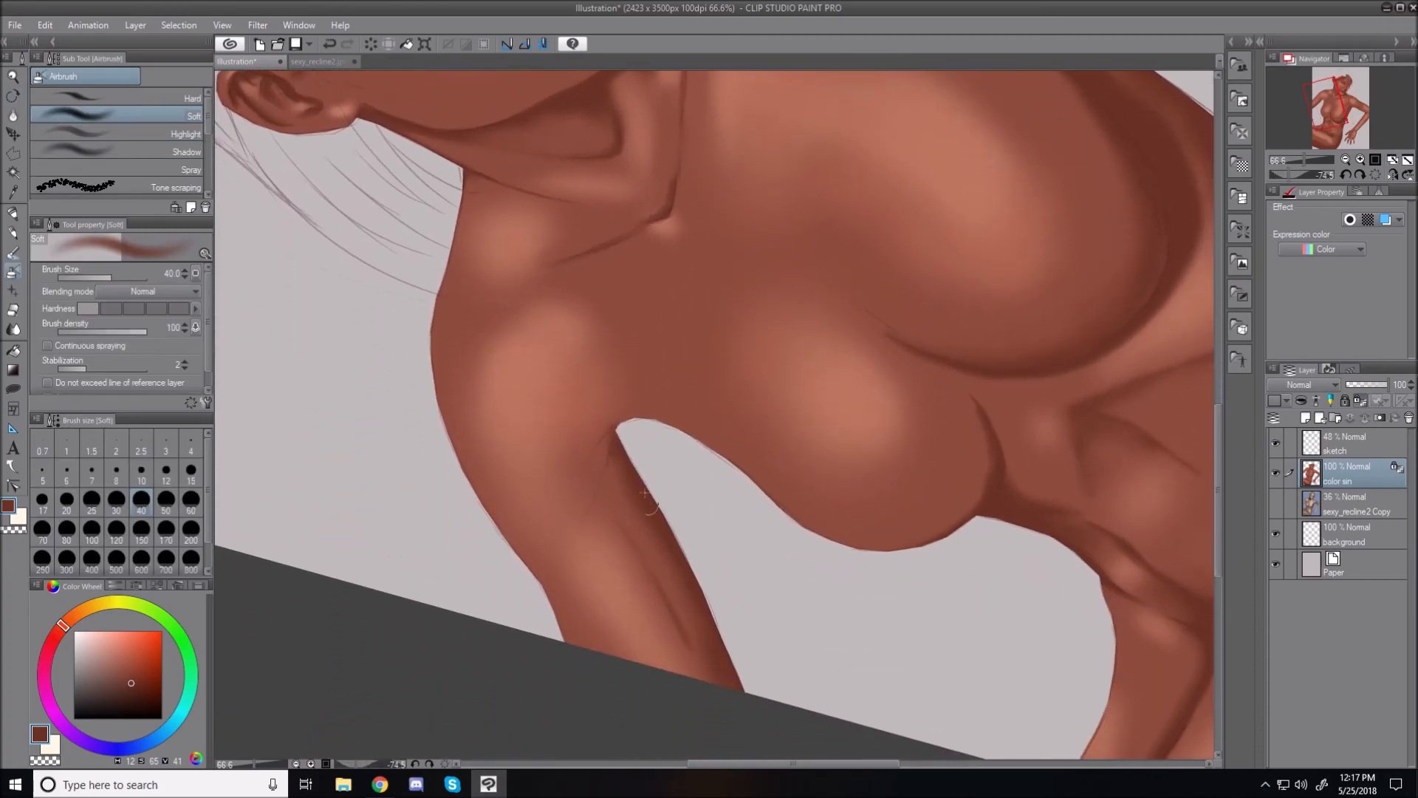
Step: Paint a thin crease running from the armpit into the upper arm at brush sizes 8 and 10
key("bracketleft")
key("bracketleft")
key("bracketleft")
key("bracketleft")
key("bracketleft")
key("bracketleft")
key("bracketleft")
key("bracketleft")
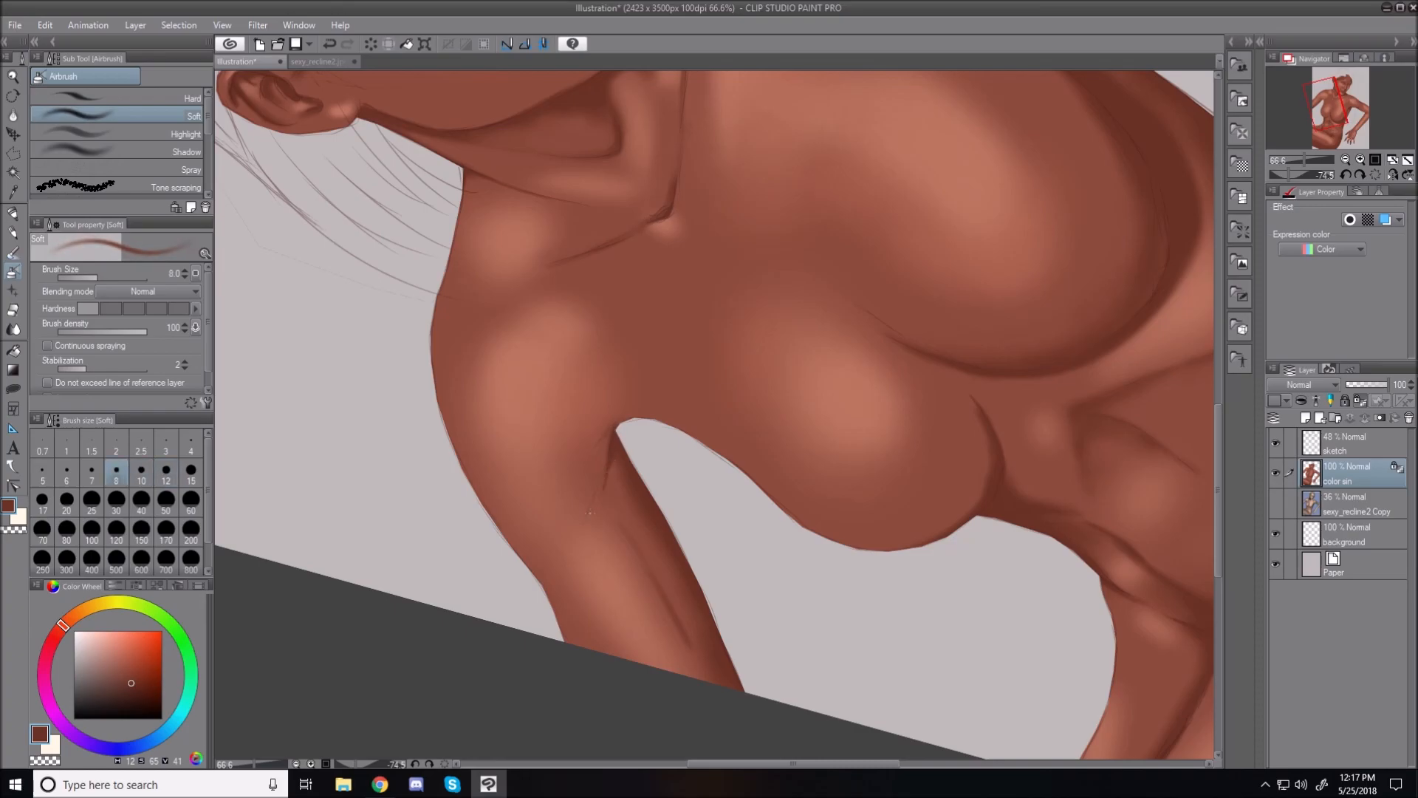
key("bracketright")
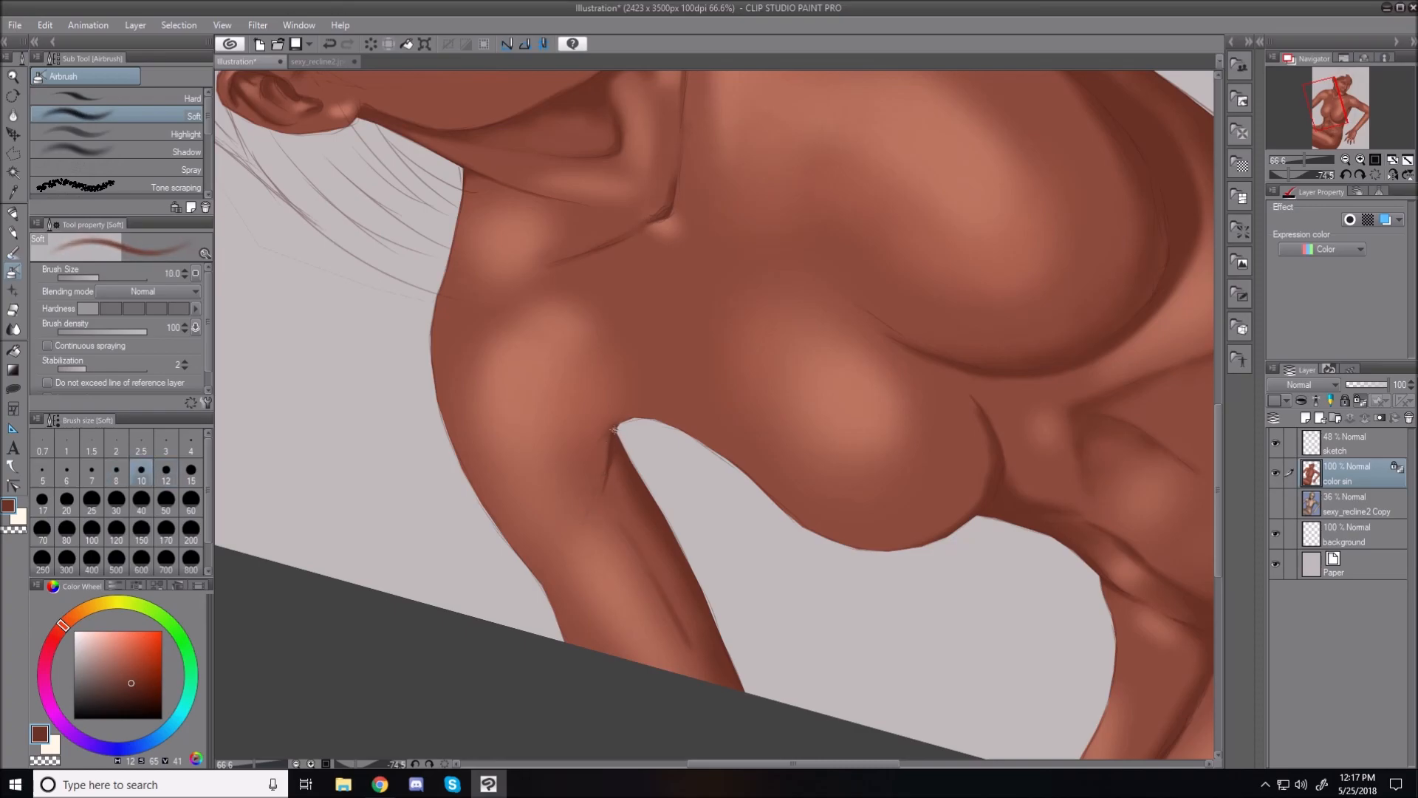
Step: Deepen and soften the shadow where the arm meets the armpit, enlarging the airbrush to size 40
key("bracketright")
key("bracketright")
key("bracketright")
key("bracketright")
key("bracketright")
key("bracketright")
key("bracketright")
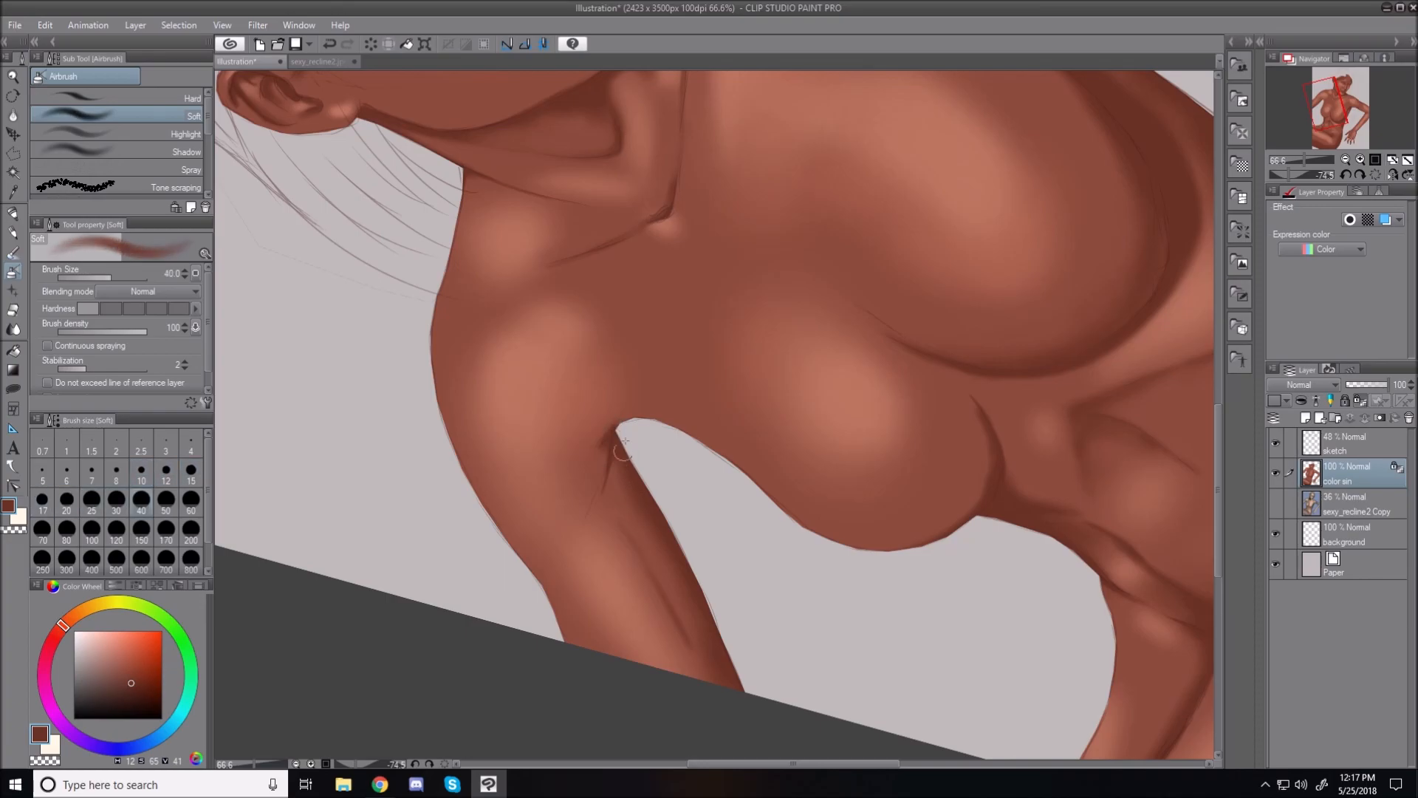
Step: Blend the inner upper arm at brush size 70 with sampled mid and dark skin tones, shading from the armpit crease down the arm
key("bracketright")
key("bracketright")
key("bracketright")
left_click(610, 512, "alt")
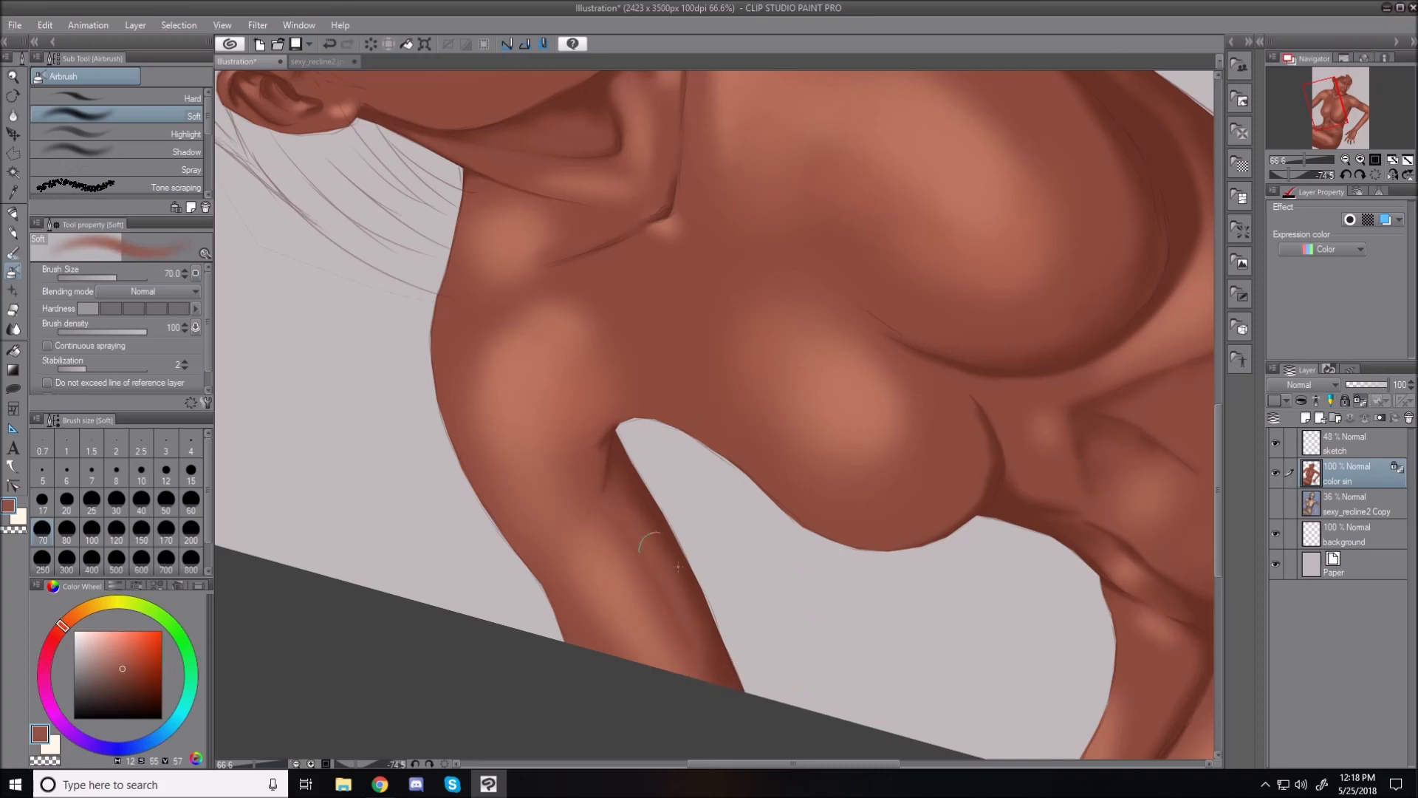
left_click(633, 454, "alt")
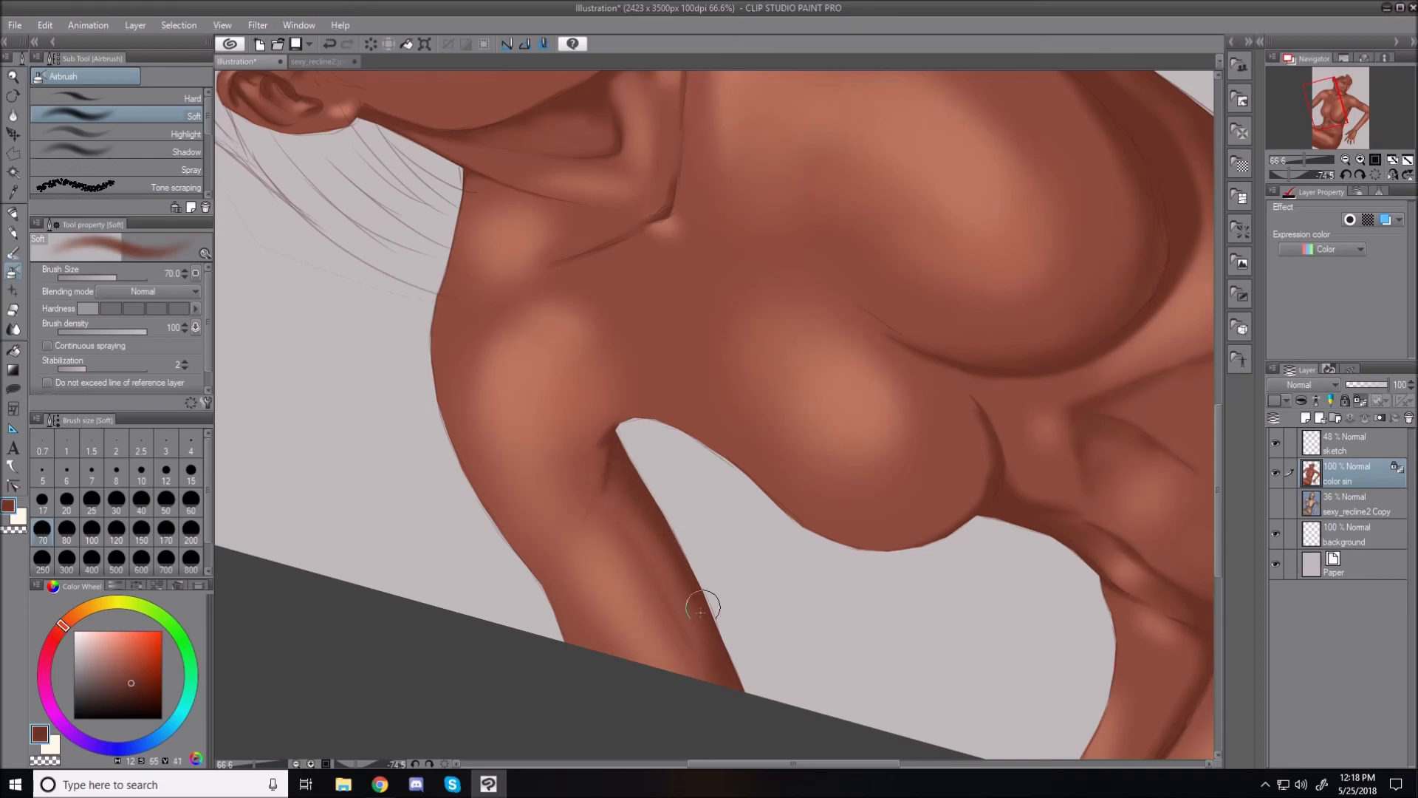
left_click_drag(610, 512, 698, 672)
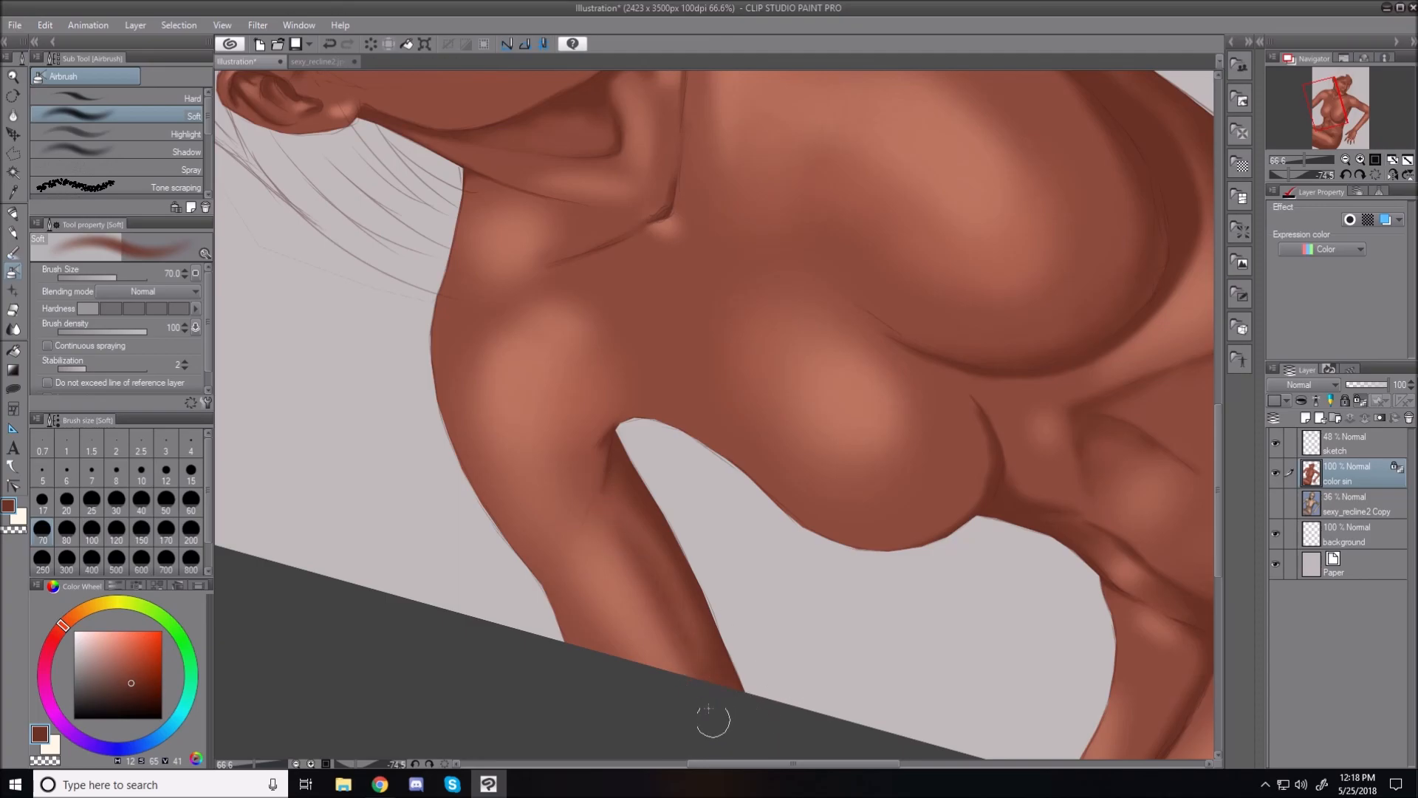
mouse_move(631, 500)
left_mouse_down()
mouse_move(617, 449)
mouse_move(593, 505)
mouse_move(617, 447)
mouse_move(588, 504)
mouse_move(611, 447)
mouse_move(595, 511)
left_mouse_up()
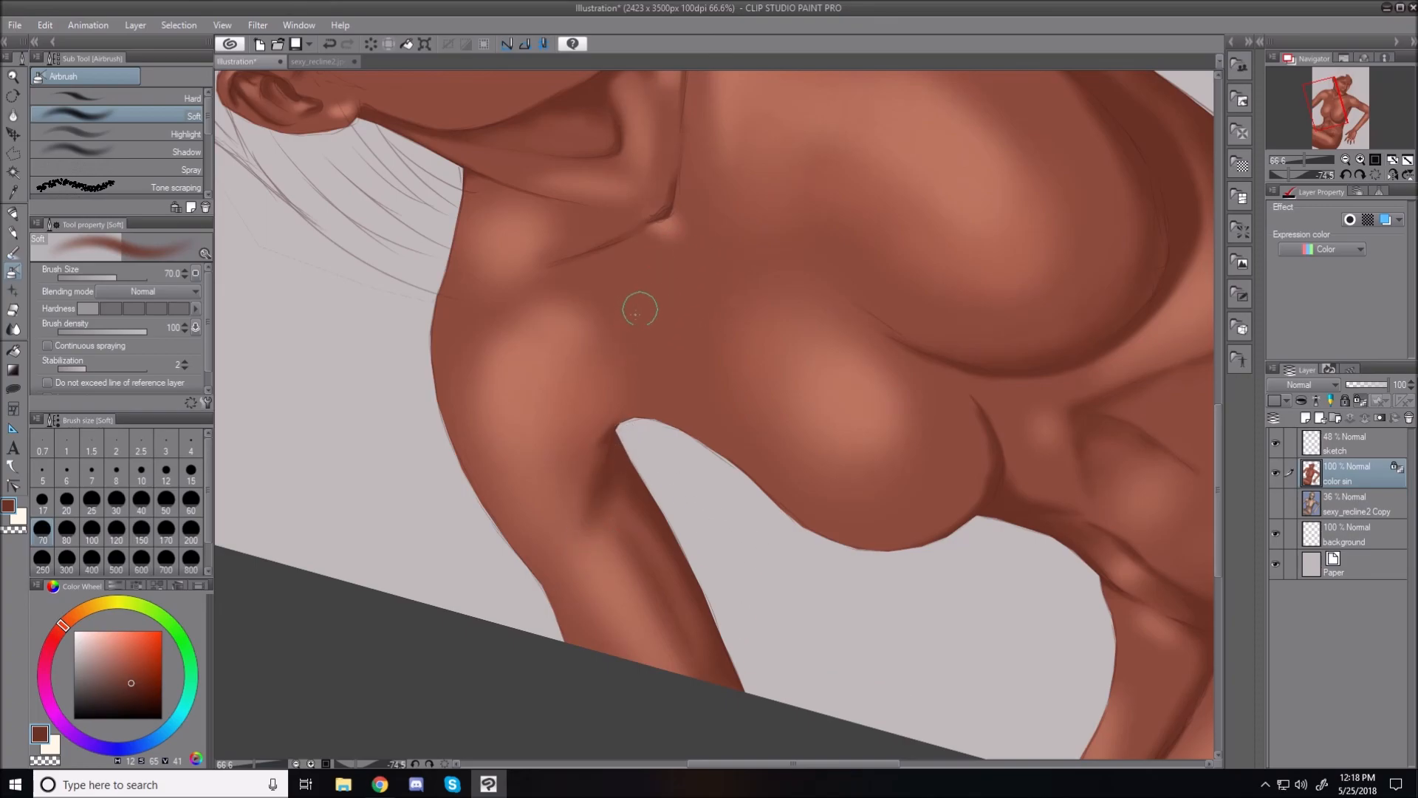
Step: Return the canvas upright and shade the lower curve of the breast beside the bent arm at brush size 120
key("r")
left_click_drag(640, 228, 836, 246)
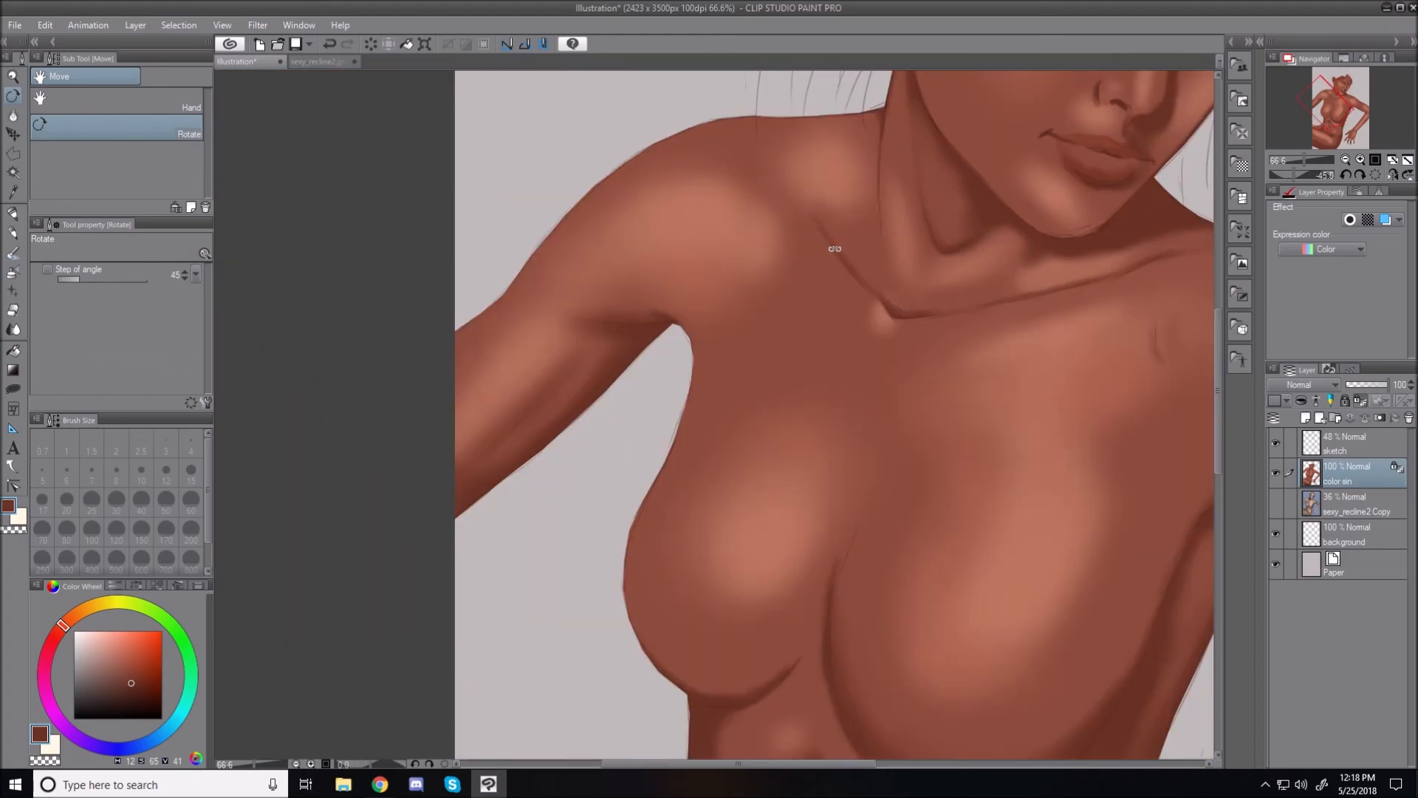
key("b")
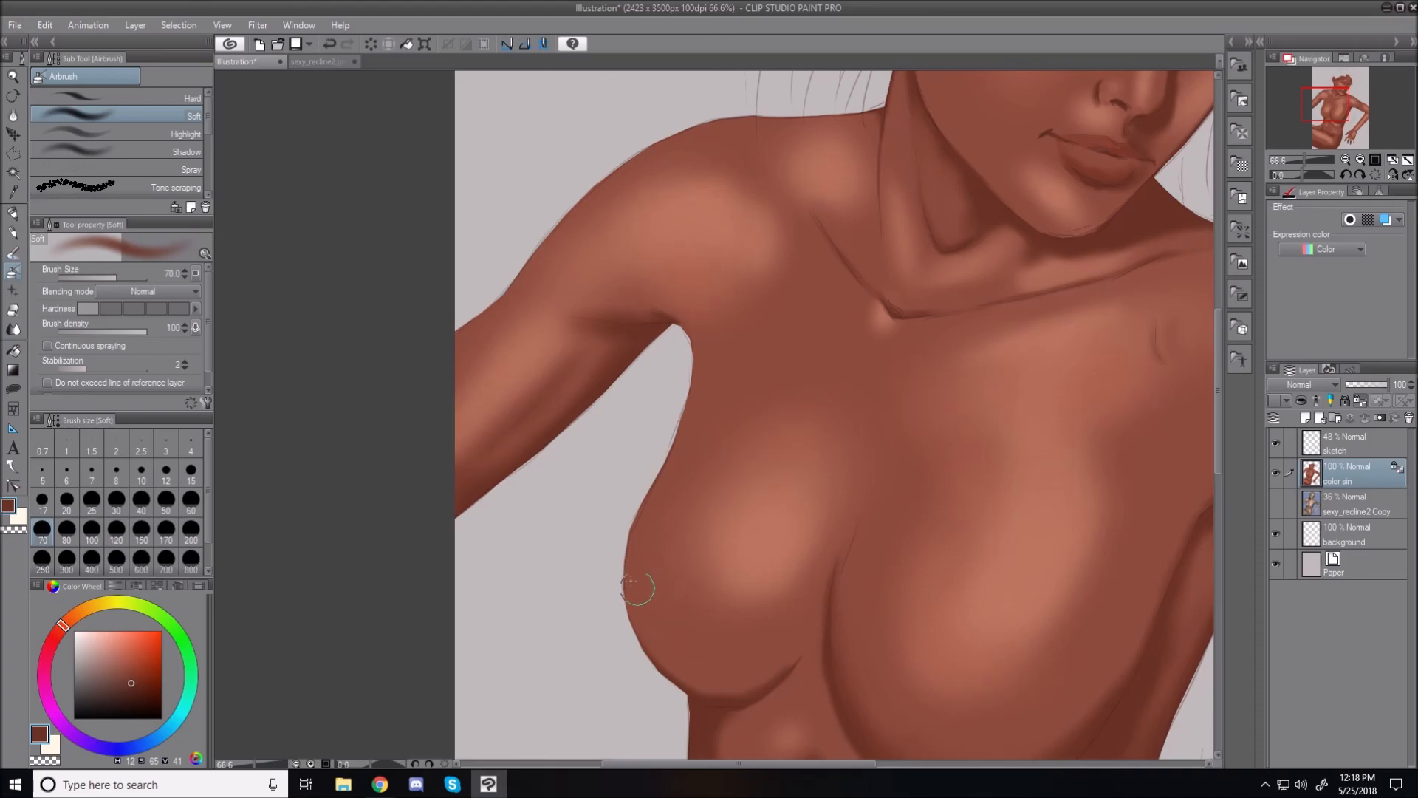
key("bracketright")
key("bracketright")
key("bracketright")
mouse_move(606, 549)
left_mouse_down()
mouse_move(632, 632)
mouse_move(607, 543)
mouse_move(668, 667)
mouse_move(605, 544)
mouse_move(687, 674)
left_mouse_up()
mouse_move(623, 572)
left_mouse_down()
mouse_move(668, 655)
mouse_move(678, 609)
mouse_move(682, 671)
mouse_move(698, 631)
mouse_move(760, 664)
mouse_move(723, 674)
mouse_move(782, 618)
mouse_move(630, 591)
mouse_move(761, 636)
mouse_move(644, 597)
mouse_move(795, 620)
left_mouse_up()
mouse_move(683, 667)
left_mouse_down()
mouse_move(770, 624)
mouse_move(773, 663)
mouse_move(660, 620)
mouse_move(781, 640)
left_mouse_up()
mouse_move(628, 586)
left_mouse_down()
mouse_move(671, 635)
mouse_move(797, 625)
mouse_move(758, 659)
mouse_move(746, 612)
mouse_move(765, 659)
left_mouse_up()
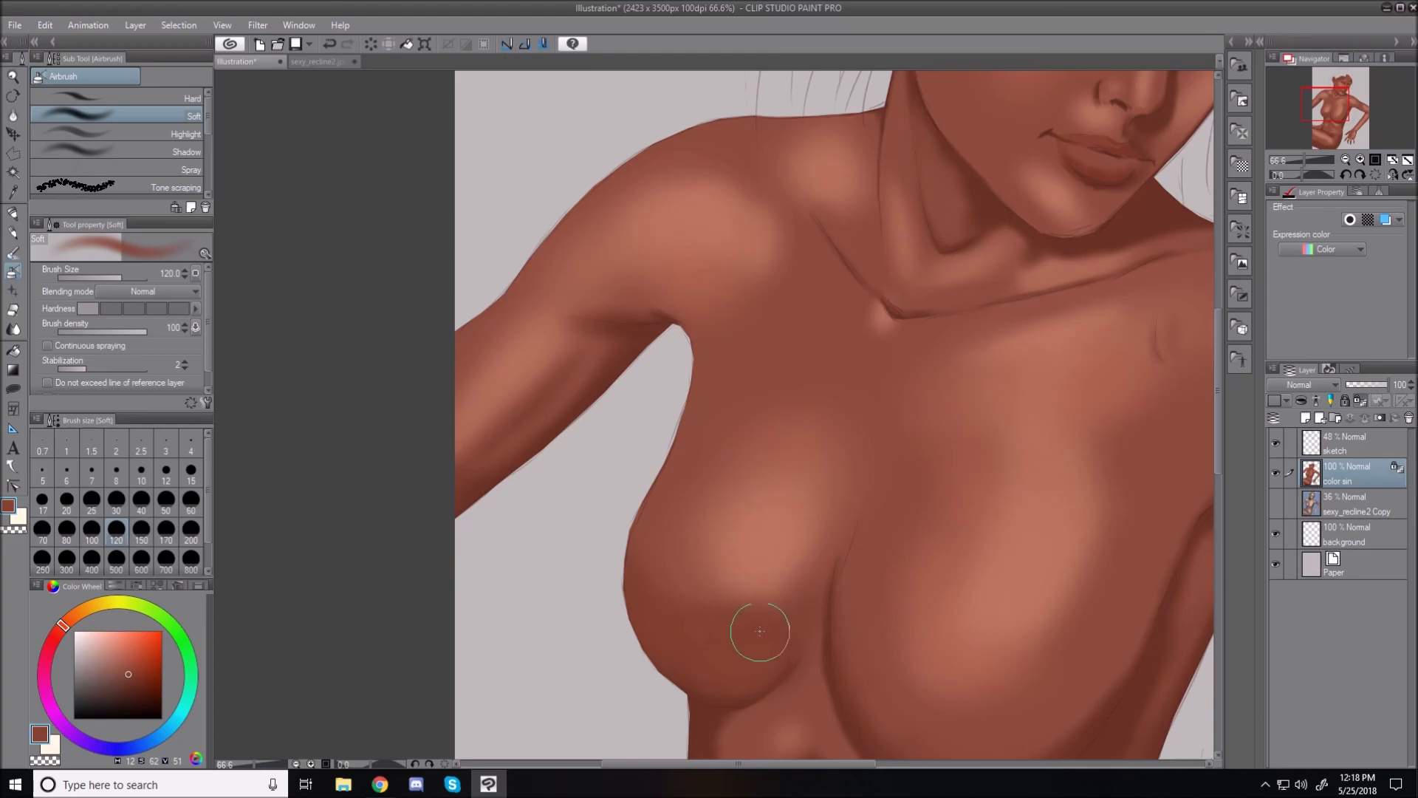
Step: Airbrush a warmer reddish skin tone onto the undersides of both breasts at brush size 120
left_click_drag(1220, 439, 1220, 502)
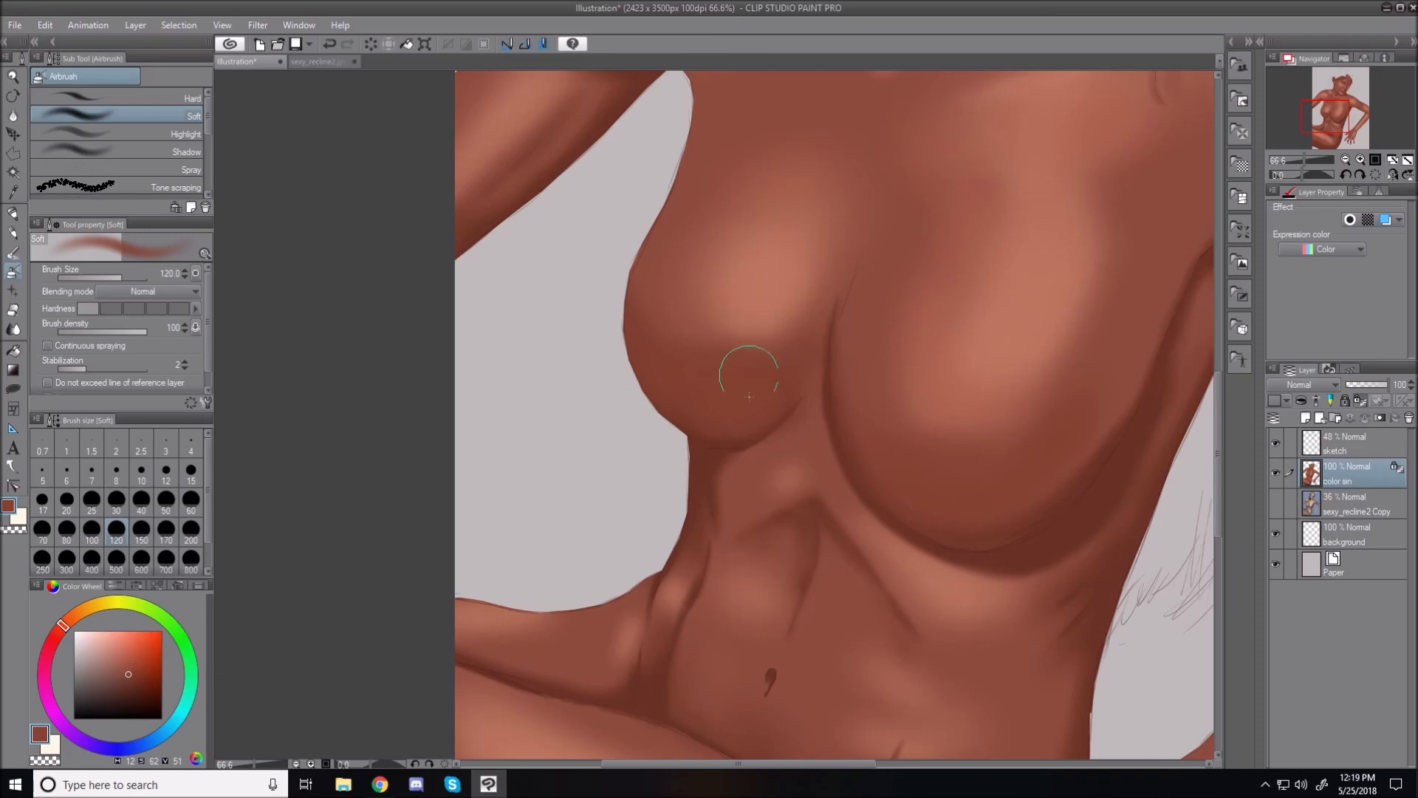
left_click(723, 171, "alt")
left_click_drag(628, 358, 794, 379)
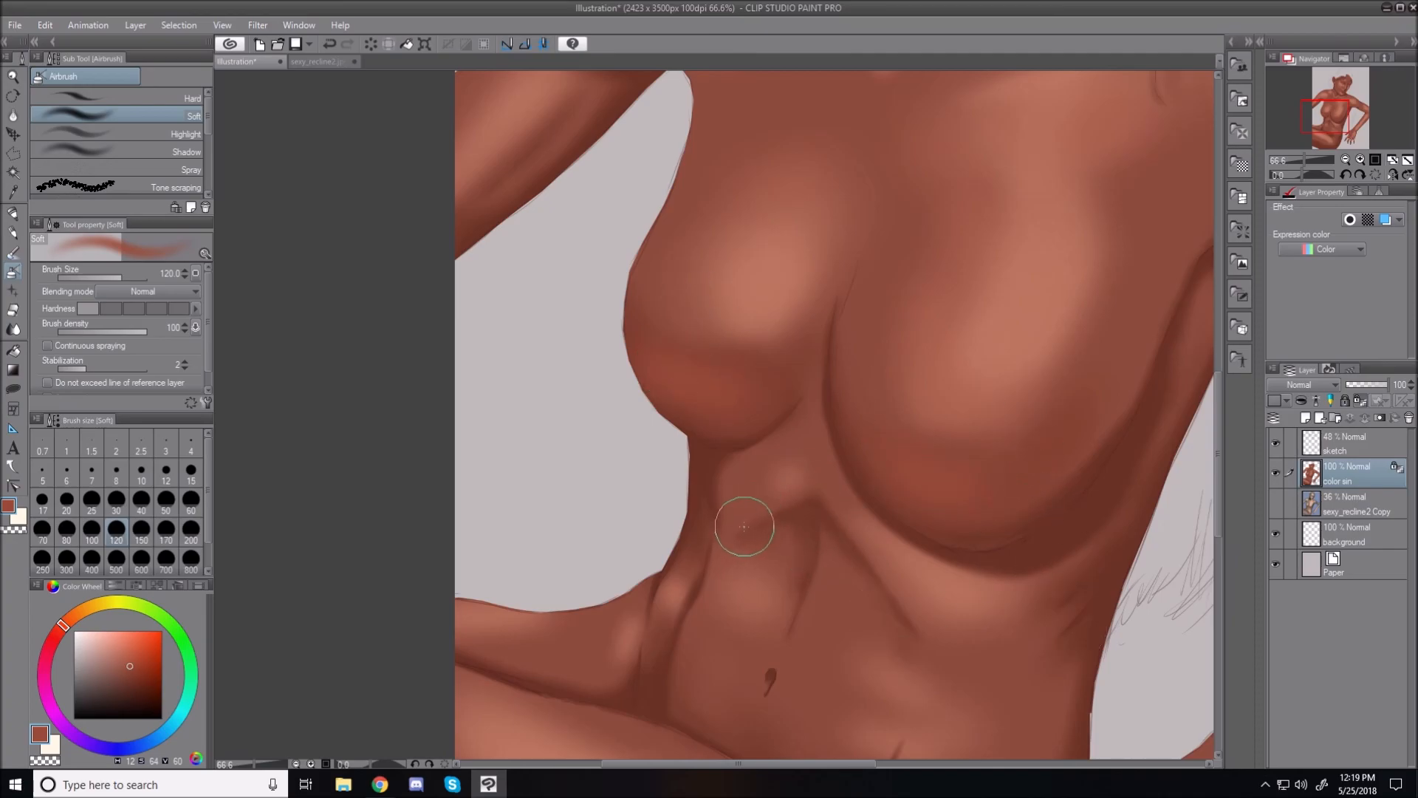
Step: Add the reddish tone to the ribs below the chest at brush size 50
key("bracketleft")
key("bracketleft")
key("bracketleft")
key("bracketleft")
key("bracketleft")
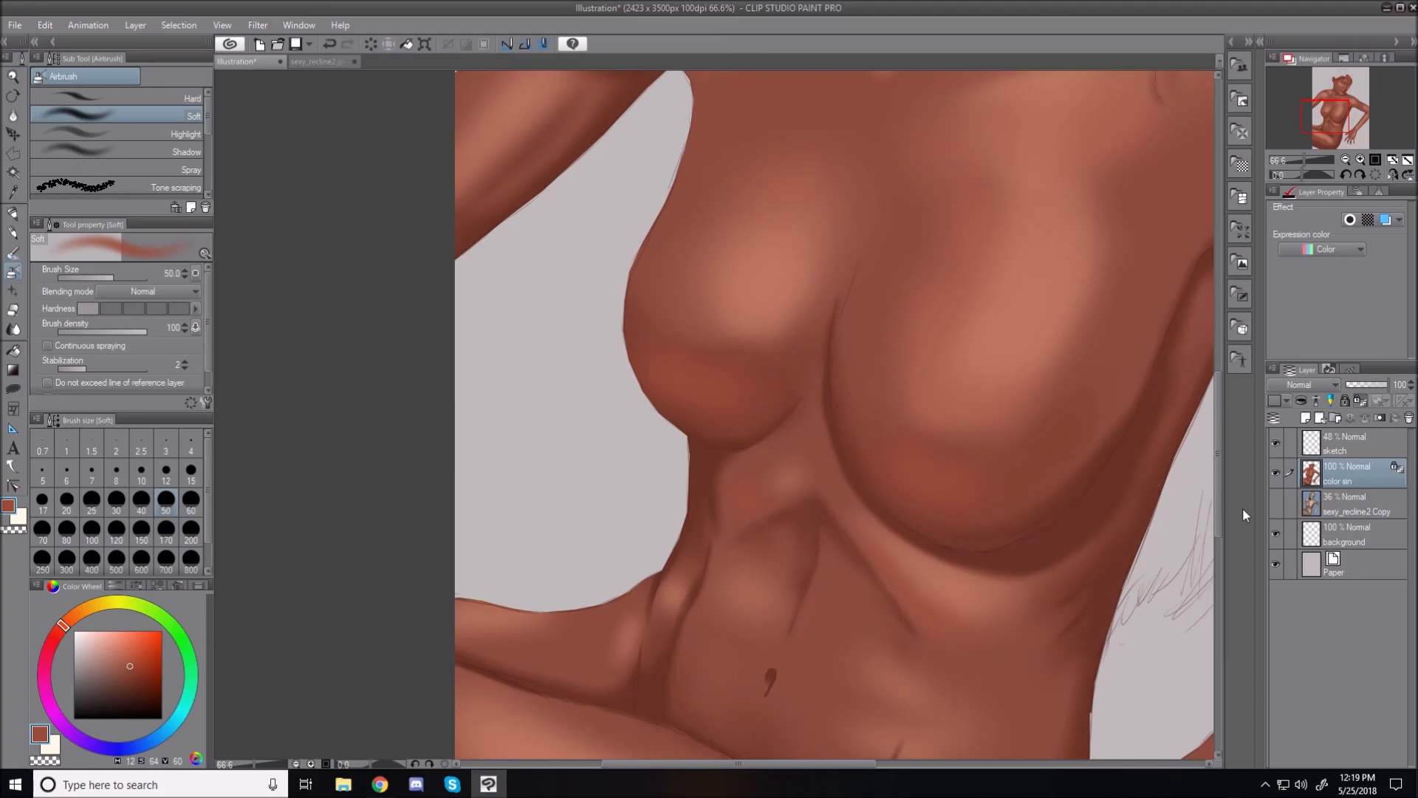
Step: Tint the nostril and tip of the nose with the reddish tone at brush size 15
left_click_drag(1221, 493, 1222, 354)
mouse_move(924, 306)
left_mouse_down()
mouse_move(925, 263)
mouse_move(926, 300)
left_mouse_up()
key("bracketleft")
key("bracketleft")
key("bracketleft")
key("bracketleft")
key("bracketleft")
key("bracketleft")
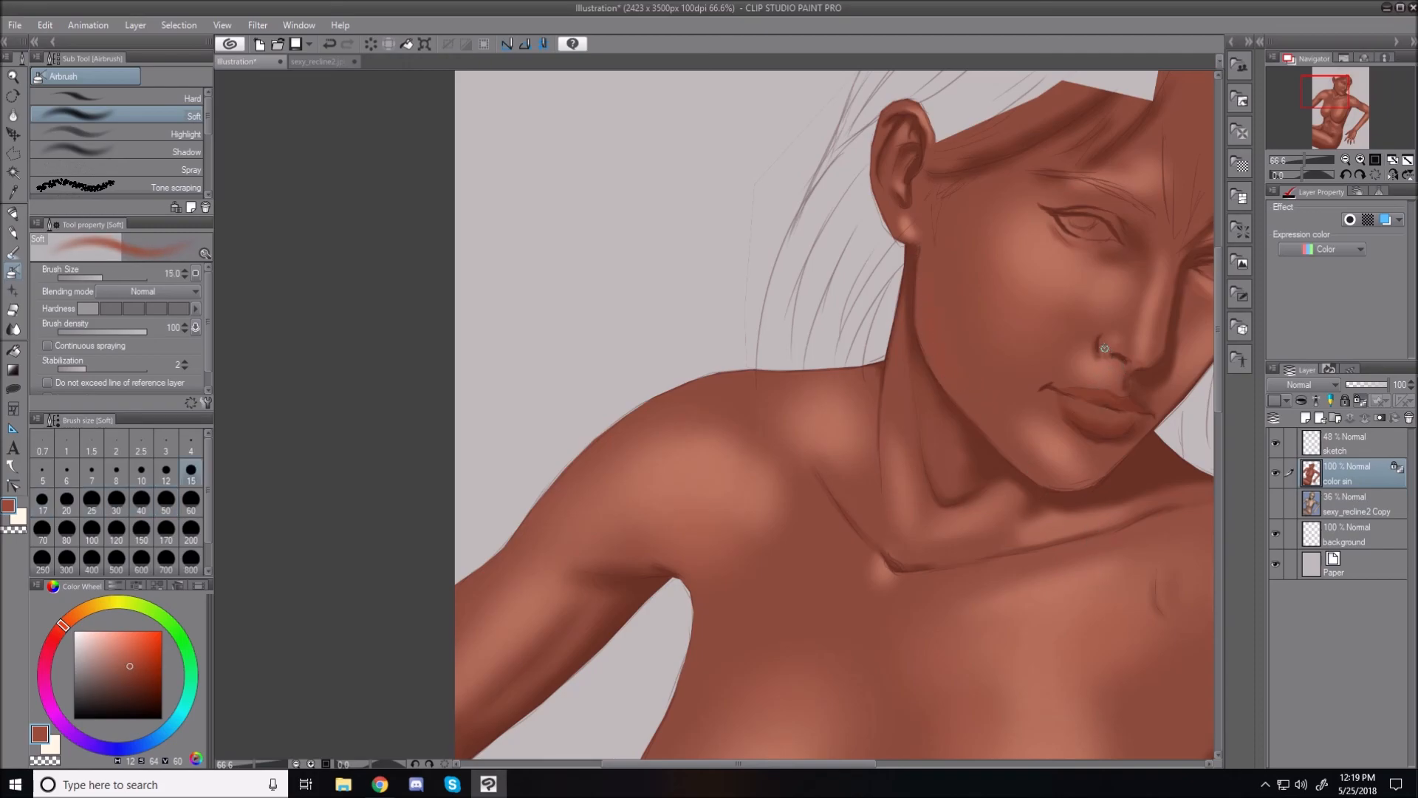
left_click_drag(1119, 351, 1151, 360)
Step: Warm up the lips with the reddish tone at brush size 25
key("bracketright")
key("bracketright")
key("bracketright")
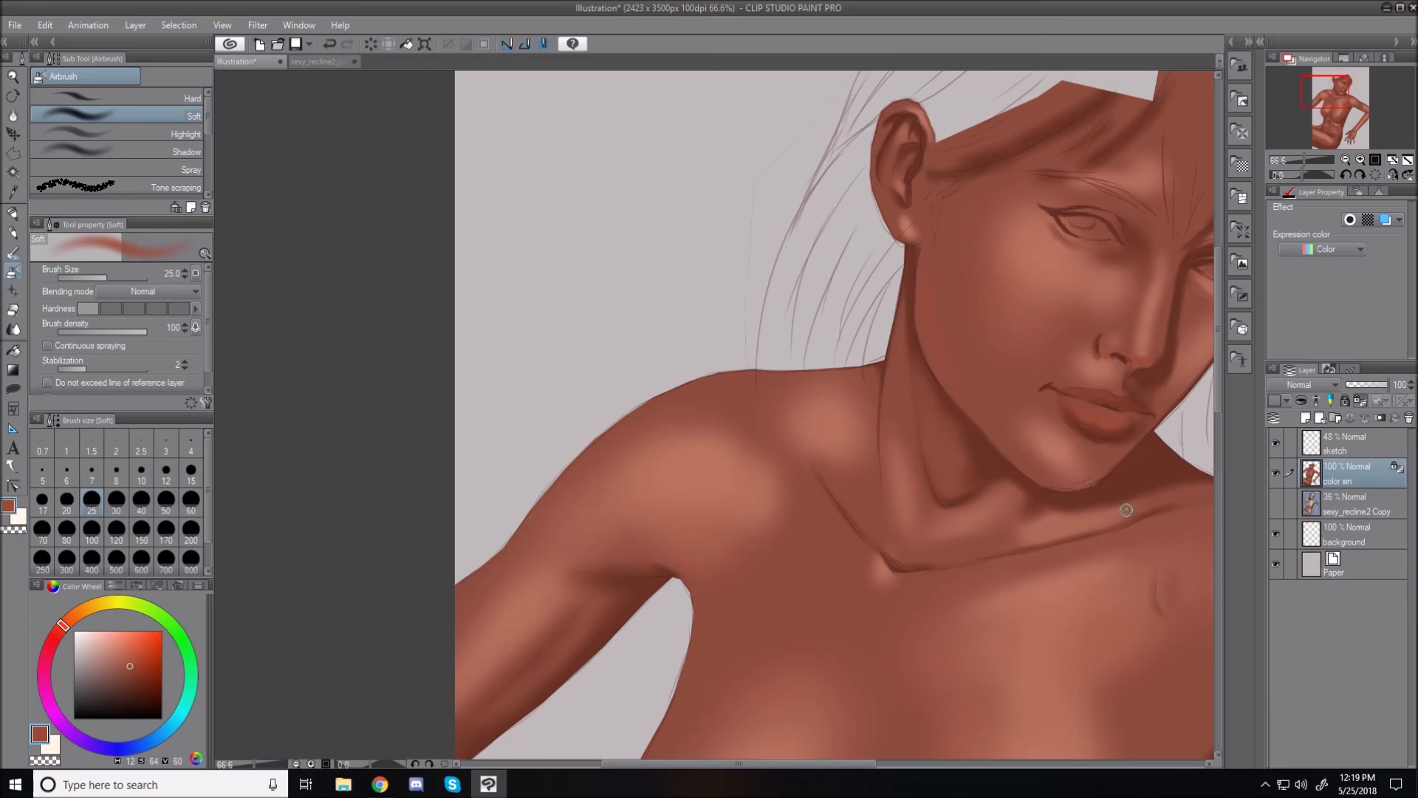
Step: Examine the skin shading across the whole figure, from the face down to the abdomen and thigh
key("ctrl+0")
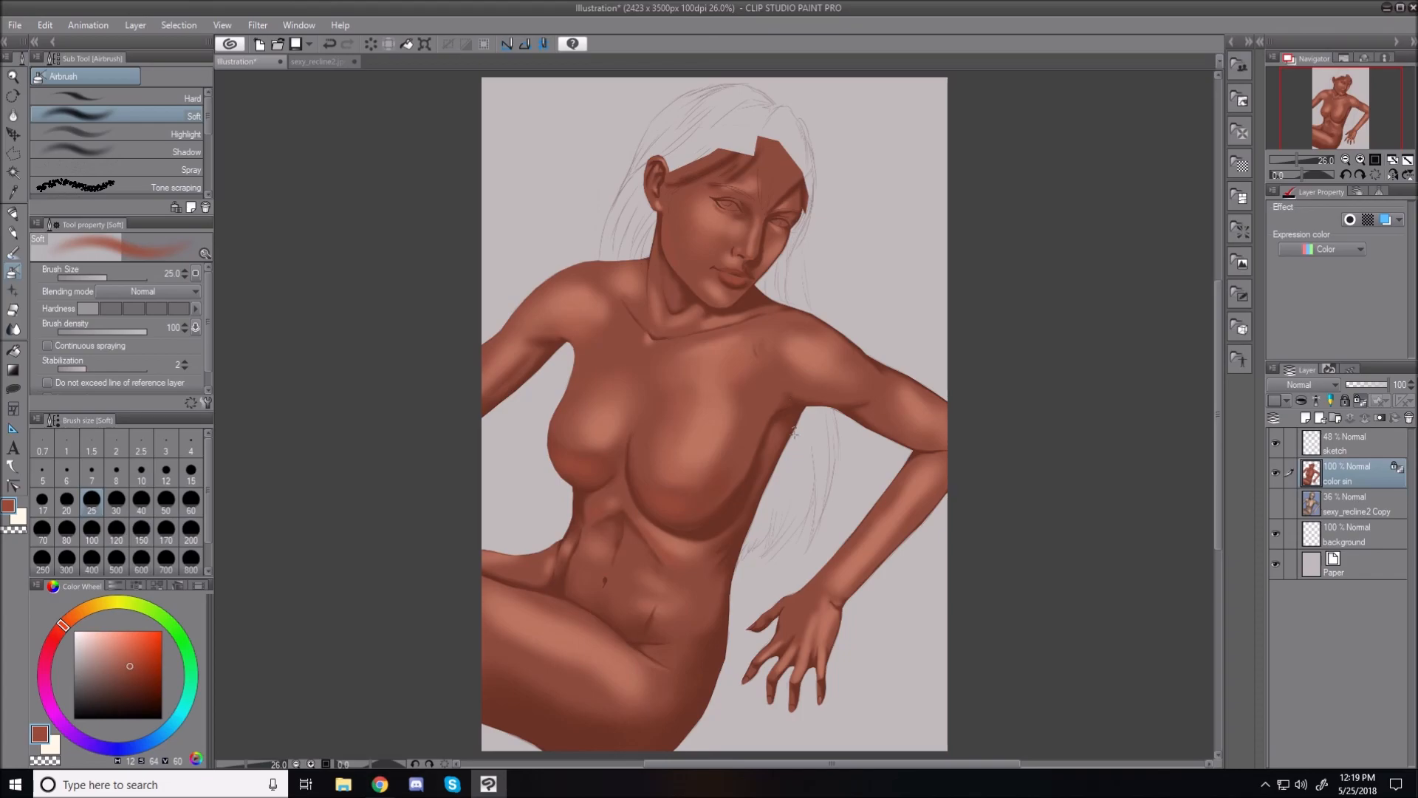
scroll(794, 432, "up", 1)
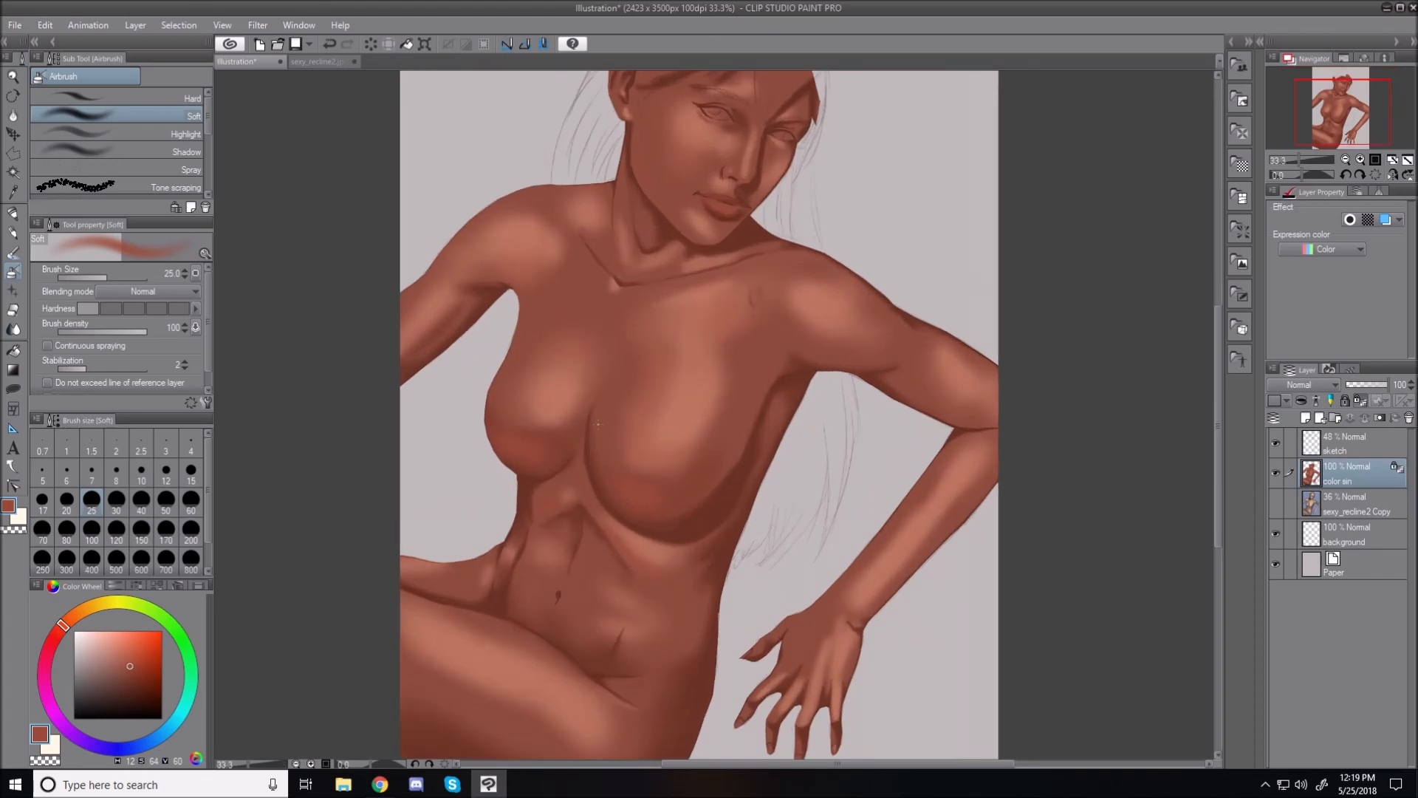
scroll(722, 450, "up", 1)
scroll(721, 450, "down", 2)
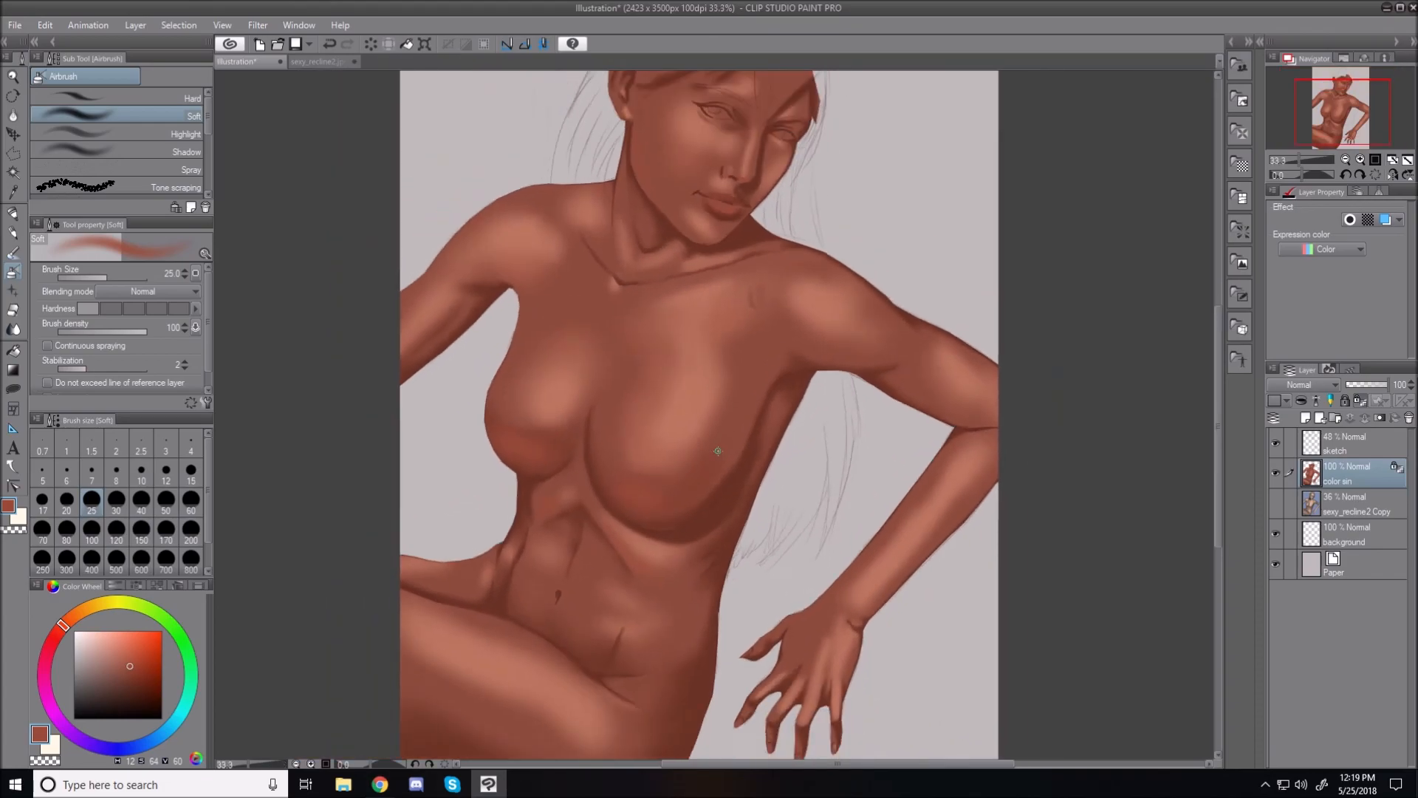
scroll(718, 450, "up", 3)
scroll(717, 450, "down", 2)
scroll(710, 447, "up", 2)
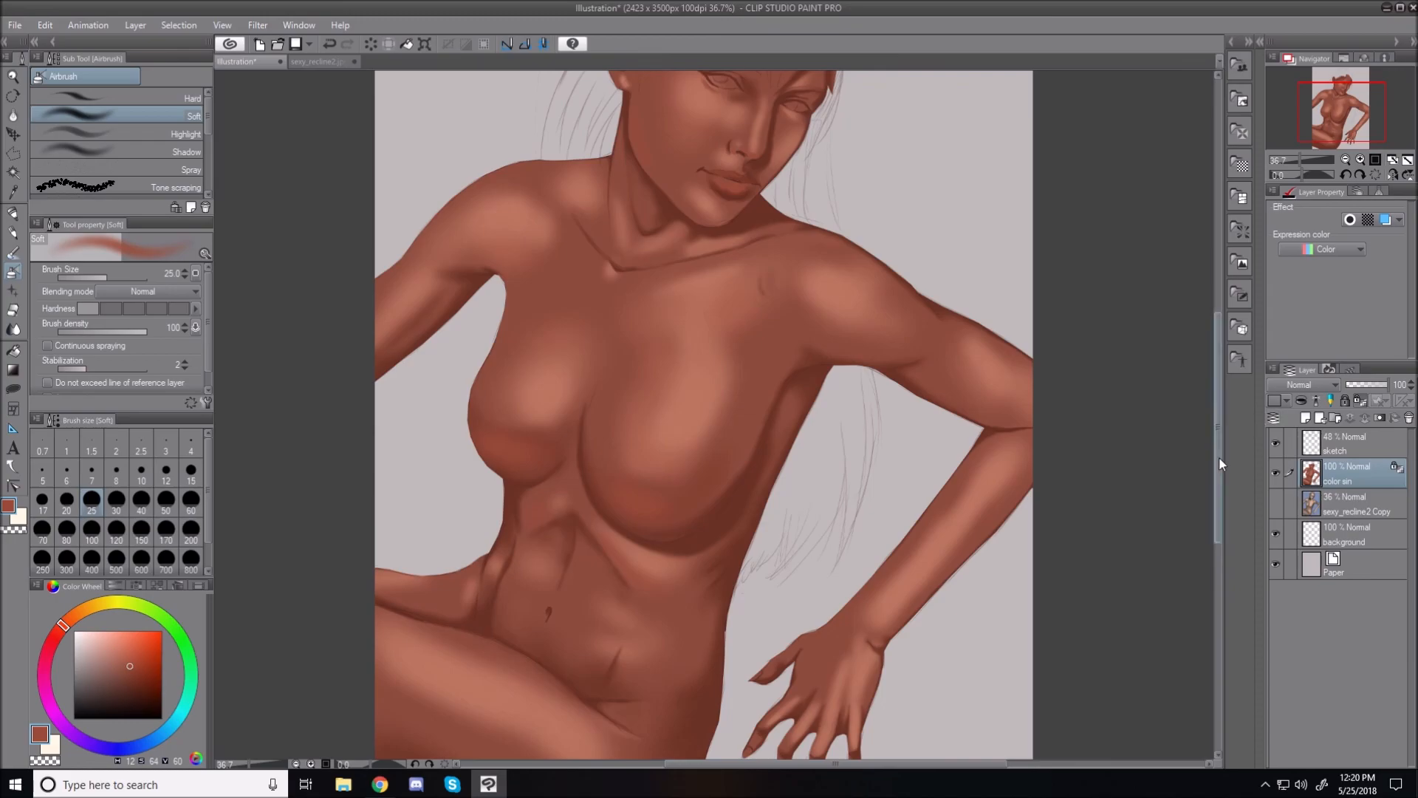
left_click_drag(1218, 456, 1220, 414)
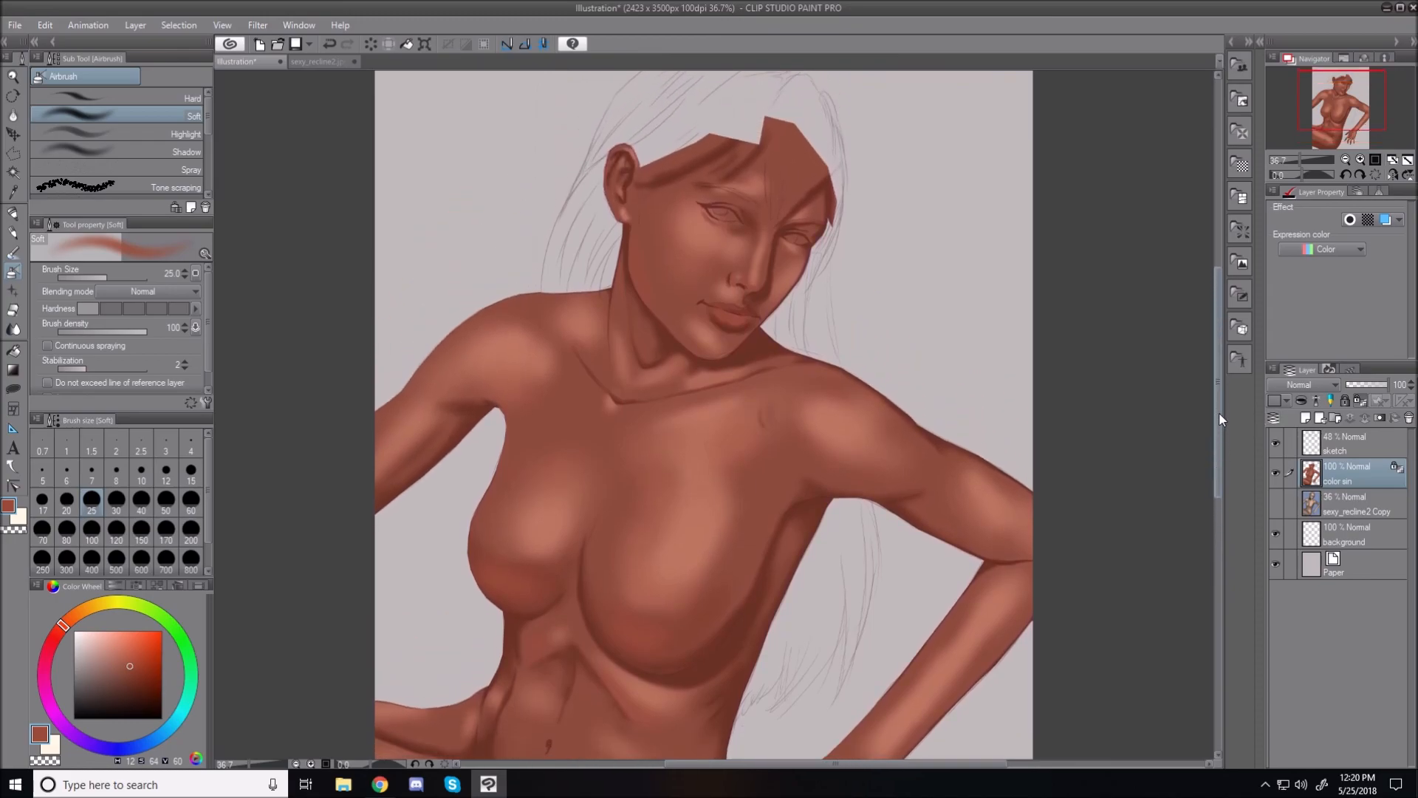
key("ctrl+0")
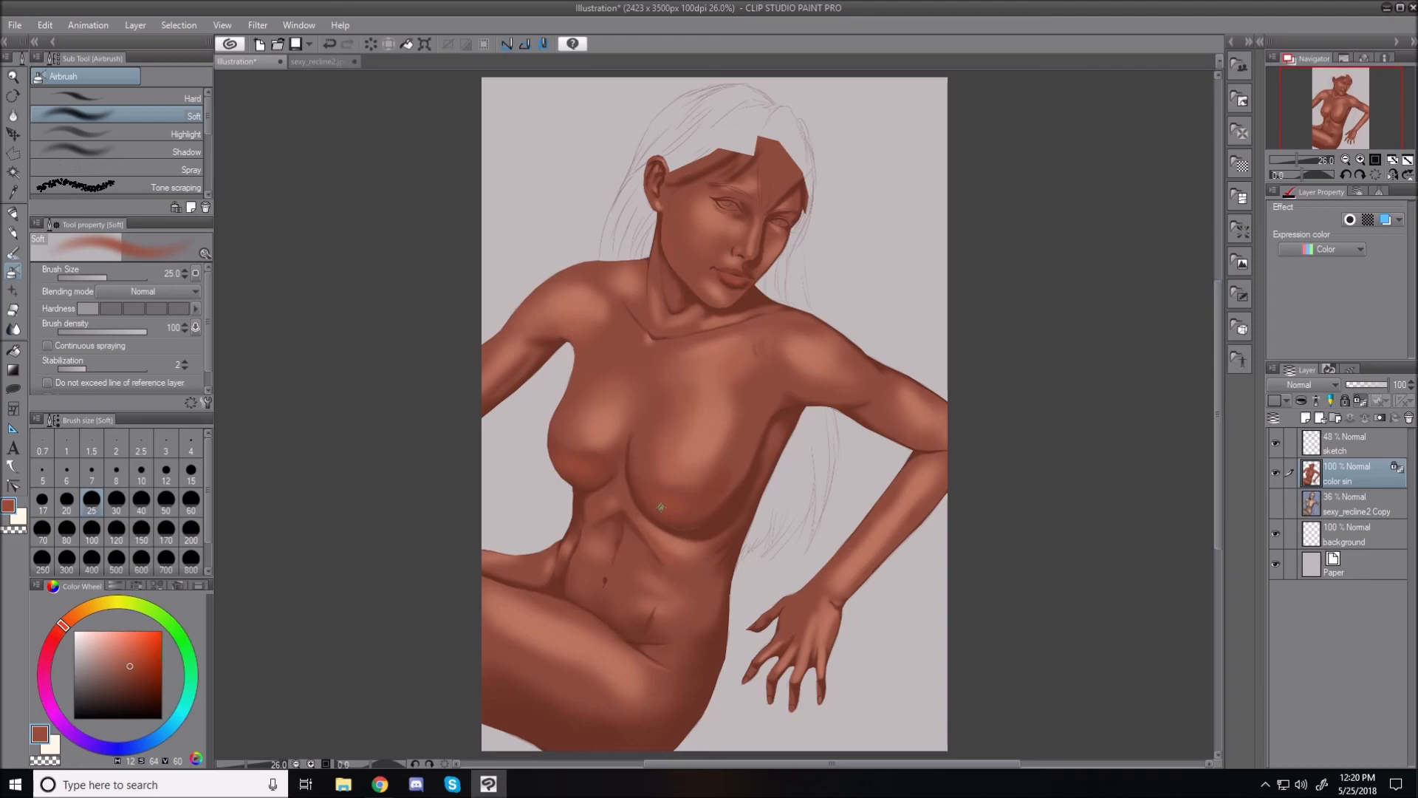